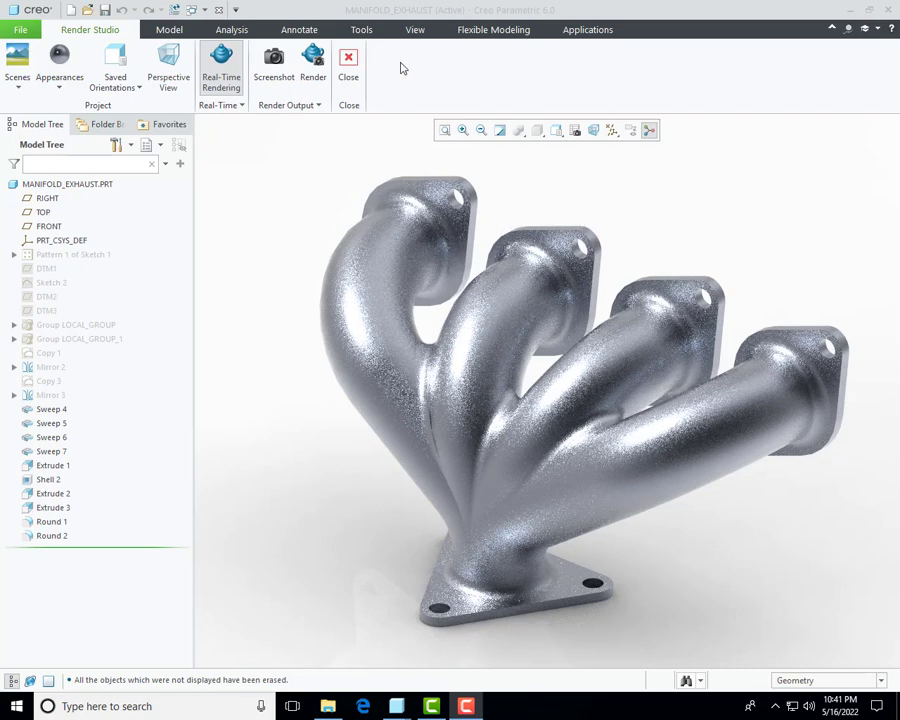
Step: Close Render Studio for the exhaust manifold model and switch to the empty Creo Parametric 6.0 session window
click(347, 65)
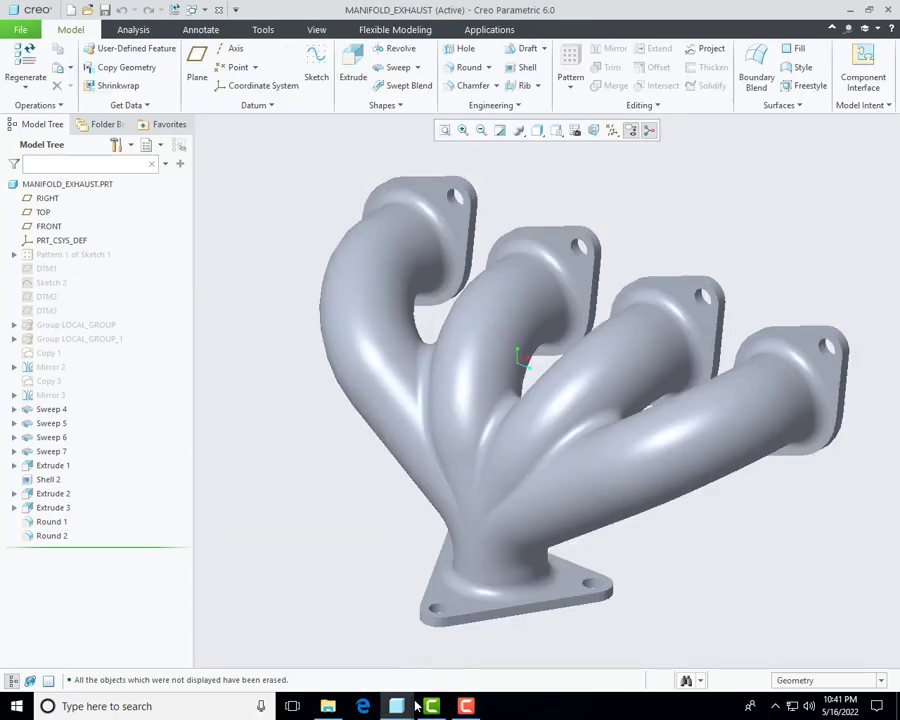
mouse_move(396, 706)
click(428, 657)
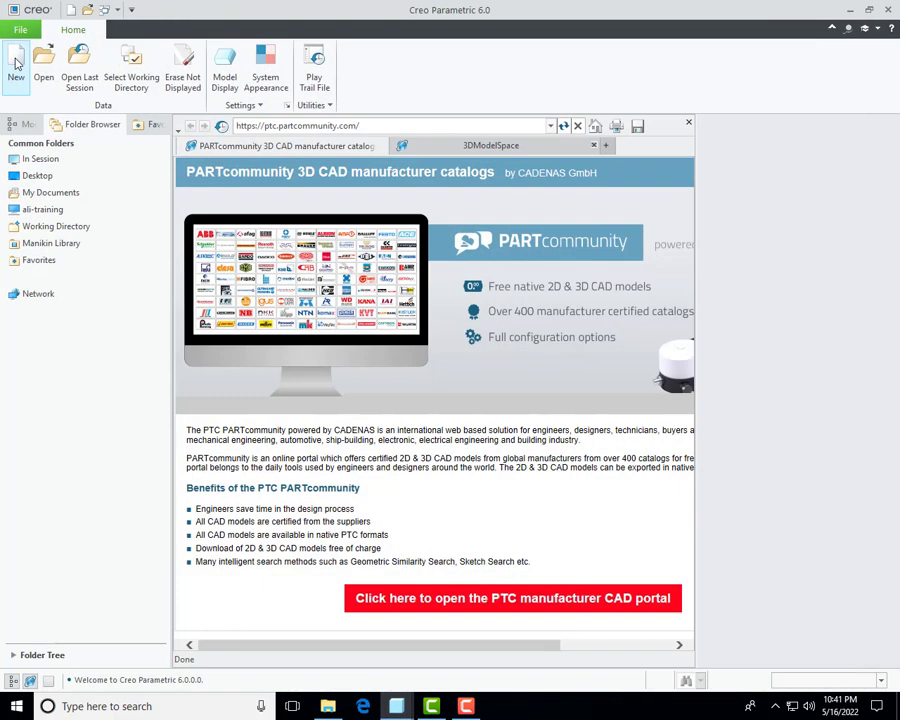
Step: Create a new solid part named manifold, using the mmns_part_solid template instead of the default one
click(16, 63)
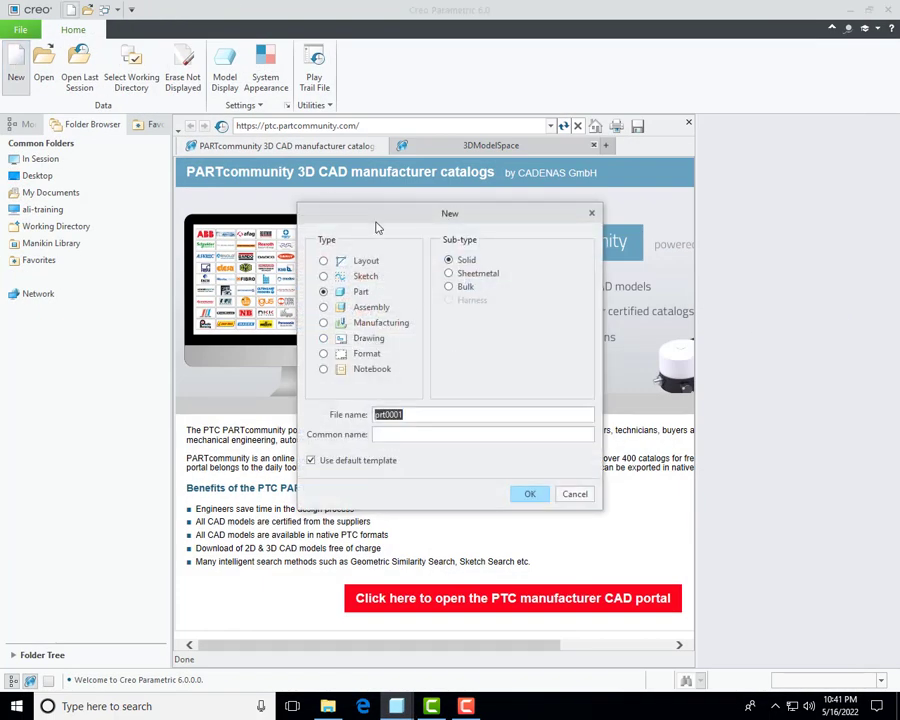
drag(369, 216, 351, 196)
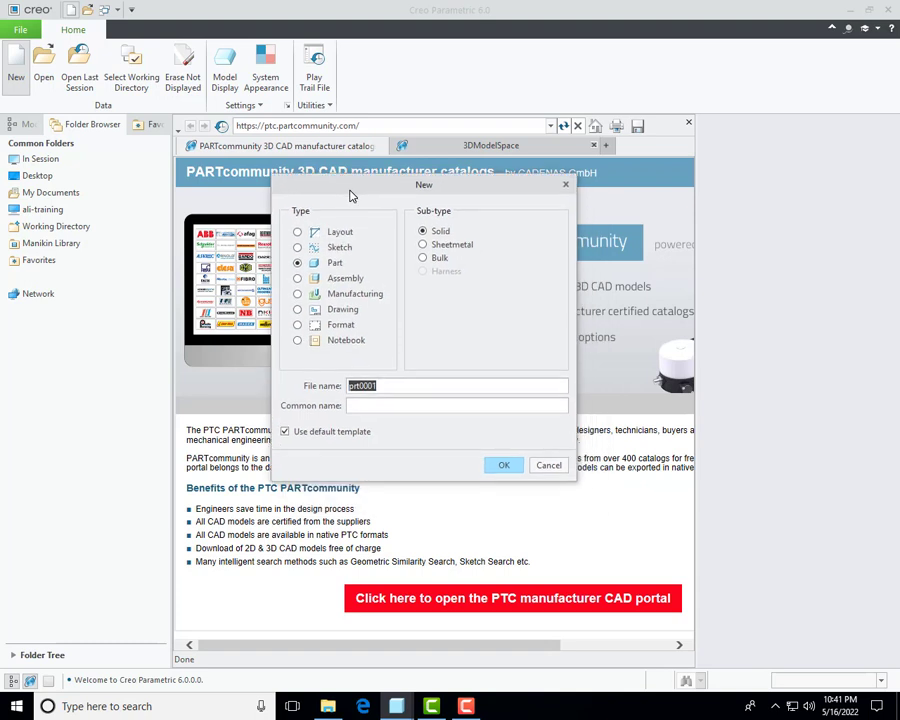
click(300, 432)
drag(388, 387, 272, 387)
text(manifold)
key(Return)
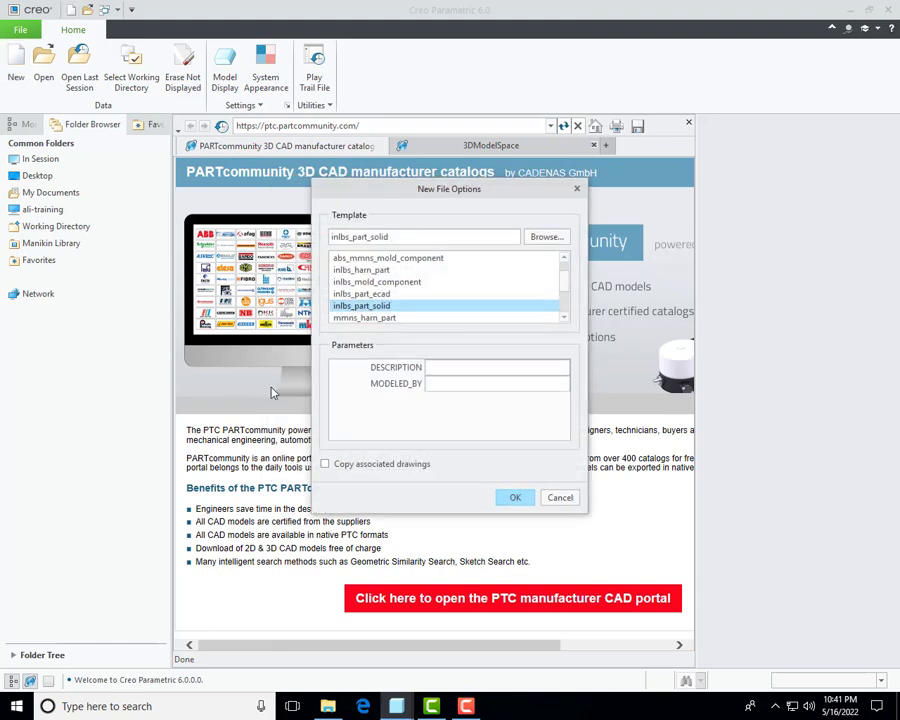
scroll(378, 300, down, 1)
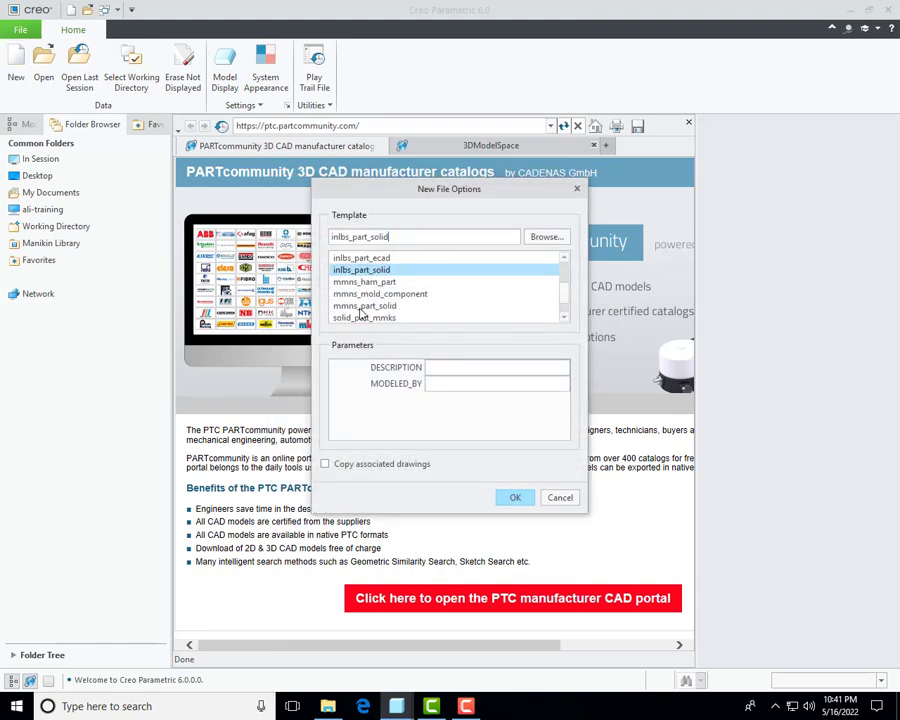
click(360, 306)
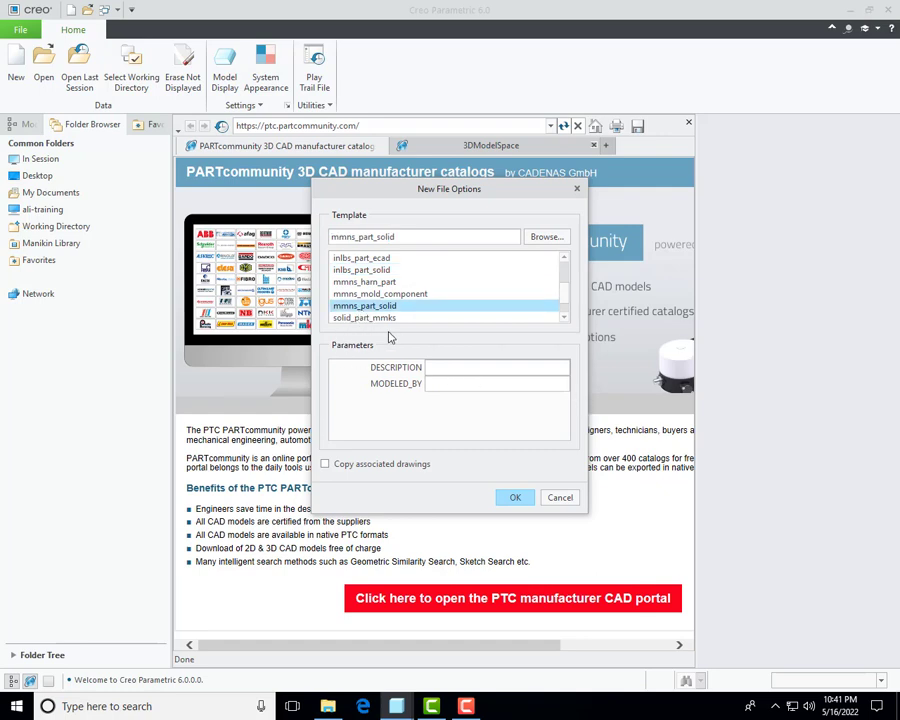
click(508, 496)
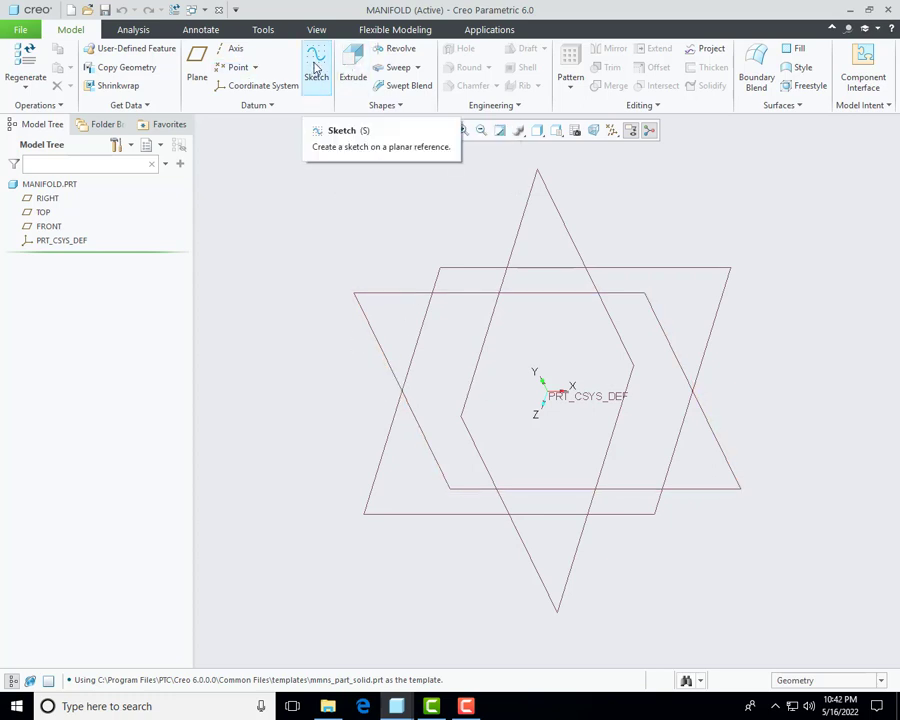
Step: Start a sketch on the RIGHT plane with the FRONT plane as the top orientation reference, viewed parallel to the sketch plane
click(315, 66)
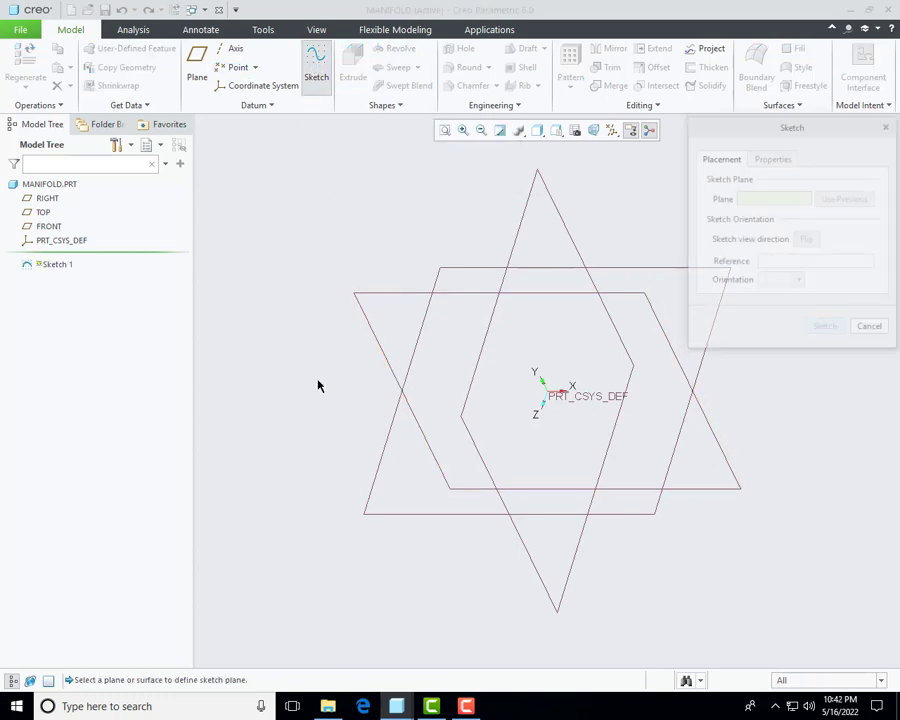
click(577, 262)
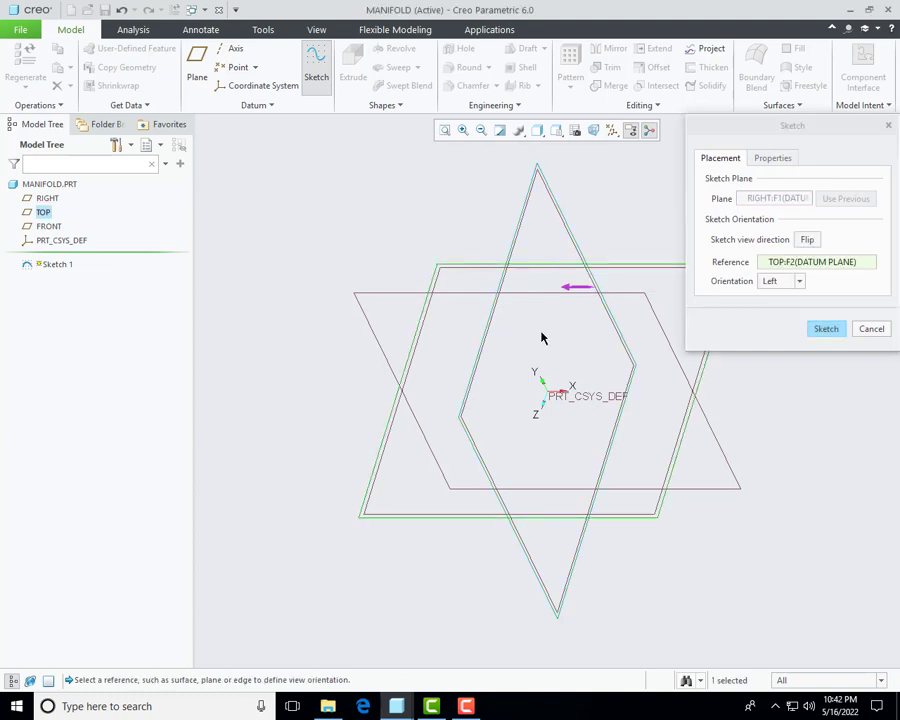
click(574, 287)
click(402, 294)
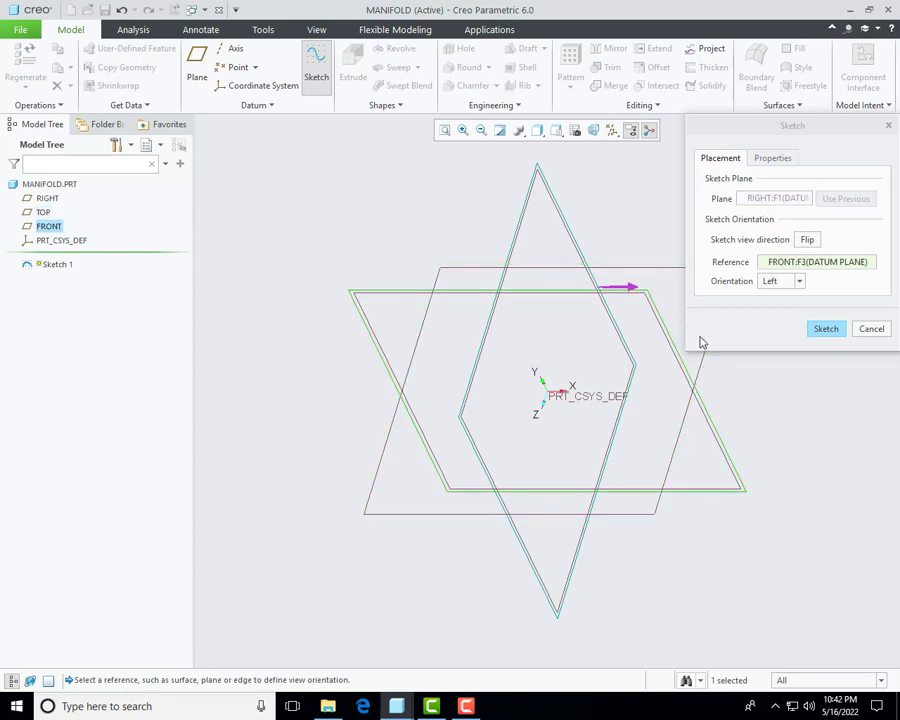
click(790, 283)
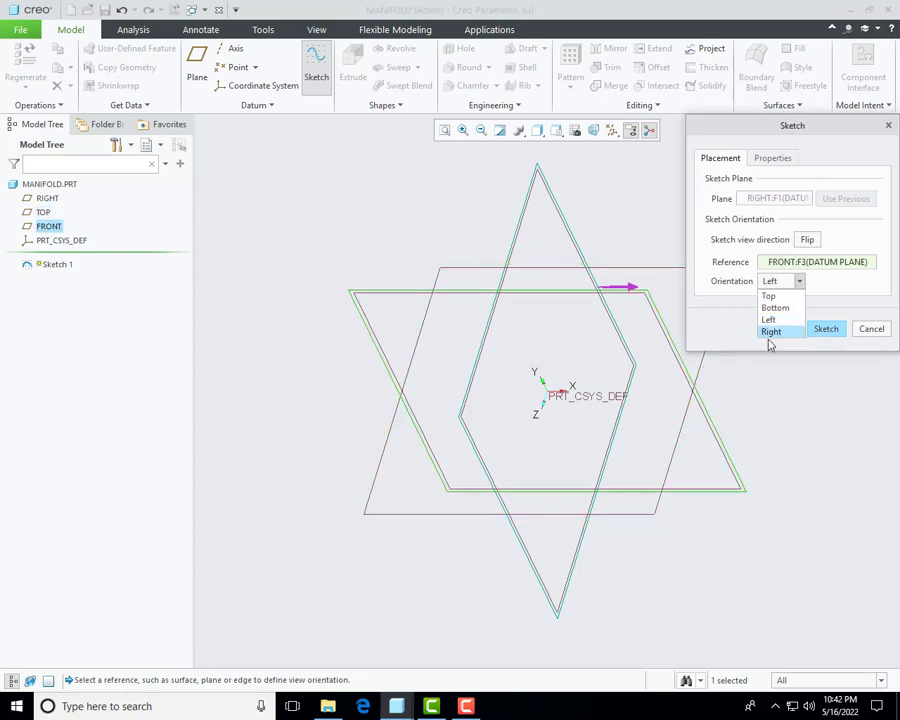
click(767, 296)
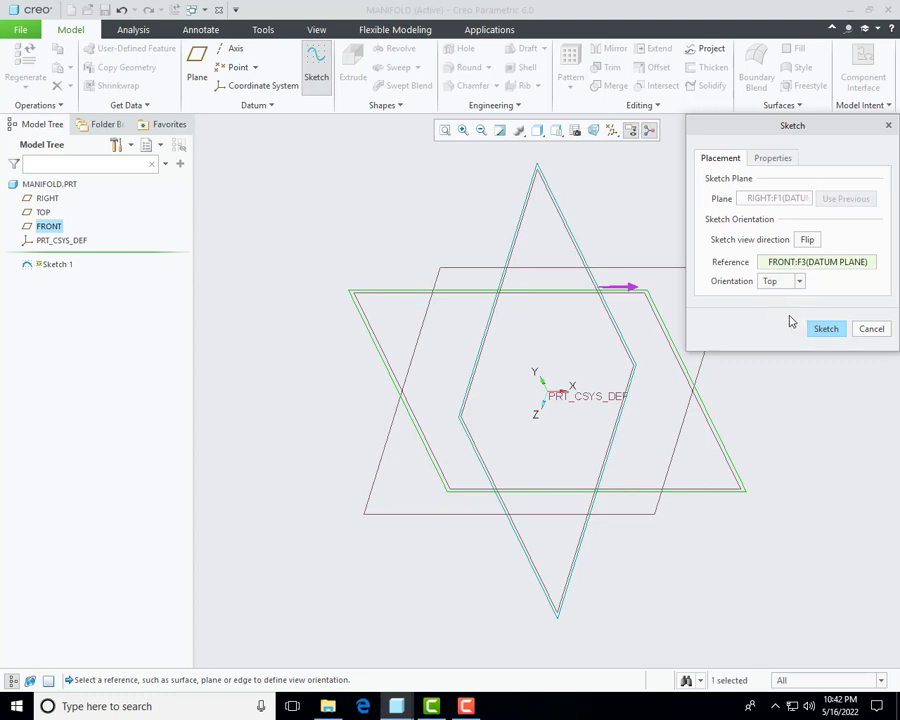
click(824, 331)
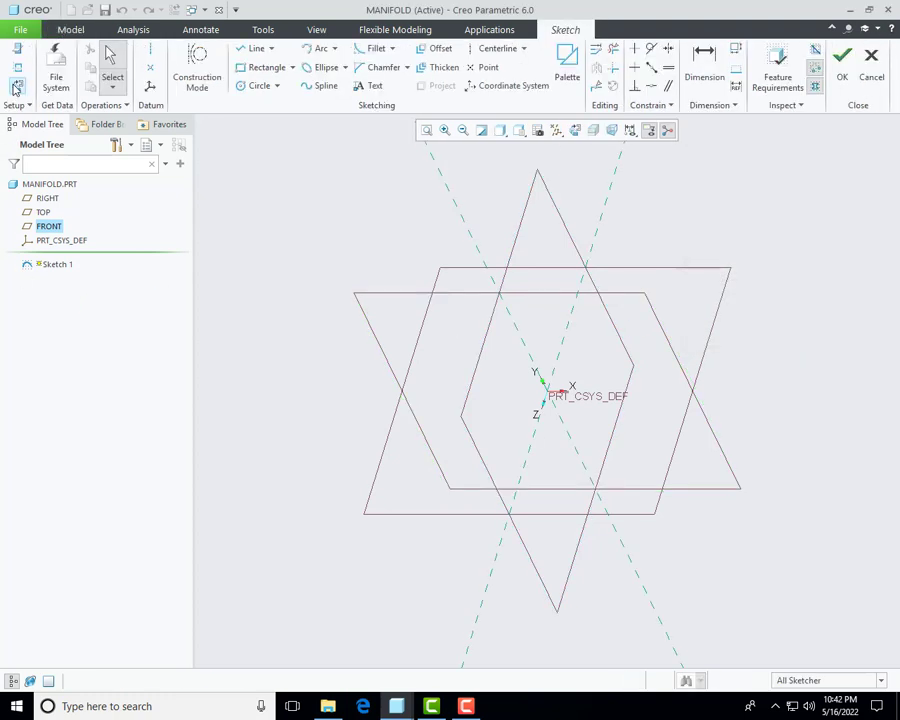
click(17, 88)
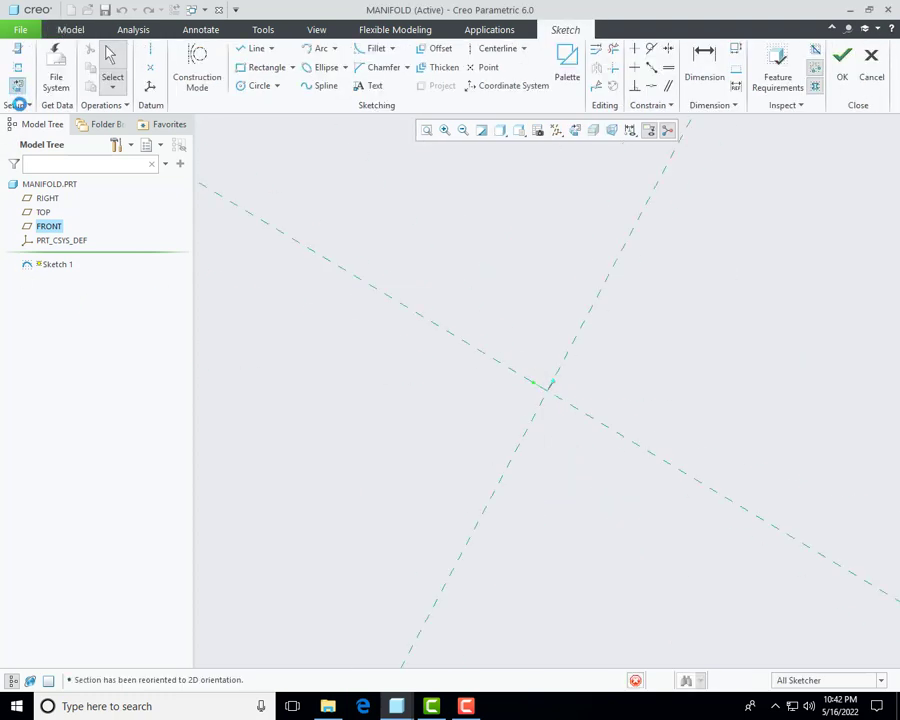
Step: Sketch a circle centred on the origin and set its diameter to 100 mm
click(257, 87)
click(547, 390)
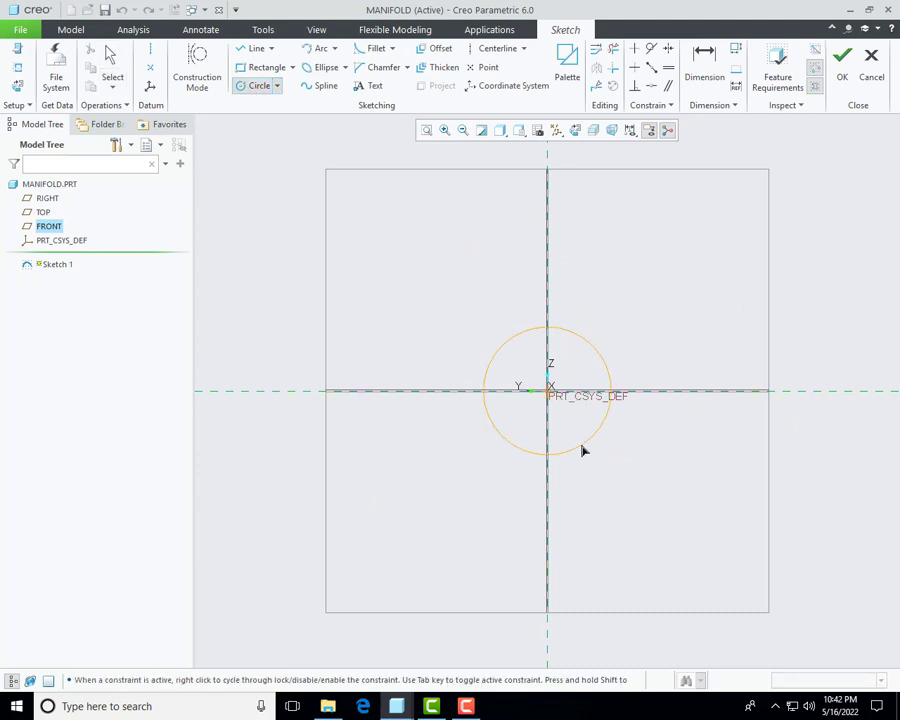
click(584, 444)
middle_click(584, 482)
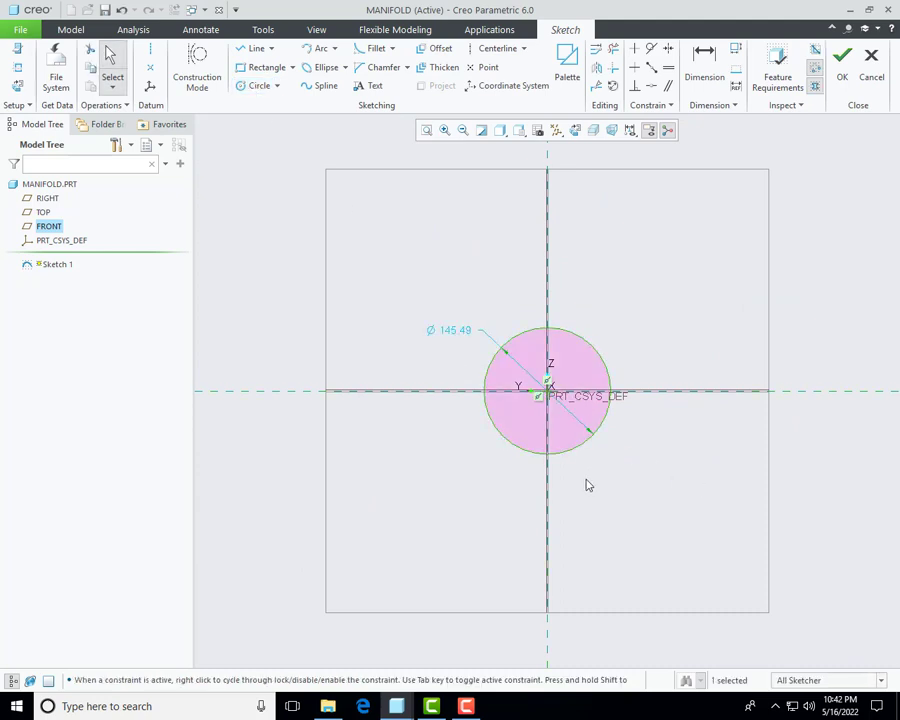
double_click(463, 331)
text(100)
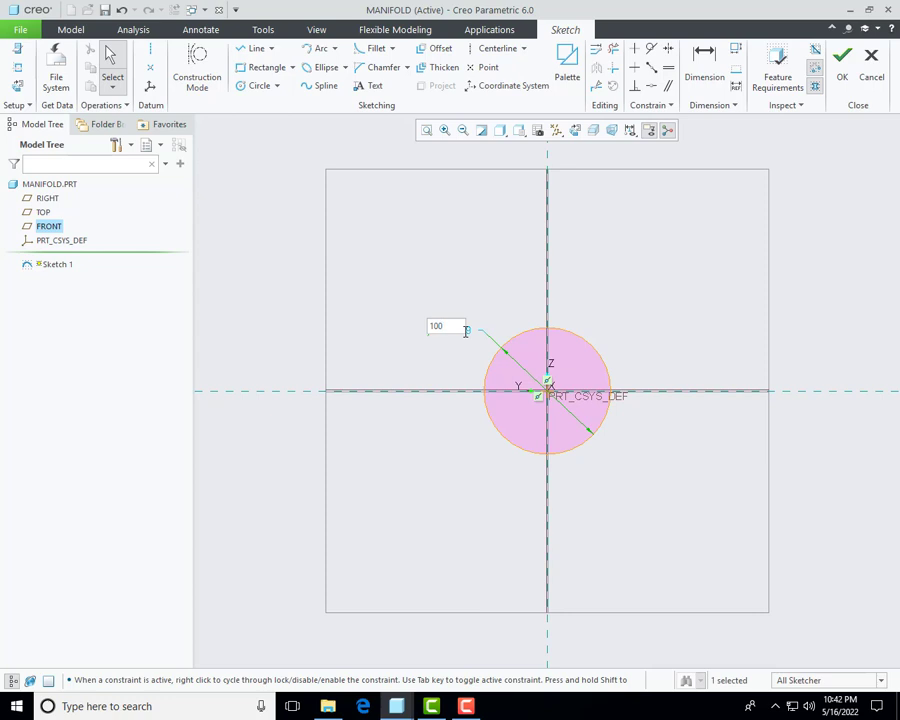
key(Return)
Step: Add a centerline through the circle's centre and dimension it at 38 degrees from the vertical reference
scroll(540, 370, down, 4)
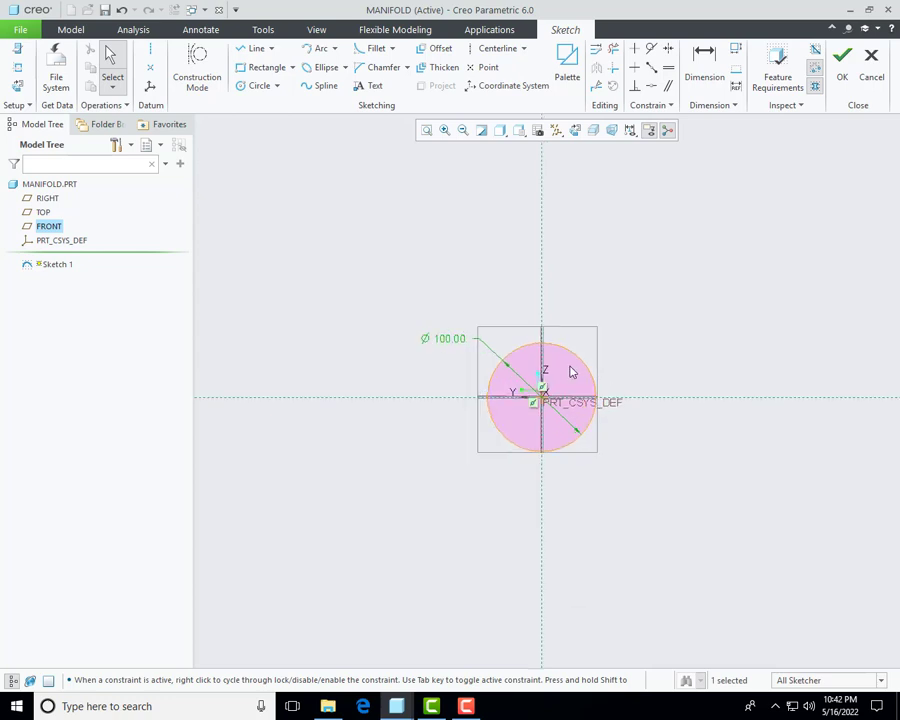
scroll(474, 372, up, 2)
scroll(518, 410, down, 2)
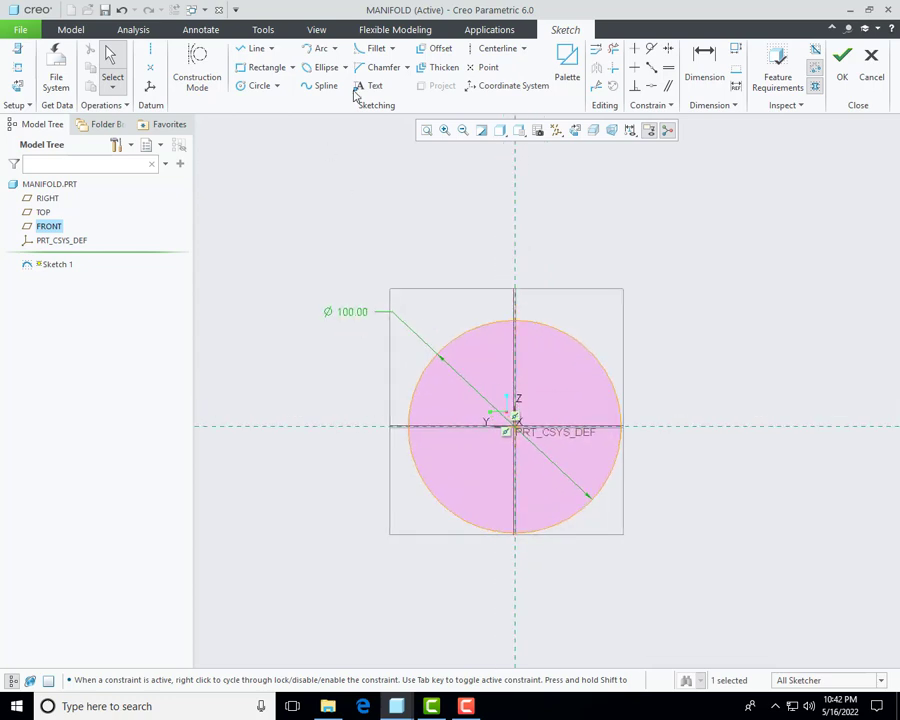
click(487, 48)
click(516, 428)
click(478, 345)
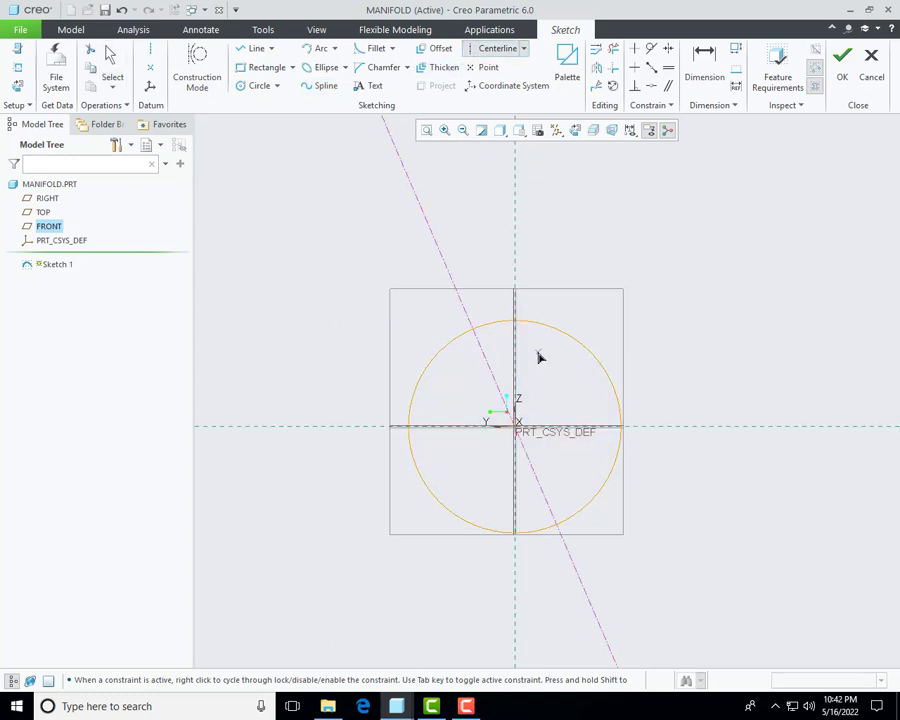
middle_click(538, 357)
click(540, 368)
click(704, 70)
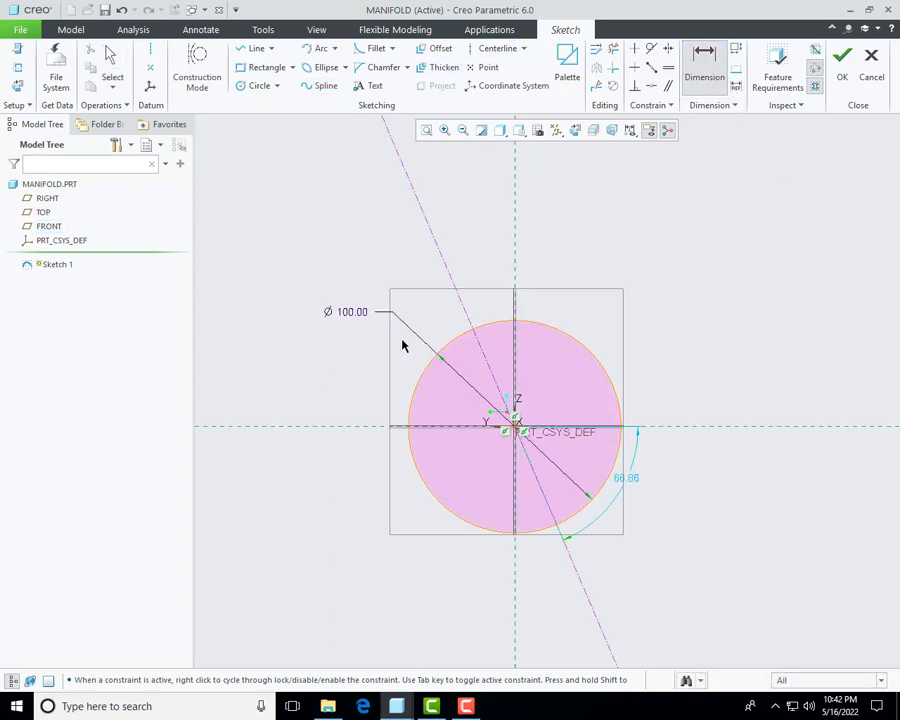
middle_click(498, 280)
text(38)
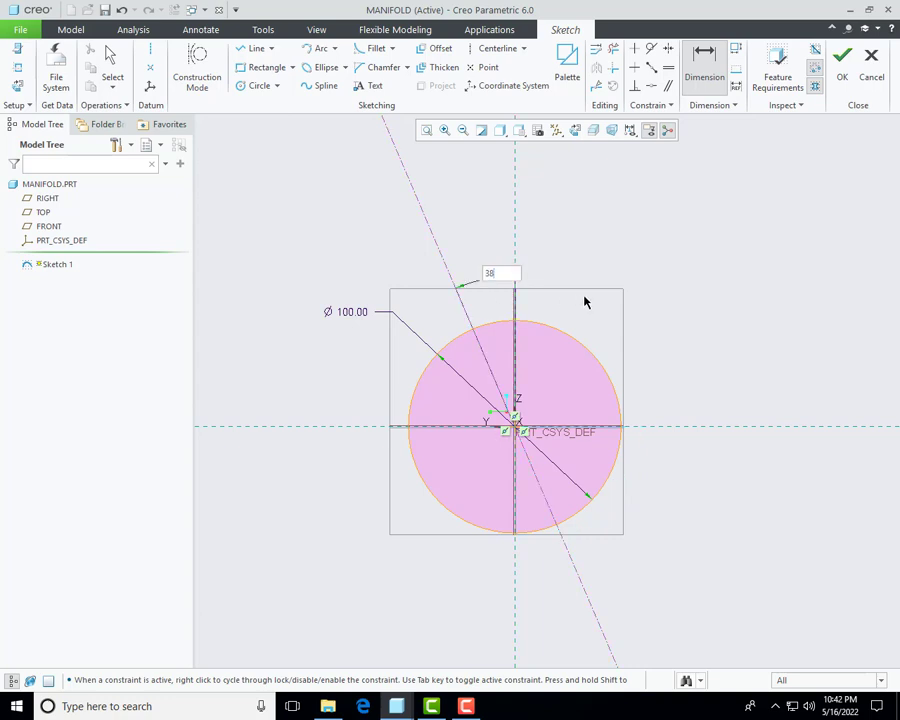
key(Return)
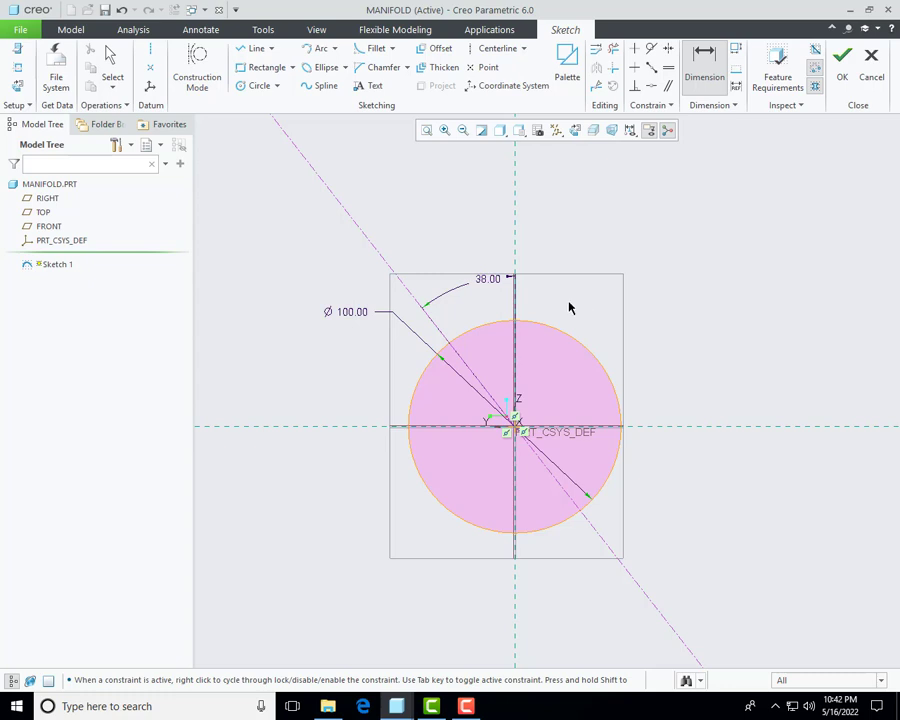
Step: Try a 30 mm diameter circle centred on the angled centerline outside the 100 mm circle, and undo it
click(255, 86)
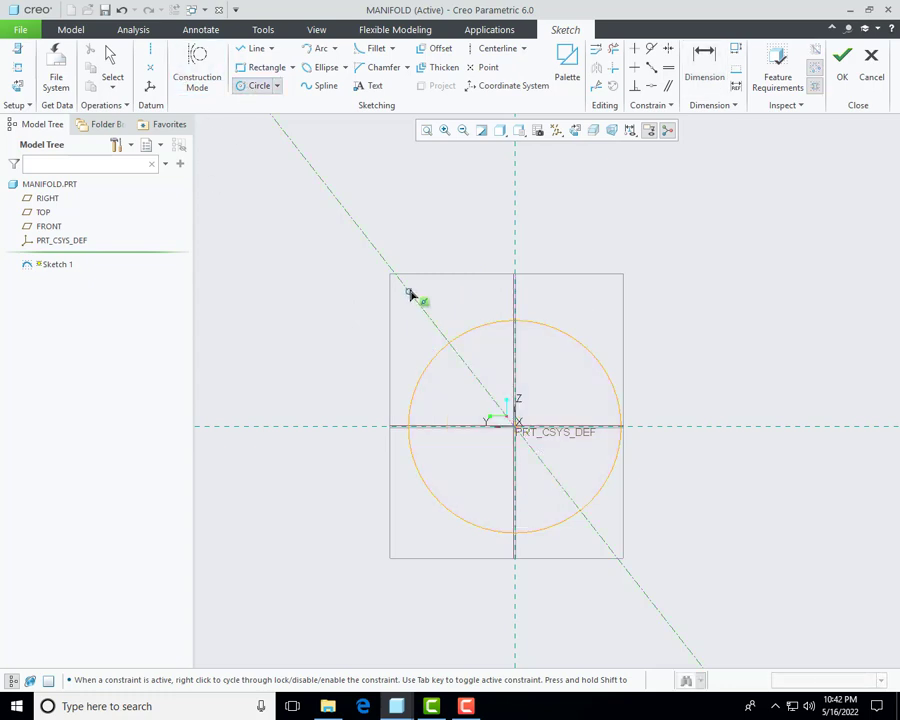
click(408, 290)
click(420, 302)
middle_click(484, 298)
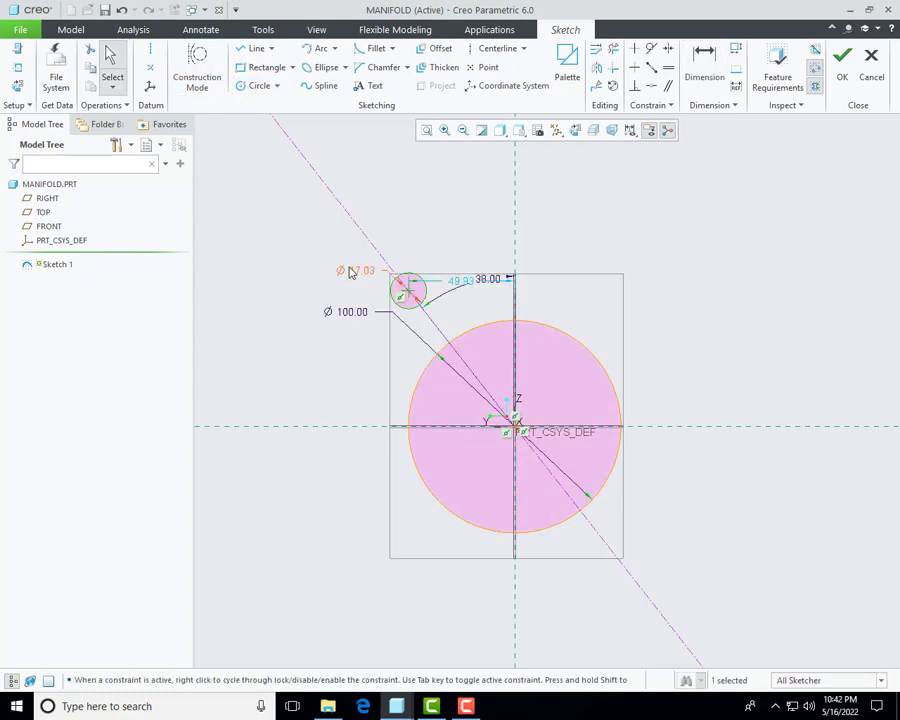
double_click(364, 274)
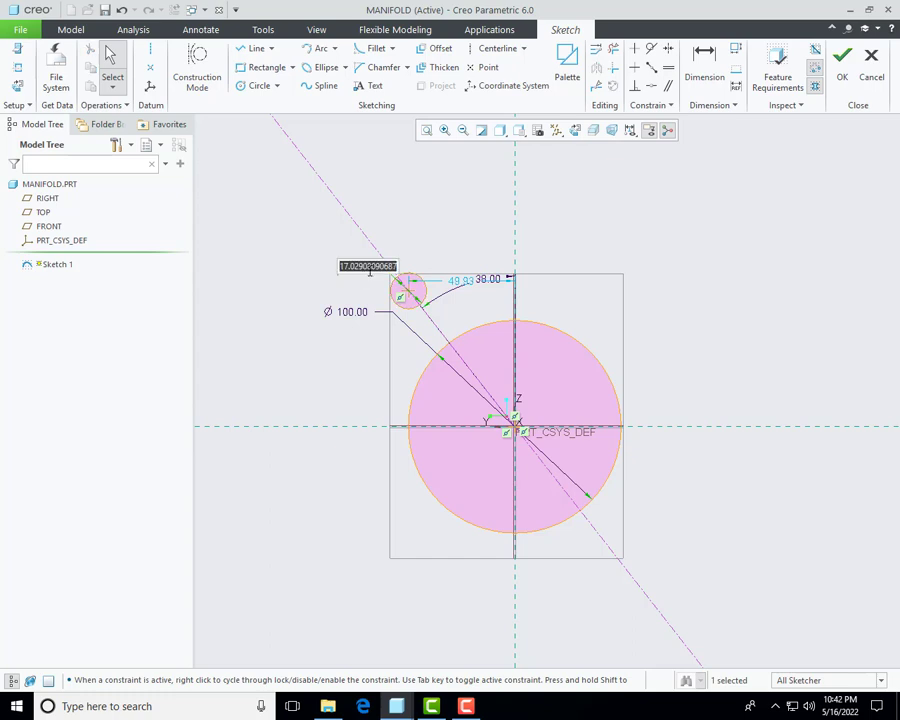
text(30)
key(Return)
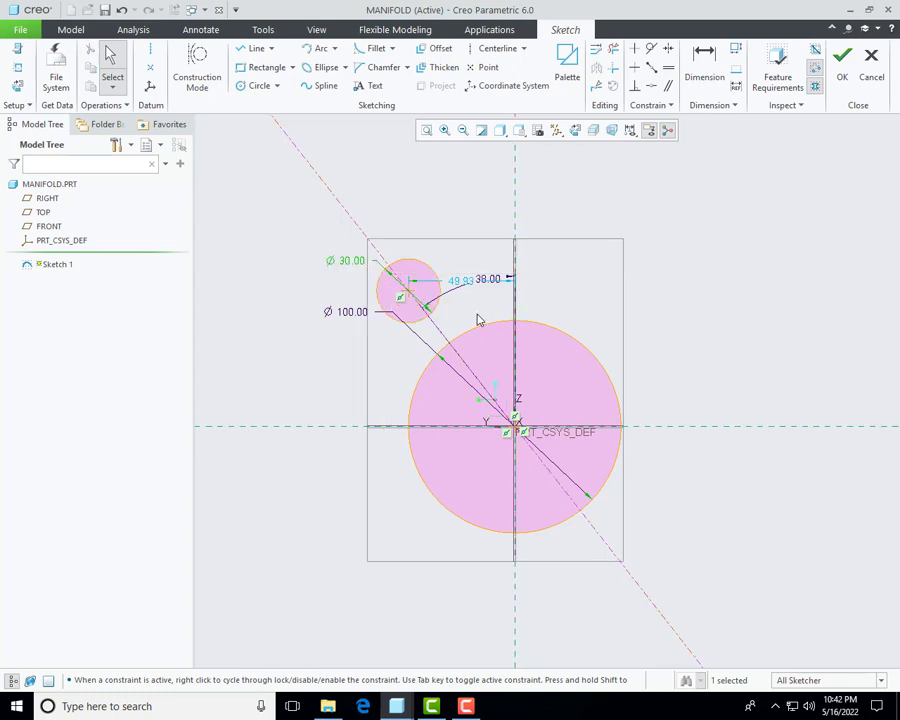
scroll(430, 225, down, 2)
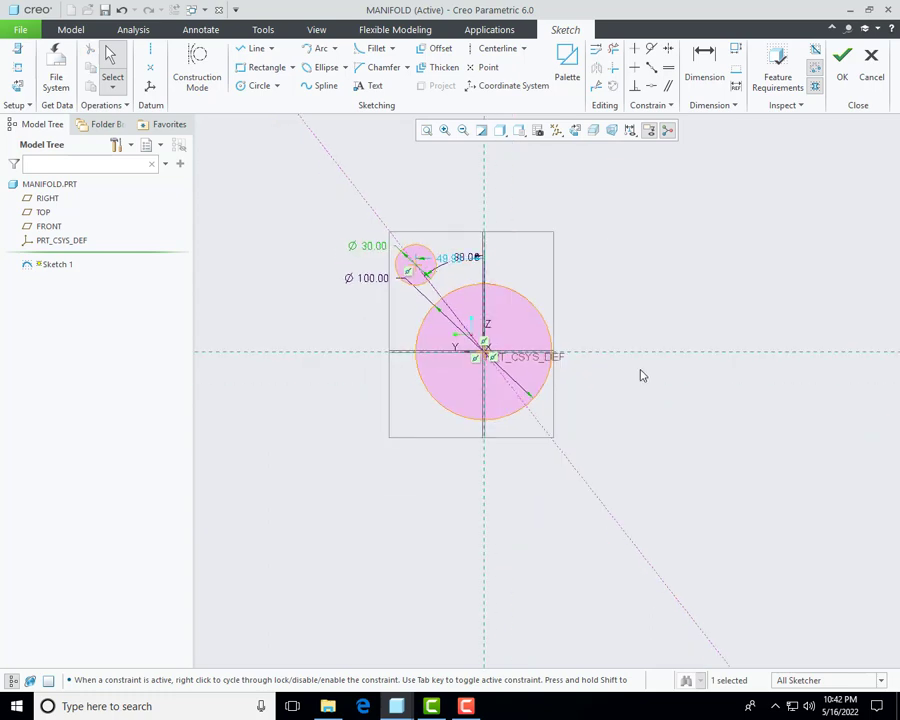
scroll(640, 373, up, 3)
scroll(655, 398, down, 2)
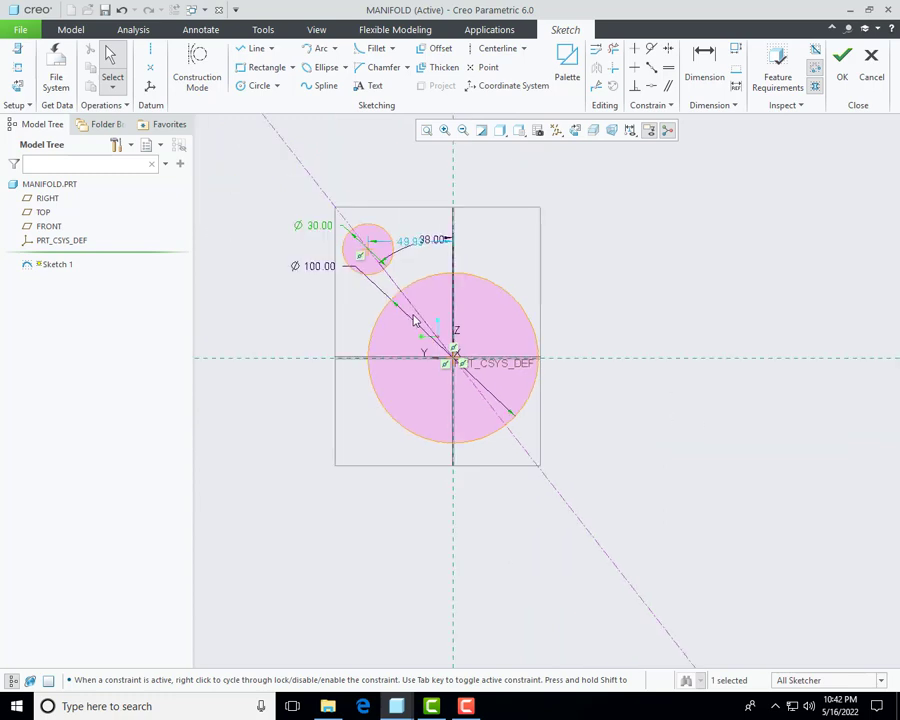
key(ctrl+z)
key(ctrl+z)
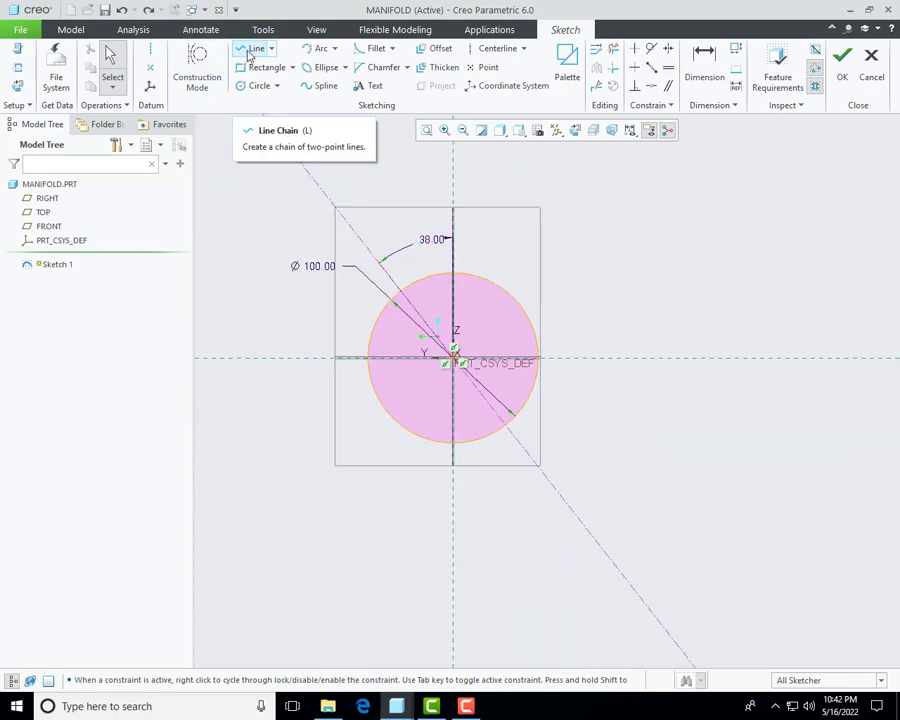
Step: Draw a line about 74 mm long from the circle's centre along the angled centerline, ending outside the circle
click(250, 48)
click(453, 357)
click(376, 261)
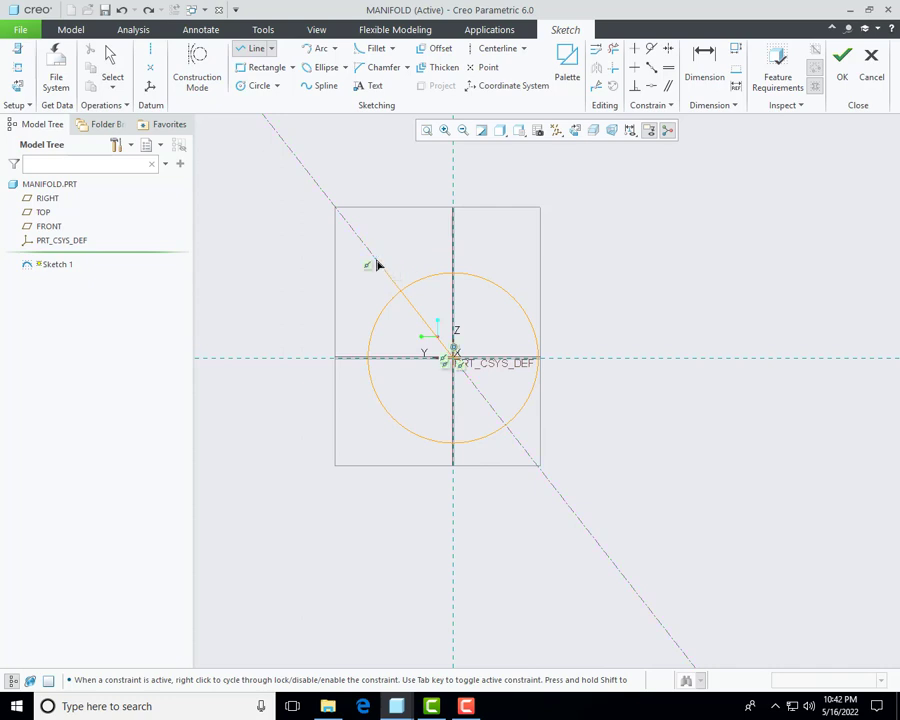
middle_click(376, 263)
middle_click(380, 284)
scroll(381, 286, up, 3)
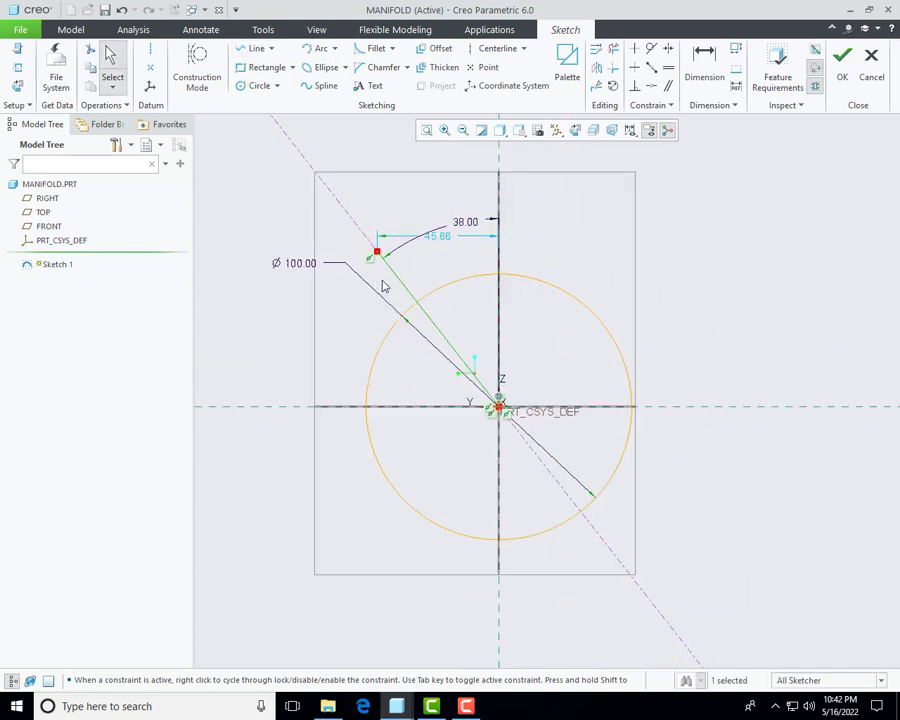
Step: Dimension the length of the line along the angled centerline and set it to 65 mm (130/2)
click(710, 62)
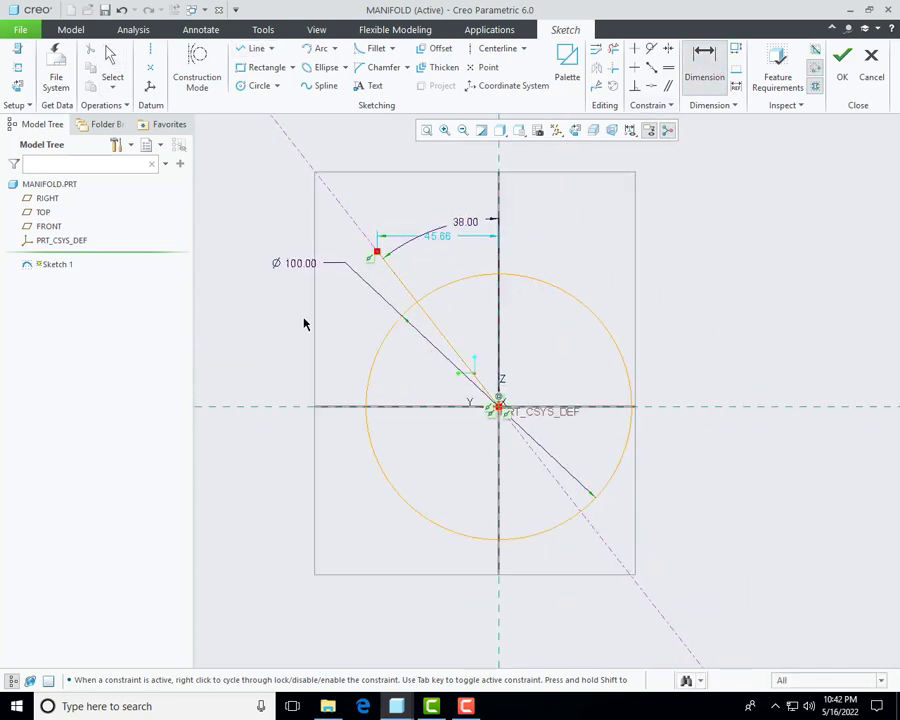
click(404, 288)
middle_click(360, 340)
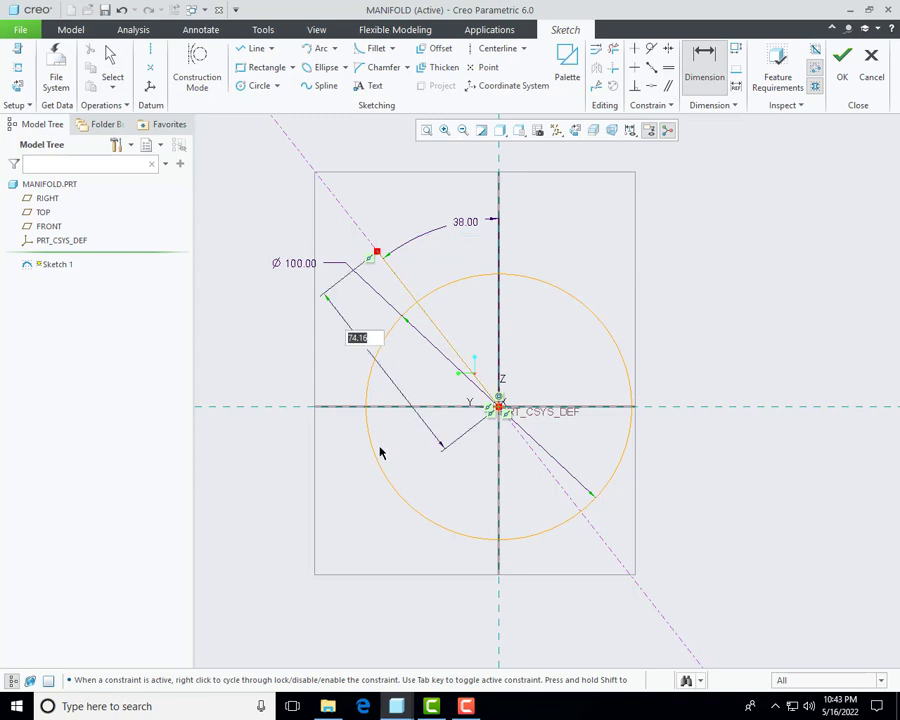
text(130/2)
key(Return)
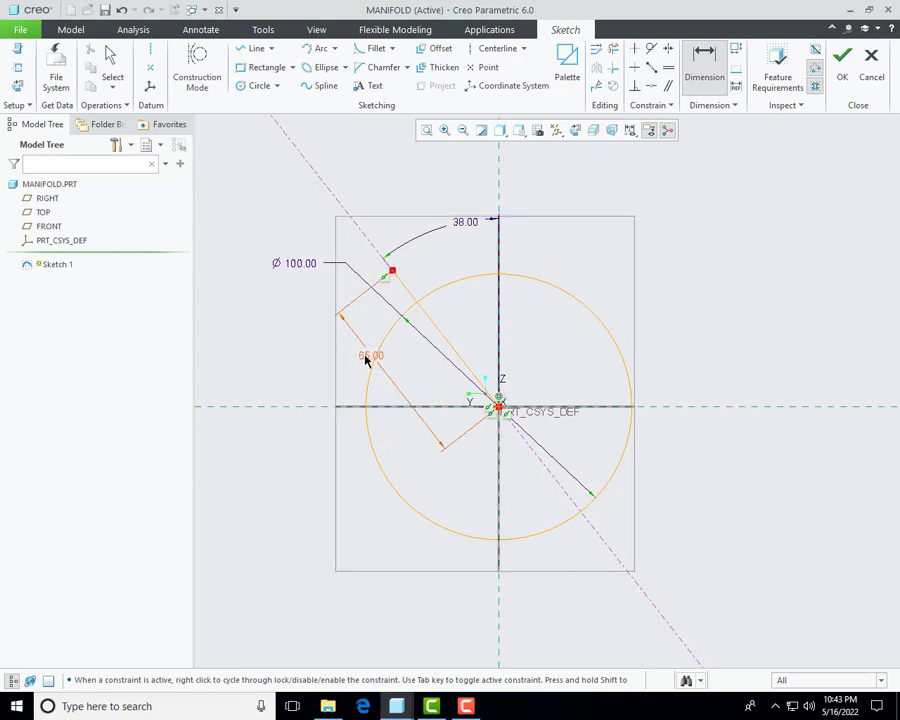
Step: Sketch a circle centred on the outer end of the 65 mm line and set its diameter to 30 mm
click(252, 85)
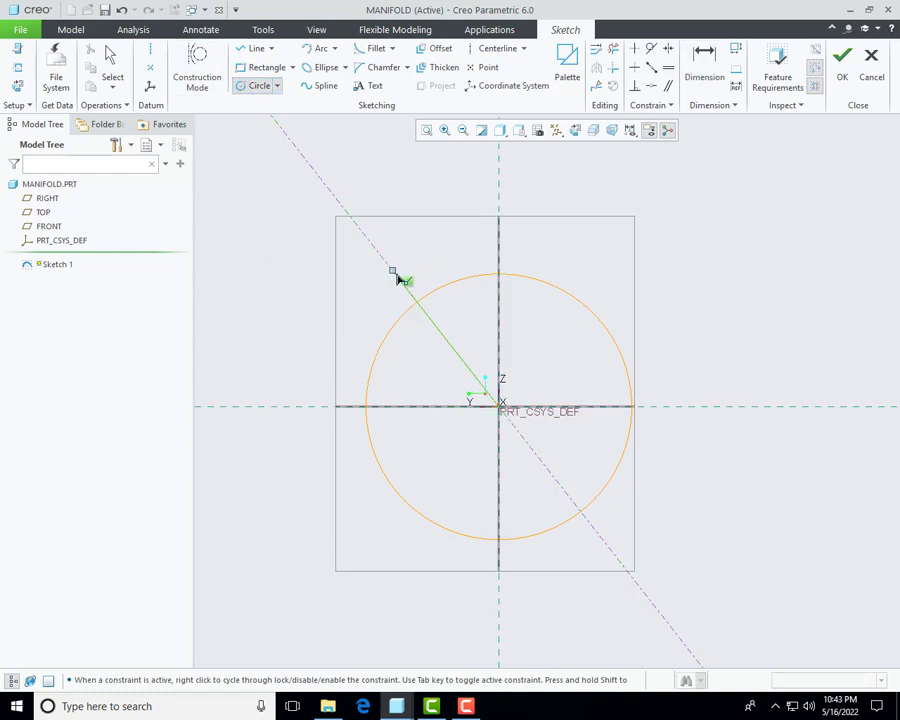
click(391, 267)
click(420, 262)
middle_click(383, 280)
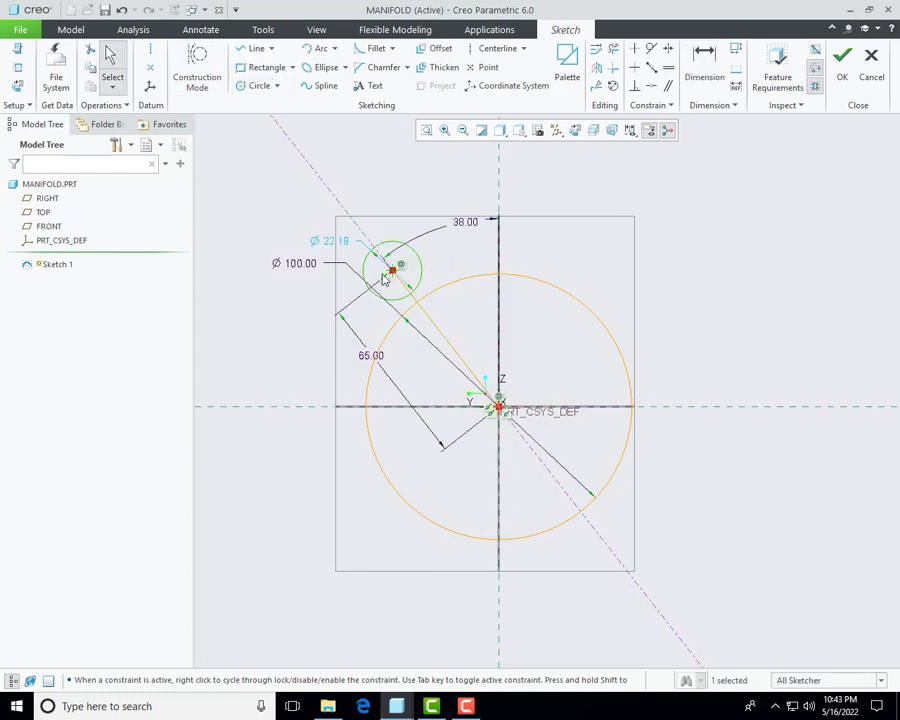
double_click(340, 242)
text(30)
key(Return)
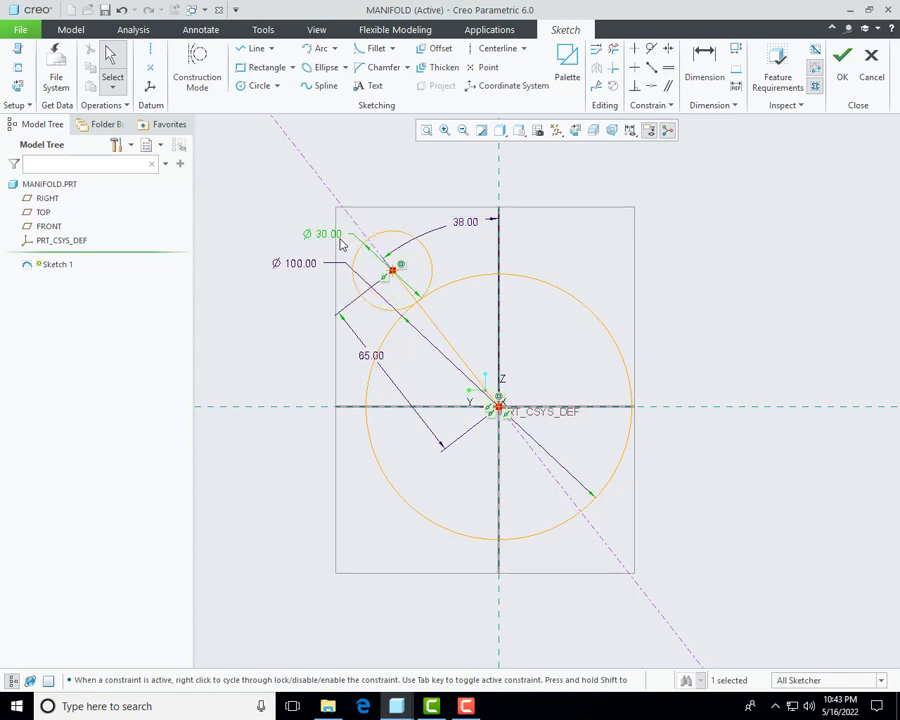
Step: Draw a second line from the large circle's centre down the opposite side of the angled centerline and set its length to 65 mm
click(250, 49)
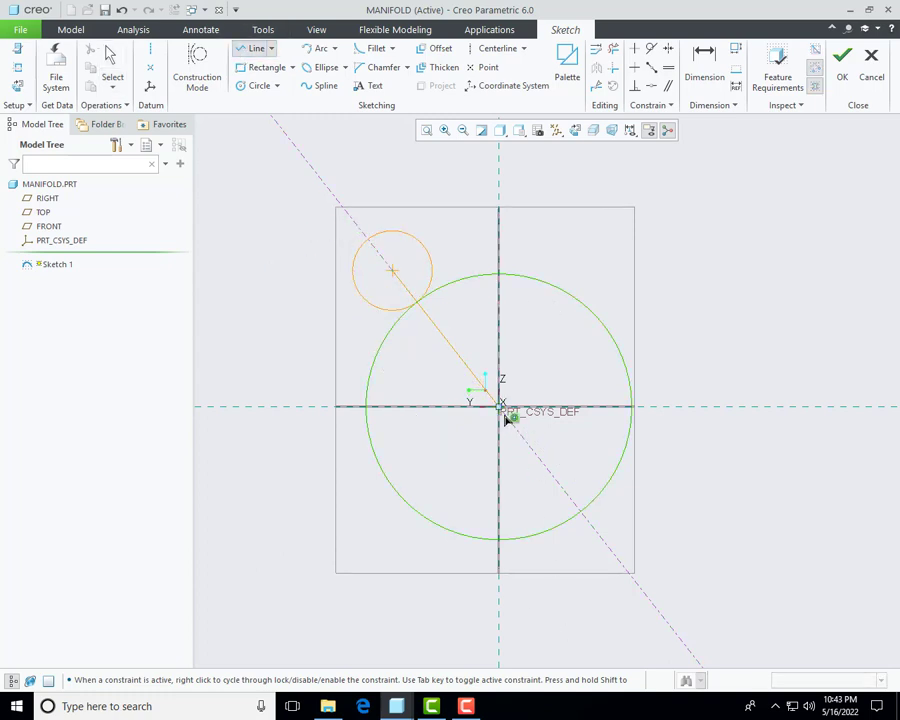
click(629, 570)
middle_click(775, 533)
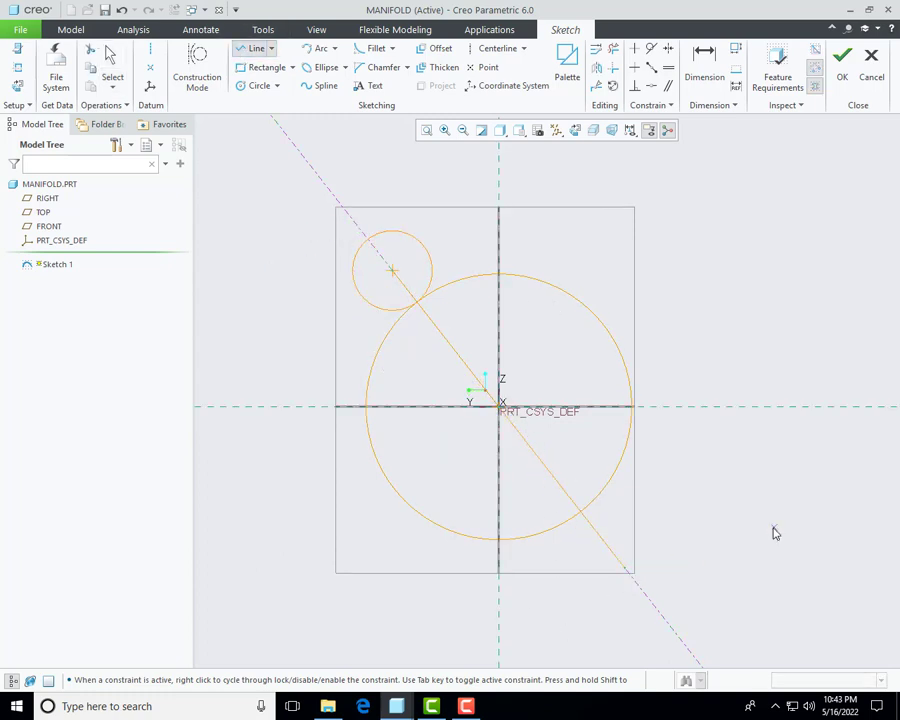
middle_click(772, 533)
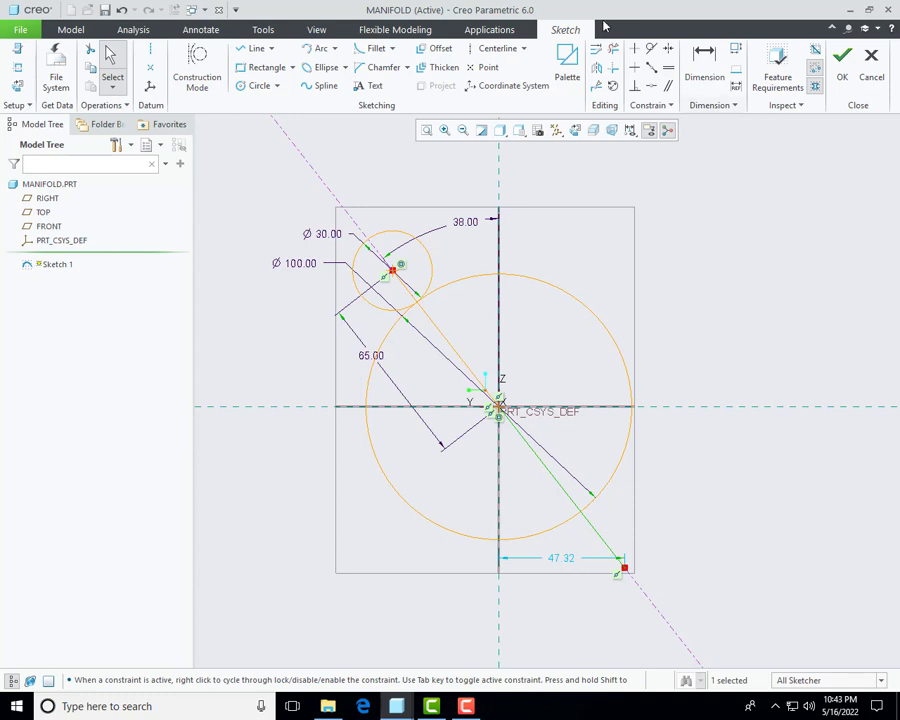
click(698, 66)
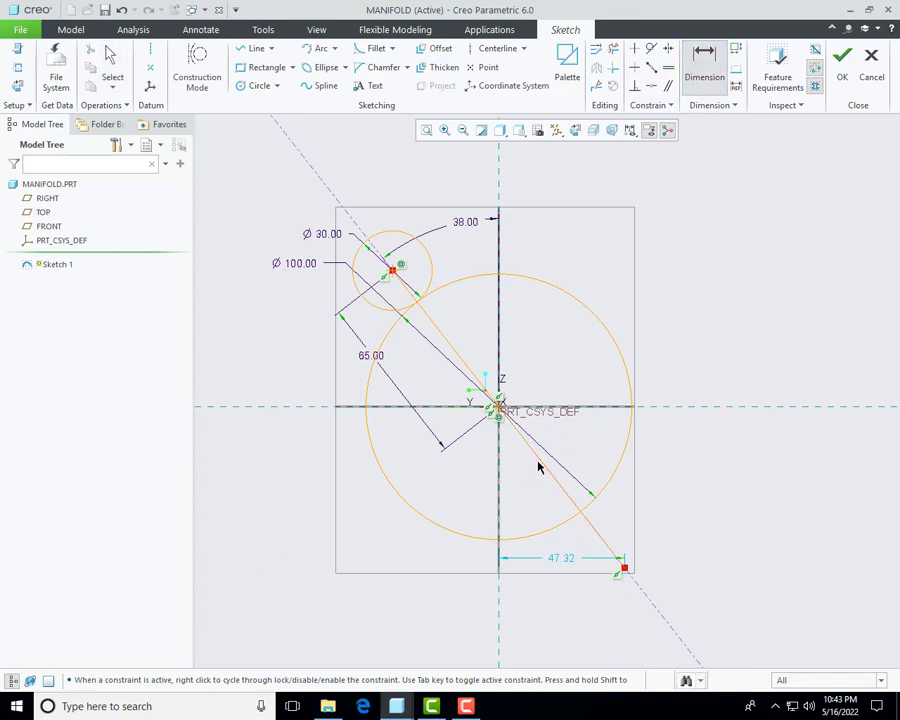
middle_click(420, 568)
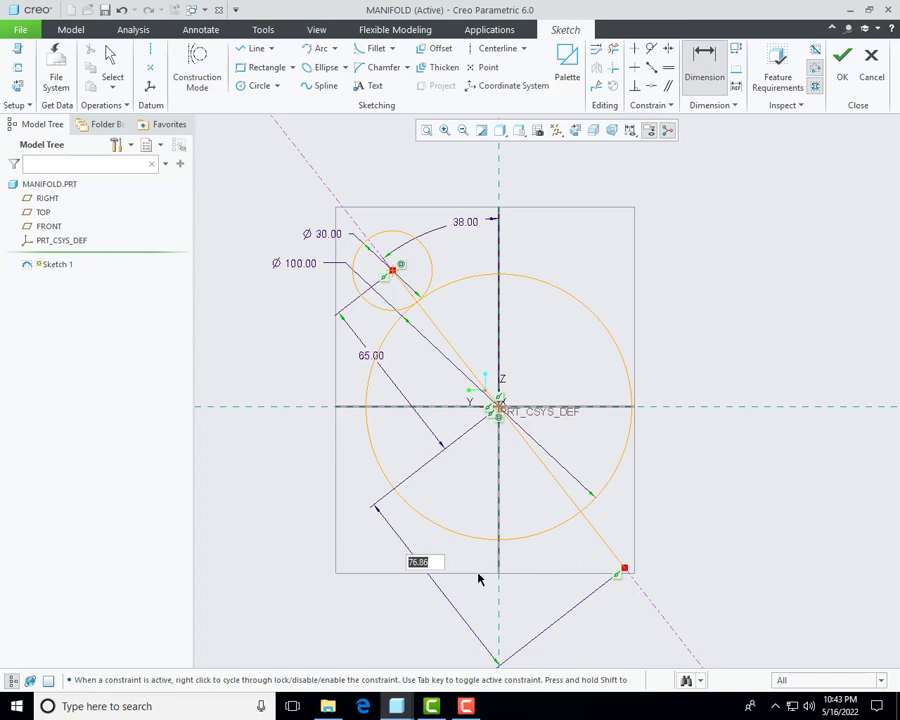
text(65.)
key(Return)
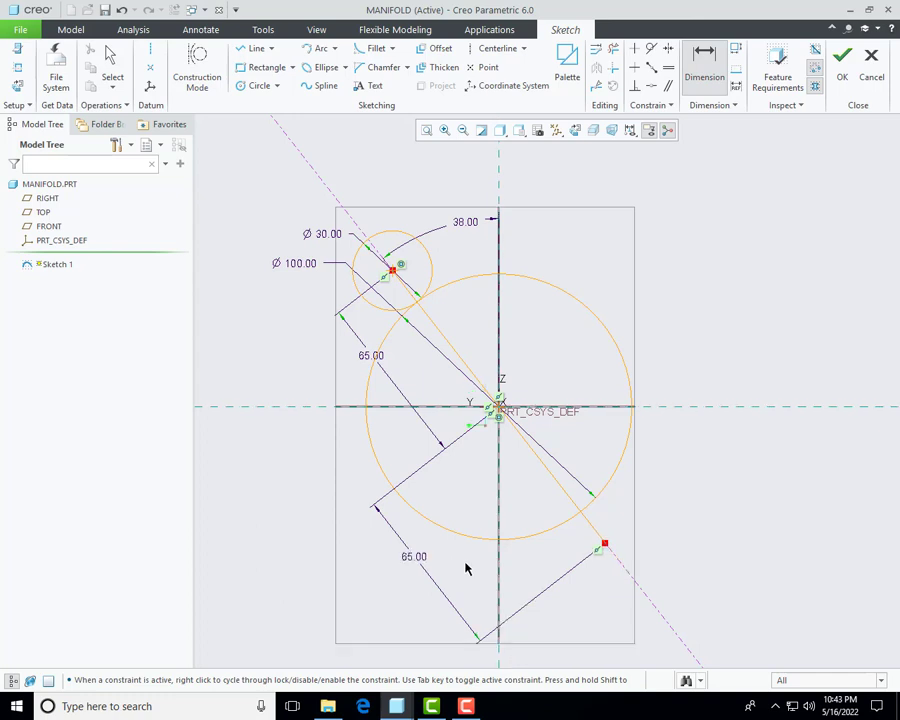
Step: Sketch a circle centred on the lower line's outer end and set its diameter to 30 mm
click(252, 86)
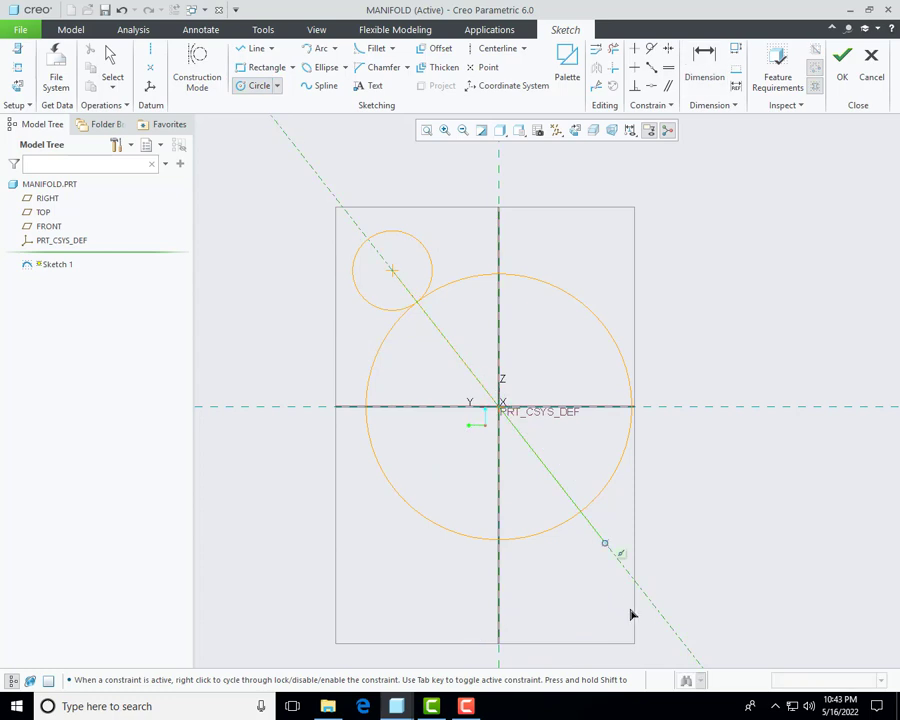
click(604, 543)
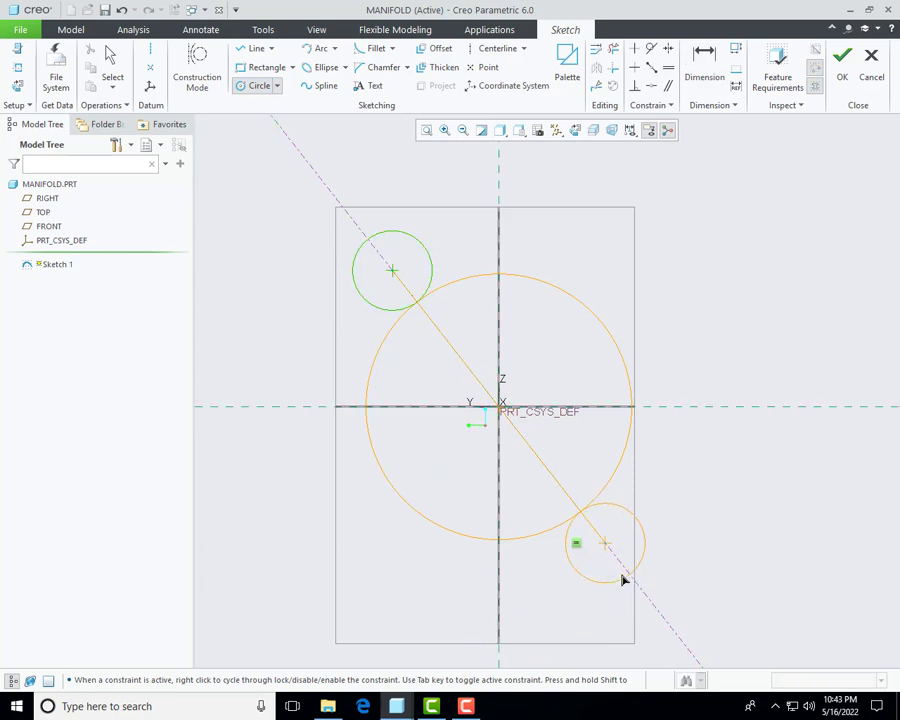
click(620, 568)
middle_click(766, 562)
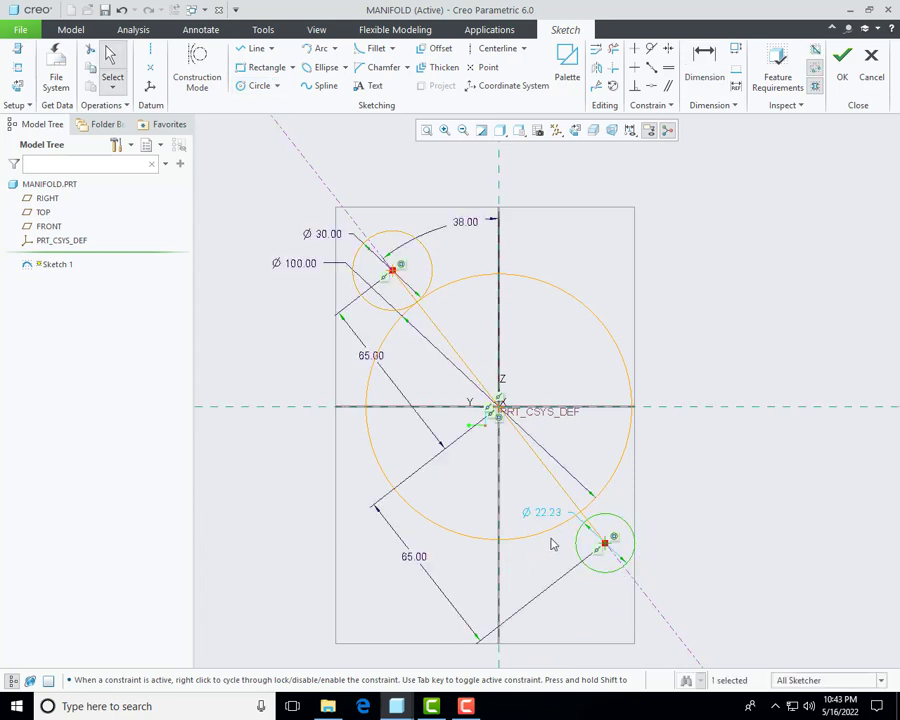
double_click(549, 514)
text(30)
key(Return)
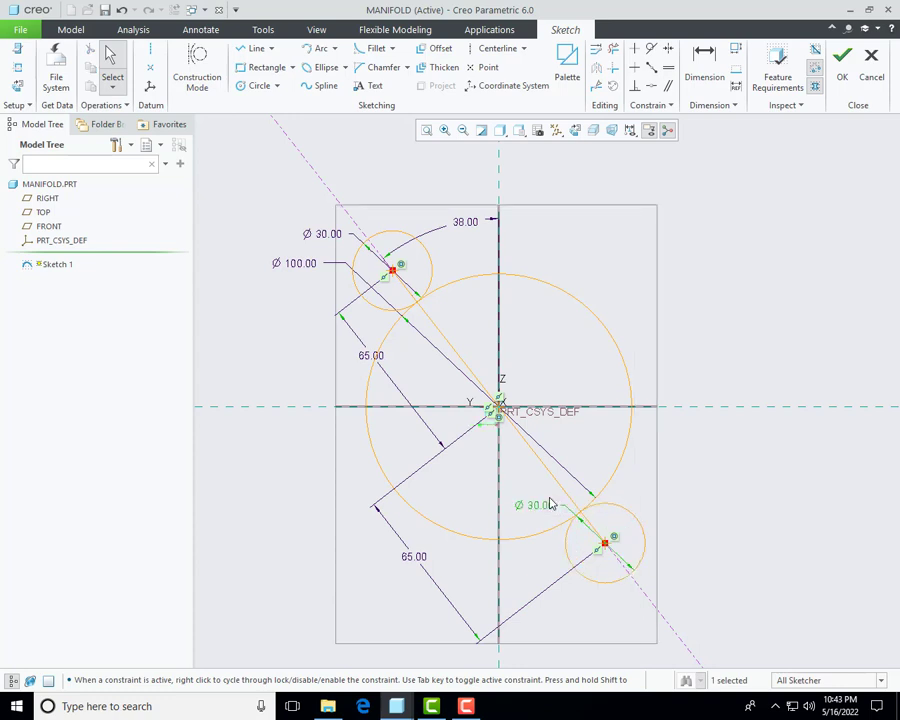
Step: Delete the two 65 mm lines between the large circle's centre and the small circles' centres
click(452, 360)
key(Delete)
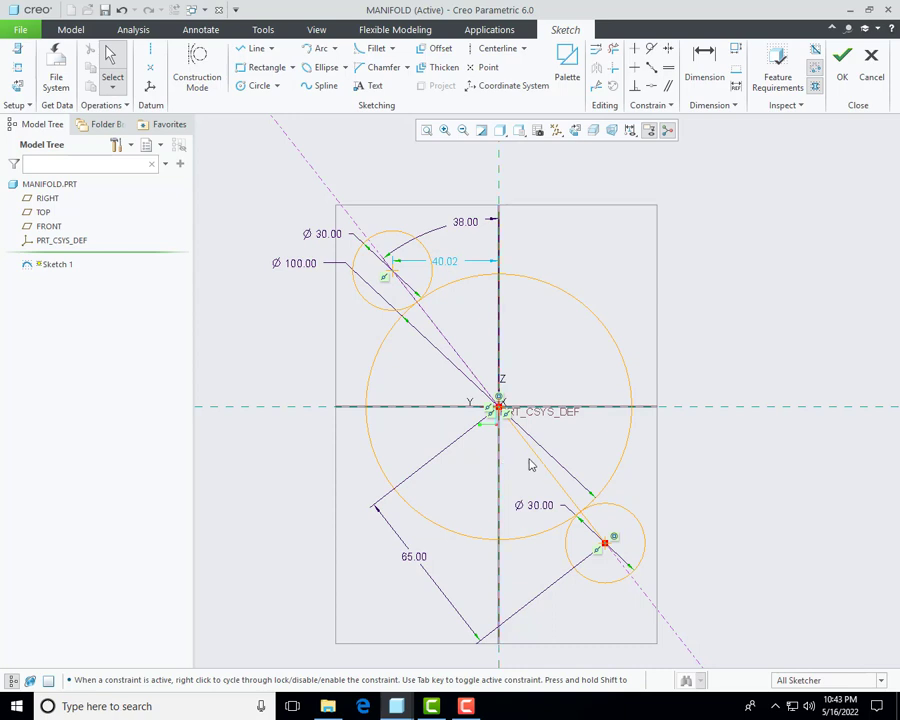
click(535, 457)
key(Delete)
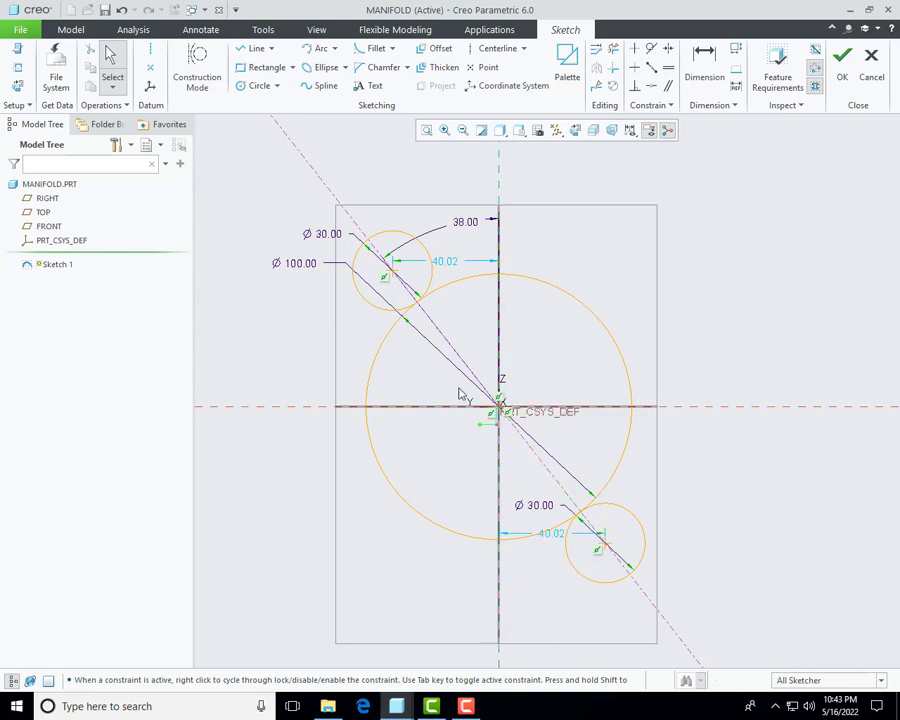
Step: Draw tangent lines joining the upper small circle's outer left side and the lower small circle's underside to the large circle
click(269, 48)
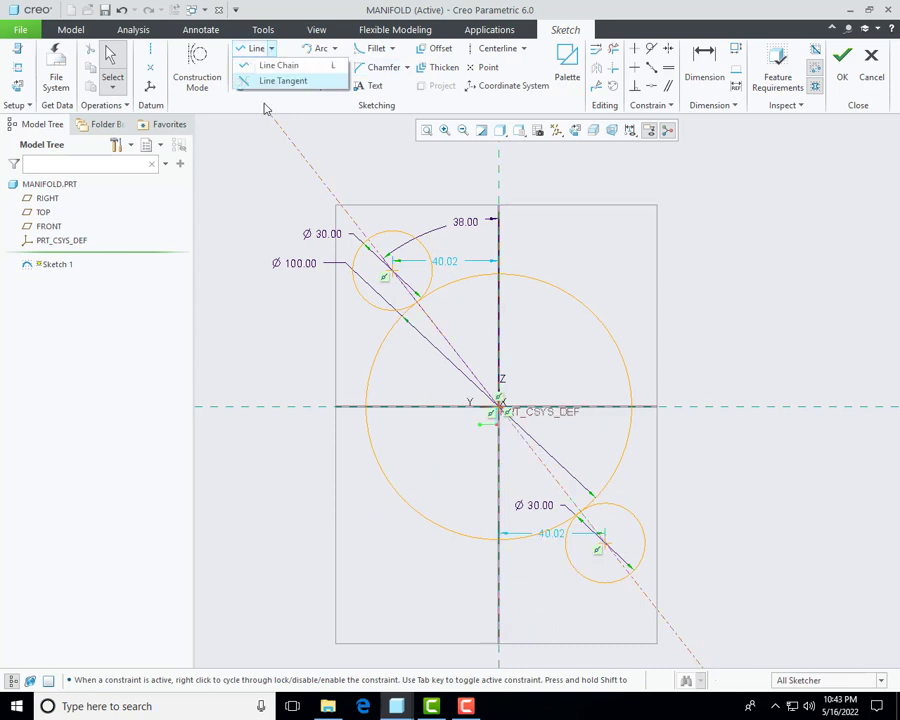
click(256, 81)
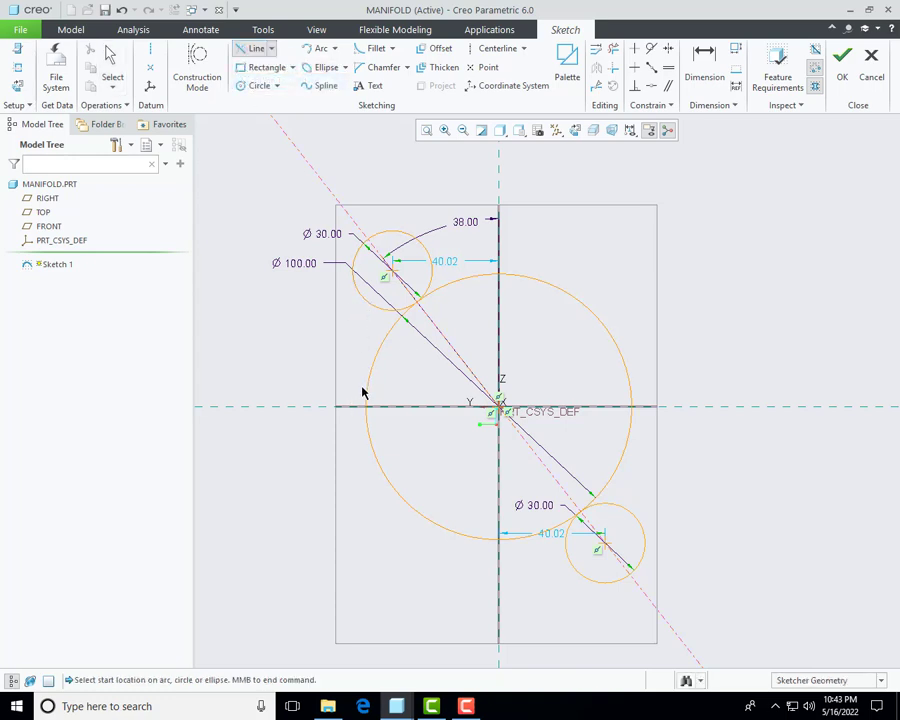
click(271, 55)
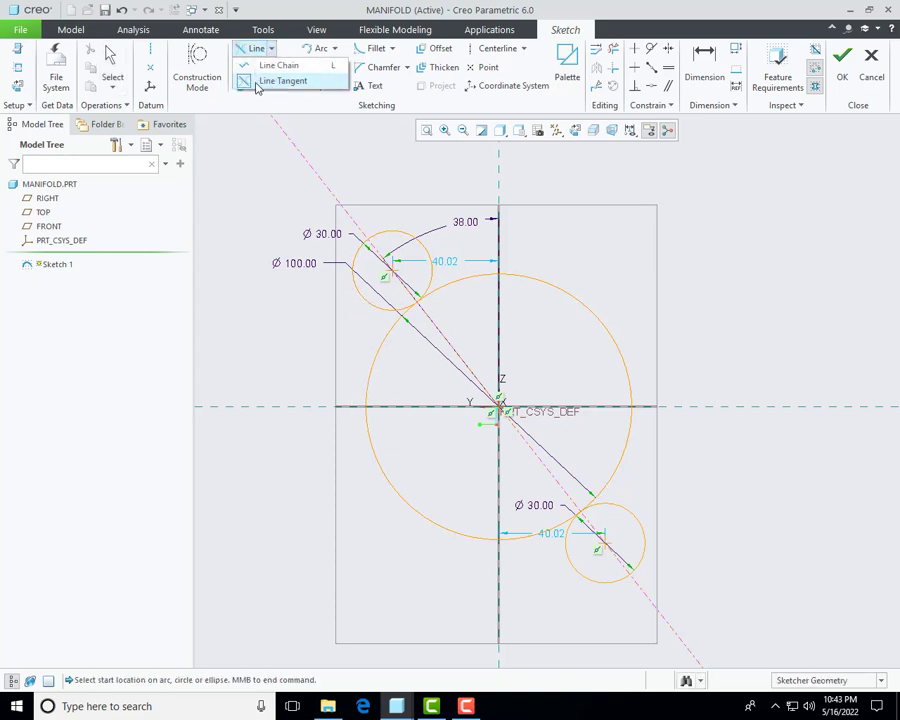
click(289, 84)
click(358, 297)
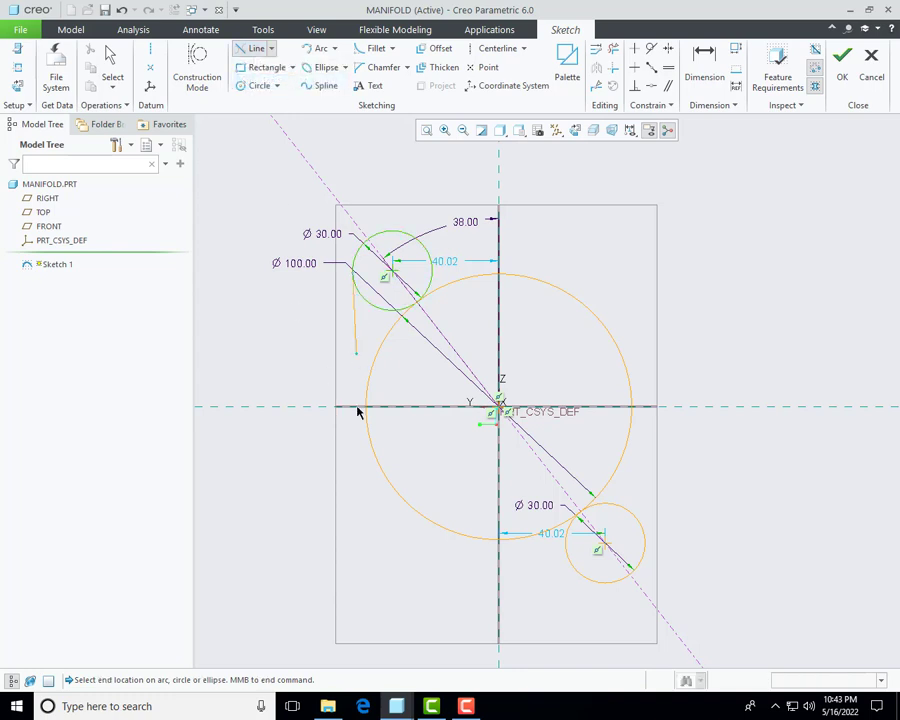
click(367, 430)
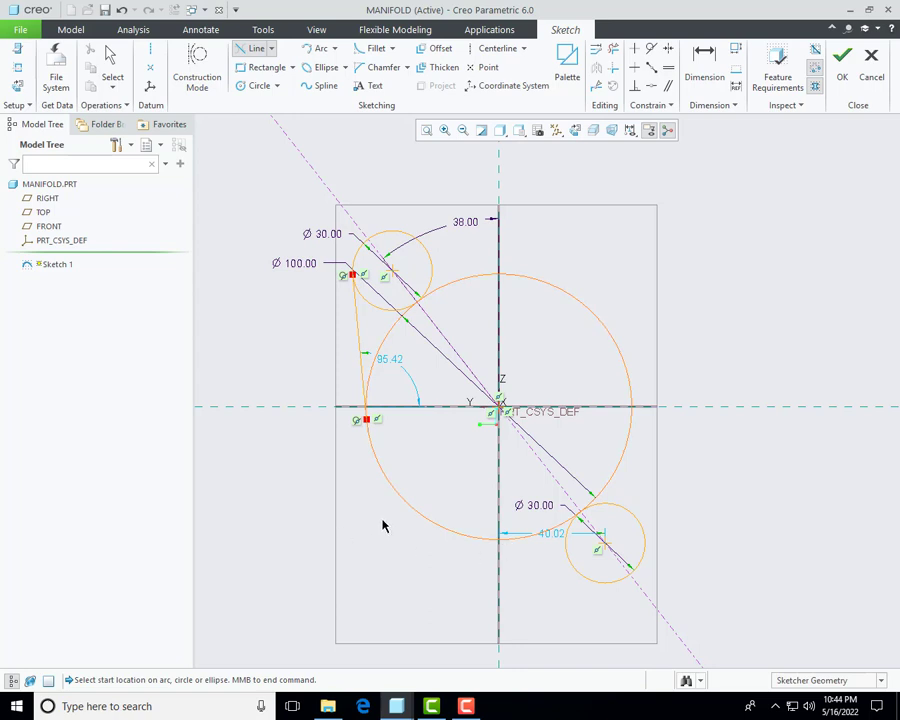
click(508, 545)
click(601, 587)
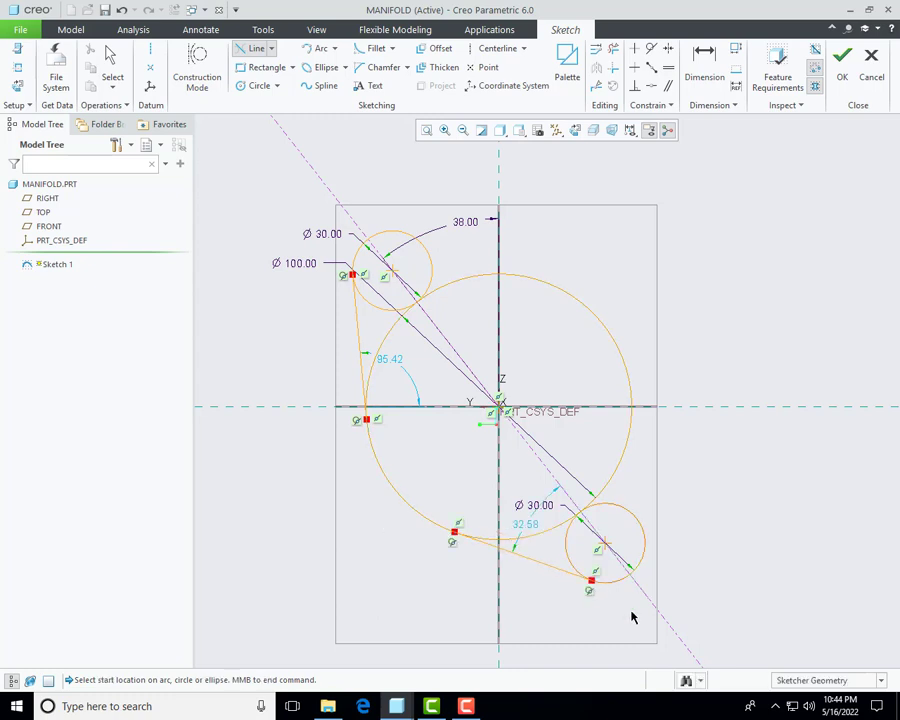
Step: Draw the other two tangent lines joining the large circle to the lower small circle's right side and the upper small circle's top
click(642, 528)
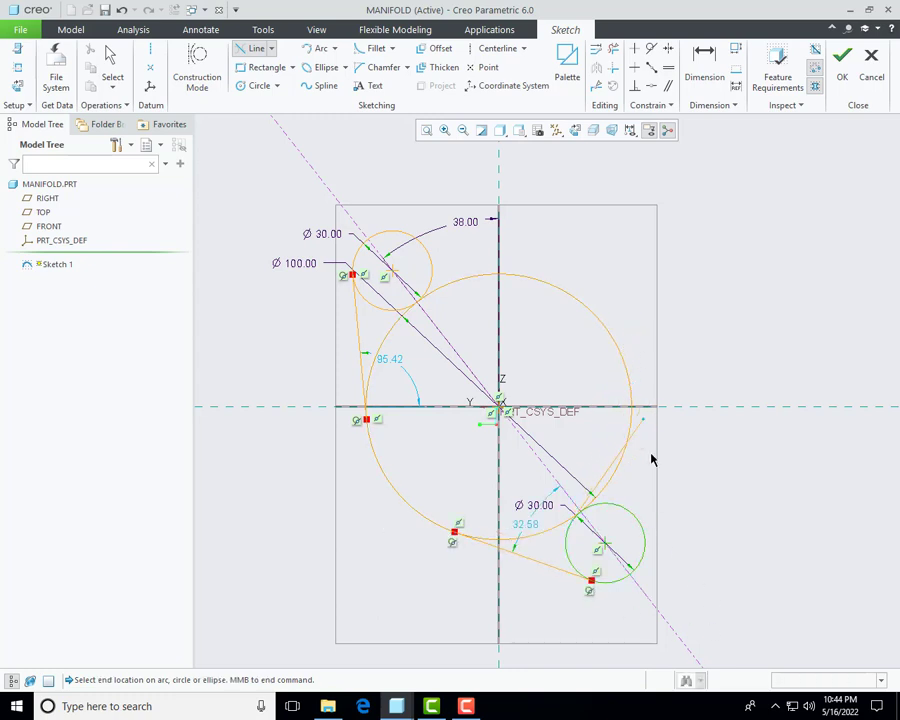
middle_click(641, 524)
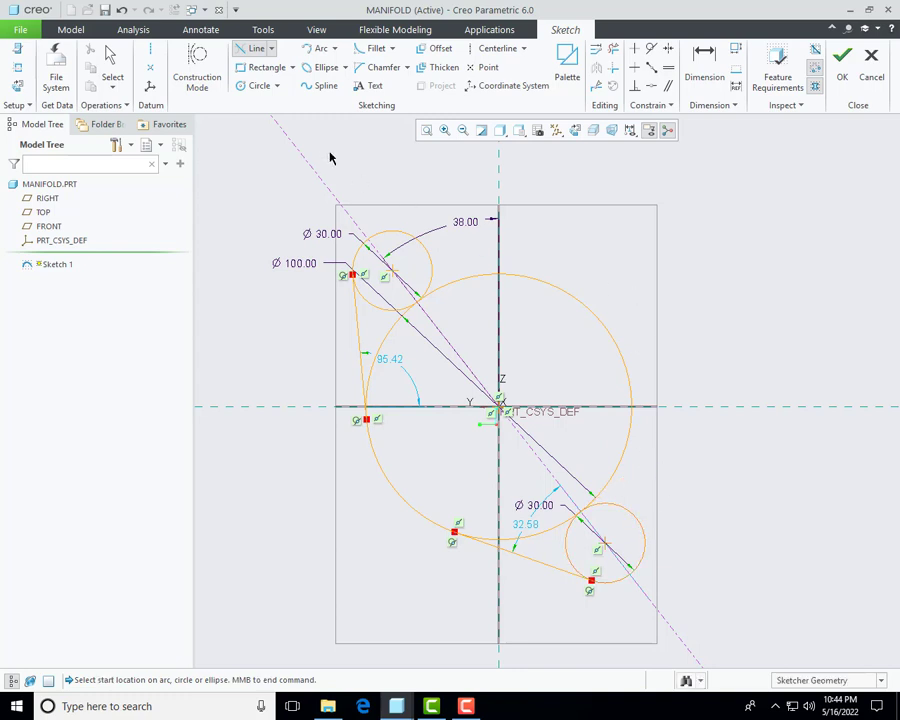
click(625, 378)
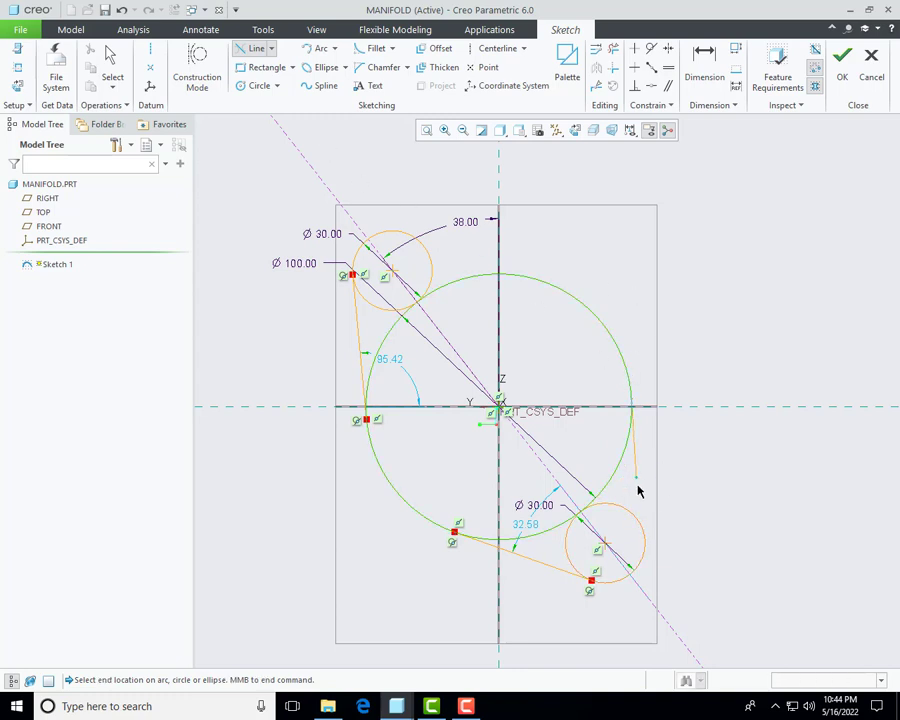
click(647, 540)
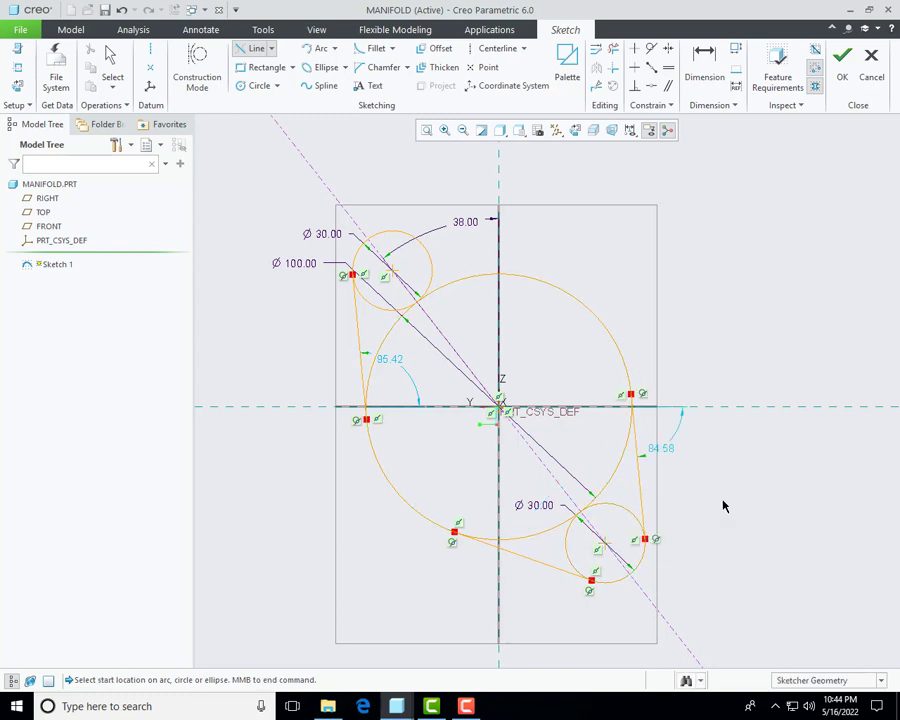
click(528, 278)
click(410, 238)
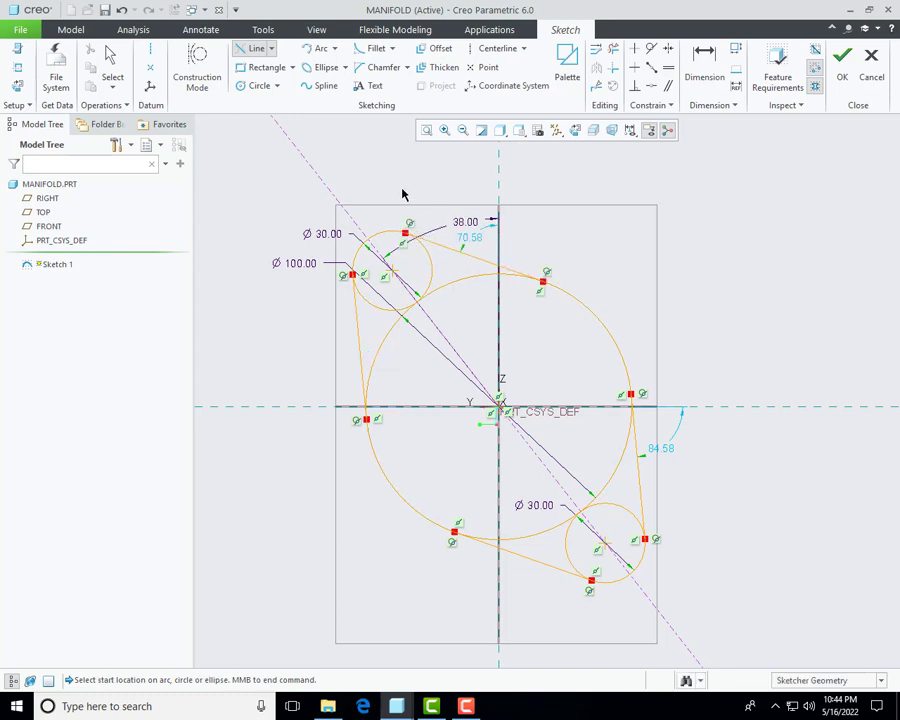
middle_click(400, 194)
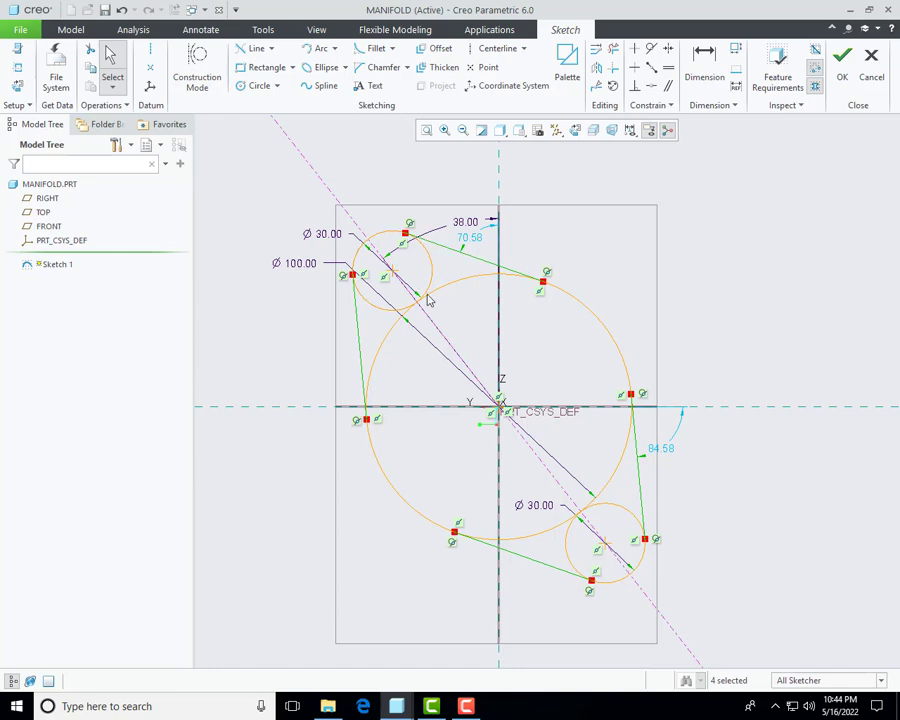
Step: Trim away the inner arcs of the upper small circle and the large circle enclosed by the two upper tangent lines
scroll(370, 296, up, 1)
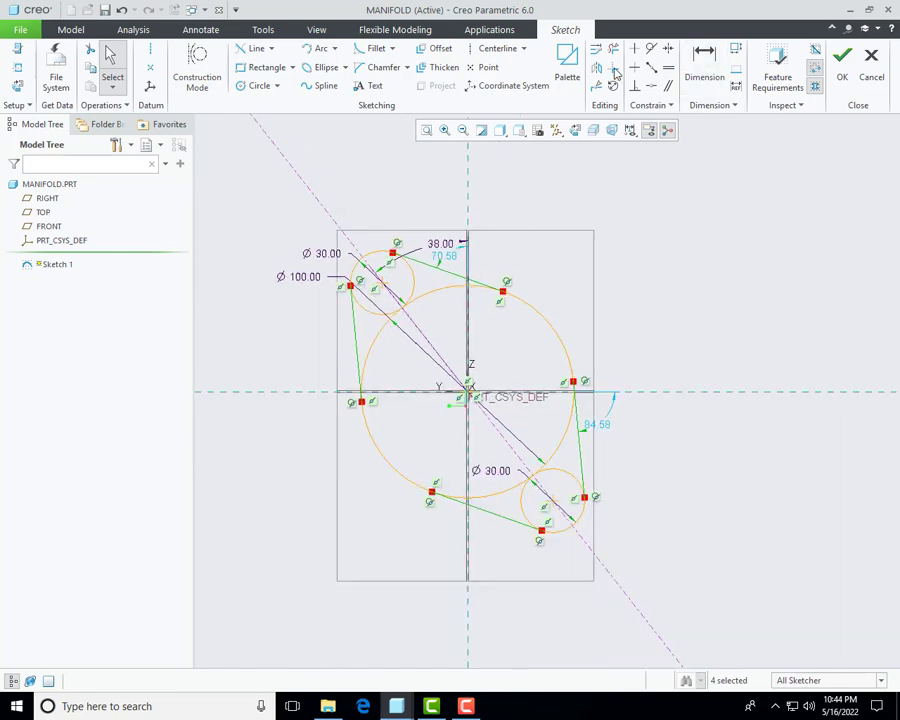
click(613, 48)
scroll(400, 276, down, 3)
mouse_move(512, 444)
mouse_down()
mouse_move(465, 390)
mouse_move(436, 380)
mouse_up()
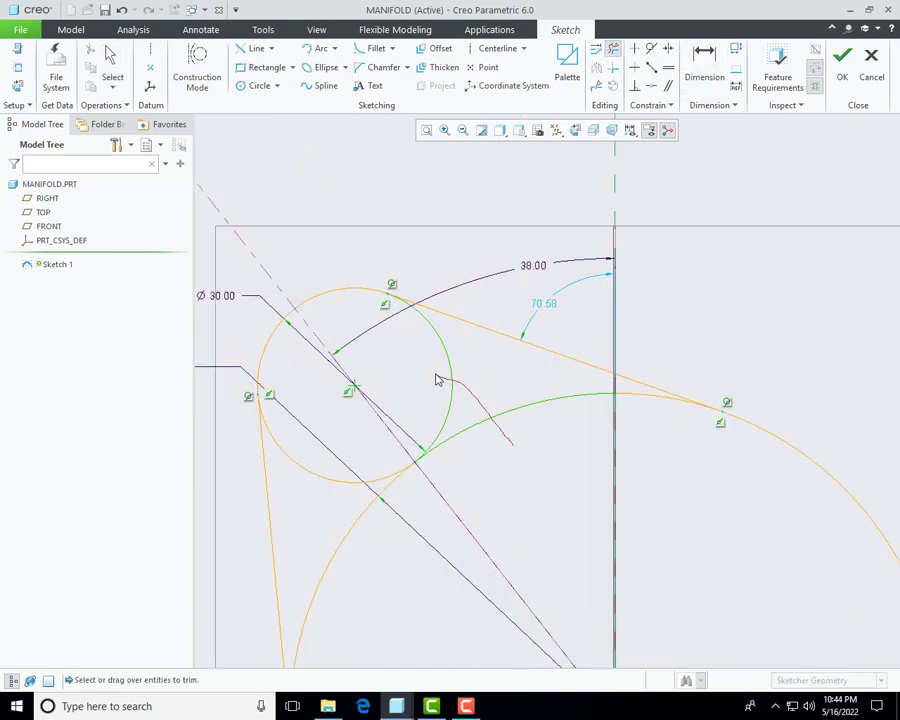
scroll(436, 380, up, 1)
scroll(379, 355, down, 3)
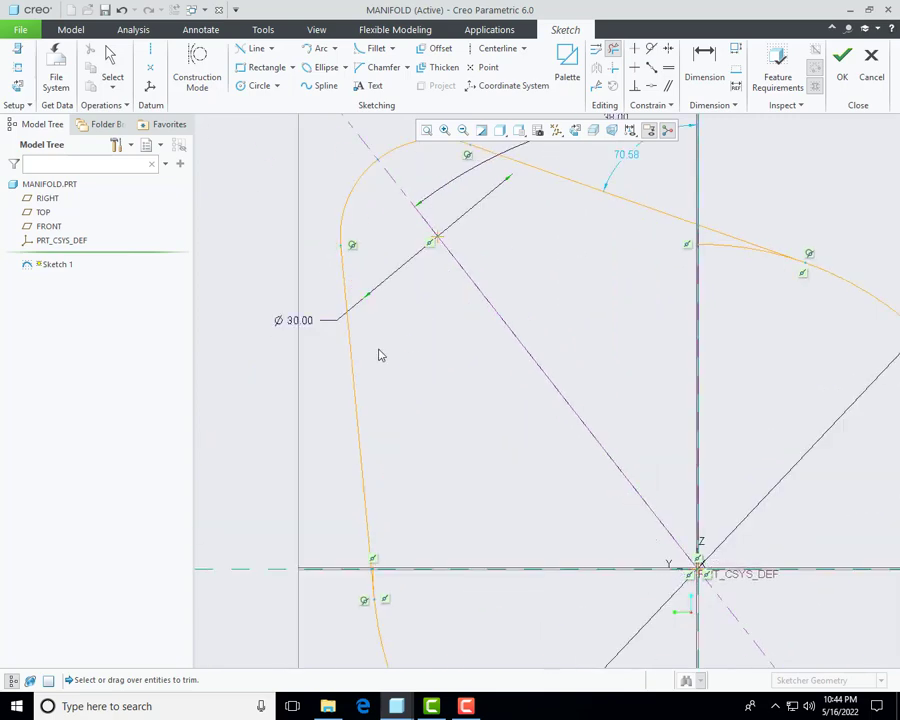
scroll(379, 355, up, 2)
scroll(482, 315, down, 1)
scroll(295, 227, down, 2)
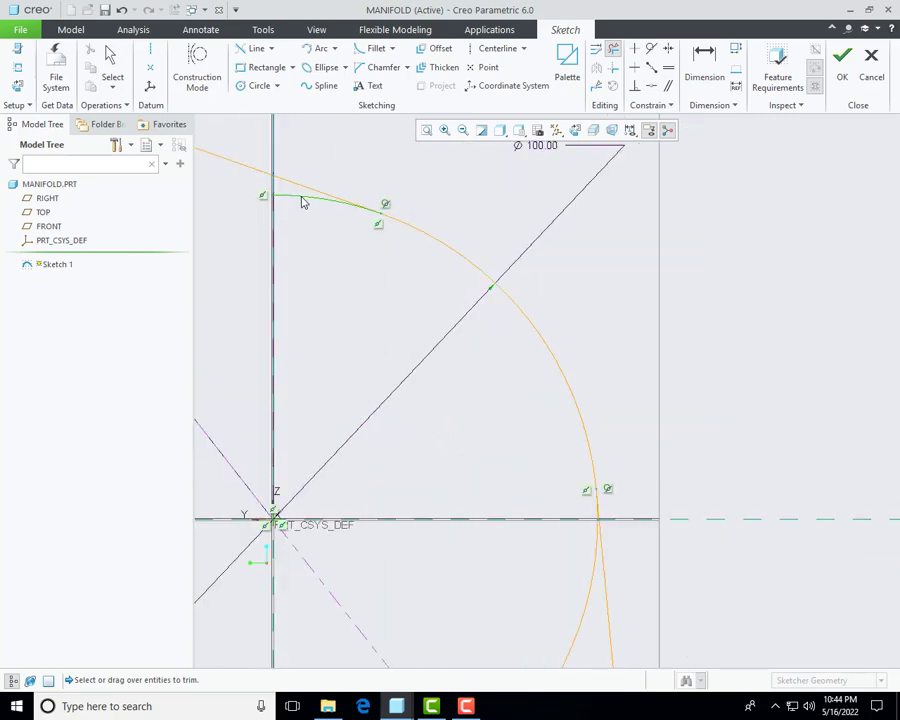
Step: Trim the large circle's leftover inner arcs and the lower small circle's inner arc enclosed by the tangent lines
scroll(424, 208, up, 1)
scroll(490, 360, up, 2)
scroll(516, 442, down, 3)
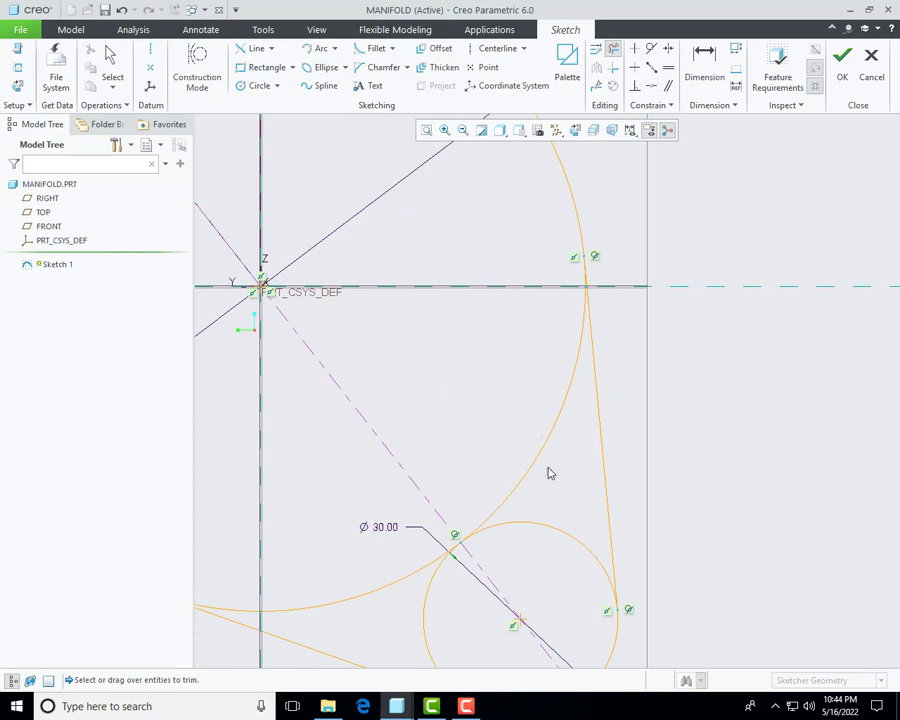
scroll(573, 438, up, 3)
scroll(544, 504, down, 3)
mouse_move(538, 485)
mouse_down()
mouse_move(475, 403)
mouse_move(462, 372)
mouse_up()
scroll(583, 482, up, 2)
scroll(473, 527, down, 4)
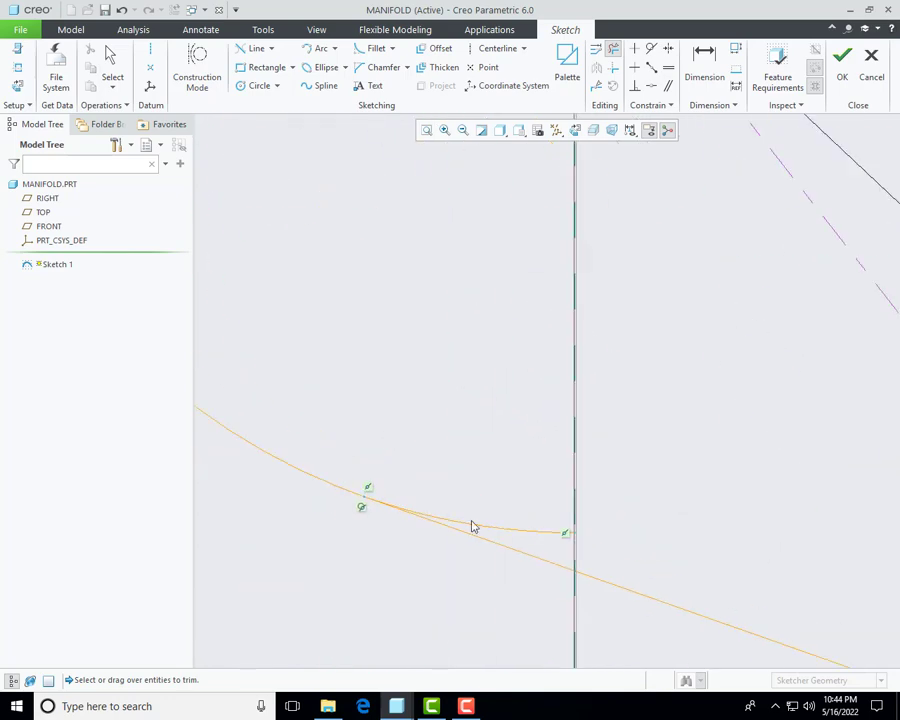
click(546, 540)
scroll(619, 426, up, 3)
scroll(651, 367, up, 1)
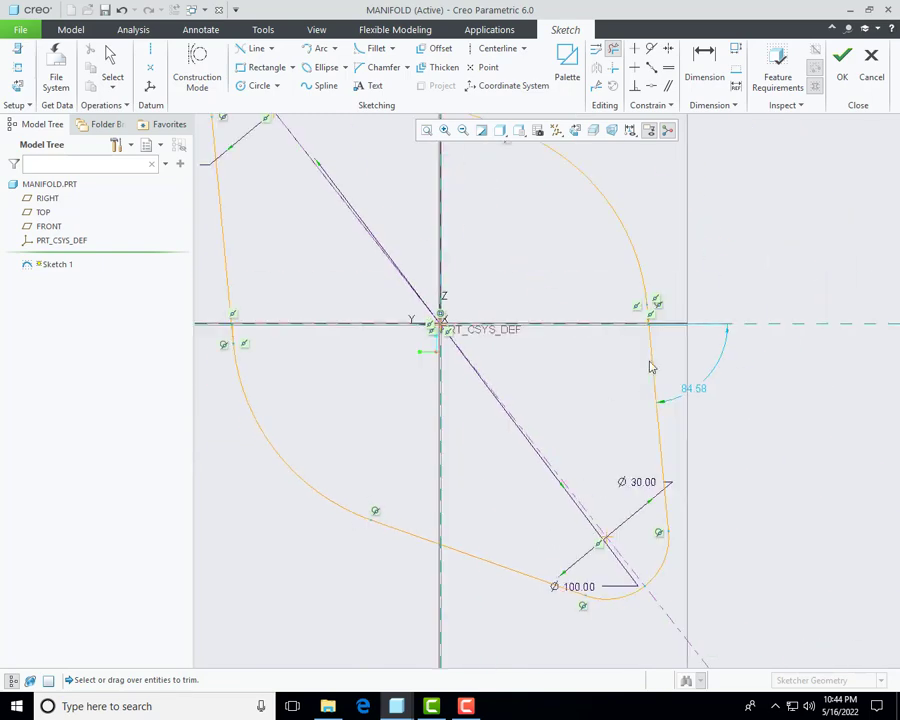
Step: Trim the short leftover arc beside the left tangent line at the horizontal reference and finish the flange sketch
scroll(650, 367, down, 5)
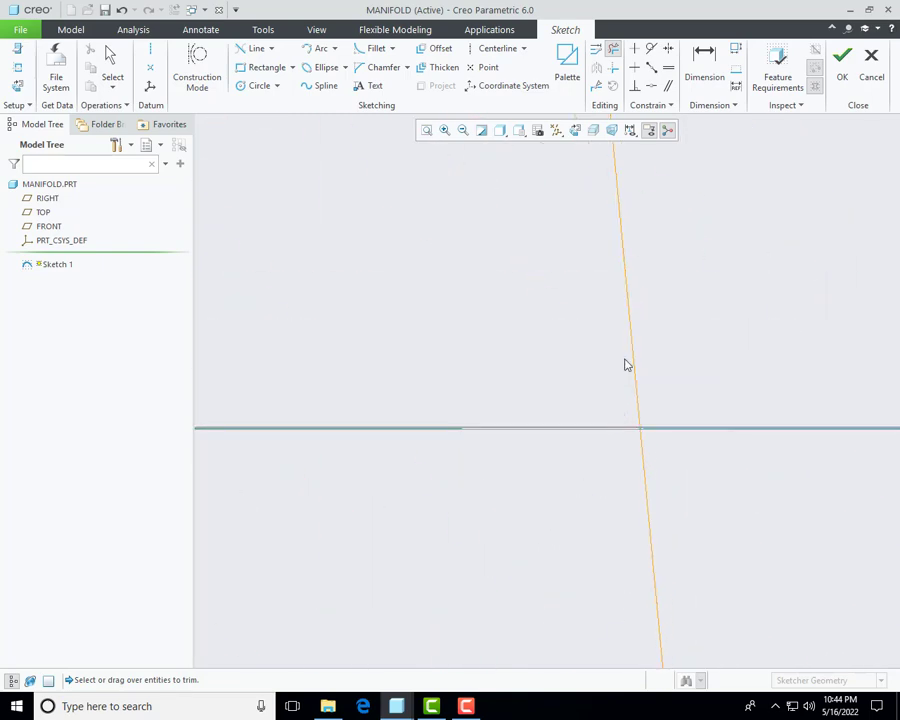
scroll(622, 366, down, 5)
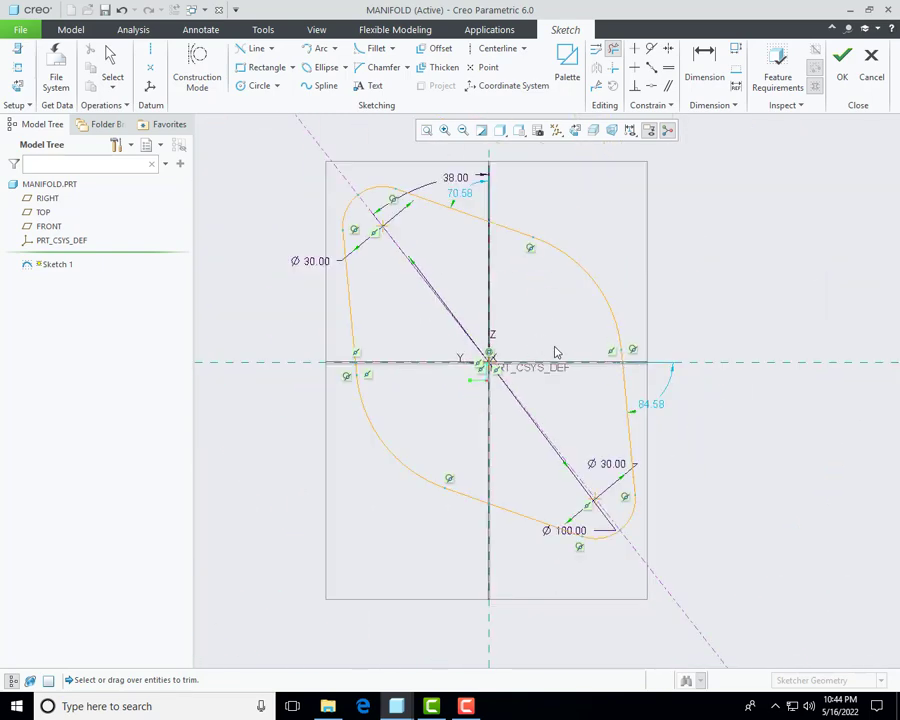
click(354, 364)
scroll(355, 364, up, 8)
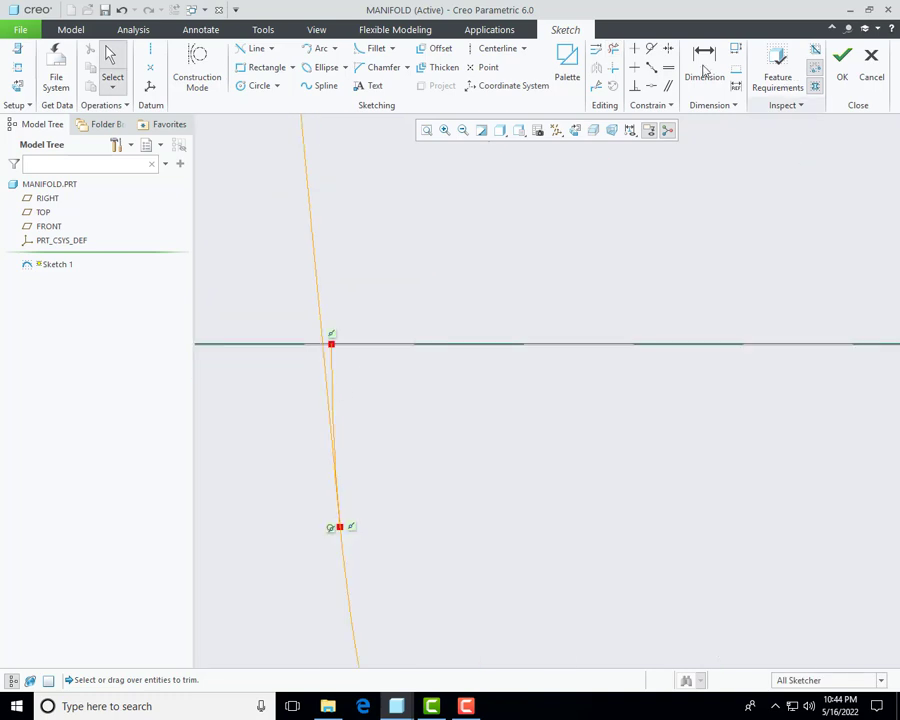
scroll(348, 362, up, 3)
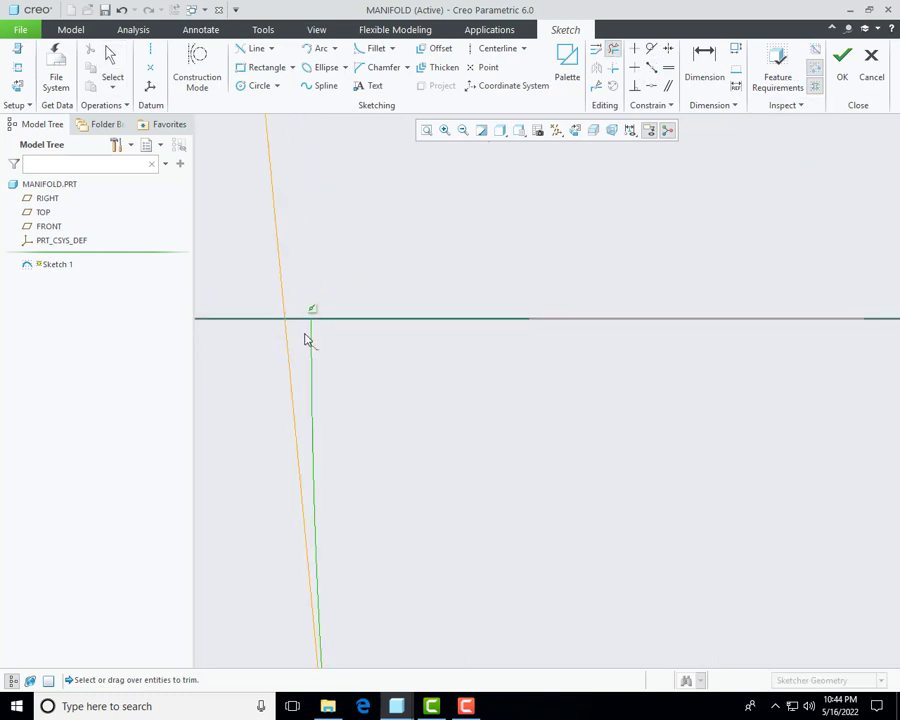
click(309, 340)
scroll(349, 397, down, 6)
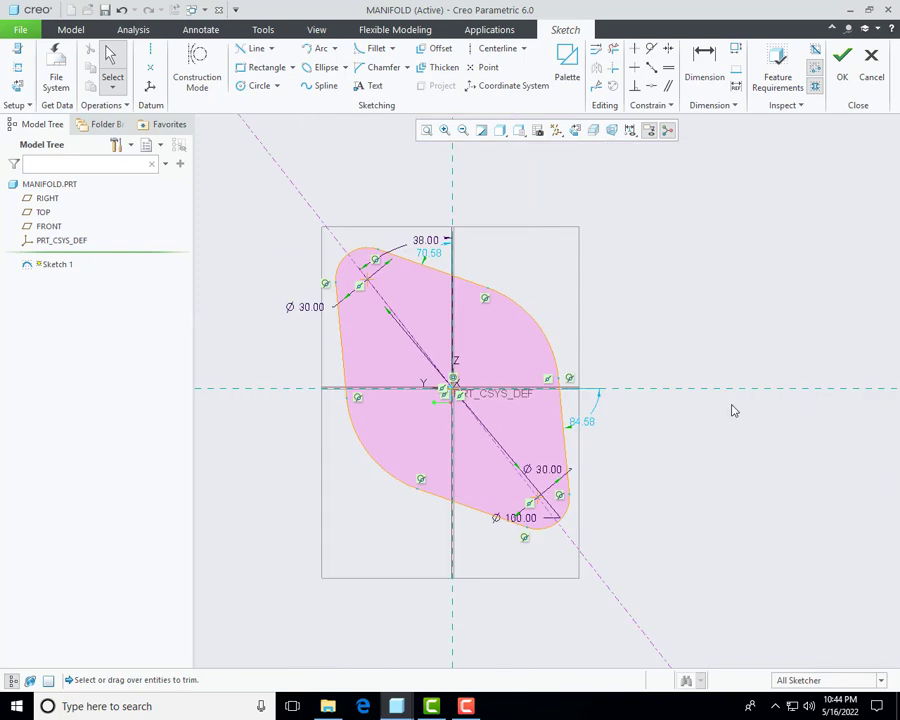
click(842, 62)
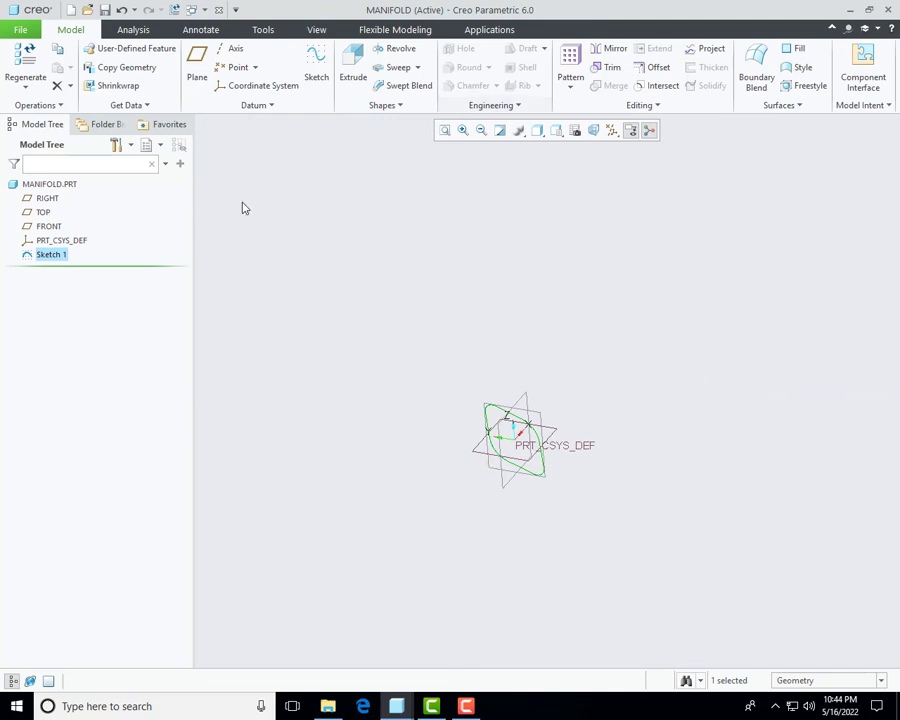
Step: Create a Direction pattern of the flange sketch normal to the TOP plane, with 4 members spaced 120 mm apart
click(571, 64)
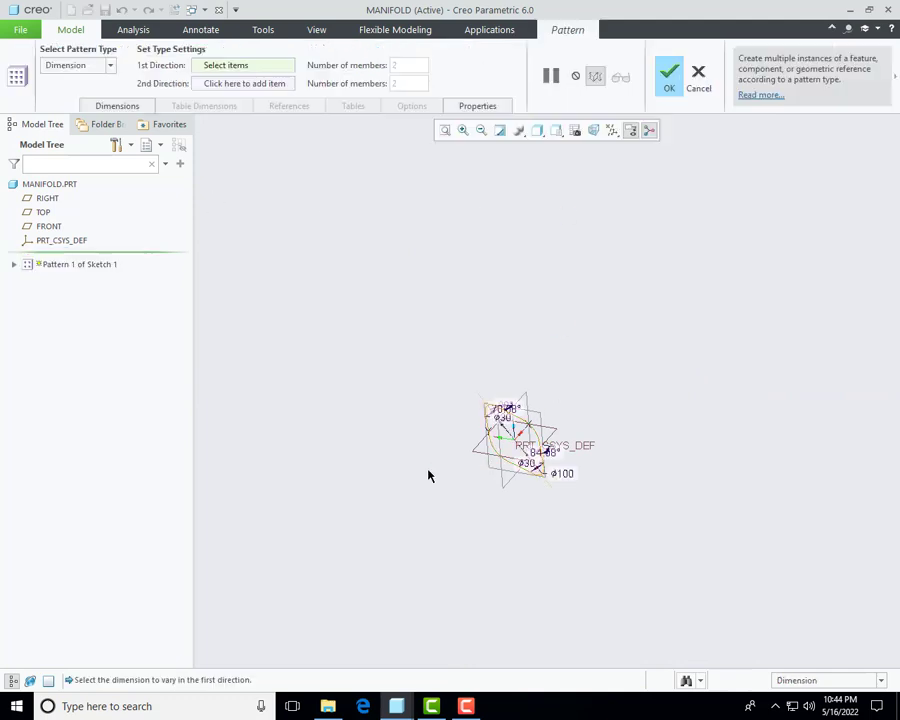
click(111, 67)
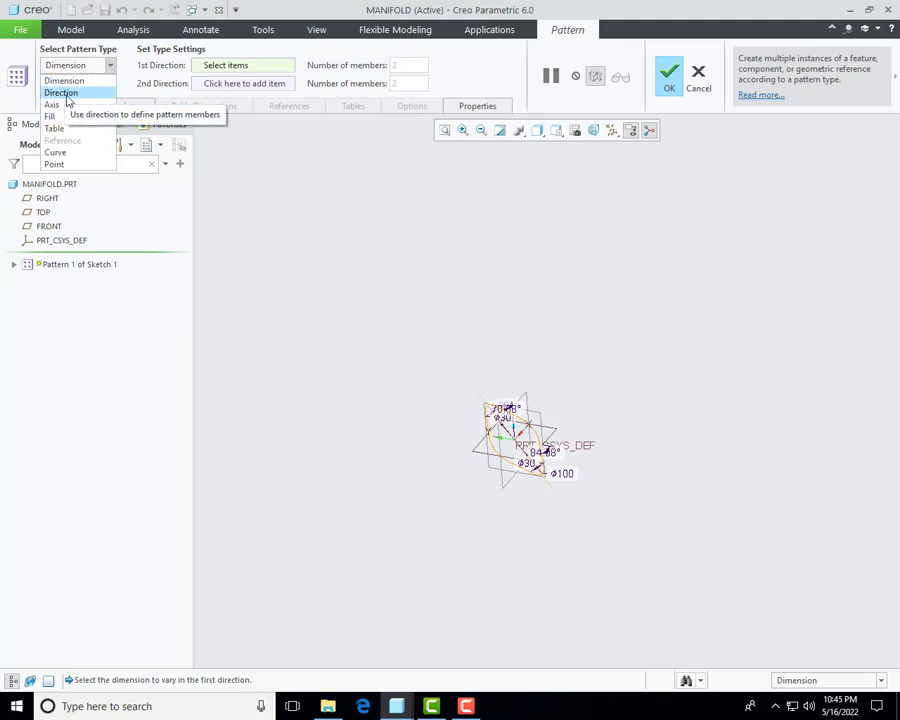
click(62, 93)
scroll(470, 445, up, 3)
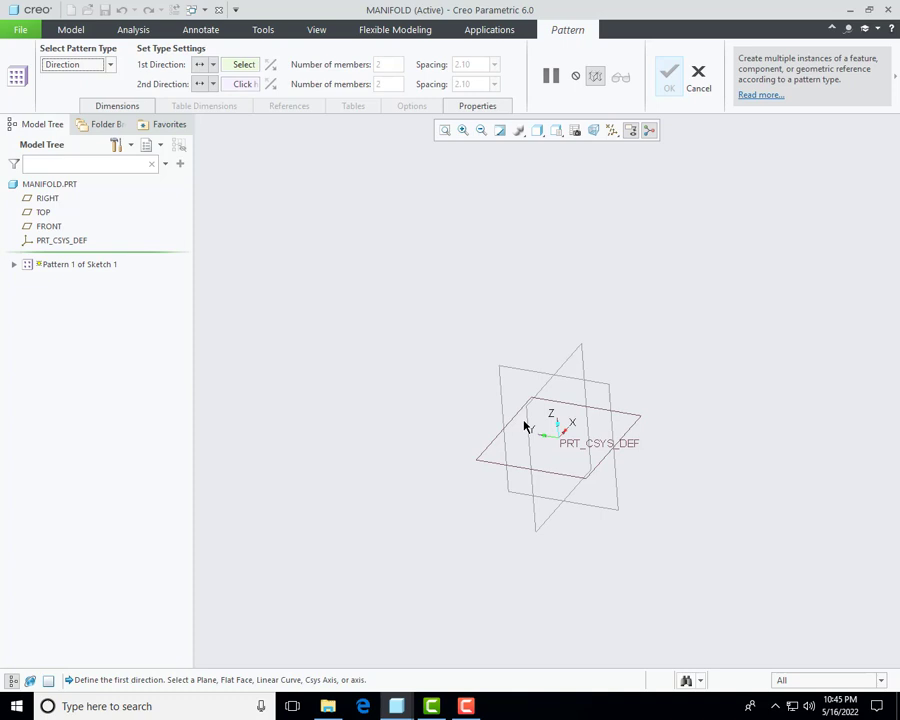
click(570, 365)
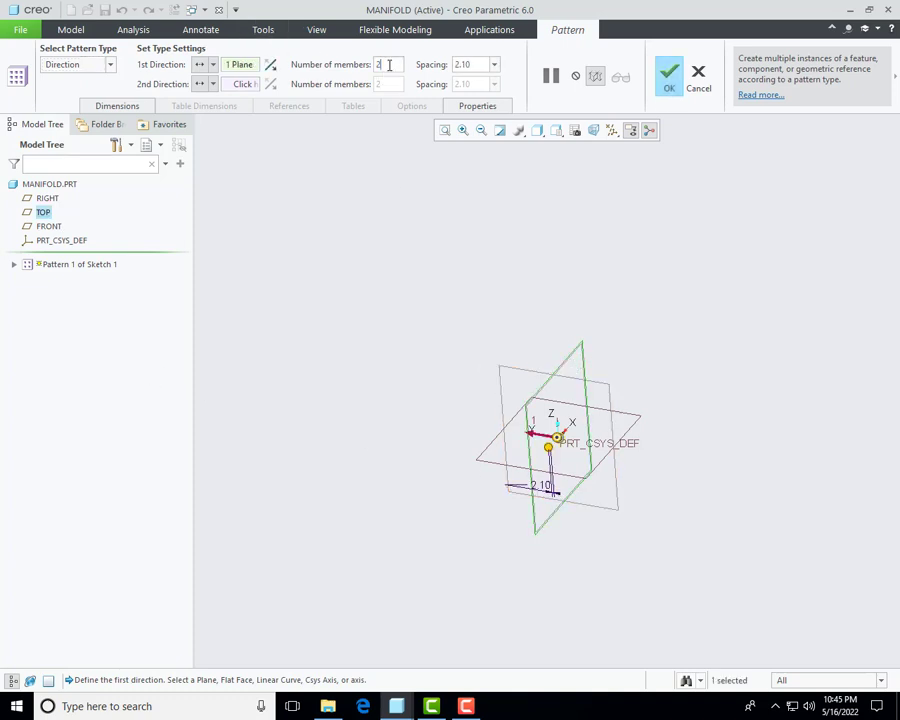
text(4)
click(469, 64)
text(12)
key(Return)
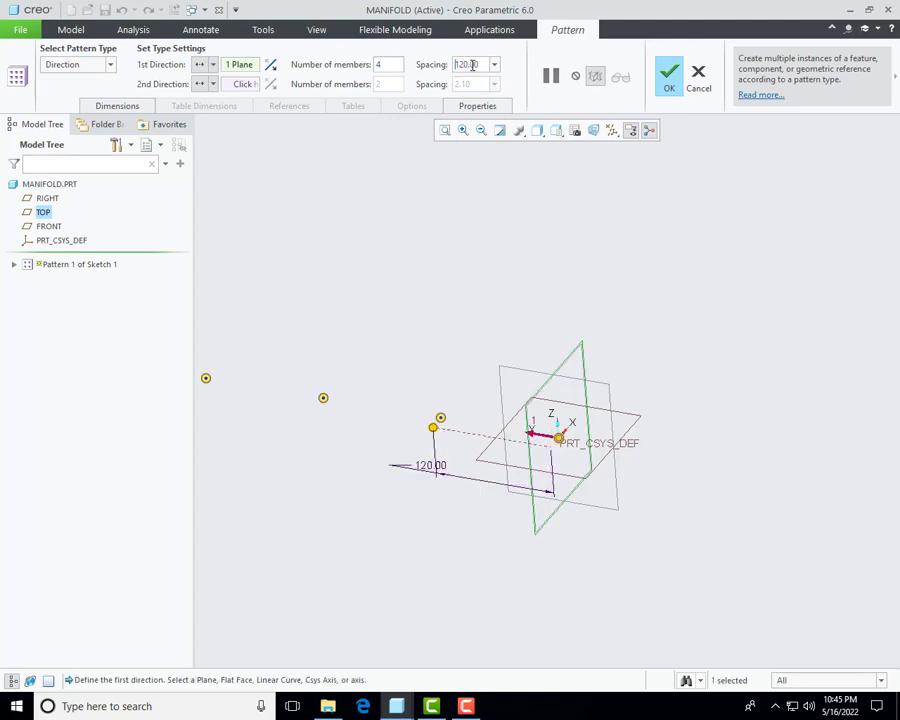
click(669, 78)
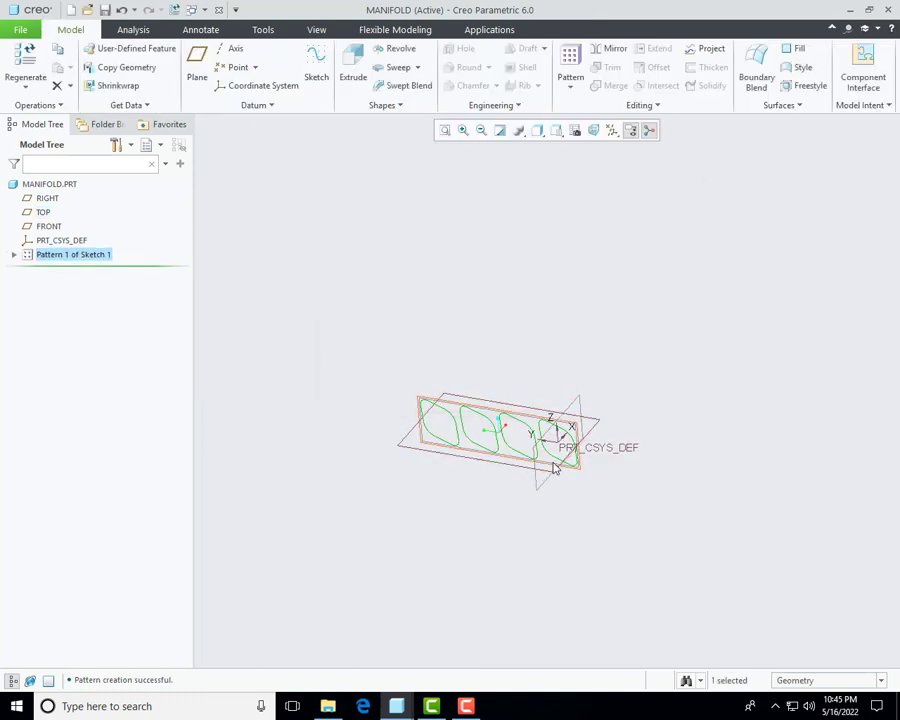
key(ctrl+d)
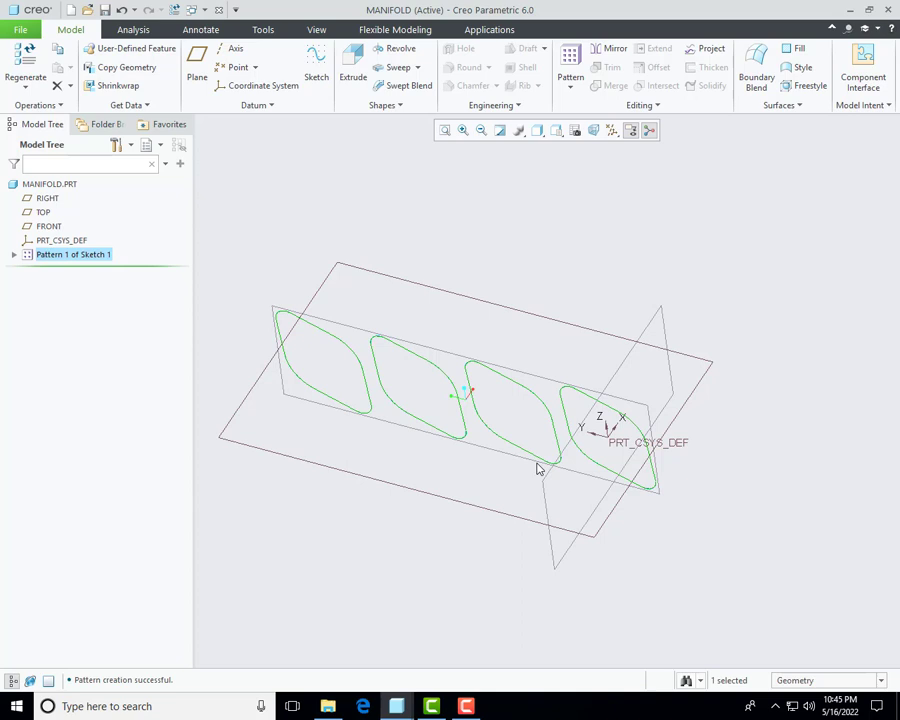
Step: Create a datum plane offset 171 mm below the FRONT plane
scroll(541, 282, down, 2)
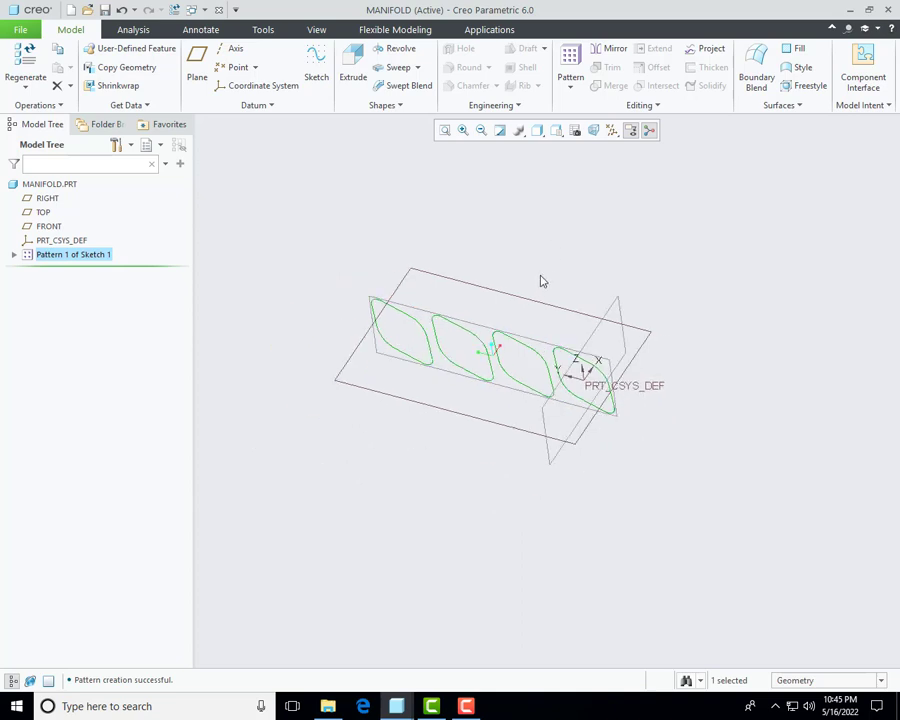
middle_drag(540, 279, 400, 438)
click(197, 57)
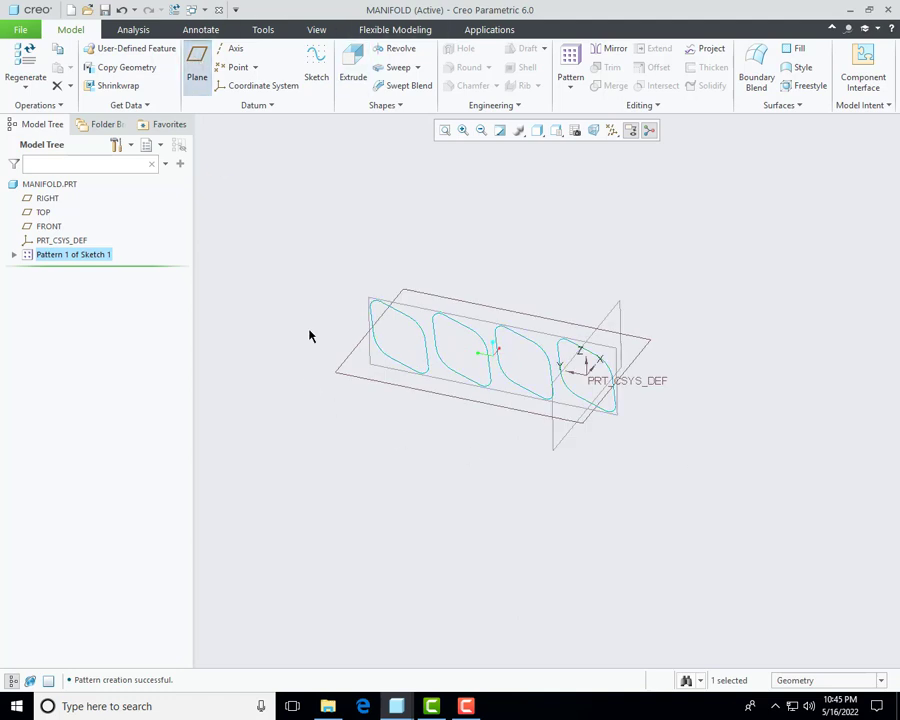
click(388, 388)
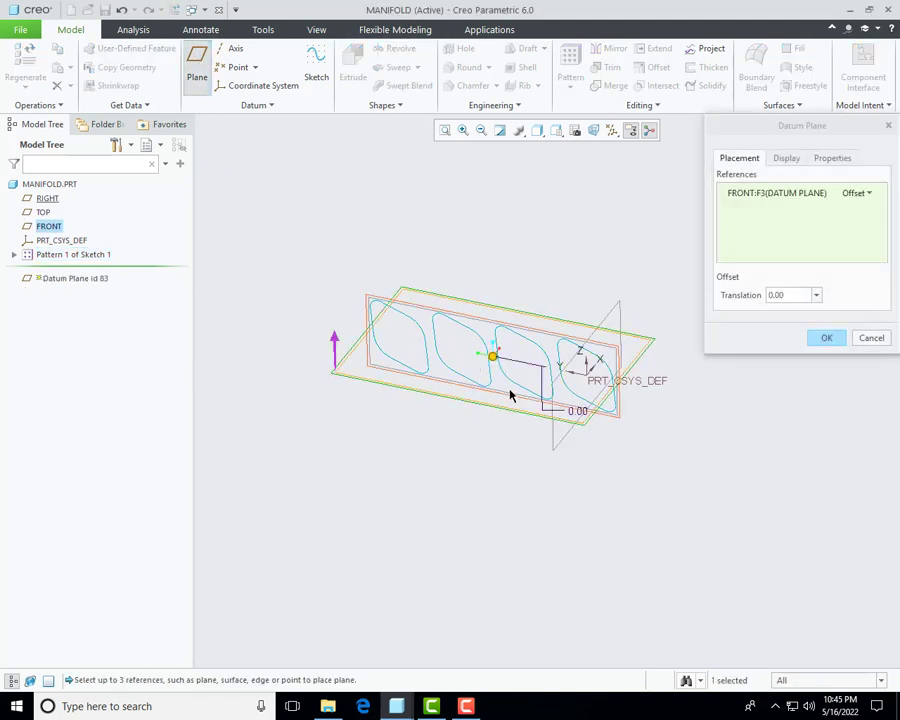
drag(492, 356, 505, 480)
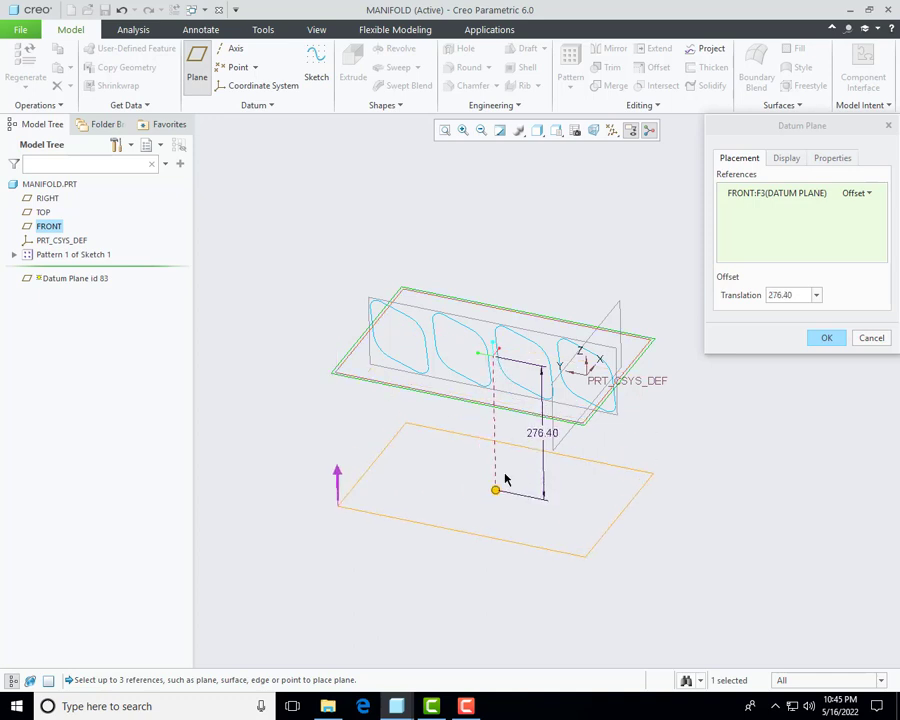
double_click(785, 295)
text(171)
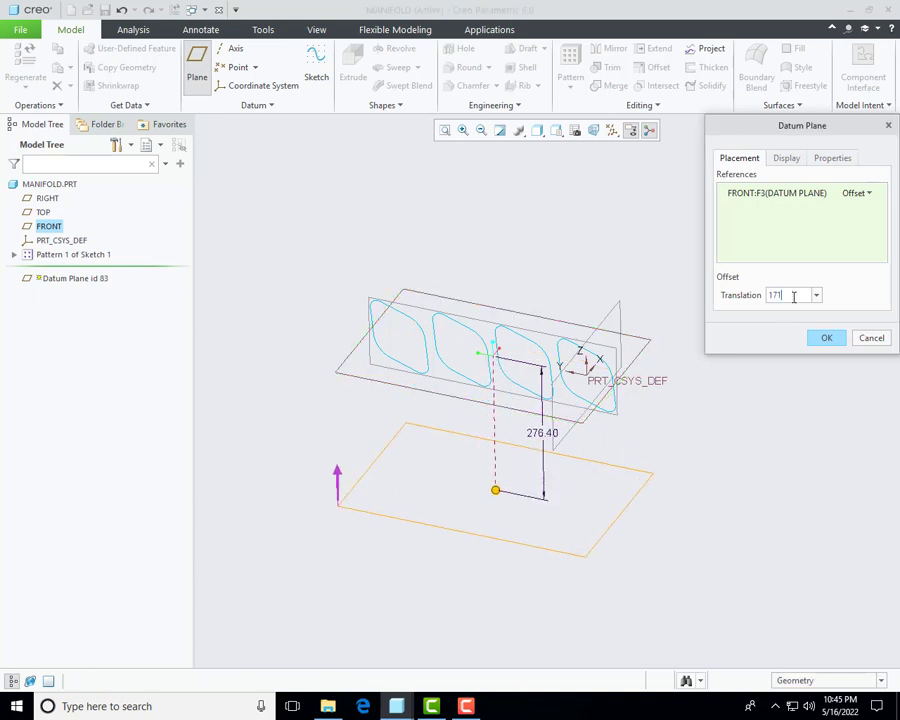
key(Return)
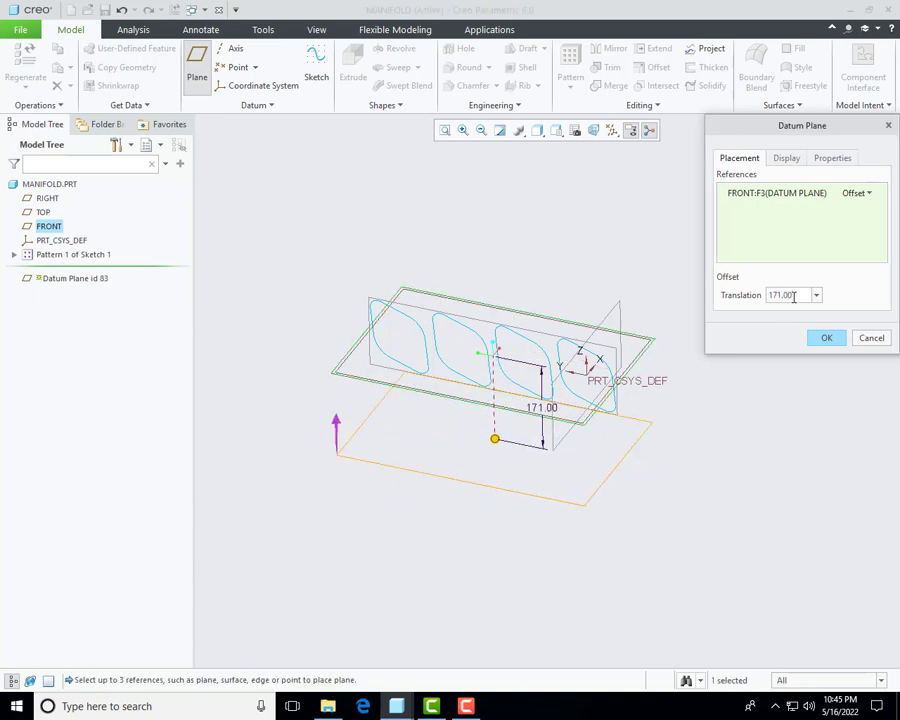
click(832, 337)
middle_drag(565, 366, 540, 440)
click(286, 229)
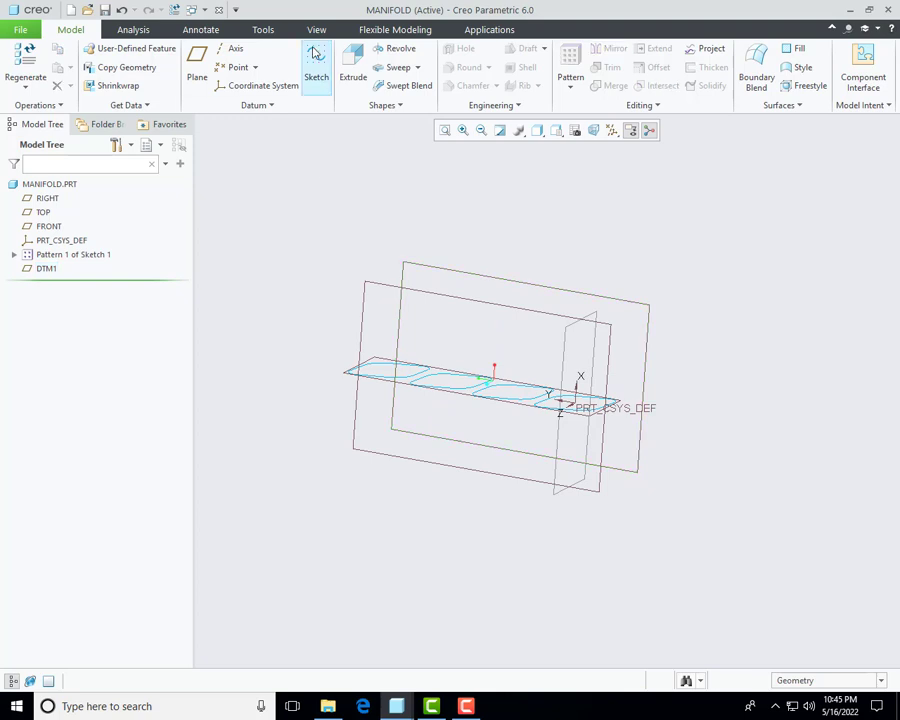
click(314, 66)
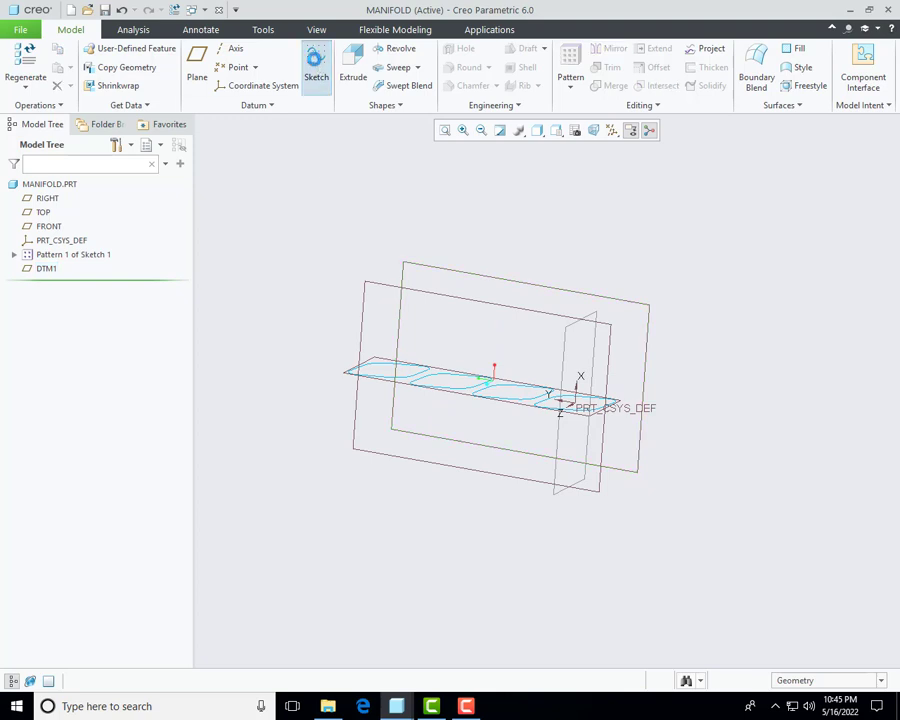
click(484, 281)
middle_click(263, 239)
click(17, 86)
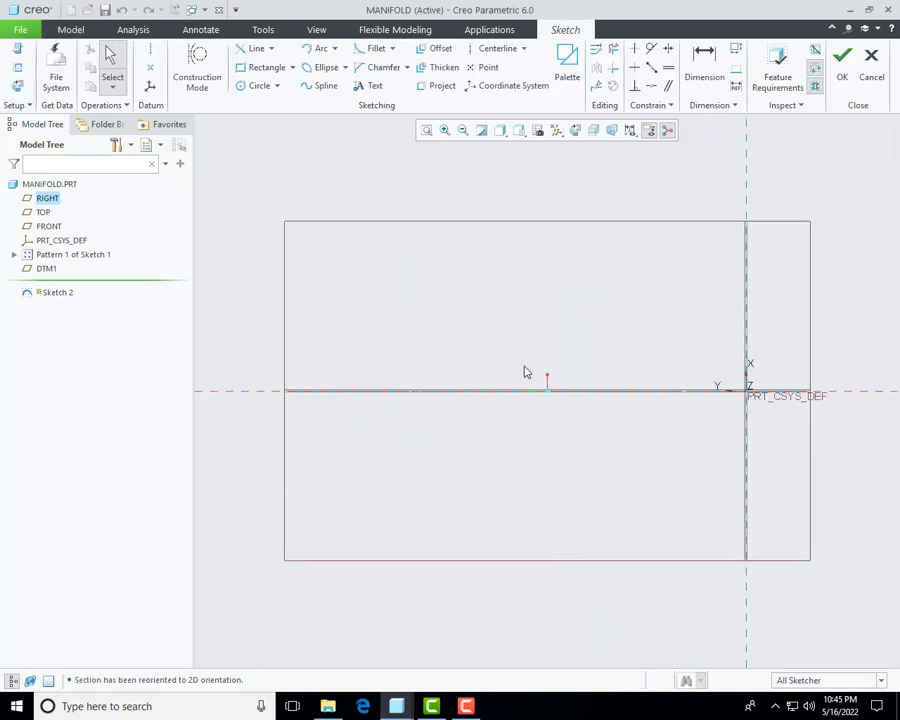
click(872, 65)
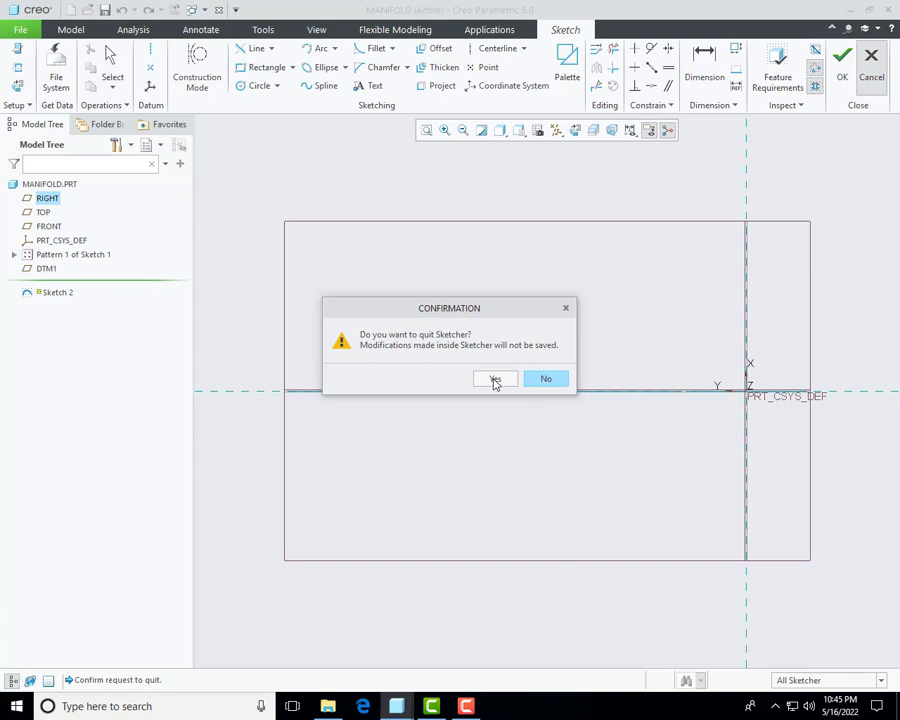
click(495, 380)
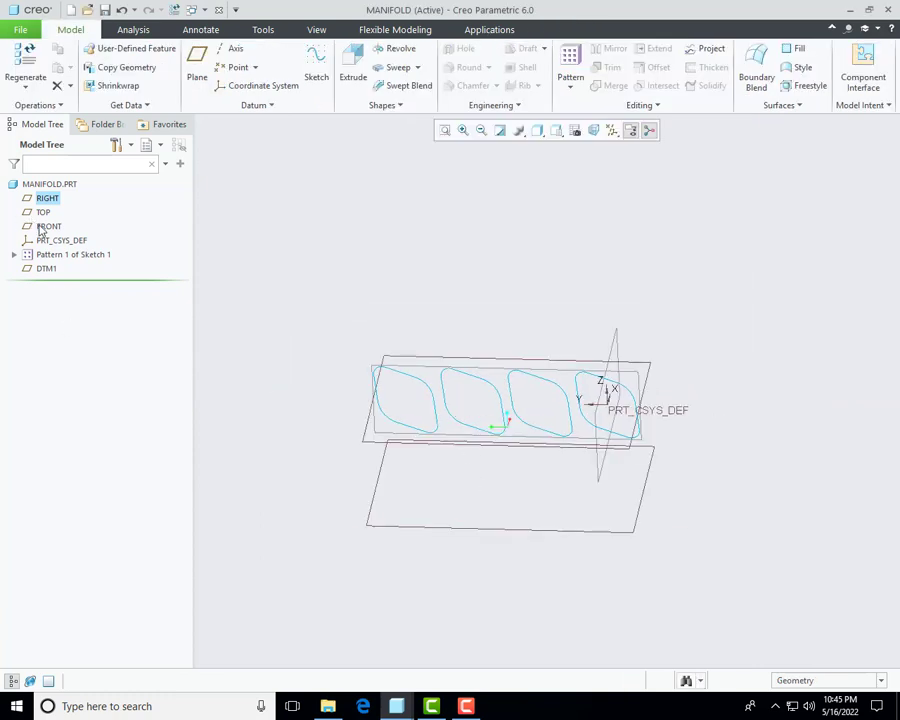
Step: Edit the pattern's first sketch to add a datum point at the flange outline's centre, updating the patterned sketches
click(14, 254)
right_click(70, 269)
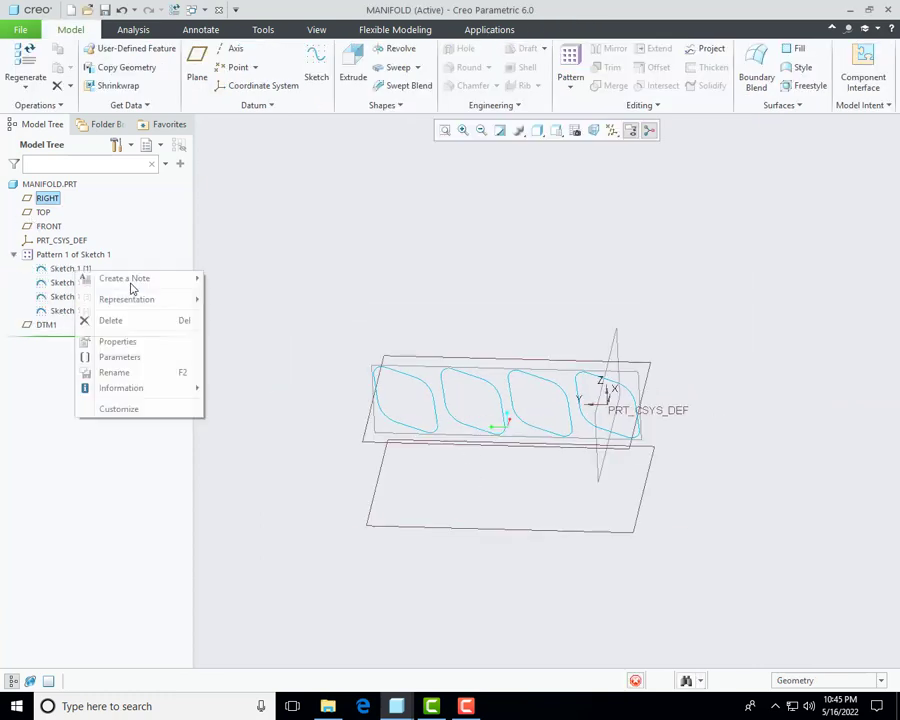
click(104, 221)
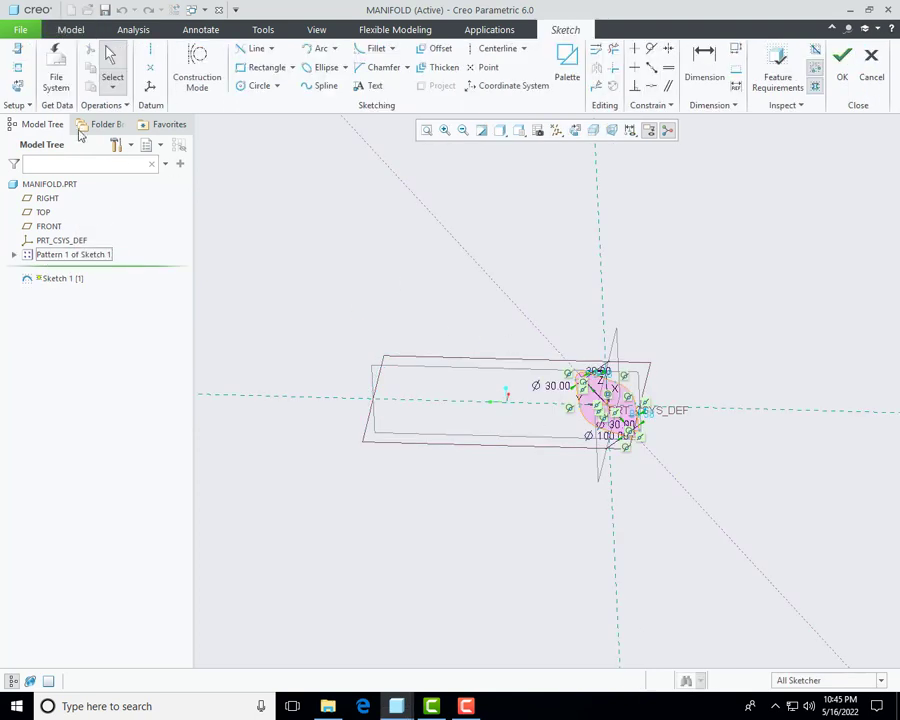
click(16, 89)
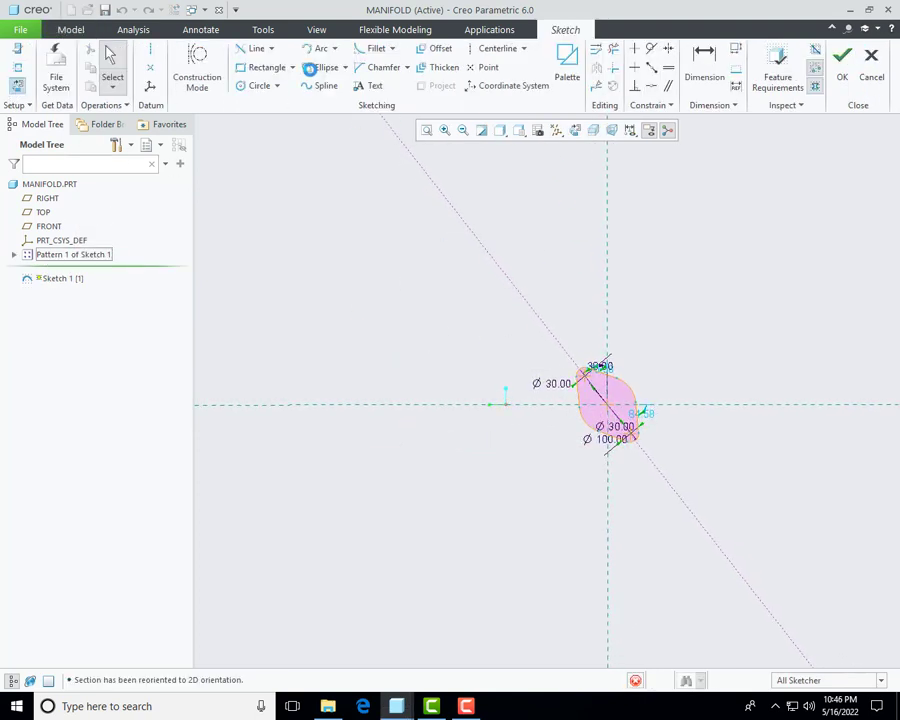
click(150, 70)
scroll(640, 440, down, 5)
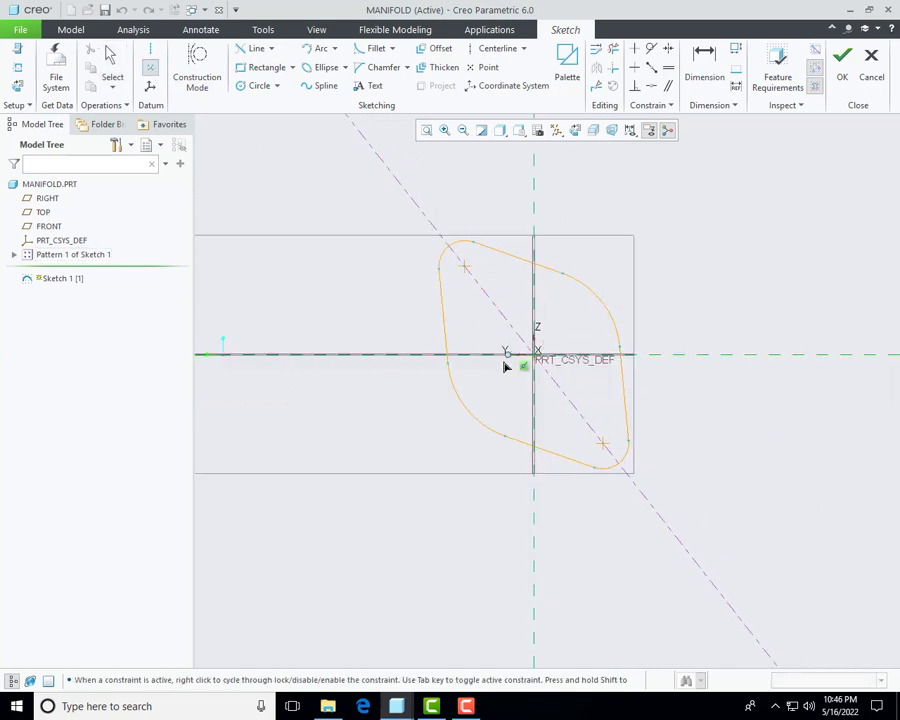
middle_click(726, 411)
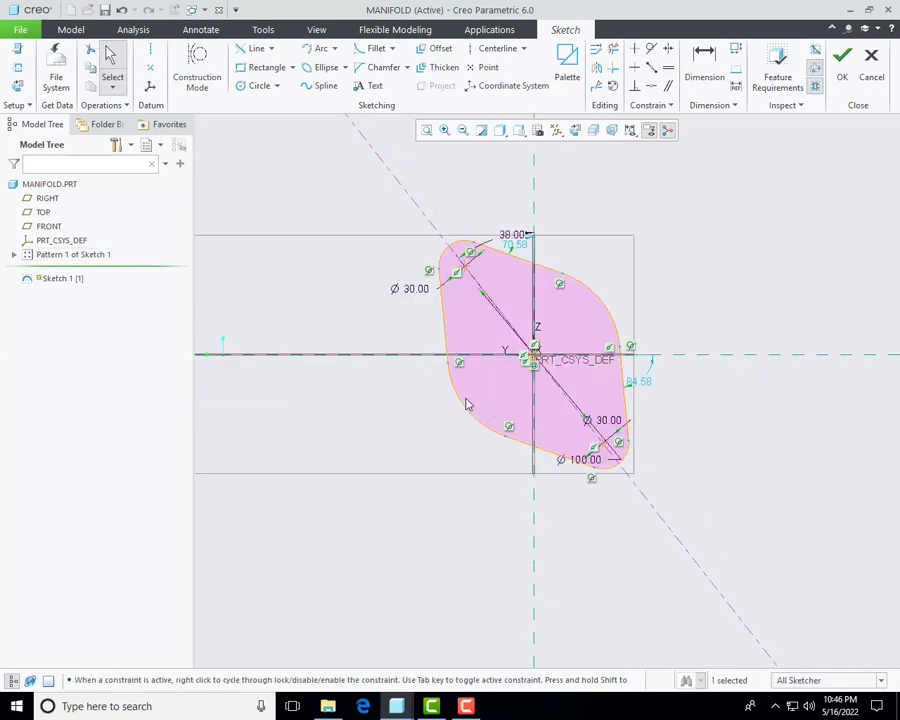
click(841, 66)
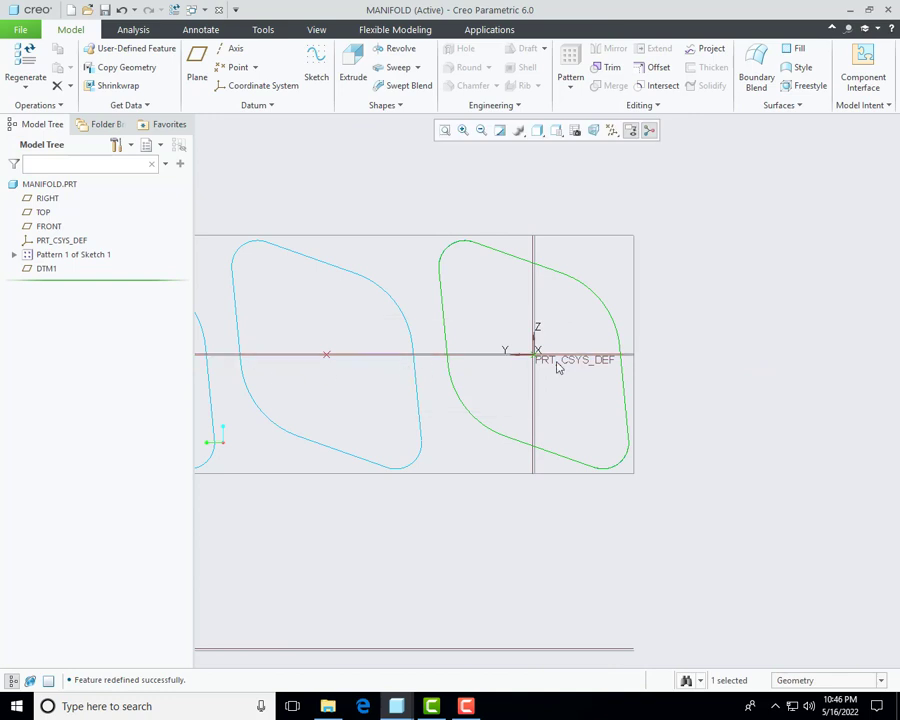
scroll(590, 376, up, 2)
middle_drag(626, 388, 897, 428)
scroll(897, 428, up, 3)
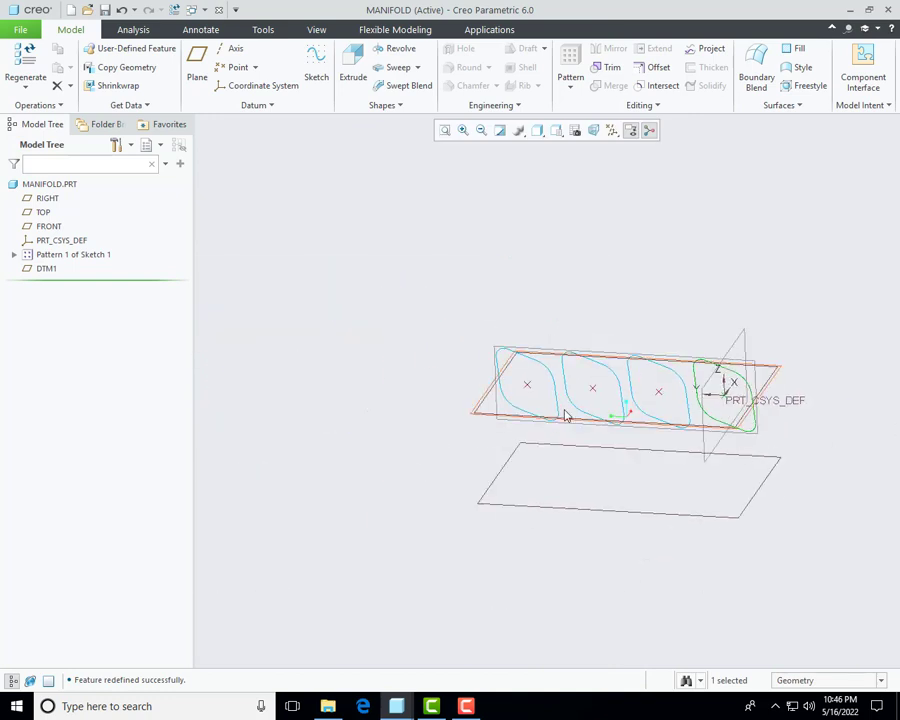
click(687, 261)
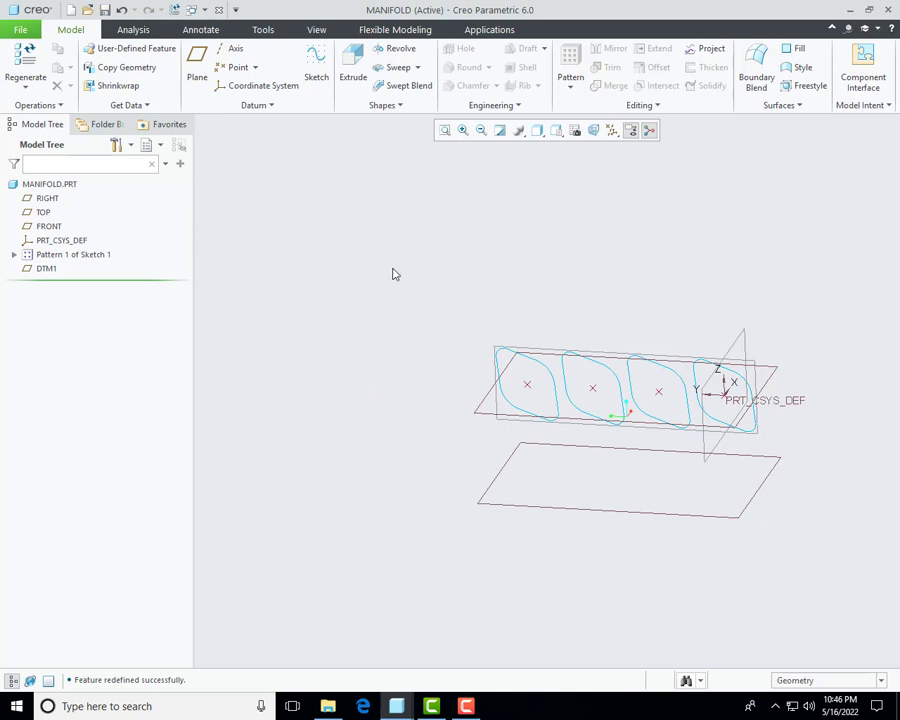
Step: Start a new sketch on the datum plane offset below the FRONT plane
click(316, 64)
mouse_move(349, 296)
middle_down()
mouse_move(481, 270)
mouse_move(476, 362)
mouse_move(488, 336)
mouse_move(475, 316)
mouse_move(460, 323)
mouse_move(482, 305)
middle_up()
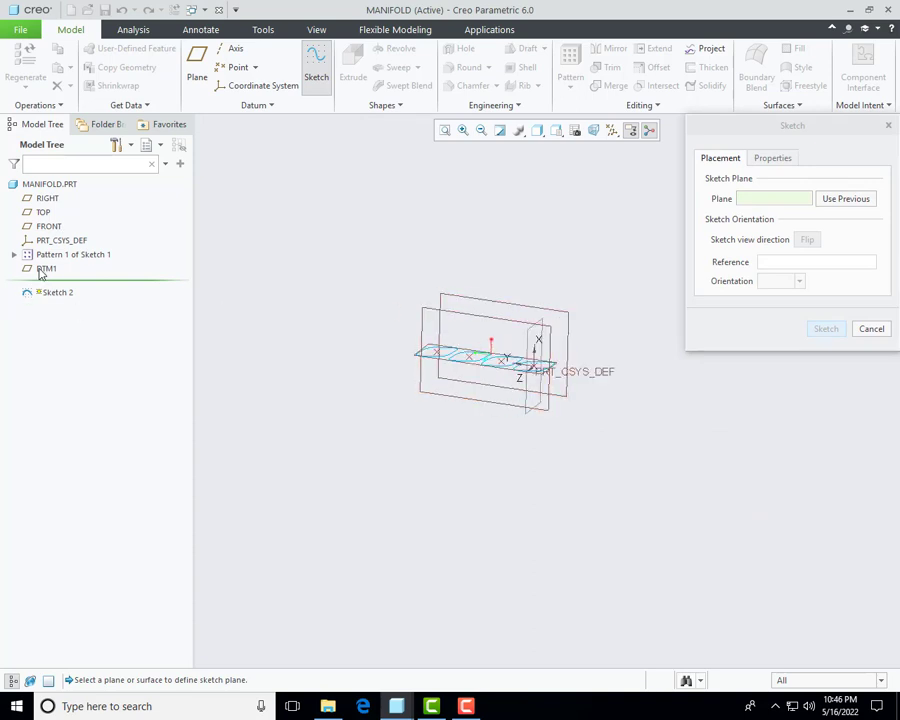
click(456, 300)
middle_click(338, 303)
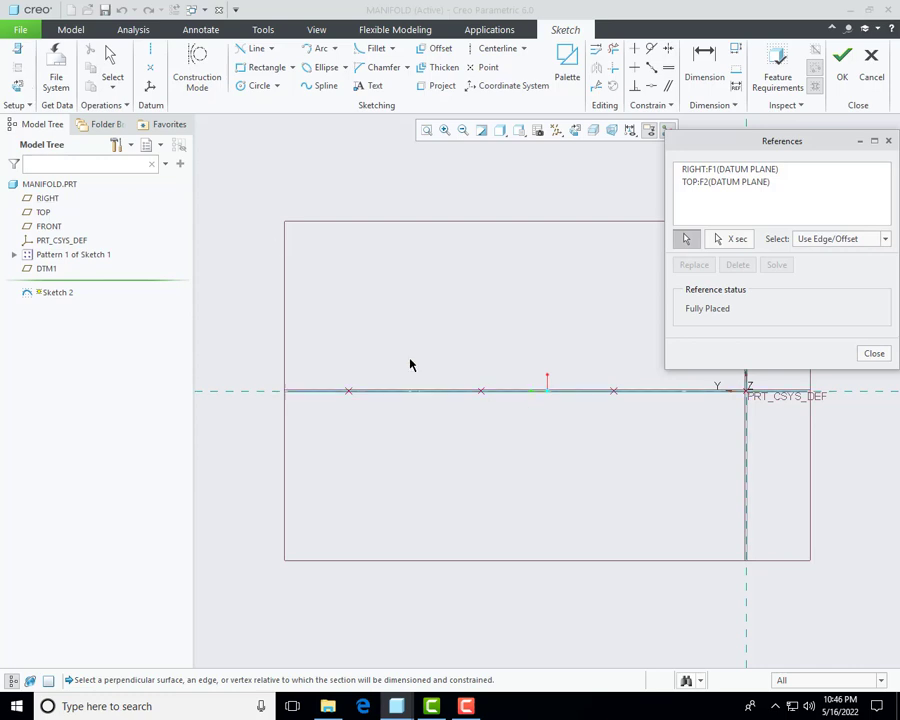
Step: Add the centre points of the four patterned flange sketches as sketch references and reorient the view to the sketch plane
mouse_move(410, 364)
middle_down()
mouse_move(394, 390)
mouse_move(340, 406)
middle_up()
click(342, 403)
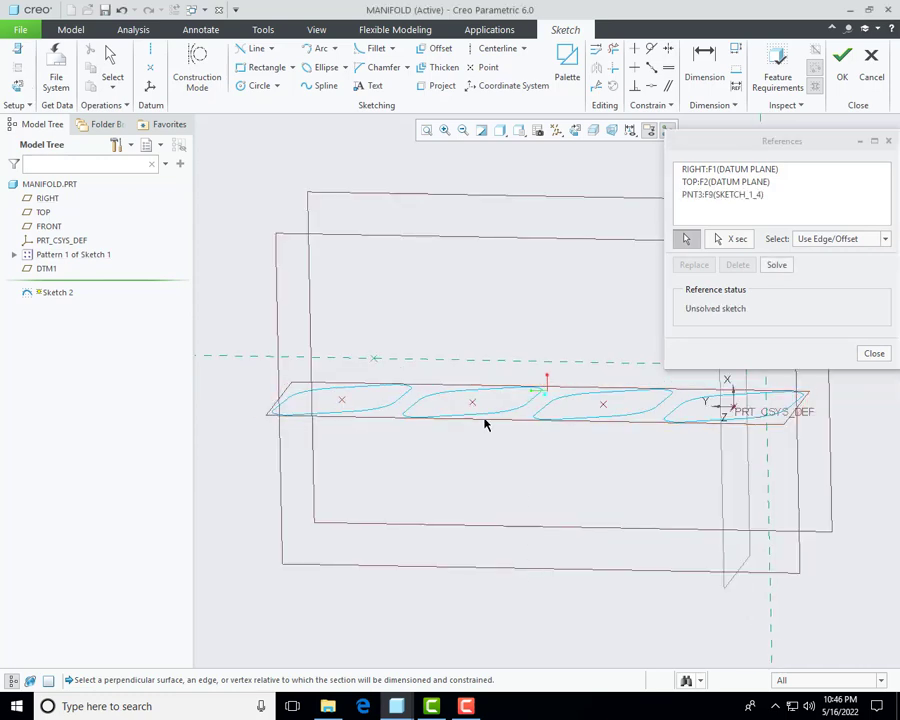
click(472, 403)
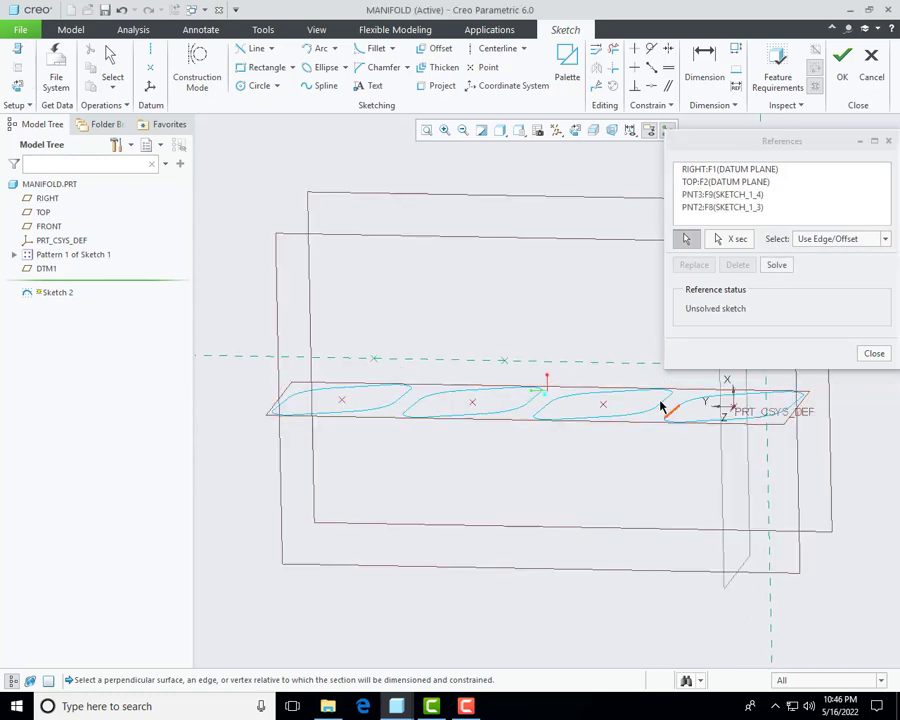
click(600, 410)
scroll(362, 472, up, 3)
scroll(574, 466, down, 3)
scroll(520, 418, down, 3)
scroll(516, 416, down, 2)
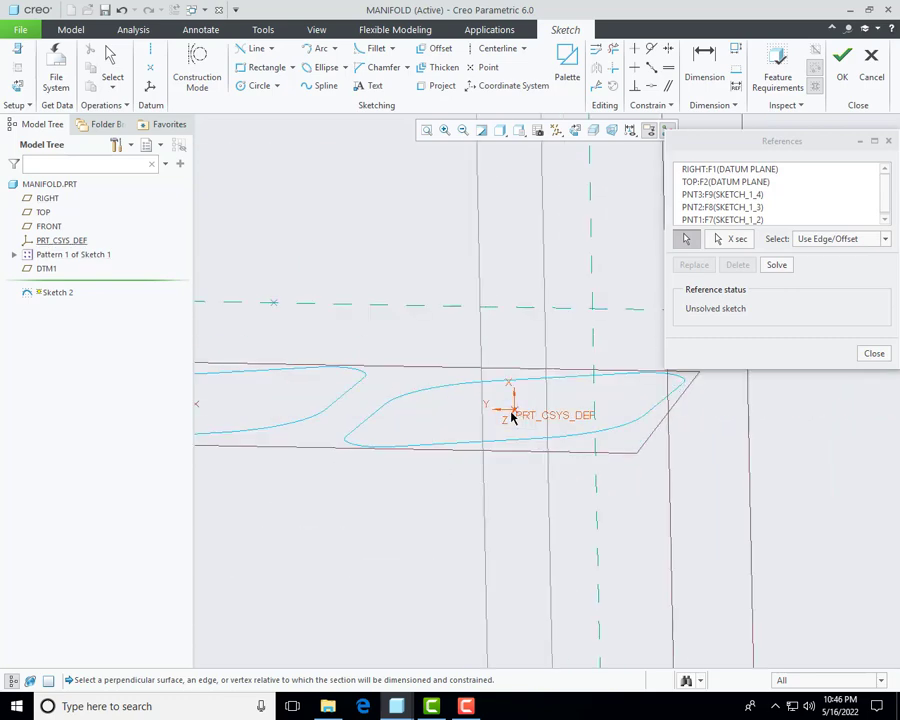
scroll(681, 537, up, 5)
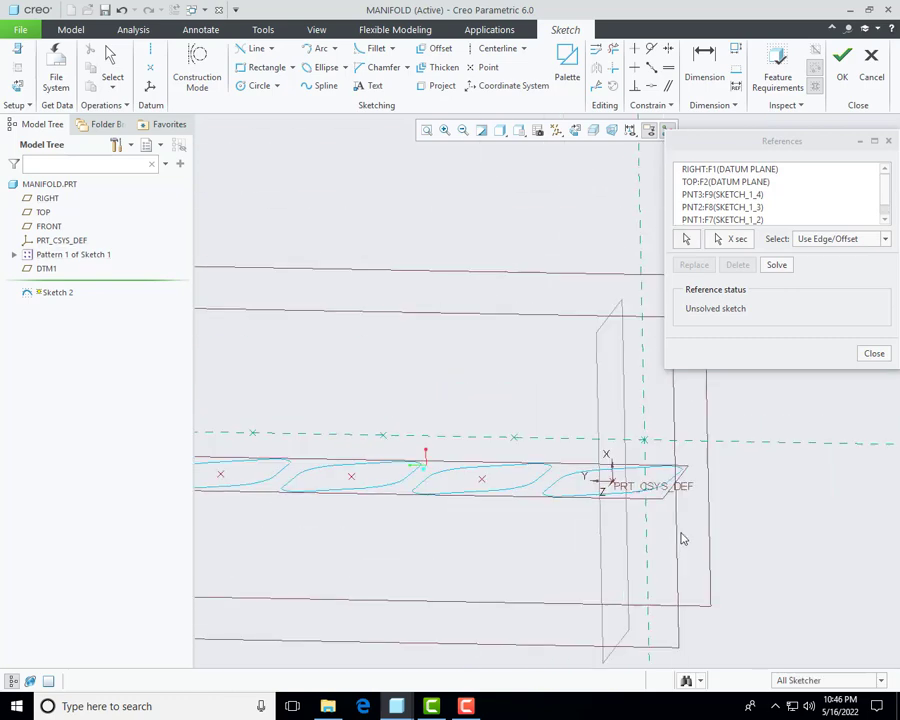
middle_click(681, 538)
click(17, 85)
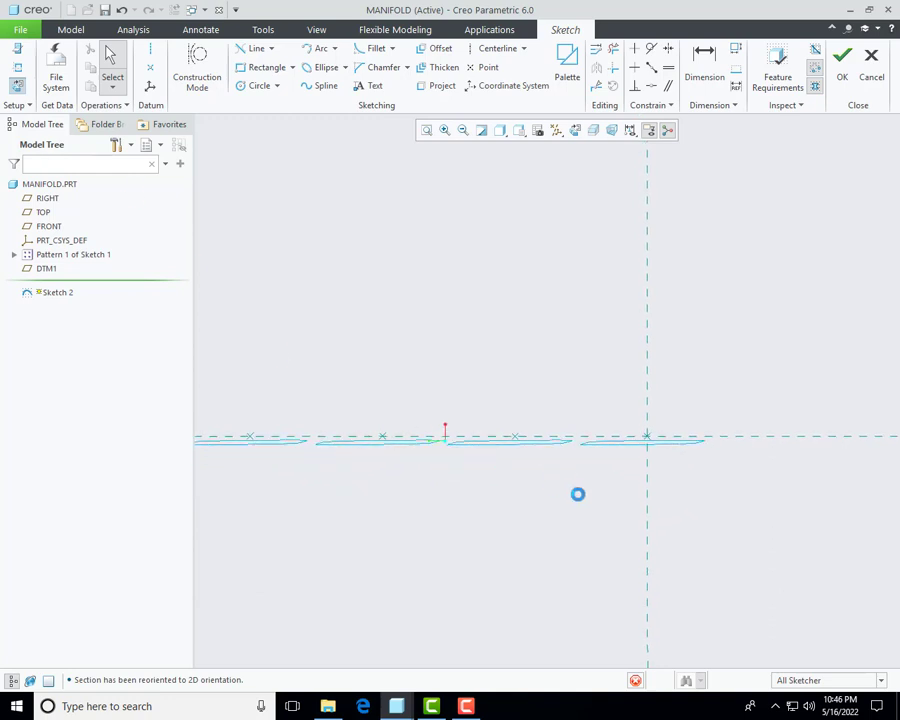
Step: Draw a line along the horizontal reference between the two middle flange centre points
click(269, 49)
click(262, 65)
click(382, 437)
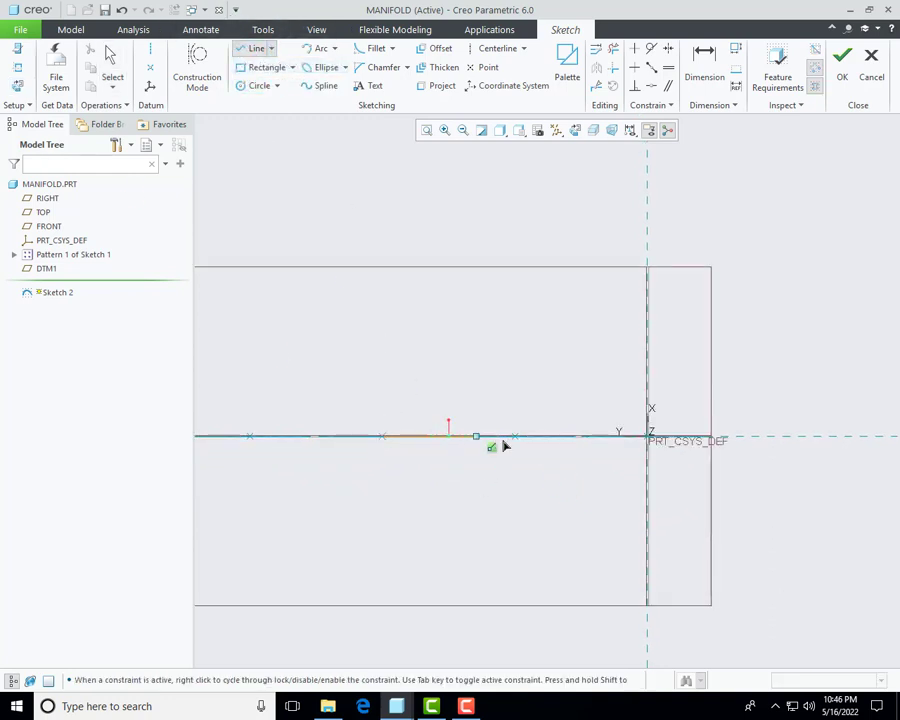
click(515, 437)
middle_click(480, 400)
middle_click(476, 334)
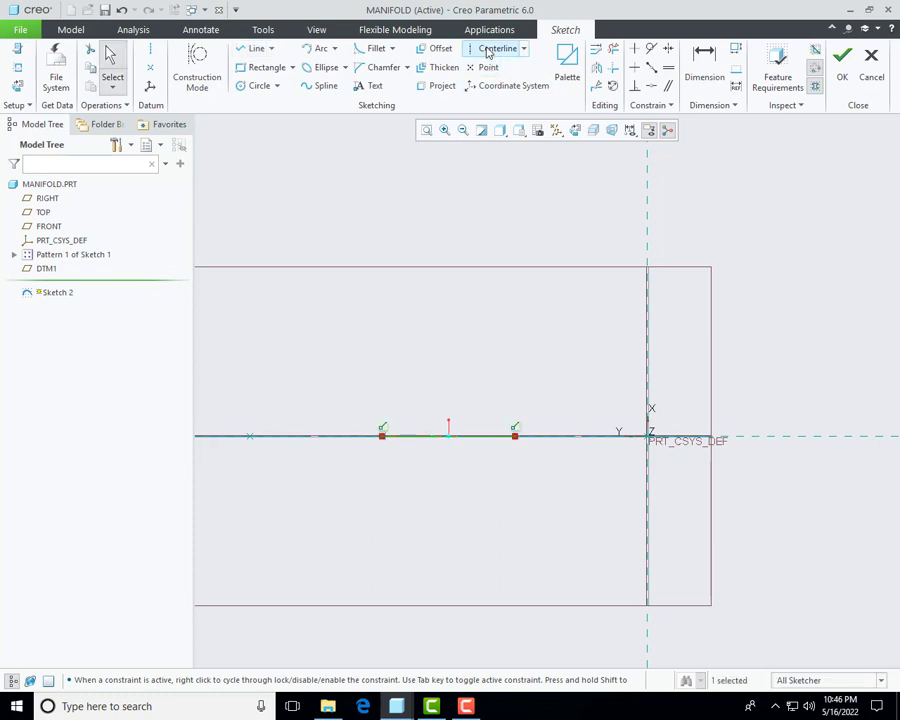
Step: Draw a vertical centreline through the midpoint of the line between the two middle flange points
click(497, 48)
scroll(560, 510, down, 2)
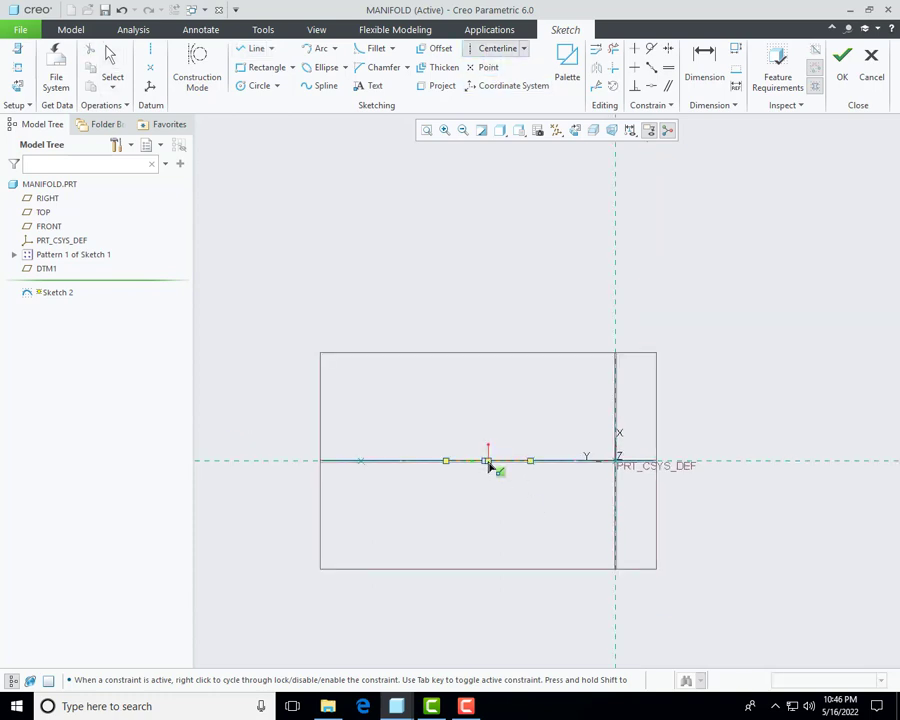
click(487, 460)
middle_click(482, 464)
scroll(490, 466, up, 3)
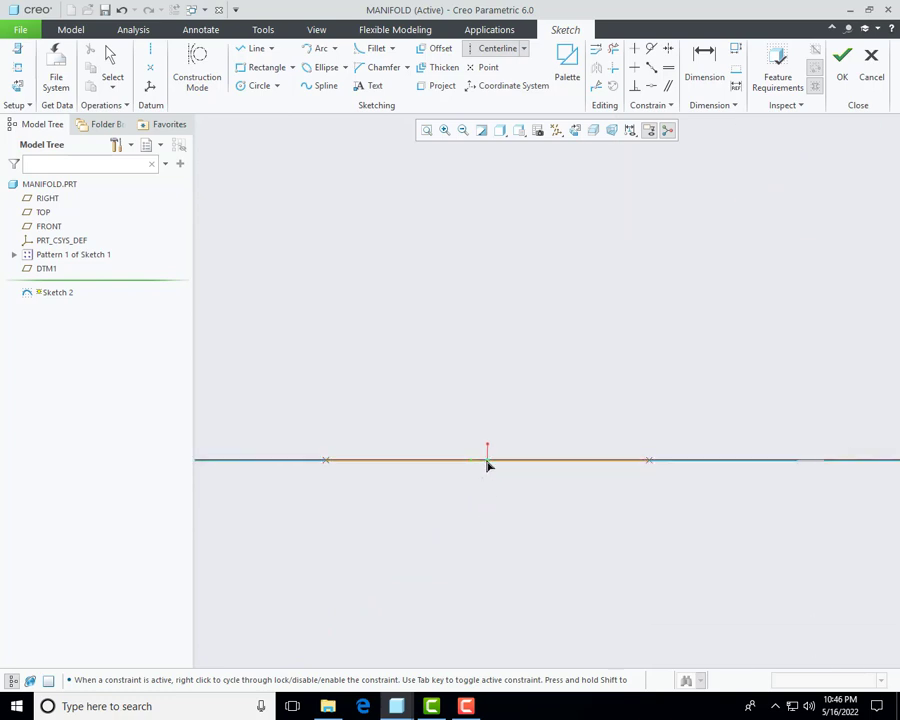
click(487, 462)
click(481, 399)
middle_click(414, 458)
scroll(472, 458, down, 2)
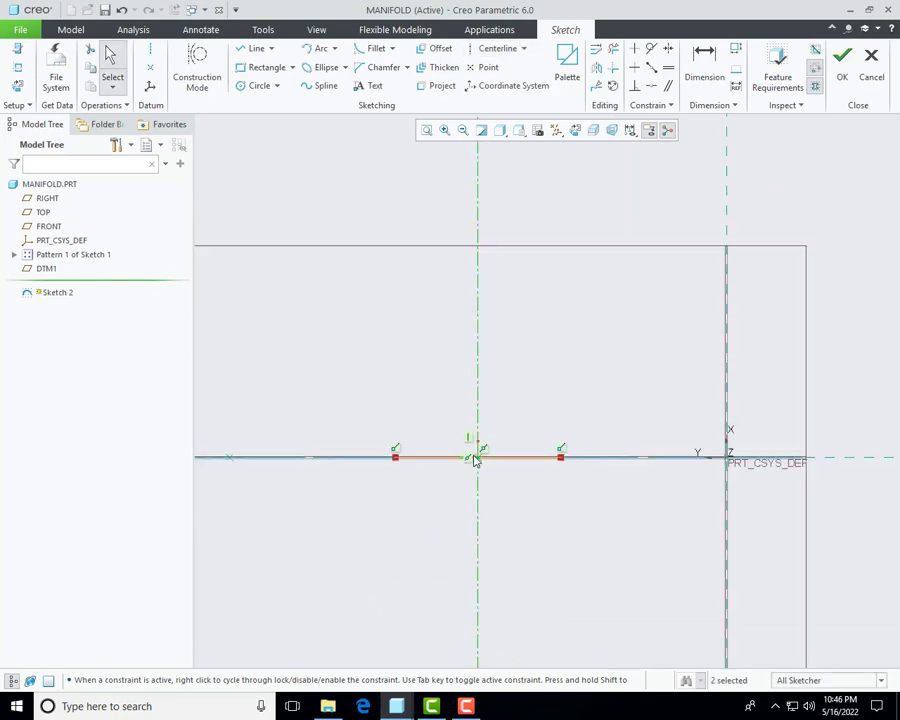
Step: Insert a 3-Sided Triangle from the Sketcher Palette on the centreline, sides about 86 mm and base about 109 mm above the horizontal line
mouse_move(472, 458)
middle_down()
mouse_move(483, 457)
mouse_move(518, 496)
middle_up()
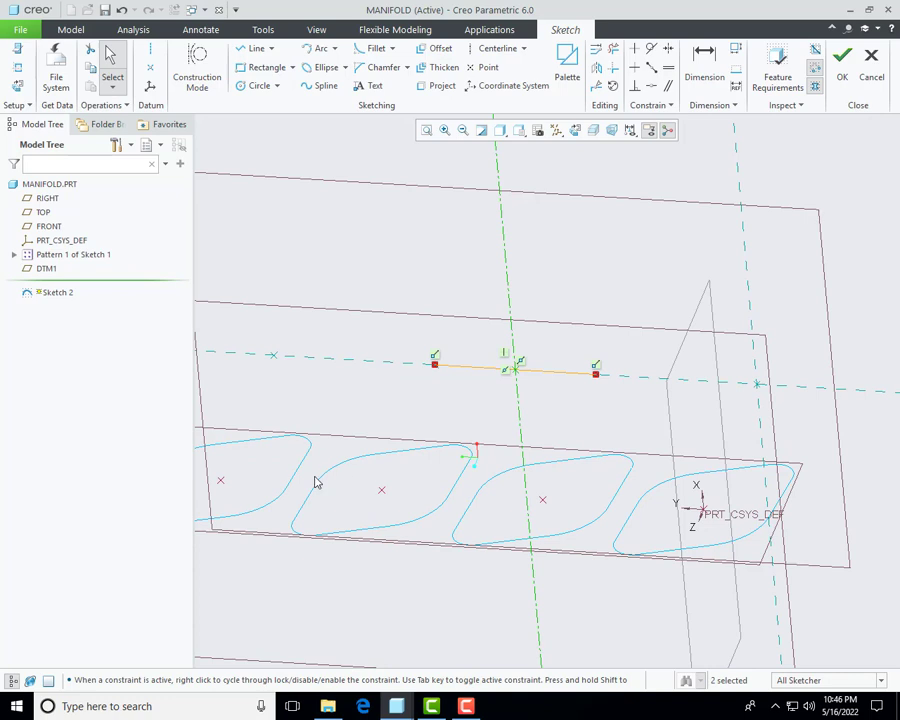
click(15, 84)
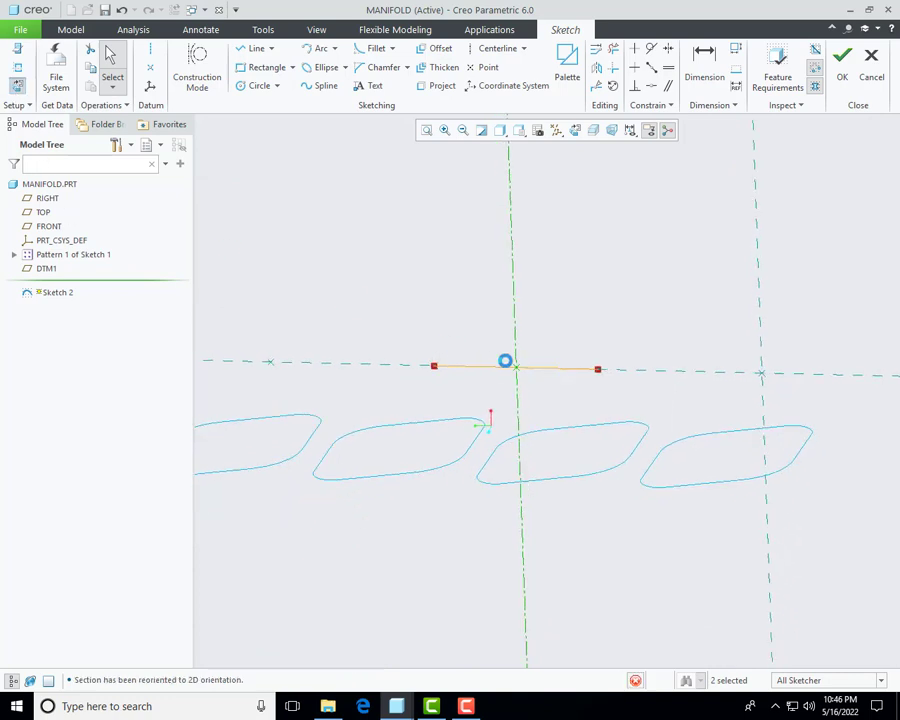
scroll(486, 500, down, 3)
scroll(566, 370, up, 2)
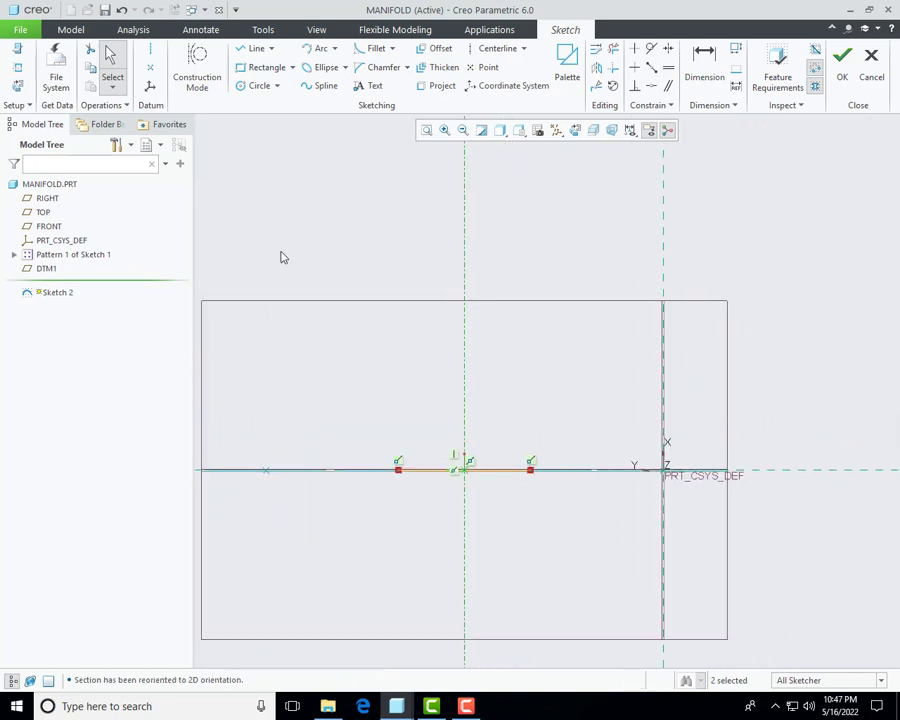
click(568, 82)
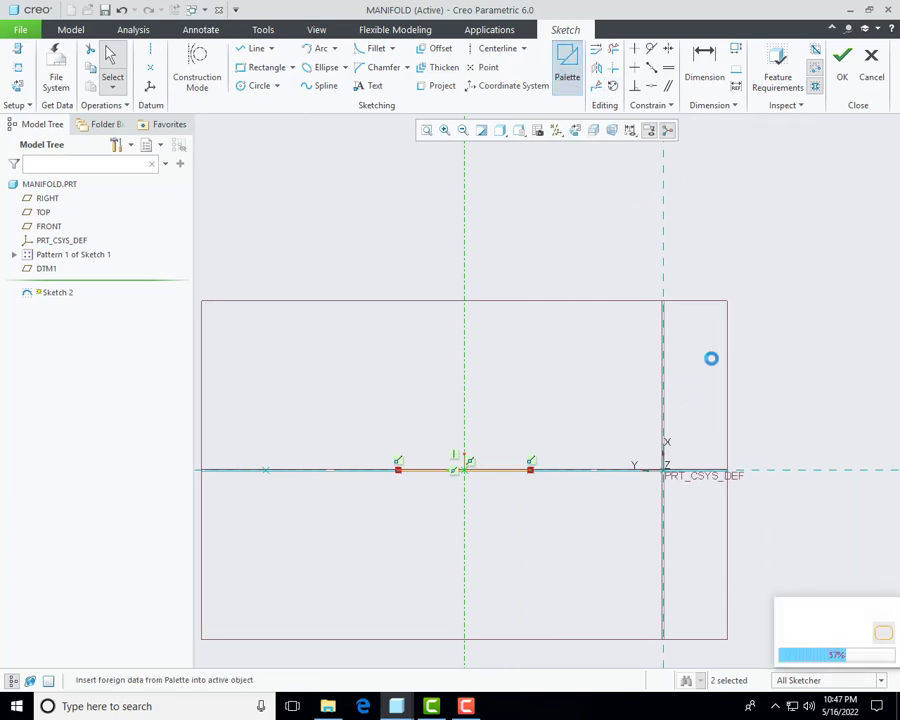
drag(778, 446, 716, 257)
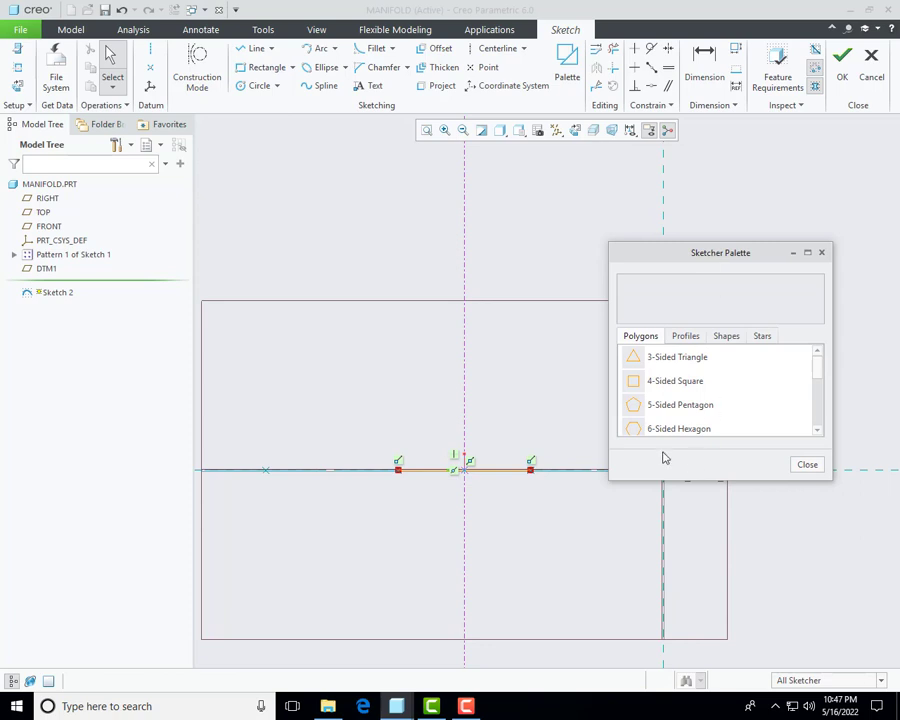
click(680, 358)
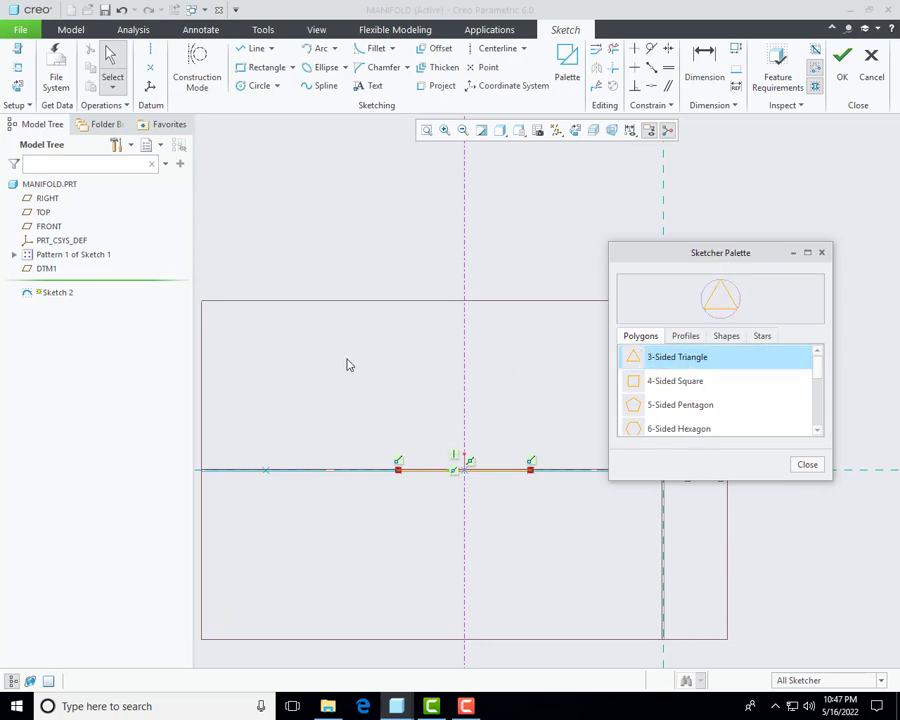
double_click(687, 362)
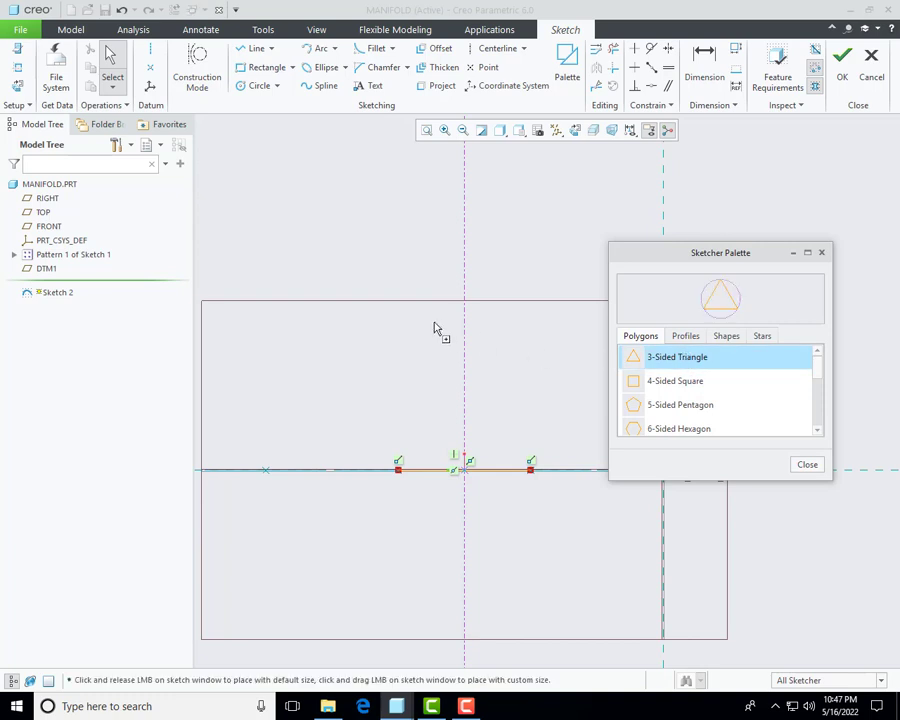
click(464, 324)
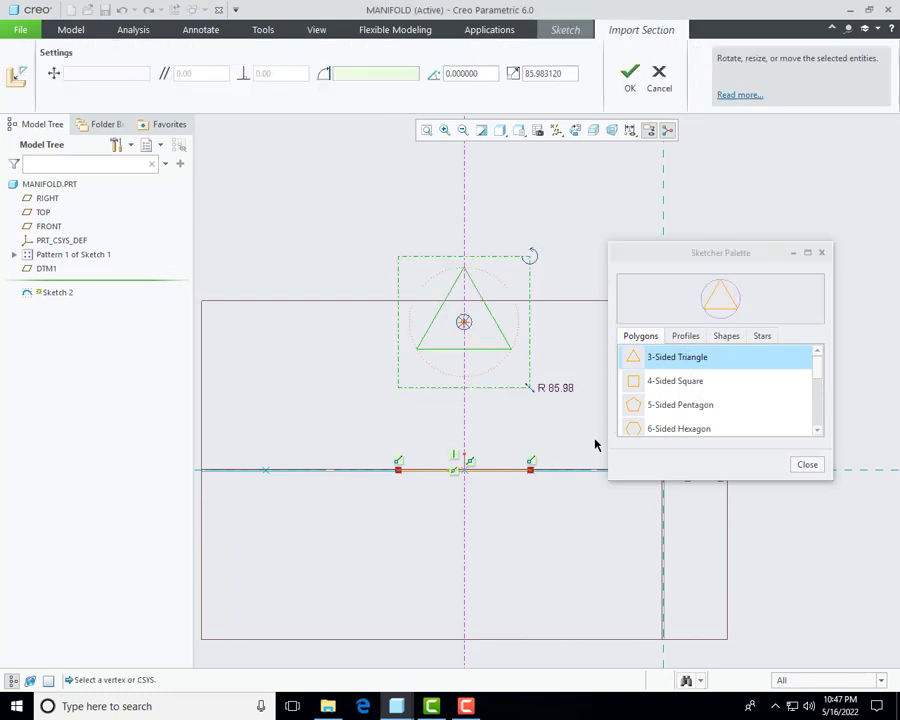
click(629, 73)
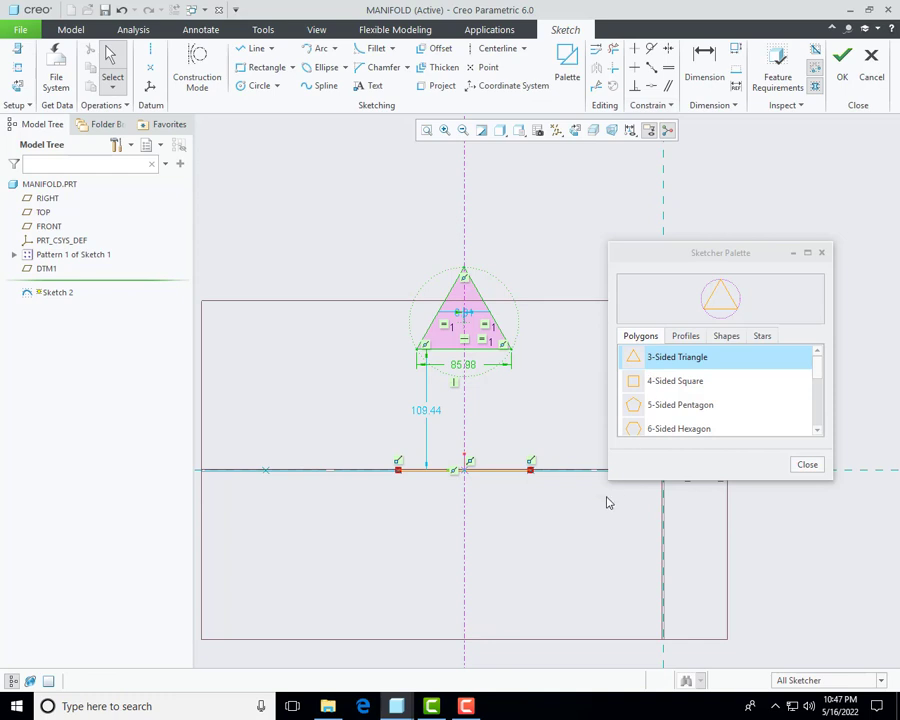
click(807, 465)
Step: Set the distance between the triangle's base and the horizontal line to 120 mm
scroll(416, 273, up, 2)
scroll(446, 330, down, 2)
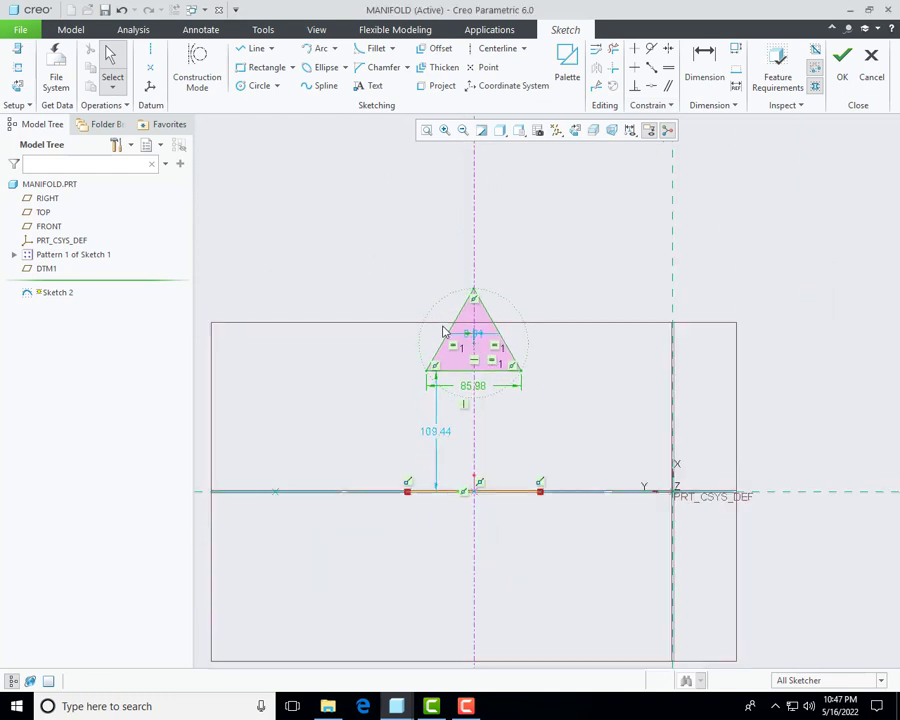
scroll(458, 336, up, 3)
scroll(487, 385, down, 2)
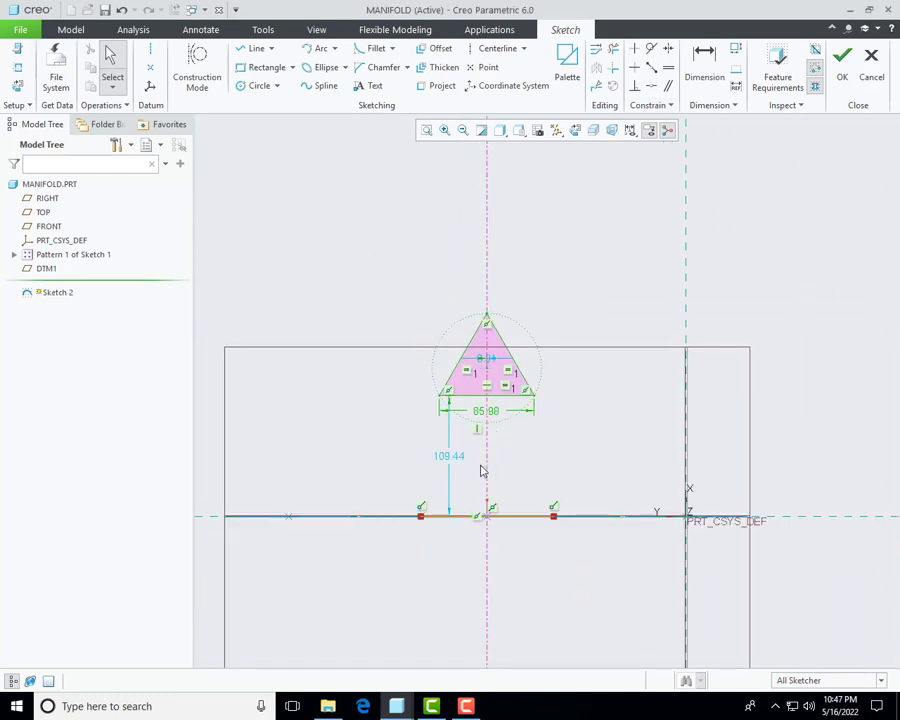
scroll(435, 469, up, 2)
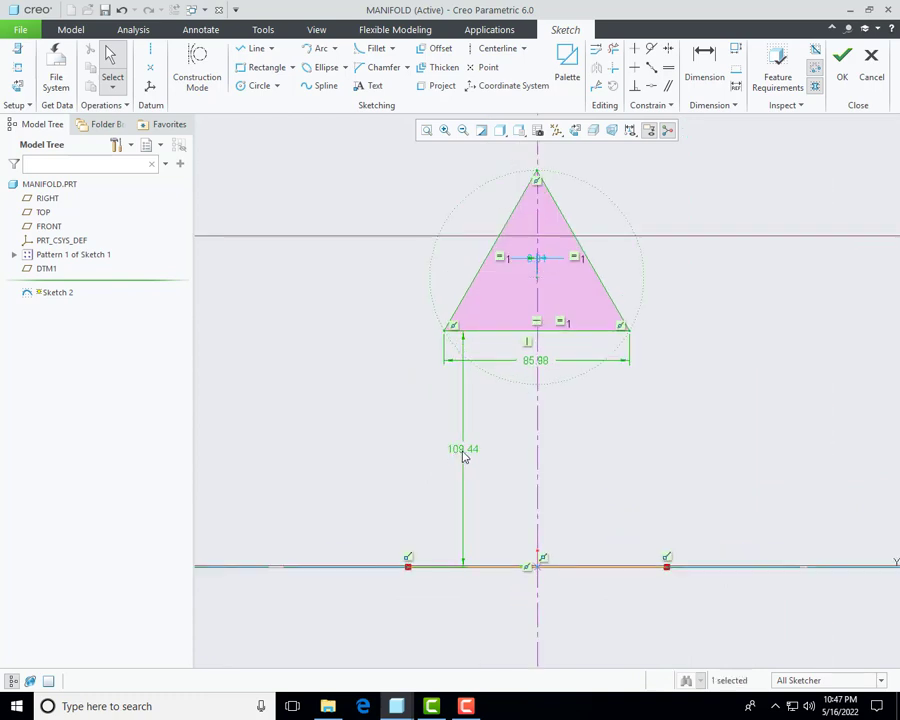
double_click(456, 456)
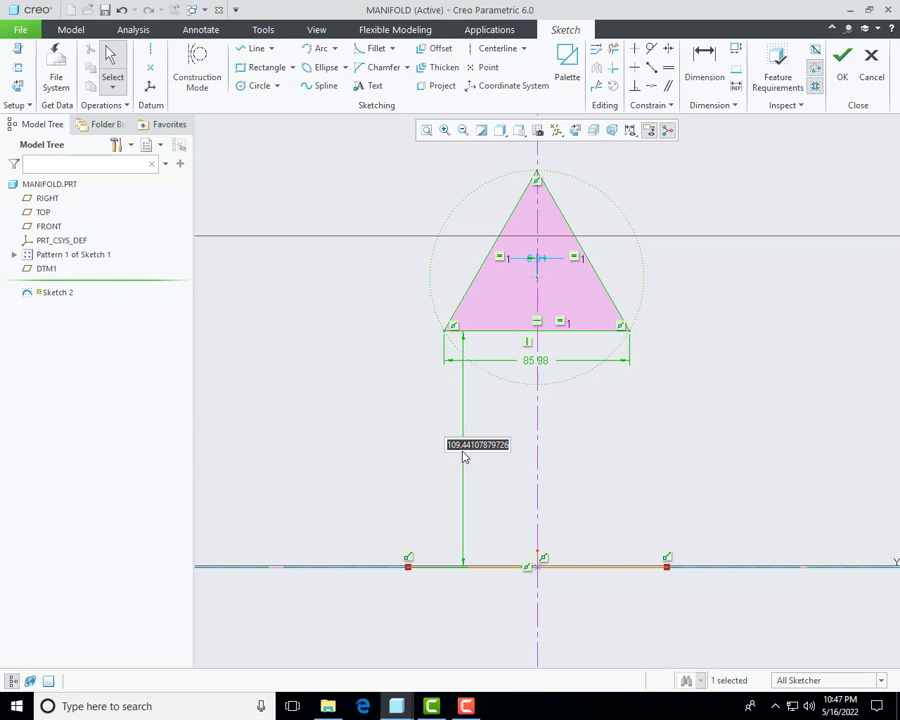
text(120)
key(Return)
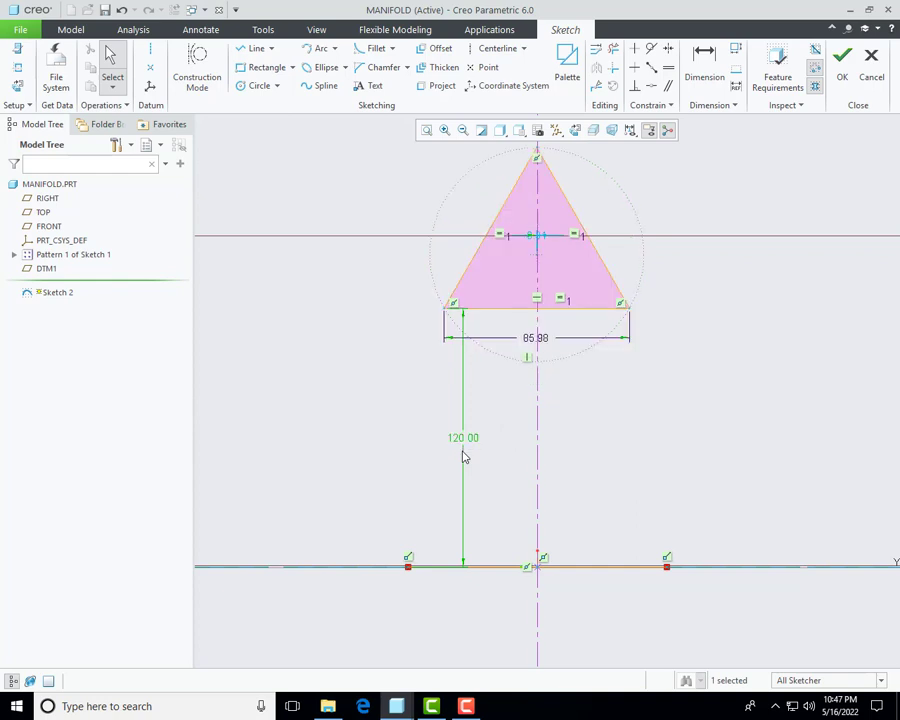
Step: Dimension the triangle's height as 105 mm, deleting the conflicting side-length dimension
scroll(448, 569, down, 2)
scroll(538, 358, up, 2)
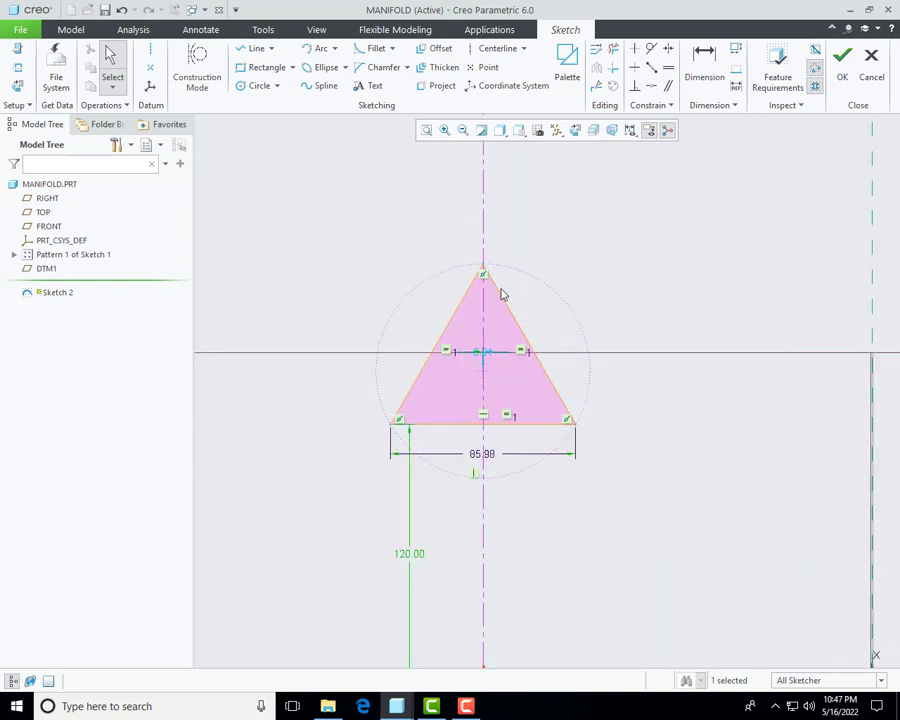
click(699, 65)
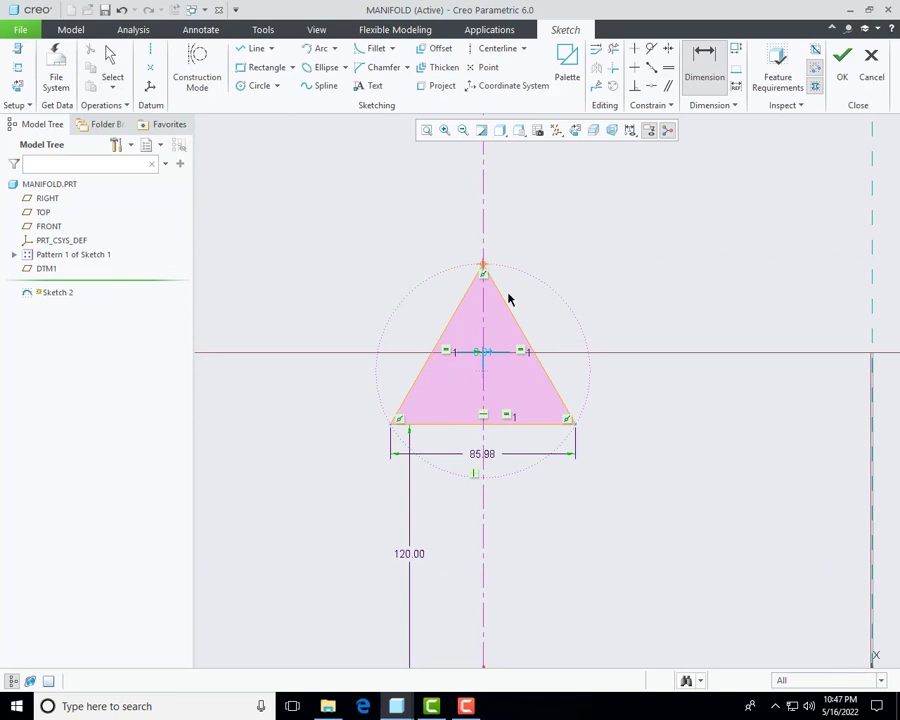
middle_click(620, 336)
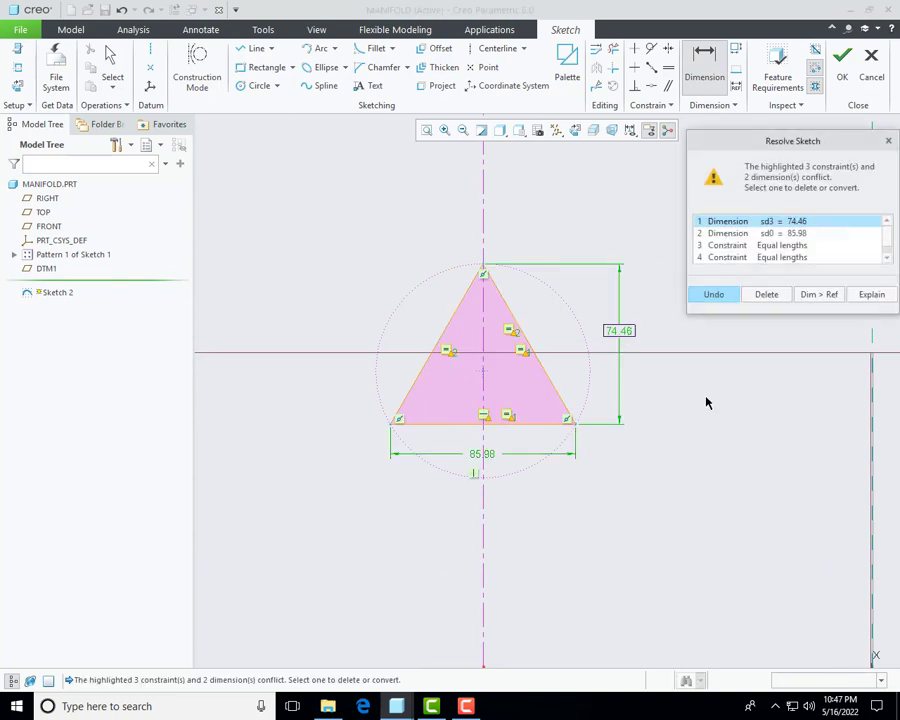
click(800, 234)
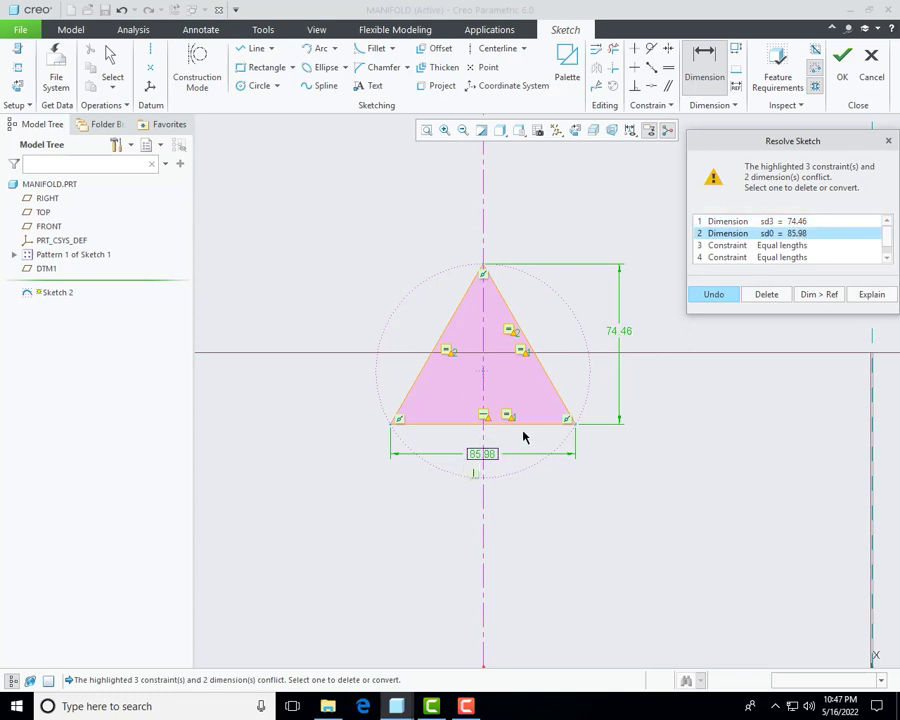
click(768, 297)
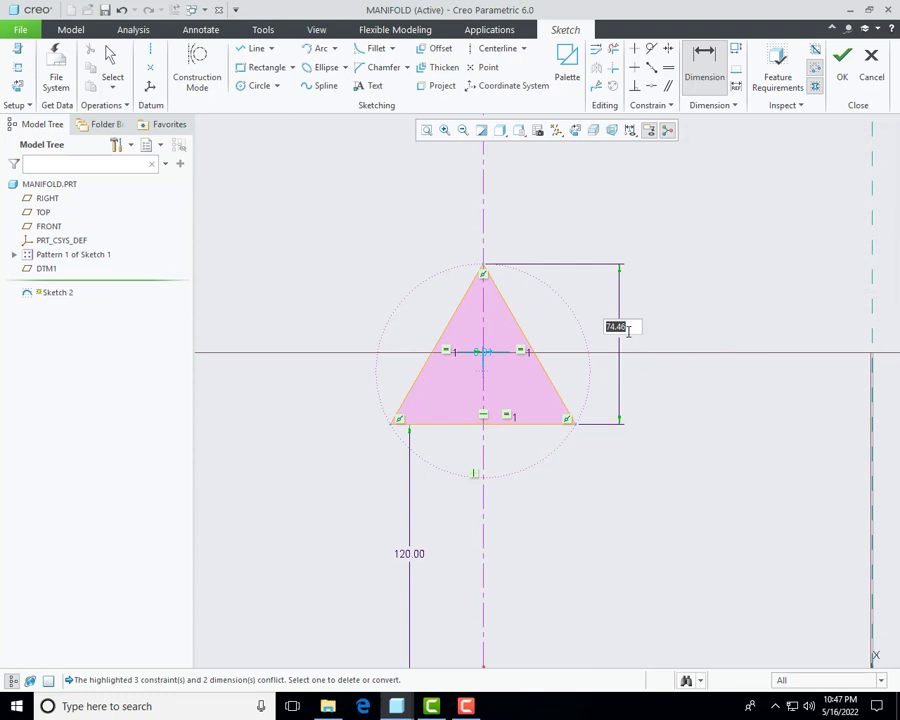
text(105)
key(Return)
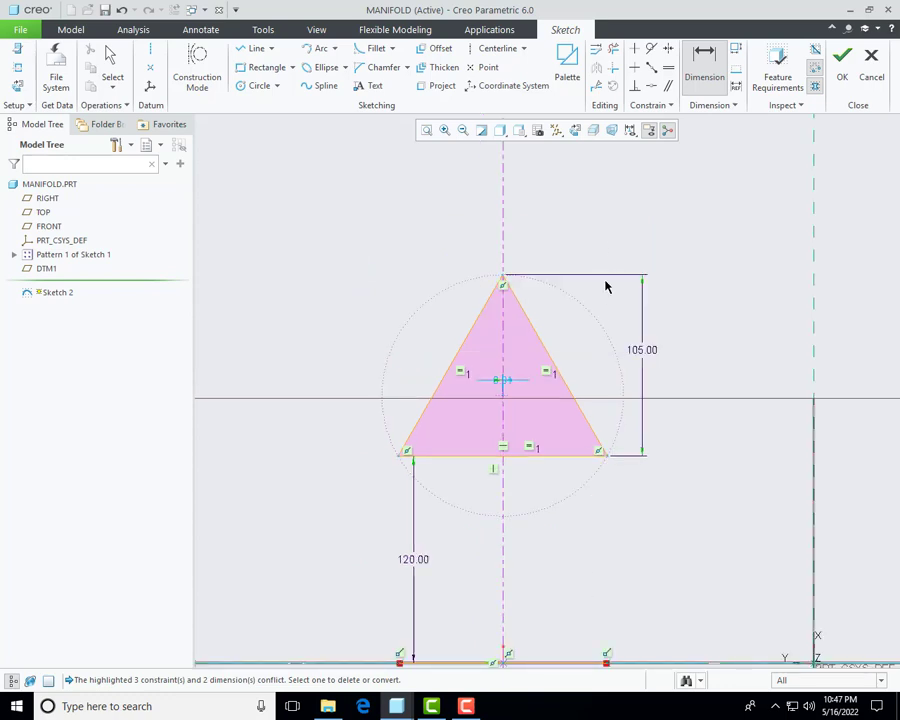
Step: Draw a circle centred on the triangle's apex and set its diameter to 30 mm
click(258, 86)
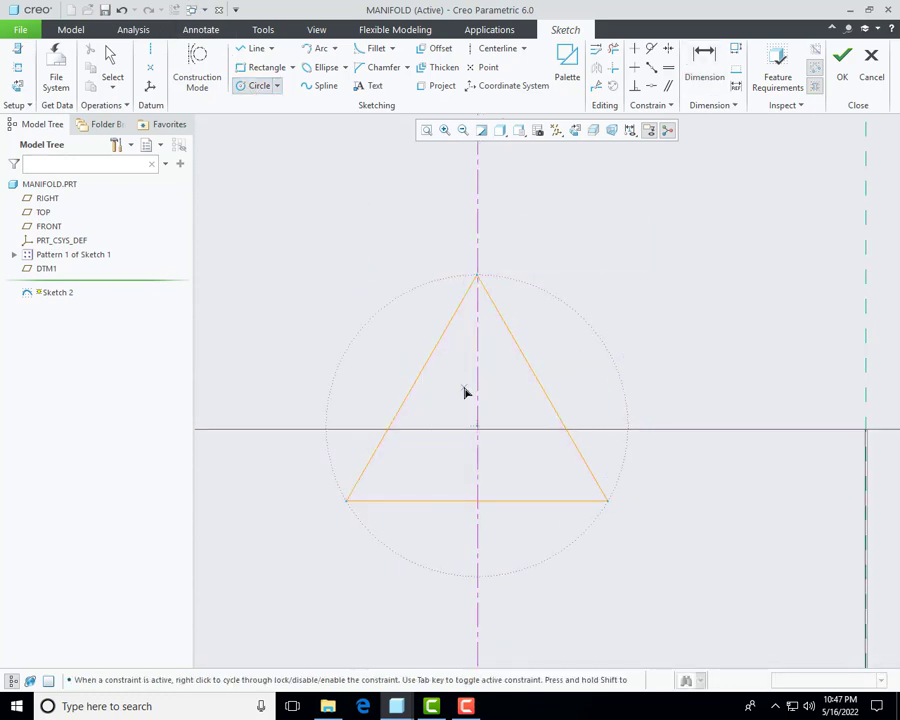
click(477, 276)
click(516, 291)
middle_click(622, 266)
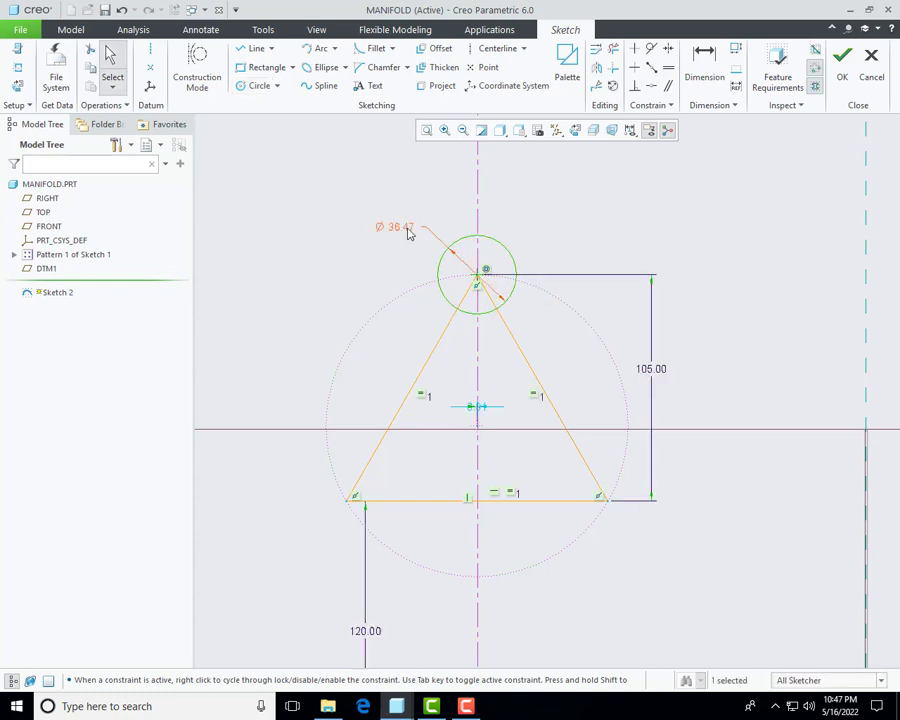
double_click(408, 224)
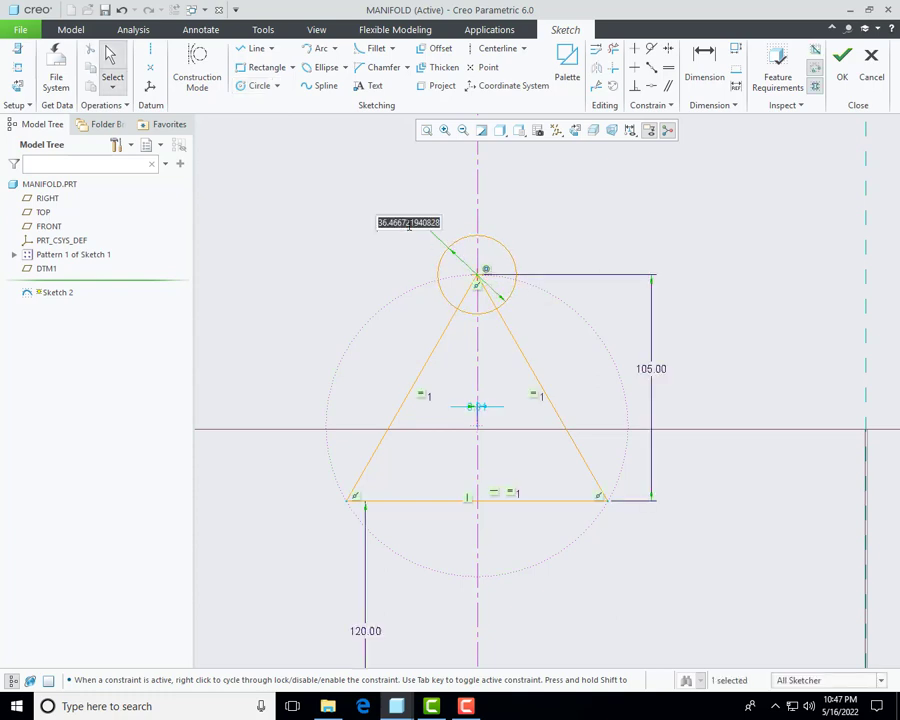
text(30)
key(Return)
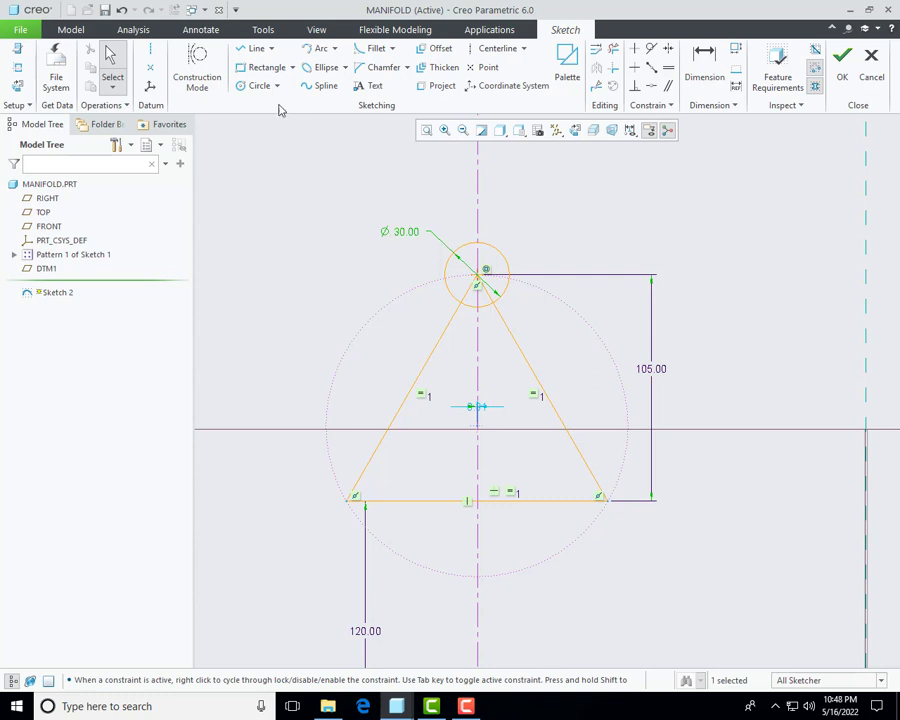
Step: Draw circles on the triangle's two base corners, each constrained equal in size to the apex circle
click(346, 500)
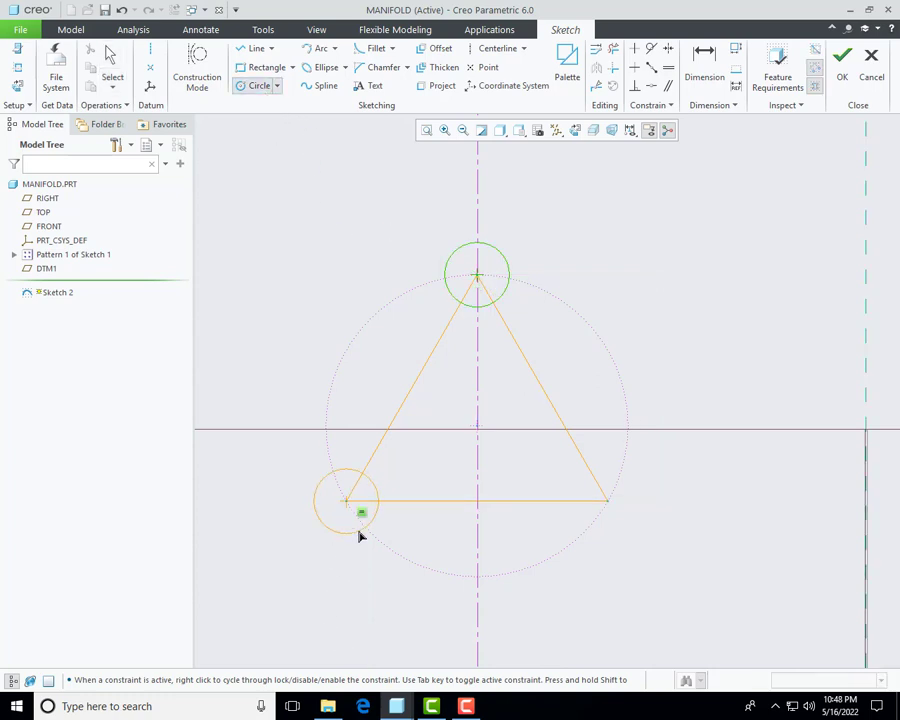
click(366, 525)
click(608, 500)
click(696, 562)
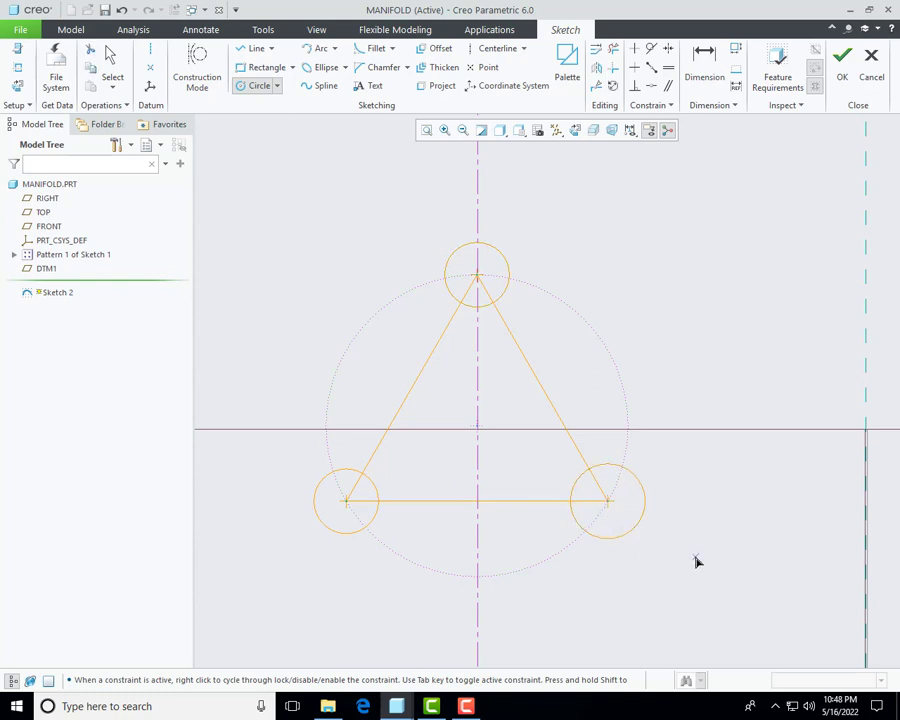
key(ctrl+z)
click(259, 85)
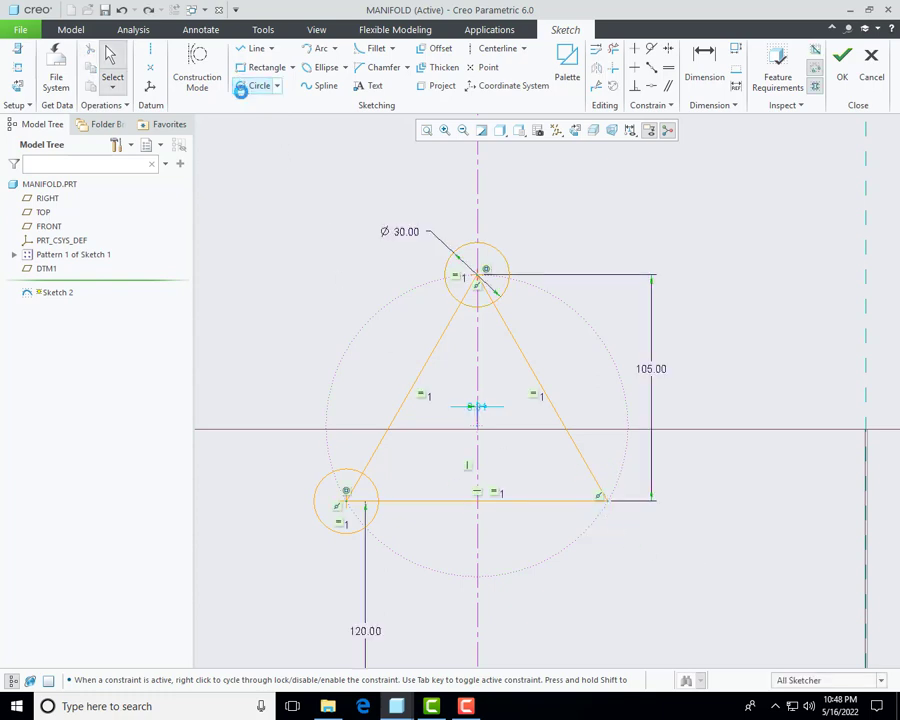
click(609, 503)
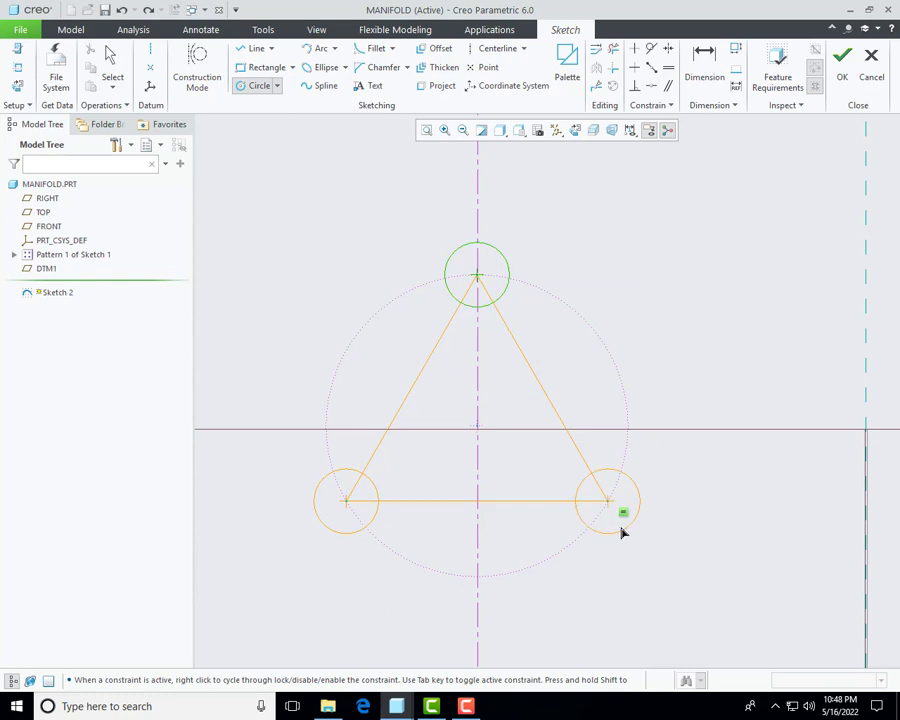
click(622, 533)
middle_click(739, 561)
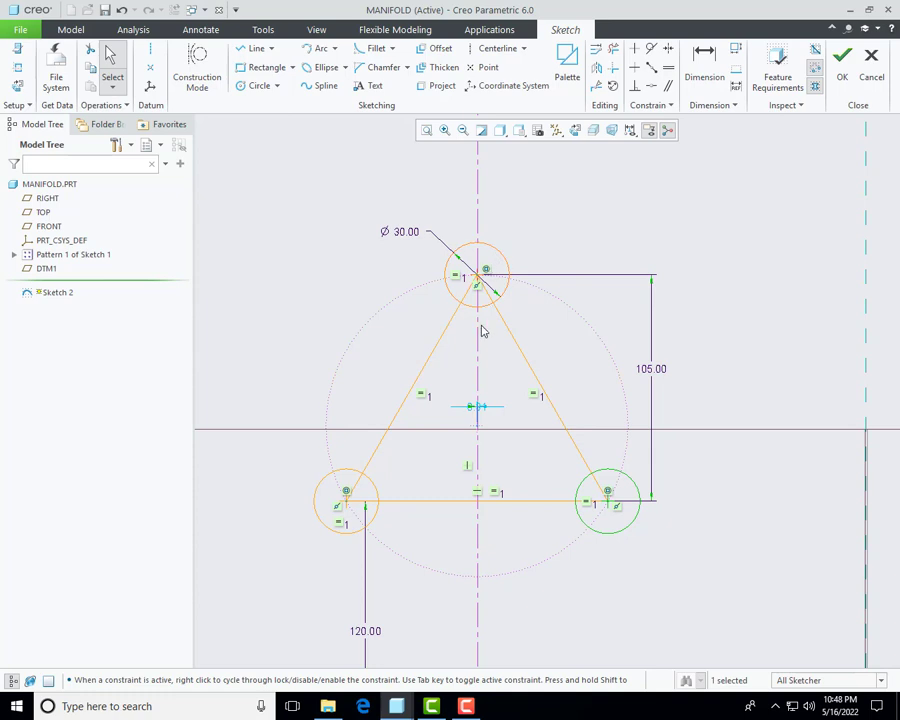
Step: Connect the three corner circles with outer tangent lines along all three sides of the triangle
click(270, 48)
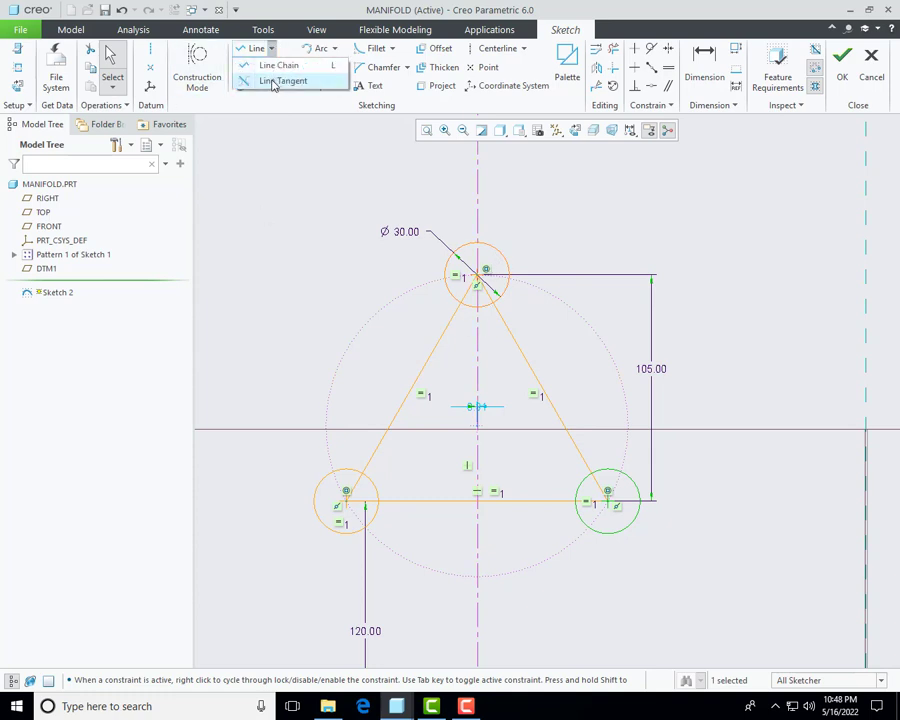
click(272, 81)
click(451, 262)
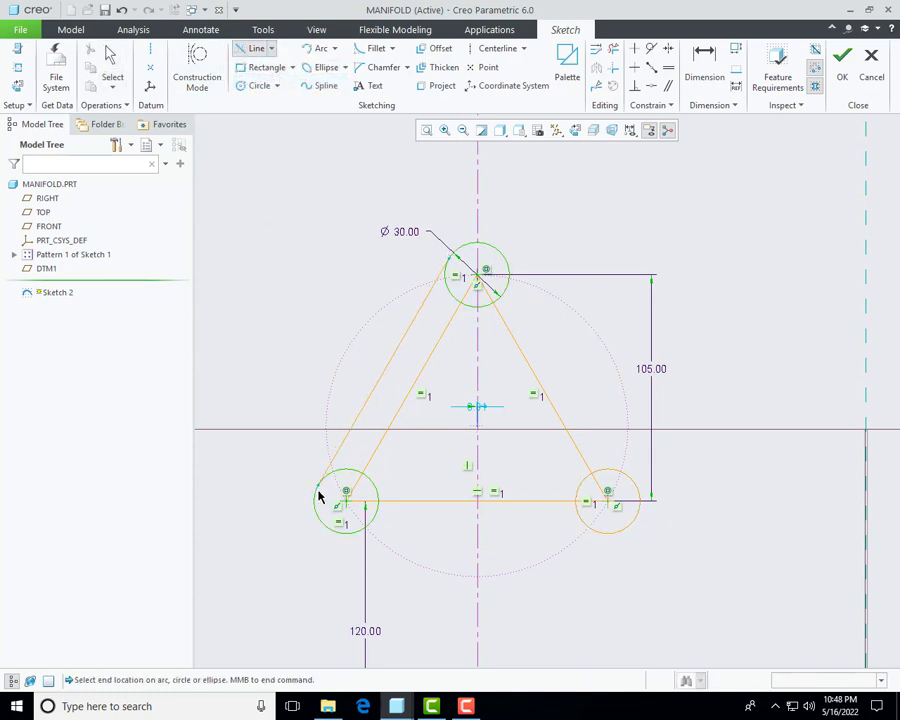
click(320, 489)
click(349, 541)
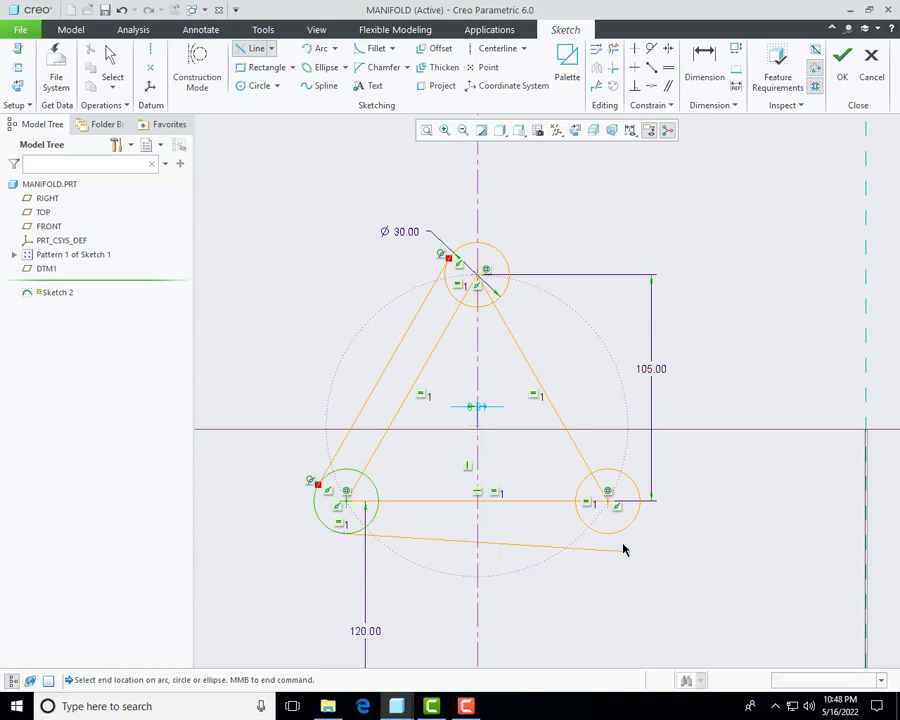
click(615, 537)
click(638, 494)
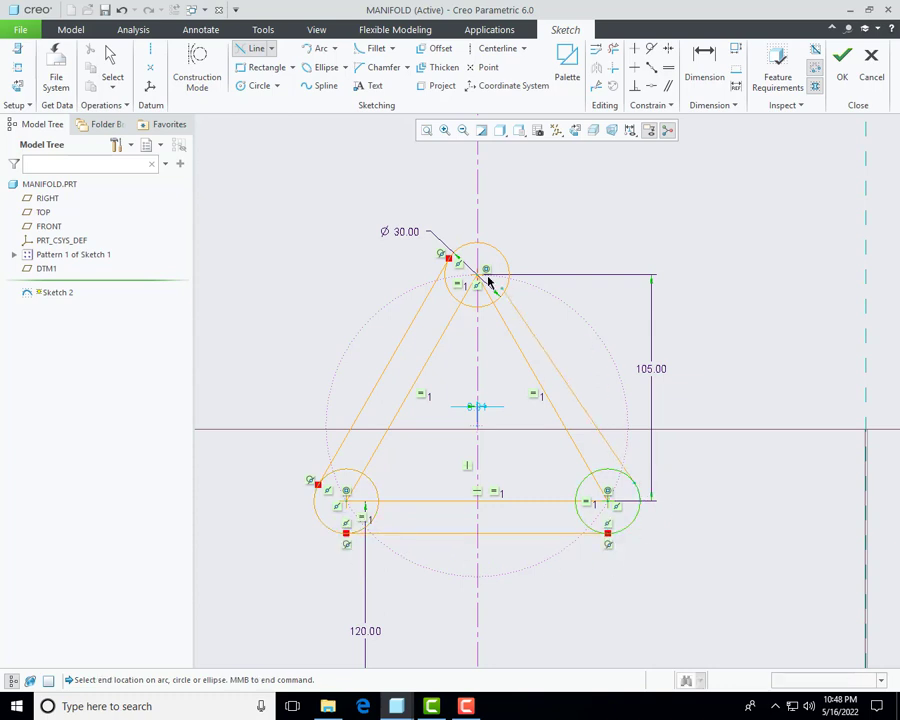
click(512, 265)
middle_click(528, 320)
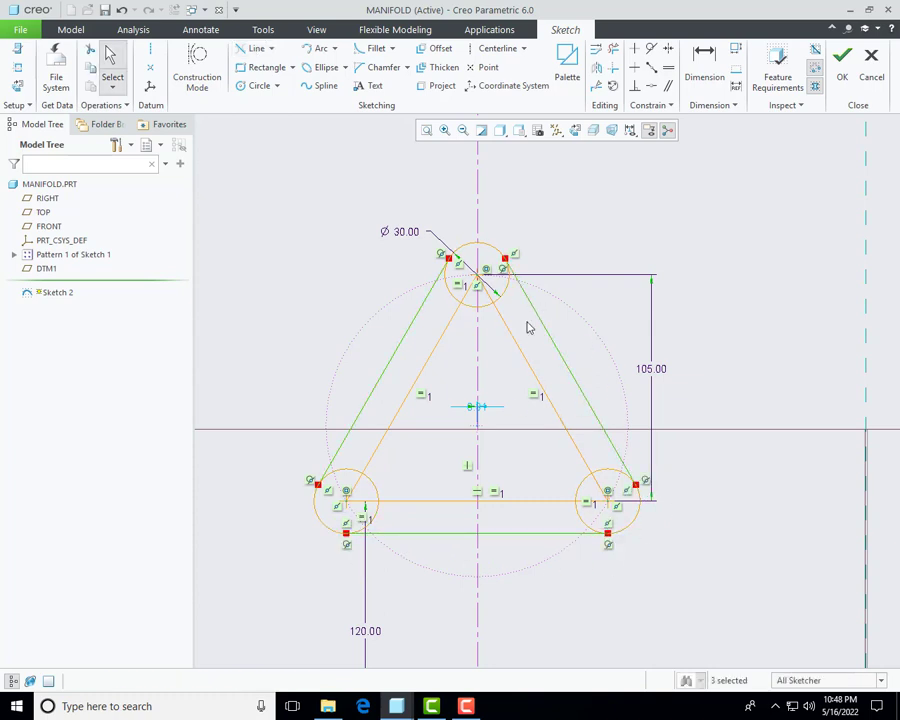
scroll(528, 327, up, 3)
scroll(462, 451, down, 5)
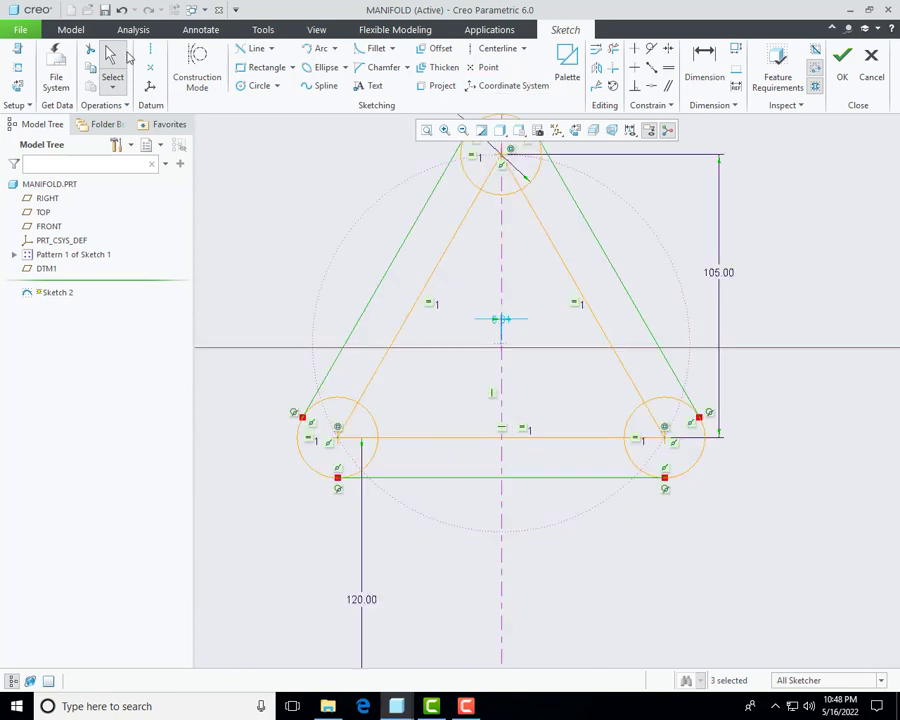
click(259, 86)
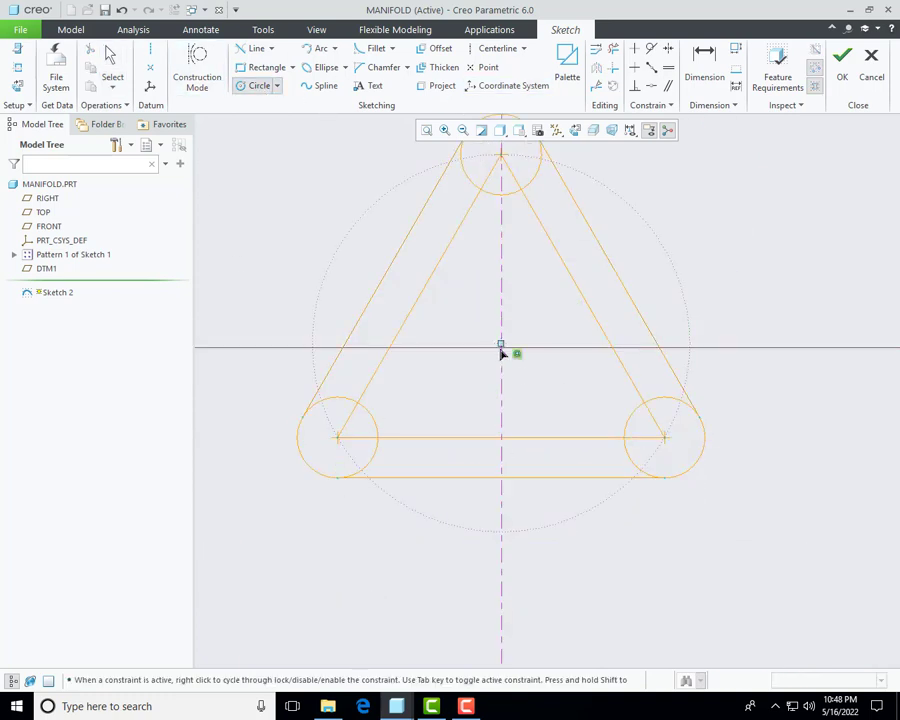
scroll(505, 365, down, 5)
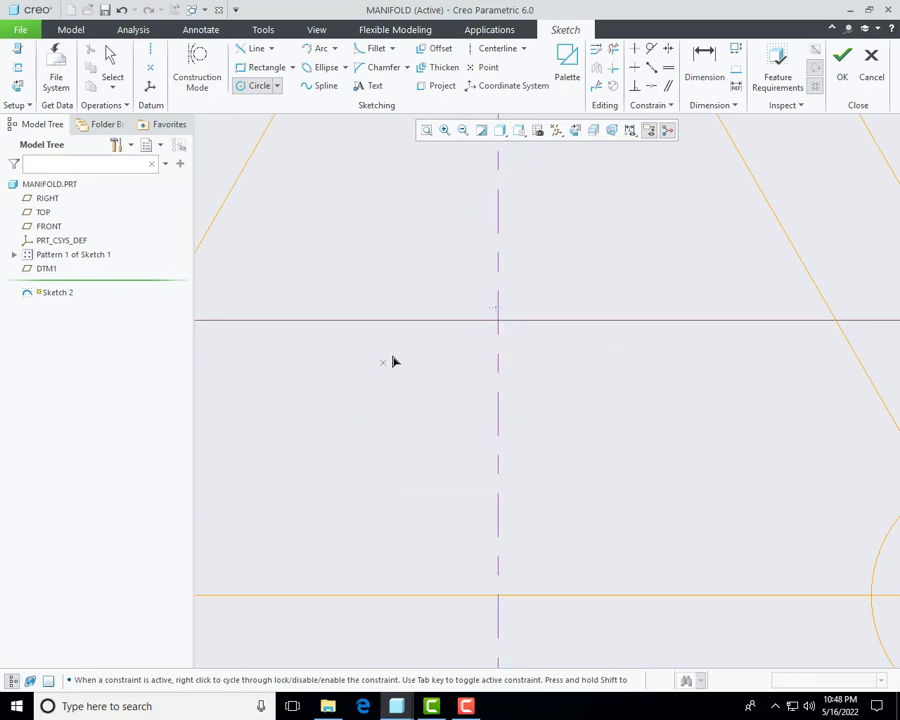
middle_click(450, 368)
Step: Set the horizontal offset between the triangle's centre point and the vertical centreline to 0
scroll(532, 249, down, 4)
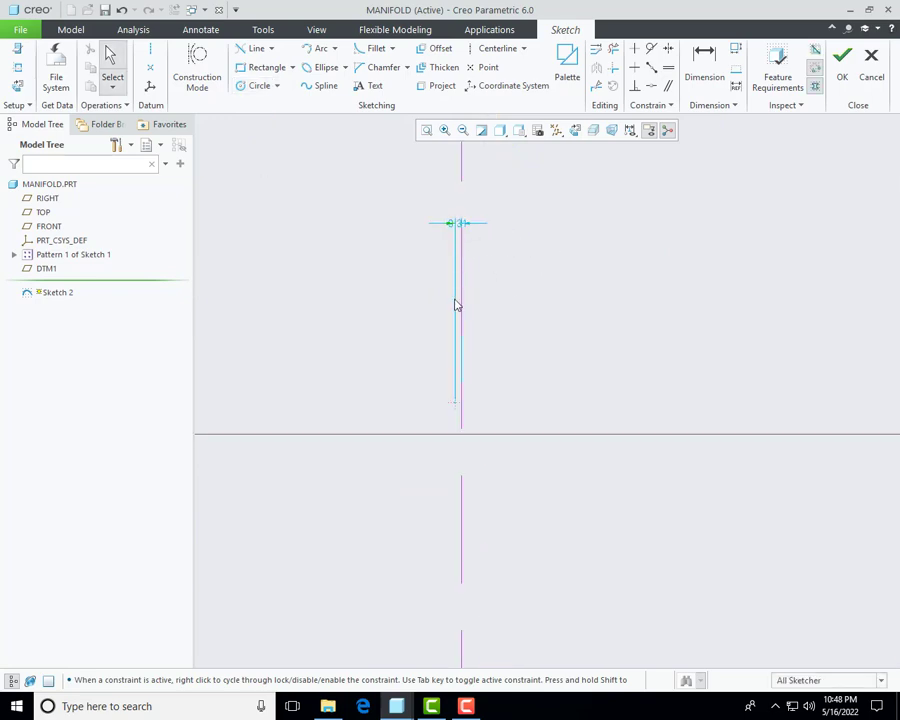
scroll(460, 330, up, 6)
scroll(464, 333, down, 6)
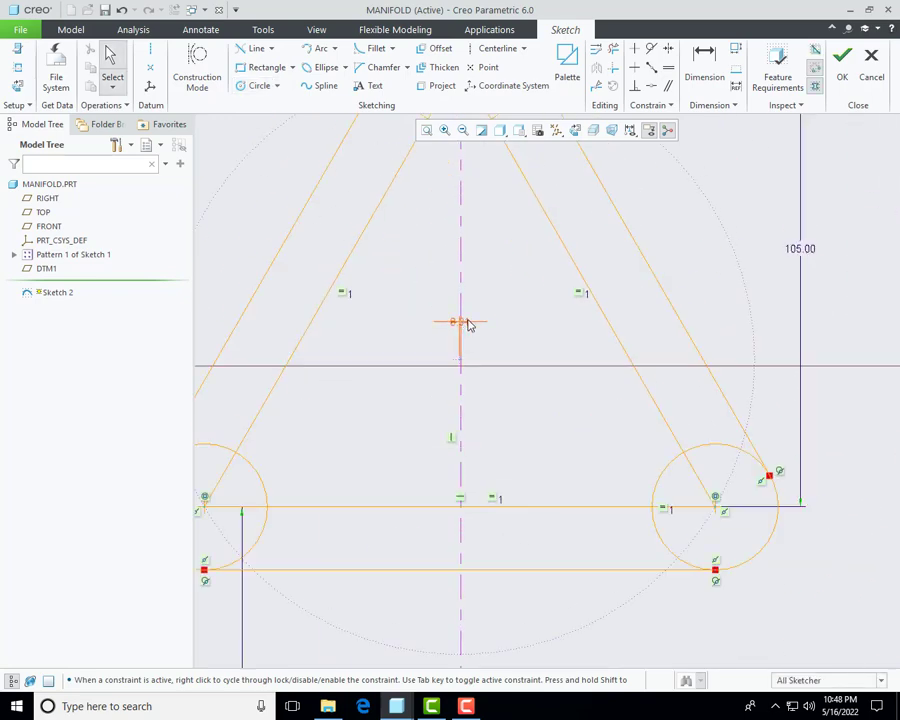
click(438, 335)
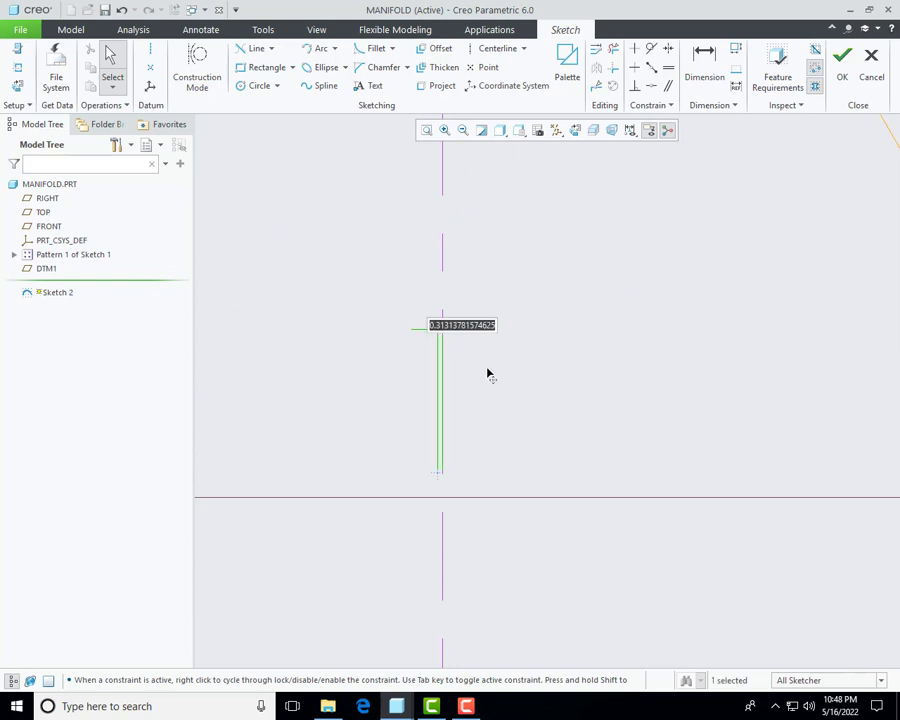
text(0)
key(Return)
scroll(510, 472, up, 4)
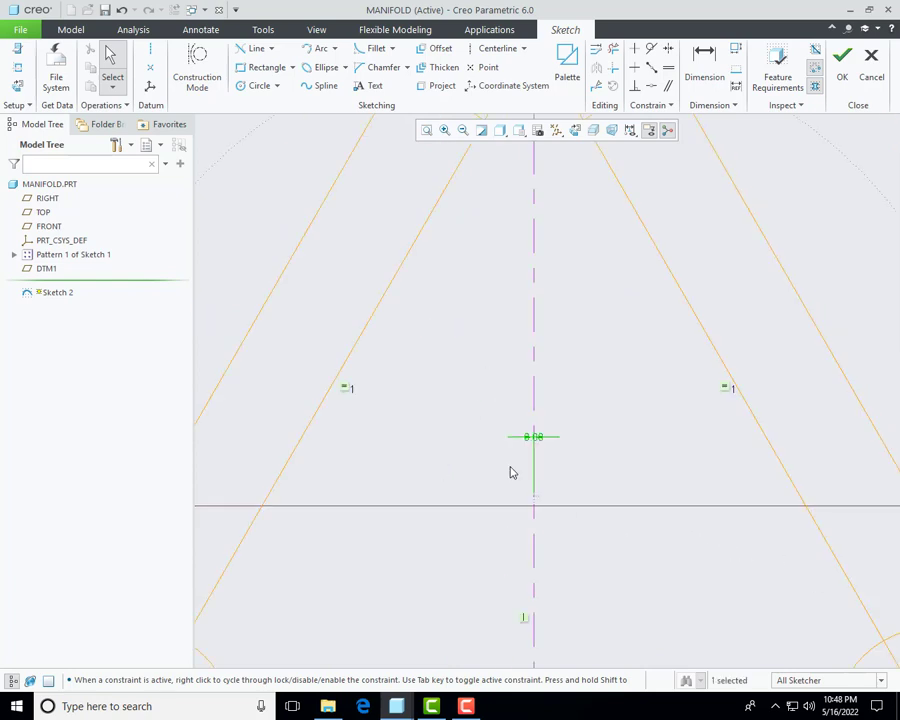
scroll(475, 371, up, 3)
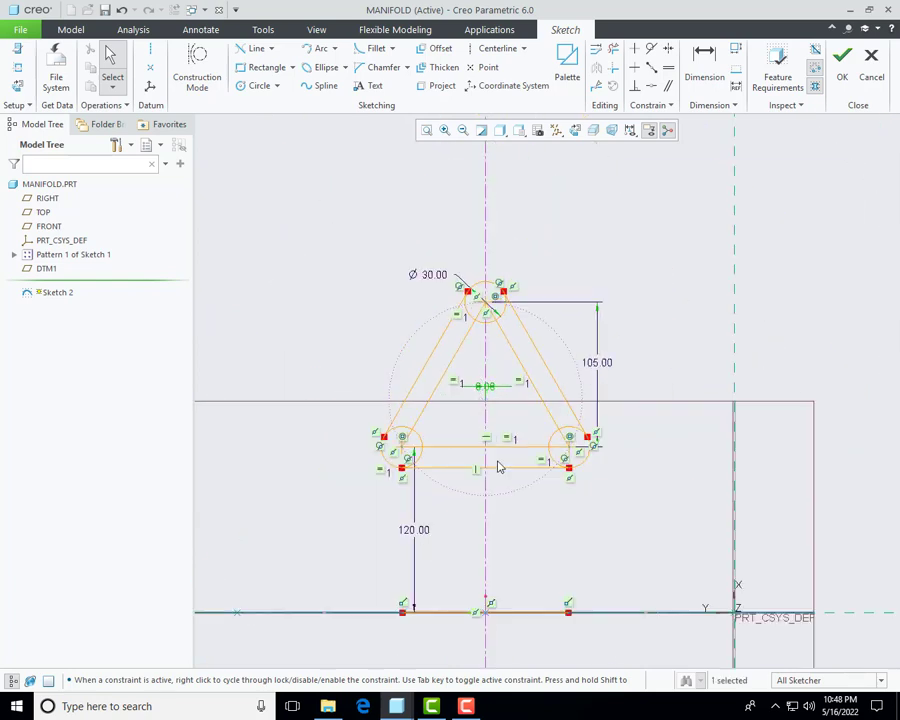
Step: Draw a circle on the triangle's centre point and set its diameter to 70 mm
scroll(500, 369, down, 3)
click(257, 85)
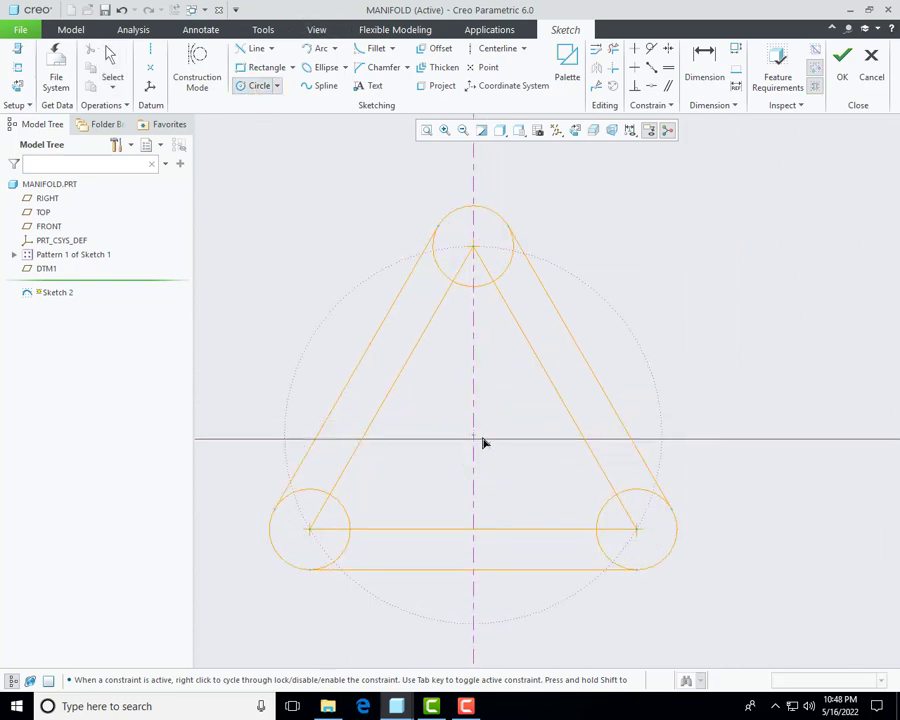
scroll(472, 445, down, 5)
click(457, 403)
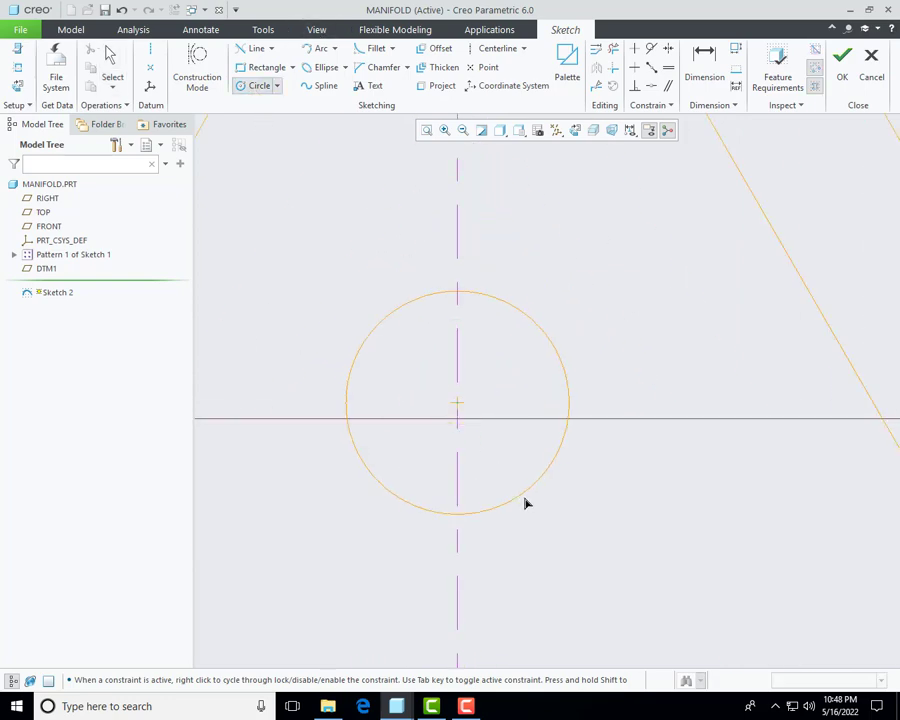
click(528, 500)
middle_click(658, 458)
double_click(240, 220)
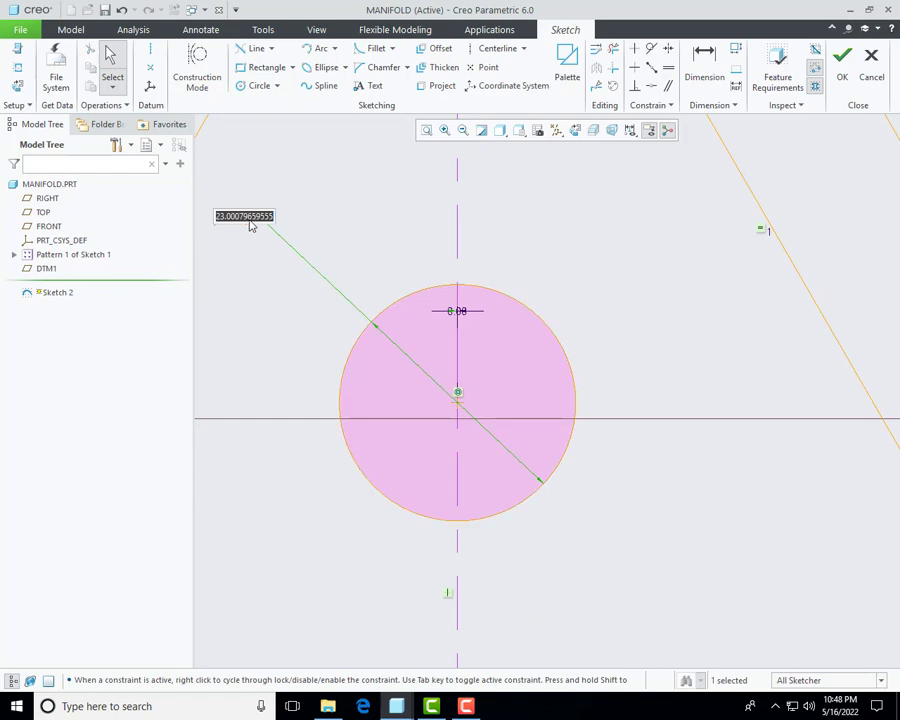
text(70)
key(Return)
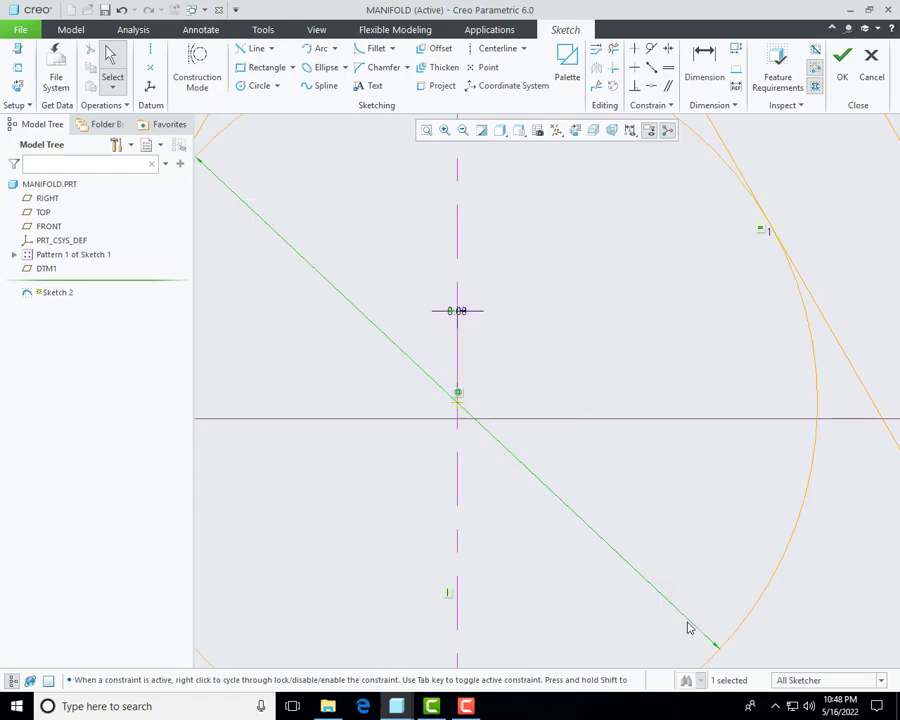
Step: Finish the triangular outlet flange sketch and return to the 3D model
scroll(897, 652, down, 4)
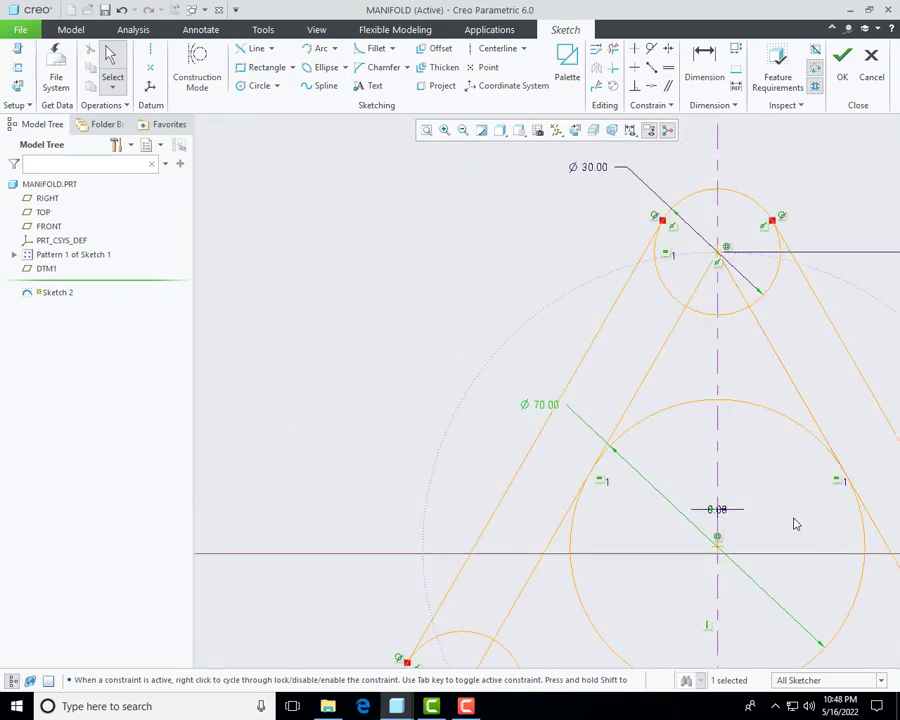
scroll(413, 210, down, 4)
scroll(576, 290, up, 2)
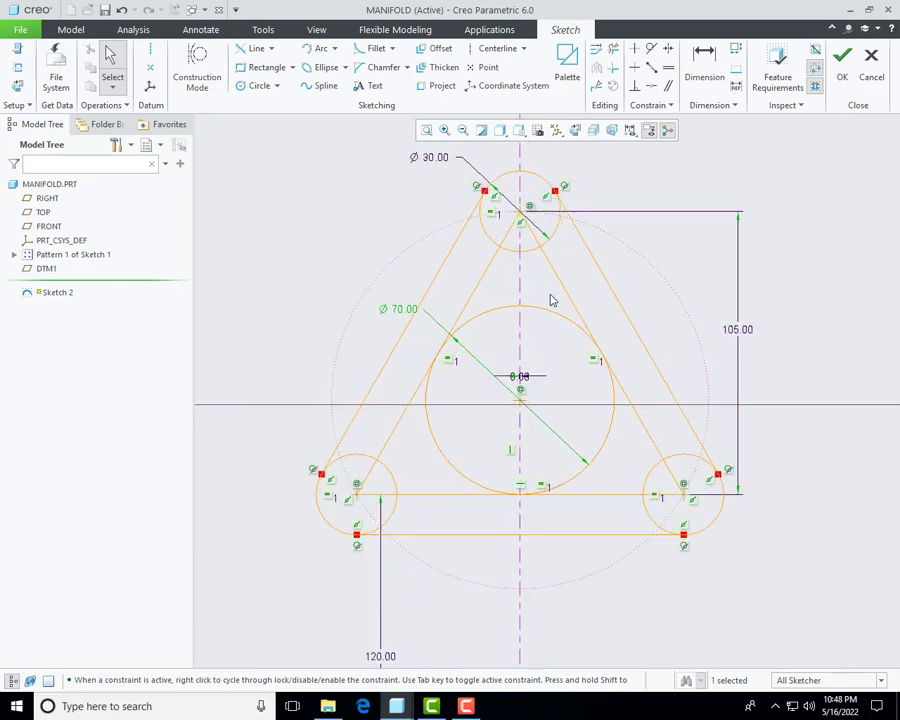
click(842, 68)
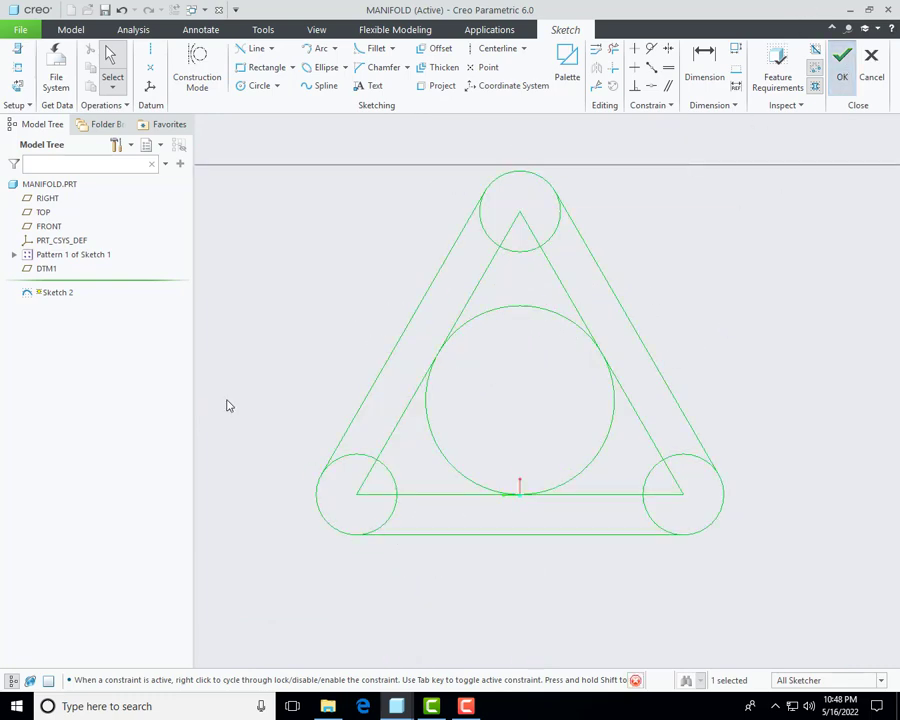
scroll(420, 415, down, 3)
mouse_move(452, 446)
middle_down()
mouse_move(432, 356)
mouse_move(422, 394)
mouse_move(446, 418)
mouse_move(354, 336)
mouse_move(340, 340)
mouse_move(410, 396)
mouse_move(381, 445)
mouse_move(372, 430)
middle_up()
Step: Edit Sketch 2 to delete the short horizontal line between the two middle flange points, and finish the sketch
right_click(58, 286)
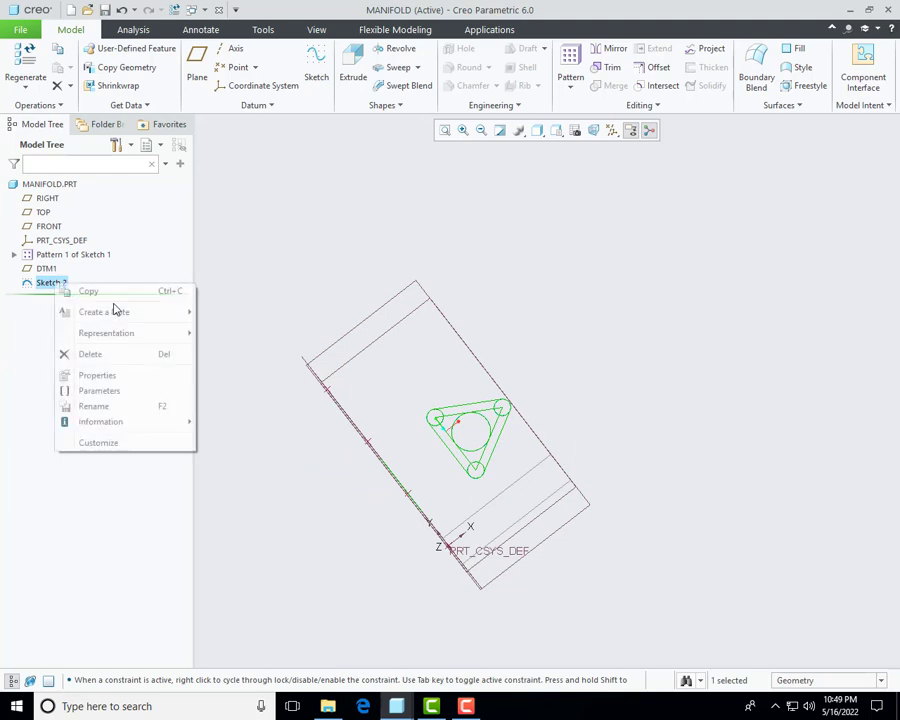
click(78, 234)
click(17, 86)
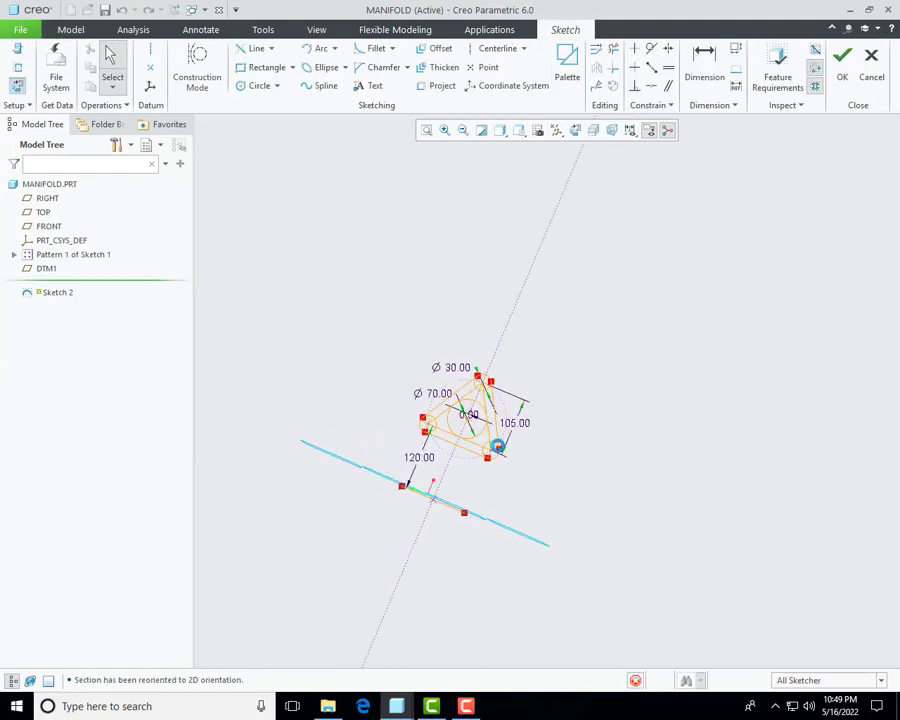
click(473, 444)
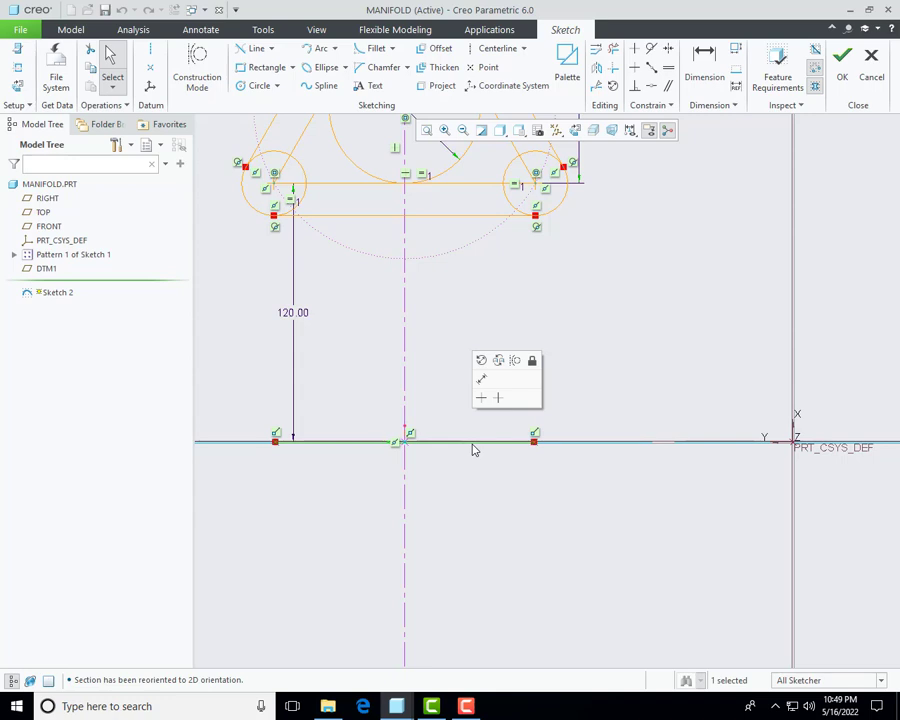
click(473, 448)
scroll(396, 488, up, 3)
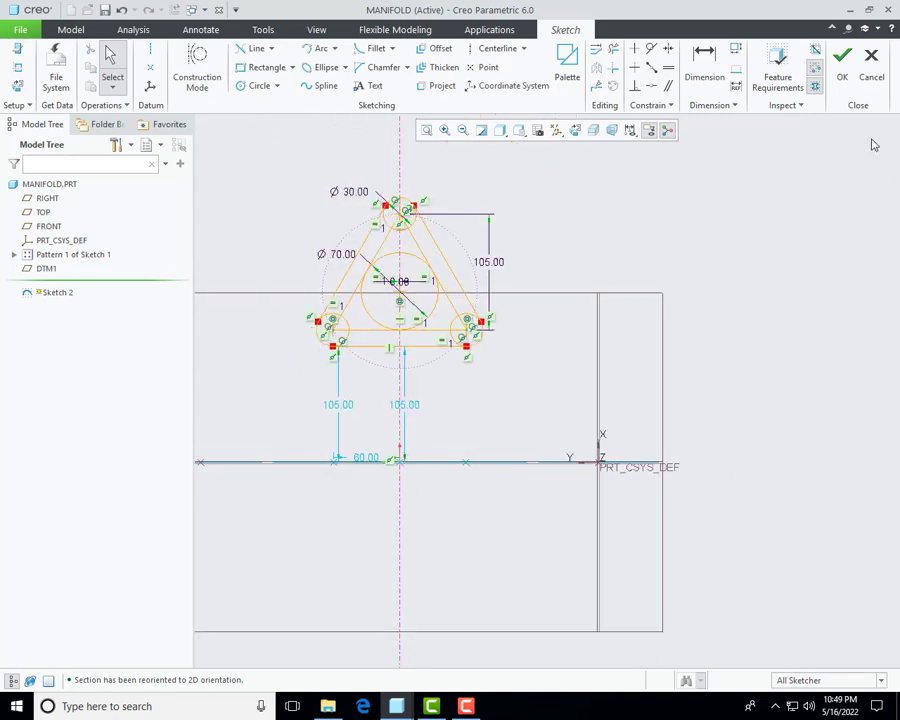
click(842, 60)
mouse_move(370, 436)
middle_down()
mouse_move(380, 465)
mouse_move(337, 328)
mouse_move(205, 321)
mouse_move(181, 368)
mouse_move(592, 472)
mouse_move(546, 450)
mouse_move(544, 468)
middle_up()
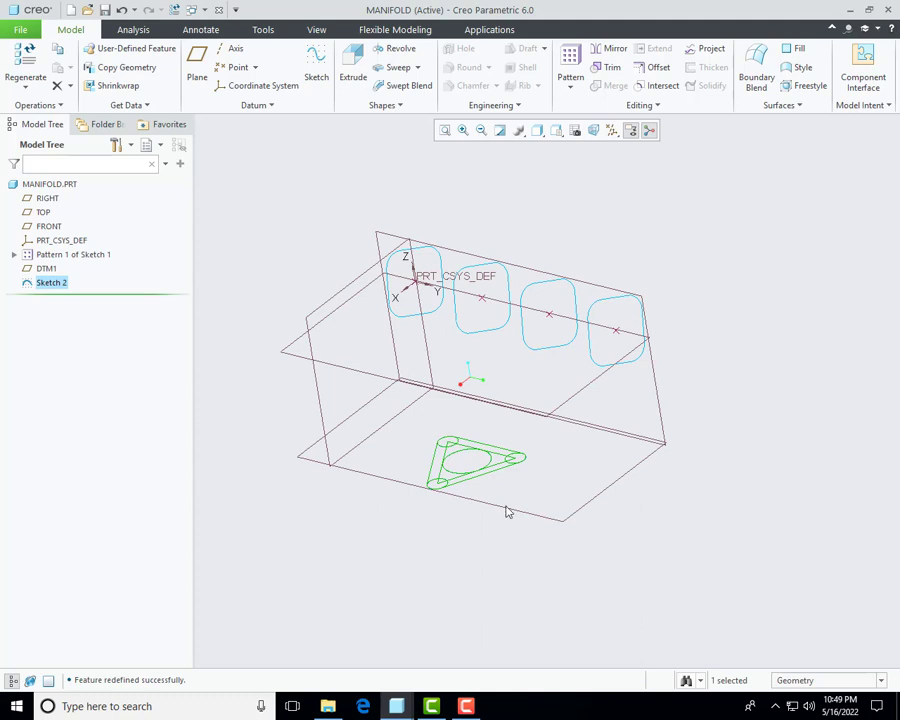
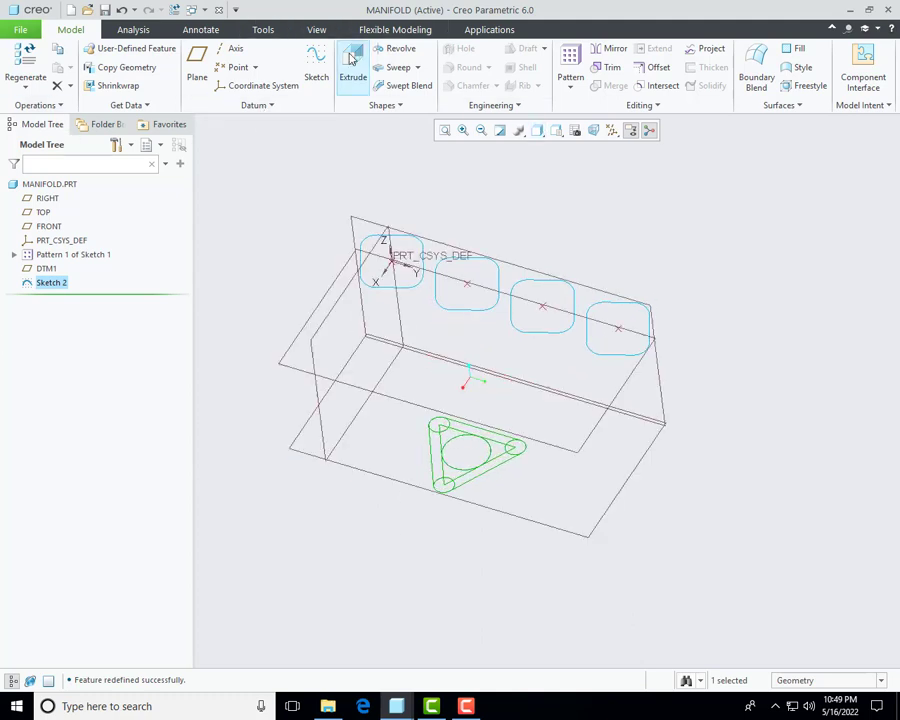
Step: Start a new sketch on the FRONT datum plane, with the RIGHT plane as the Bottom orientation reference
click(316, 62)
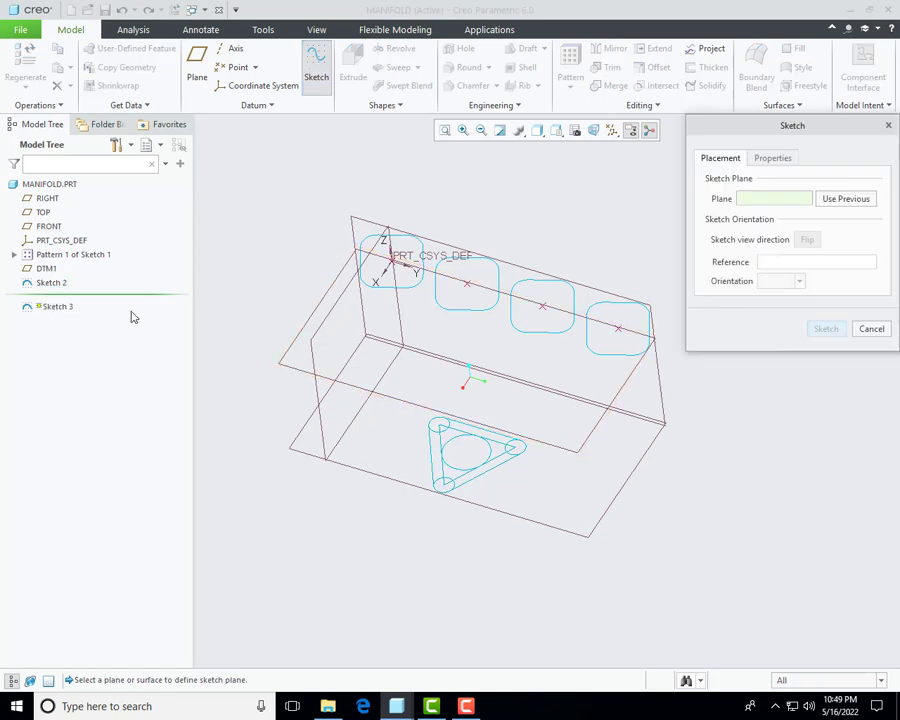
click(292, 372)
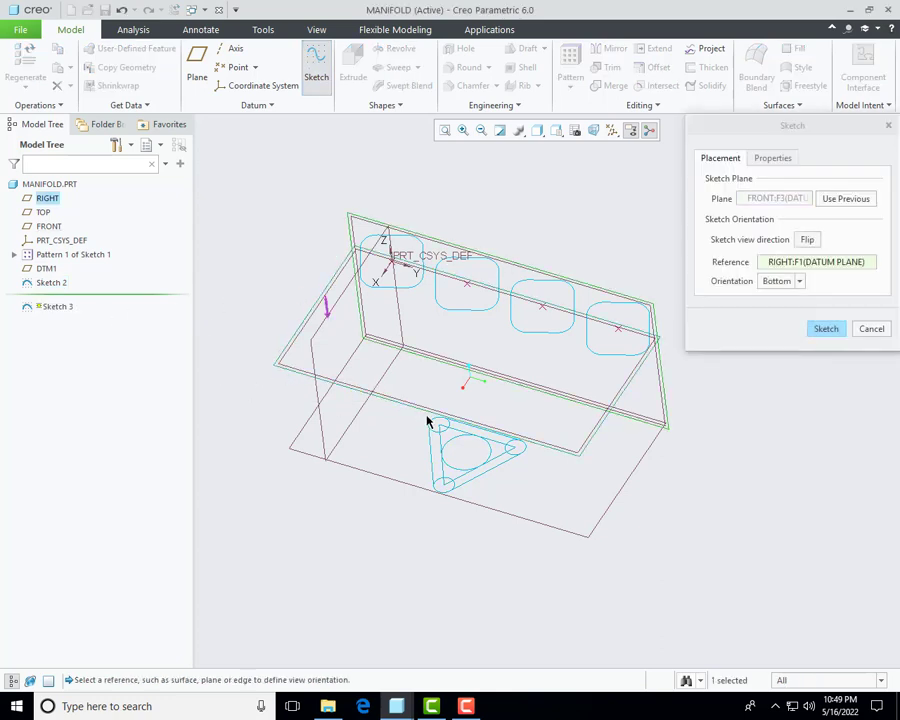
click(826, 330)
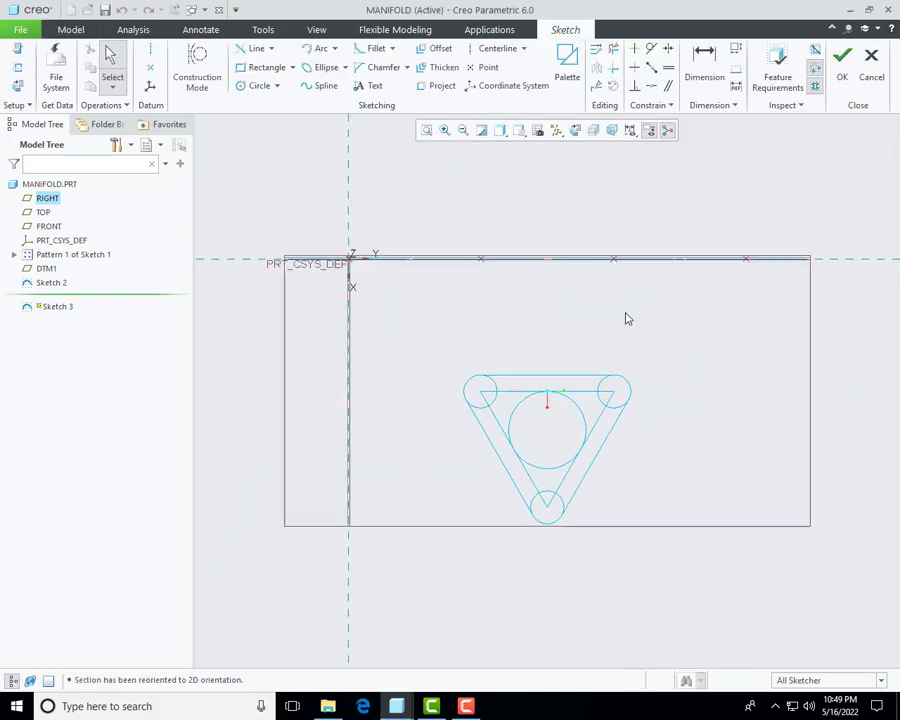
Step: Add the last inlet flange's centre point as a sketch reference and place a vertical centreline through it
click(20, 68)
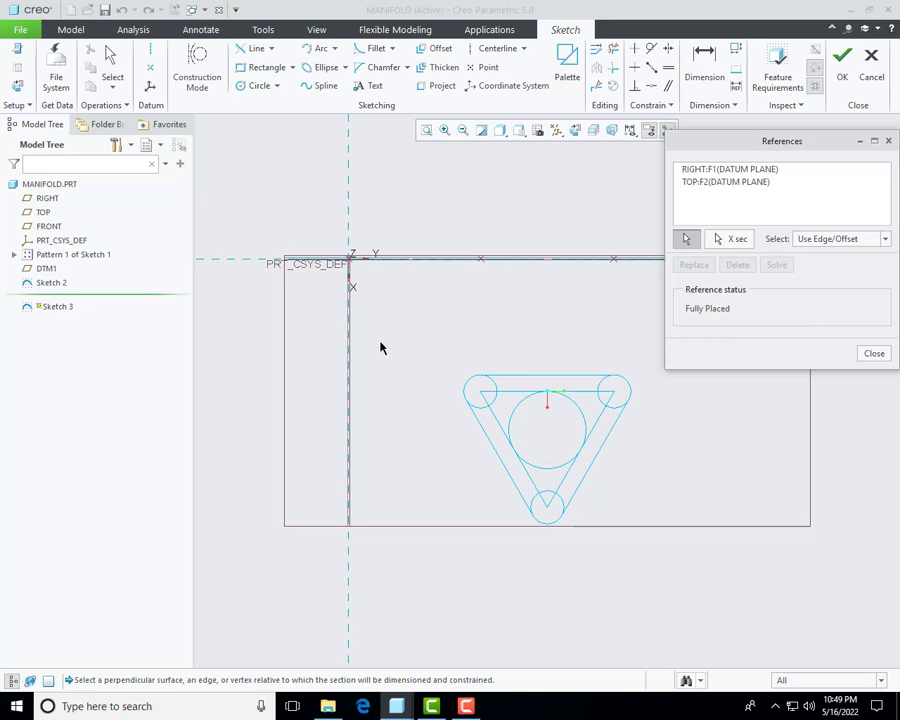
scroll(411, 338, down, 4)
scroll(483, 337, up, 4)
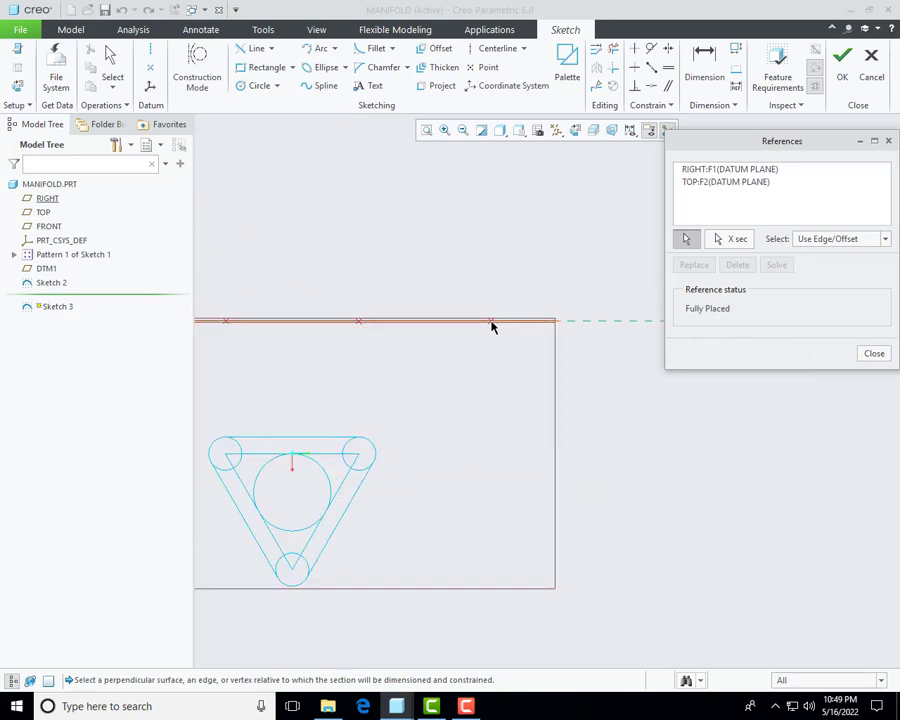
click(491, 321)
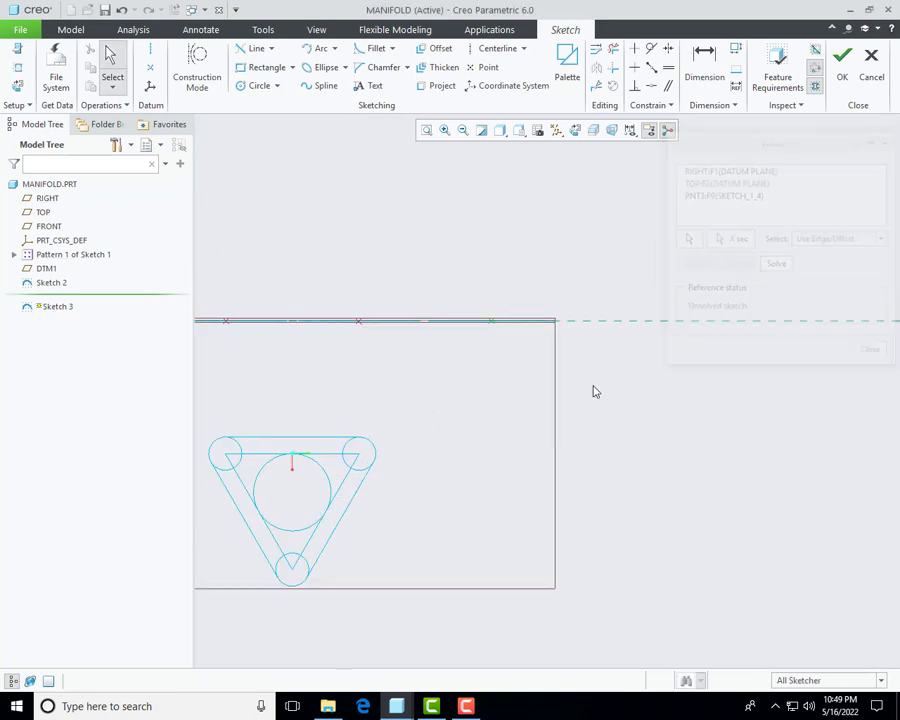
click(480, 52)
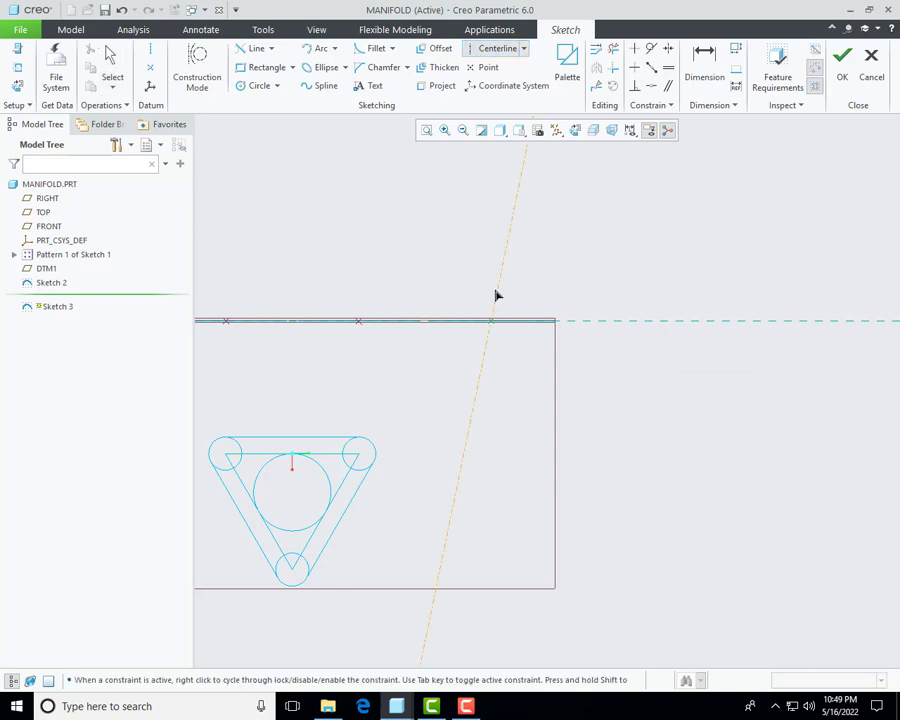
middle_click(480, 311)
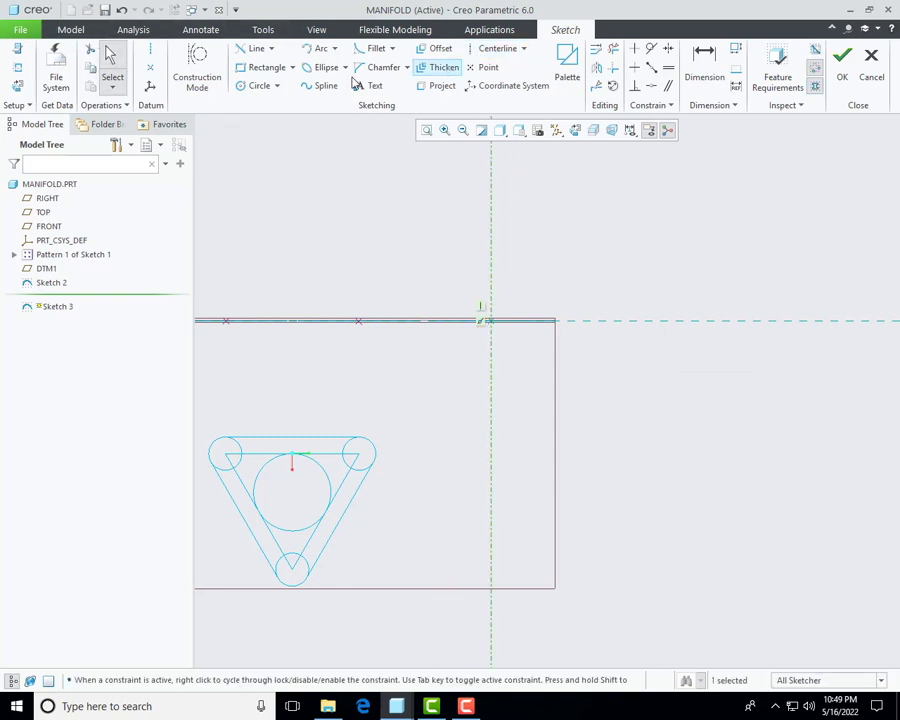
Step: Draw a line about 52 mm long along the centreline, from the last inlet flange's point towards the outlet side
click(256, 49)
click(271, 49)
click(266, 64)
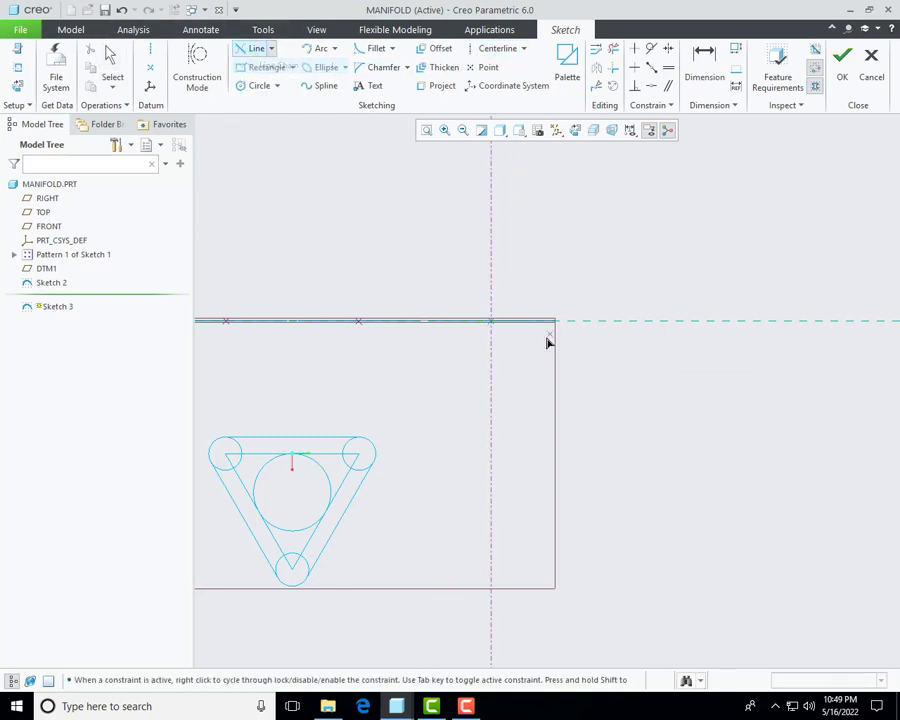
click(491, 325)
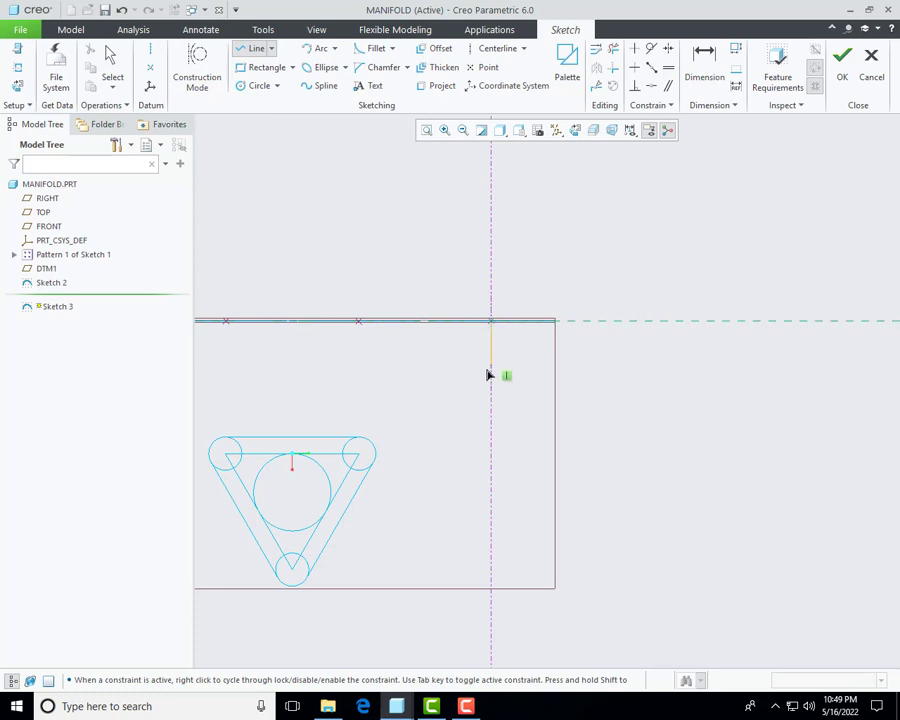
click(490, 380)
middle_click(639, 325)
mouse_move(632, 355)
middle_down()
mouse_move(619, 275)
mouse_move(593, 289)
mouse_move(633, 301)
mouse_move(611, 309)
middle_up()
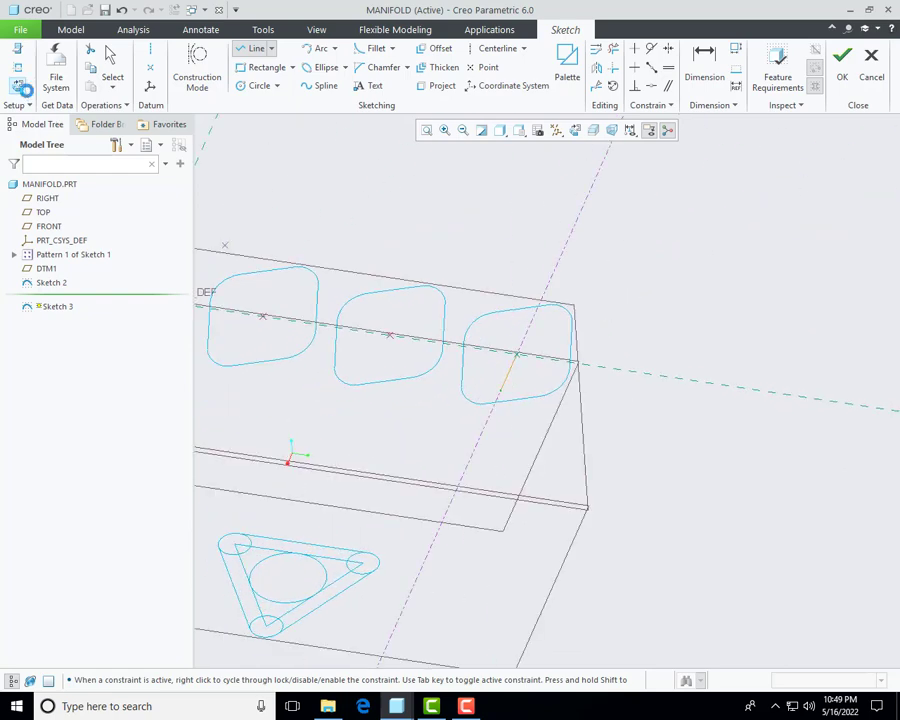
Step: Set the line's length to 50 mm and finish the sketch
click(17, 86)
middle_click(452, 394)
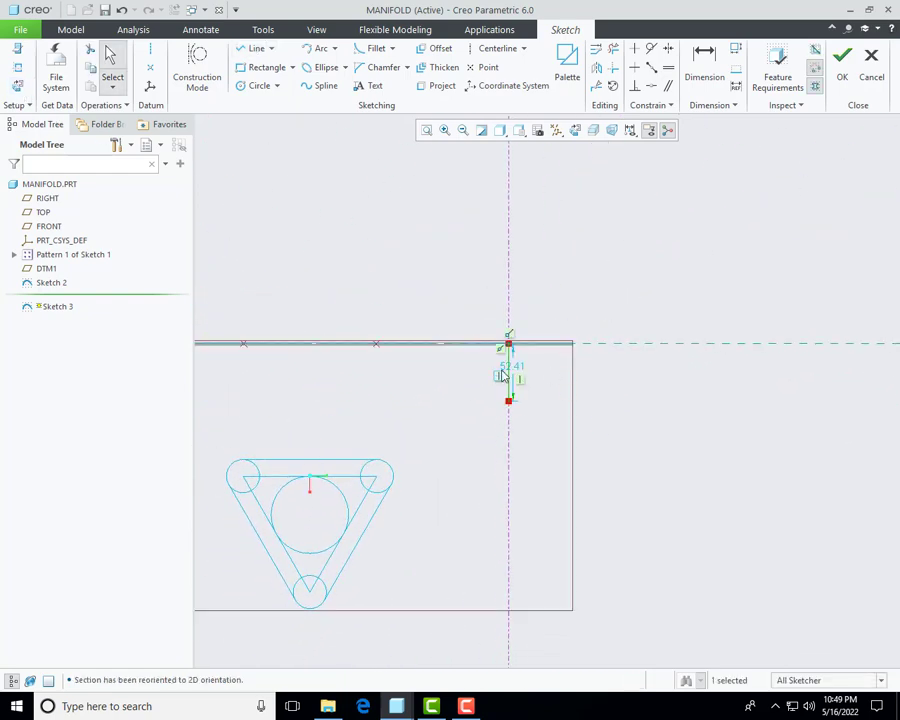
text(50)
key(Return)
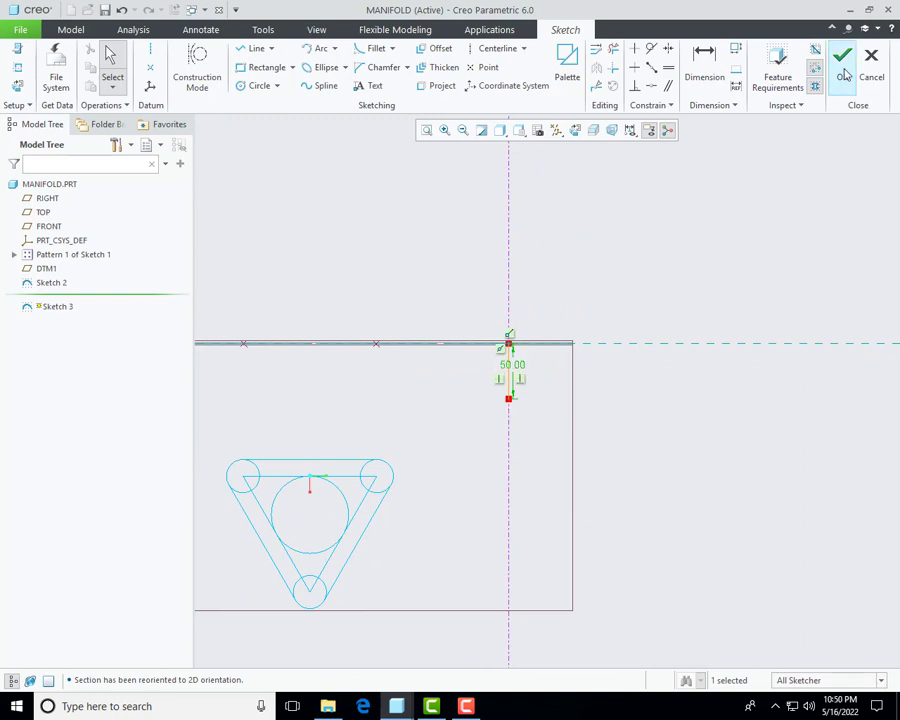
scroll(718, 454, down, 4)
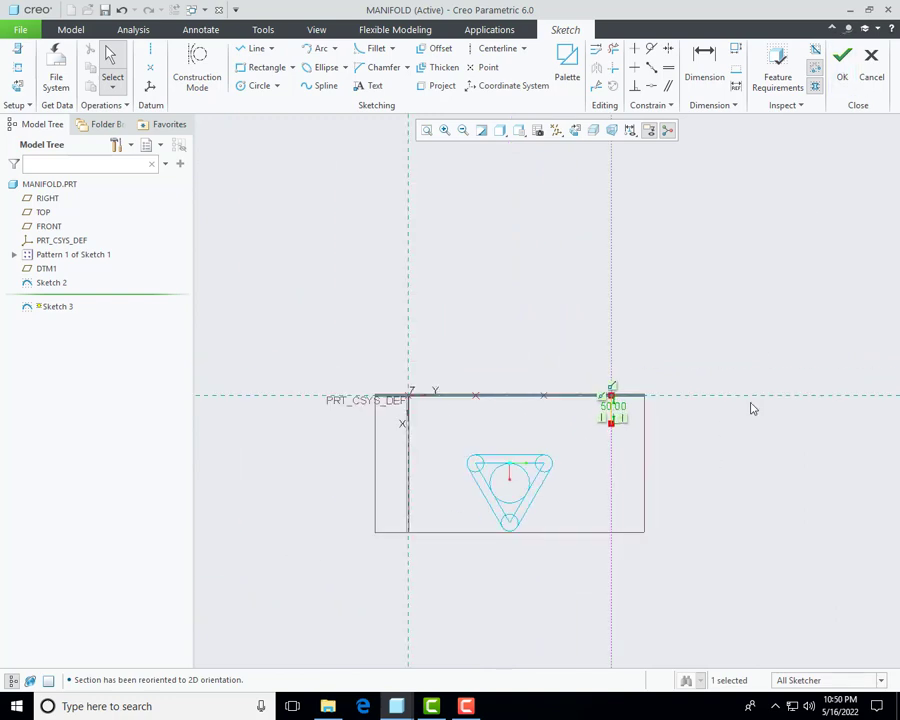
click(840, 70)
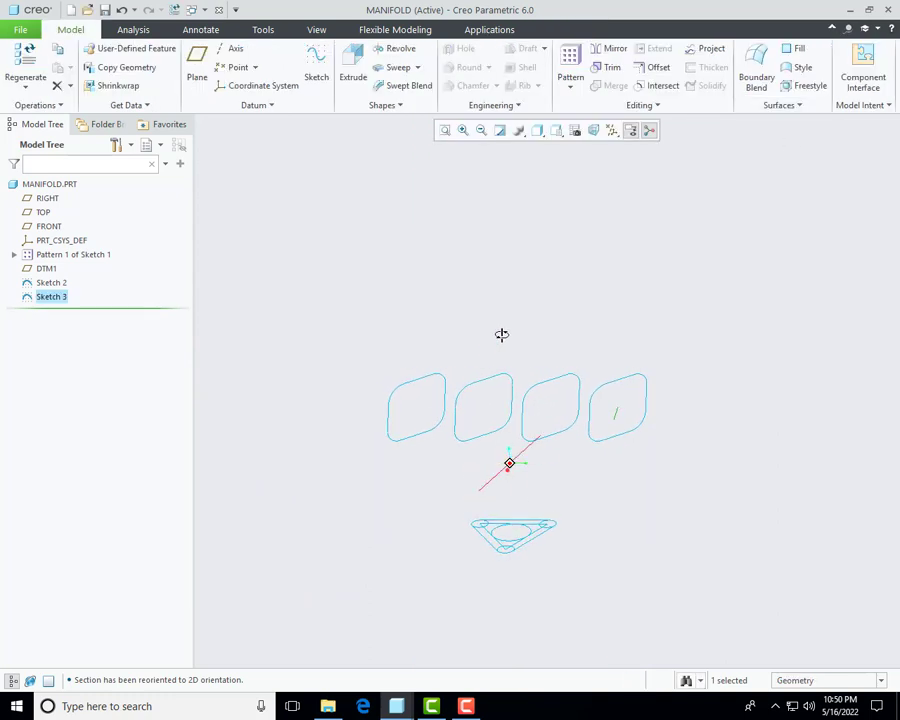
Step: Edit Sketch 2 to add a datum point at the centre of the 70 mm circle, and finish the sketch
mouse_move(569, 539)
middle_down()
mouse_move(565, 525)
mouse_move(555, 579)
mouse_move(512, 587)
mouse_move(538, 574)
mouse_move(538, 597)
mouse_move(477, 555)
mouse_move(514, 577)
mouse_move(518, 556)
middle_up()
right_click(55, 284)
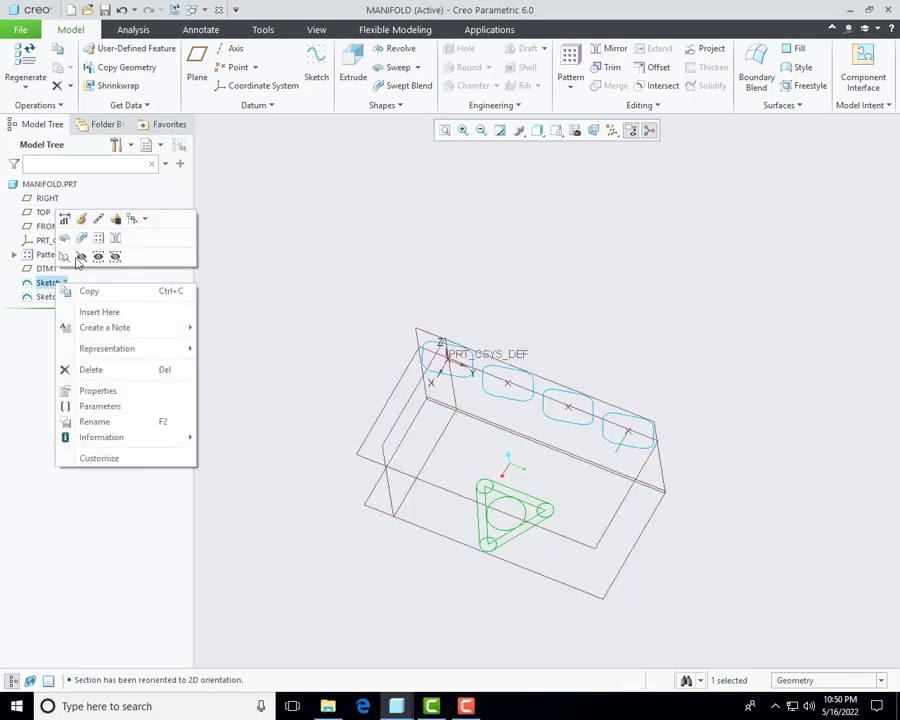
click(82, 217)
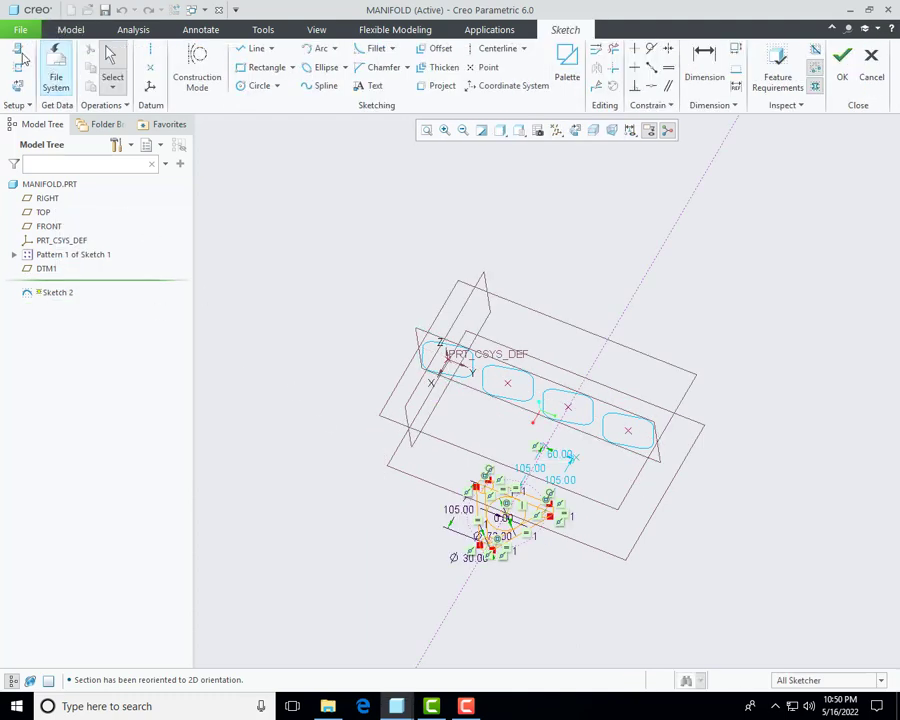
click(17, 86)
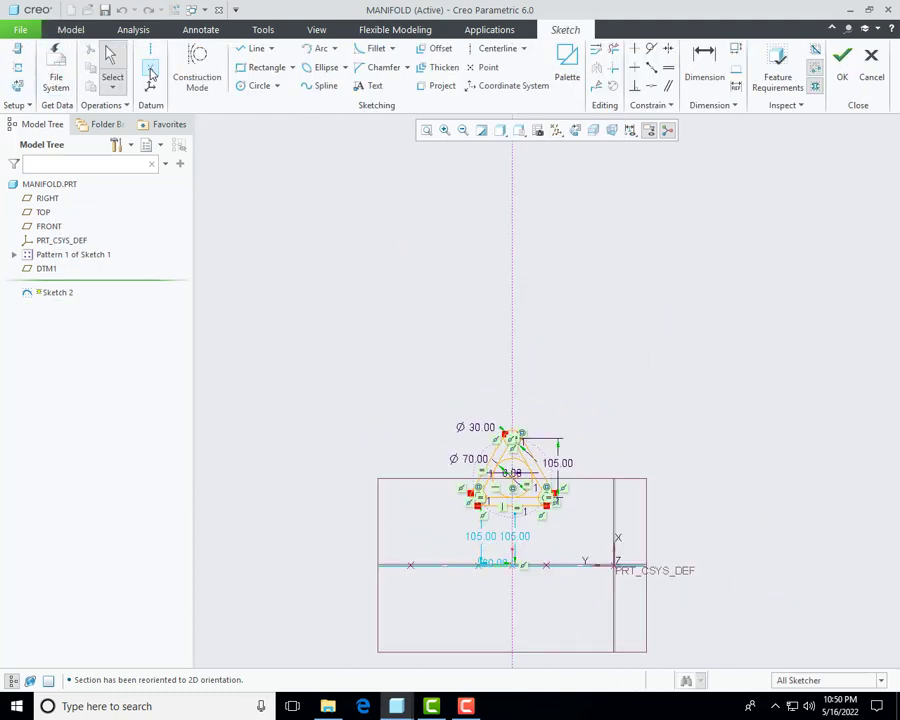
scroll(506, 486, up, 5)
scroll(607, 437, up, 3)
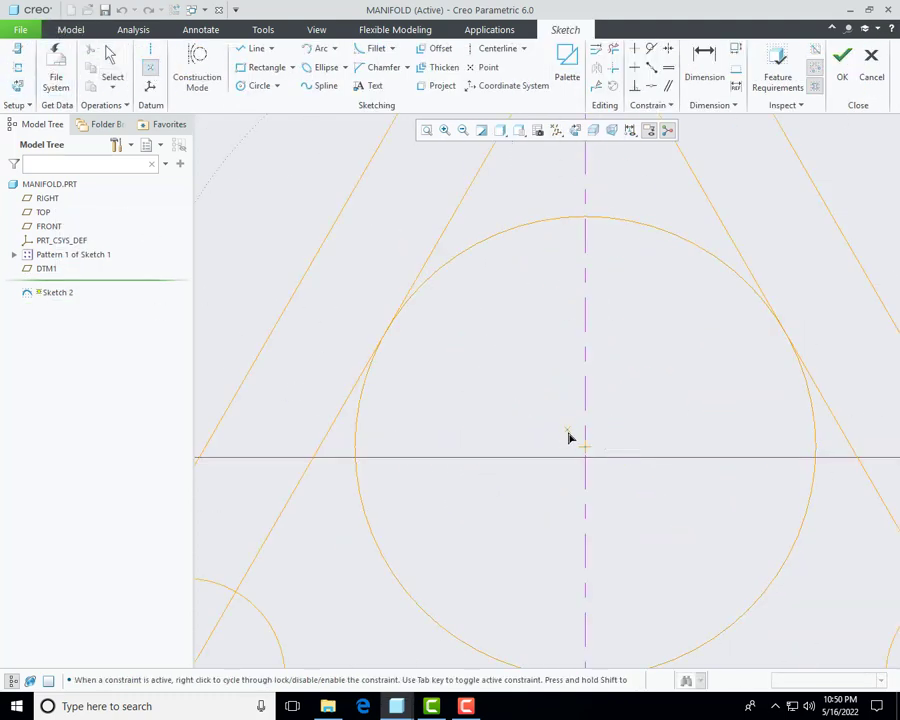
click(449, 386)
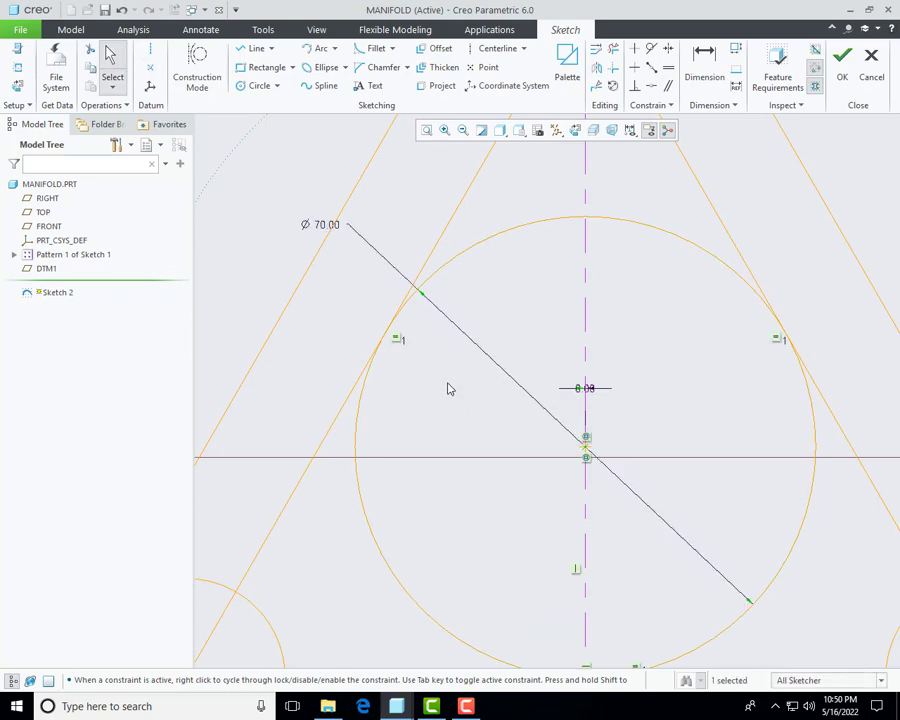
click(842, 58)
Step: Create a datum plane through the outlet circle's centre point, parallel to the RIGHT plane
mouse_move(388, 420)
middle_down()
mouse_move(458, 313)
mouse_move(560, 341)
mouse_move(560, 395)
mouse_move(542, 387)
mouse_move(301, 478)
middle_up()
middle_drag(378, 589, 380, 520)
click(197, 66)
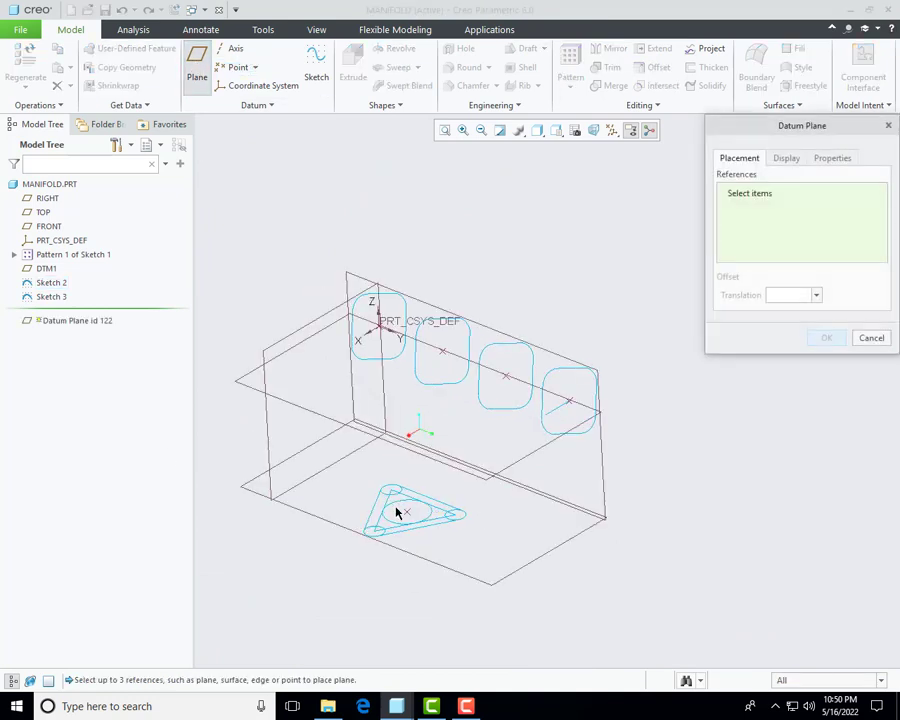
scroll(396, 513, down, 2)
click(416, 520)
scroll(466, 546, up, 2)
mouse_move(466, 546)
middle_down()
mouse_move(436, 536)
mouse_move(452, 544)
mouse_move(502, 451)
middle_up()
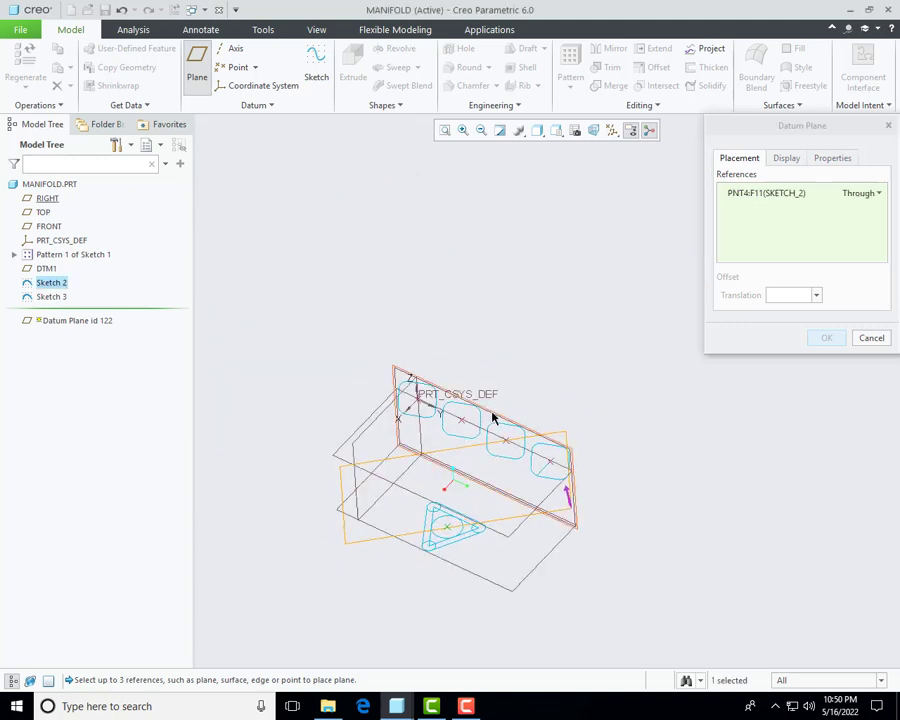
ctrl+click(492, 418)
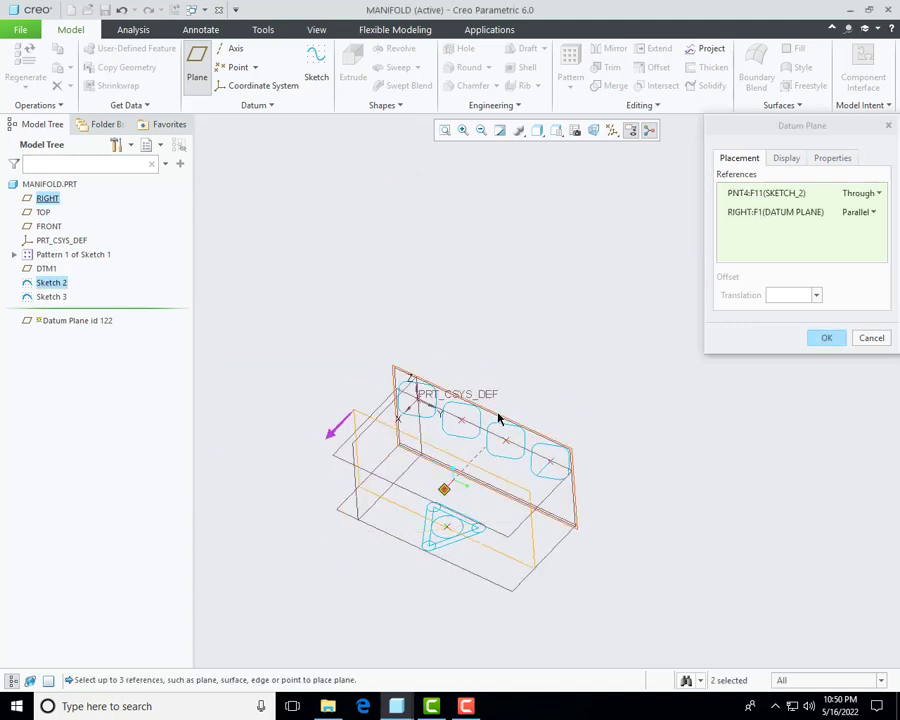
middle_drag(395, 510, 372, 544)
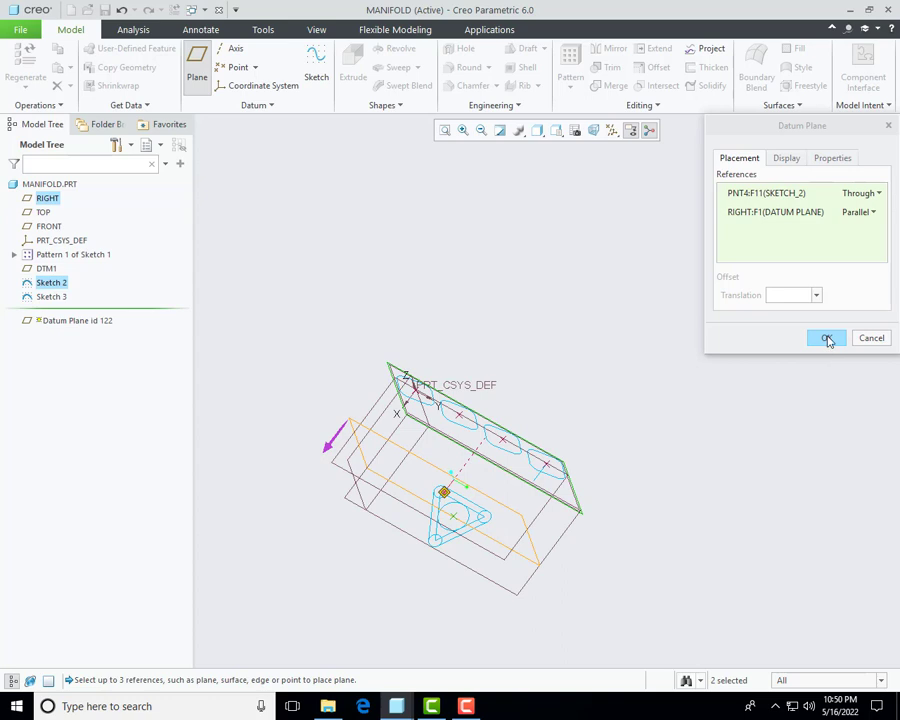
click(826, 339)
Step: Start a sketch on the datum plane through the outlet circle's centre and add that centre point as a reference
click(319, 356)
middle_drag(331, 413, 397, 445)
click(351, 421)
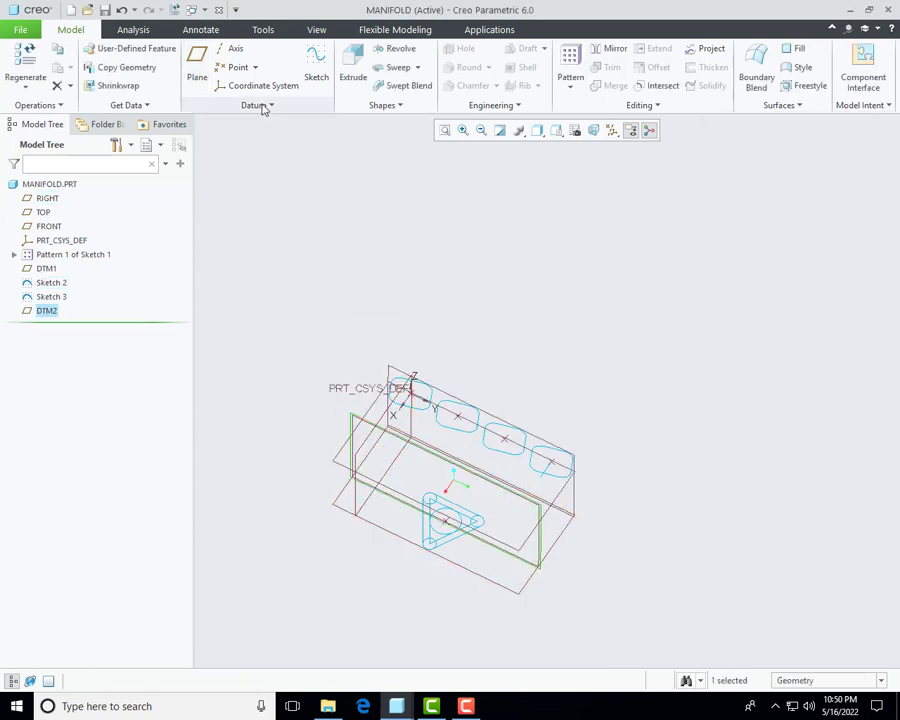
click(318, 66)
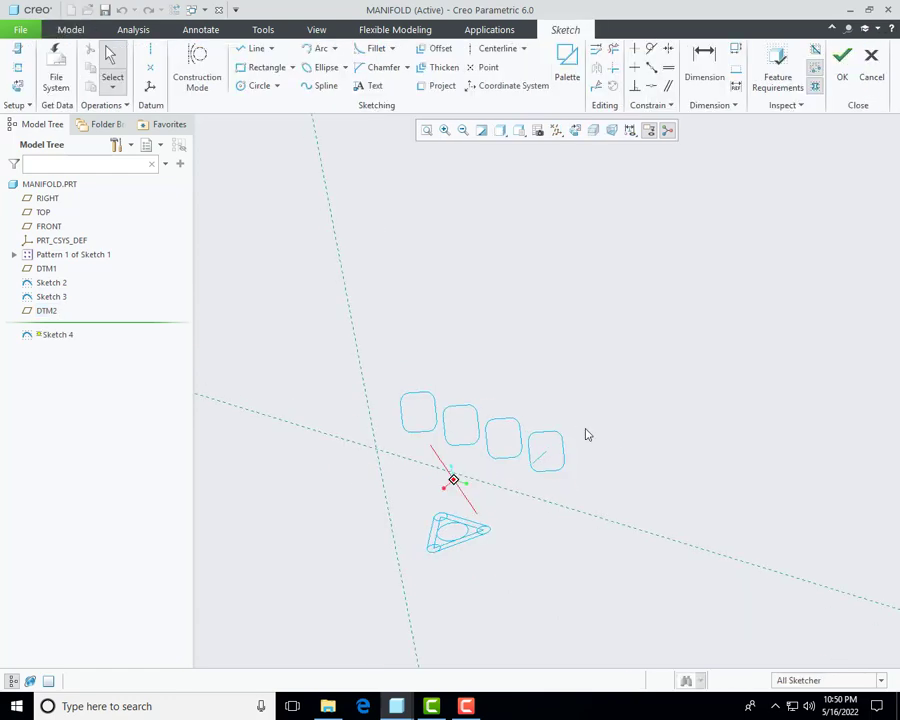
key(ctrl+d)
click(18, 88)
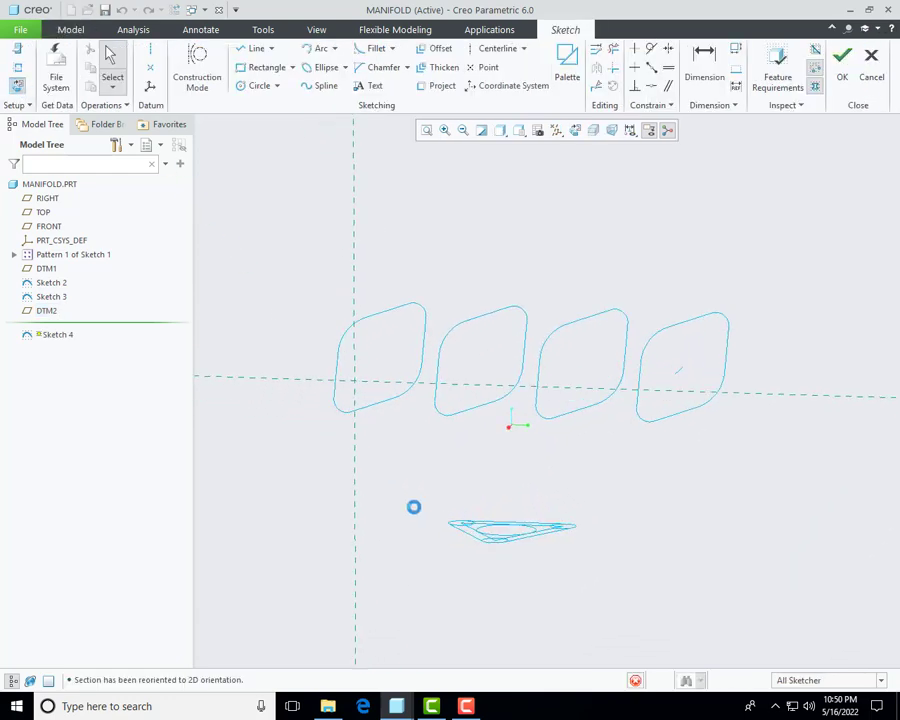
click(20, 69)
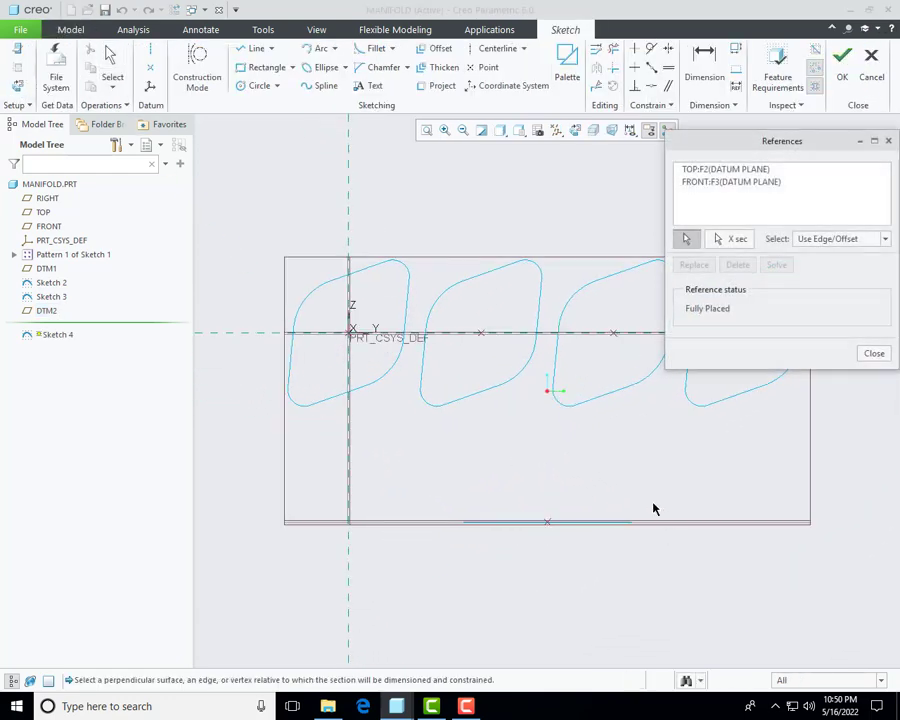
click(547, 524)
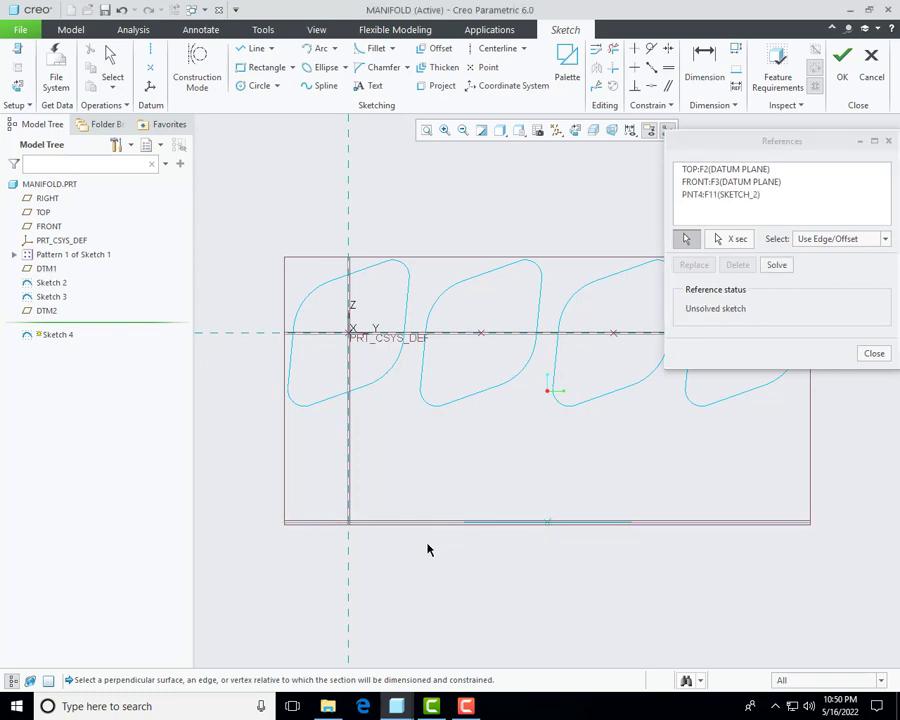
Step: Place a vertical centreline through the outlet flange's centre point
scroll(426, 545, up, 3)
click(493, 48)
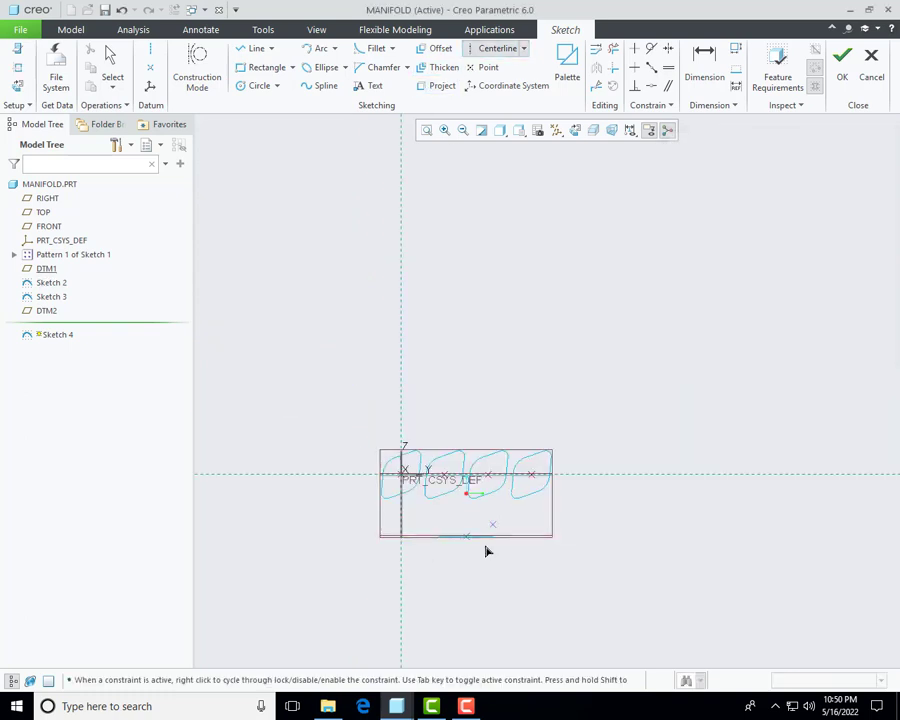
click(469, 546)
click(470, 506)
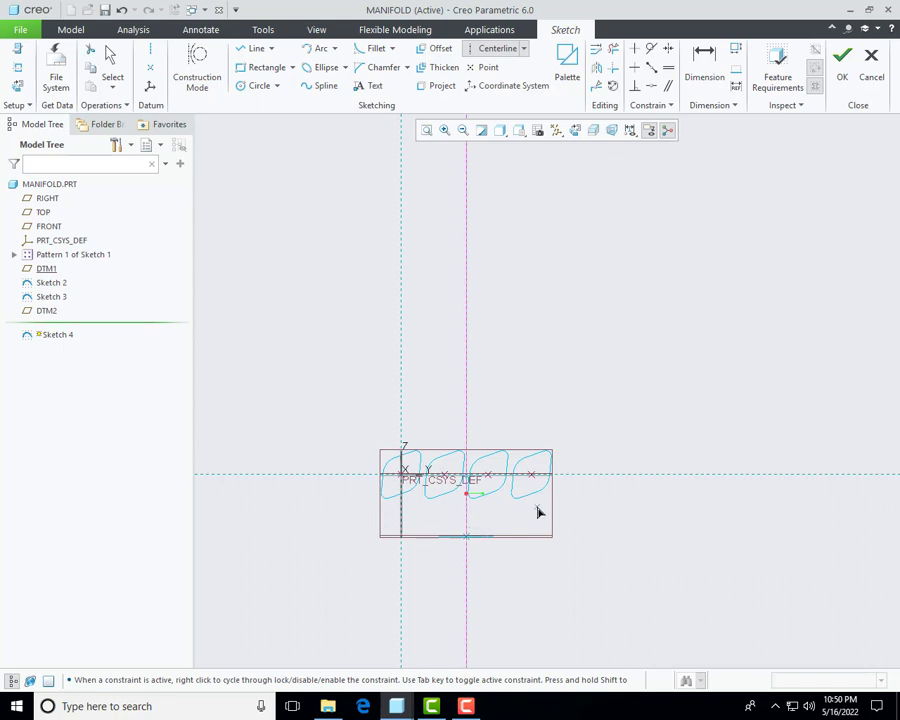
middle_click(536, 510)
Step: Draw a vertical line about 75 mm long from the outlet centre point up along the centreline
click(252, 48)
scroll(483, 543, down, 3)
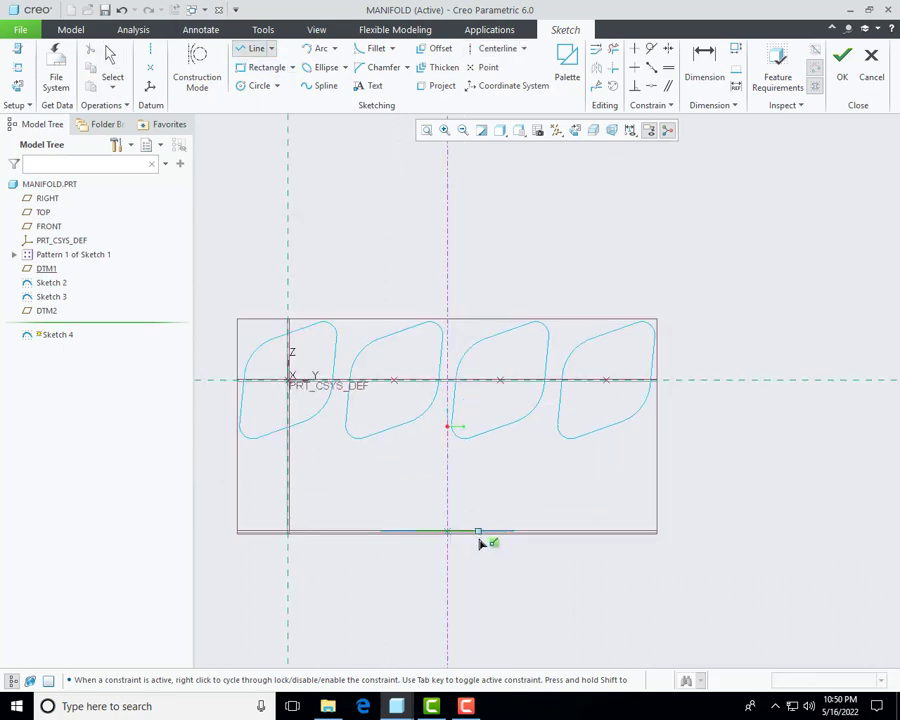
click(449, 535)
click(447, 467)
middle_click(470, 480)
middle_click(562, 500)
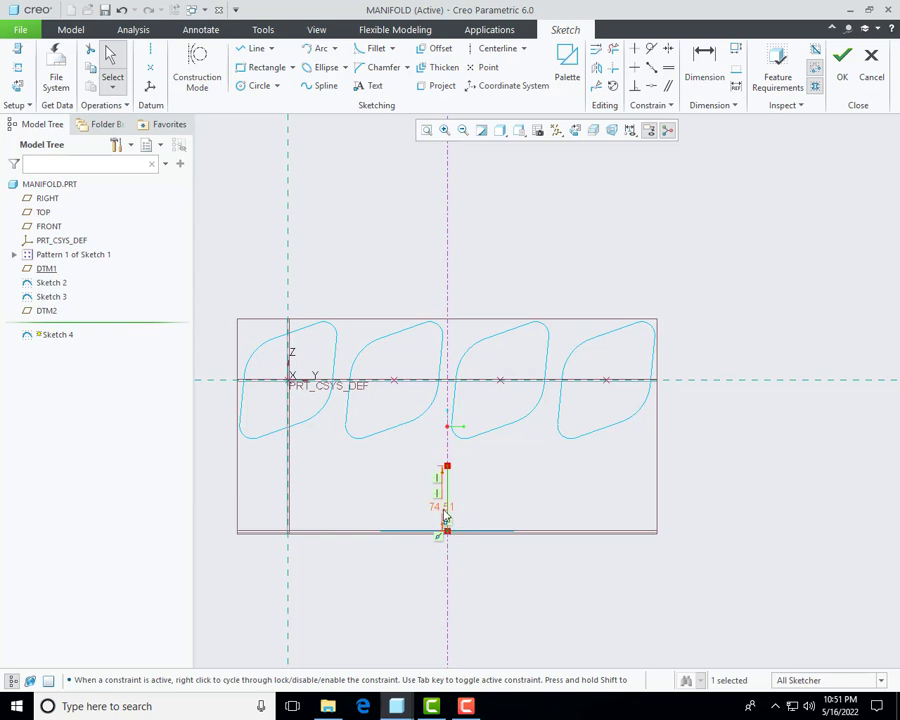
Step: Set the vertical outlet line's length to 112 mm
double_click(446, 512)
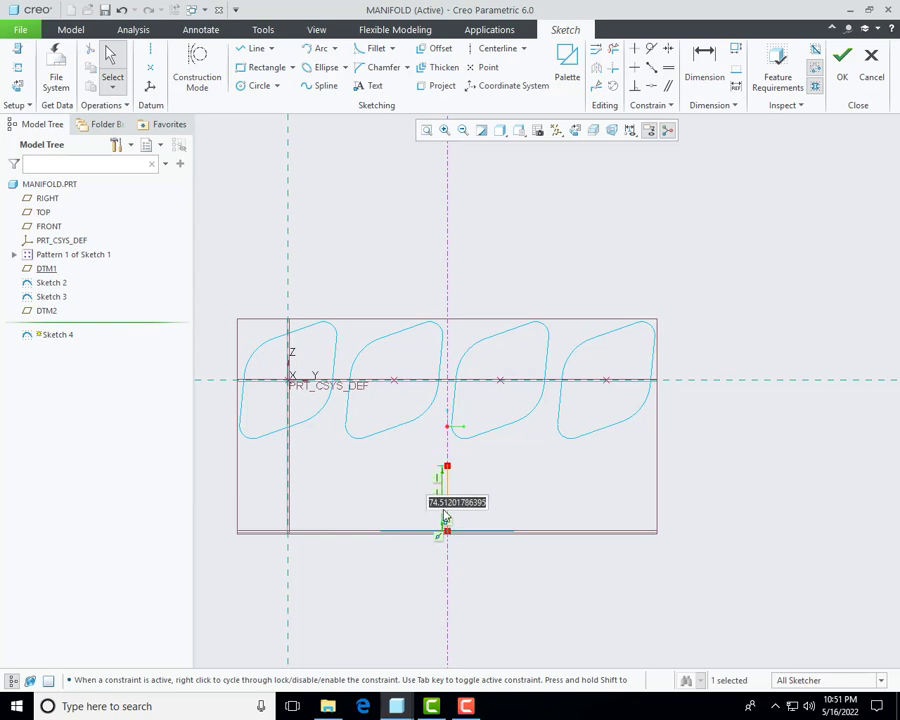
text(11)
key(Return)
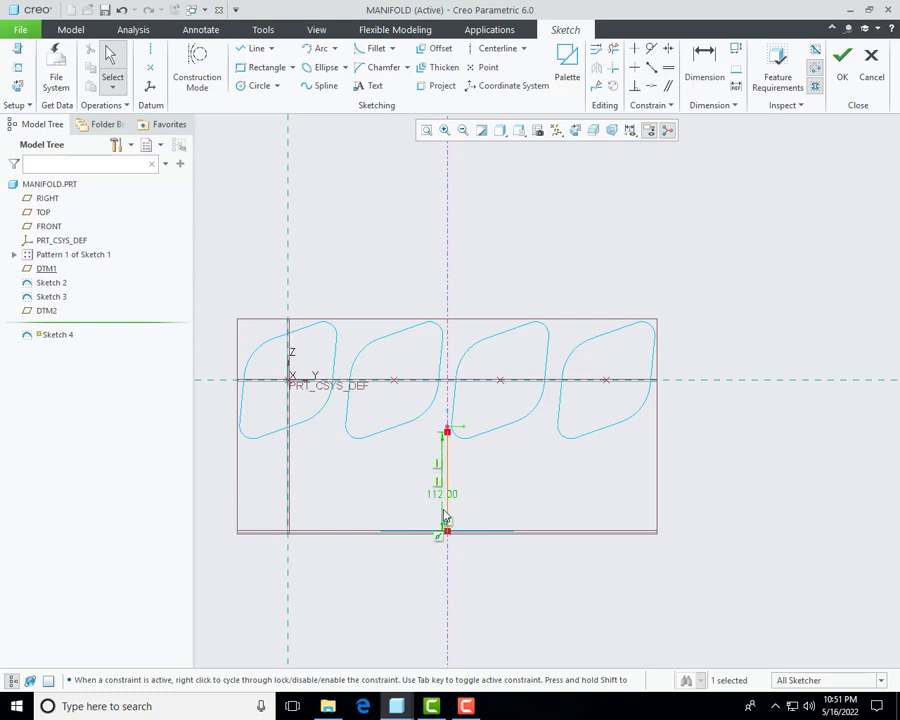
Step: Finish the vertical outlet line sketch and turn off the display of all datum features
click(841, 60)
scroll(566, 422, up, 3)
mouse_move(566, 422)
middle_down()
mouse_move(540, 436)
mouse_move(542, 456)
middle_up()
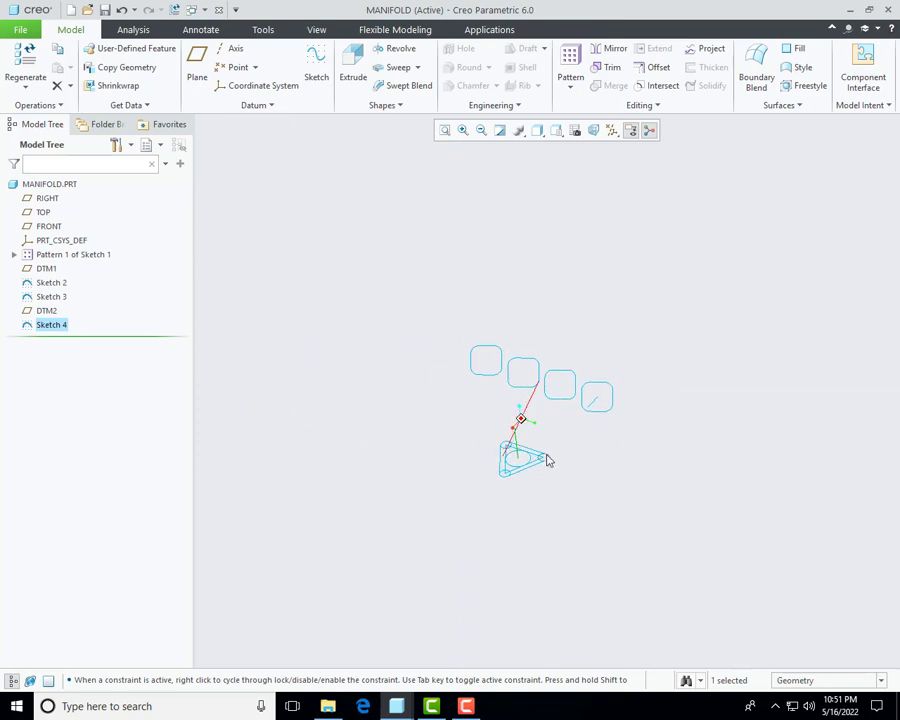
scroll(593, 423, down, 4)
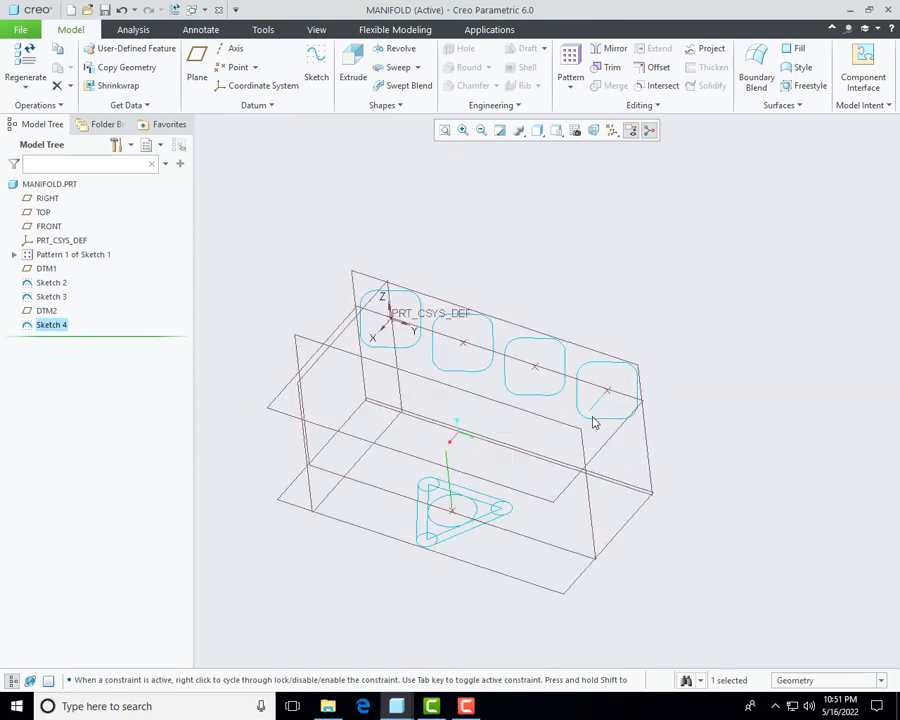
click(612, 130)
click(612, 147)
mouse_move(634, 441)
middle_down()
mouse_move(634, 398)
mouse_move(649, 421)
mouse_move(615, 514)
middle_up()
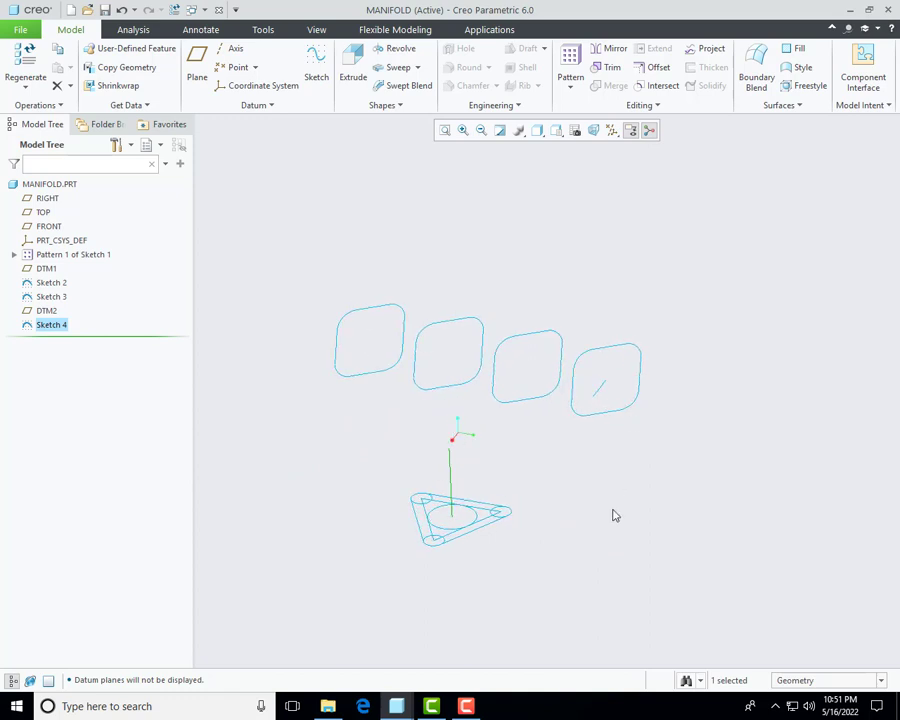
click(615, 514)
mouse_move(456, 436)
middle_down()
mouse_move(457, 463)
mouse_move(460, 400)
middle_up()
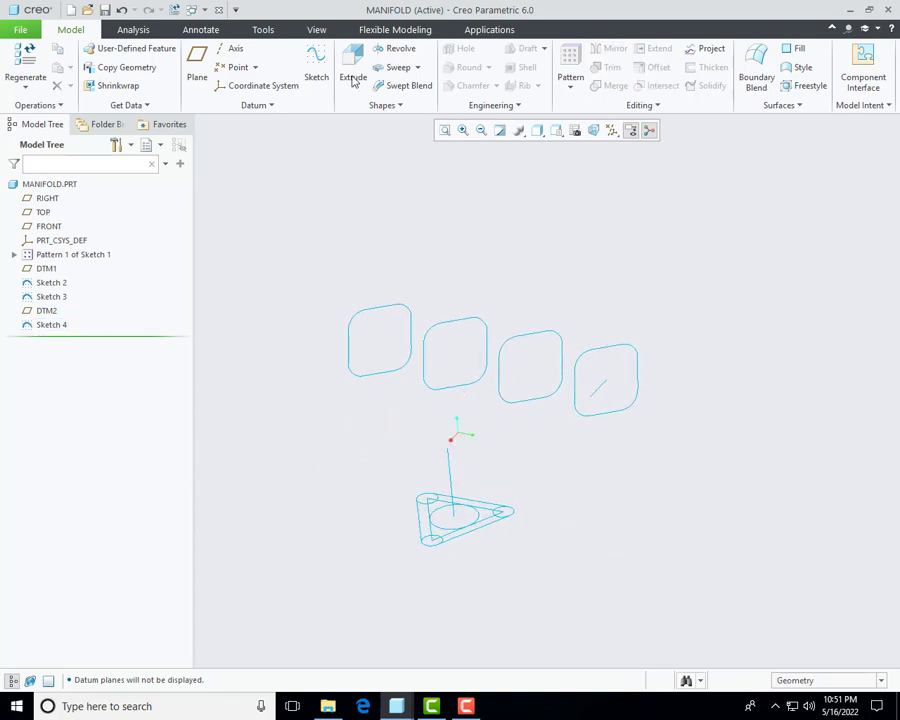
Step: Create a curve through points joining the free end of the last inlet's guide line to the upper end of the vertical outlet line
click(258, 105)
mouse_move(226, 125)
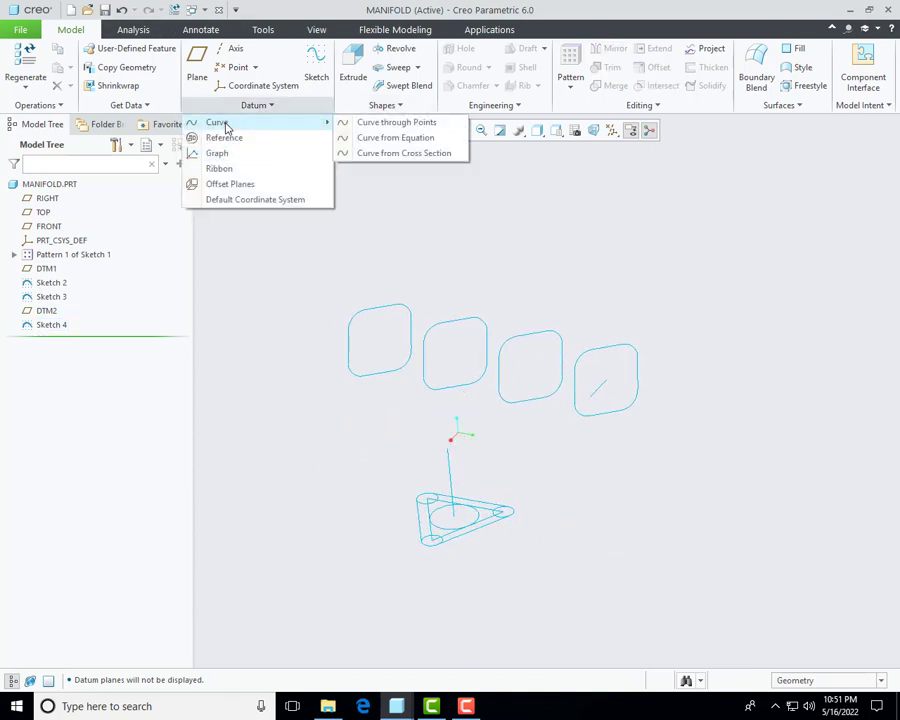
click(393, 123)
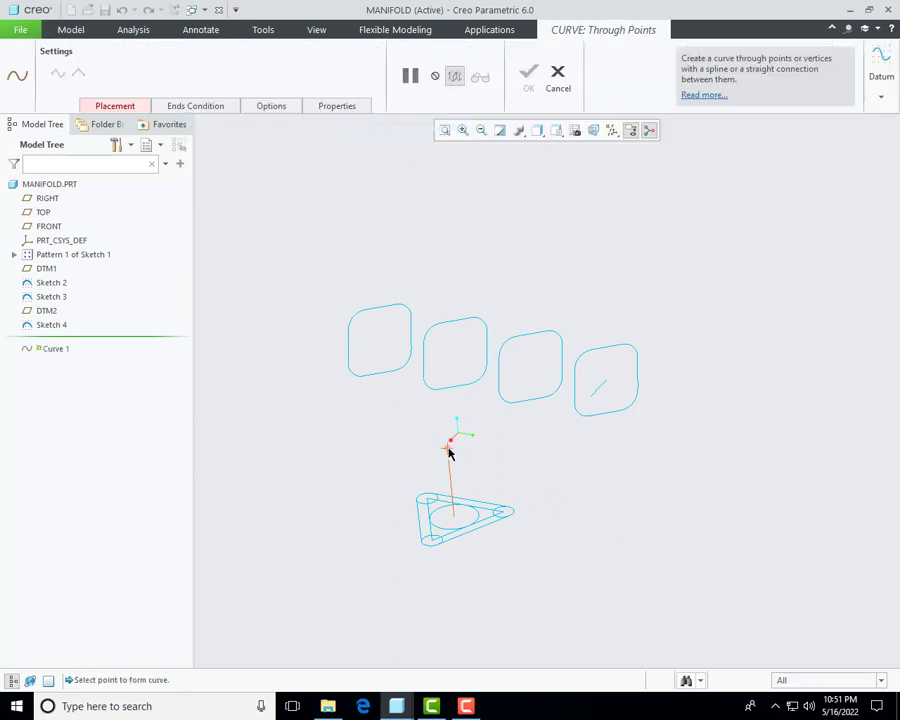
click(592, 400)
click(447, 447)
mouse_move(428, 368)
middle_down()
mouse_move(444, 436)
mouse_move(481, 372)
mouse_move(520, 392)
middle_up()
click(528, 80)
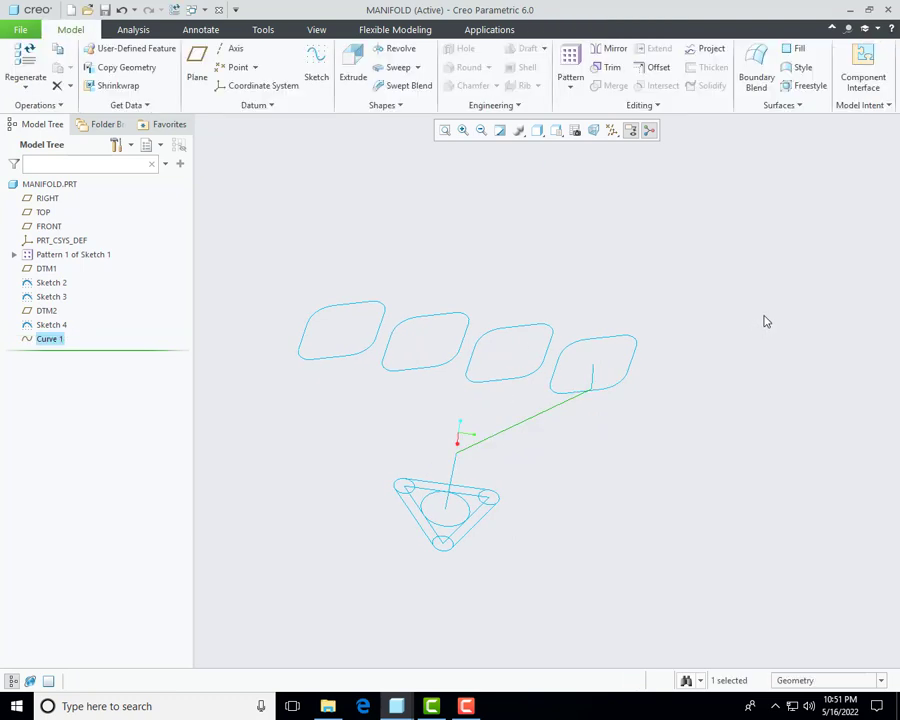
Step: Place a datum point on the vertical outlet line and switch its offset type to Real
mouse_move(601, 446)
middle_down()
mouse_move(556, 380)
mouse_move(566, 438)
mouse_move(558, 396)
mouse_move(577, 408)
mouse_move(579, 436)
mouse_move(603, 396)
middle_up()
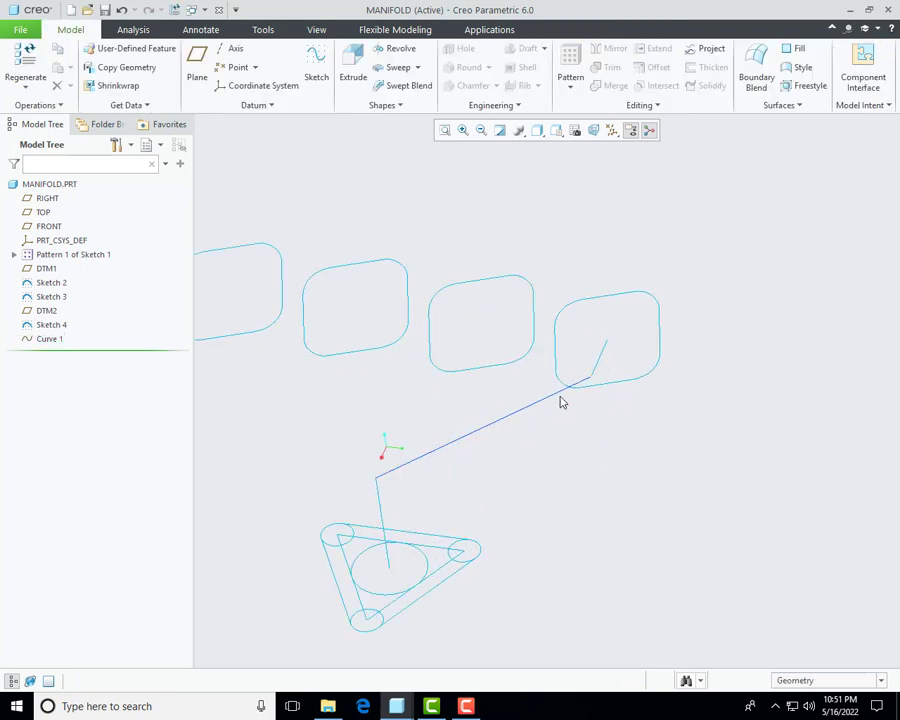
middle_drag(344, 474, 400, 470)
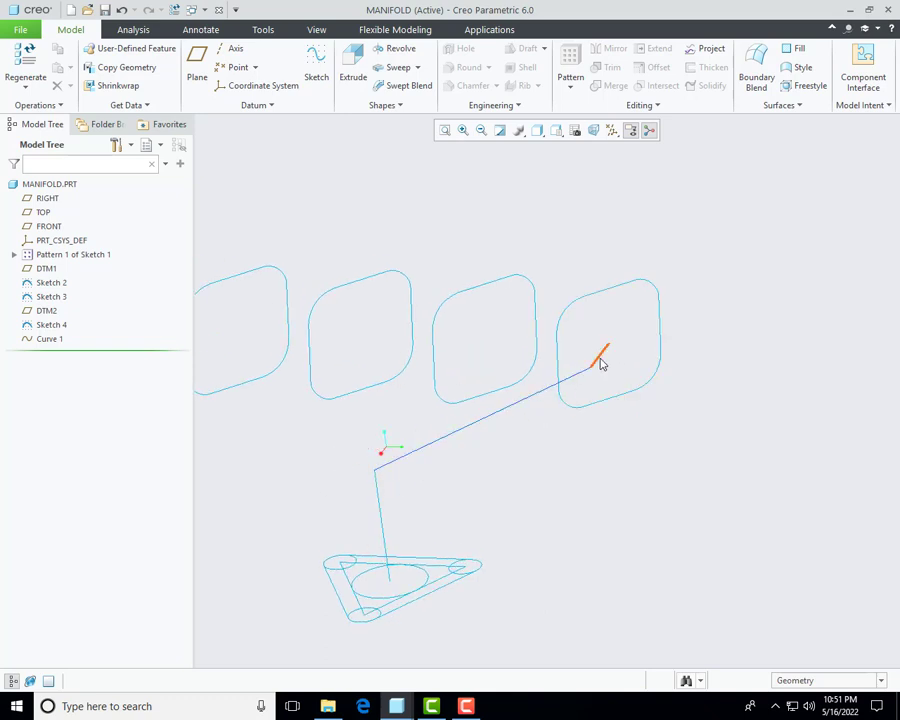
middle_drag(572, 377, 573, 407)
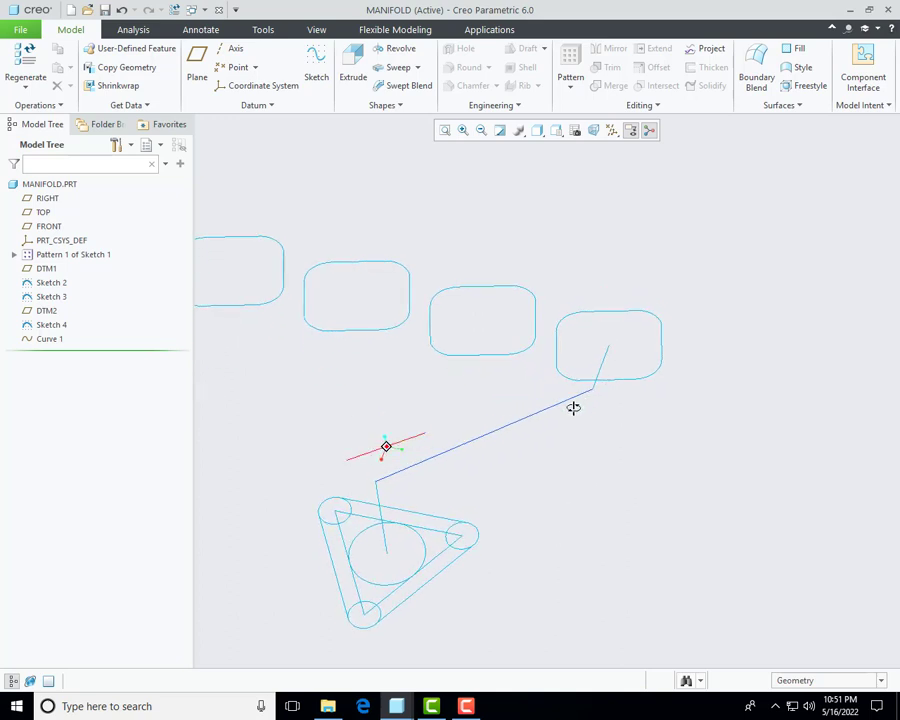
click(238, 70)
middle_drag(418, 532, 386, 507)
click(373, 494)
mouse_move(518, 530)
middle_down()
mouse_move(500, 546)
mouse_move(515, 530)
middle_up()
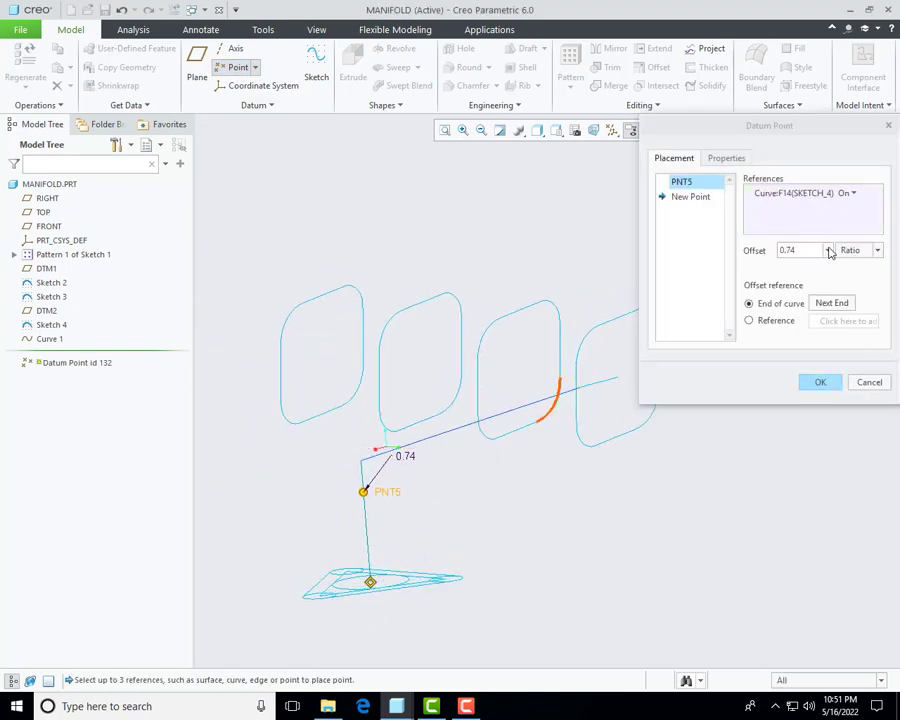
drag(800, 134, 730, 145)
double_click(755, 263)
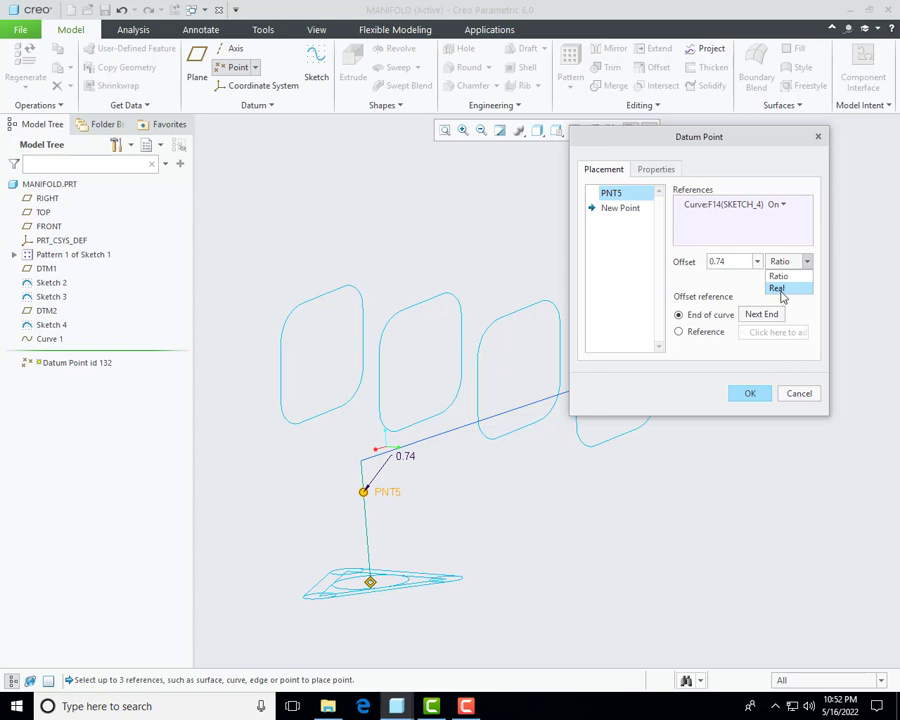
click(780, 290)
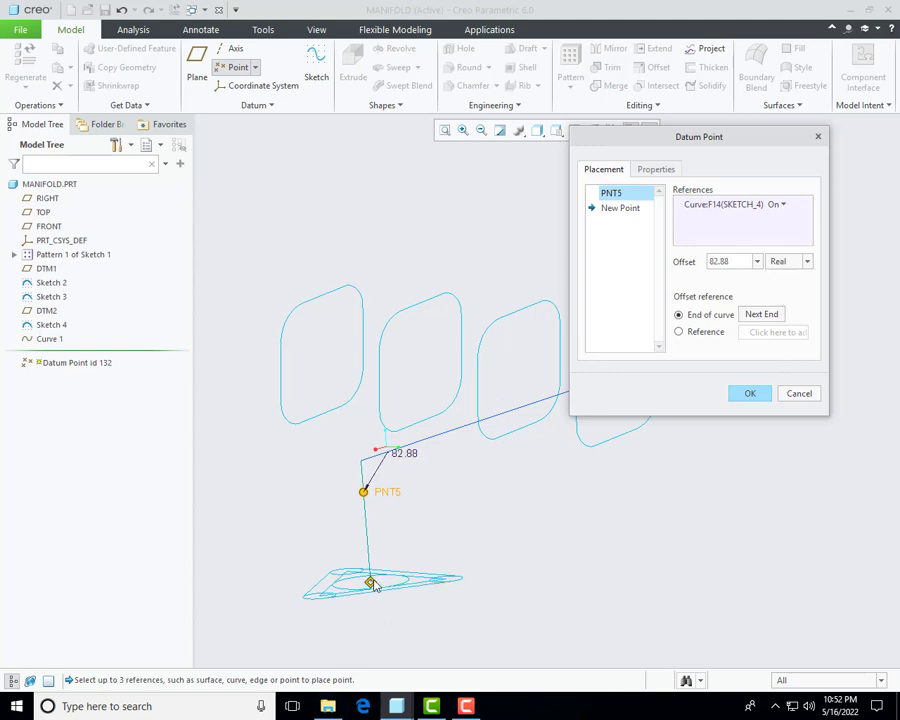
Step: Reference the datum point's offset from the vertical line's upper end and set it to 80
scroll(370, 582, down, 3)
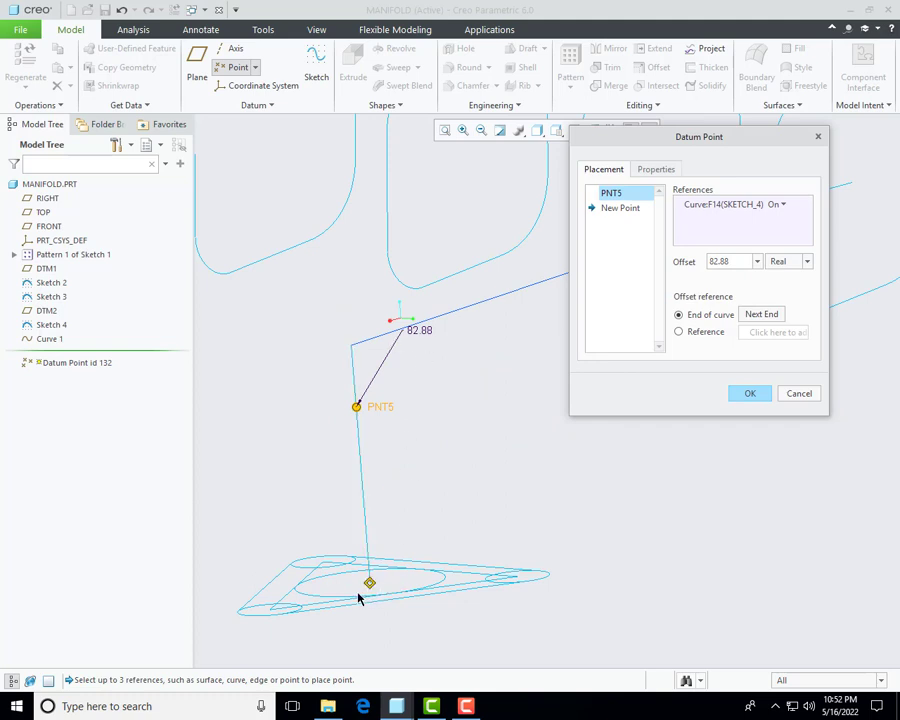
click(762, 315)
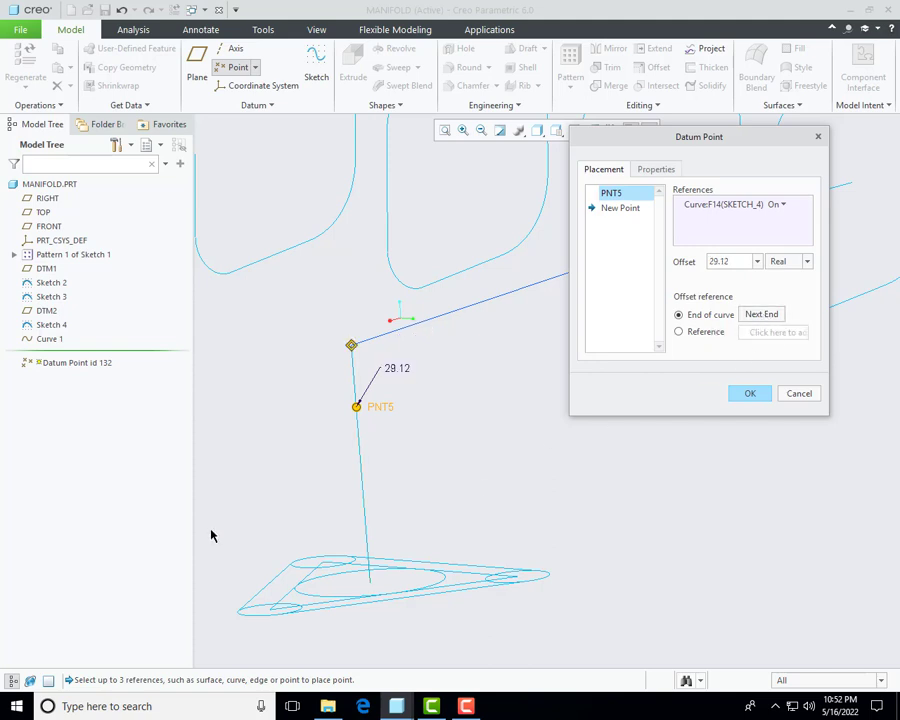
double_click(403, 369)
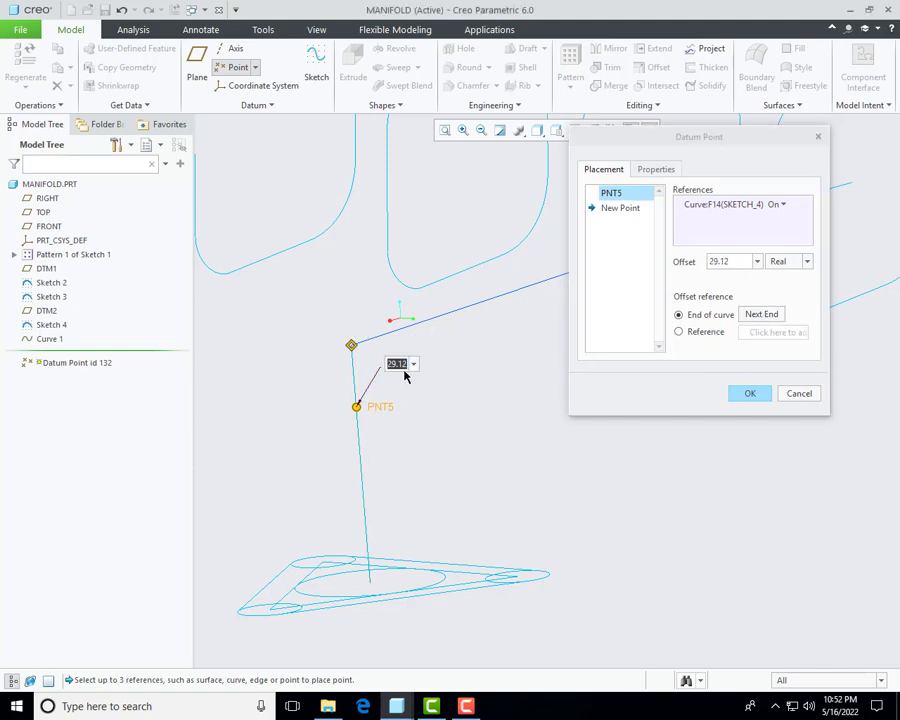
text(80)
key(Return)
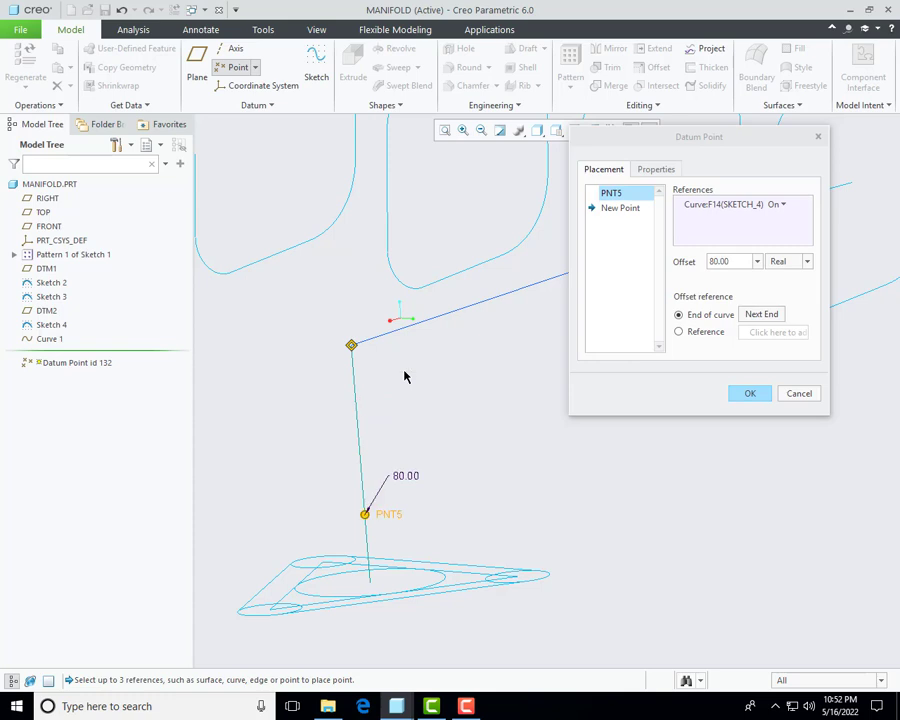
middle_drag(395, 425, 348, 378)
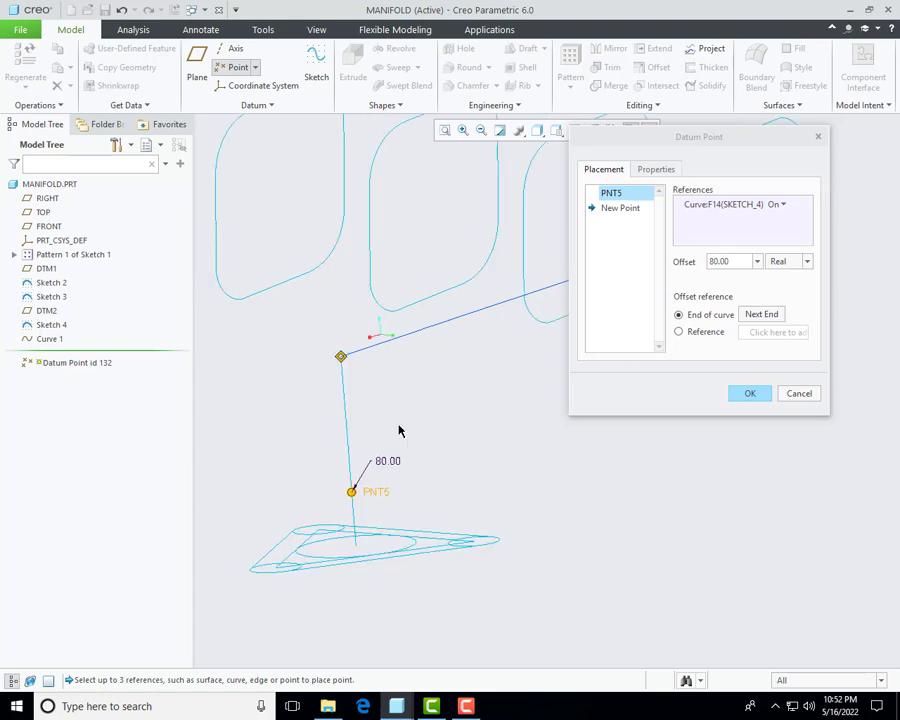
Step: Add a second datum point on the connecting curve, offset 80 from its junction with the vertical line, and finish the datum points
click(618, 208)
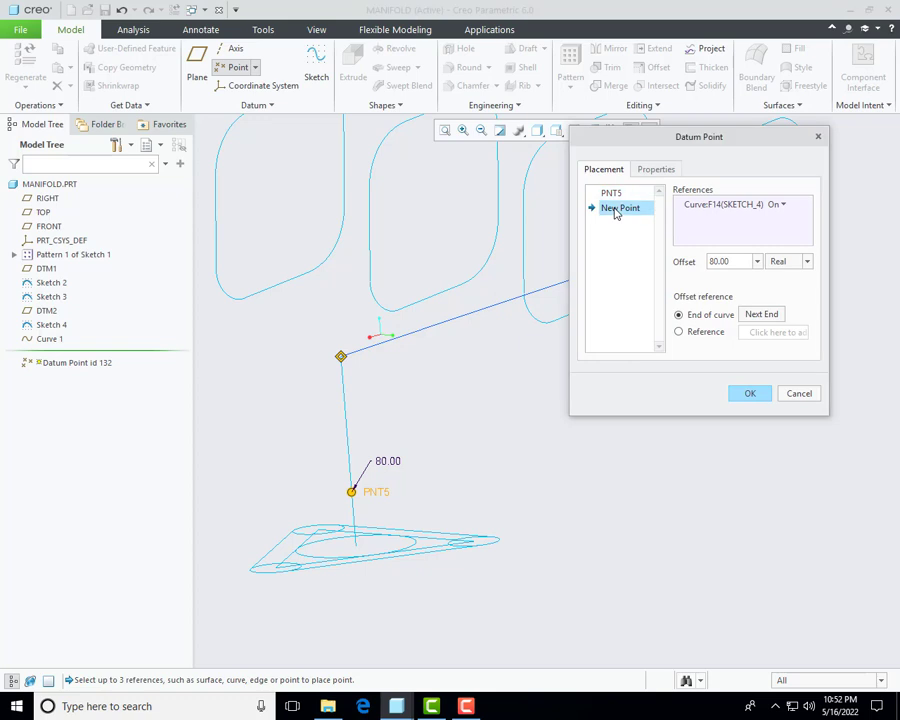
click(410, 334)
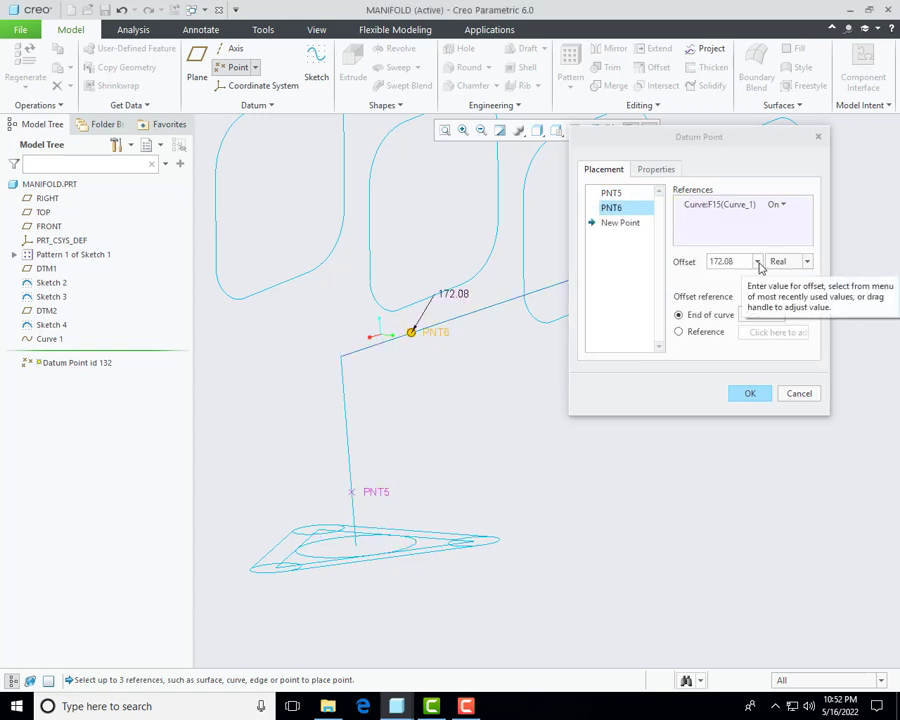
scroll(391, 443, up, 3)
scroll(470, 362, down, 4)
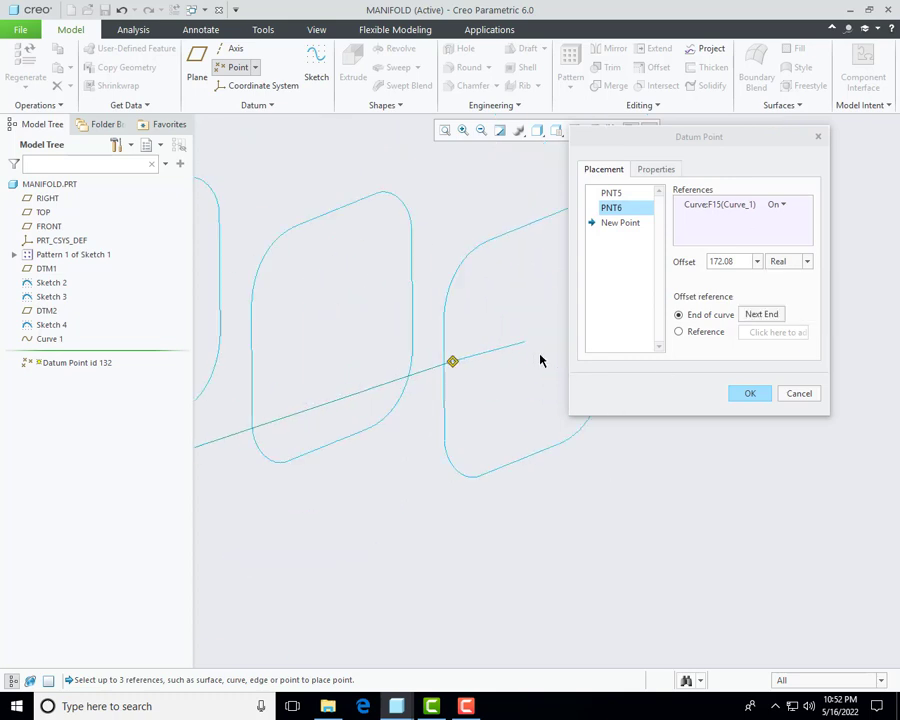
click(770, 317)
scroll(424, 364, up, 3)
scroll(352, 388, down, 3)
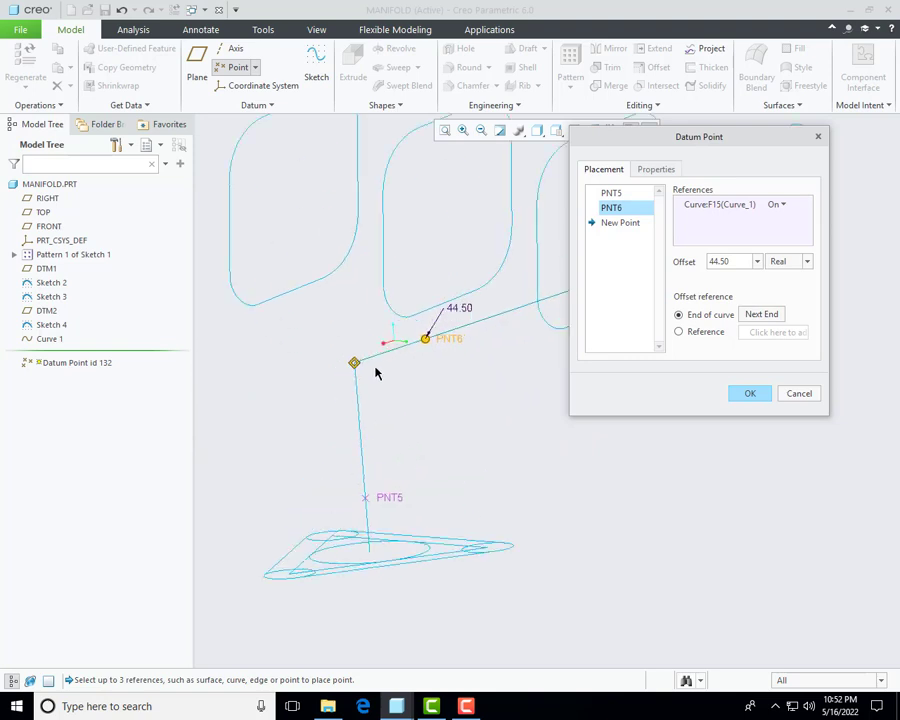
double_click(459, 308)
text(80)
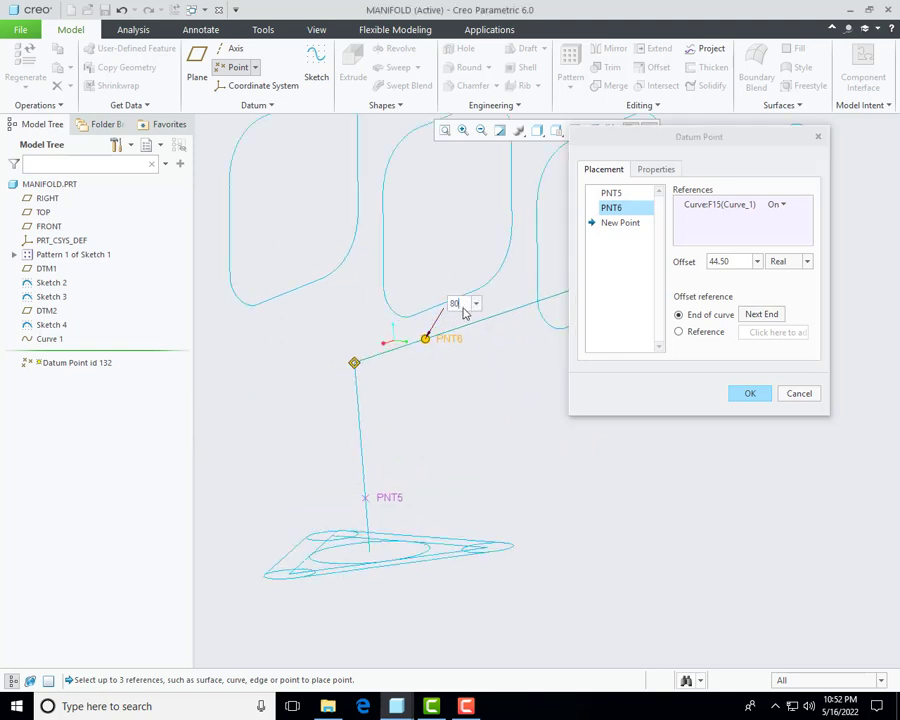
key(Return)
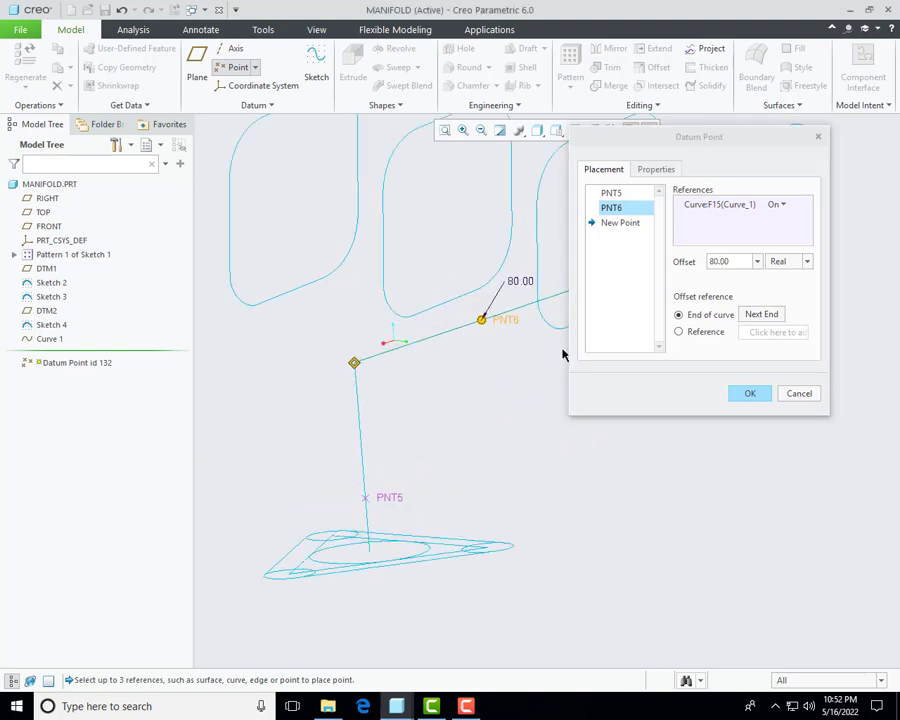
click(745, 394)
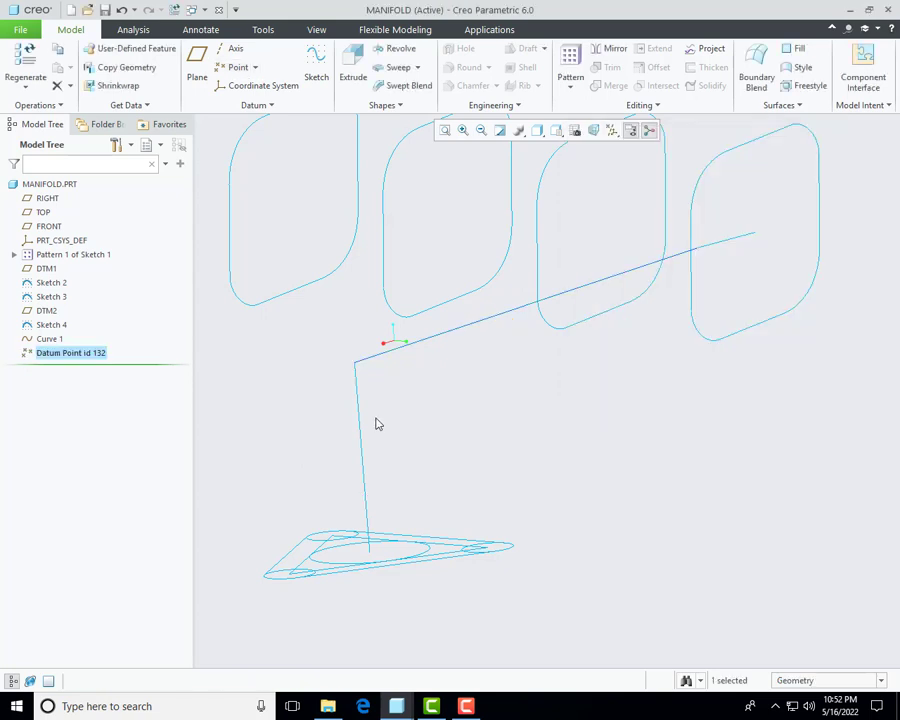
Step: Turn on the display of datum points
click(613, 131)
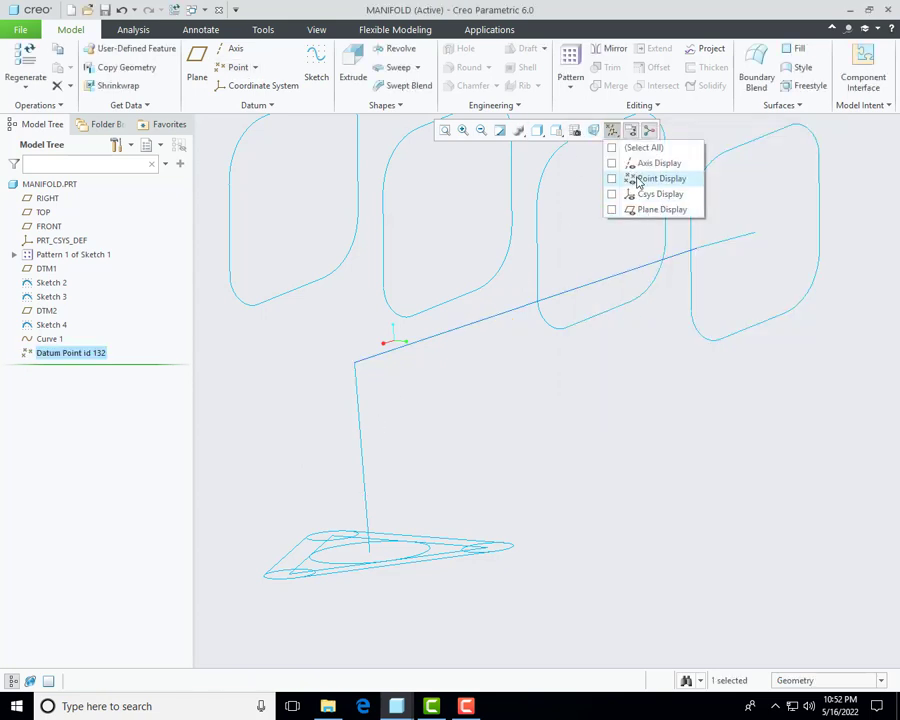
click(634, 178)
mouse_move(492, 445)
middle_down()
mouse_move(514, 410)
mouse_move(287, 404)
middle_up()
click(470, 584)
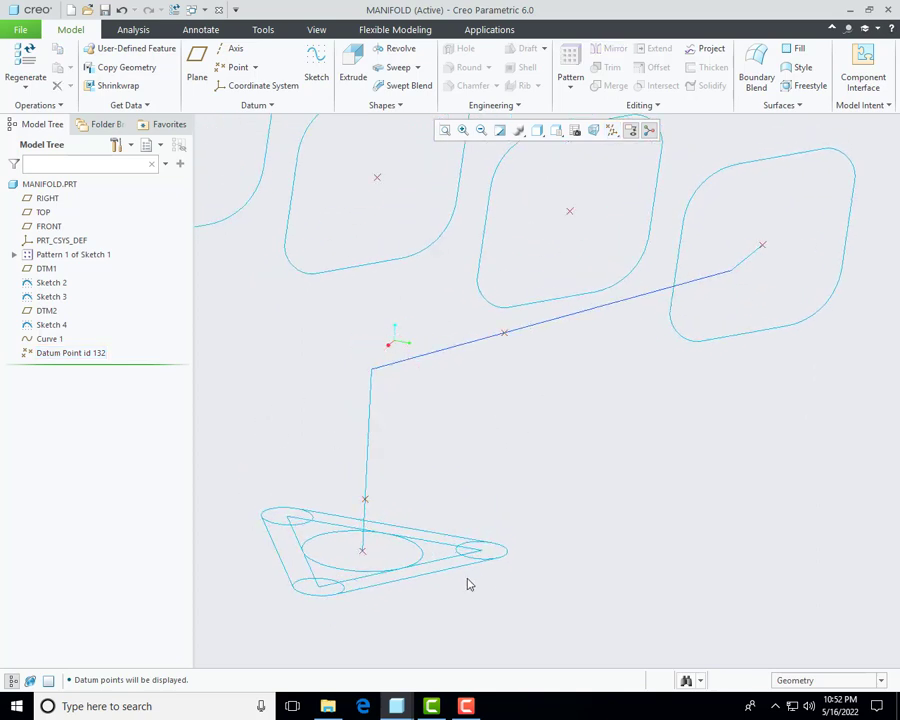
click(217, 105)
click(196, 122)
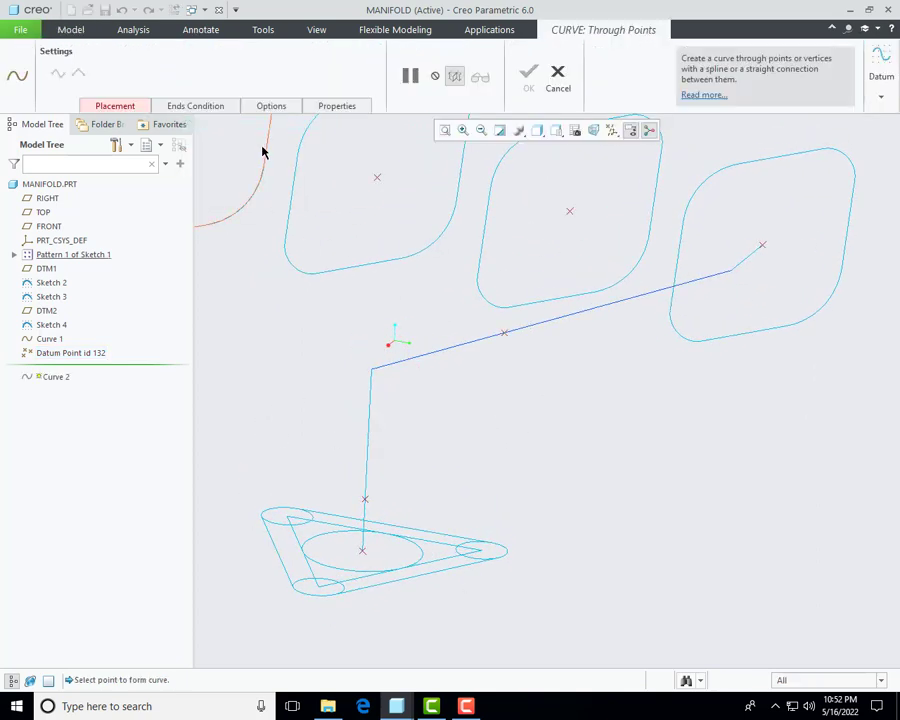
click(558, 80)
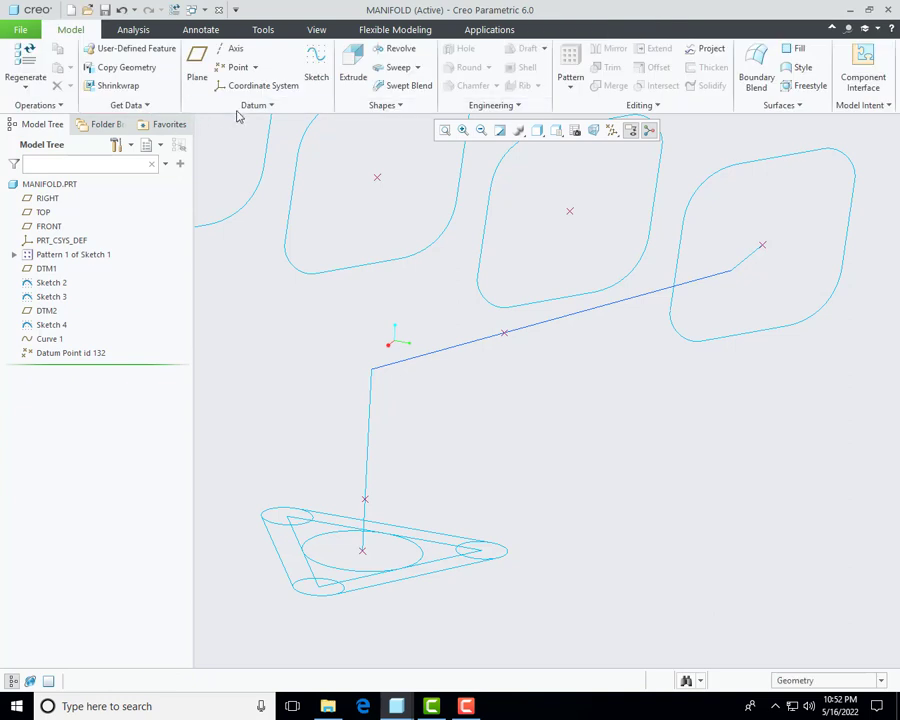
Step: Start a curve through points between the datum point on the vertical outlet line and the one on the connecting curve
click(240, 106)
mouse_move(300, 123)
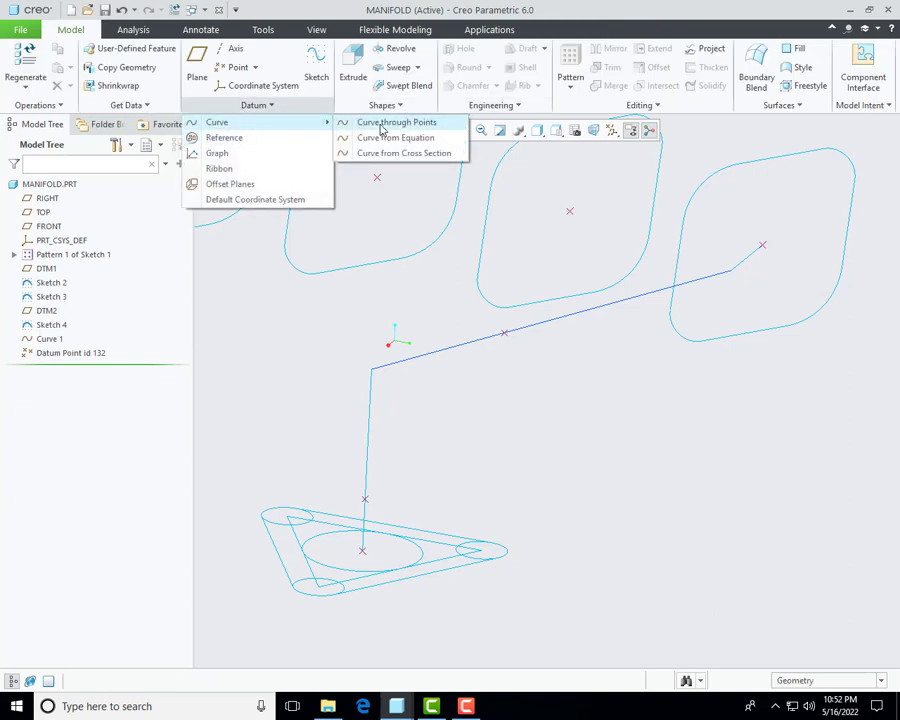
click(417, 125)
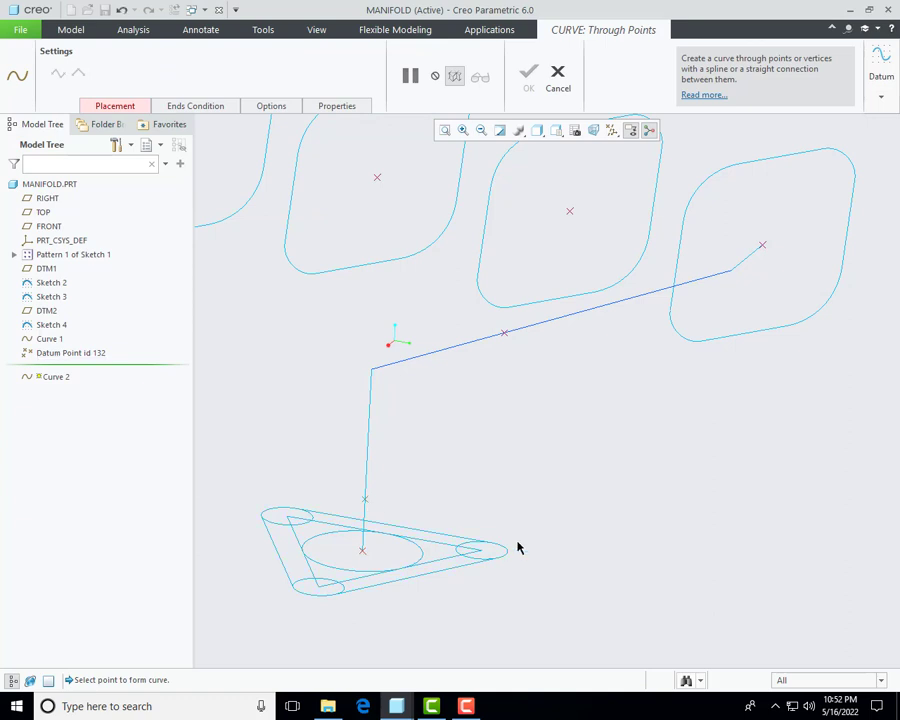
click(506, 339)
click(364, 498)
middle_drag(398, 478, 392, 524)
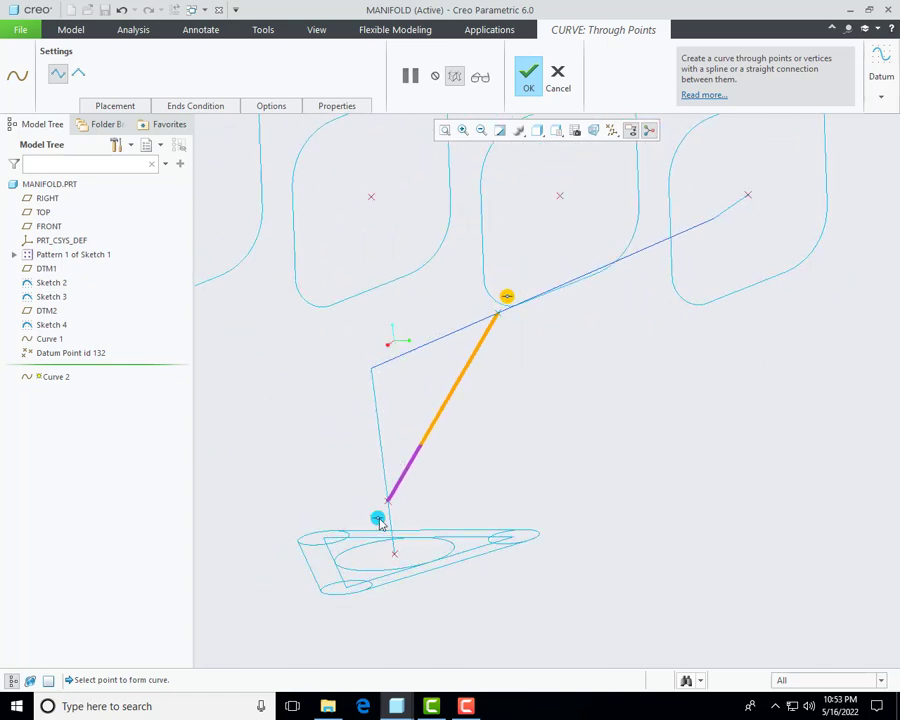
middle_drag(460, 510, 369, 526)
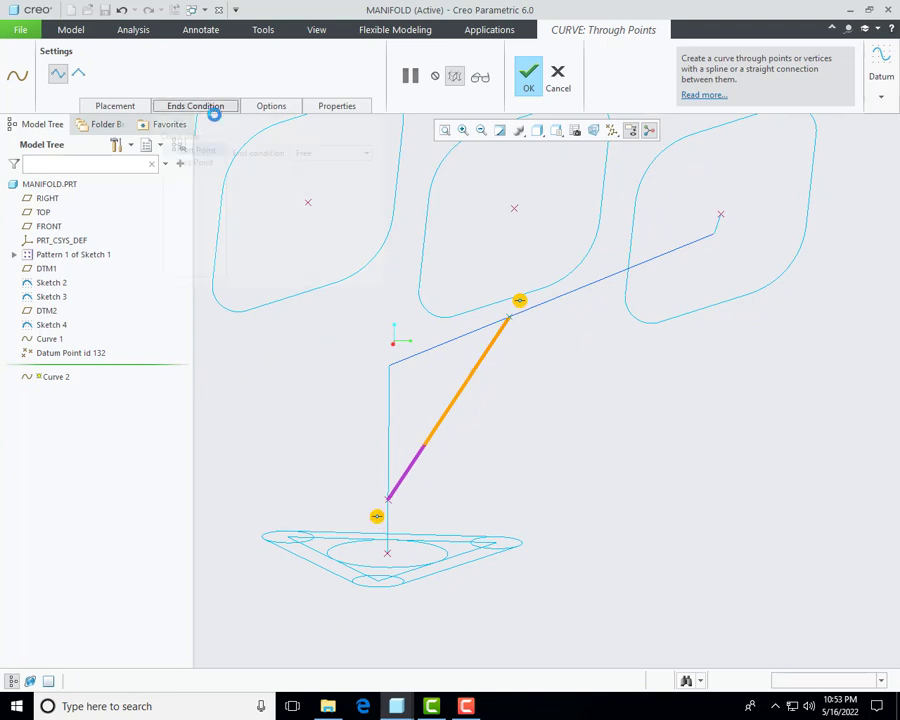
Step: Make the start point of the curve tangent to the vertical outlet line
click(211, 107)
click(334, 157)
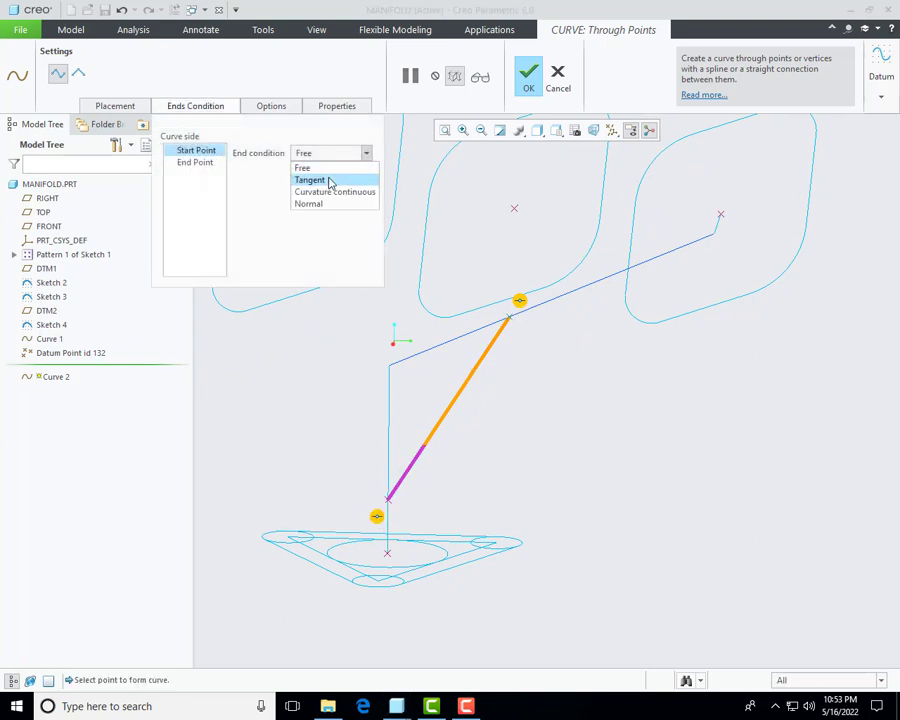
click(310, 180)
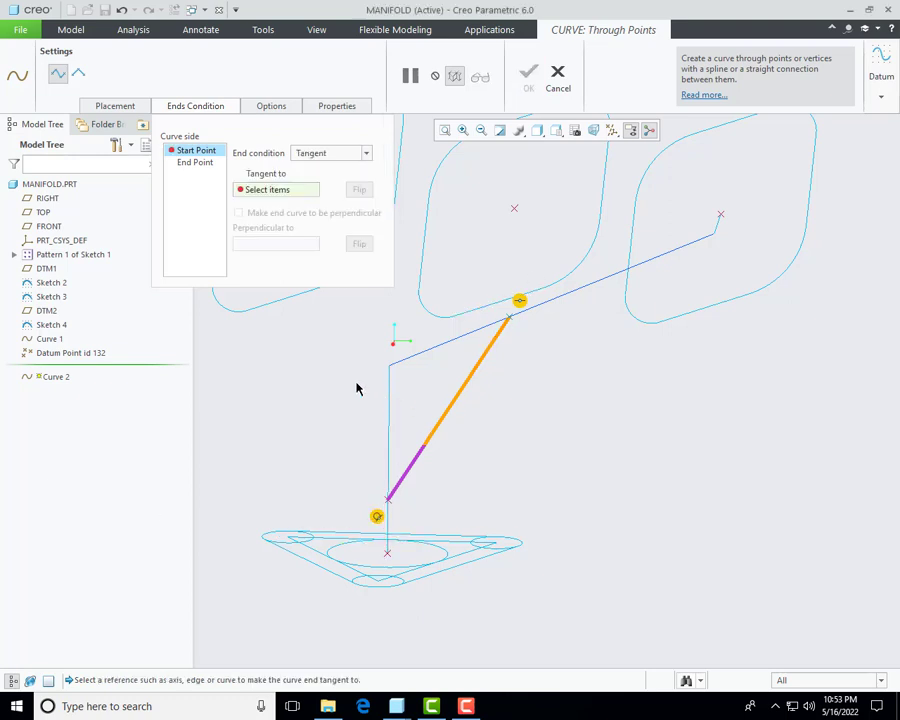
middle_drag(360, 390, 343, 380)
mouse_move(383, 497)
middle_down()
mouse_move(376, 508)
mouse_move(366, 478)
mouse_move(362, 506)
mouse_move(379, 509)
middle_up()
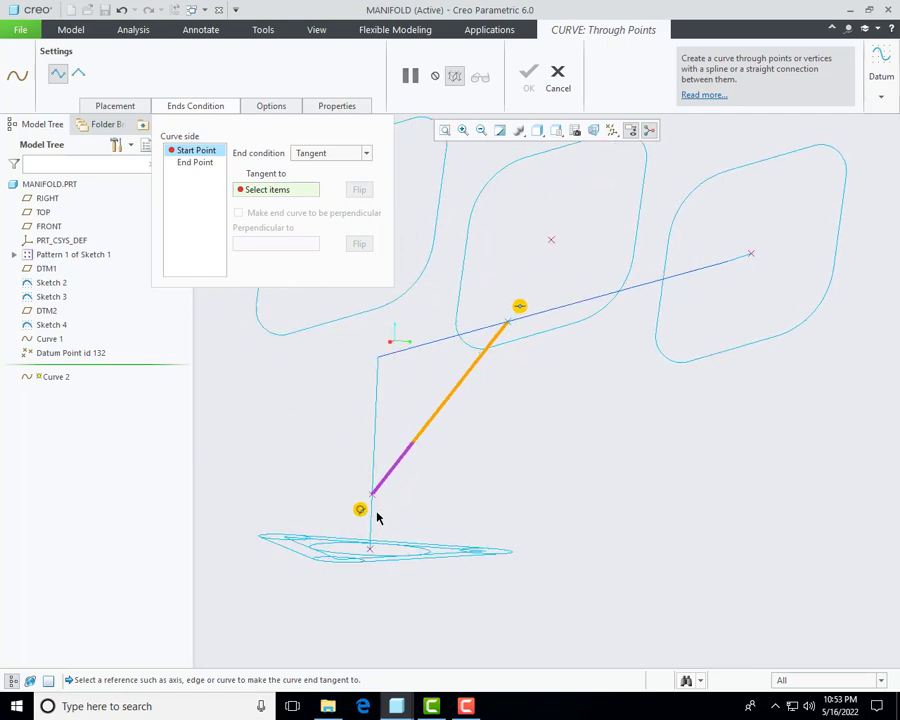
scroll(372, 508, up, 3)
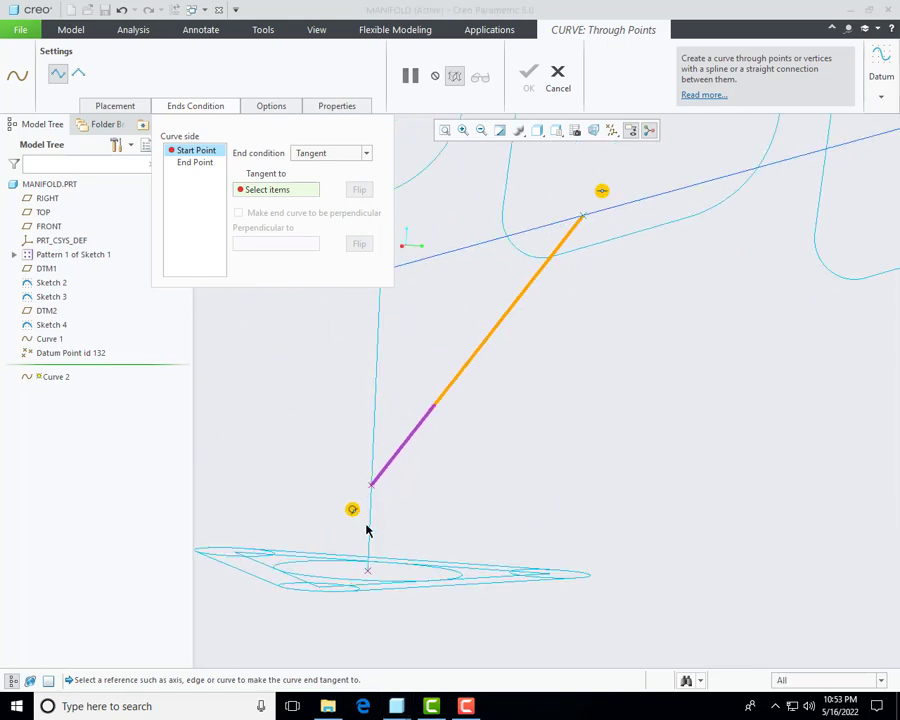
click(368, 529)
mouse_move(448, 482)
middle_down()
mouse_move(486, 476)
mouse_move(443, 487)
middle_up()
mouse_move(378, 507)
middle_down()
mouse_move(342, 481)
mouse_move(366, 514)
middle_up()
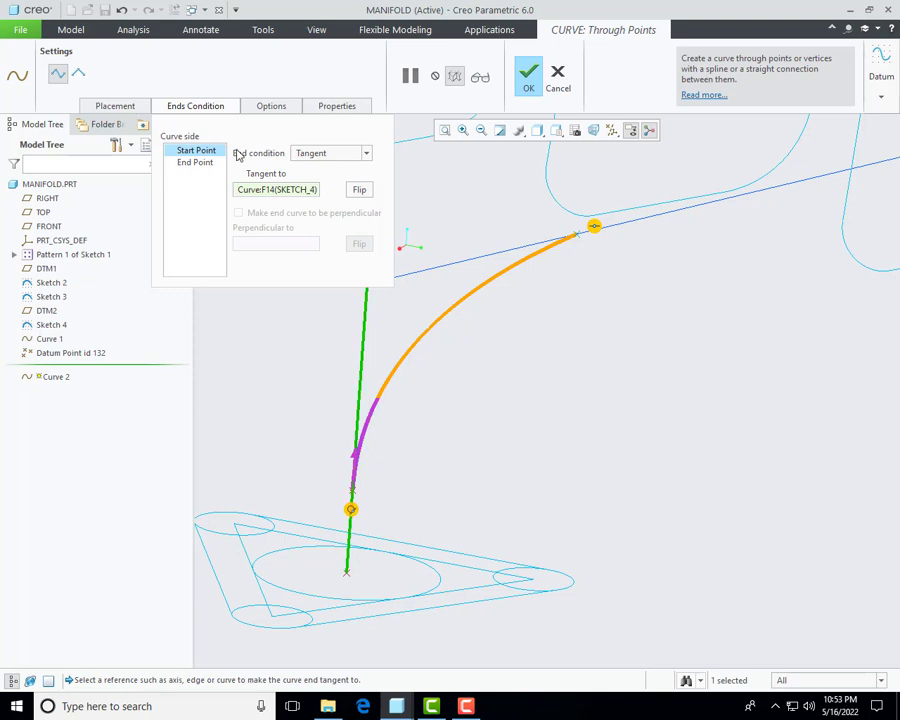
Step: Make the end point of the curve tangent to the straight connecting curve and finish the curve
click(194, 163)
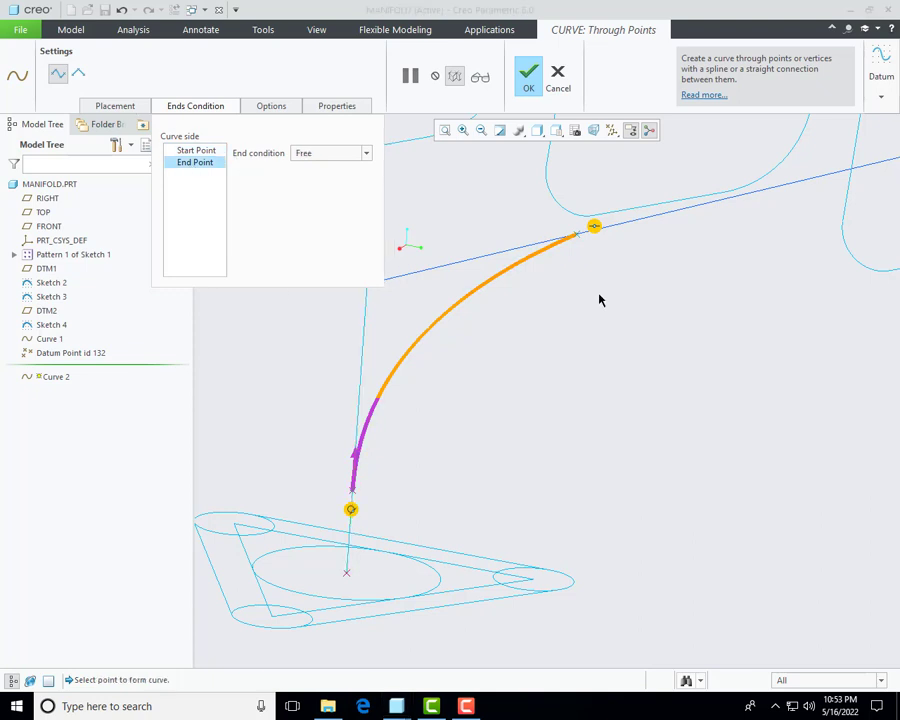
click(312, 154)
click(308, 178)
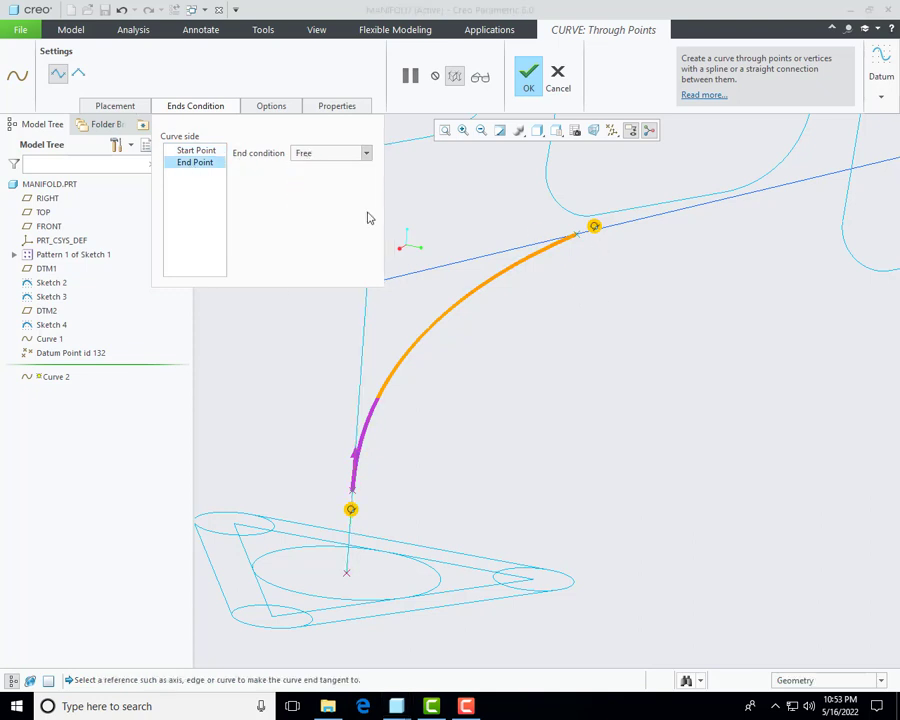
click(635, 223)
mouse_move(544, 364)
middle_down()
mouse_move(454, 404)
mouse_move(432, 394)
mouse_move(440, 372)
middle_up()
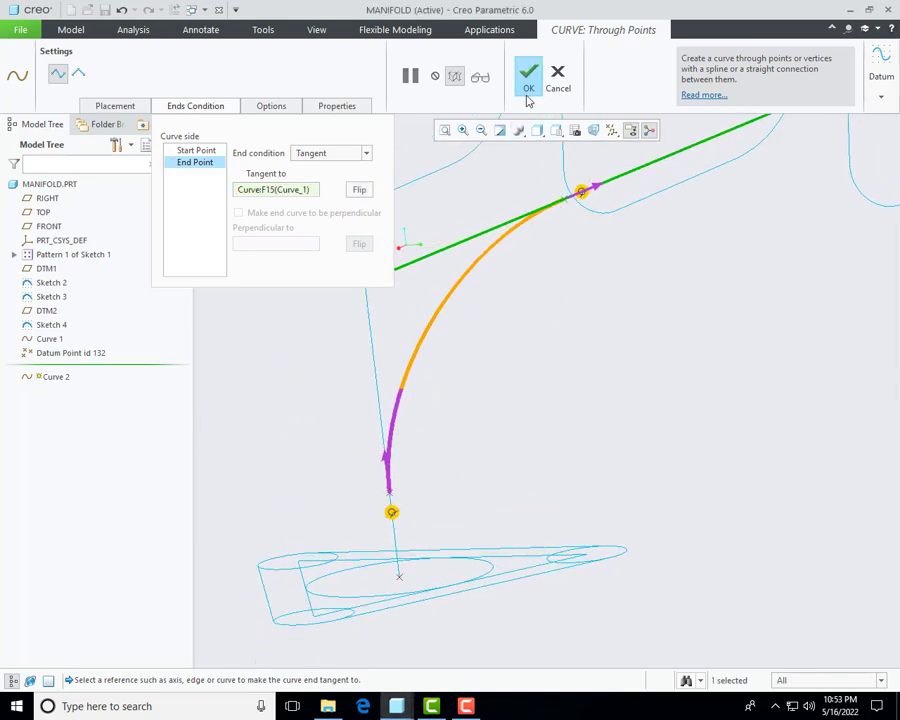
click(528, 85)
mouse_move(388, 454)
middle_down()
mouse_move(643, 428)
mouse_move(673, 449)
mouse_move(677, 494)
mouse_move(673, 486)
middle_up()
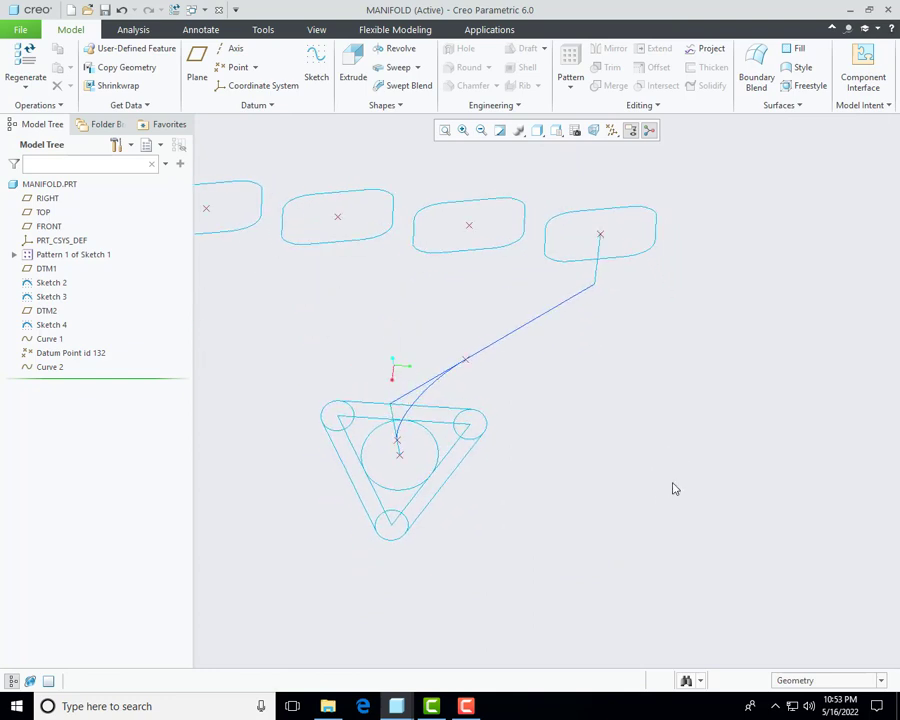
Step: Add a datum point on the connecting curve at a real offset of 30 from its inlet-side end
click(238, 67)
middle_drag(552, 427, 400, 448)
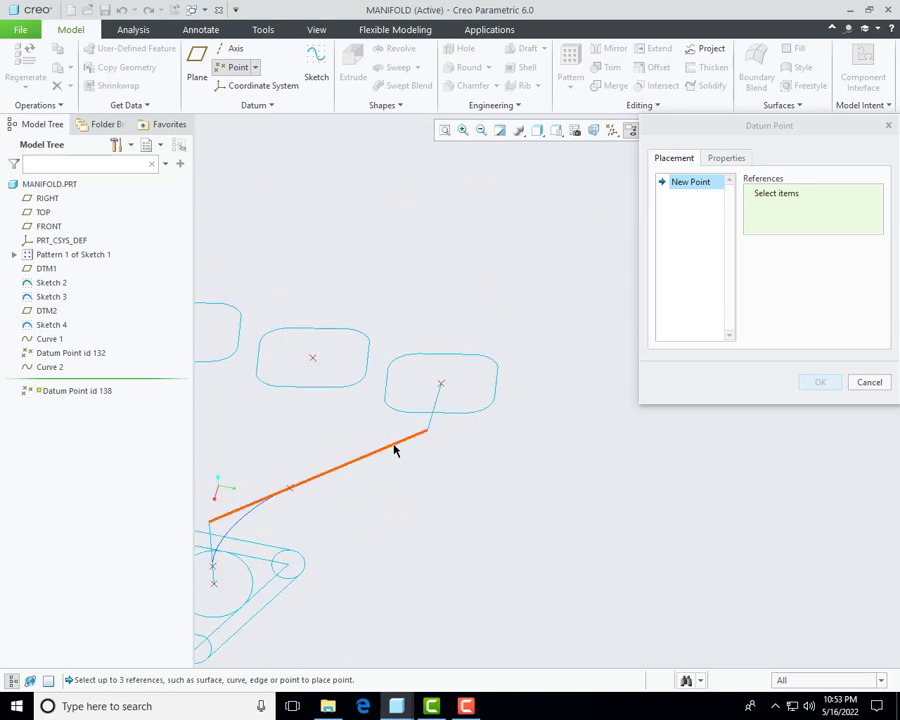
click(394, 449)
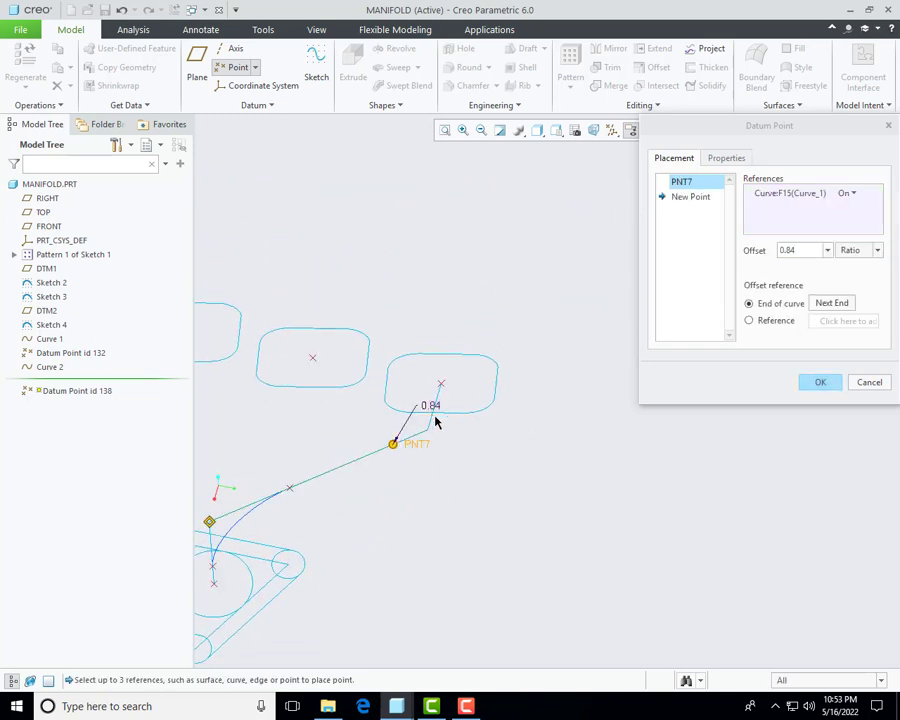
click(850, 250)
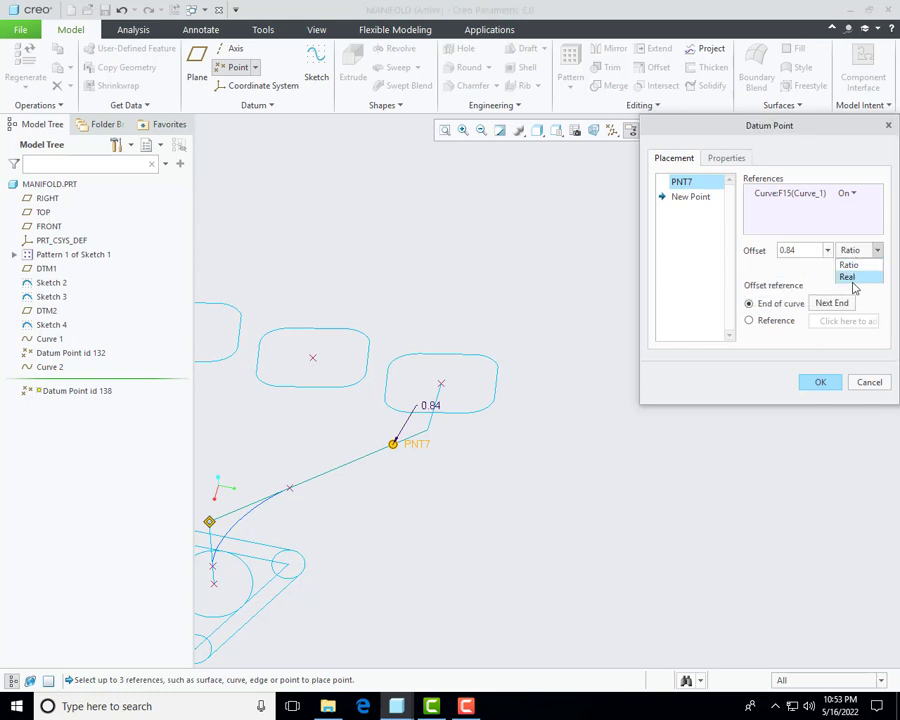
click(850, 278)
shift+middle_drag(284, 462, 344, 441)
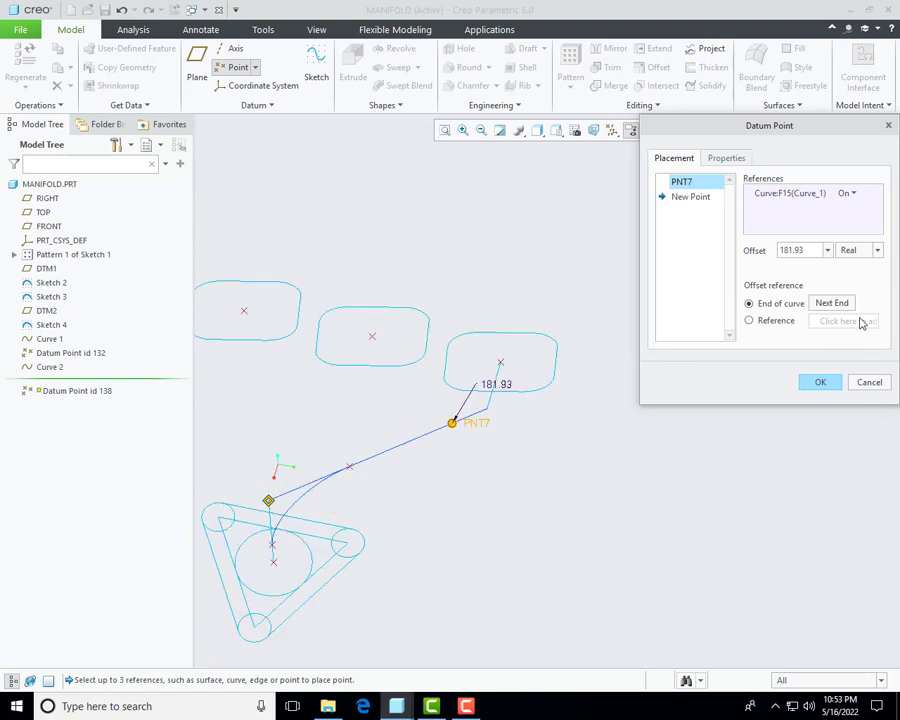
click(832, 303)
scroll(470, 410, down, 5)
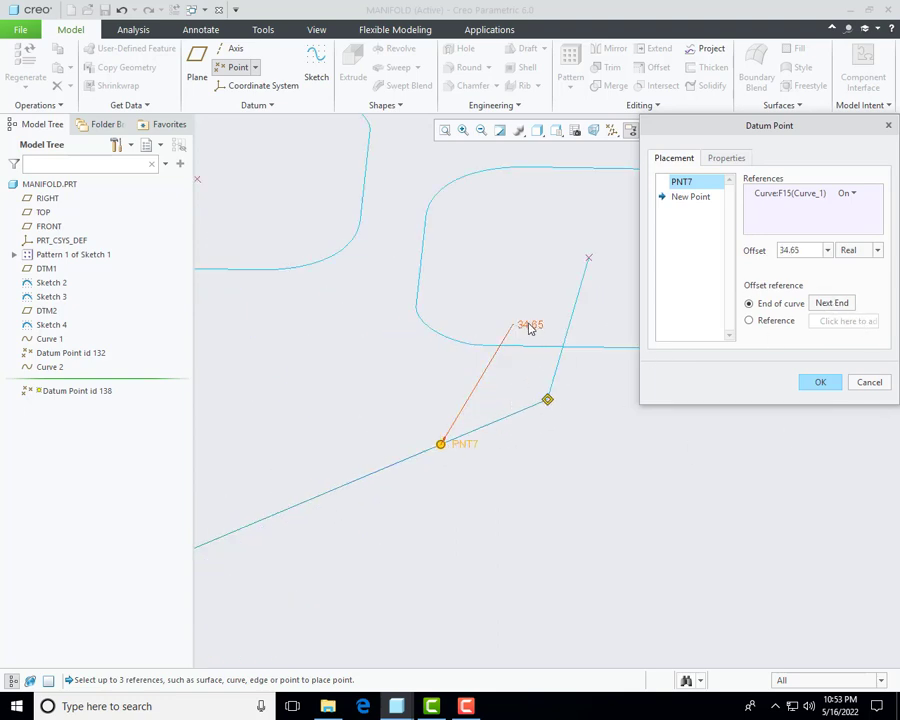
double_click(810, 251)
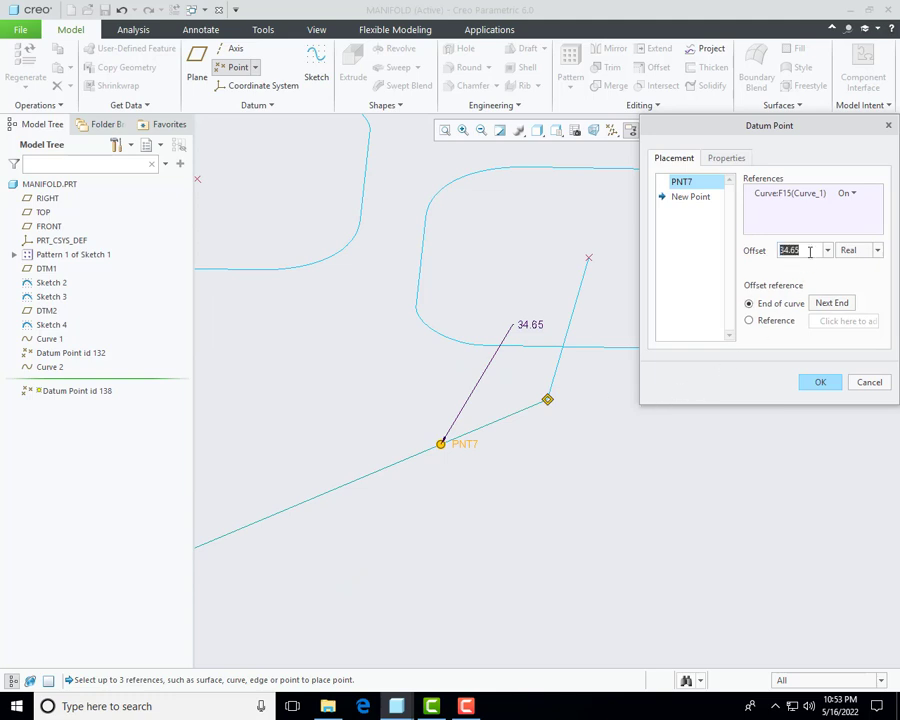
text(30)
key(Return)
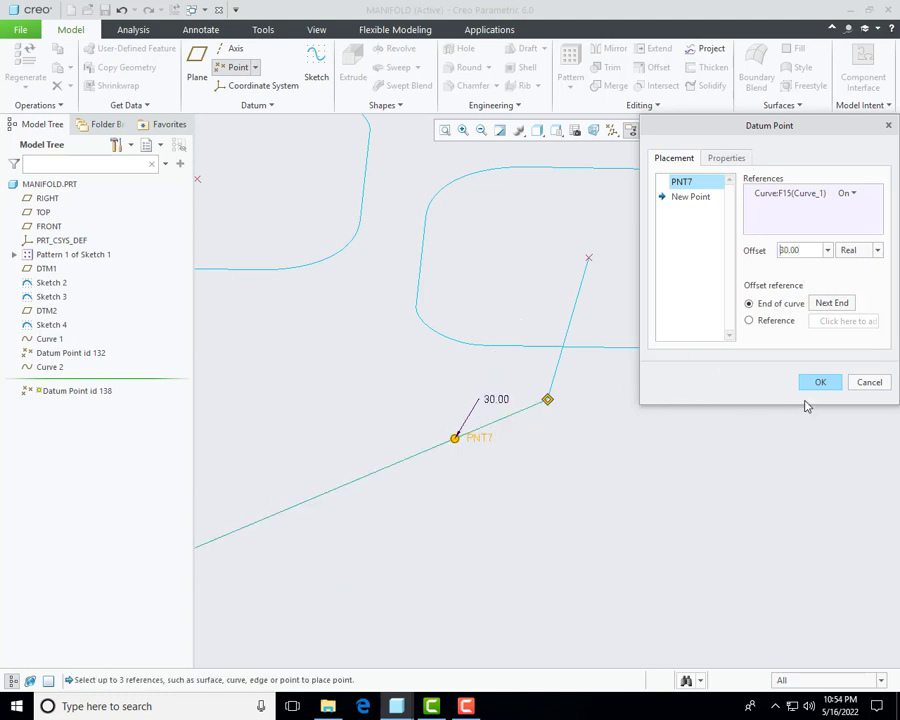
Step: Add a second datum point on the short inlet line, offset 30 from its junction with the connecting curve, and finish the datum points
click(691, 199)
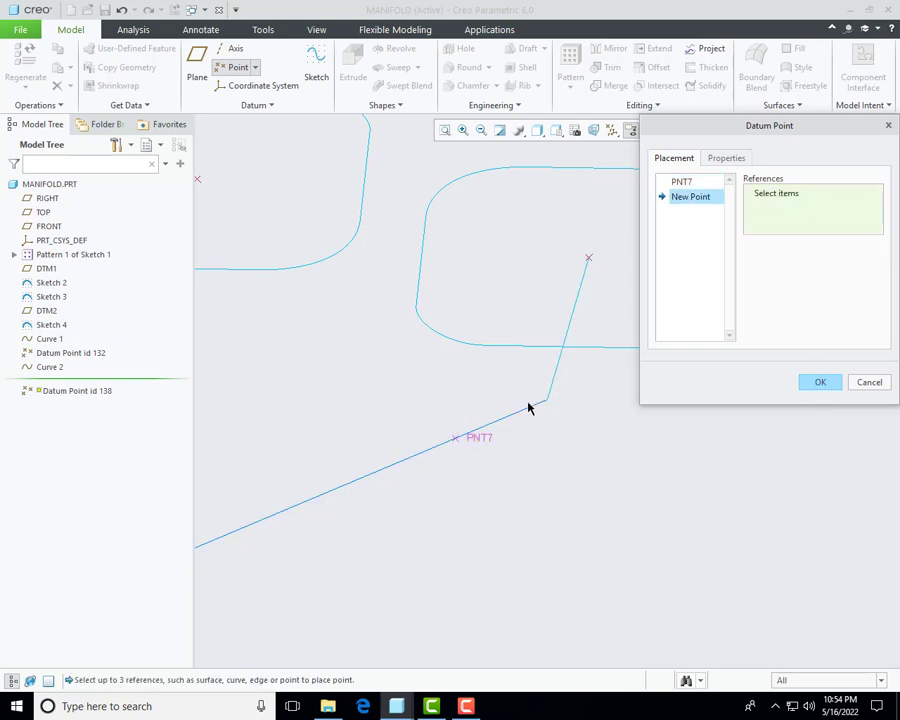
click(560, 352)
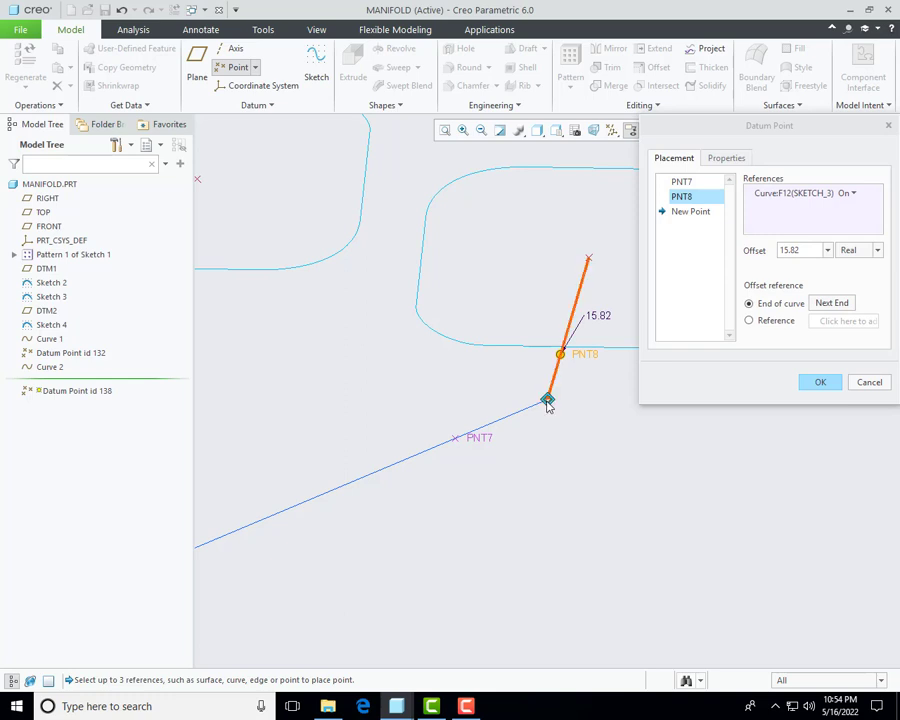
click(809, 251)
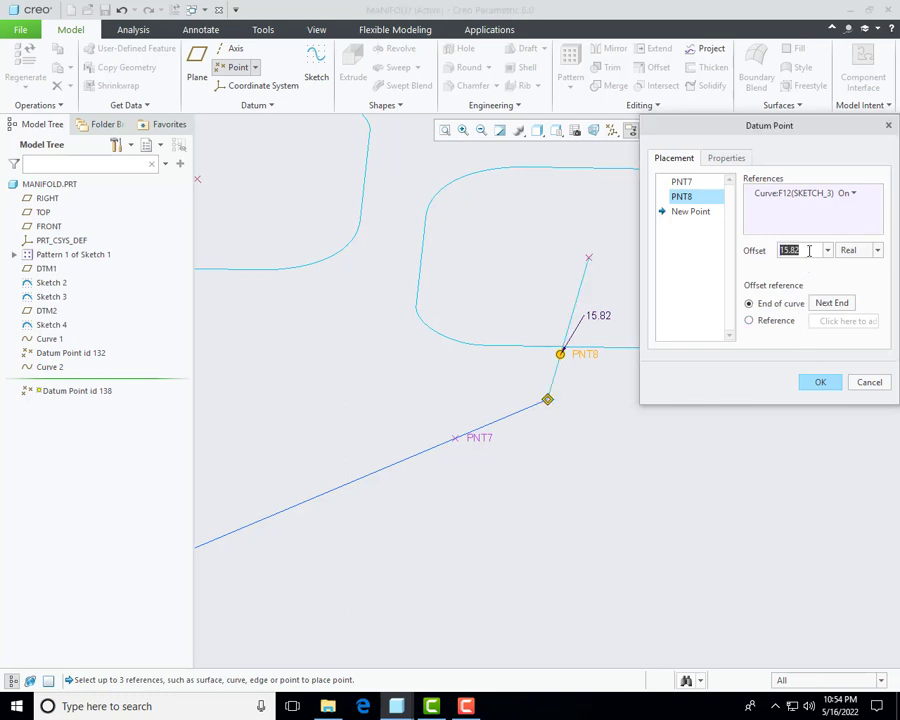
text(30)
key(Return)
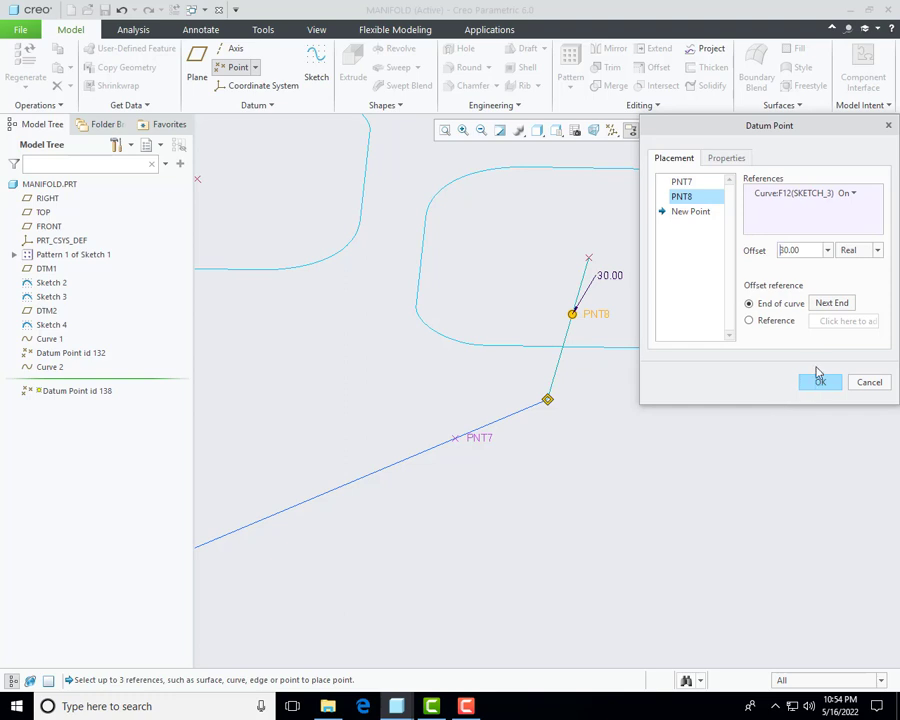
click(820, 386)
Step: Start a curve through points from the new datum point on the connecting curve to the one on the inlet line
scroll(524, 484, down, 3)
middle_drag(562, 466, 557, 491)
click(254, 105)
click(211, 122)
middle_drag(556, 475, 578, 480)
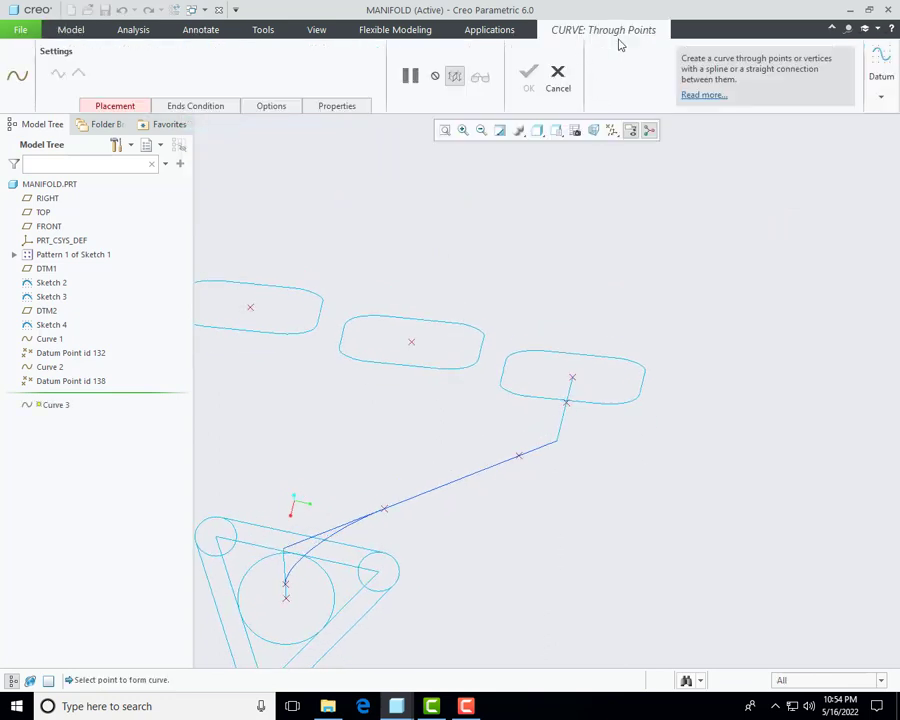
scroll(518, 457, up, 4)
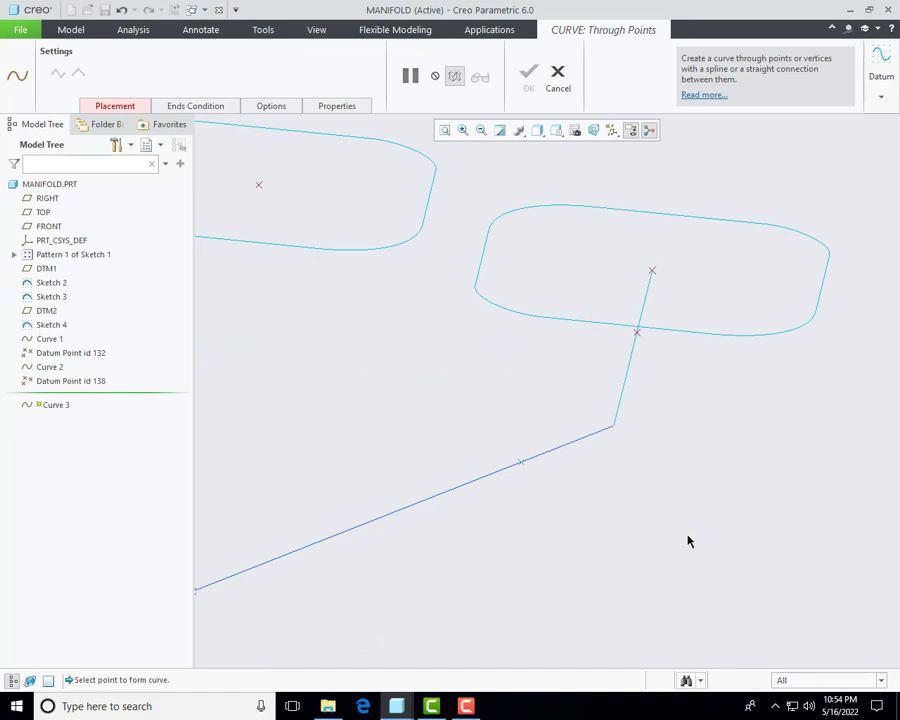
click(637, 334)
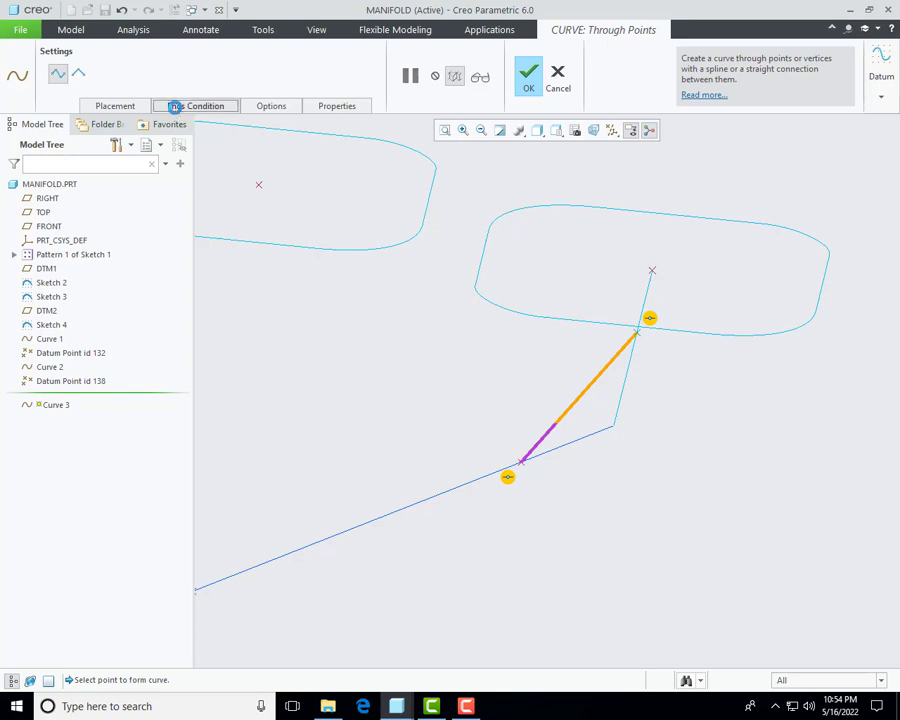
Step: Set the inlet curve's start point tangent to the connecting curve
click(177, 111)
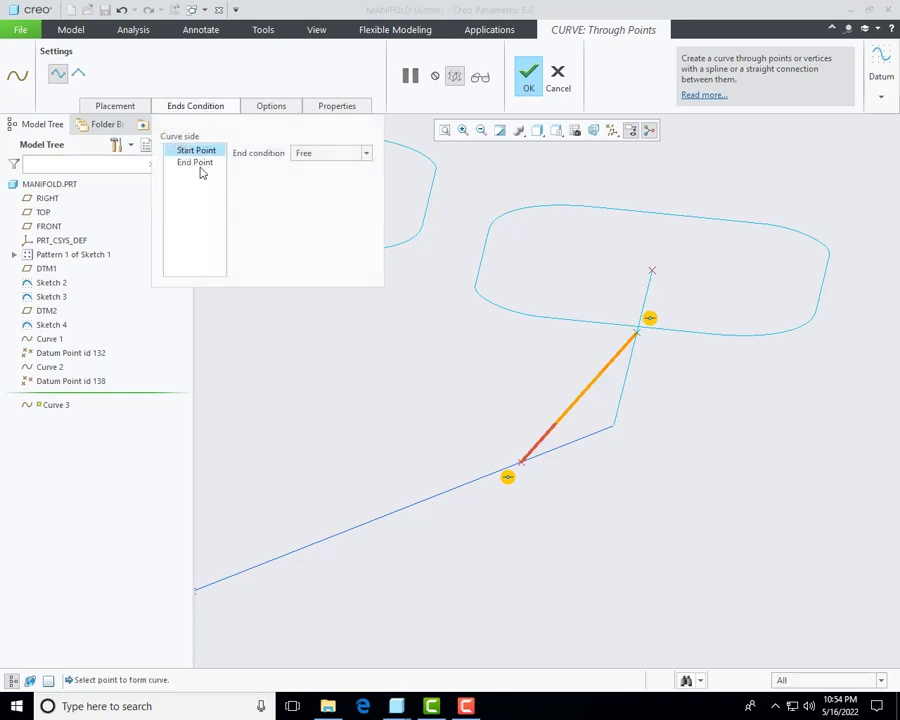
click(329, 155)
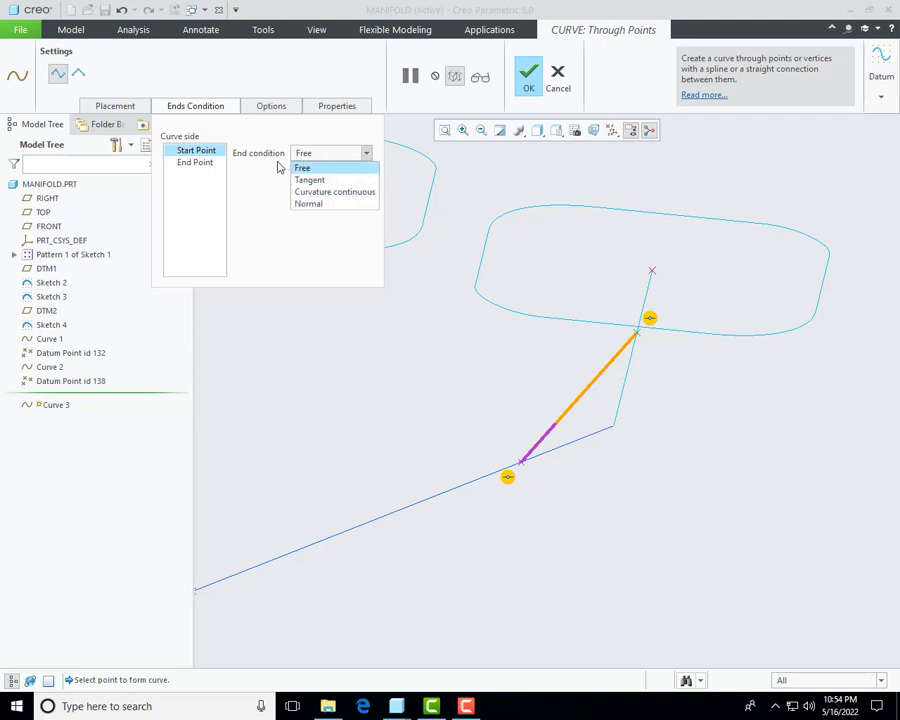
click(322, 180)
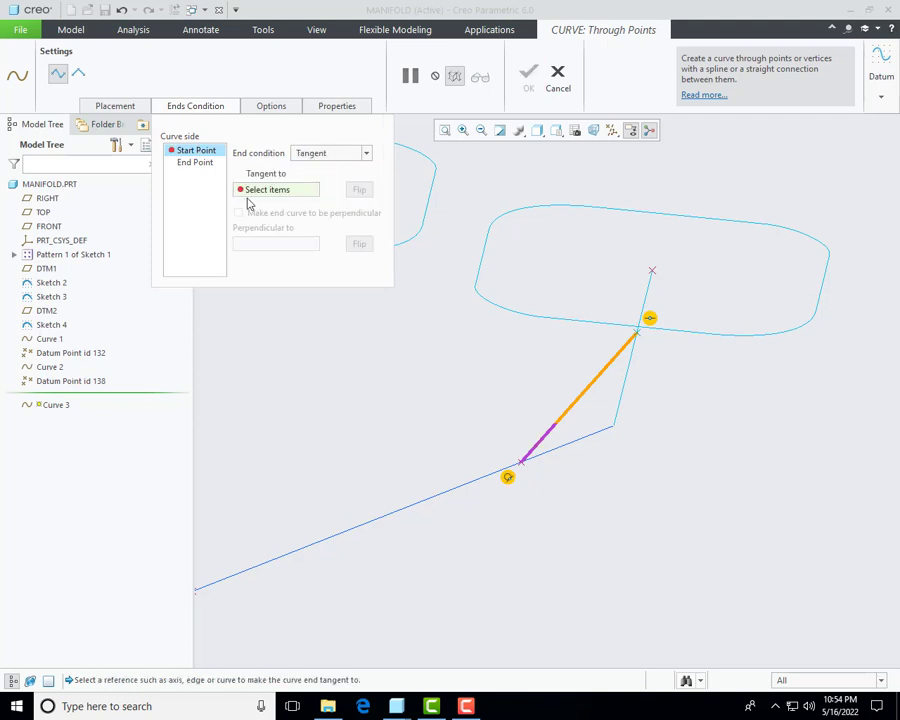
click(497, 473)
middle_drag(328, 462, 415, 478)
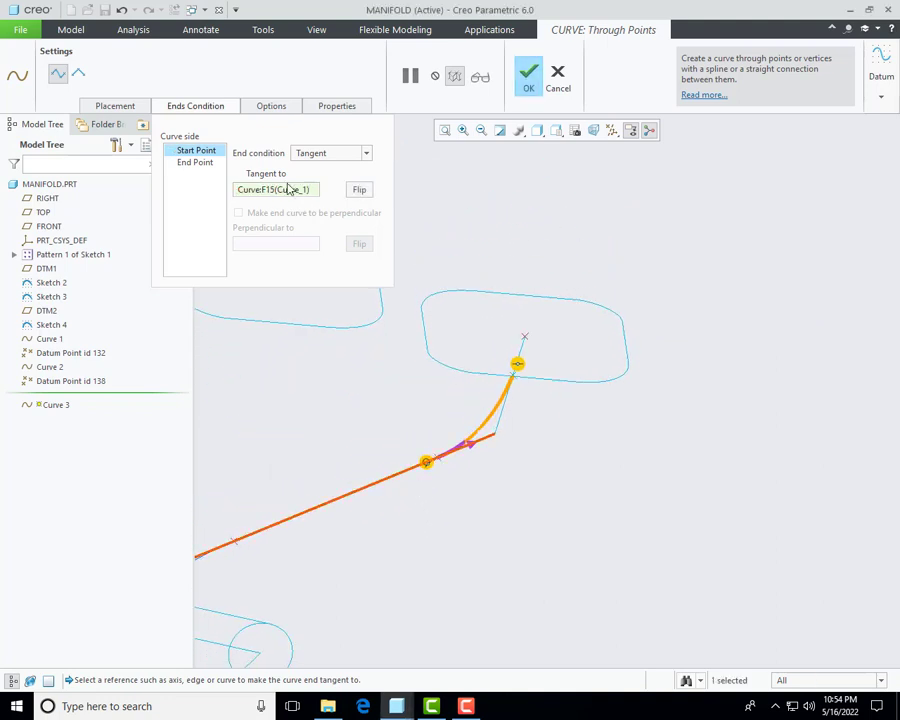
Step: Set the inlet curve's end point tangent to the short inlet line
click(196, 163)
click(339, 154)
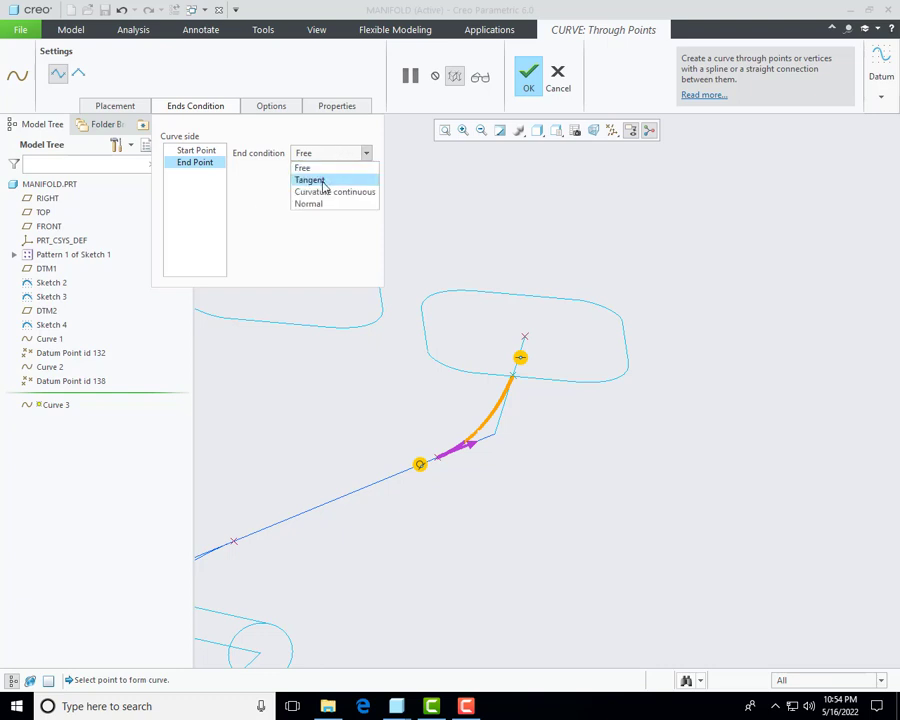
click(312, 180)
scroll(508, 427, down, 2)
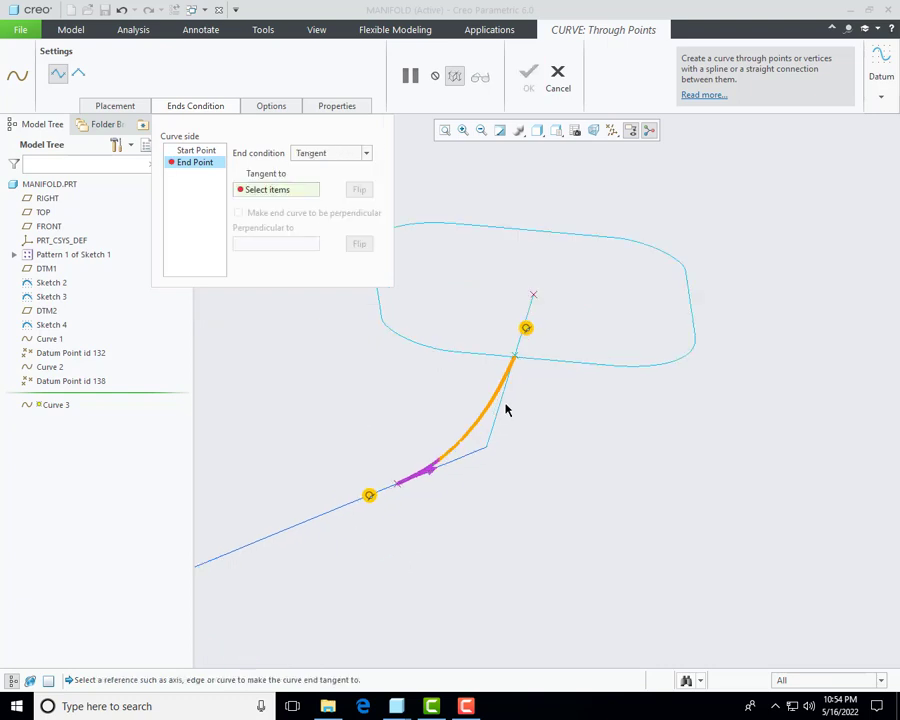
click(505, 397)
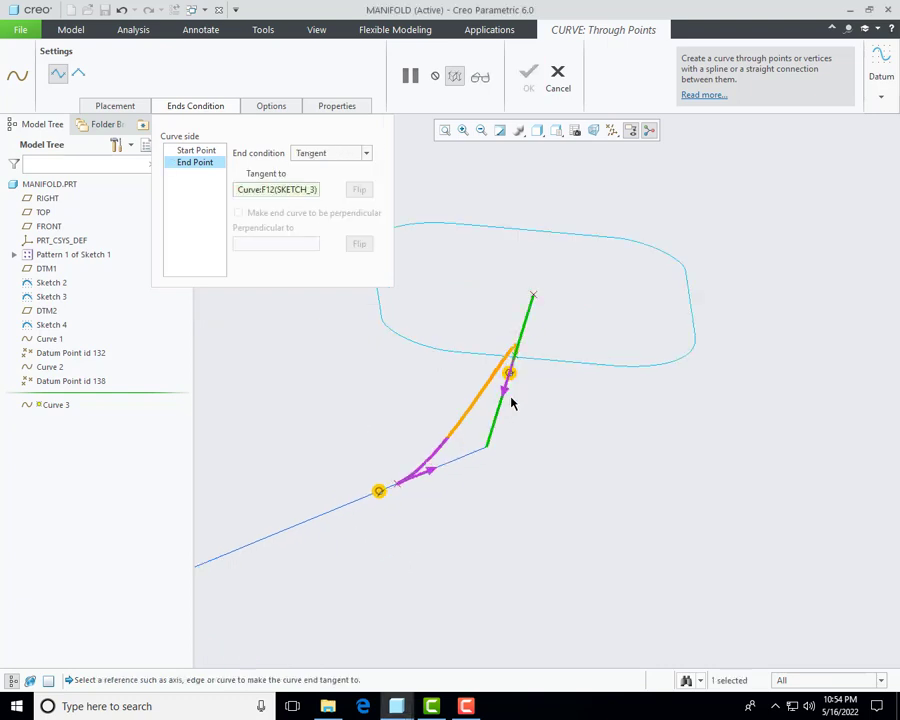
Step: Flip the tangent direction at the inlet curve's end point and finish the curve
mouse_move(500, 390)
middle_down()
mouse_move(508, 356)
mouse_move(530, 374)
middle_up()
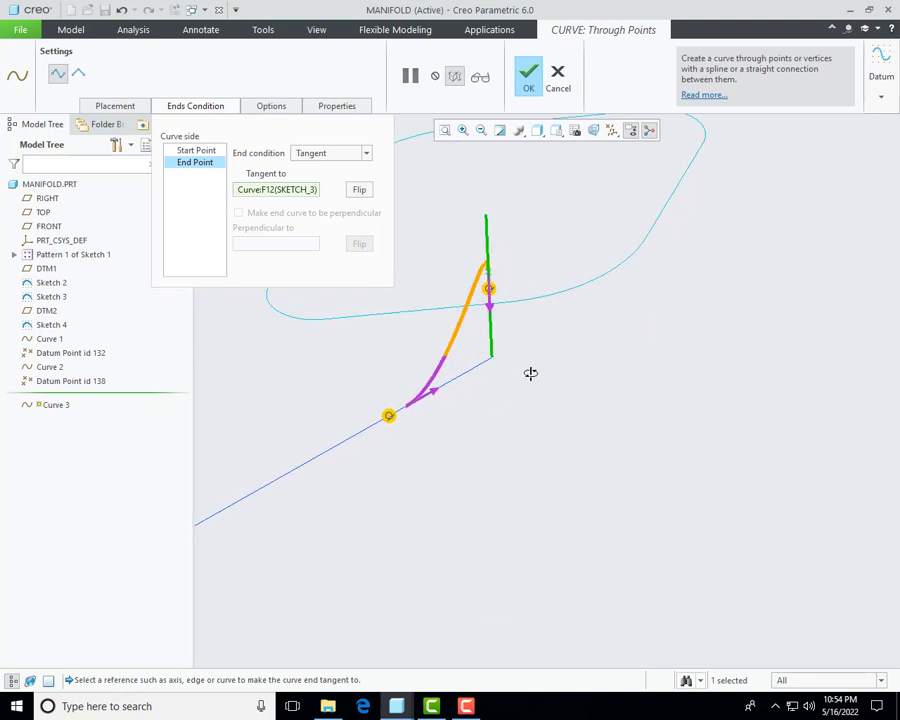
scroll(460, 255, down, 4)
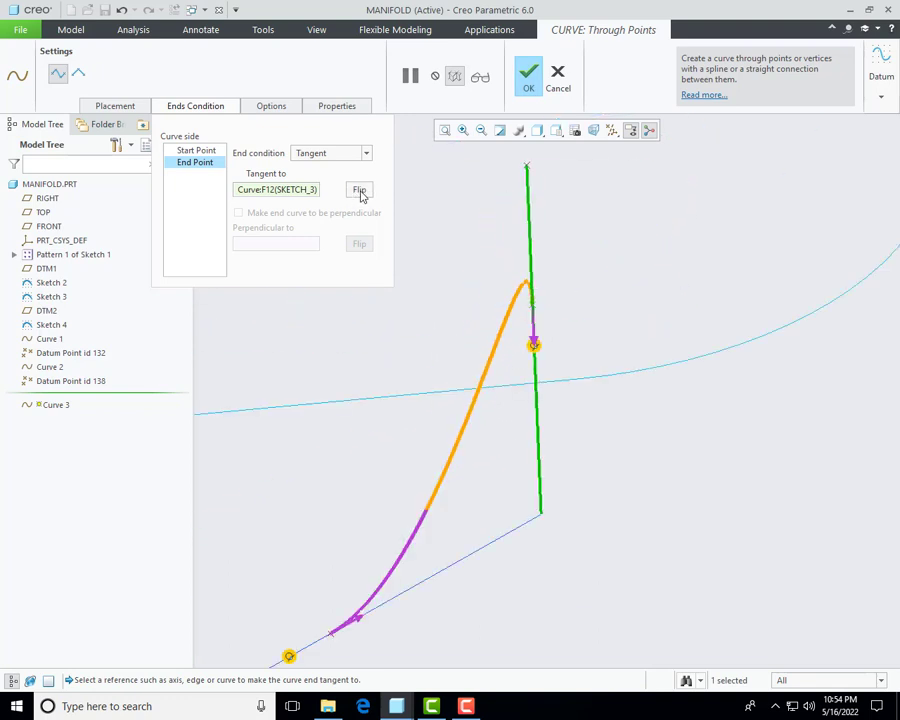
click(360, 190)
scroll(534, 426, up, 5)
mouse_move(522, 418)
middle_down()
mouse_move(510, 402)
mouse_move(471, 437)
mouse_move(530, 426)
middle_up()
scroll(504, 422, up, 4)
scroll(515, 470, down, 3)
click(529, 80)
scroll(636, 430, up, 5)
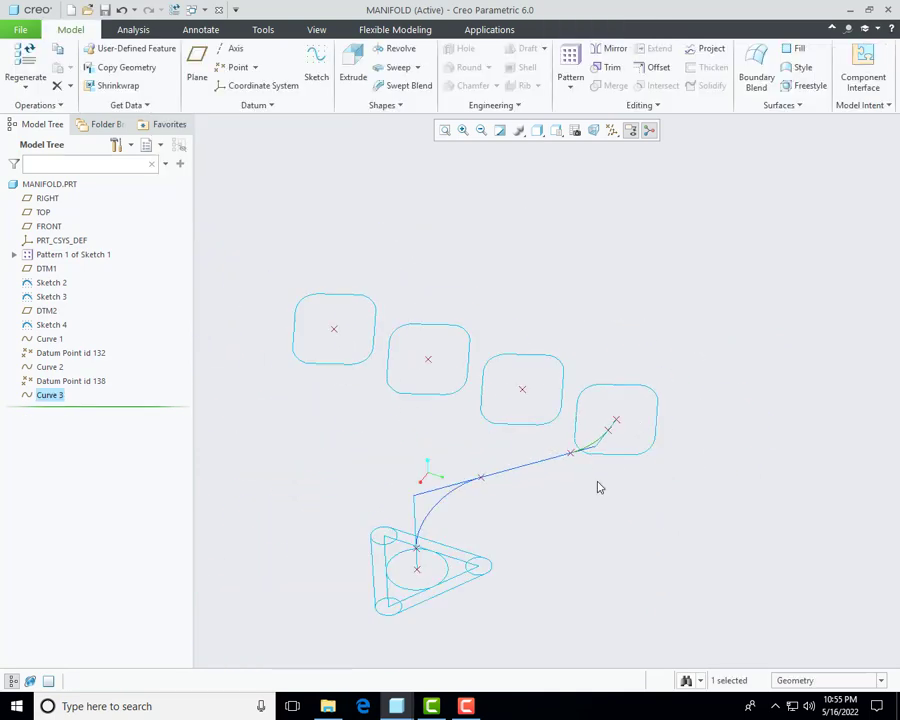
Step: Trim the vertical outlet line at its datum point, keeping only the short part that reaches the outlet flange centre
click(477, 538)
middle_drag(424, 500, 444, 346)
scroll(476, 508, down, 5)
middle_drag(476, 508, 507, 440)
scroll(495, 450, up, 4)
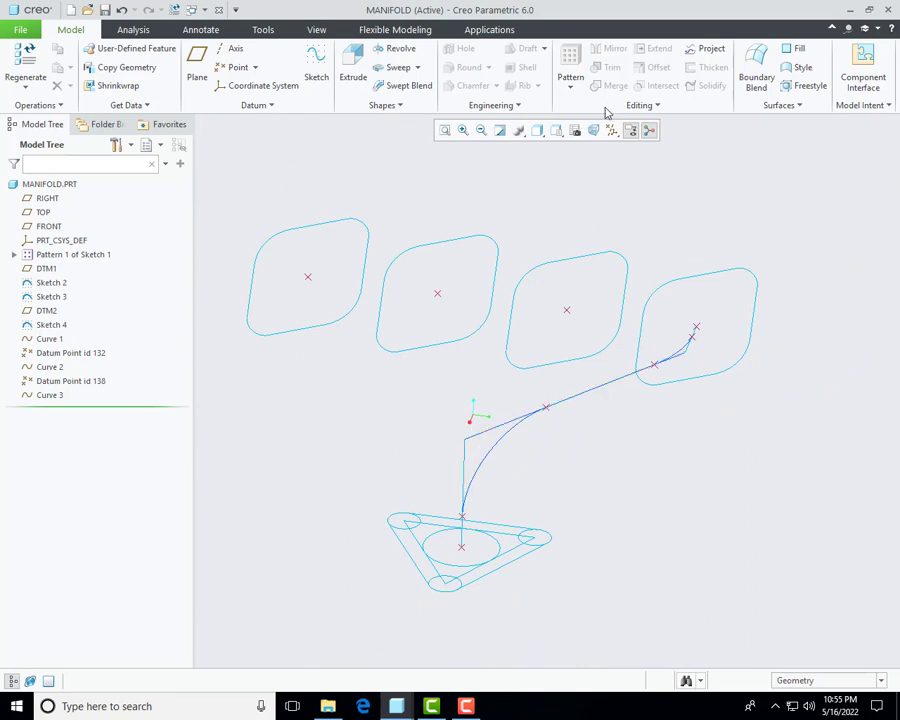
click(463, 474)
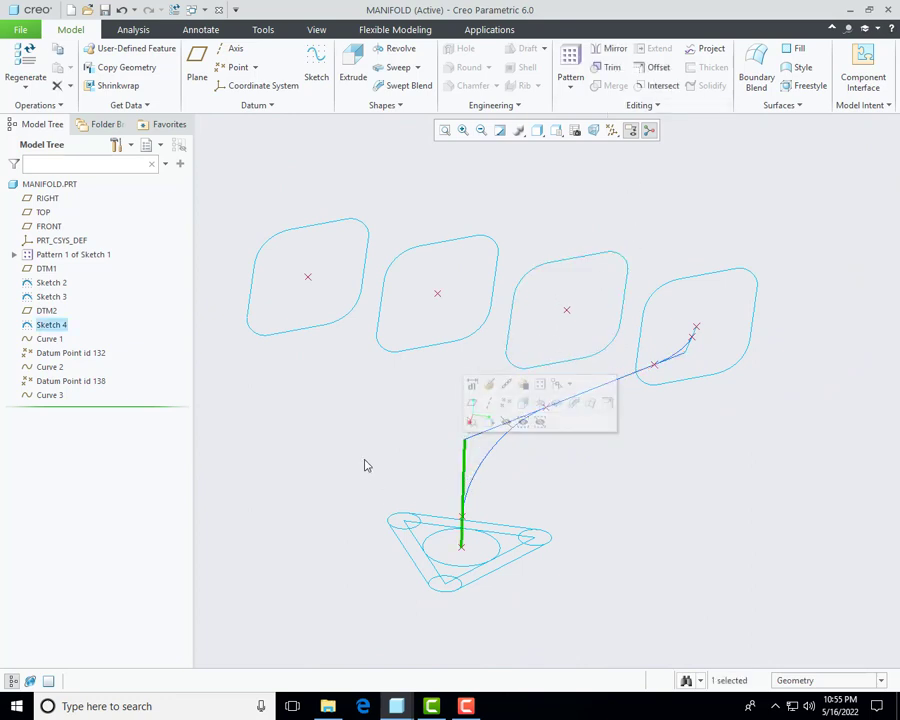
click(603, 72)
scroll(490, 545, up, 2)
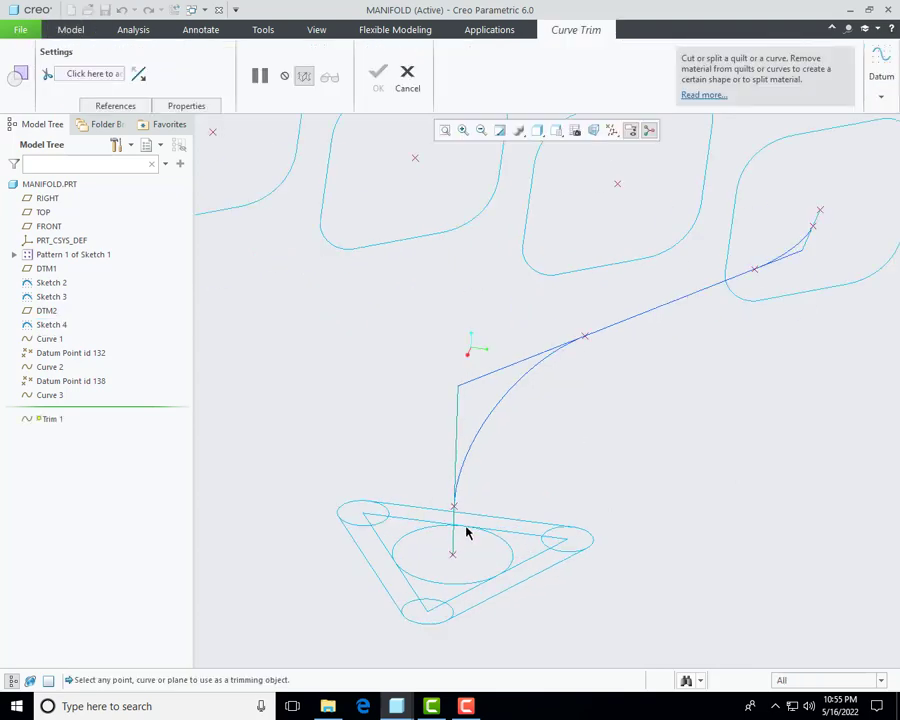
click(453, 509)
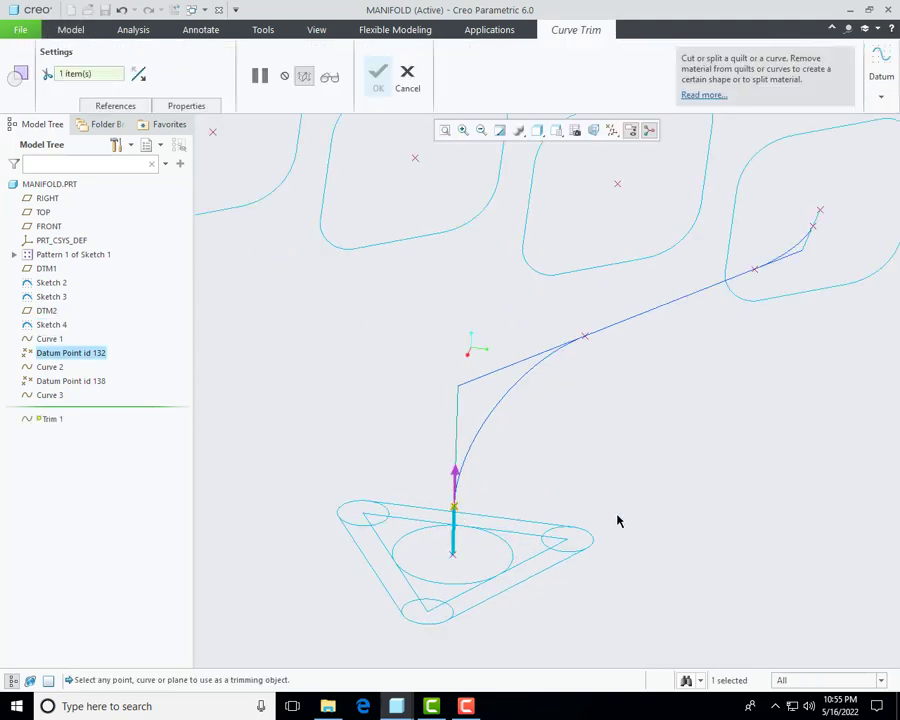
mouse_move(536, 482)
middle_down()
mouse_move(518, 412)
mouse_move(525, 463)
middle_up()
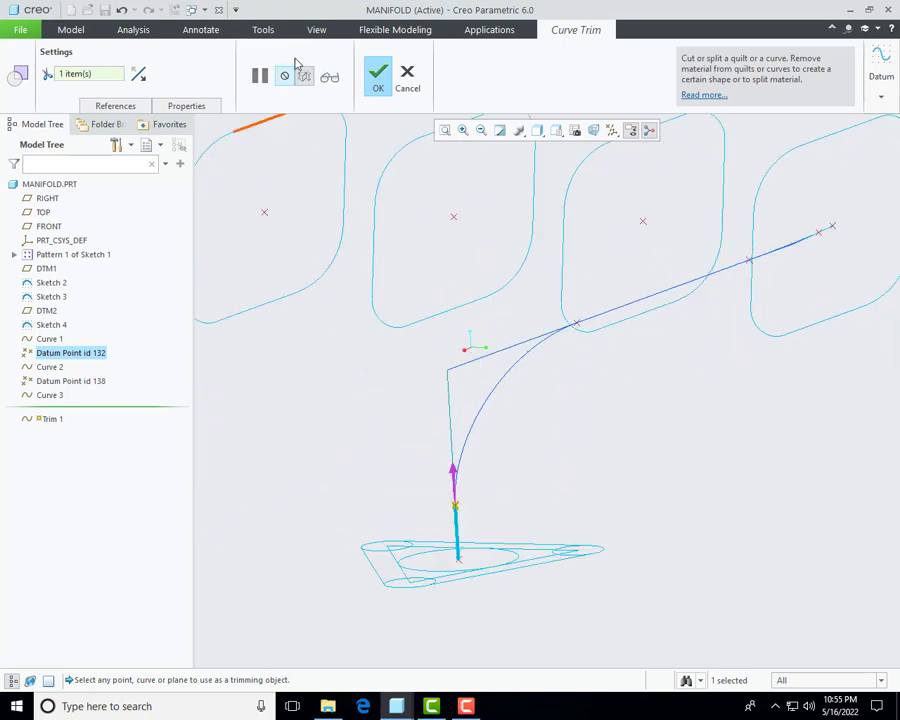
click(140, 77)
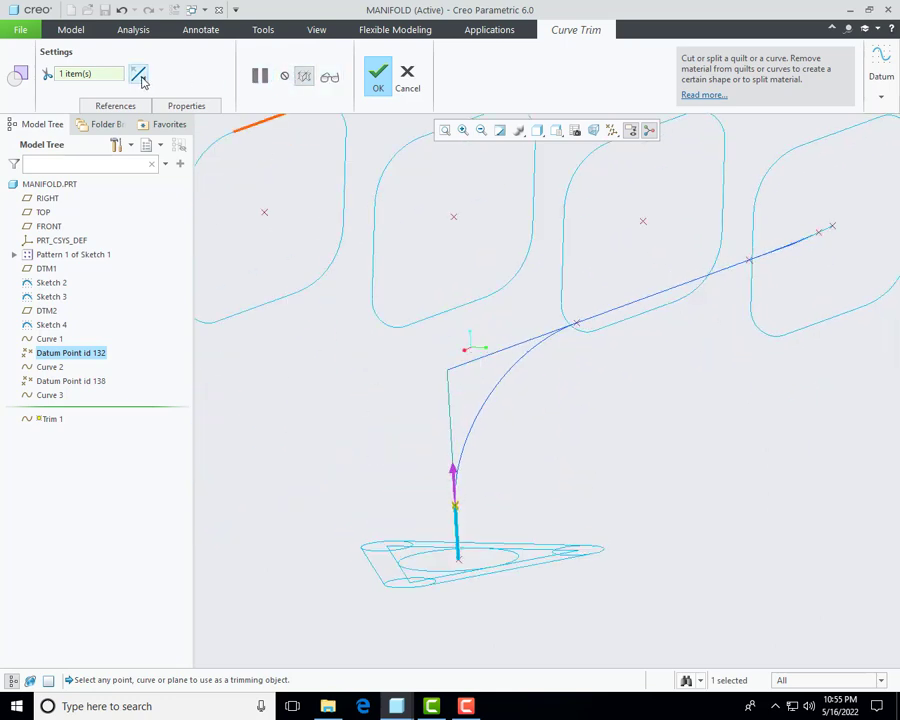
click(260, 75)
middle_drag(361, 287, 490, 440)
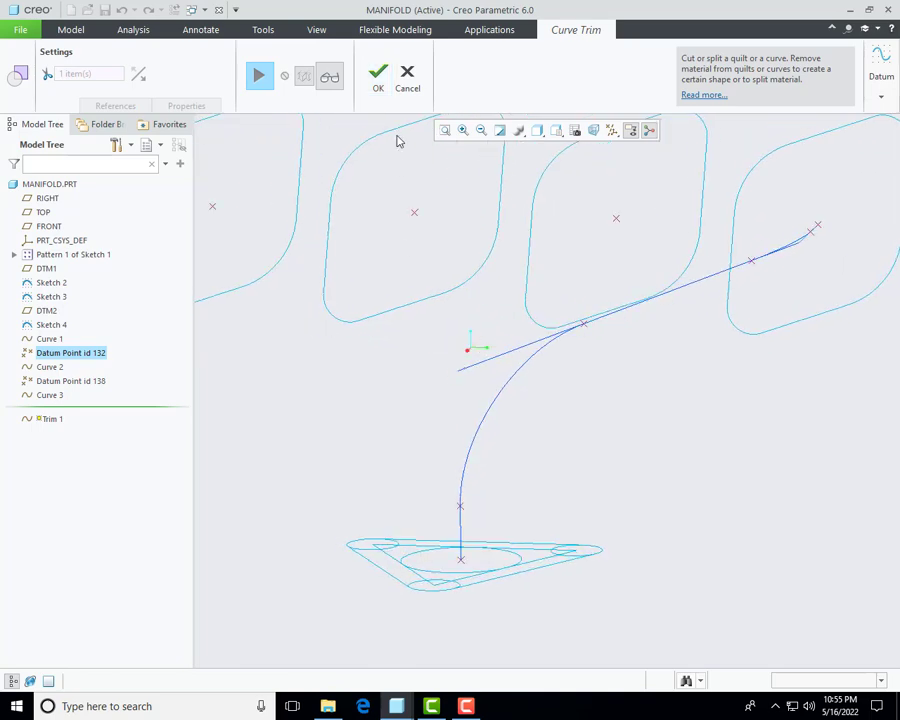
click(378, 78)
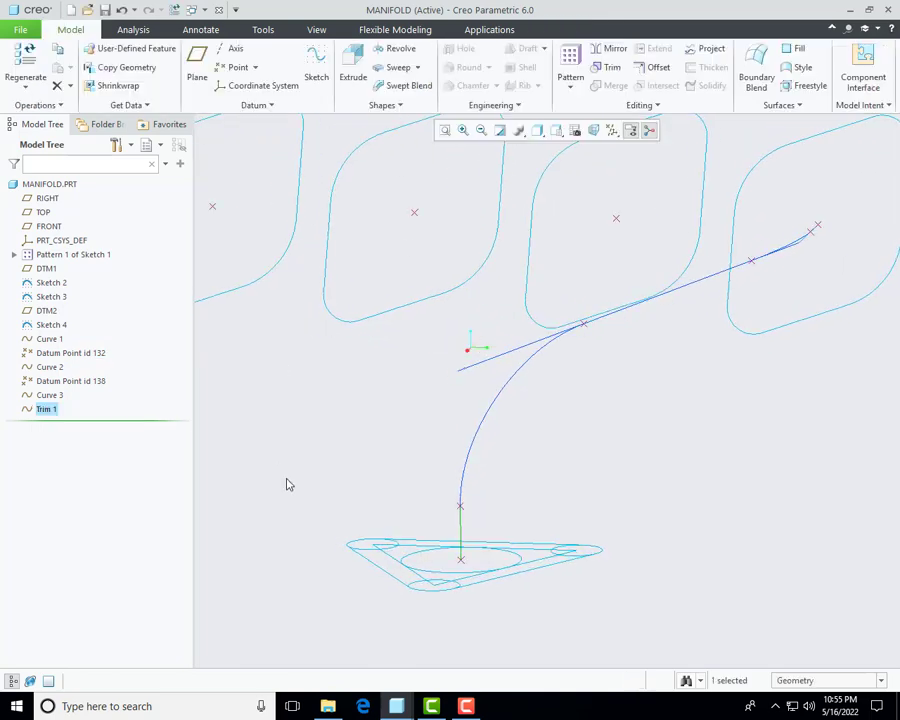
Step: Trim the long connecting line at the datum point where the outlet curve ends, keeping both sides of the point
click(506, 352)
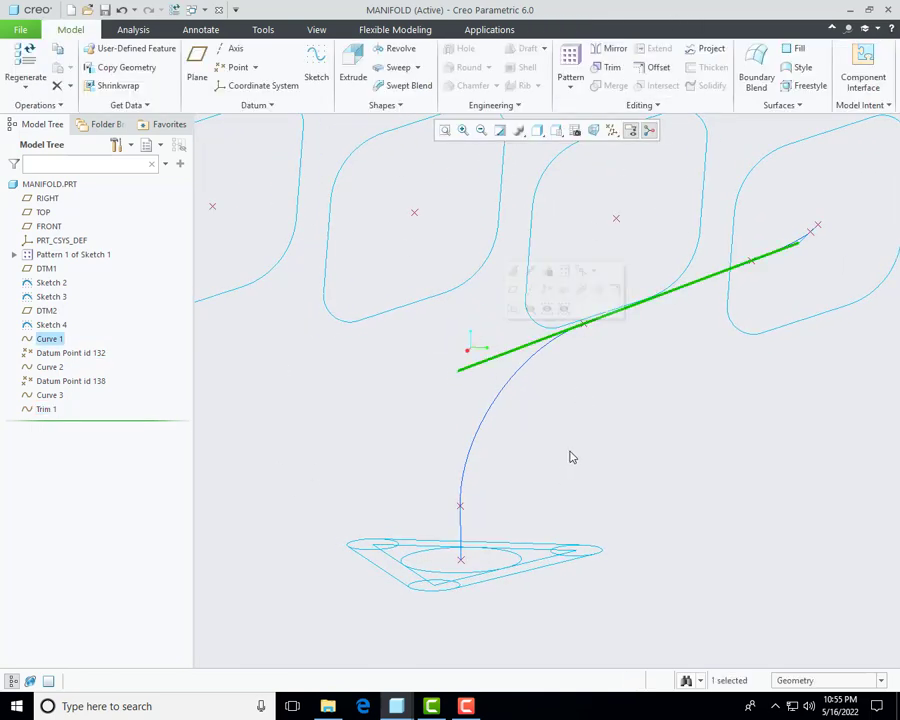
click(613, 67)
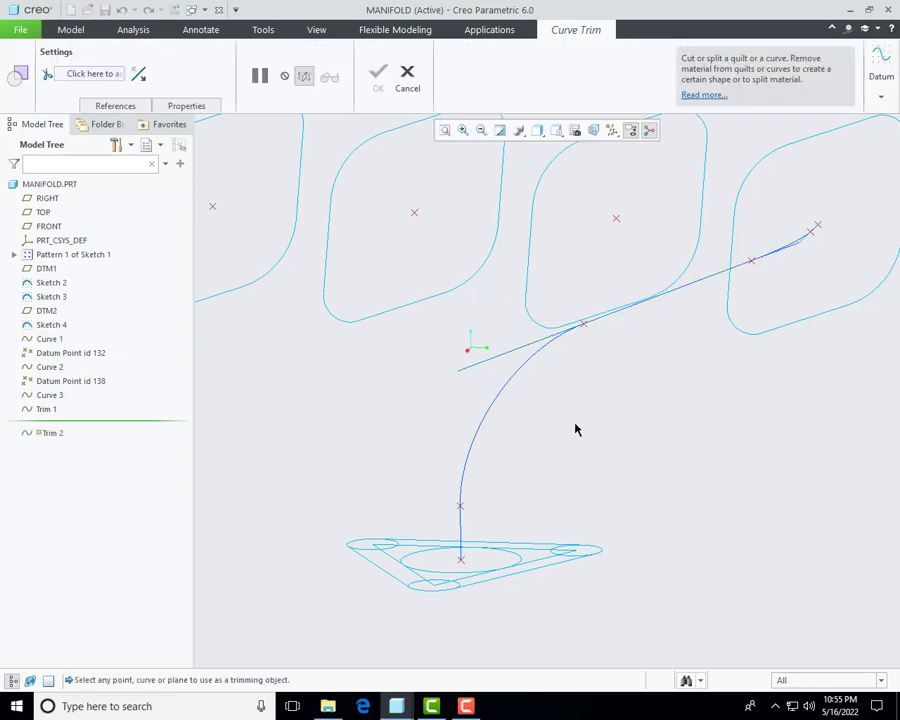
click(582, 326)
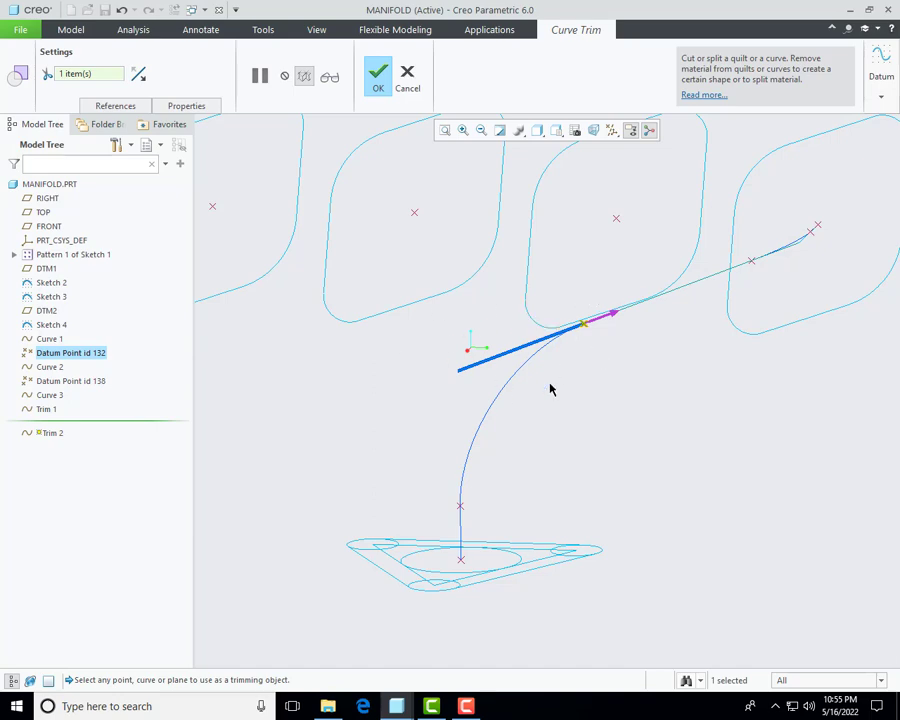
mouse_move(500, 364)
middle_down()
mouse_move(481, 318)
mouse_move(502, 370)
middle_up()
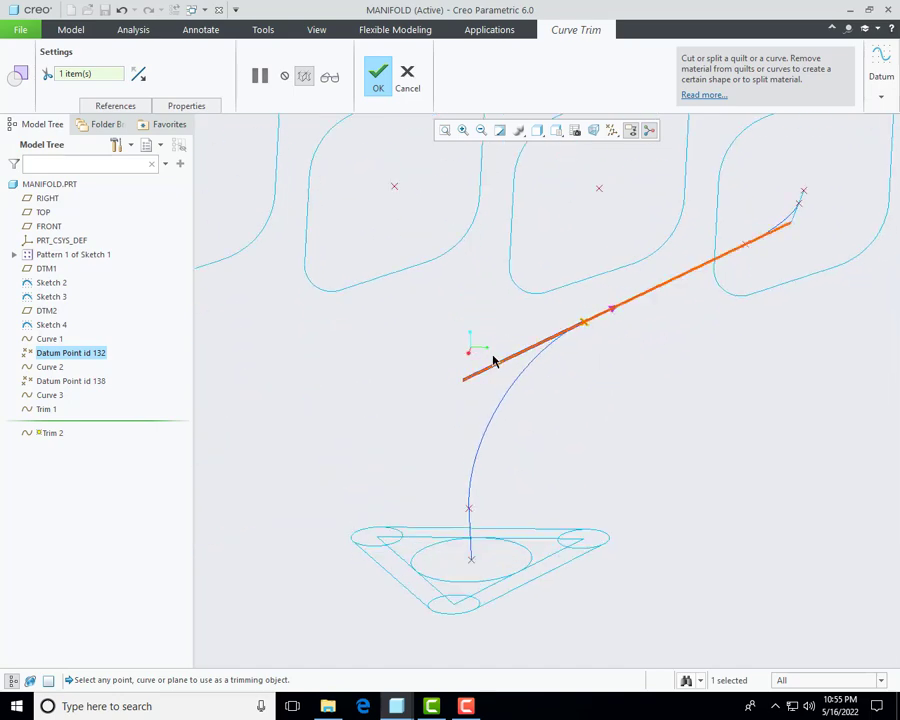
click(138, 73)
click(138, 73)
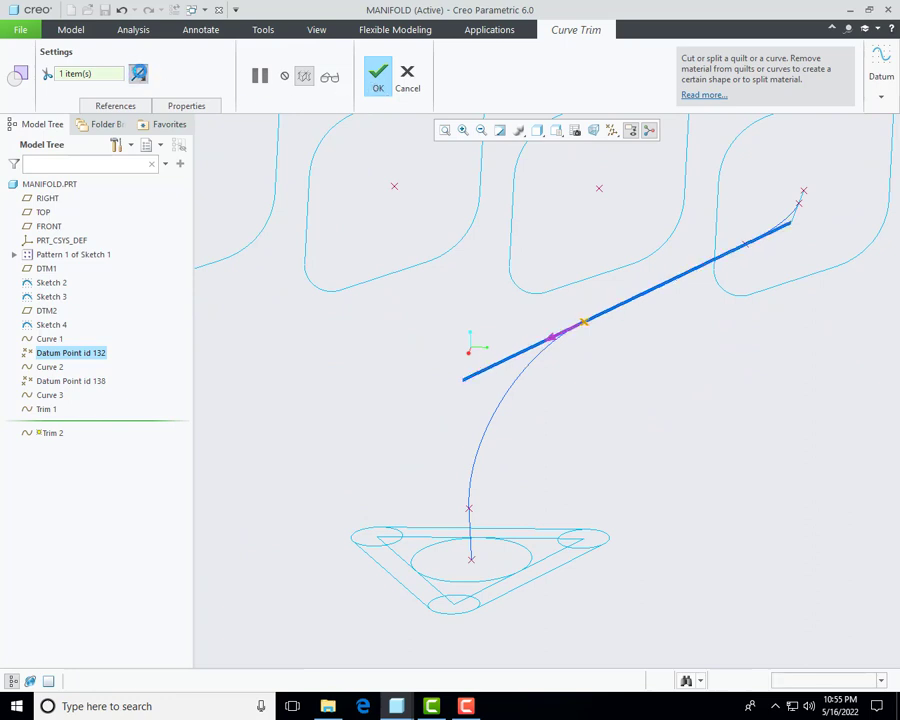
click(139, 74)
click(139, 74)
click(139, 74)
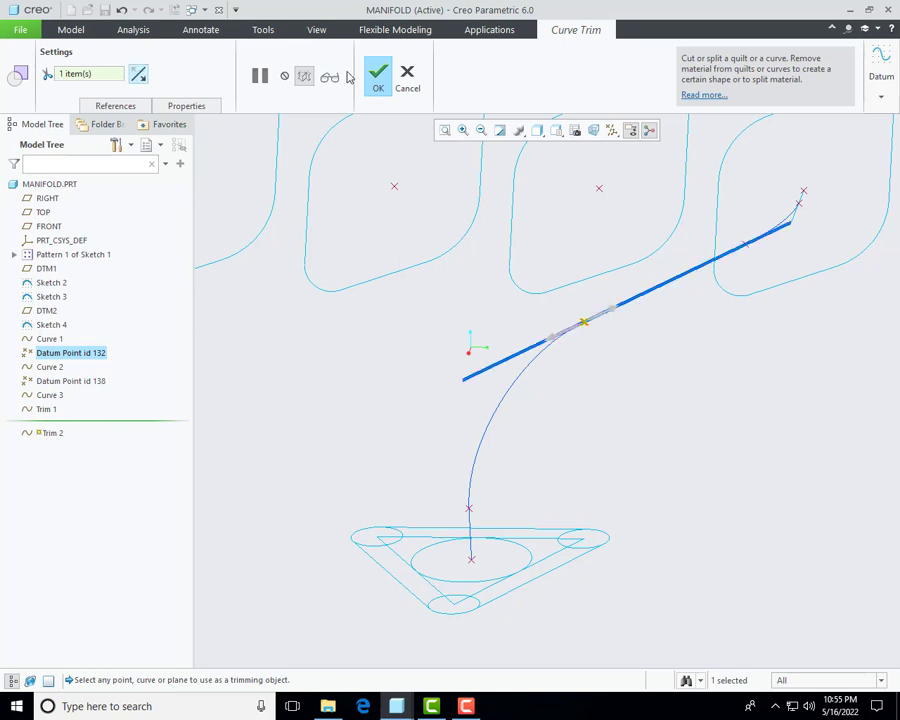
click(378, 74)
Step: Redefine the connecting line's trim to keep only the portion running toward the inlet
right_click(55, 423)
click(62, 356)
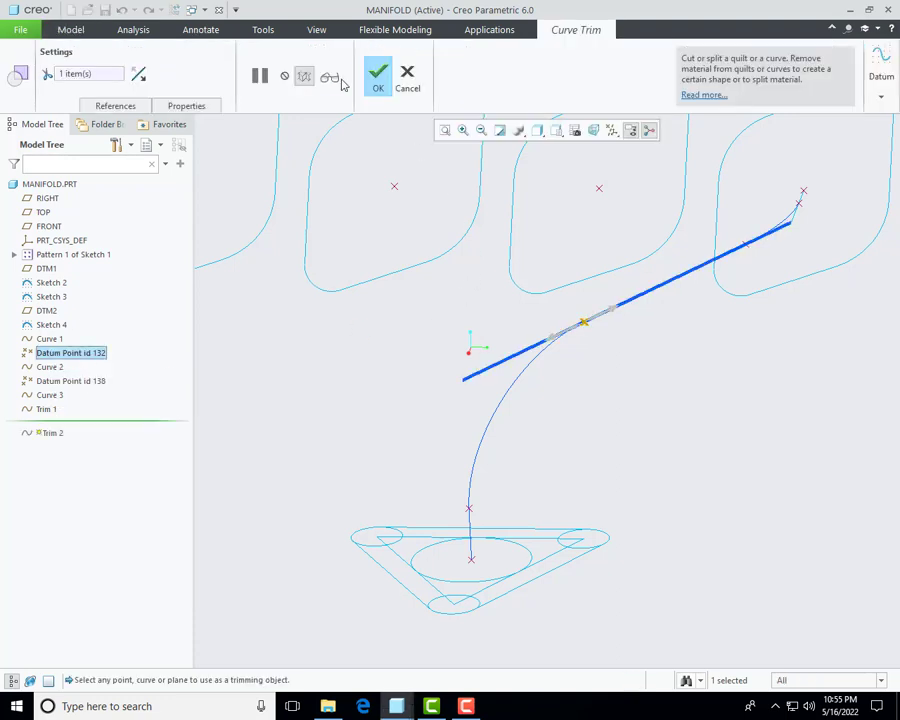
click(142, 82)
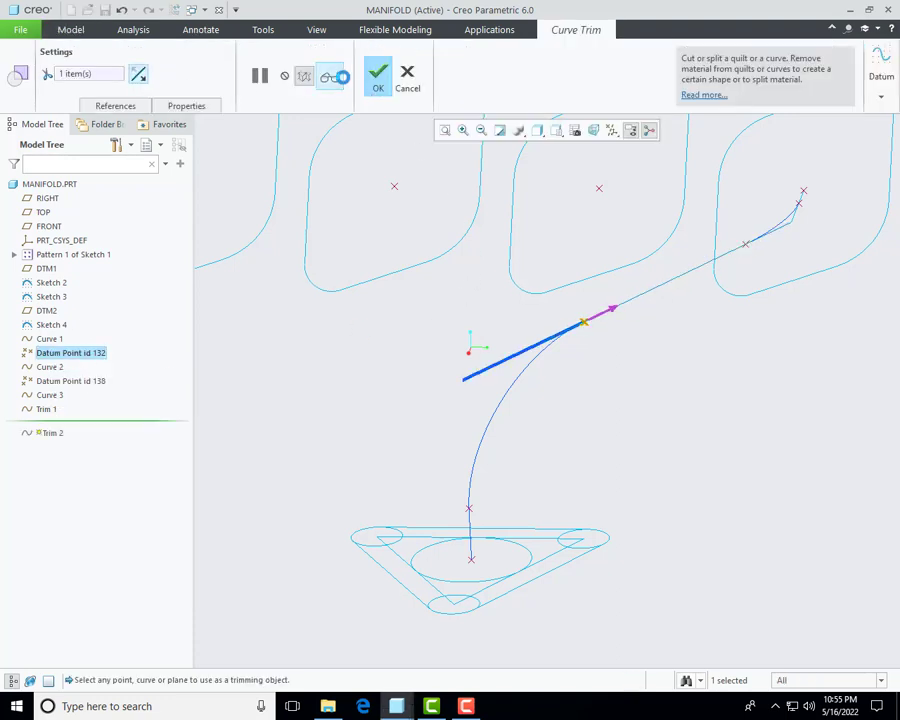
click(340, 80)
click(376, 84)
Step: Trim the connecting line at the inlet curve's start point, keeping only the portion between the two curves
scroll(380, 382, up, 3)
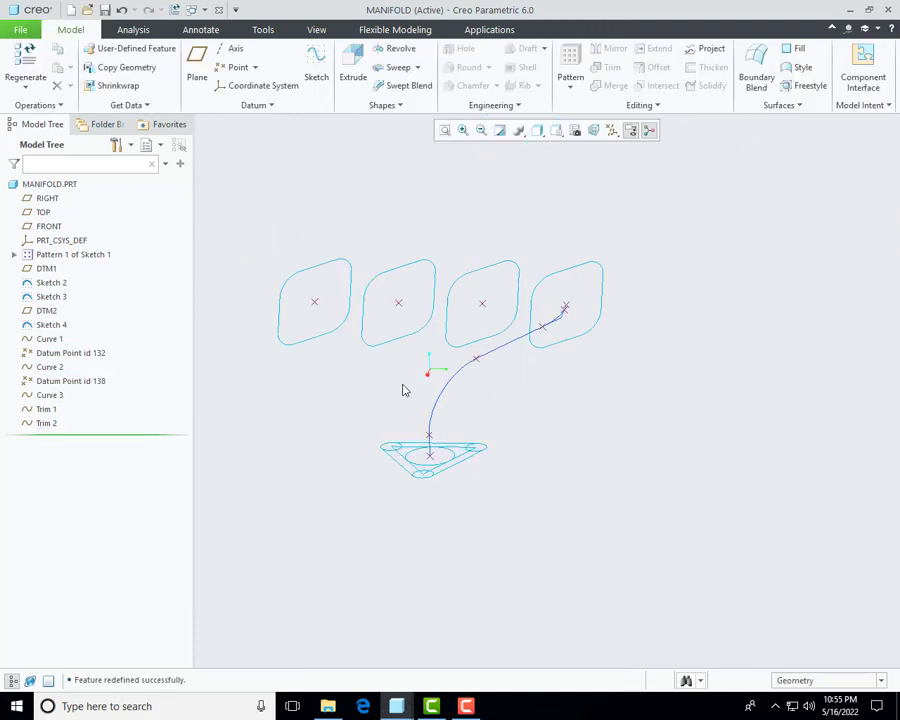
scroll(560, 320, down, 6)
scroll(545, 332, up, 3)
middle_drag(512, 361, 540, 350)
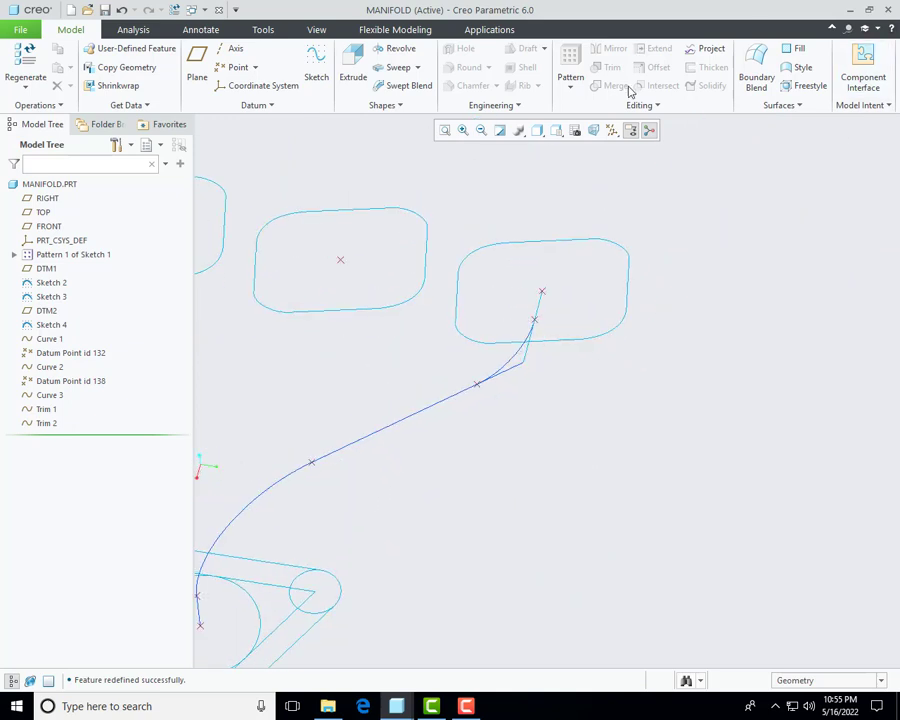
click(517, 368)
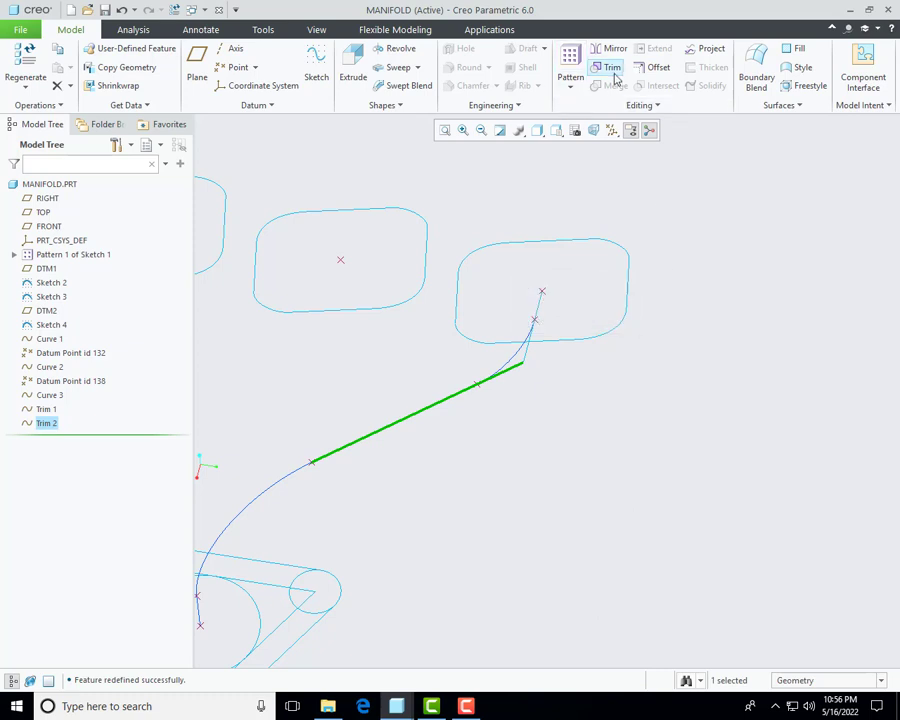
click(477, 386)
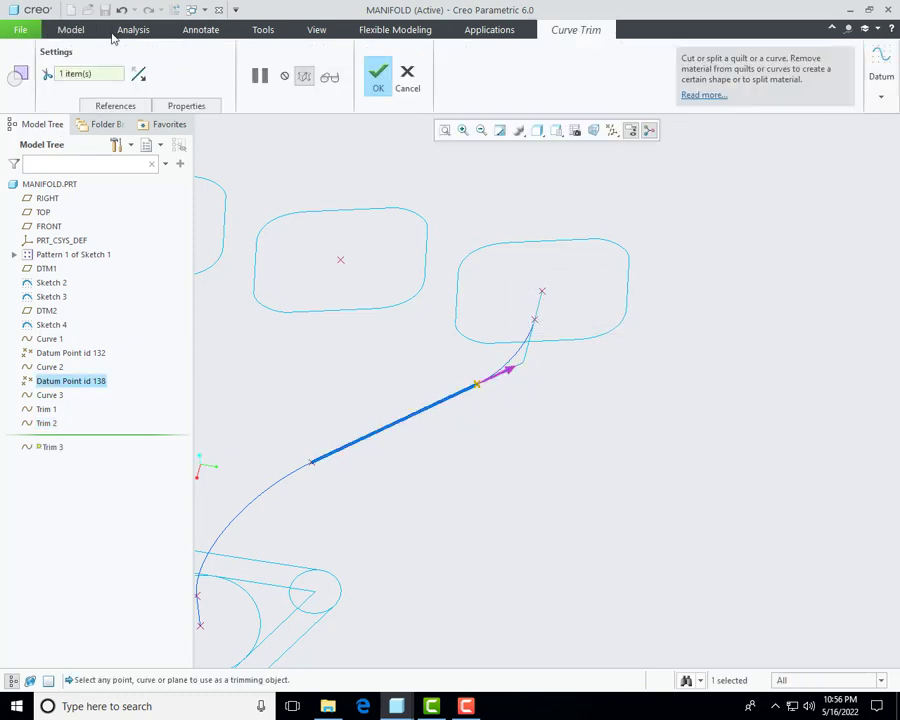
click(140, 75)
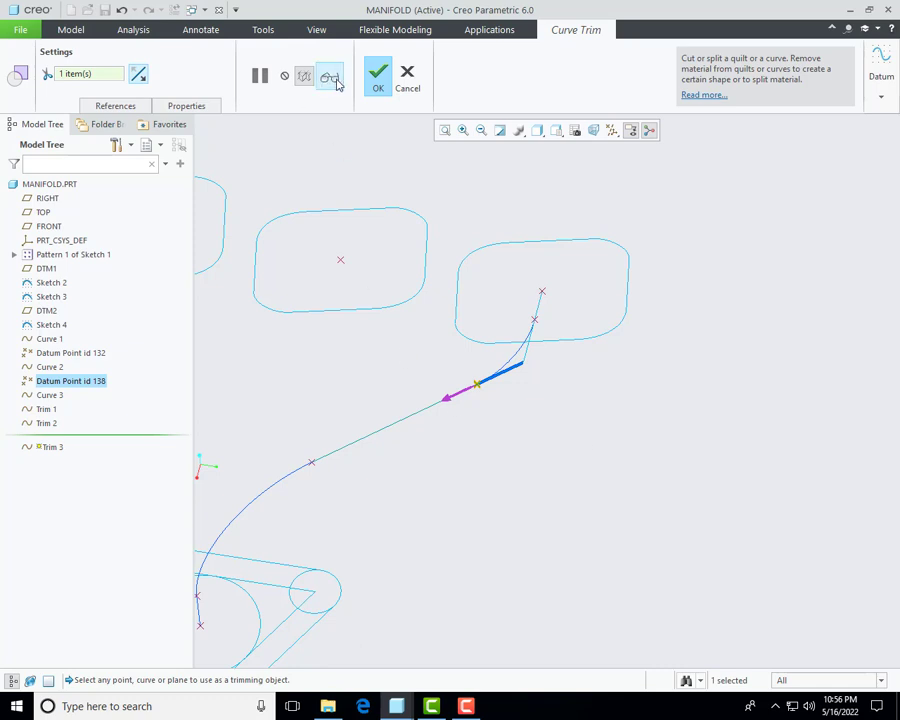
middle_drag(446, 406, 438, 360)
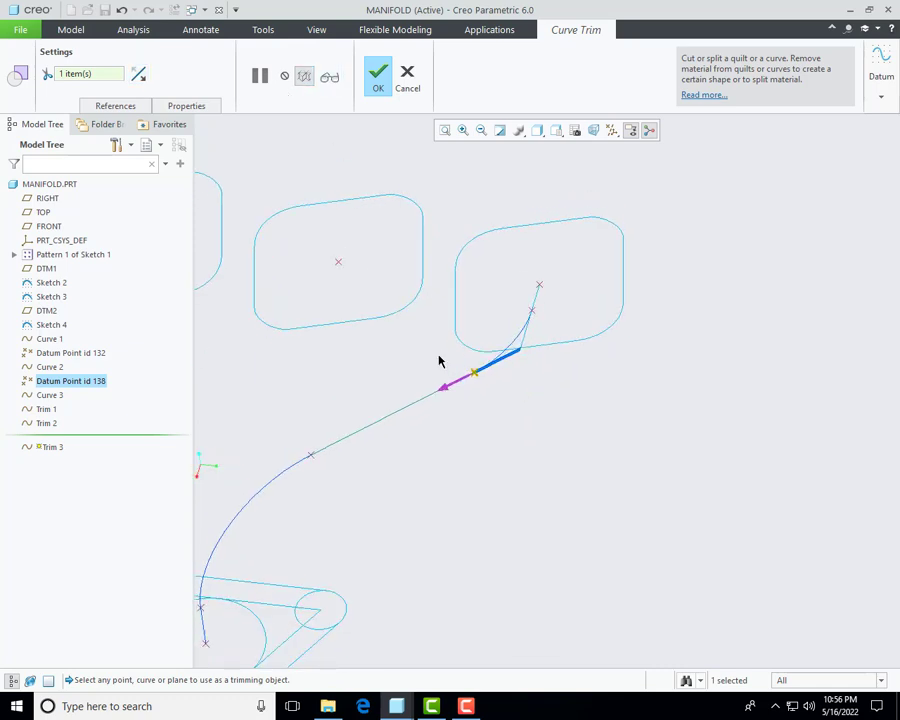
click(330, 77)
click(378, 76)
Step: Trim the short inlet line at its datum point, keeping only the part that reaches the inlet flange centre
scroll(556, 253, down, 3)
click(518, 352)
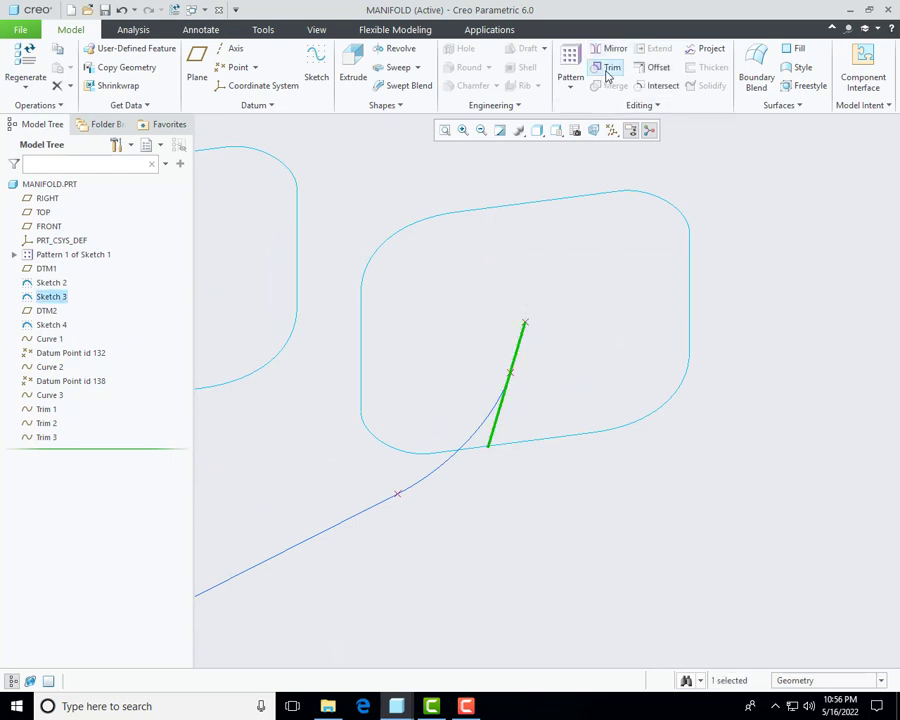
click(609, 68)
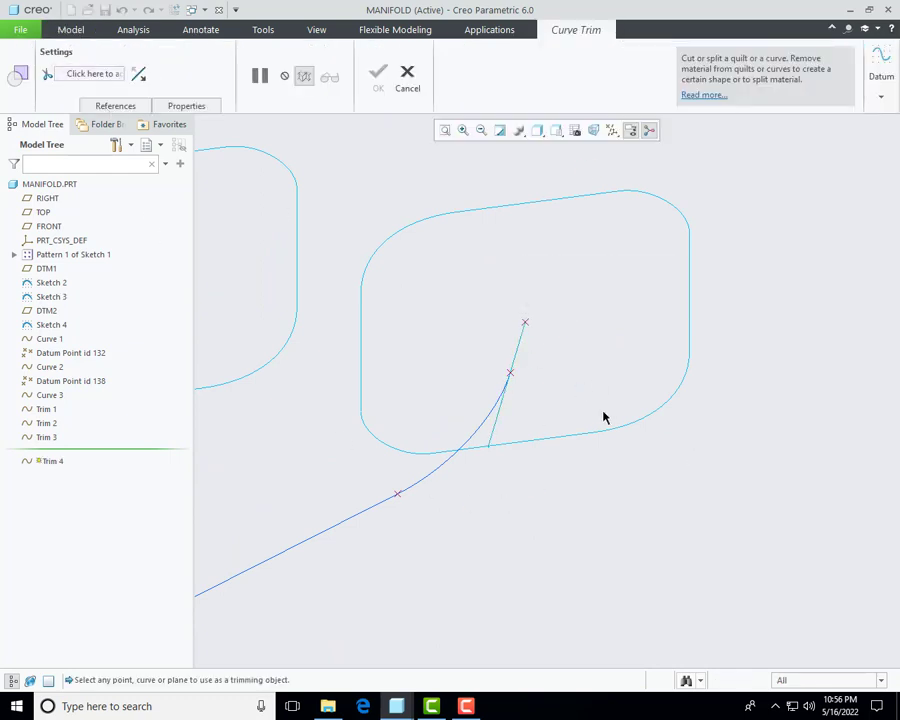
click(510, 376)
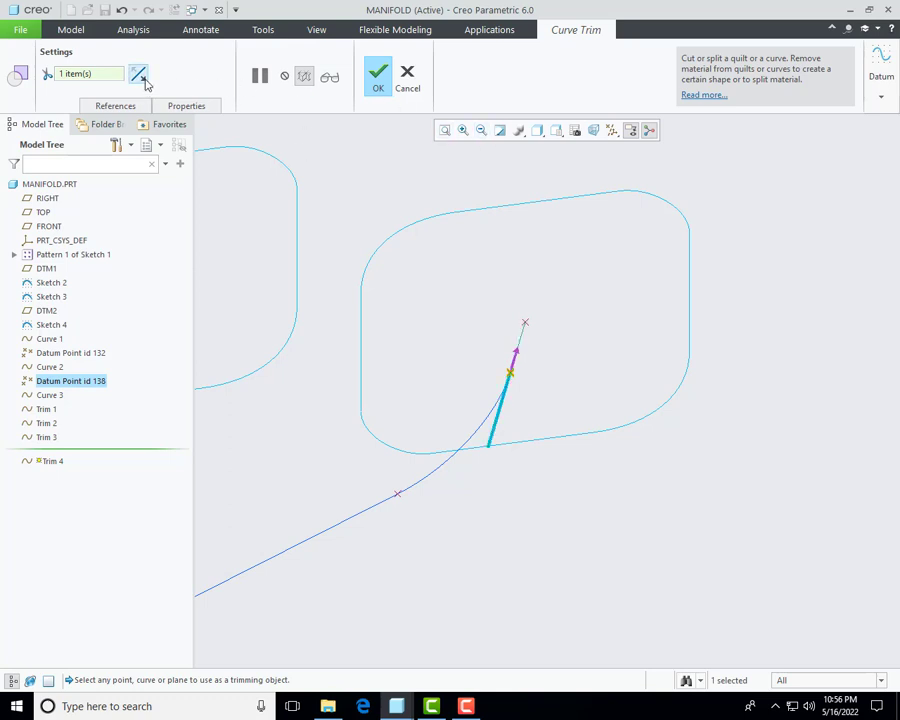
click(378, 77)
Step: Turn on the display of datum planes, axes and coordinate systems
scroll(647, 339, down, 5)
click(603, 458)
middle_drag(603, 458, 615, 484)
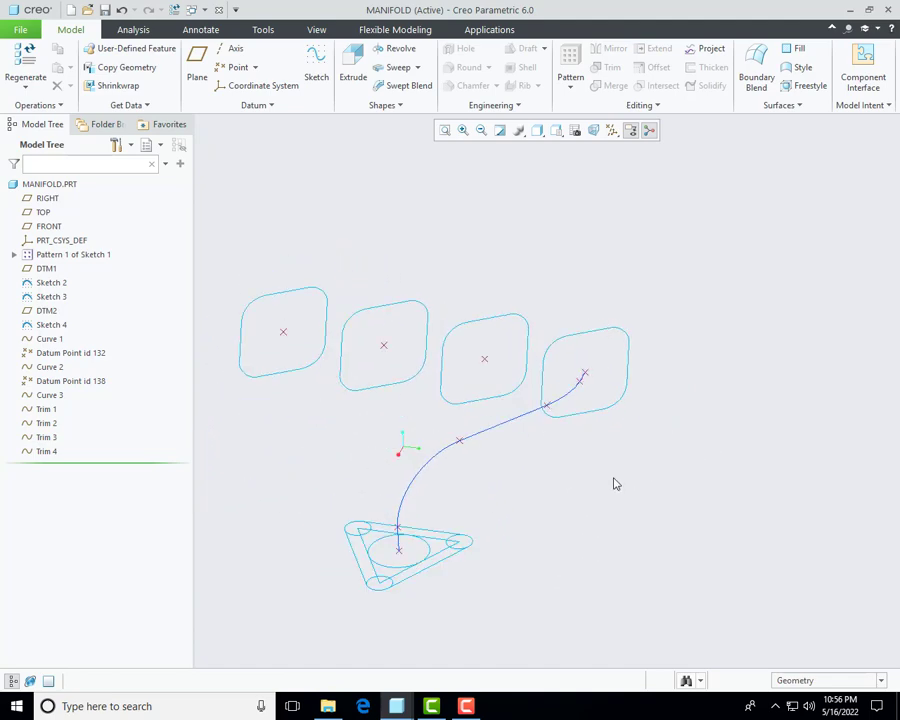
scroll(615, 484, down, 3)
click(612, 130)
click(630, 209)
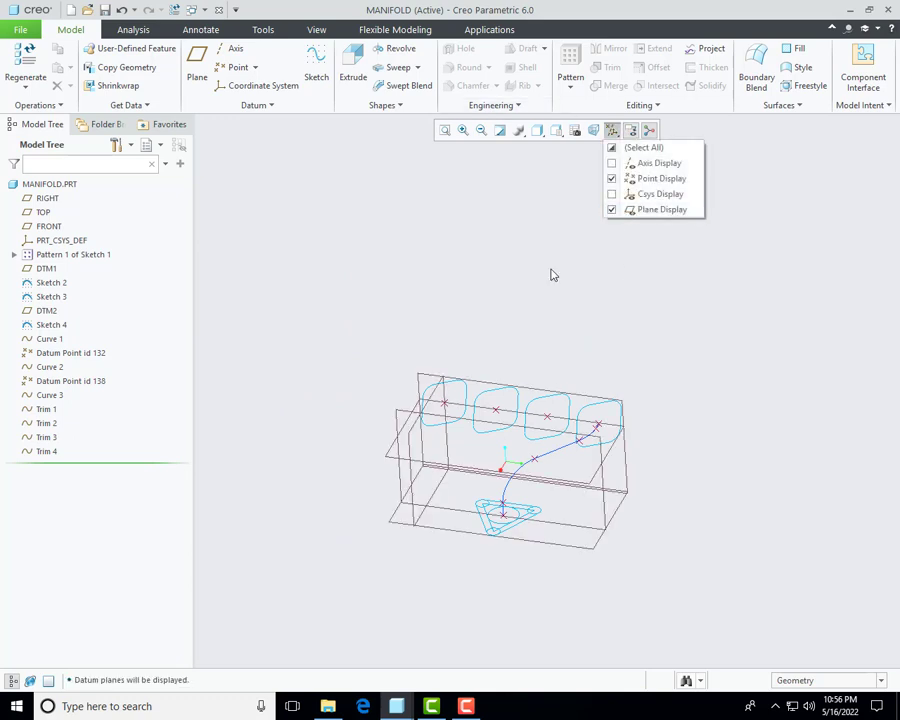
scroll(492, 530, up, 3)
scroll(430, 489, down, 2)
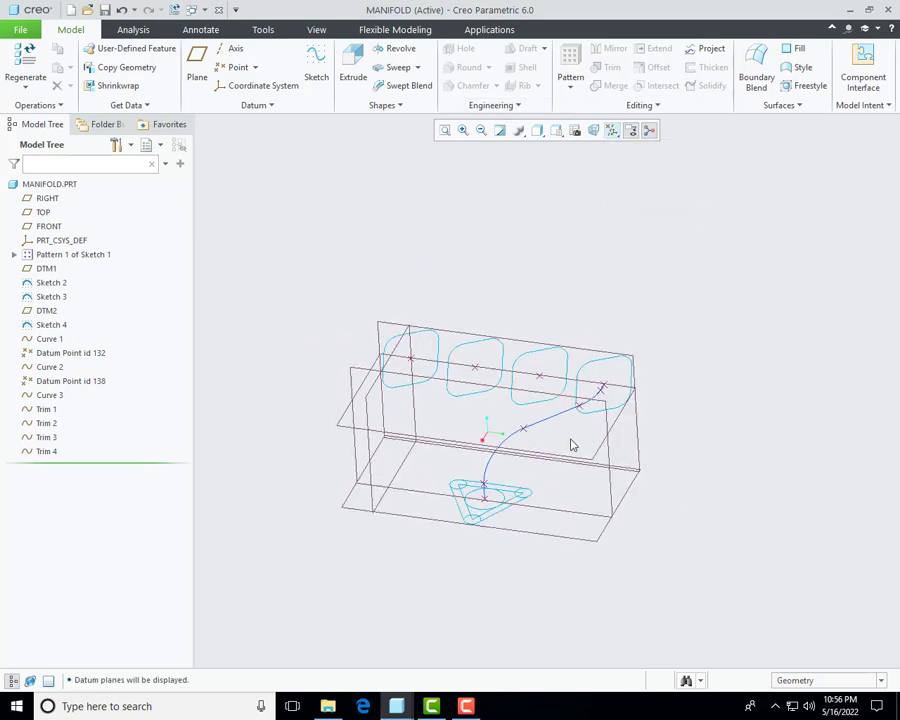
mouse_move(426, 418)
middle_down()
mouse_move(416, 444)
mouse_move(430, 432)
middle_up()
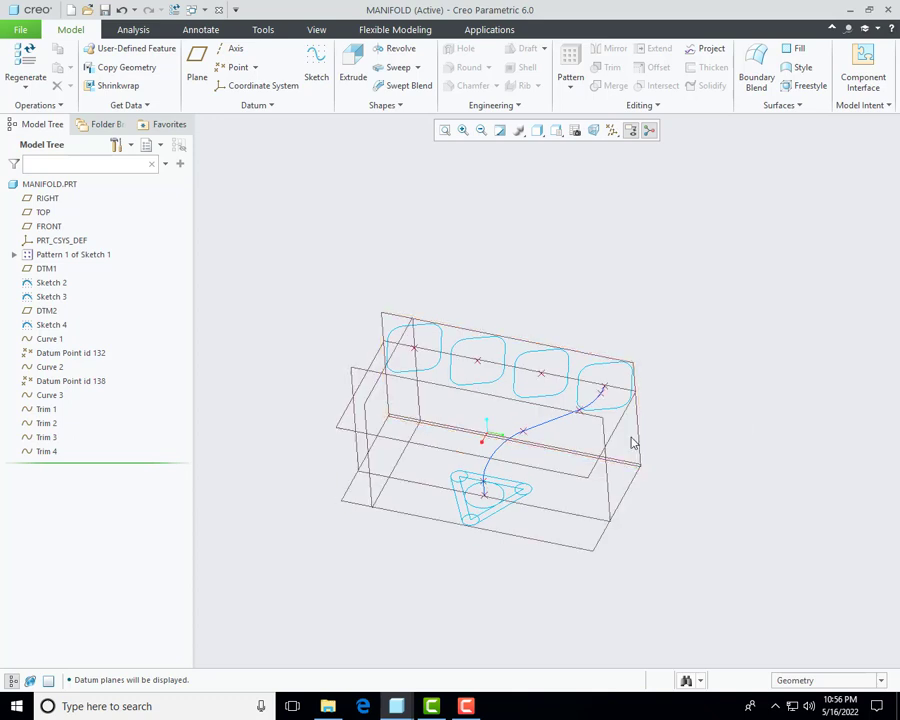
click(611, 133)
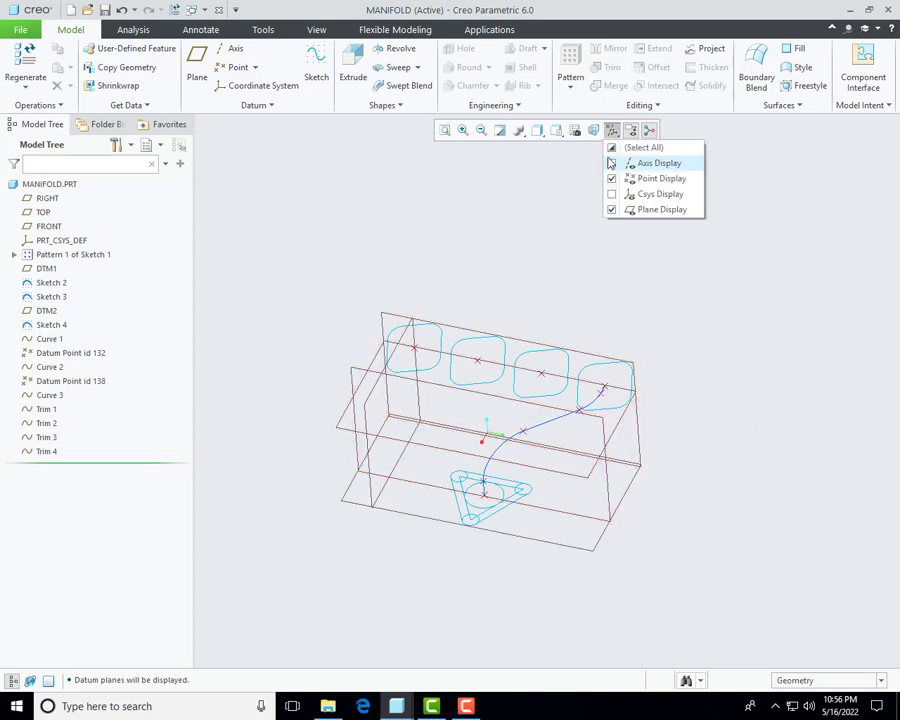
click(612, 194)
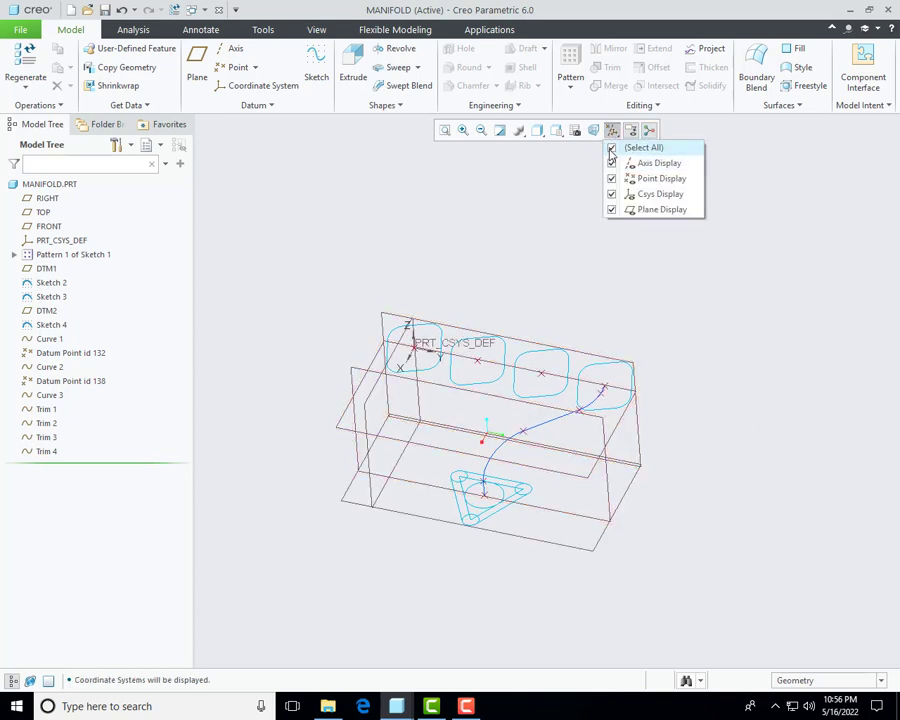
click(611, 150)
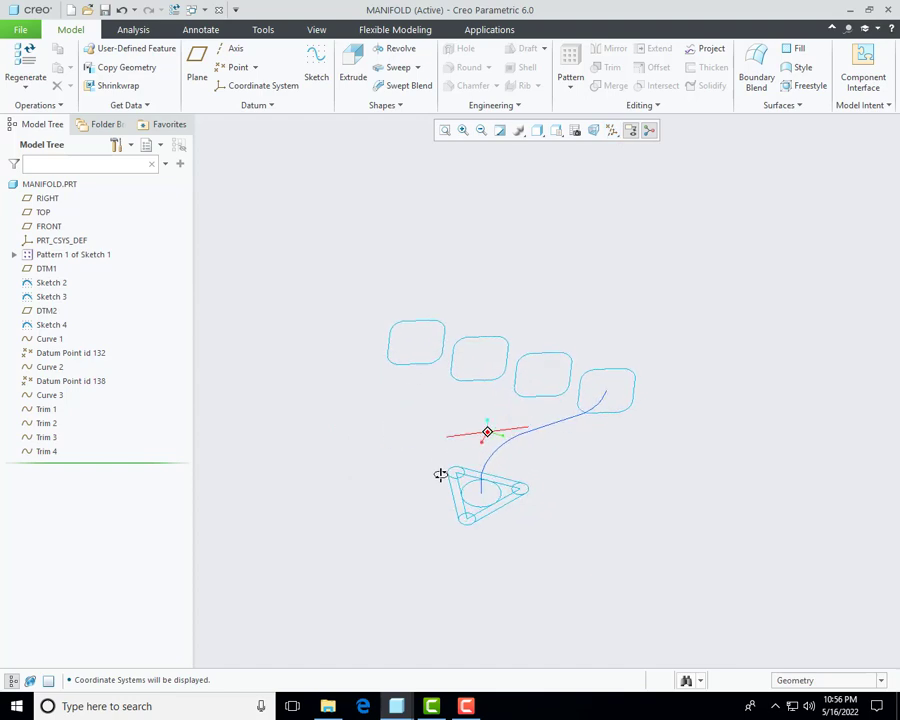
middle_drag(441, 473, 593, 434)
scroll(544, 345, up, 3)
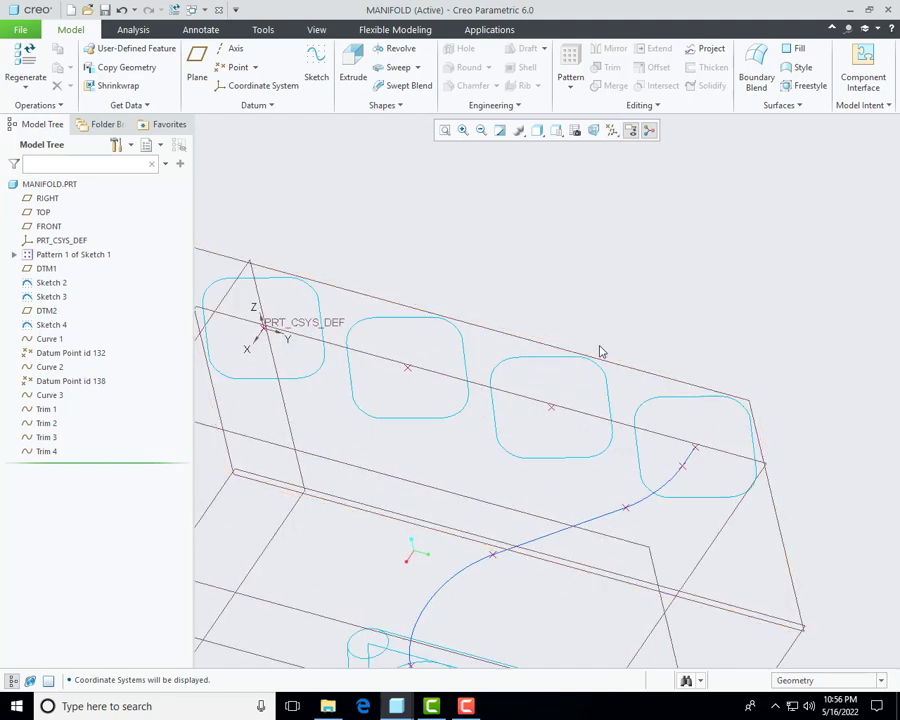
scroll(520, 410, down, 4)
middle_drag(532, 454, 562, 466)
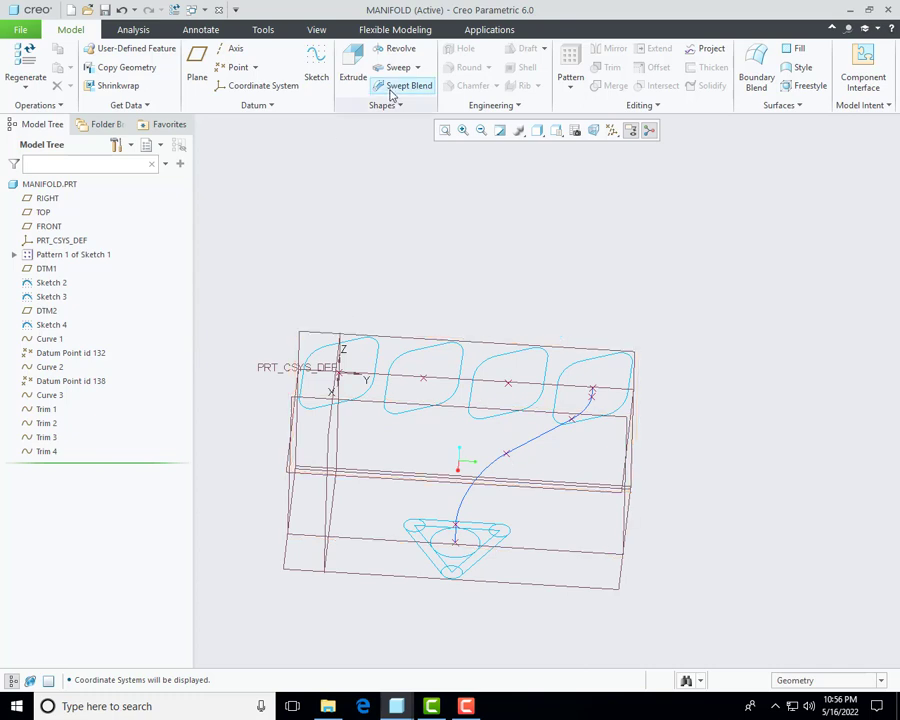
click(320, 68)
mouse_move(482, 345)
middle_down()
mouse_move(470, 305)
mouse_move(494, 368)
mouse_move(476, 396)
mouse_move(516, 356)
middle_up()
click(516, 356)
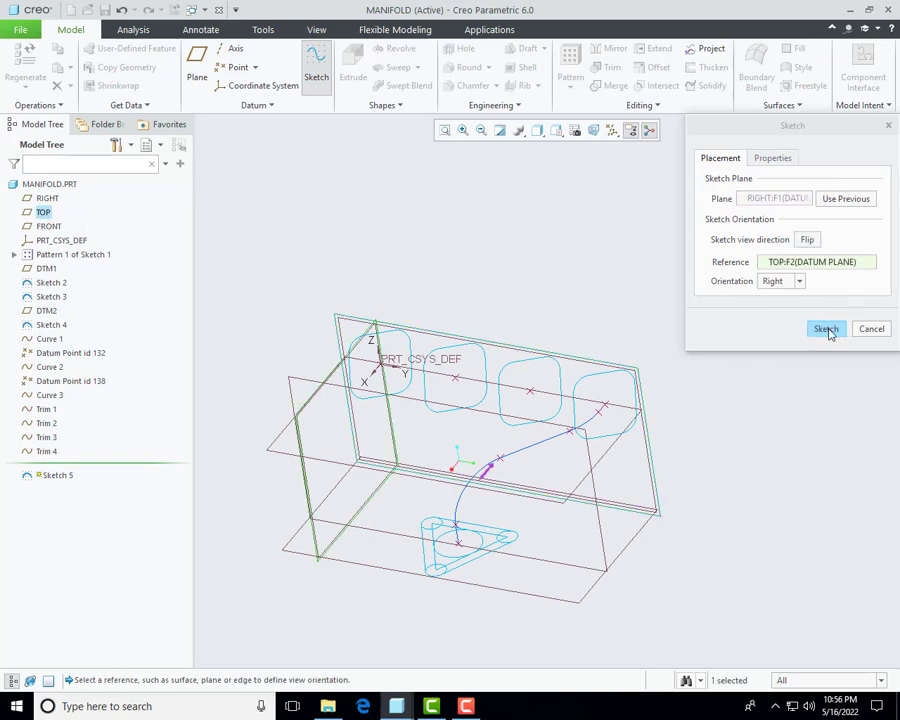
click(826, 330)
click(17, 88)
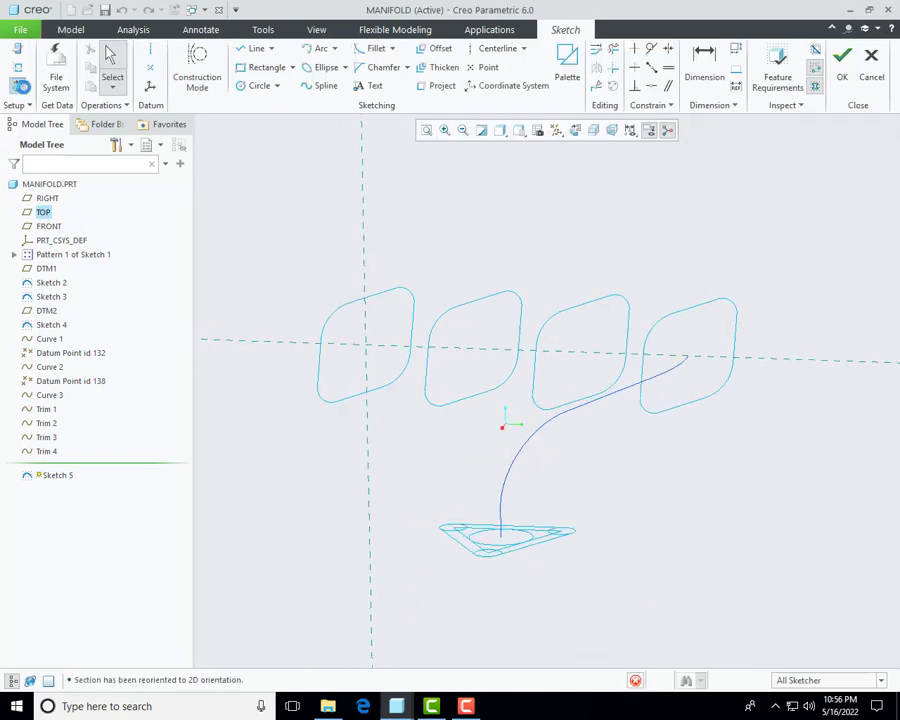
click(868, 65)
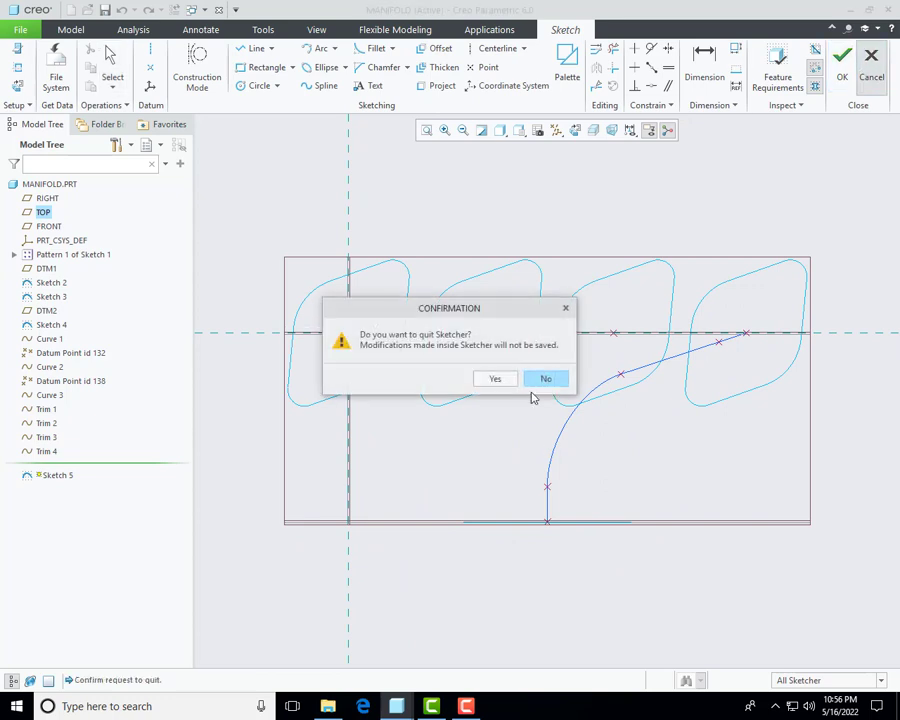
click(493, 379)
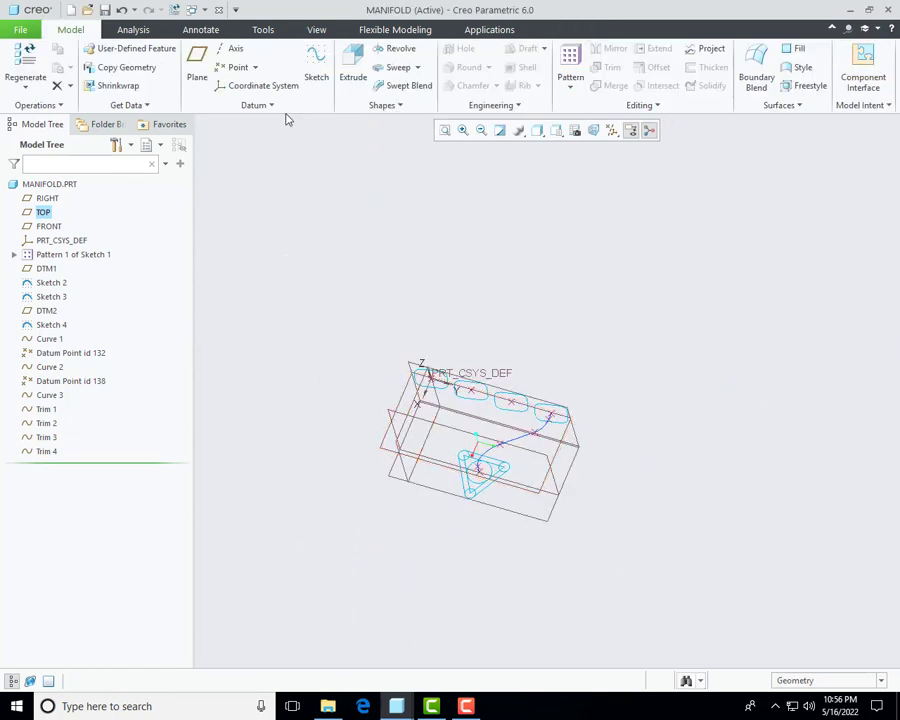
Step: Start a sketch on the FRONT plane in 2D orientation and add the third inlet flange's centre point as a reference
click(314, 64)
mouse_move(410, 285)
middle_down()
mouse_move(486, 259)
mouse_move(333, 446)
middle_up()
click(383, 443)
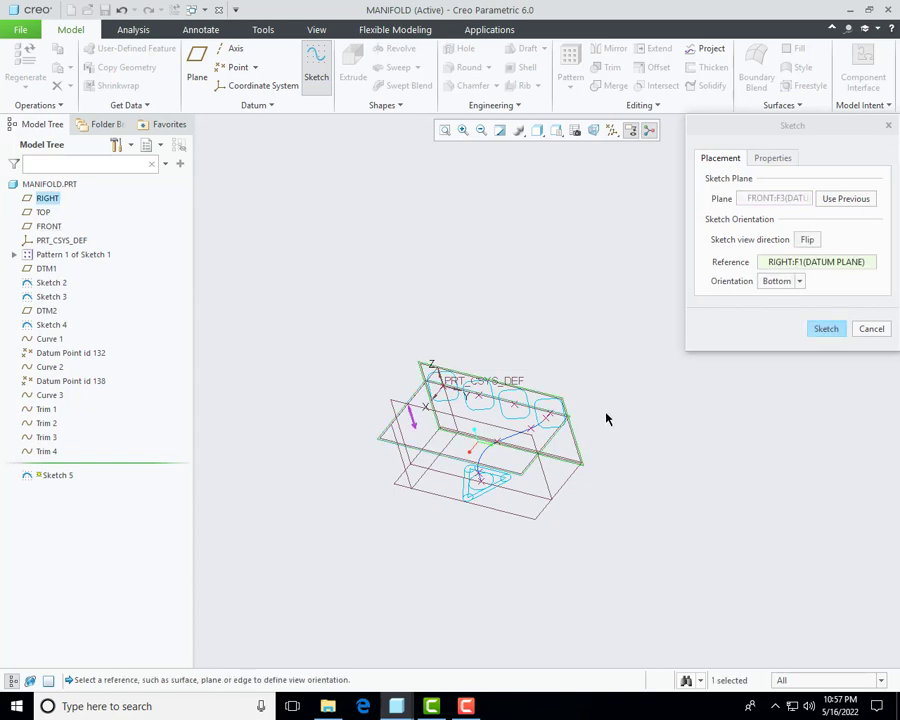
click(826, 330)
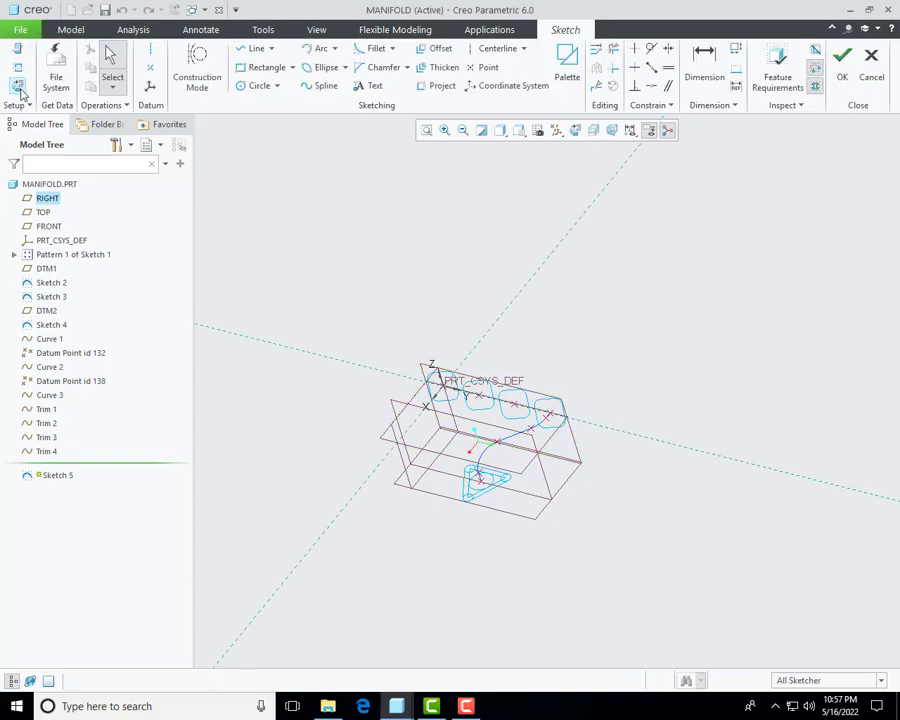
click(18, 88)
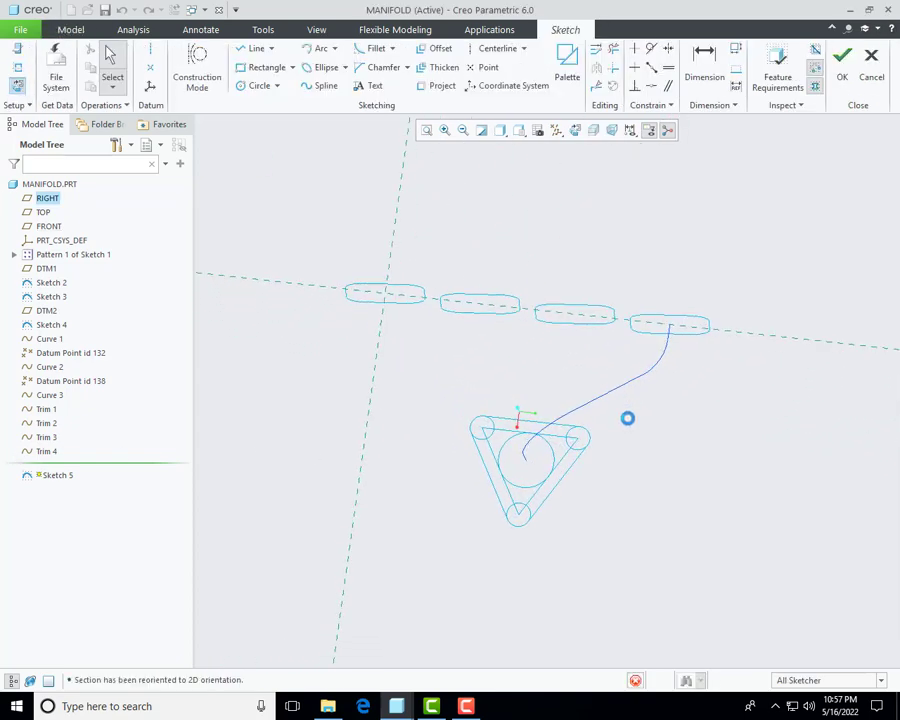
click(18, 68)
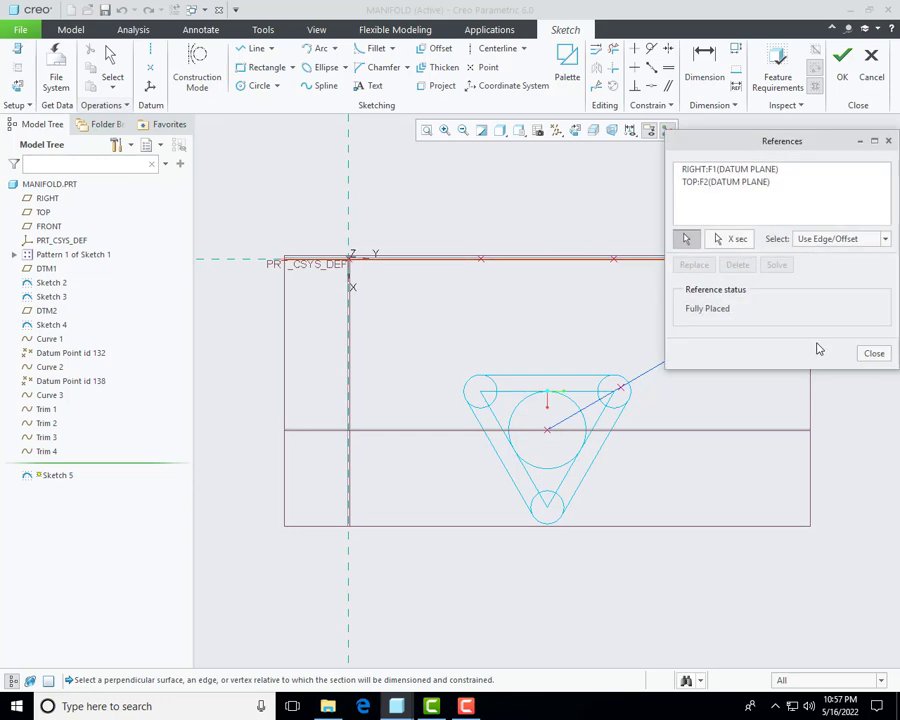
click(613, 262)
click(615, 263)
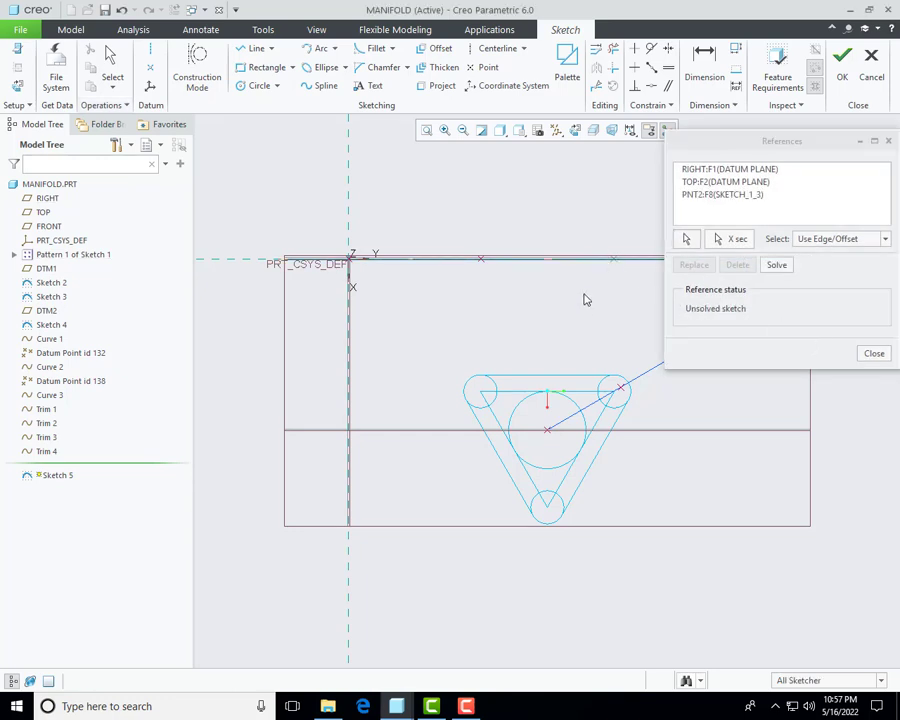
Step: Draw a vertical centerline through the third inlet's centre point and a line of length 50 along it, starting at that point
click(497, 48)
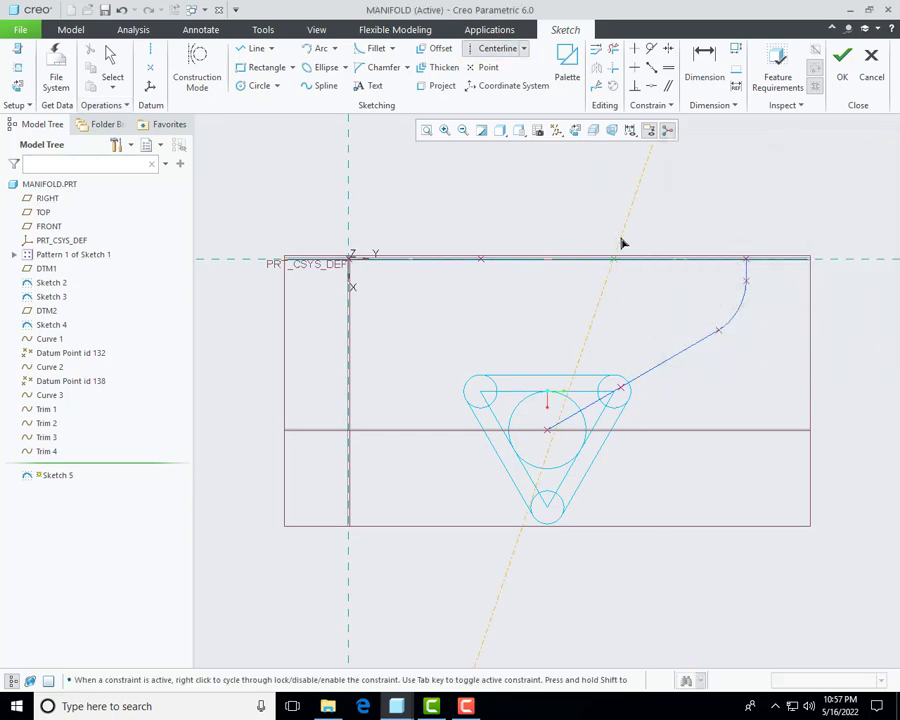
click(250, 48)
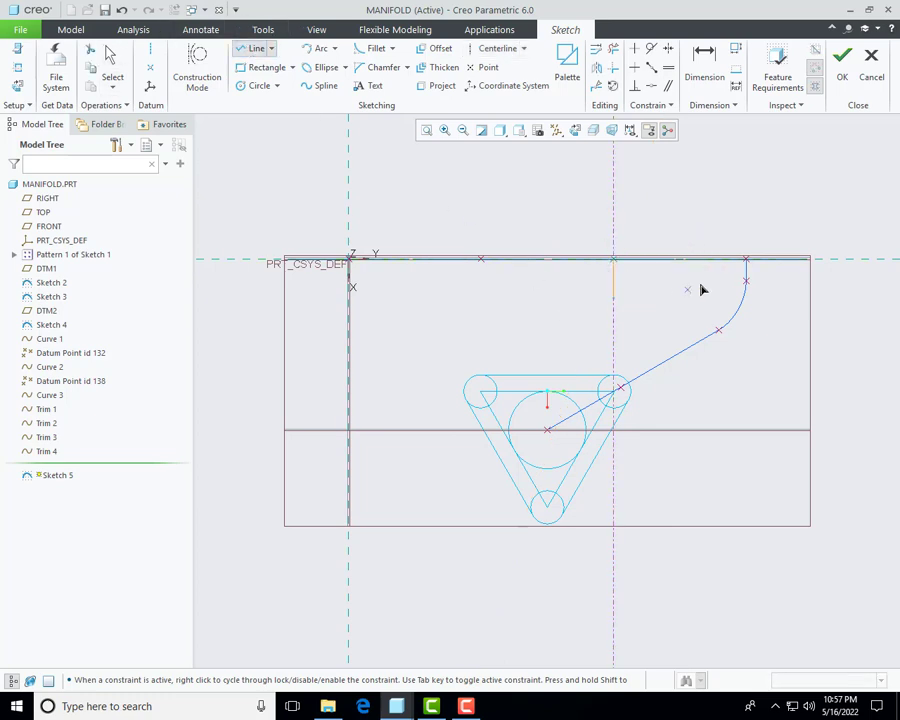
middle_click(645, 287)
double_click(624, 277)
text(50)
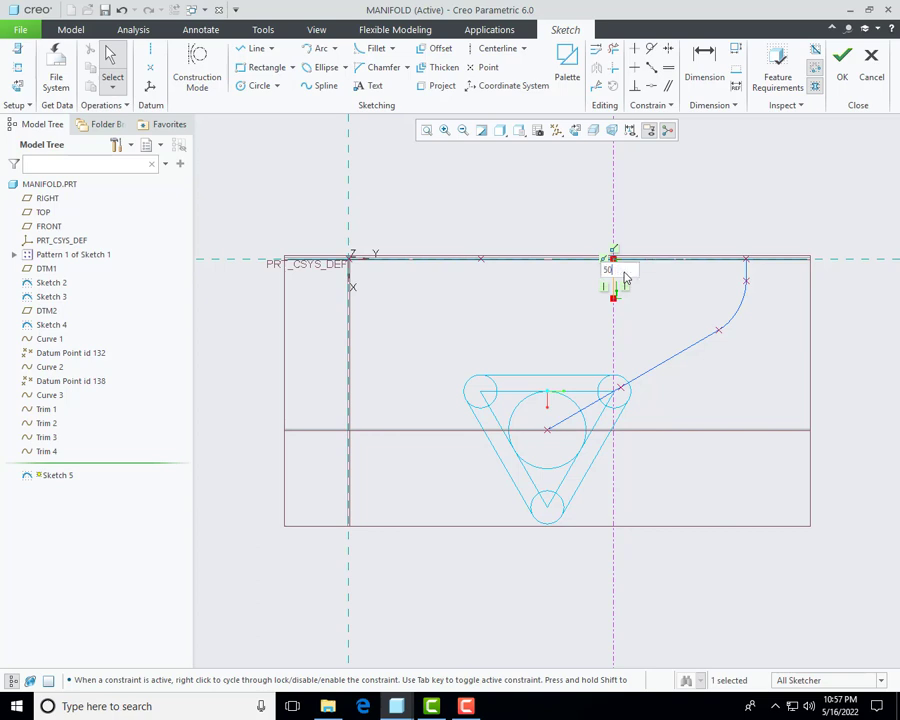
key(Return)
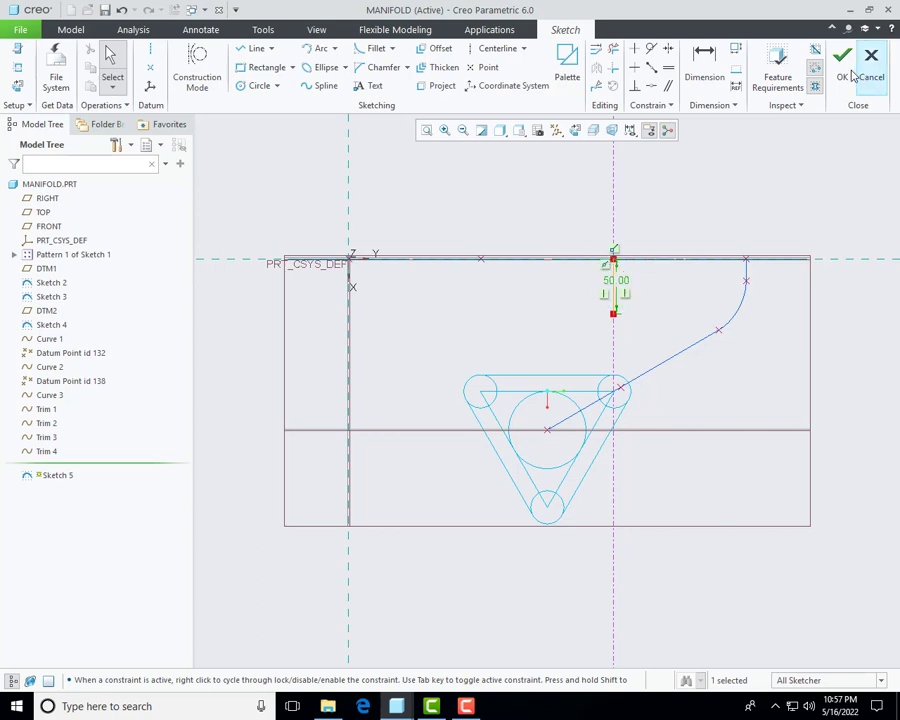
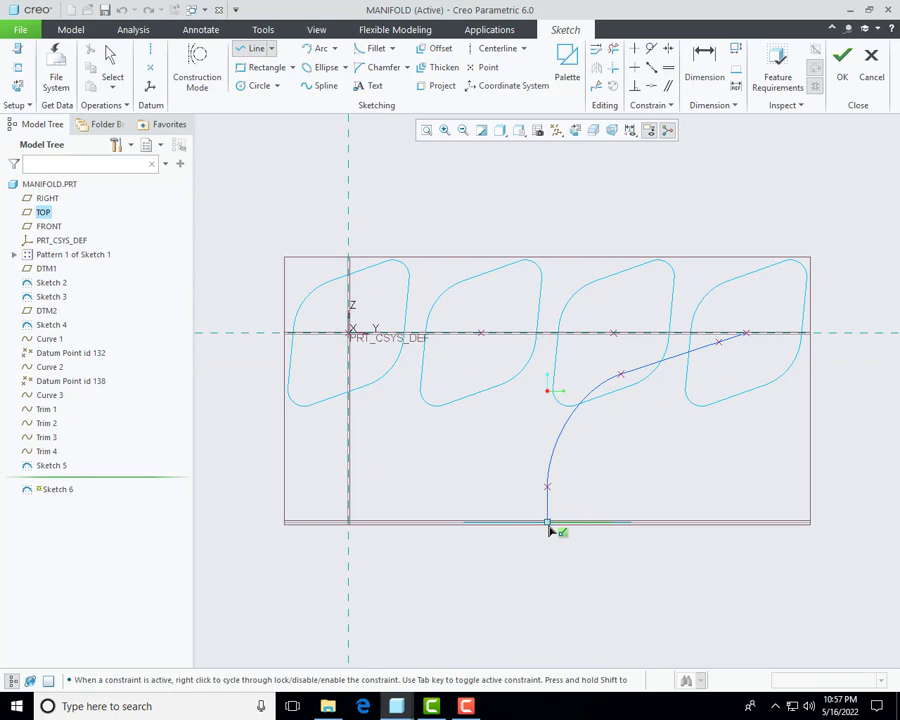
Step: Sketch a vertical line upward from the outlet flange centre, set its length to 112, and finish the sketch
click(549, 523)
click(548, 409)
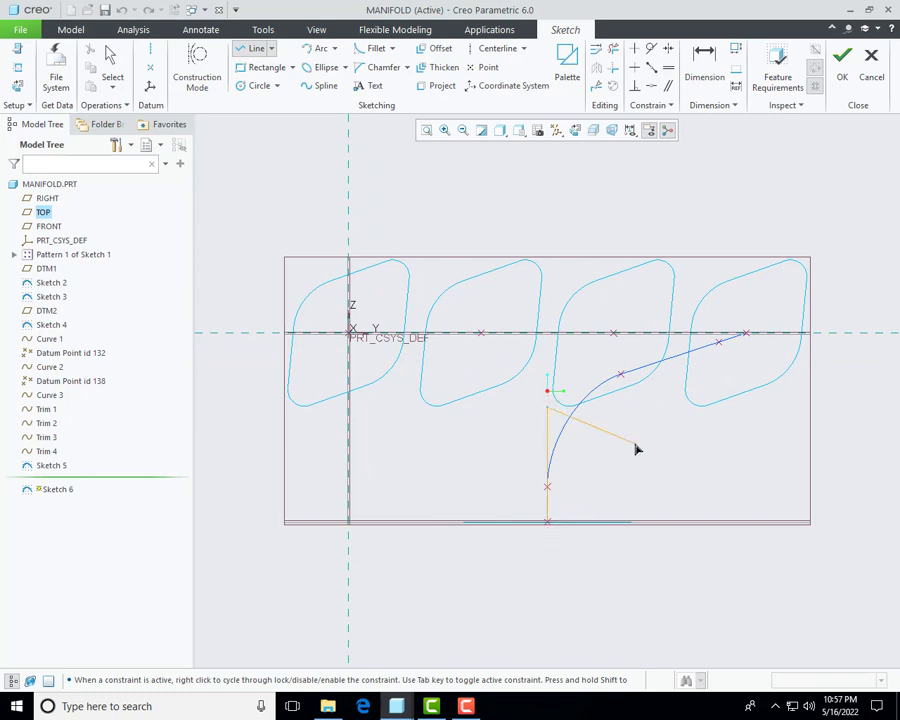
middle_click(472, 470)
double_click(537, 482)
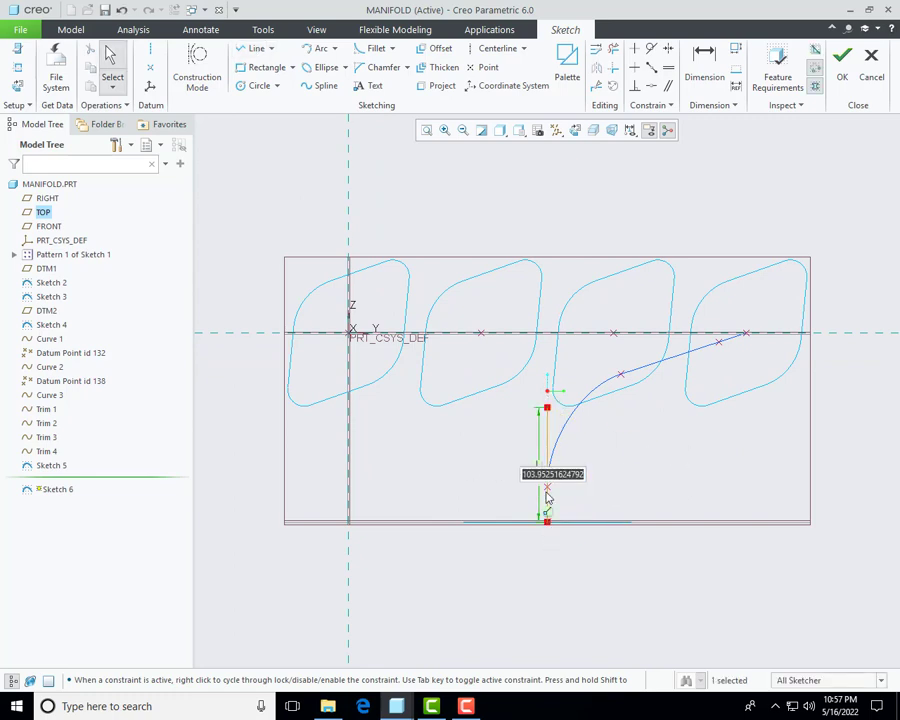
text(112)
key(Return)
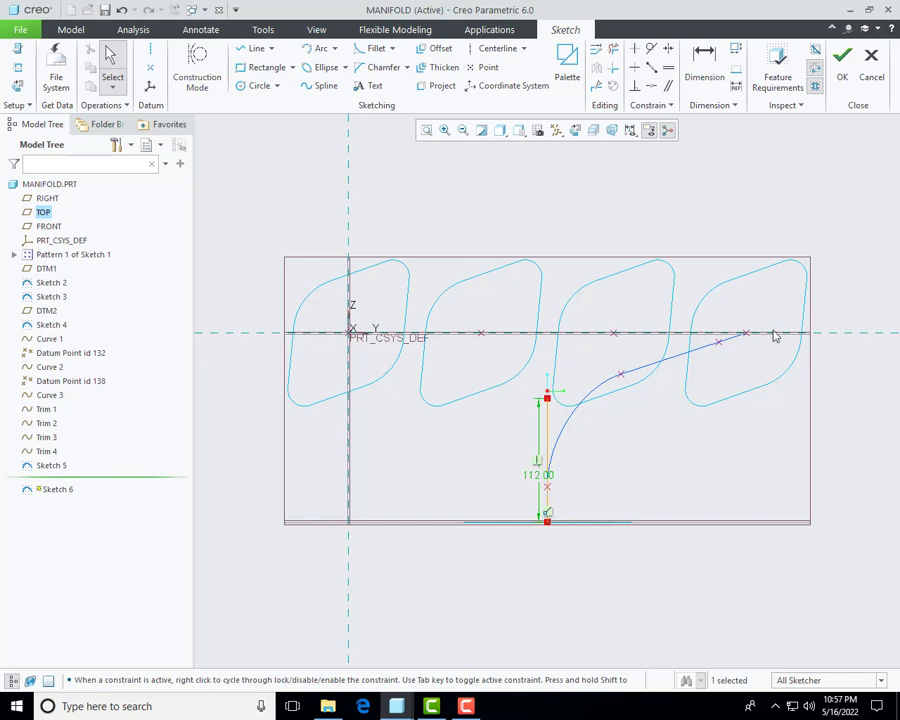
click(843, 75)
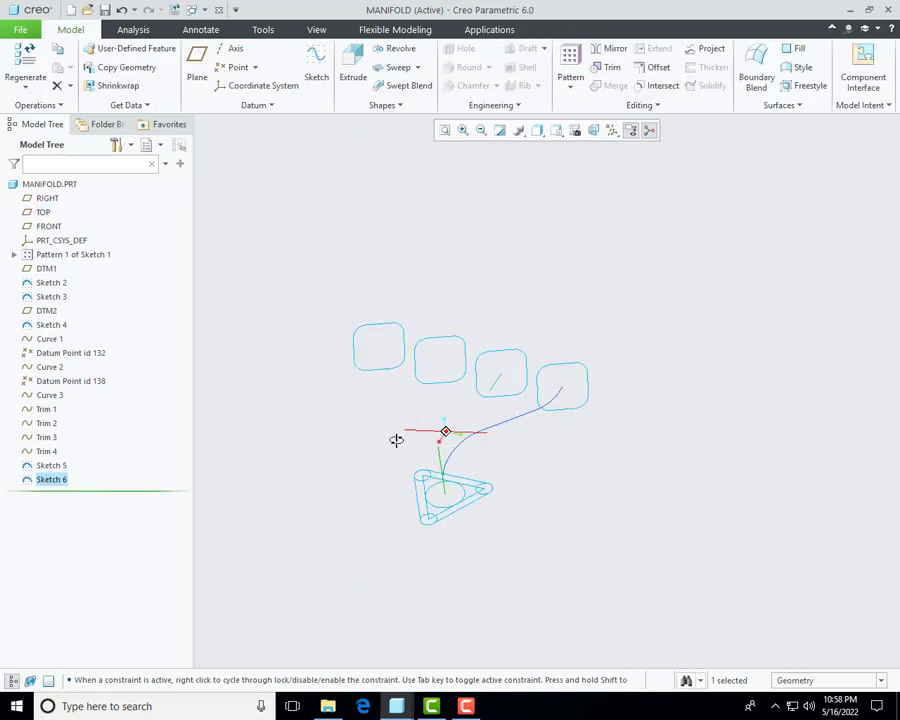
Step: Hide all datum planes, axes, points and coordinate systems
click(613, 131)
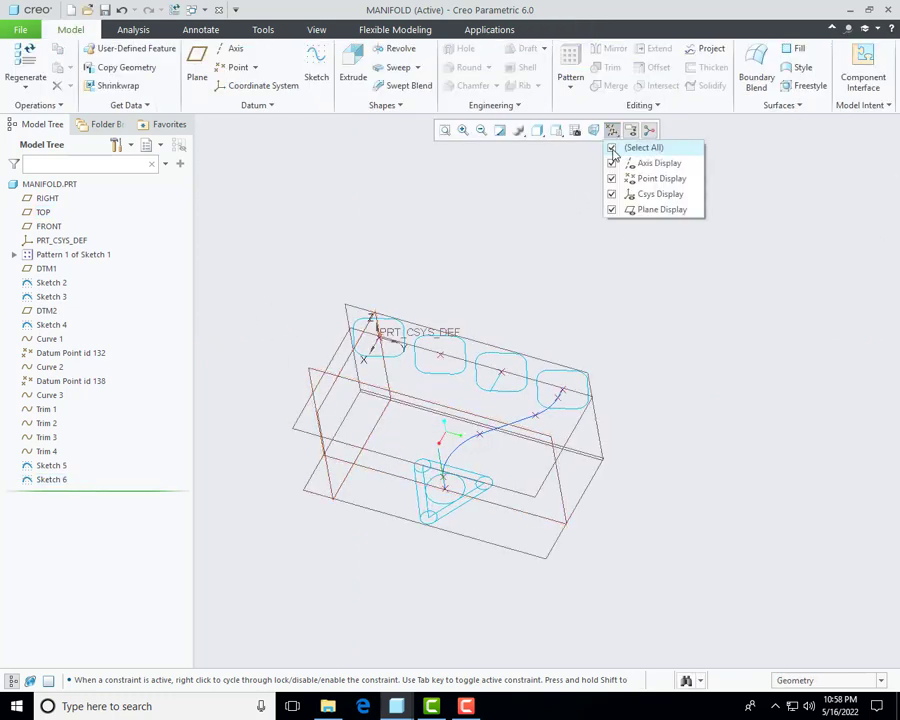
click(611, 147)
mouse_move(482, 366)
middle_down()
mouse_move(482, 305)
mouse_move(490, 367)
mouse_move(467, 365)
mouse_move(472, 354)
middle_up()
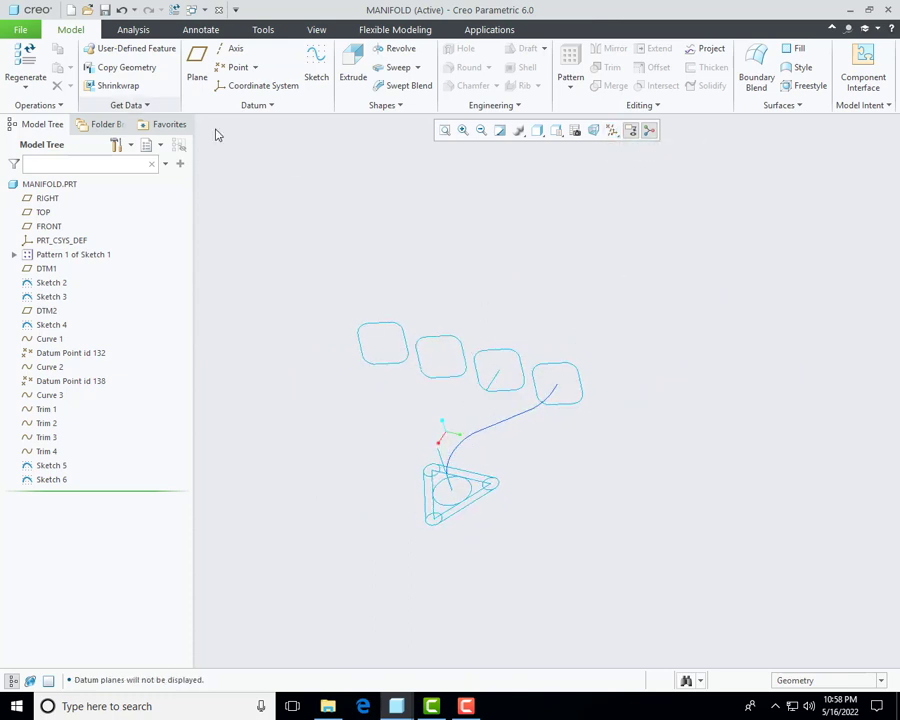
Step: Create a curve through points joining the upper end of the vertical outlet line to the free end of the third inlet's line
click(257, 105)
click(221, 123)
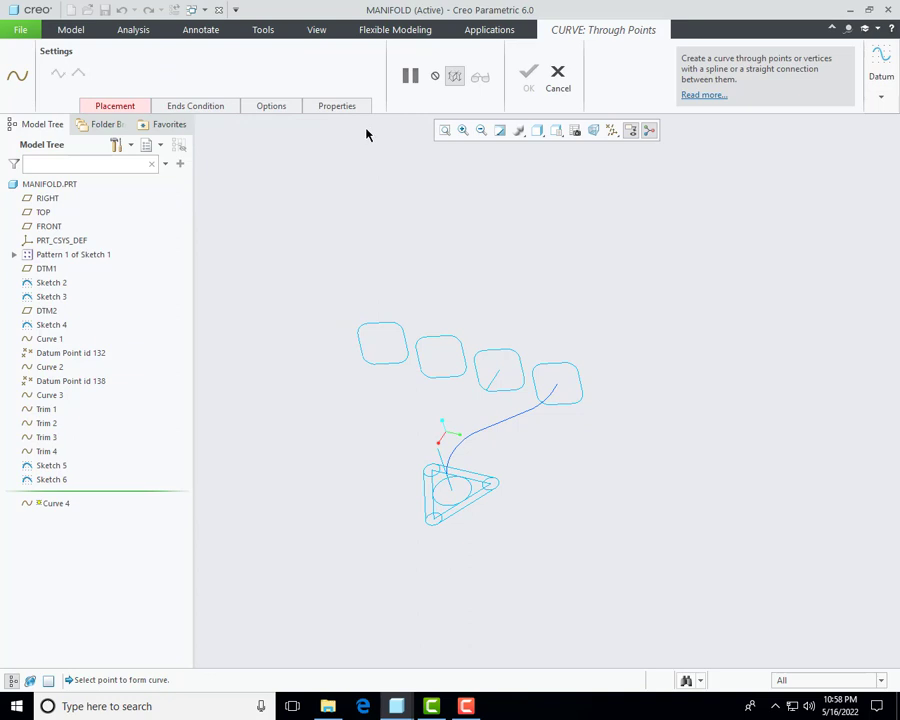
scroll(422, 430, down, 4)
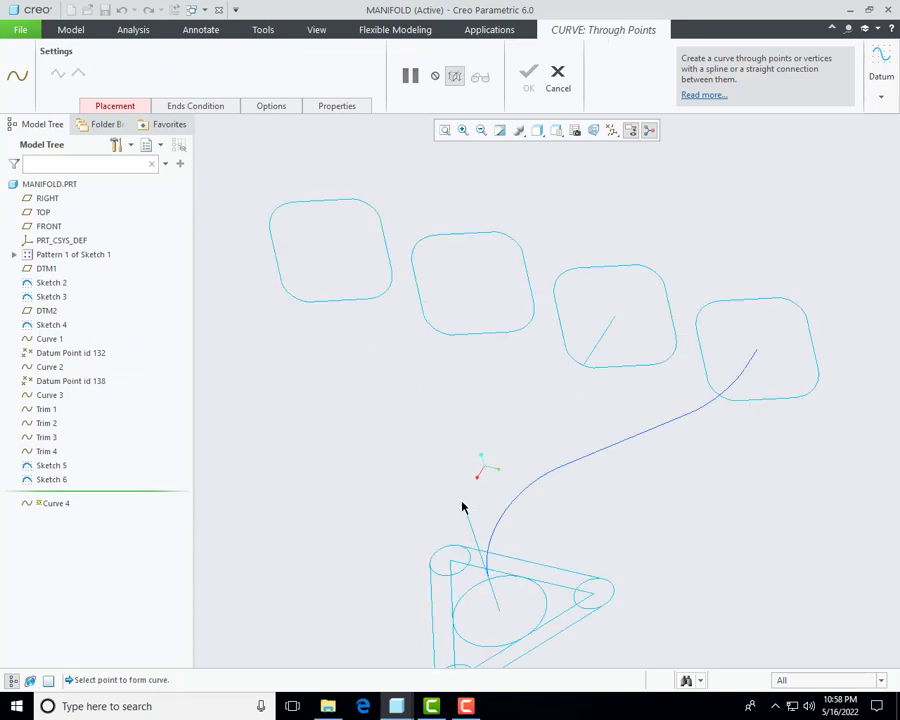
middle_drag(583, 368, 573, 394)
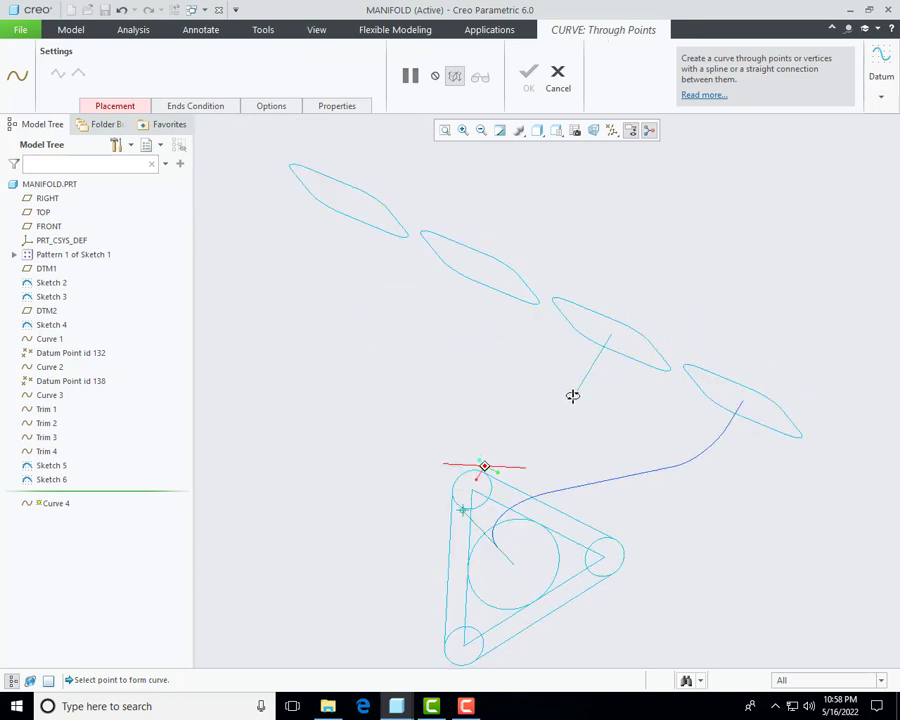
click(479, 469)
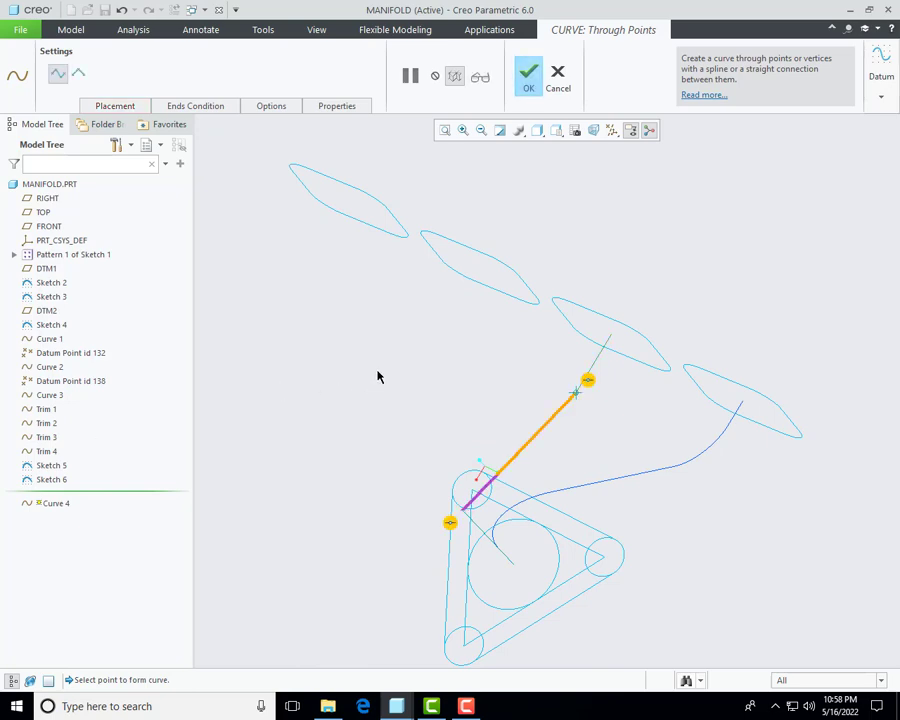
middle_drag(376, 372, 409, 388)
click(528, 75)
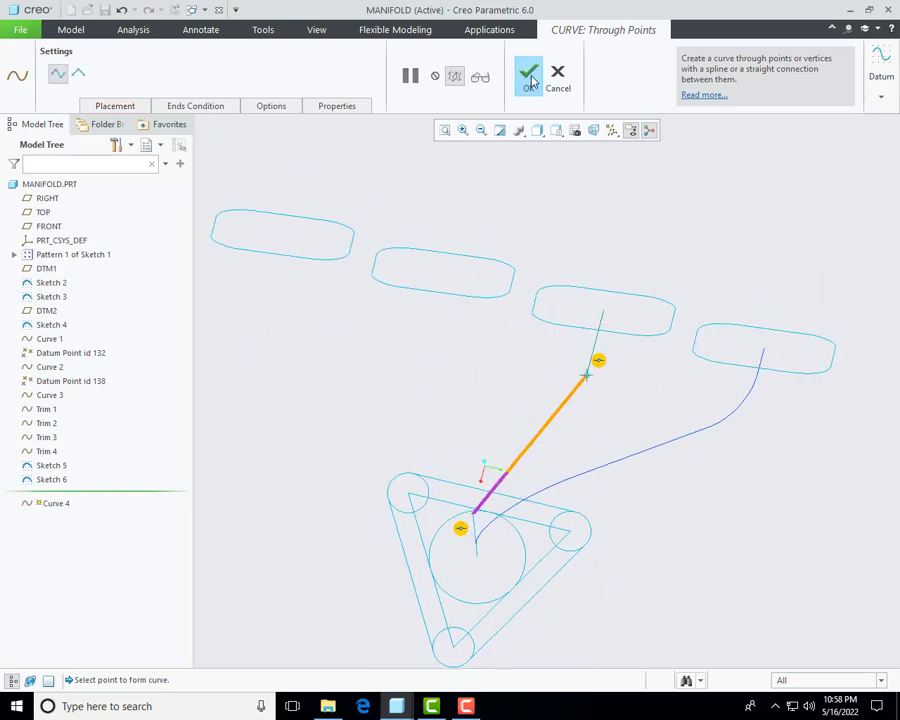
Step: Place a datum point on the vertical outlet line, using a Real offset measured from the line's upper end
middle_drag(508, 378, 496, 360)
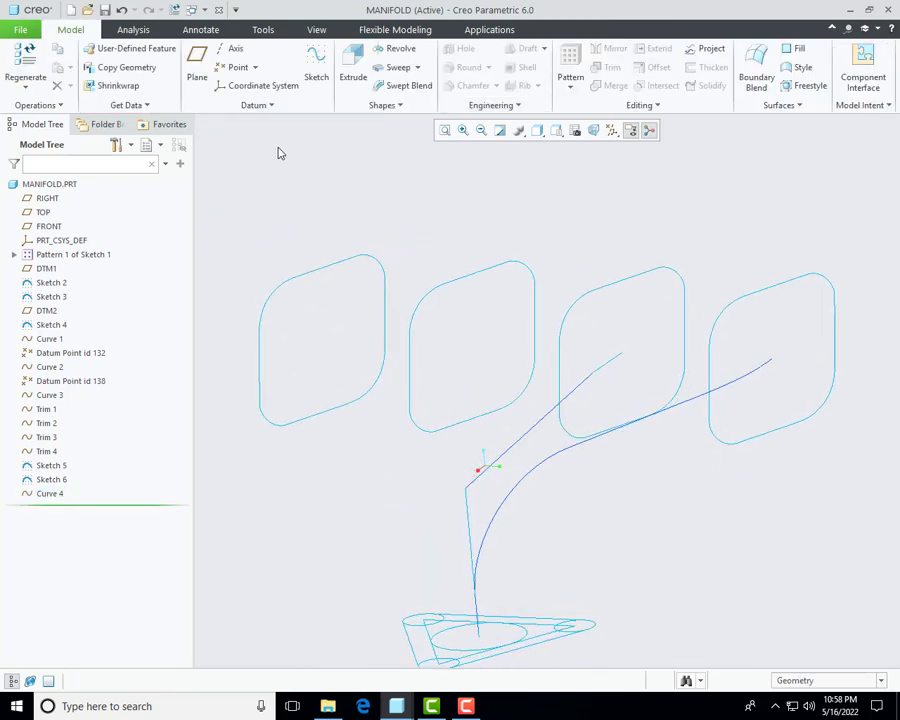
click(234, 67)
middle_drag(443, 432, 400, 414)
scroll(424, 414, up, 3)
scroll(424, 453, down, 3)
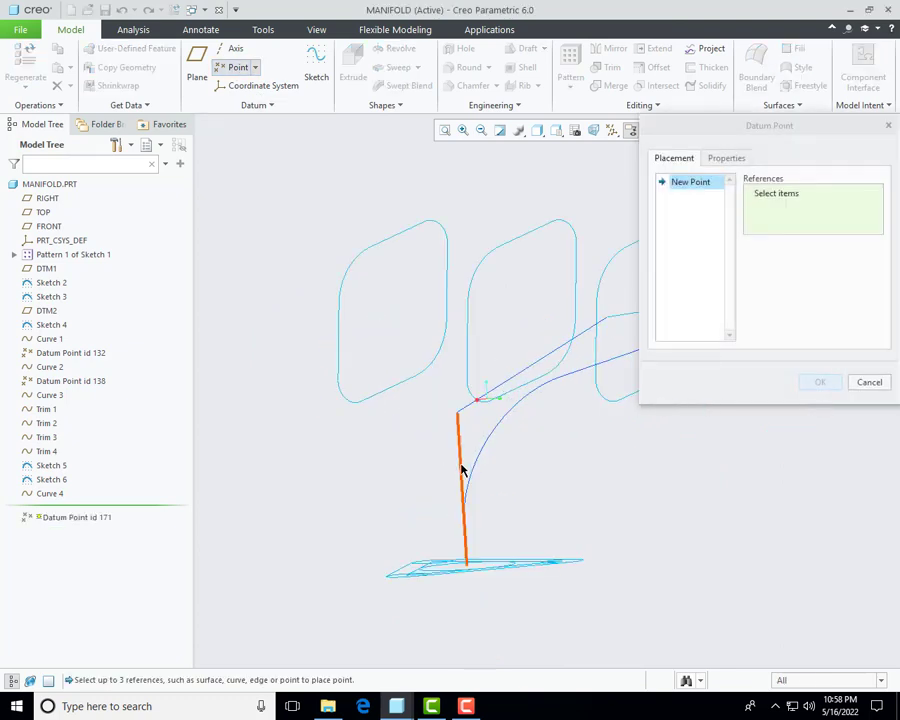
click(460, 464)
click(852, 251)
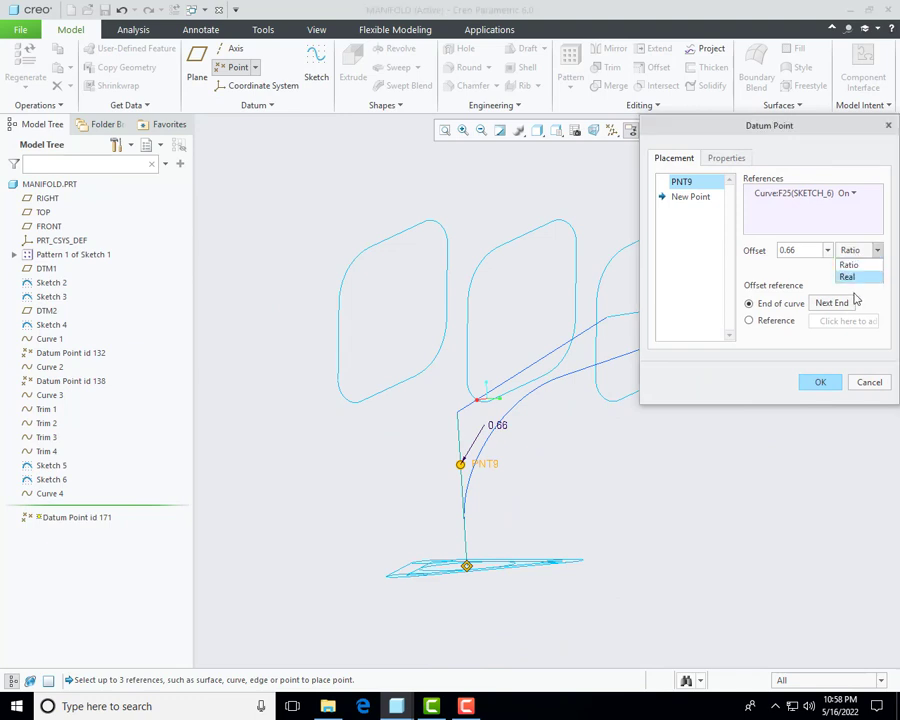
click(848, 277)
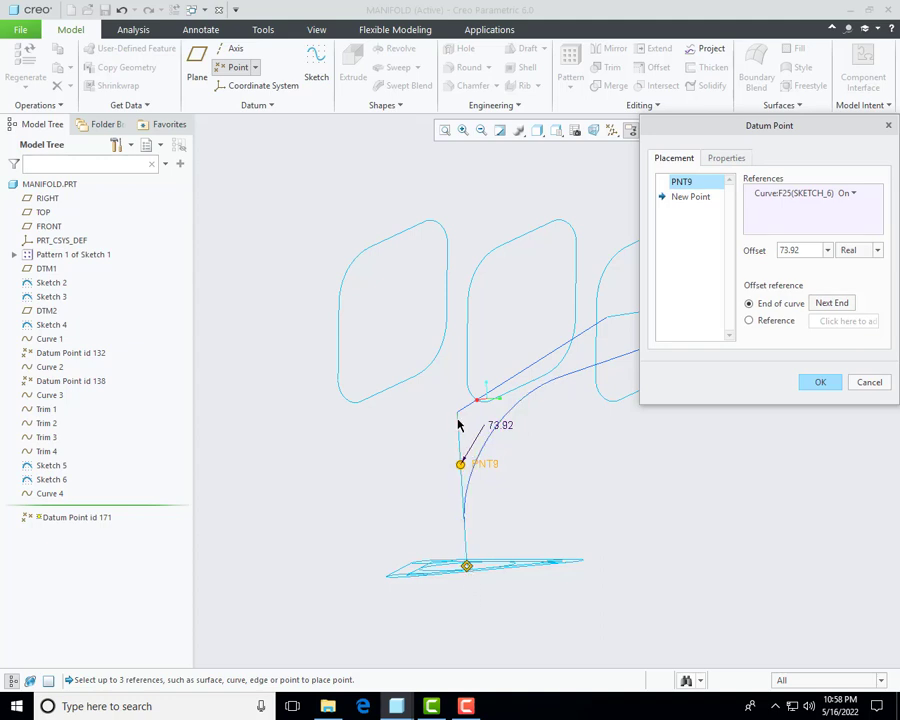
click(816, 305)
Step: Try an offset of 40 for the datum point on the vertical outlet line
double_click(803, 250)
text(40)
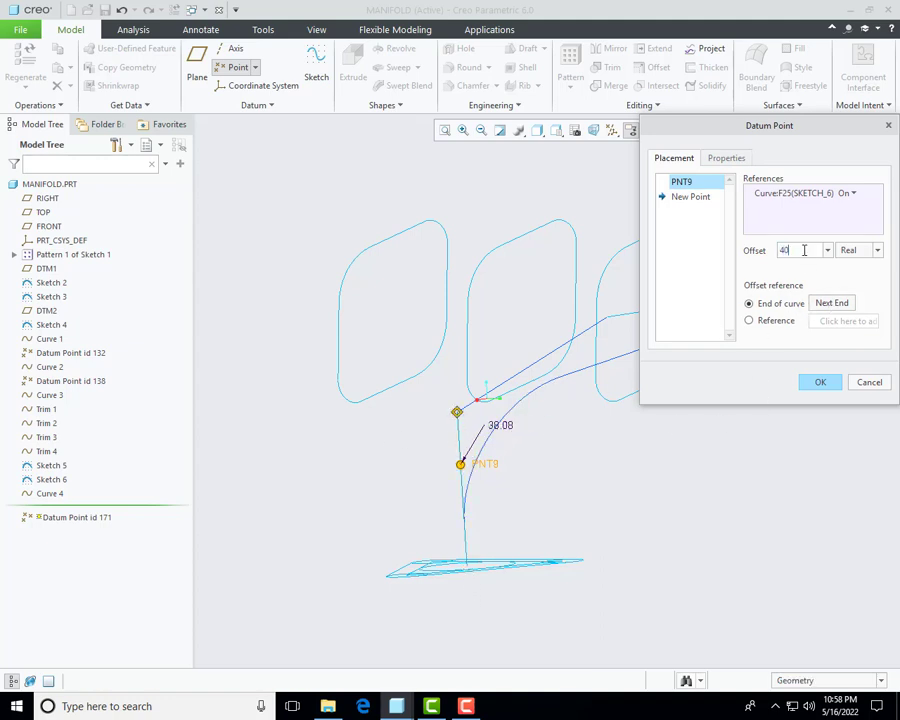
key(Return)
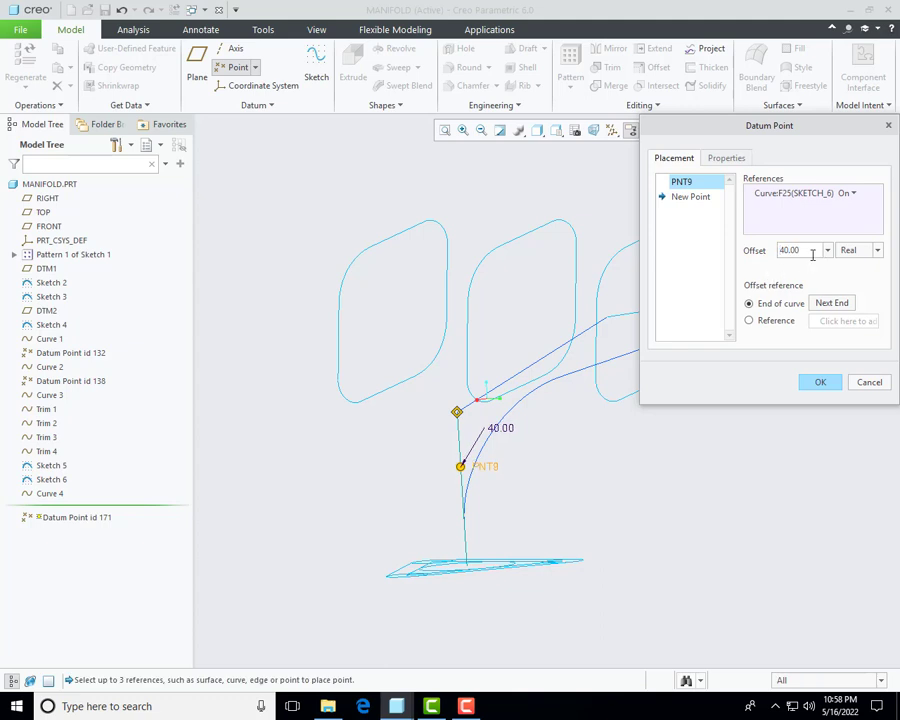
Step: Set the datum point's offset from the upper end of the outlet line to 80
double_click(814, 249)
text(80)
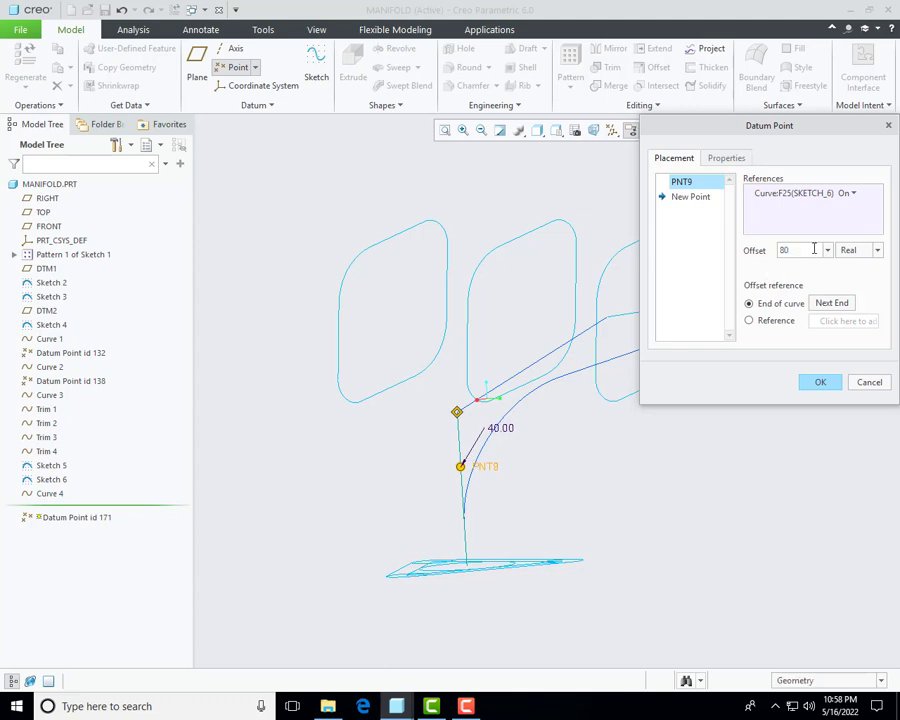
key(Return)
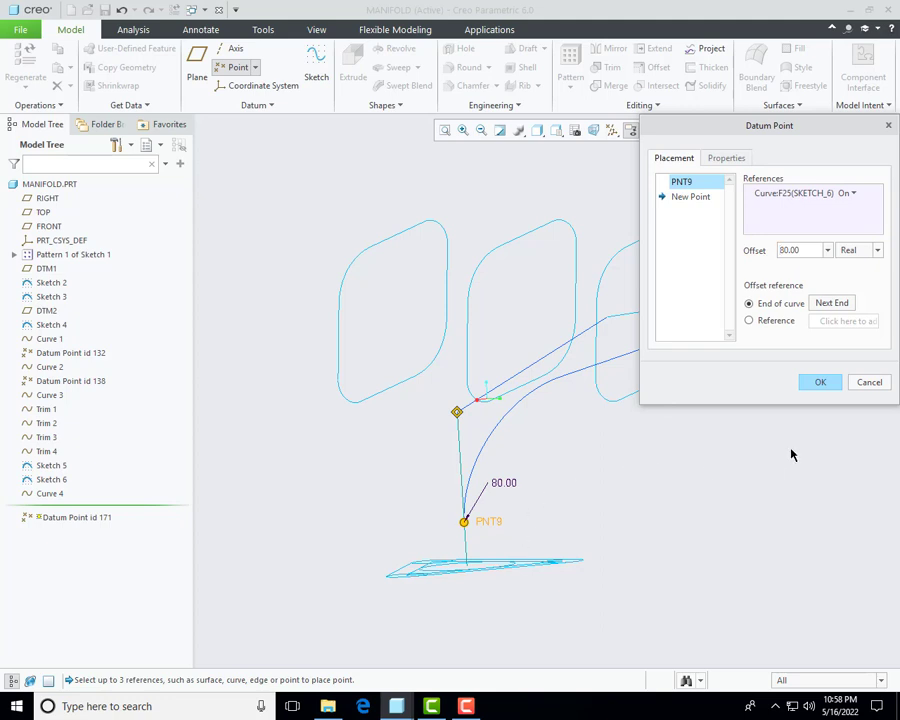
Step: Add a second datum point on the slanted connecting curve, offset 80 from its end at the vertical outlet line
click(694, 198)
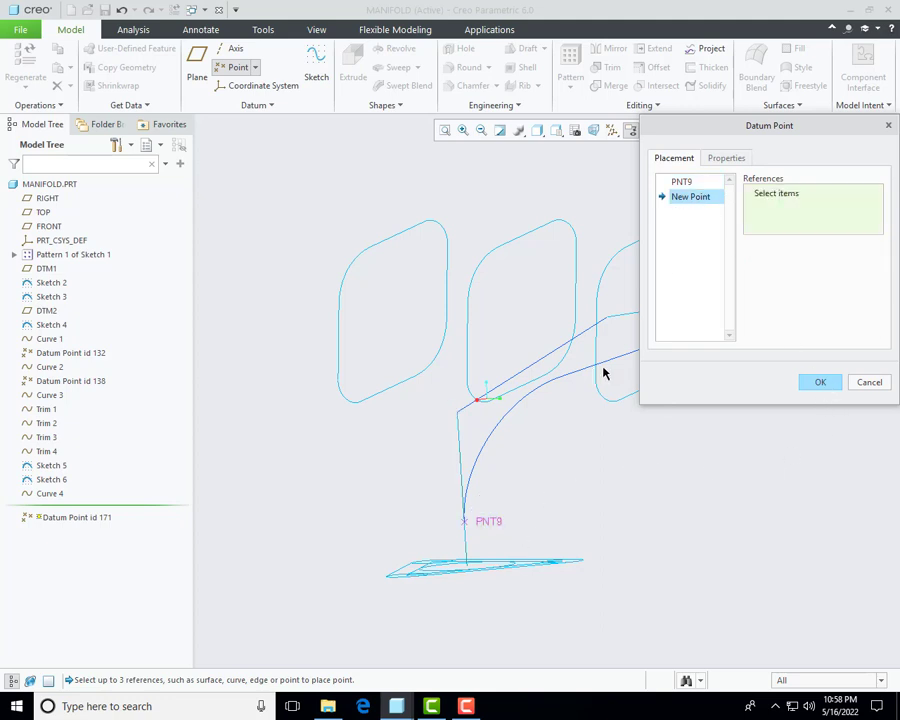
click(494, 384)
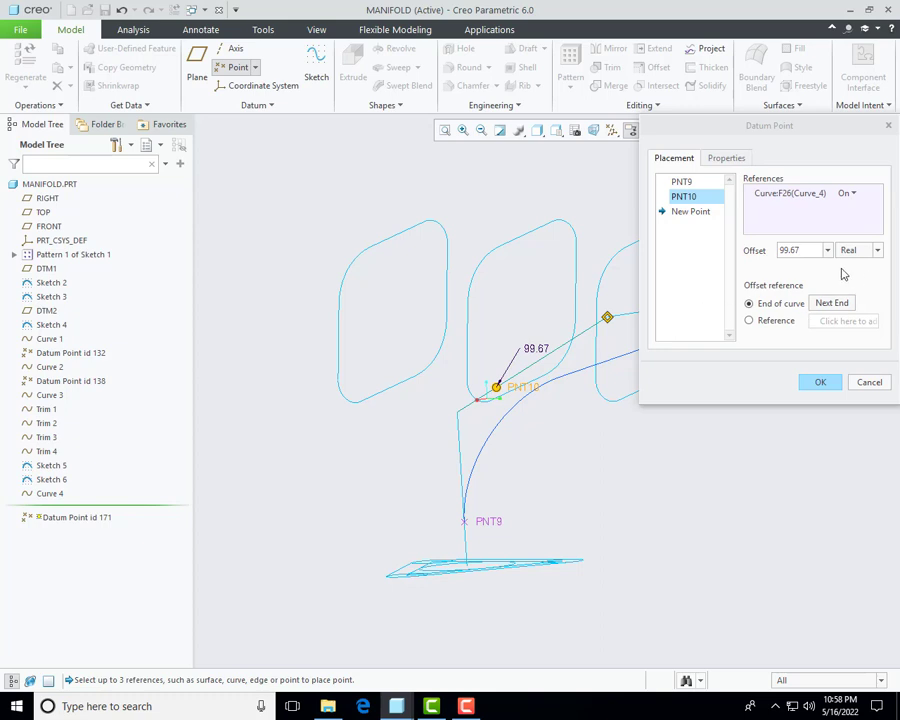
click(832, 304)
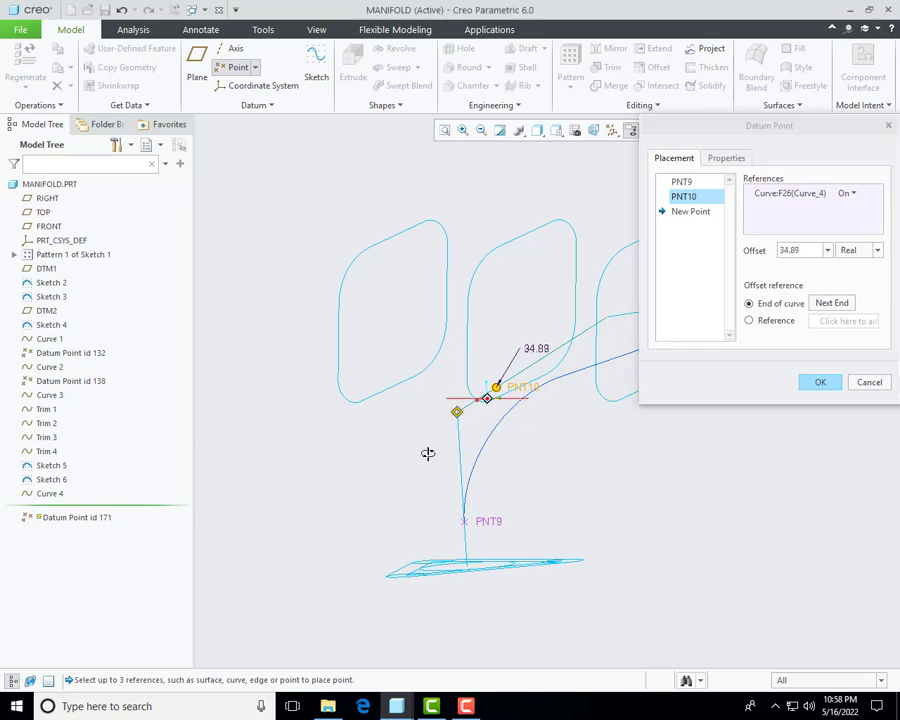
middle_drag(426, 450, 565, 397)
click(814, 250)
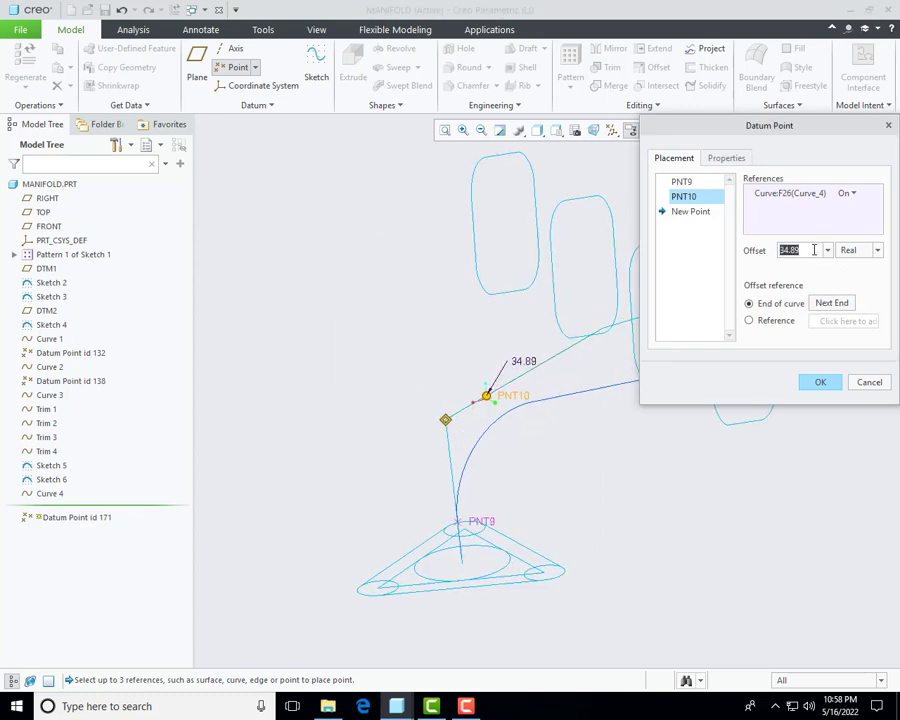
text(80)
key(Return)
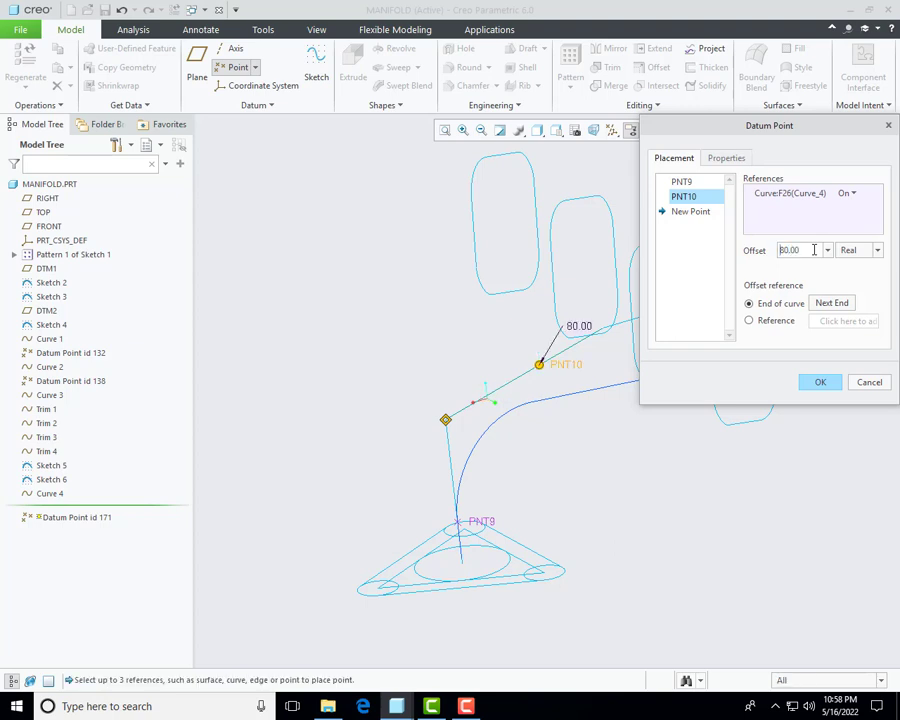
click(819, 383)
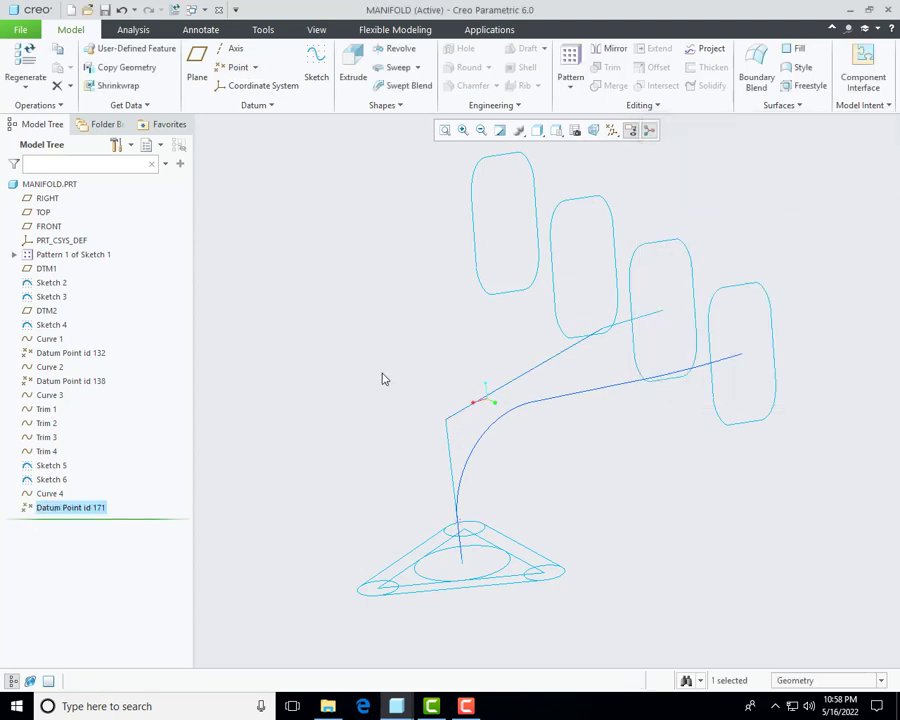
Step: Turn on the display of datum points in the model view
click(612, 130)
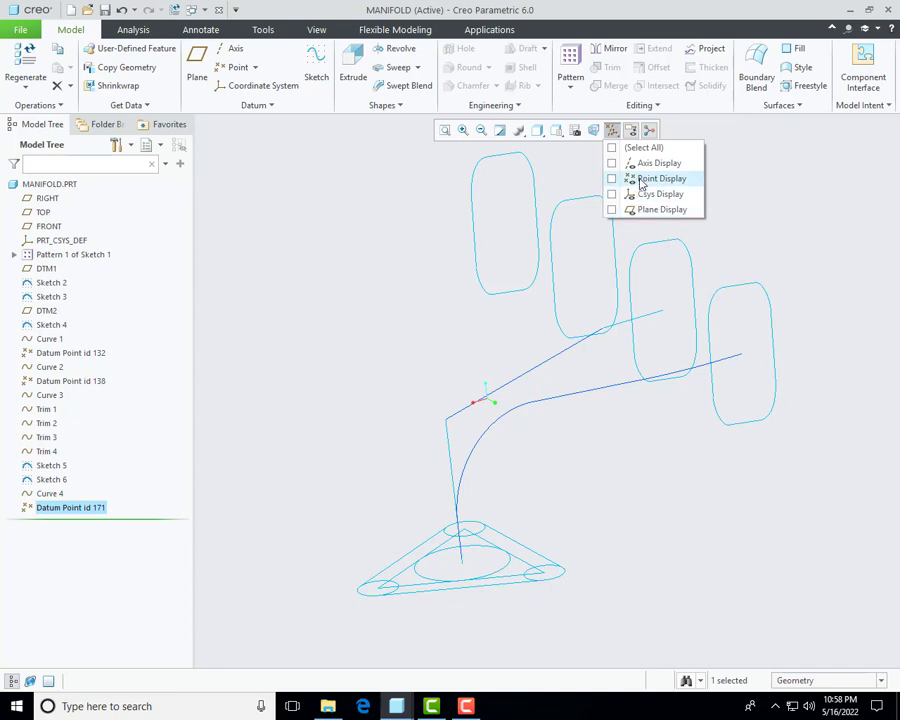
click(628, 178)
middle_drag(456, 334, 416, 372)
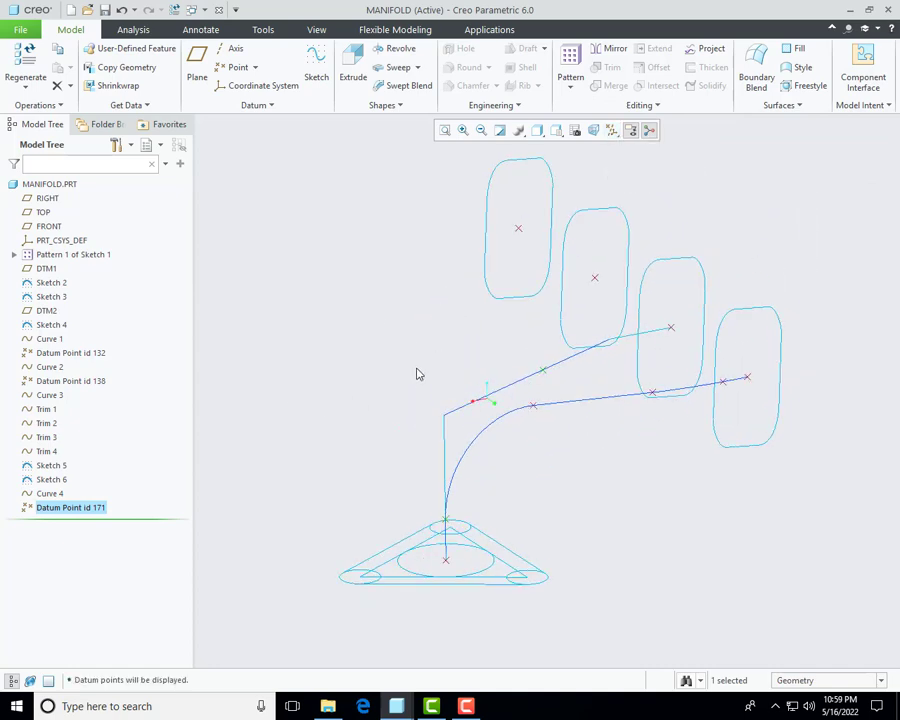
Step: Start a curve through points from the datum point on the vertical outlet line to the one on the slanted connecting curve
click(257, 105)
mouse_move(218, 122)
click(362, 126)
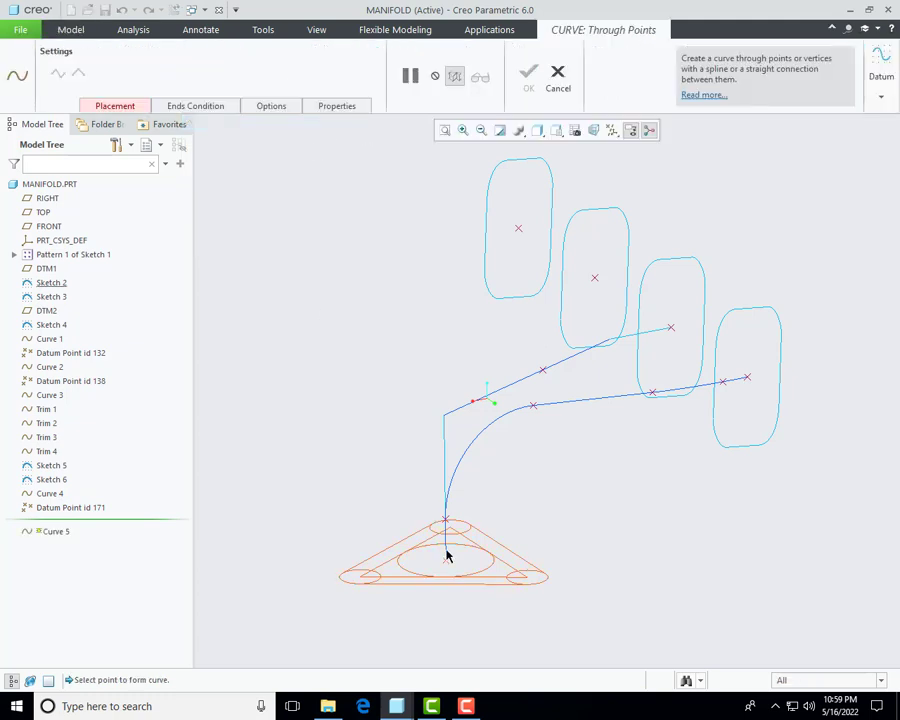
scroll(449, 526, down, 2)
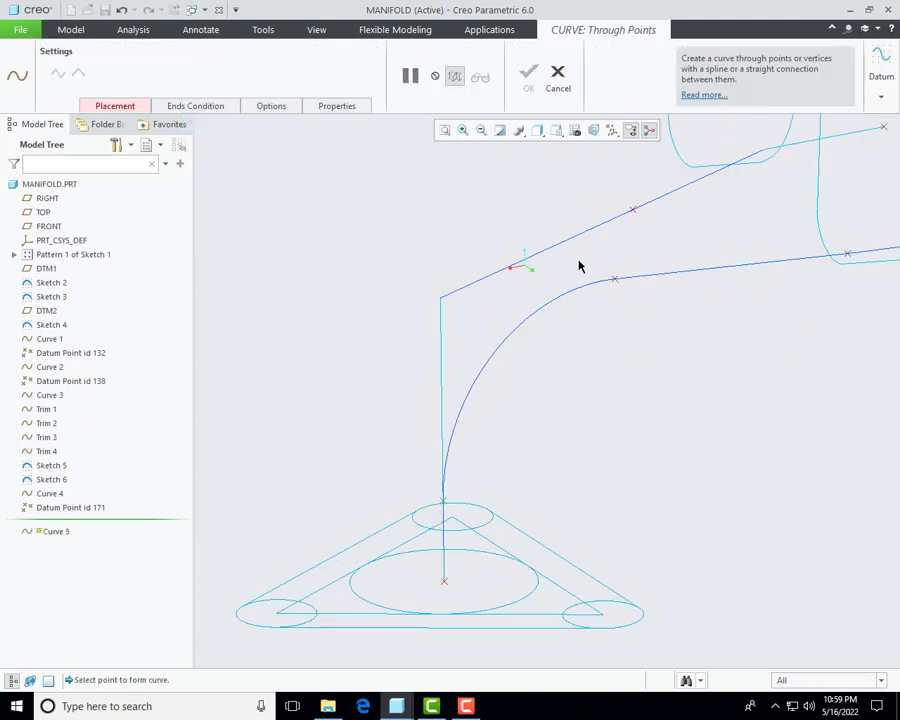
click(633, 211)
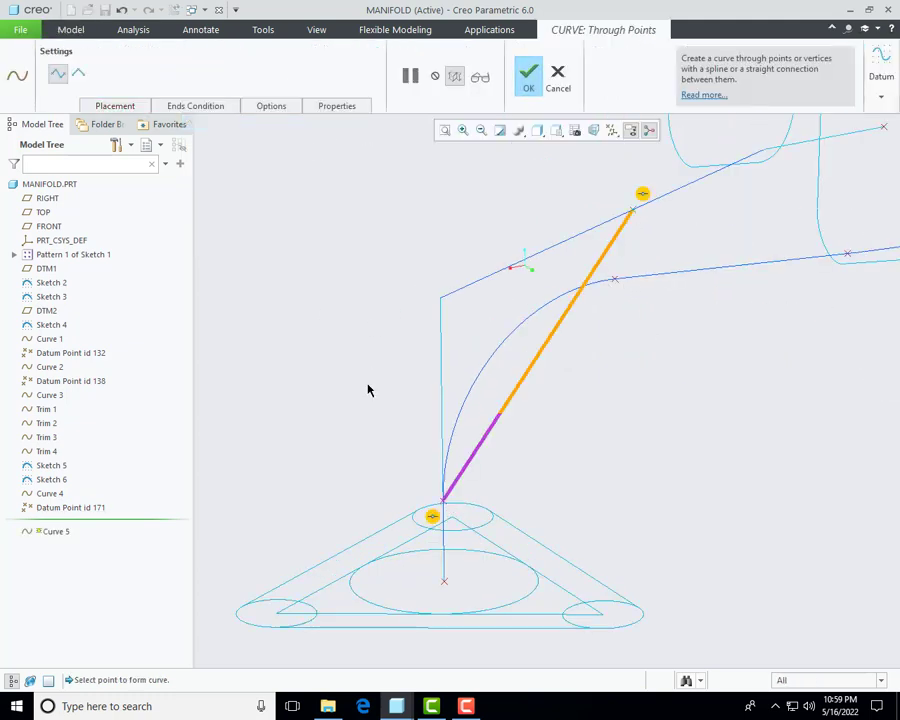
Step: Make the new curve's start point tangent to the vertical outlet line
middle_drag(366, 386, 340, 300)
click(182, 109)
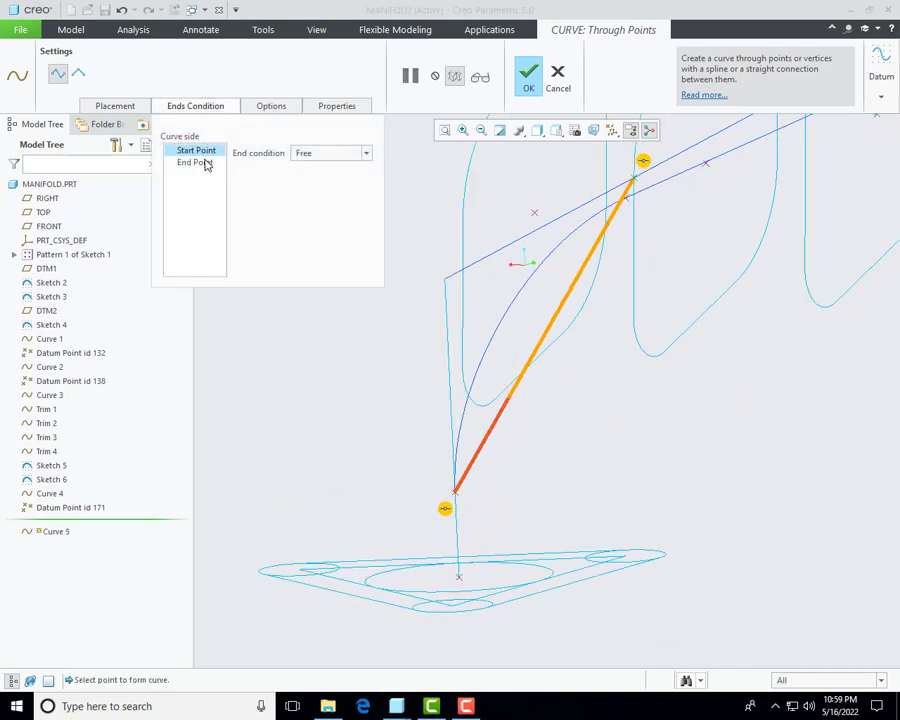
click(329, 156)
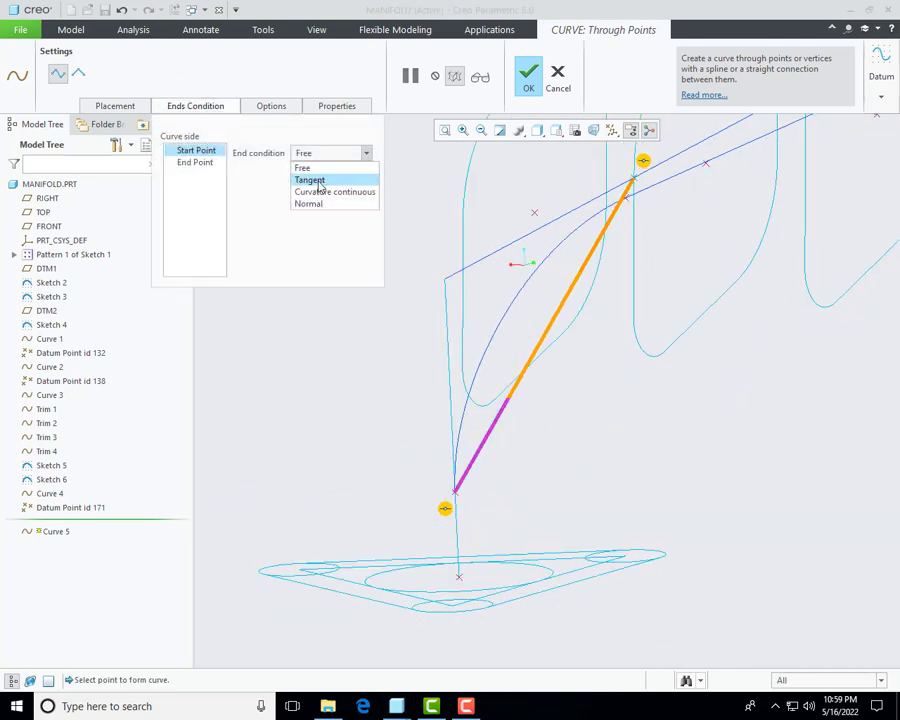
click(318, 181)
middle_drag(351, 295, 382, 449)
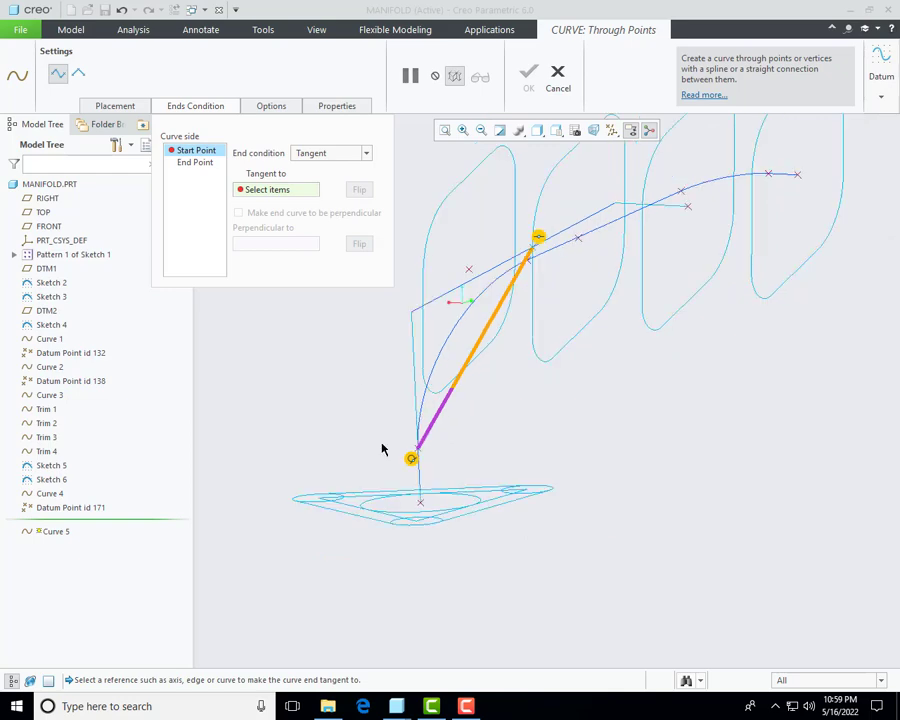
mouse_move(440, 478)
middle_down()
mouse_move(404, 478)
mouse_move(368, 516)
mouse_move(382, 327)
middle_up()
click(402, 478)
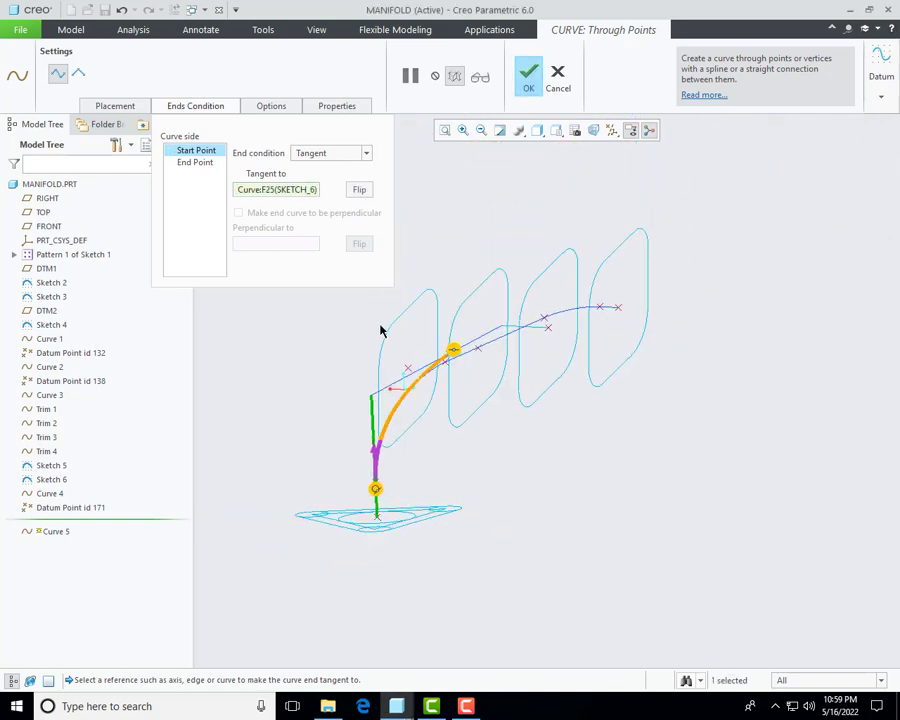
Step: Make the new curve's end point tangent to the slanted connecting curve
scroll(446, 394, up, 5)
middle_drag(448, 422, 426, 394)
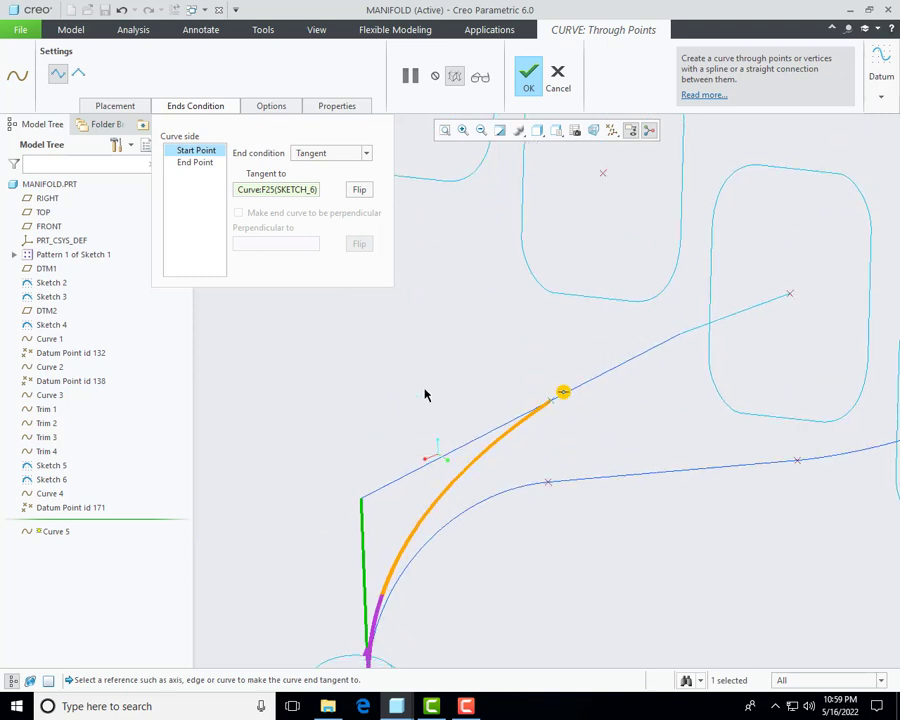
click(200, 163)
click(338, 156)
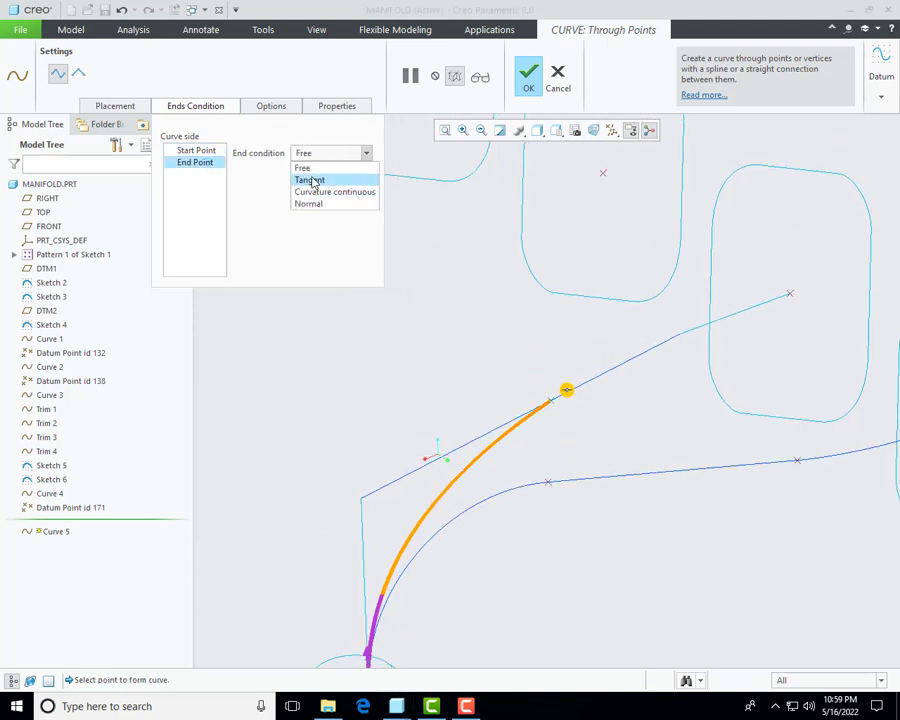
click(310, 178)
click(598, 380)
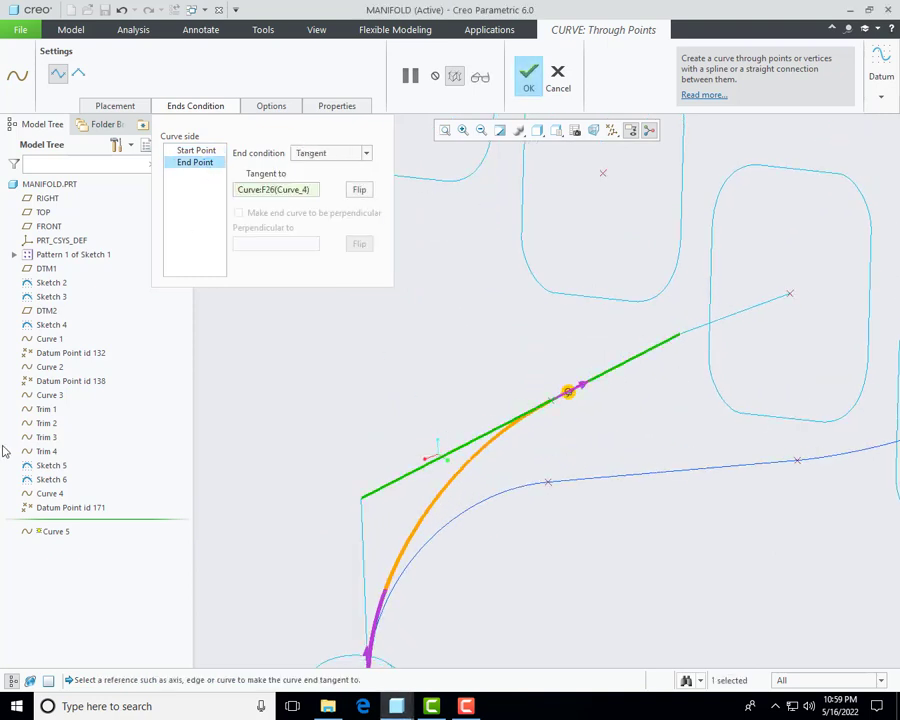
scroll(402, 376, down, 4)
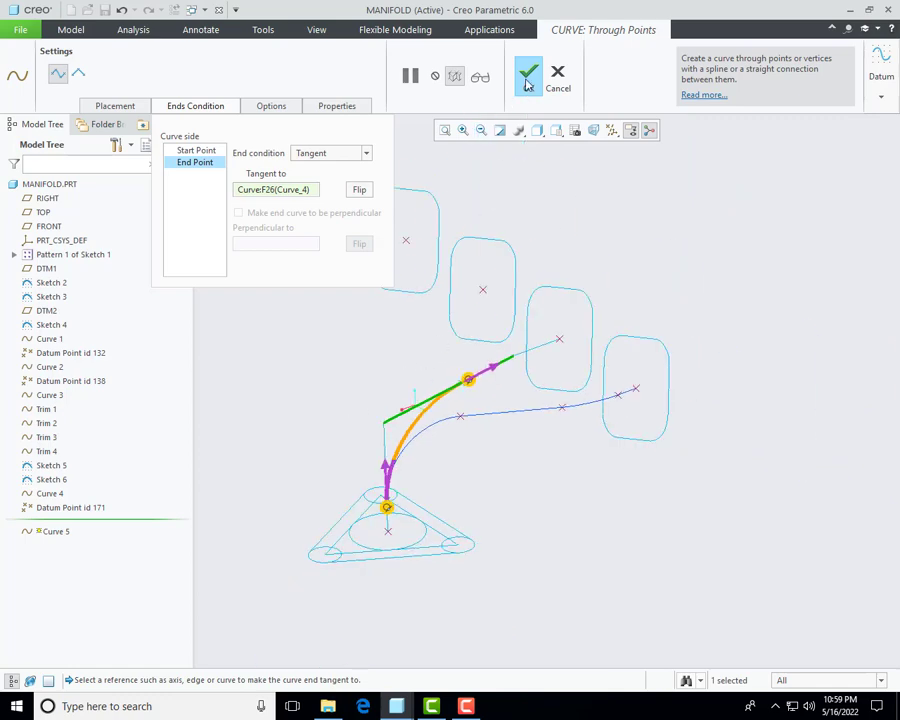
Step: Accept the through-points curve whose end is tangent to the sloping Curve 4 line
click(527, 78)
mouse_move(506, 376)
middle_down()
mouse_move(506, 427)
mouse_move(490, 376)
mouse_move(550, 390)
mouse_move(516, 396)
middle_up()
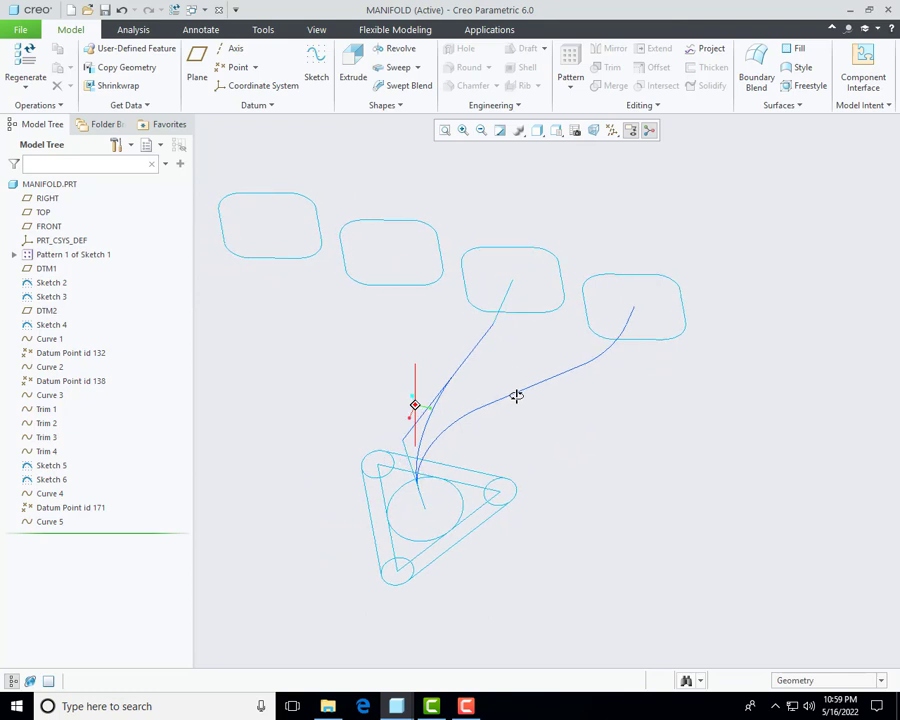
Step: Place a datum point on Curve 4 at a real offset of 14.8 from the line's upper end
click(232, 67)
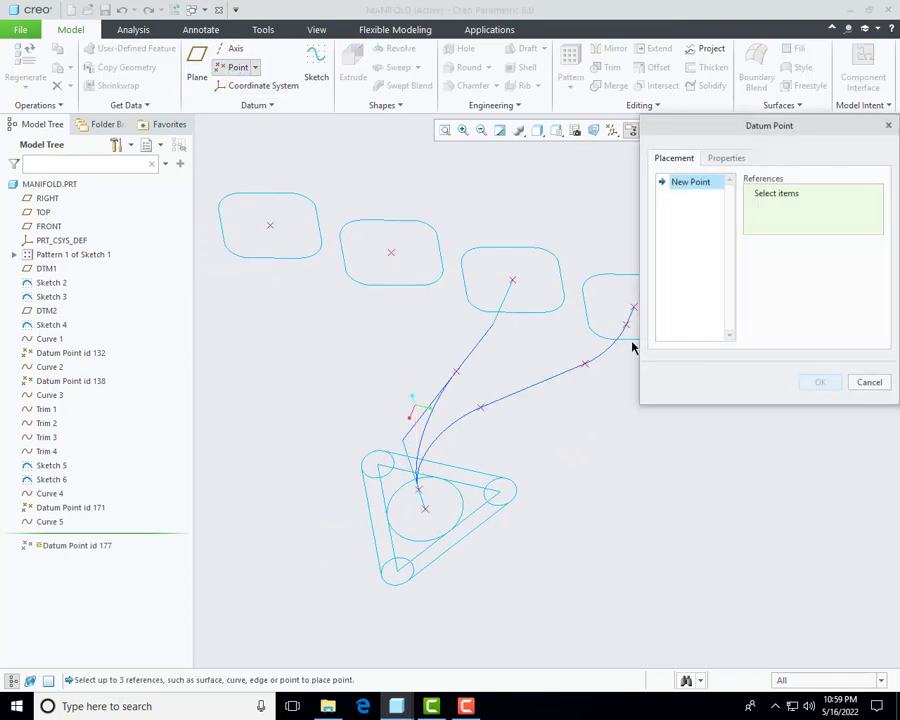
scroll(530, 373, up, 5)
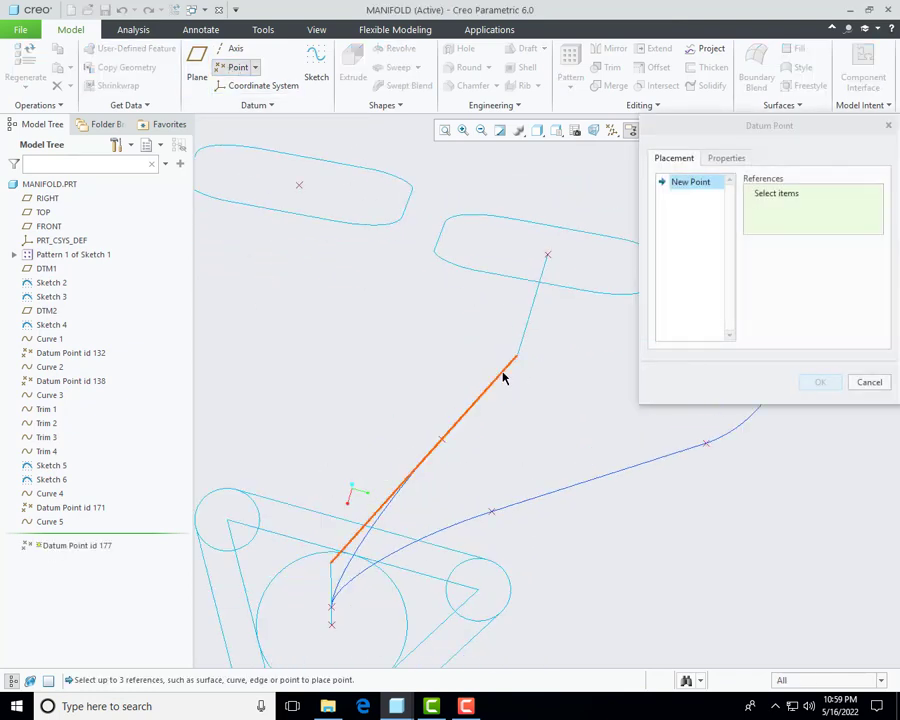
click(503, 377)
click(853, 251)
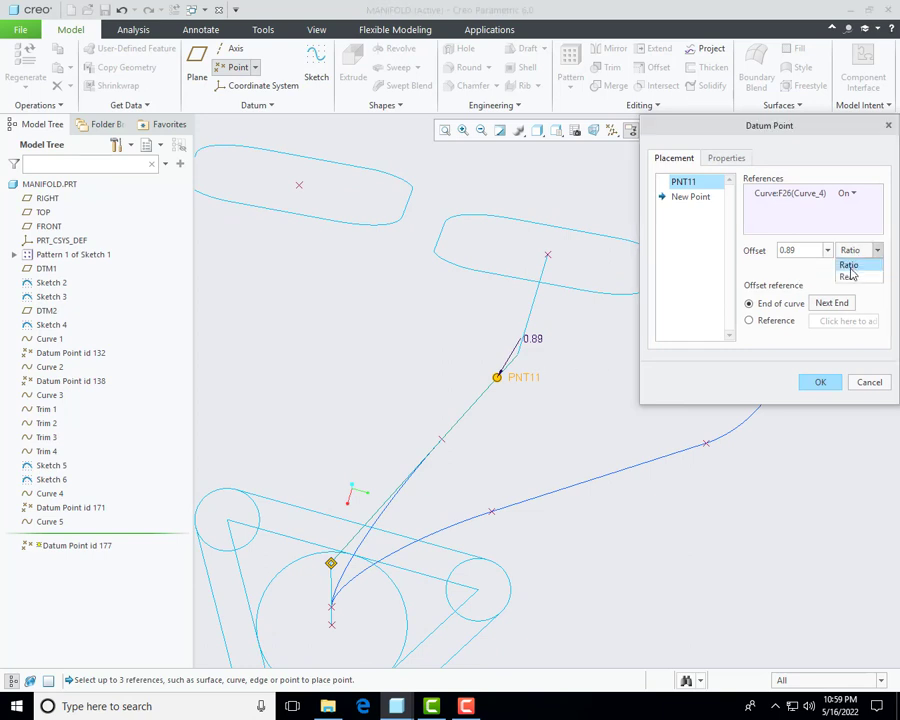
click(848, 279)
double_click(800, 250)
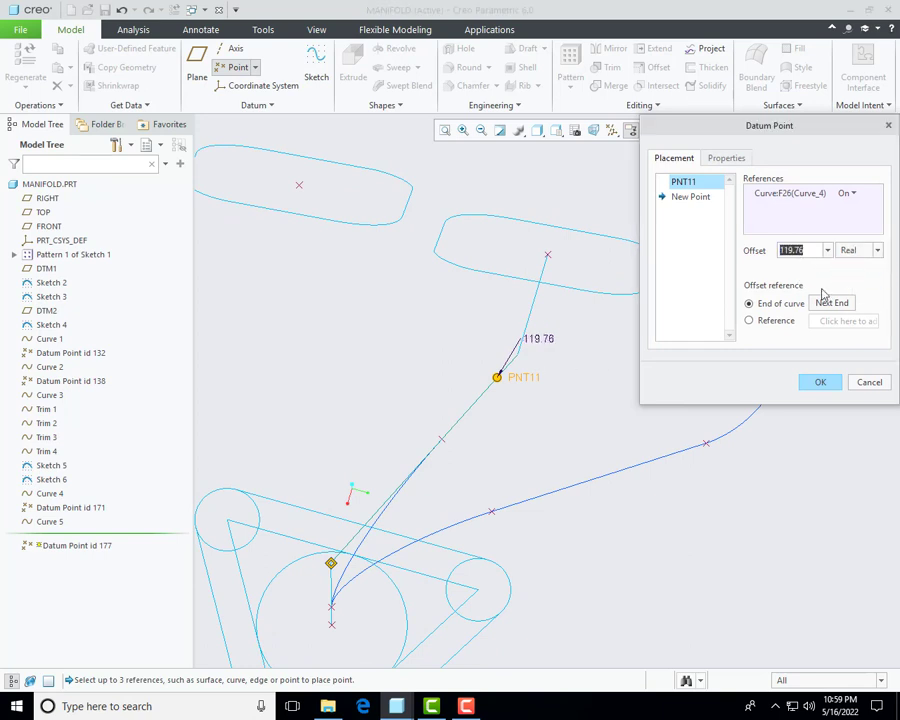
text(14.8)
key(Return)
scroll(532, 368, up, 3)
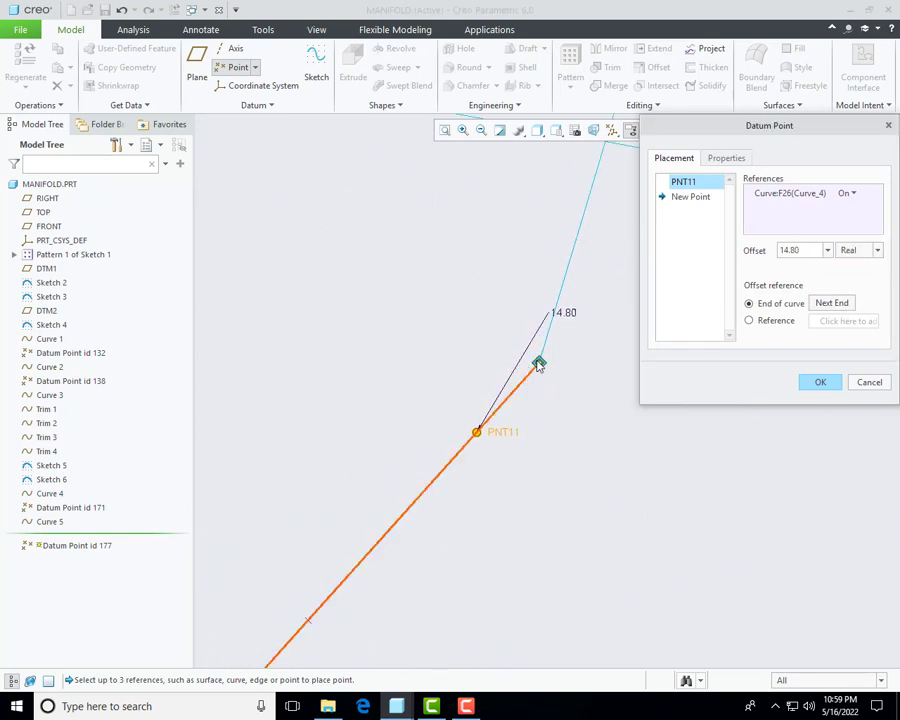
Step: Set the new datum point's offset on Curve 4 to 30 and finish the point
double_click(795, 251)
text(30)
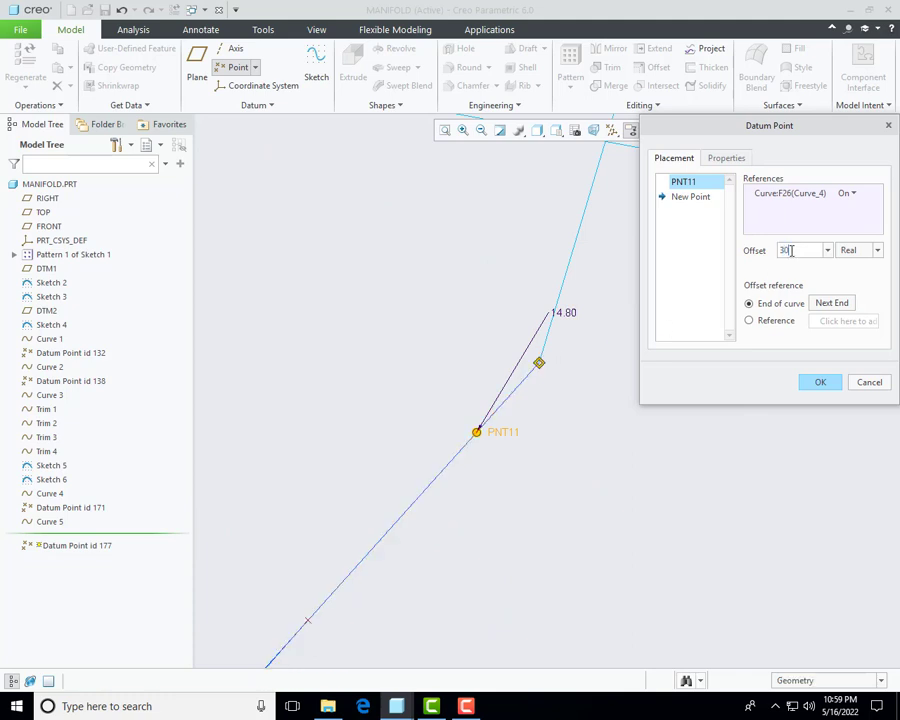
key(Return)
scroll(581, 428, down, 3)
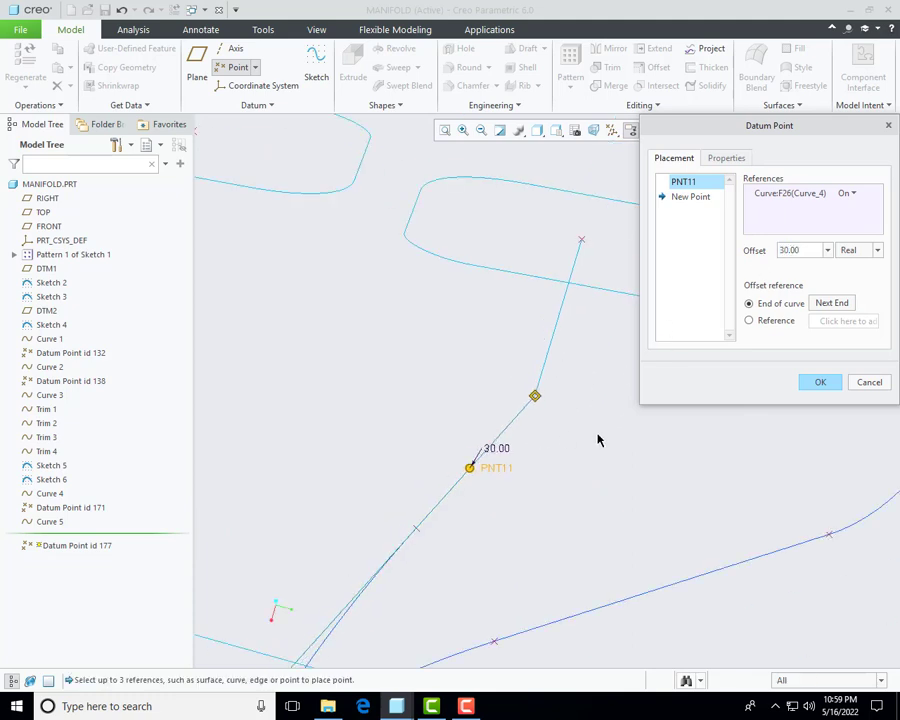
click(833, 384)
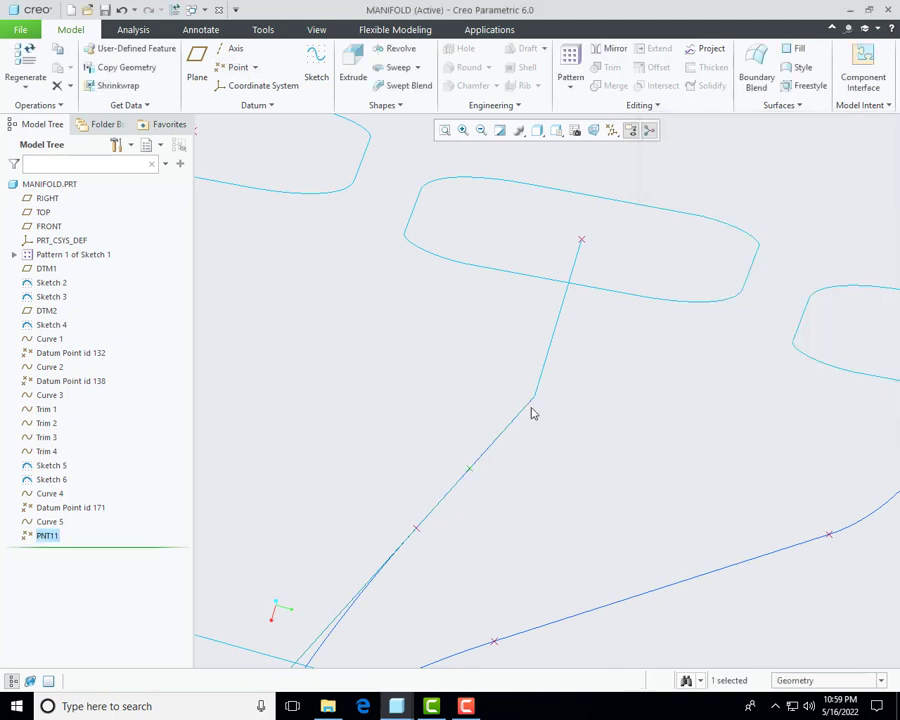
Step: Redefine that datum point feature, adding a second point on the short Sketch 5 line at offset 30 from its corner with Curve 4
right_click(40, 536)
click(68, 473)
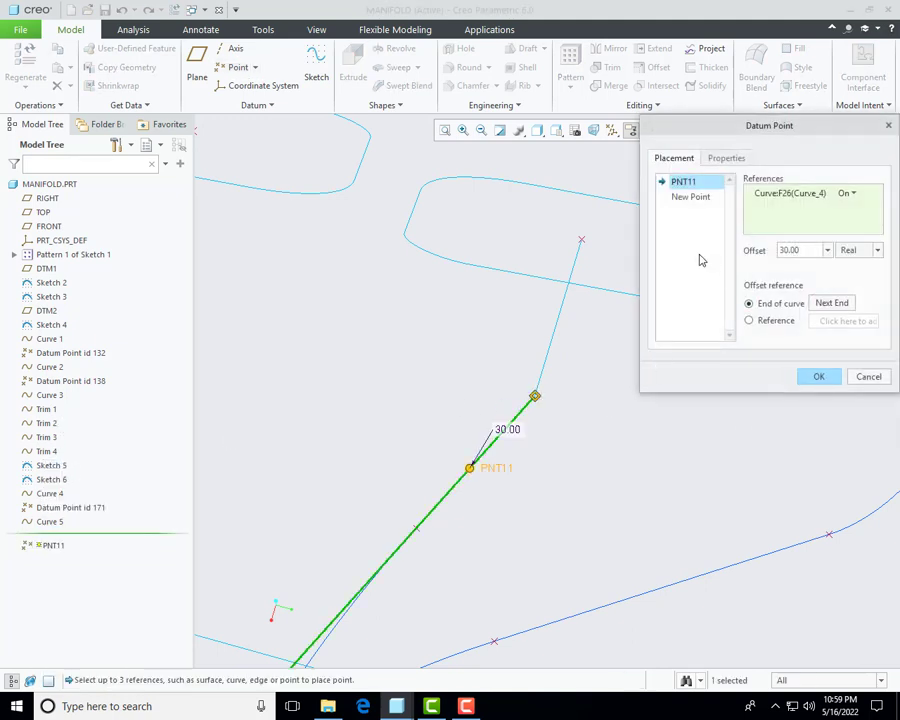
click(690, 198)
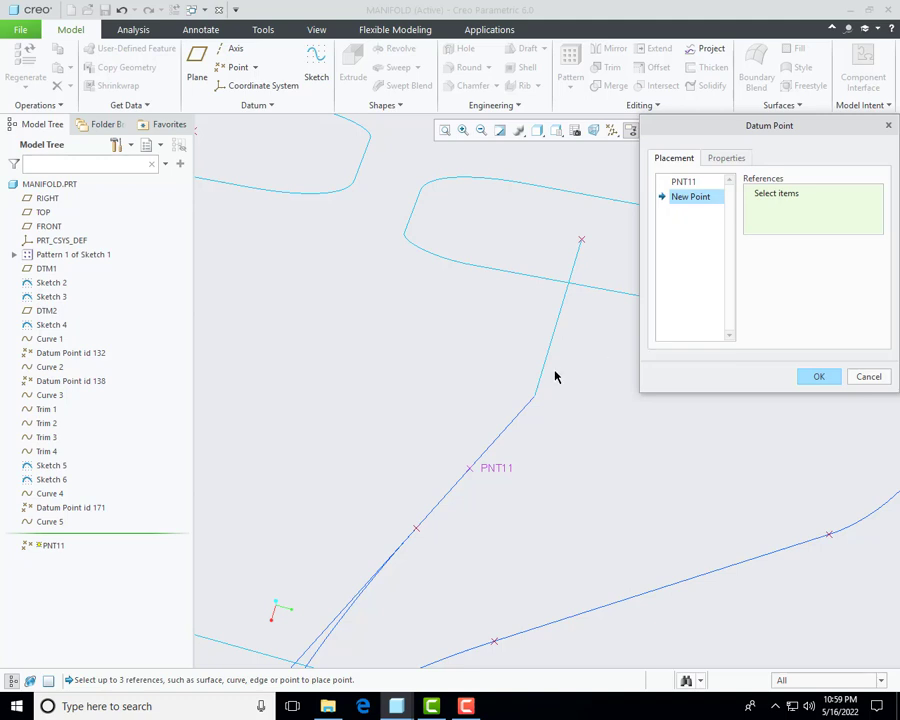
click(466, 706)
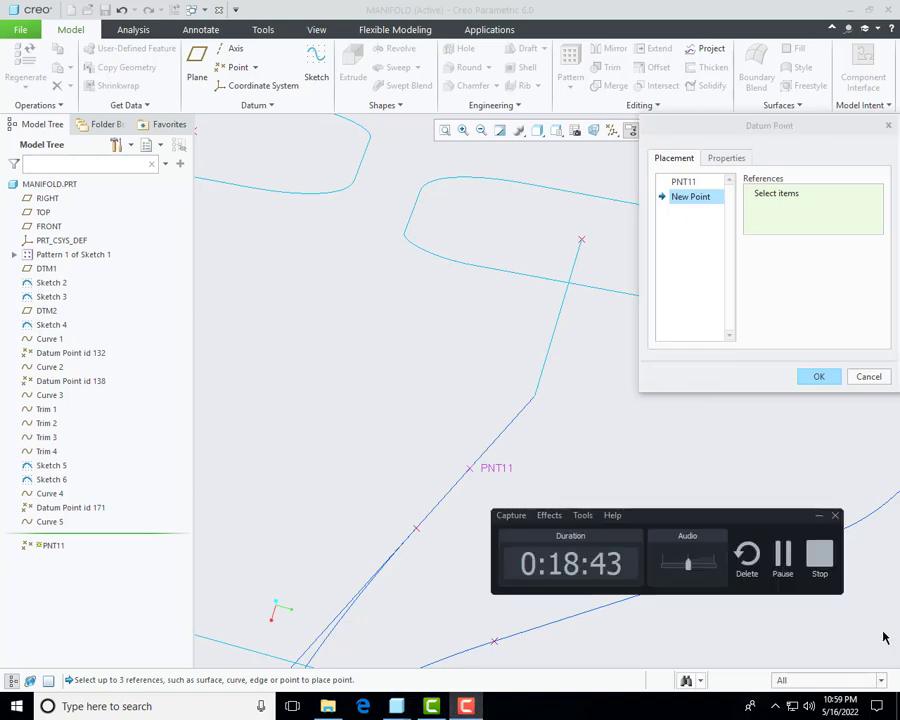
click(729, 661)
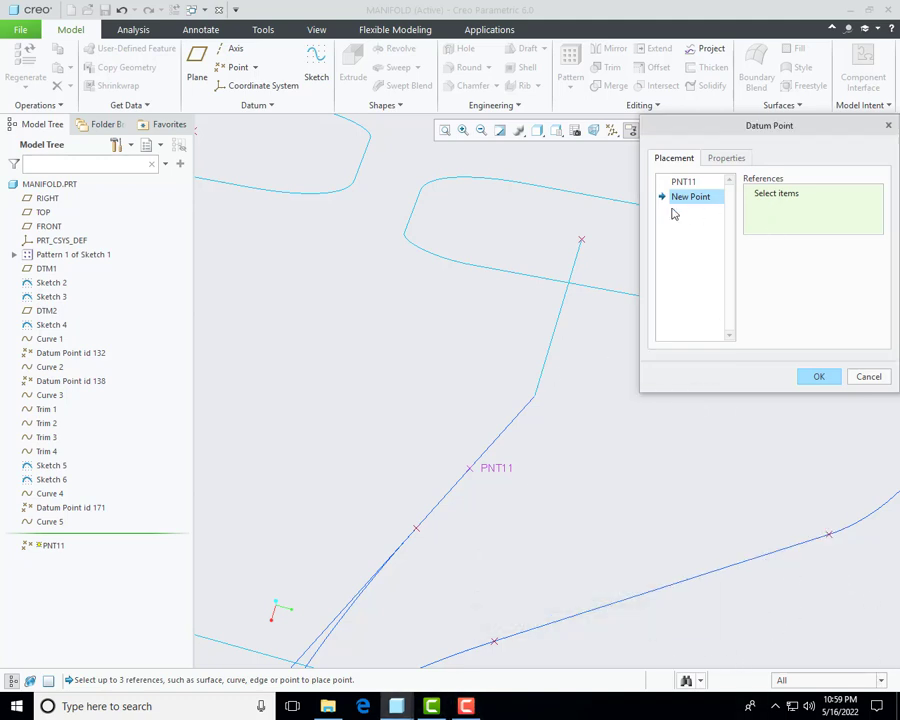
click(550, 352)
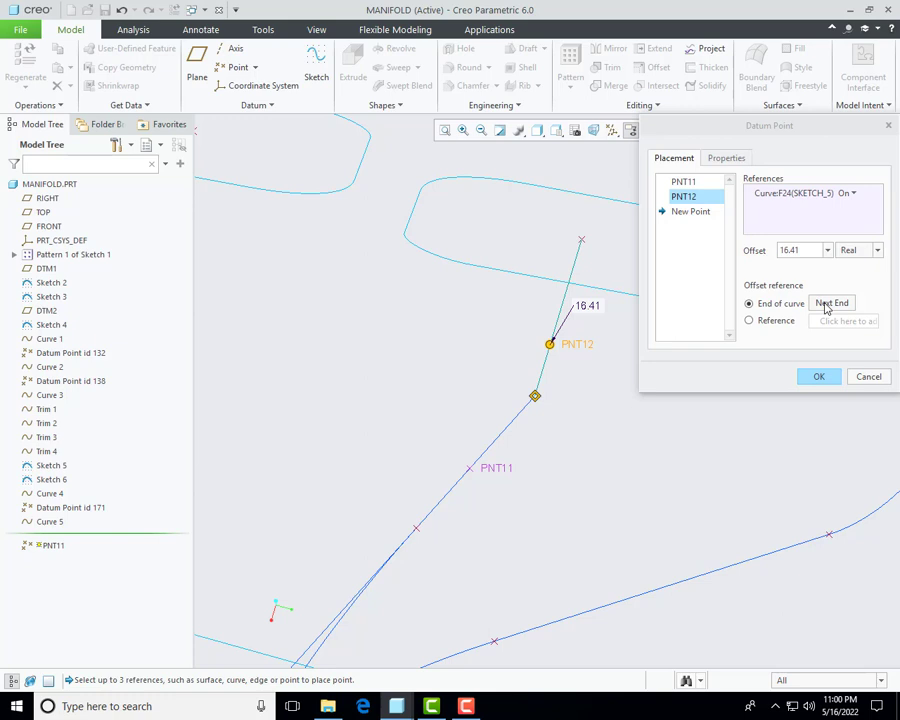
double_click(815, 249)
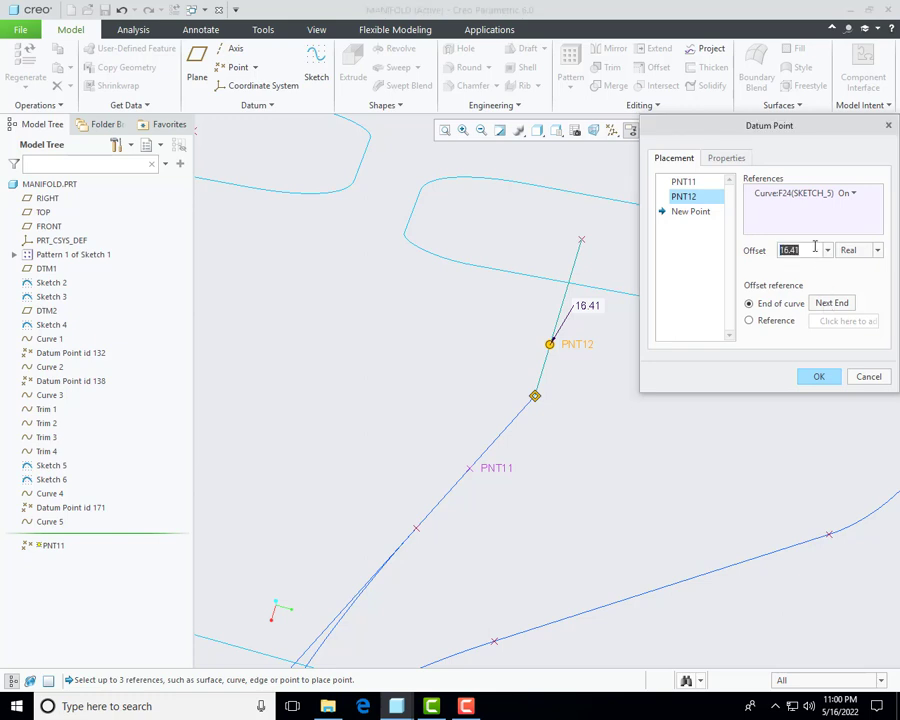
text(30)
key(Return)
click(818, 378)
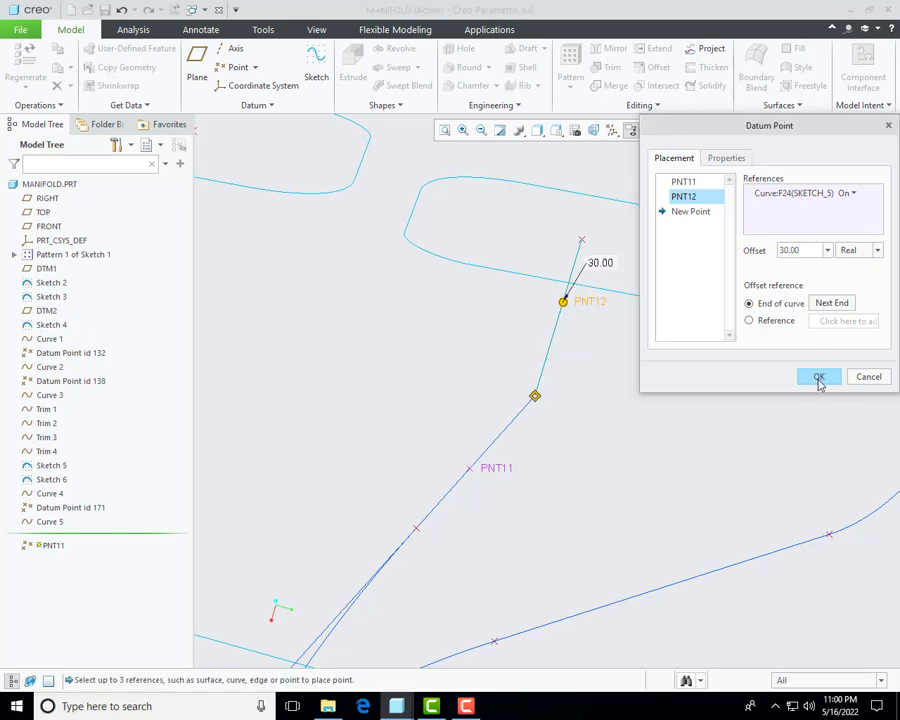
Step: Create a curve through points from the new point on Curve 4 to the new point on the Sketch 5 line
scroll(515, 466, down, 3)
middle_drag(515, 466, 502, 430)
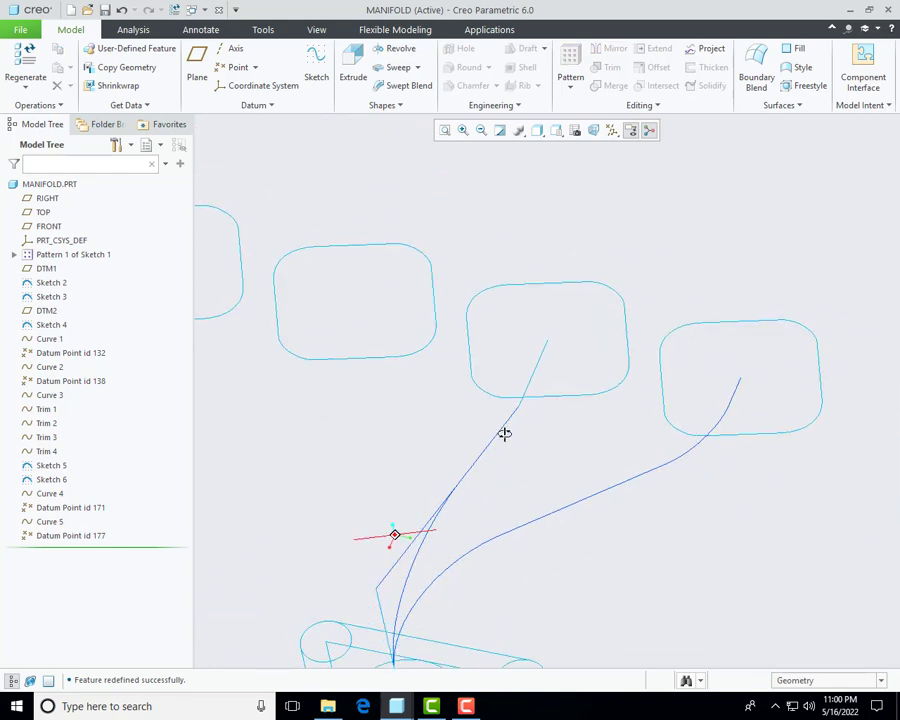
scroll(504, 440, up, 2)
click(254, 105)
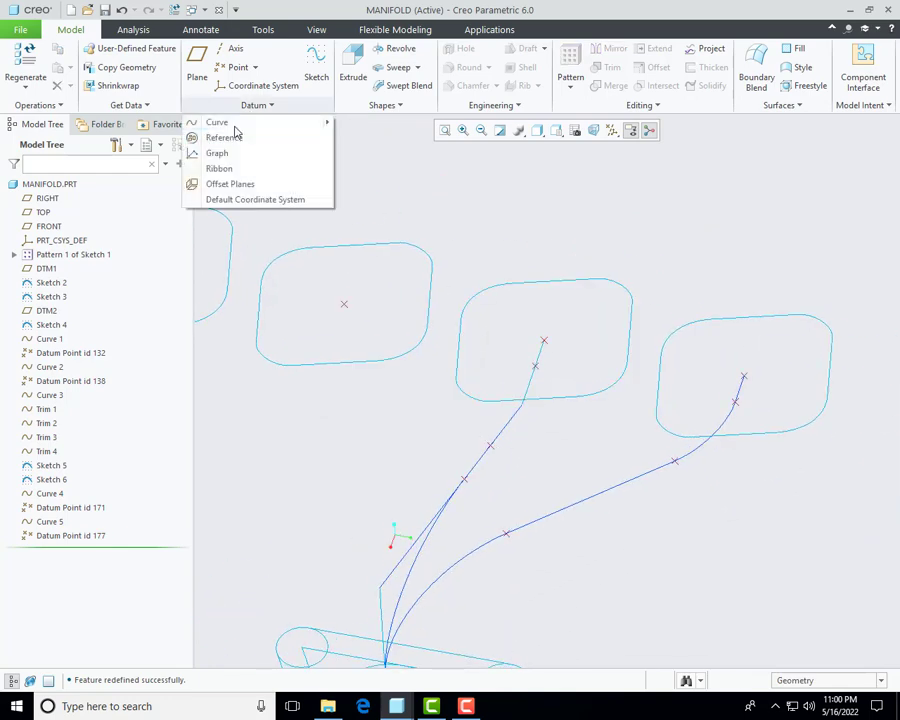
mouse_move(227, 124)
click(408, 124)
middle_drag(531, 428, 410, 394)
scroll(460, 444, up, 3)
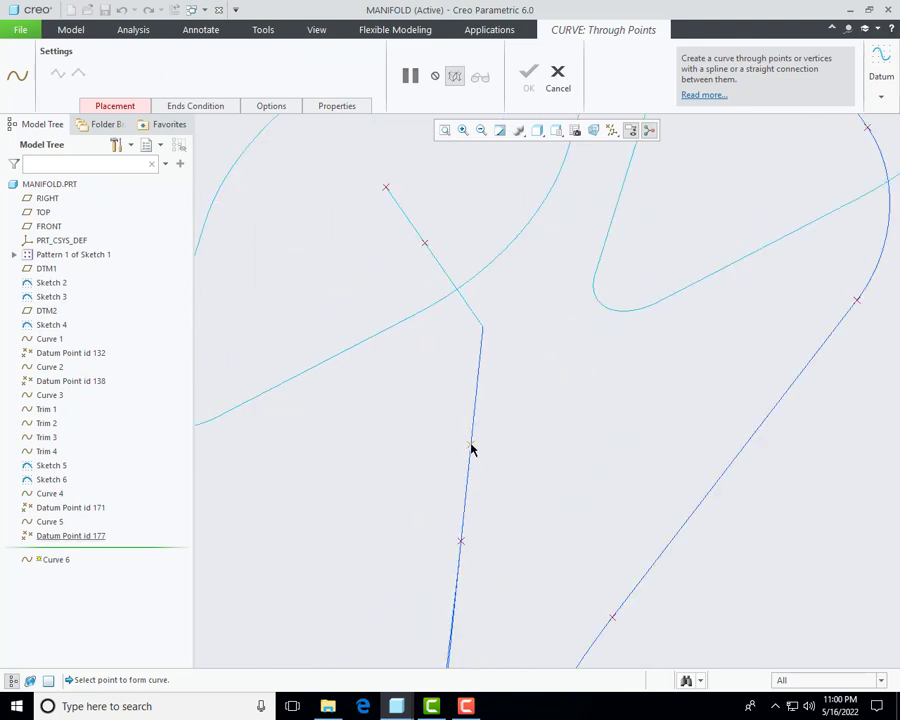
click(469, 445)
click(425, 245)
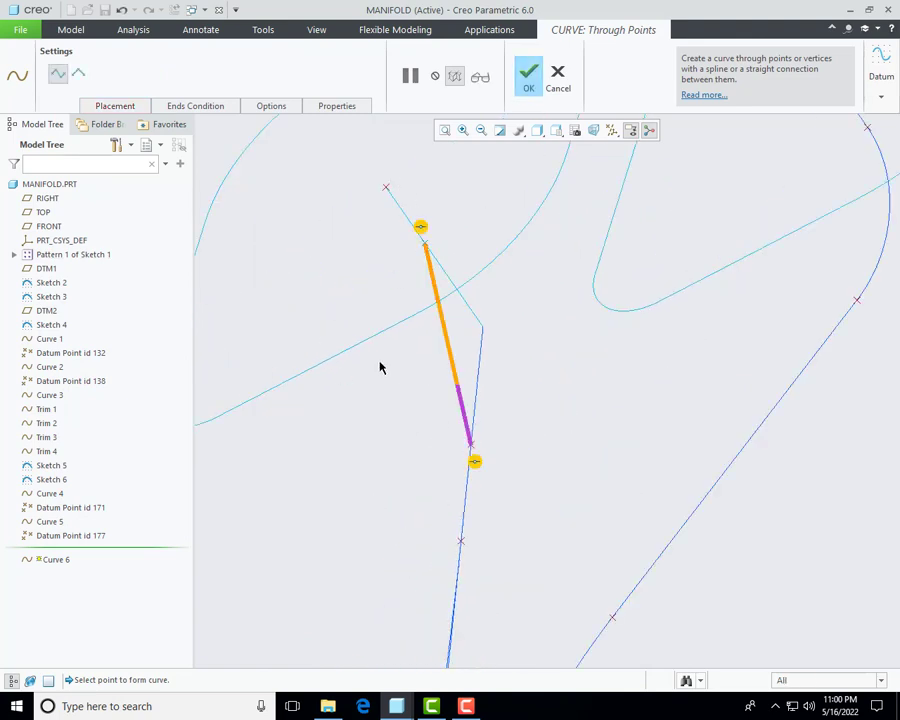
Step: Make the new curve's start point tangent to the Curve 4 line
click(195, 106)
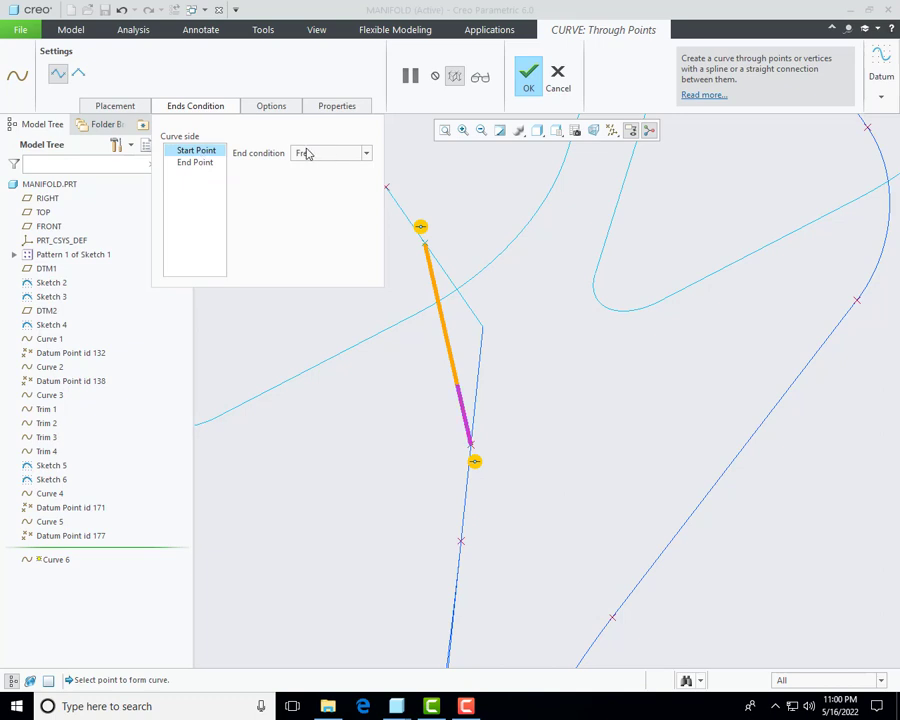
click(308, 153)
click(310, 180)
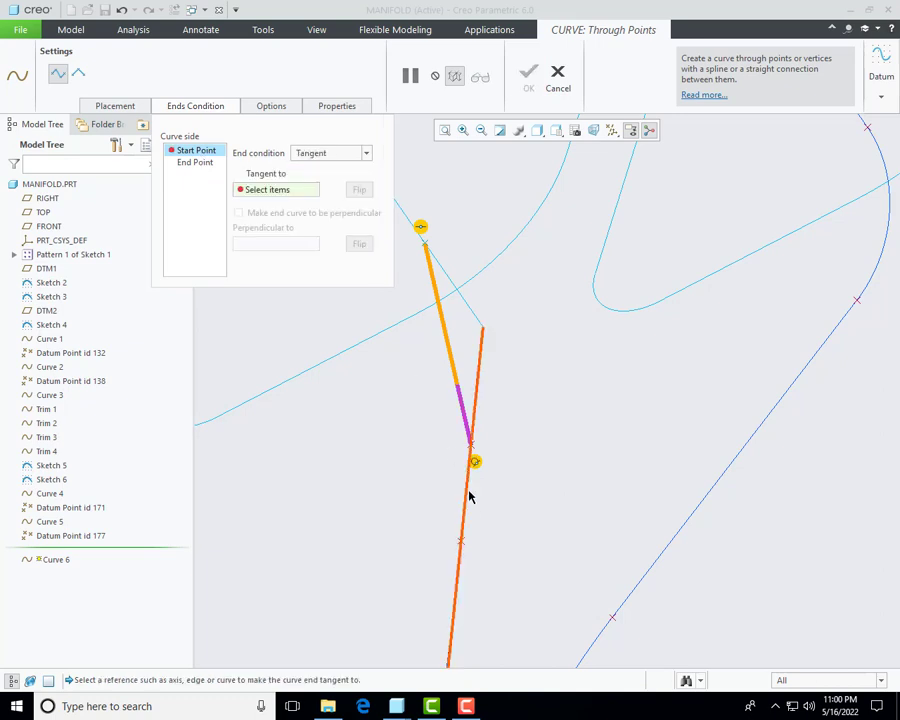
click(467, 492)
Step: Make the curve's end point tangent to the Sketch 5 line, flip the tangent direction for a smooth bend, and accept the curve
click(195, 163)
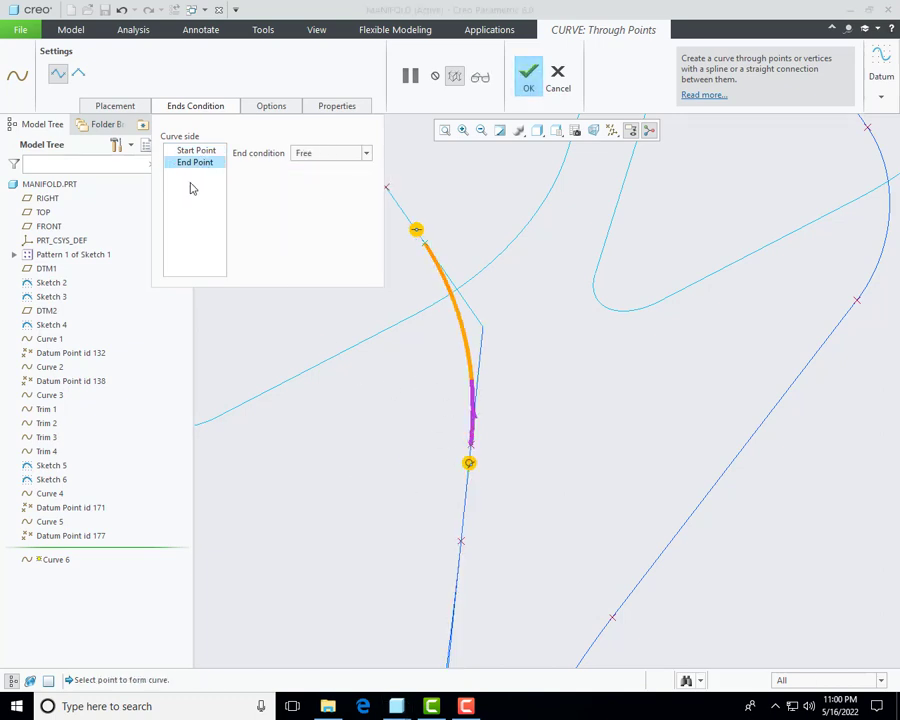
click(336, 156)
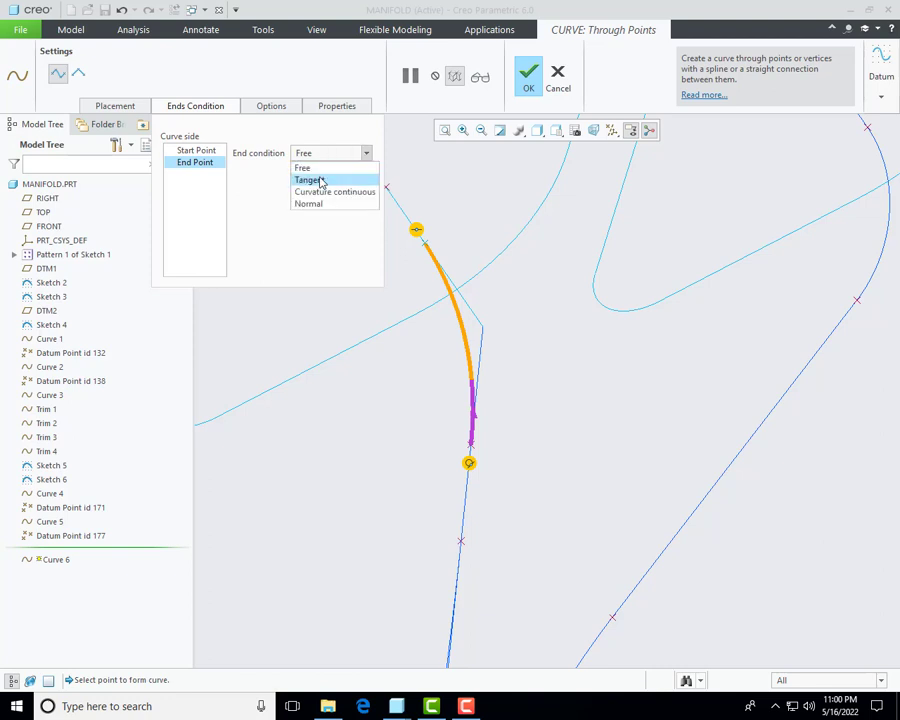
click(310, 180)
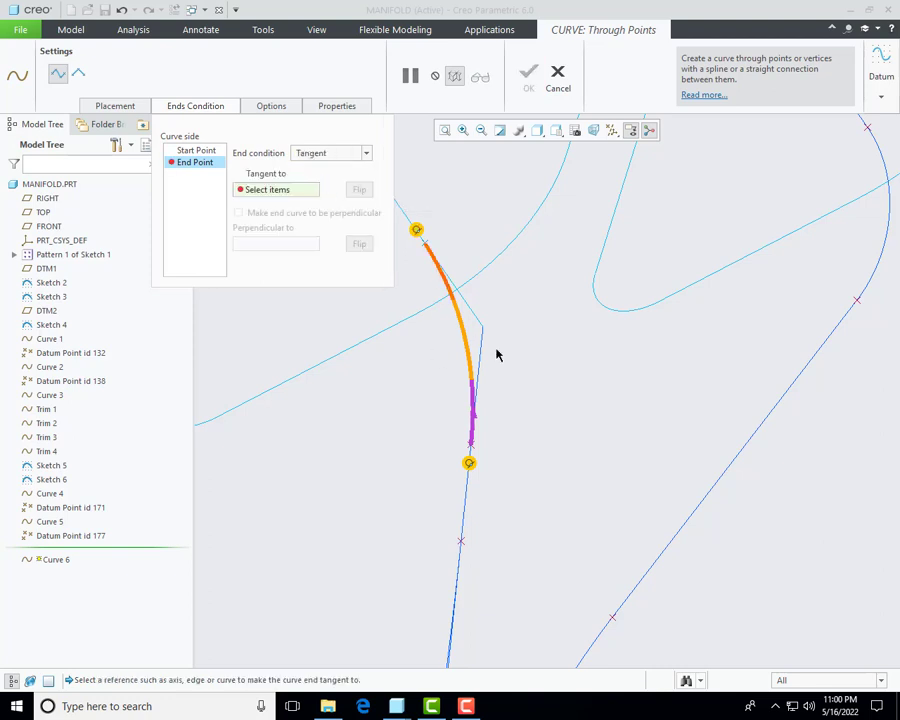
scroll(541, 389, up, 3)
scroll(541, 389, down, 5)
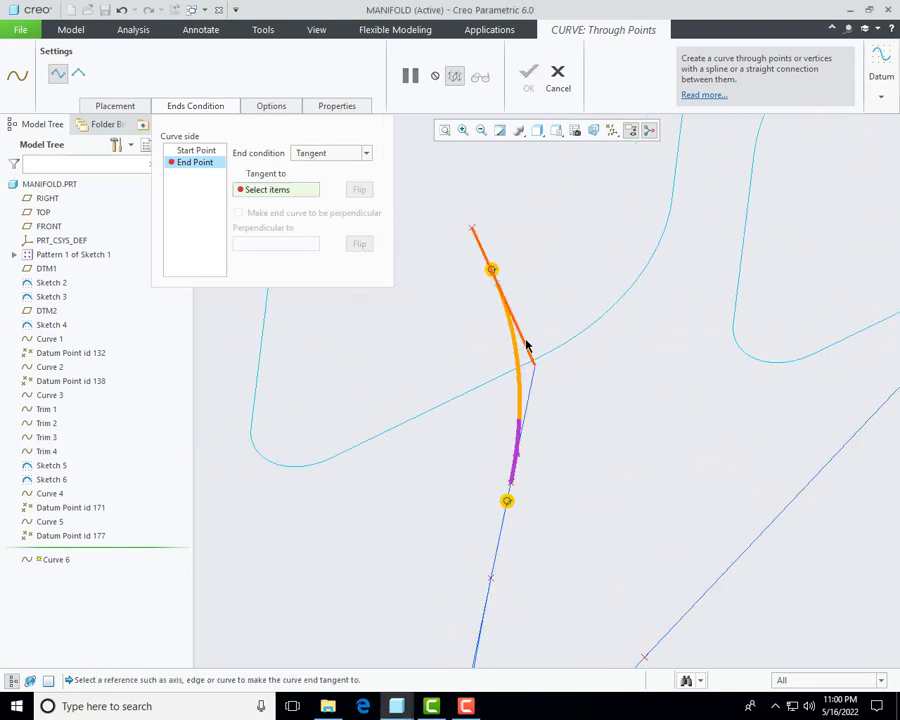
click(528, 346)
mouse_move(621, 454)
middle_down()
mouse_move(571, 432)
mouse_move(641, 446)
mouse_move(593, 456)
mouse_move(639, 460)
mouse_move(562, 316)
middle_up()
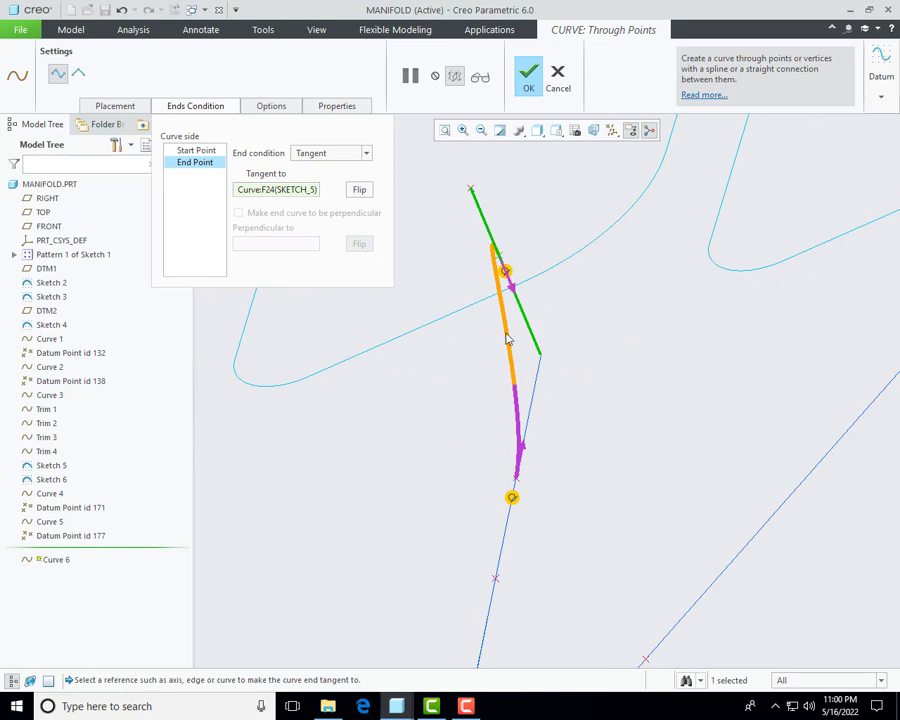
middle_drag(508, 342, 308, 292)
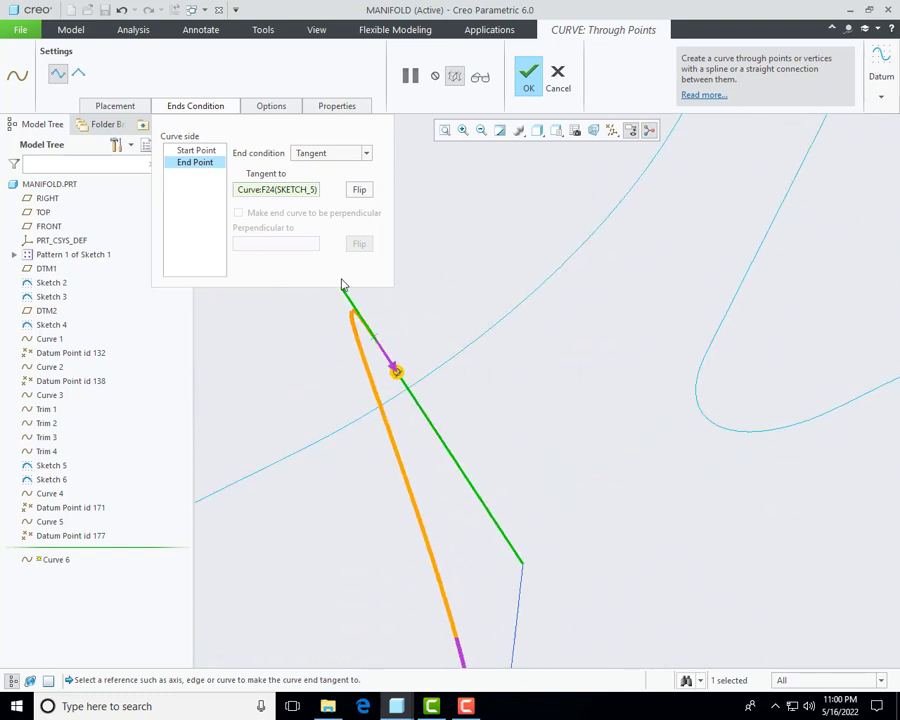
middle_drag(430, 280, 526, 378)
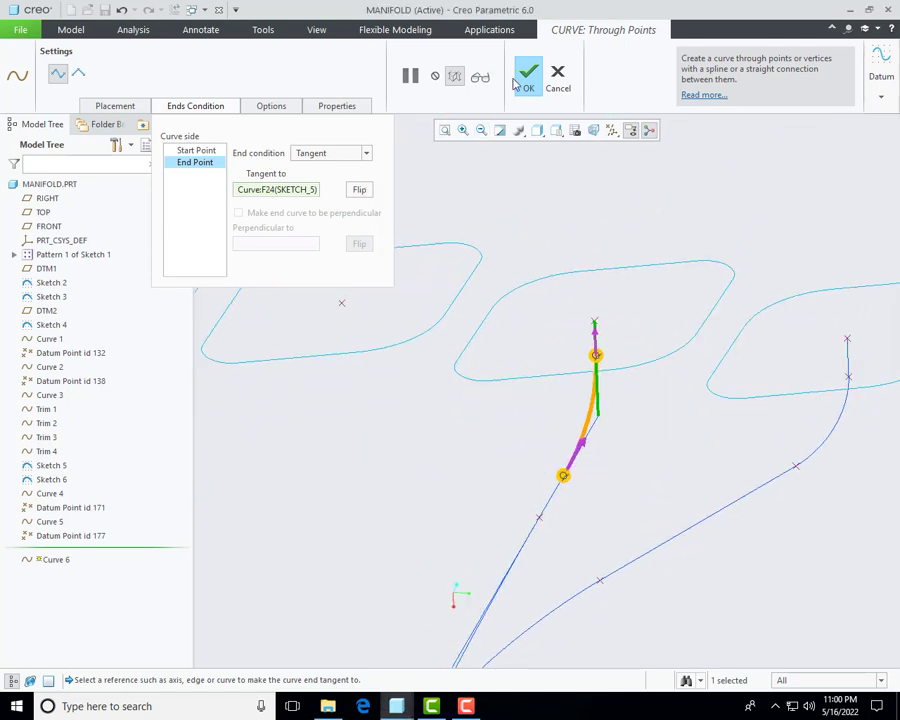
middle_click(474, 367)
click(416, 432)
middle_drag(416, 432, 402, 362)
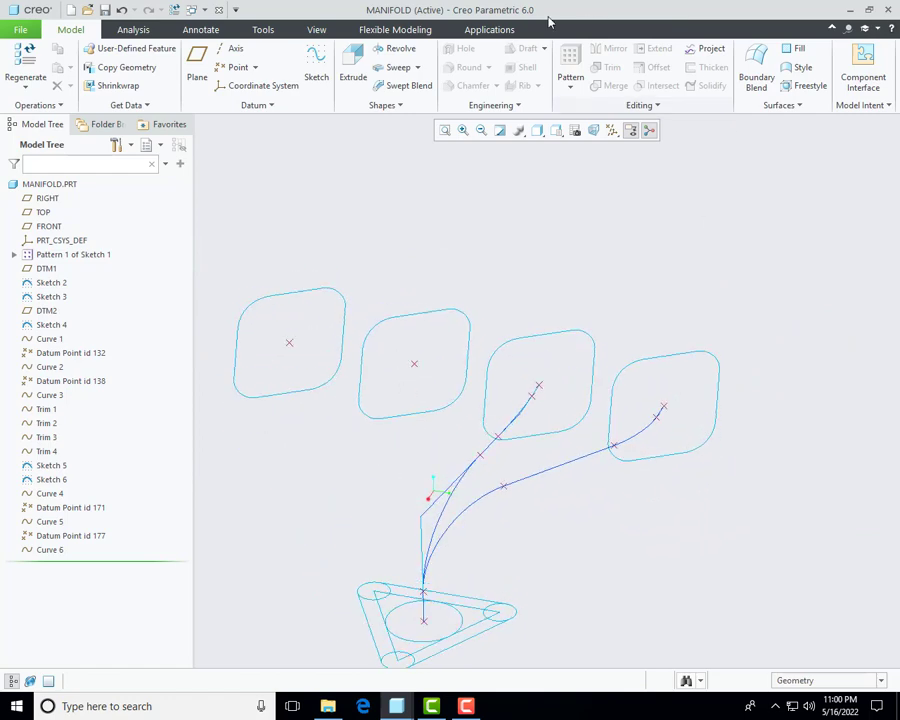
Step: Trim the vertical Sketch 6 line at its datum point, keeping the short portion down to the flange centre
scroll(417, 548, down, 3)
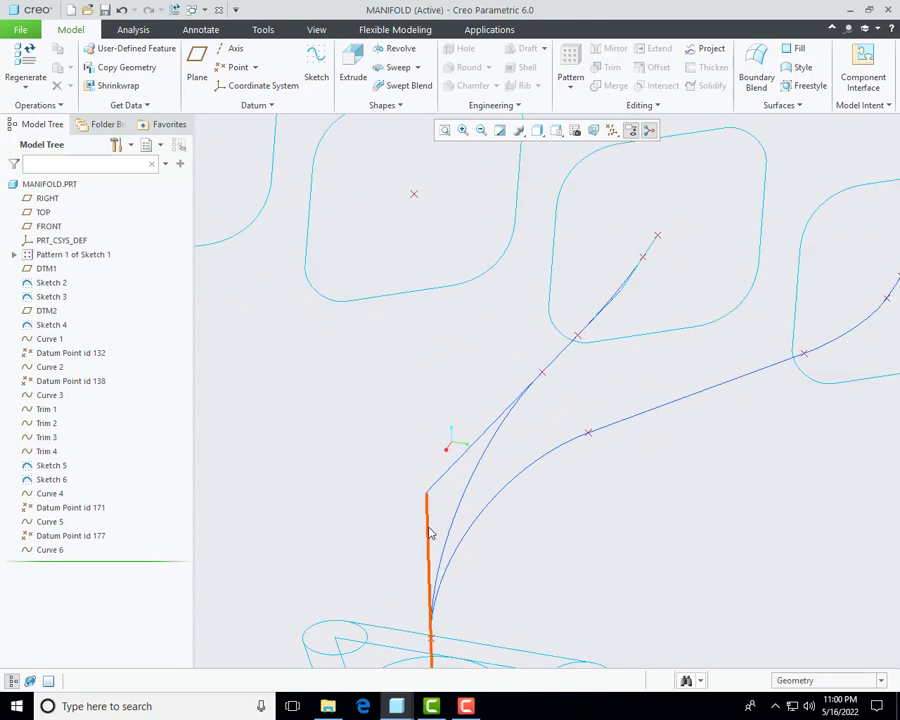
click(426, 530)
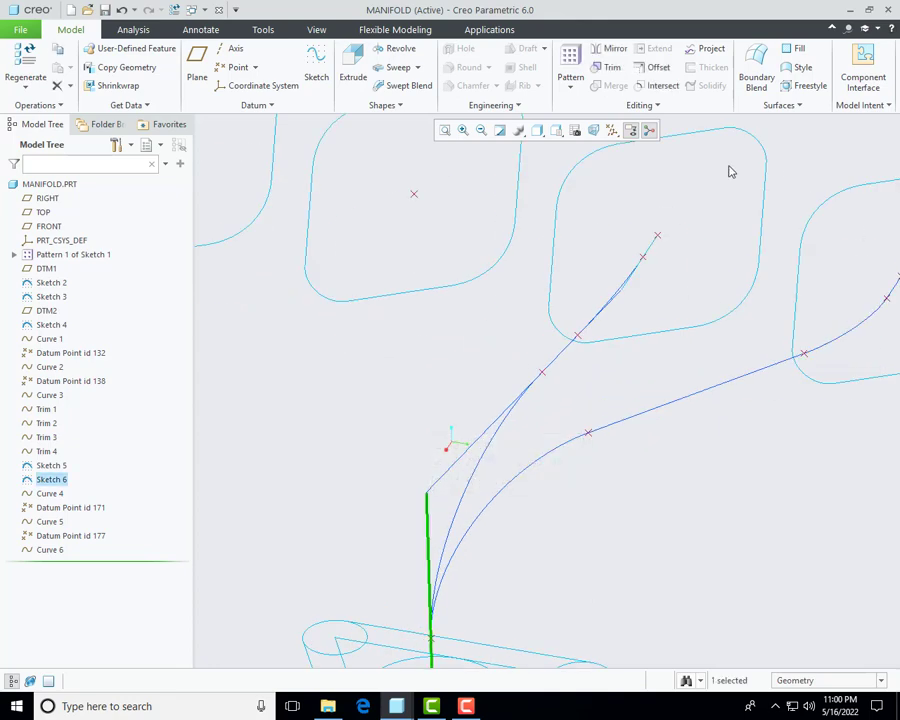
click(612, 68)
scroll(446, 500, up, 5)
scroll(435, 575, down, 5)
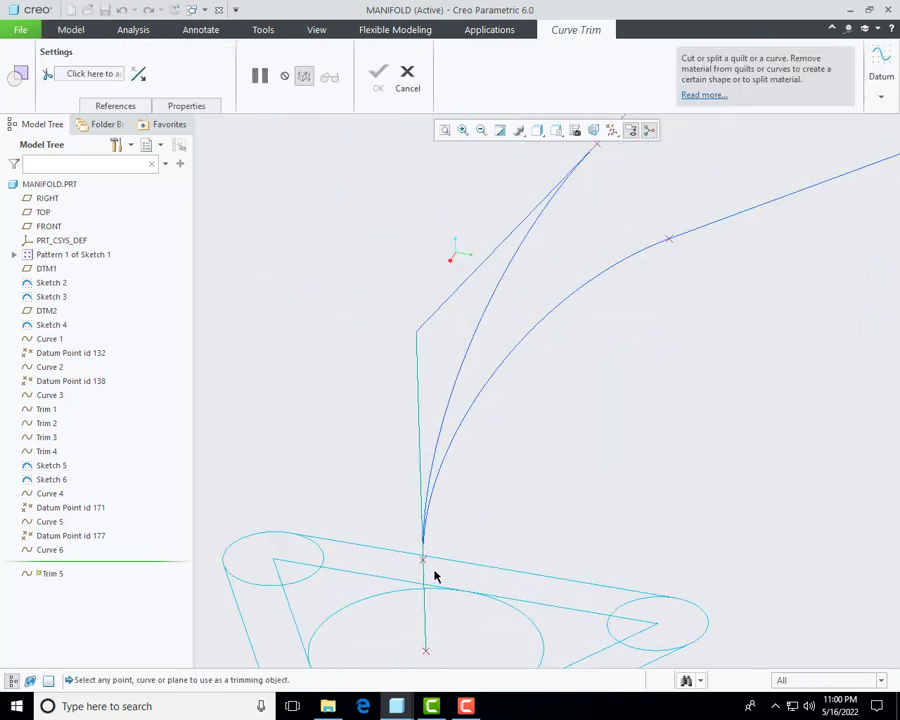
click(426, 566)
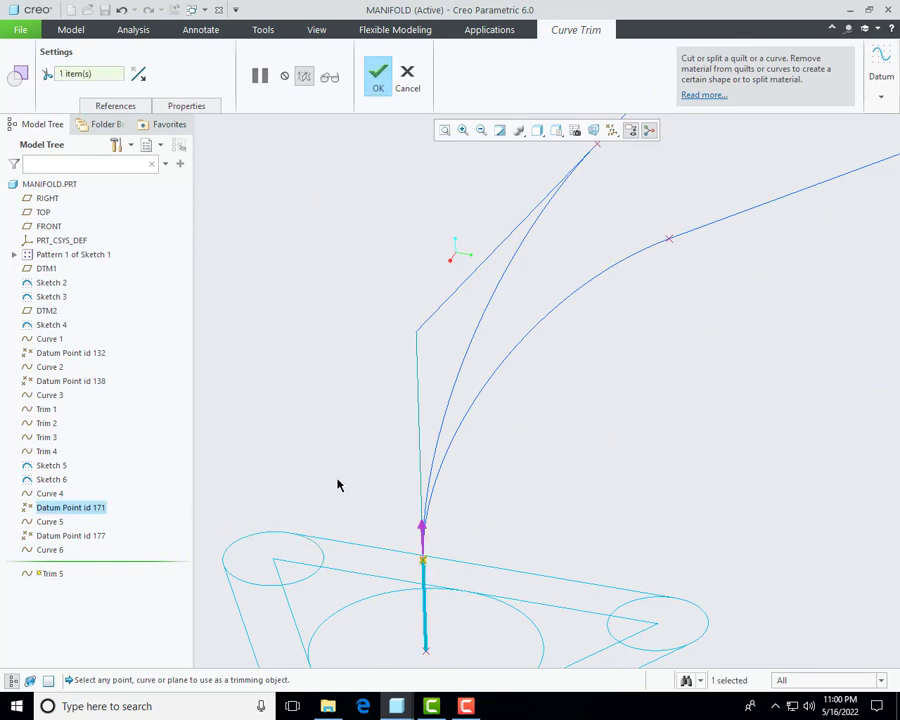
scroll(357, 492, up, 2)
click(138, 75)
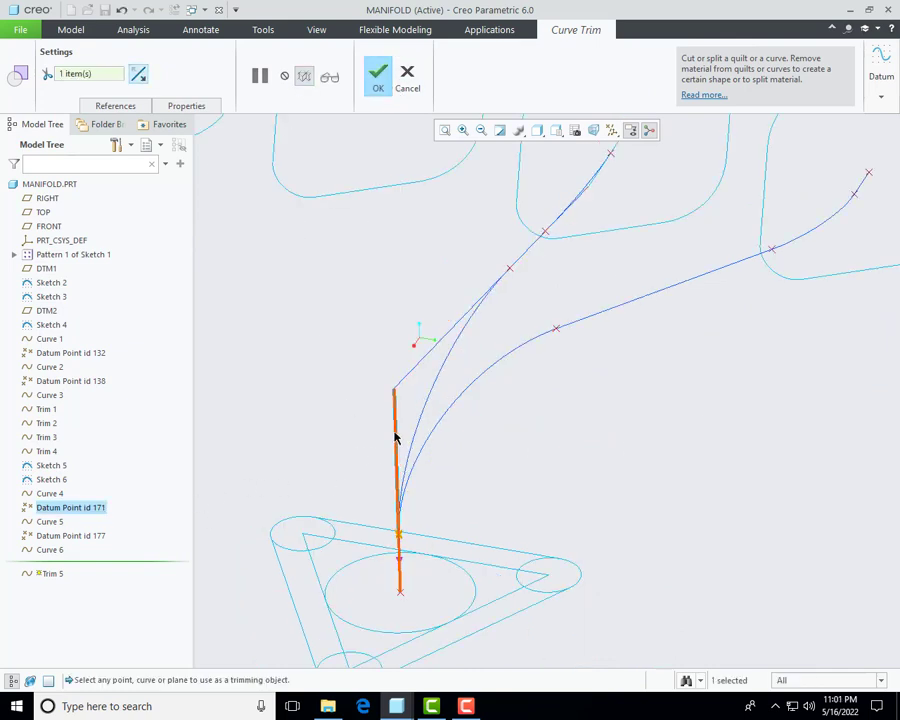
click(380, 76)
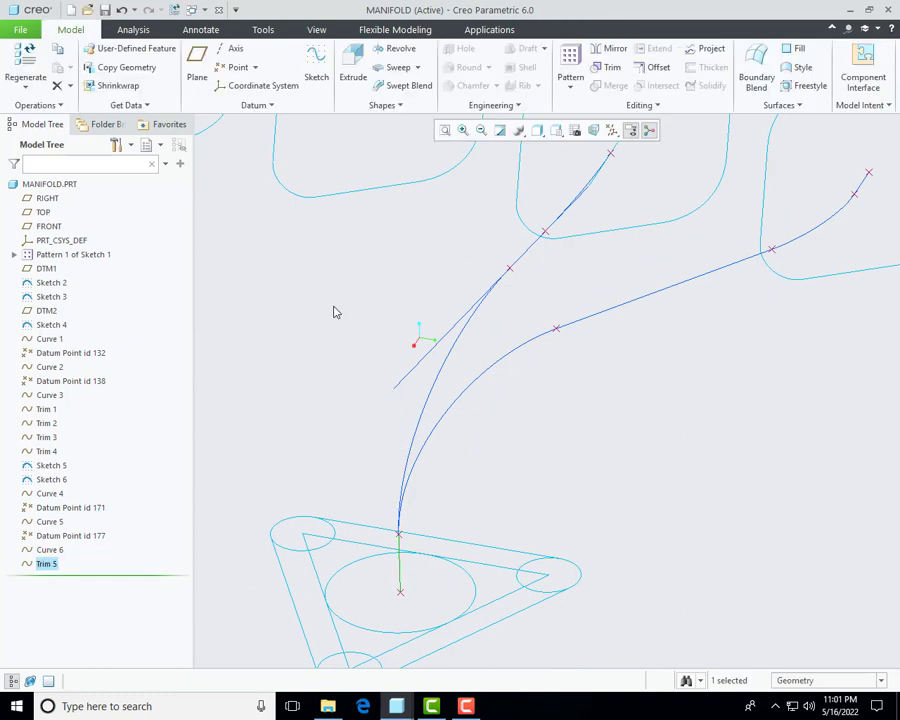
Step: Trim the lower end of the Curve 4 line at the datum point where the long tangent bend meets it
click(417, 364)
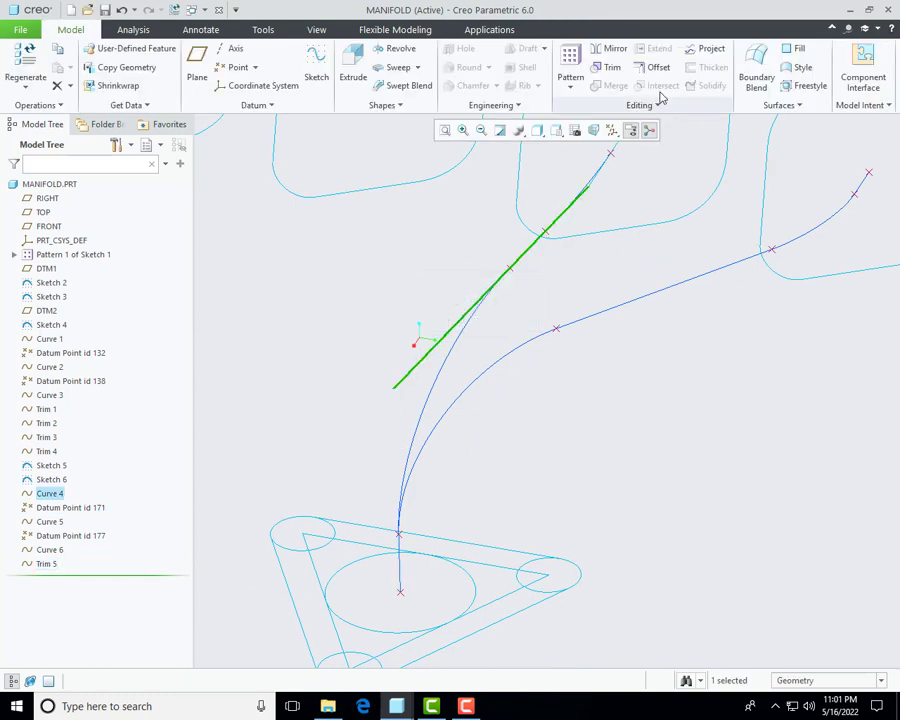
click(612, 70)
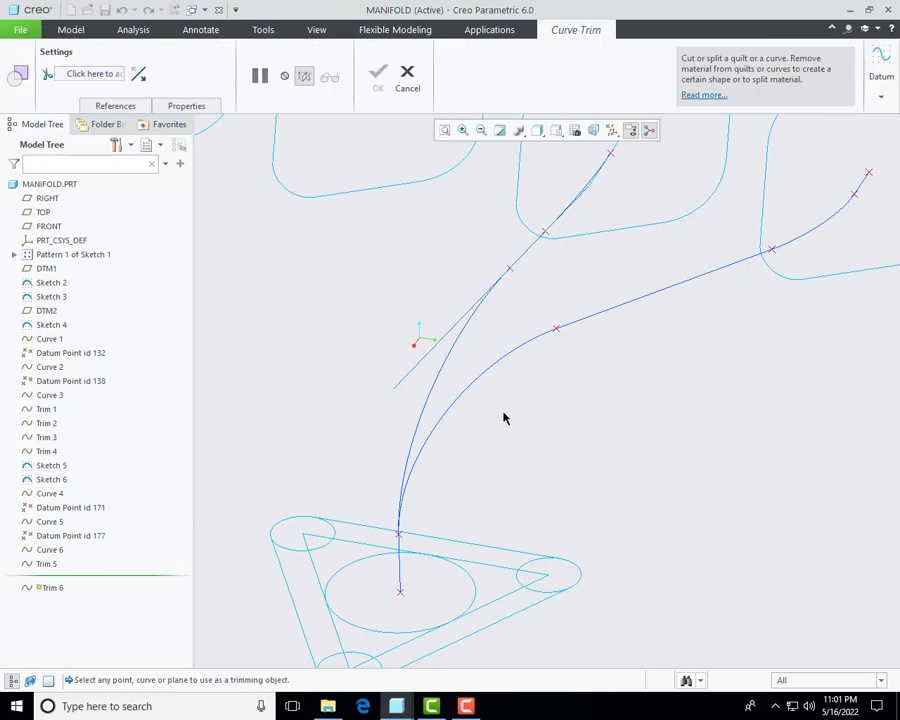
click(510, 272)
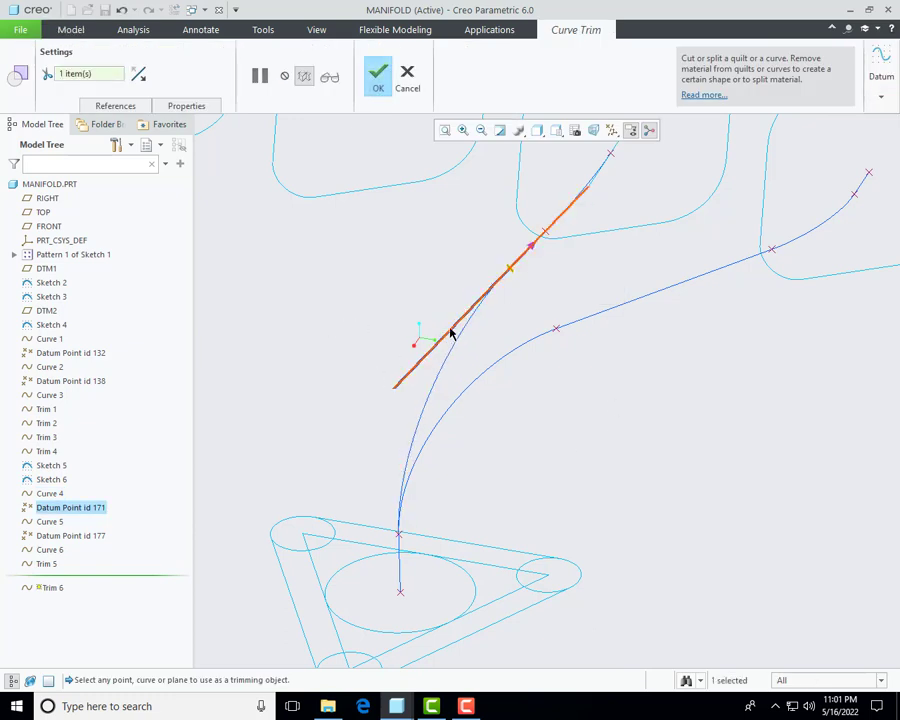
click(259, 75)
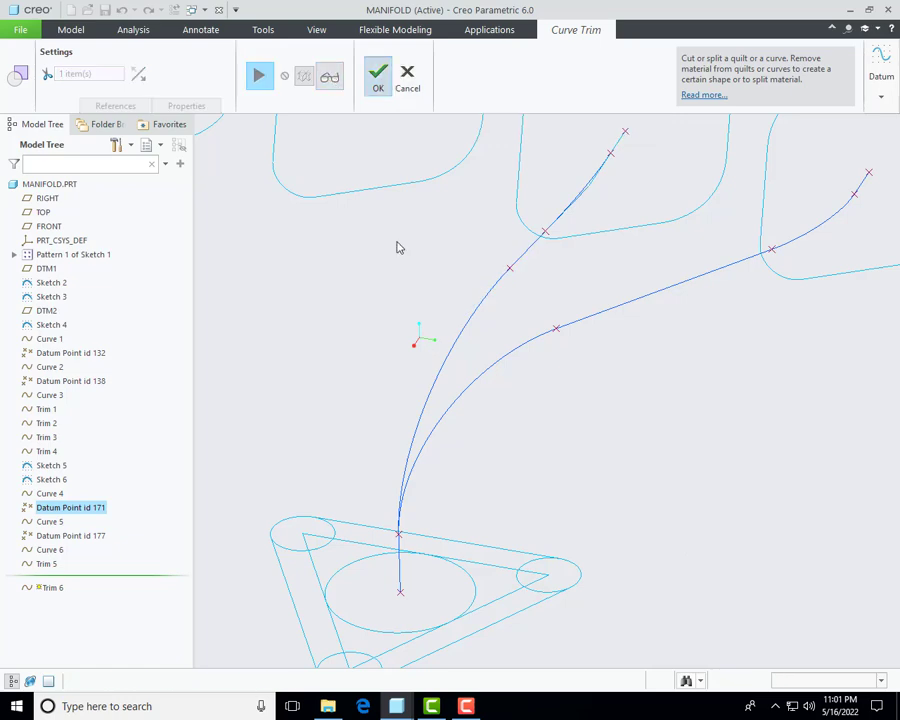
middle_click(406, 394)
Step: Trim the Sketch 5 line at its datum point, keeping the portion that runs to the port centre
scroll(408, 397, up, 5)
middle_drag(455, 320, 452, 364)
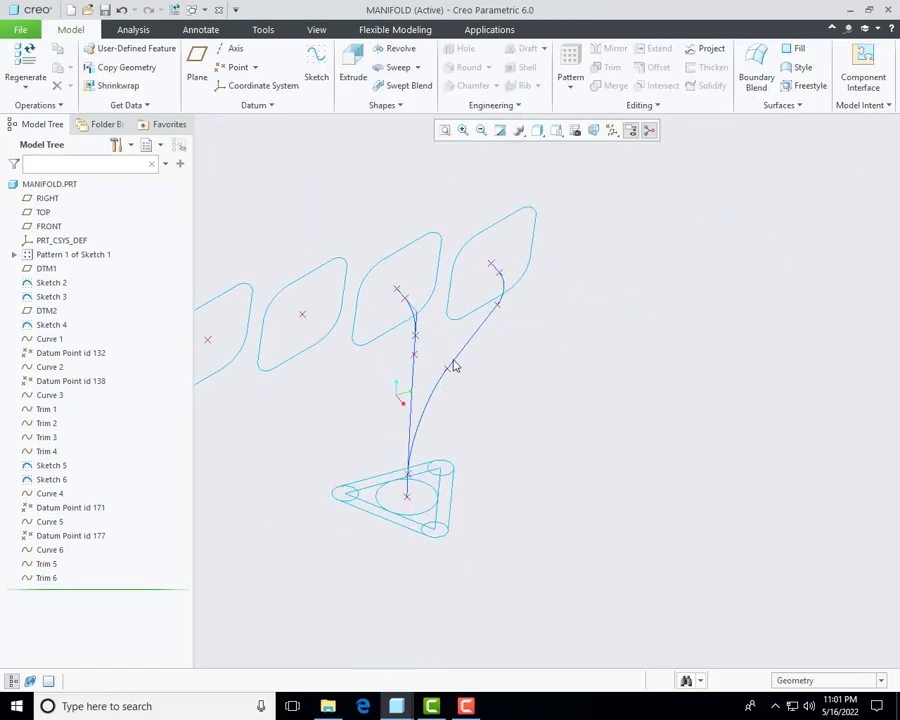
scroll(452, 364, up, 6)
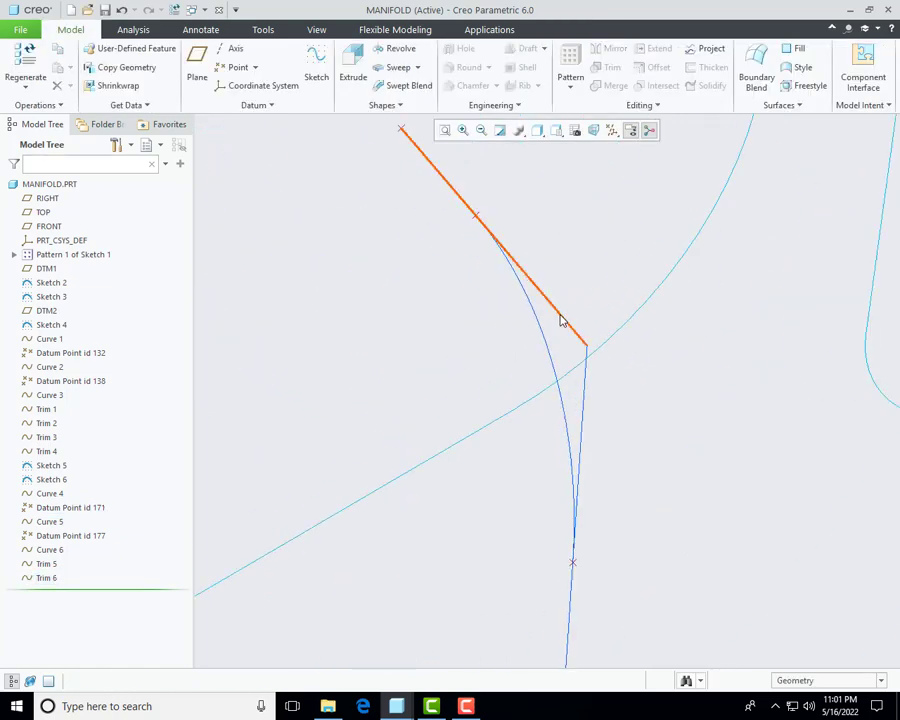
click(562, 318)
click(610, 67)
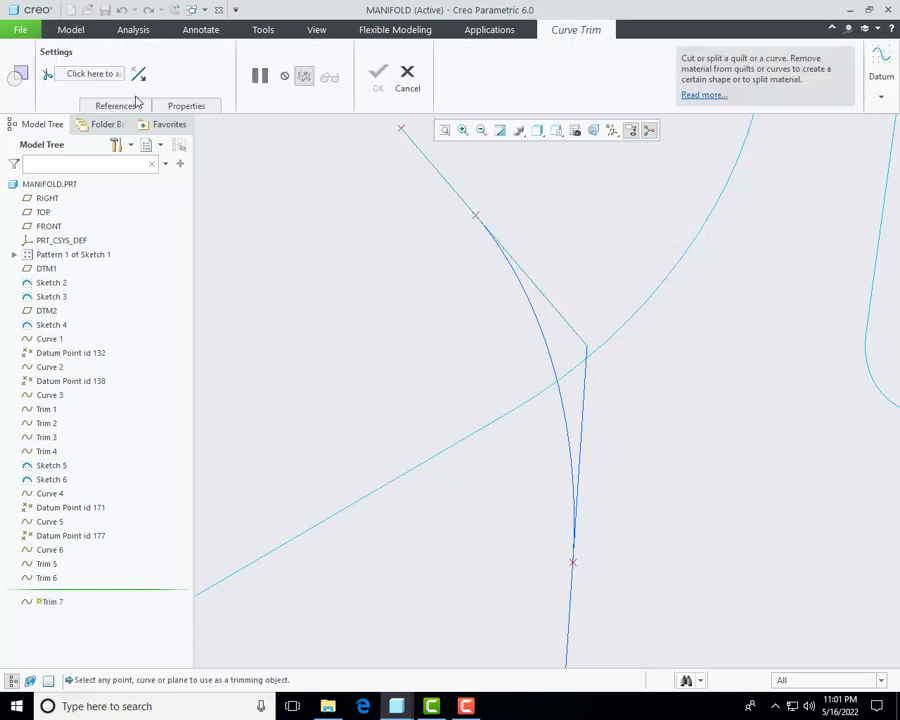
click(477, 216)
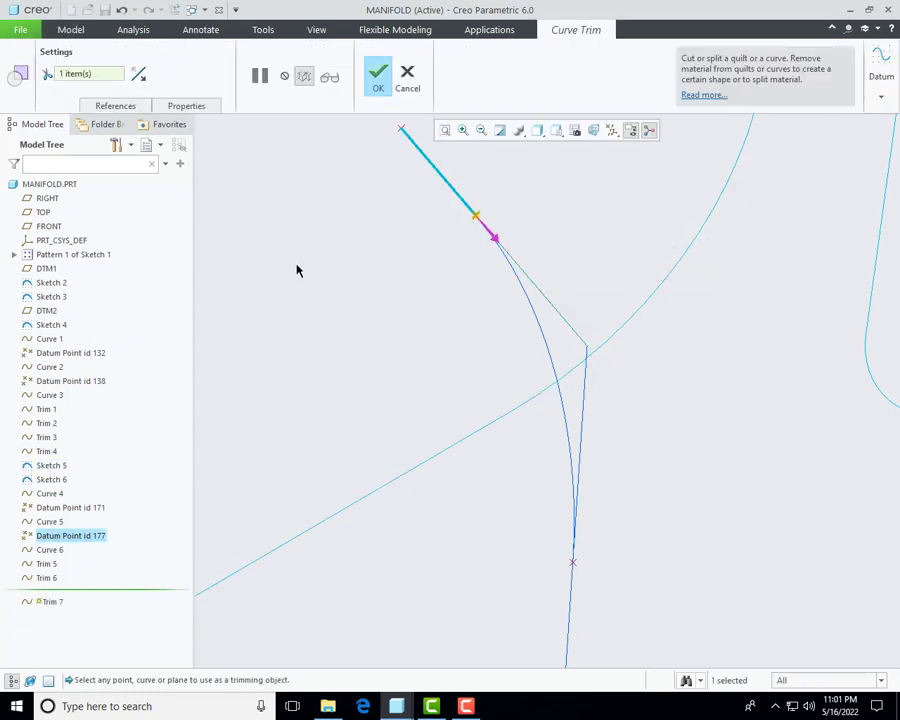
click(138, 74)
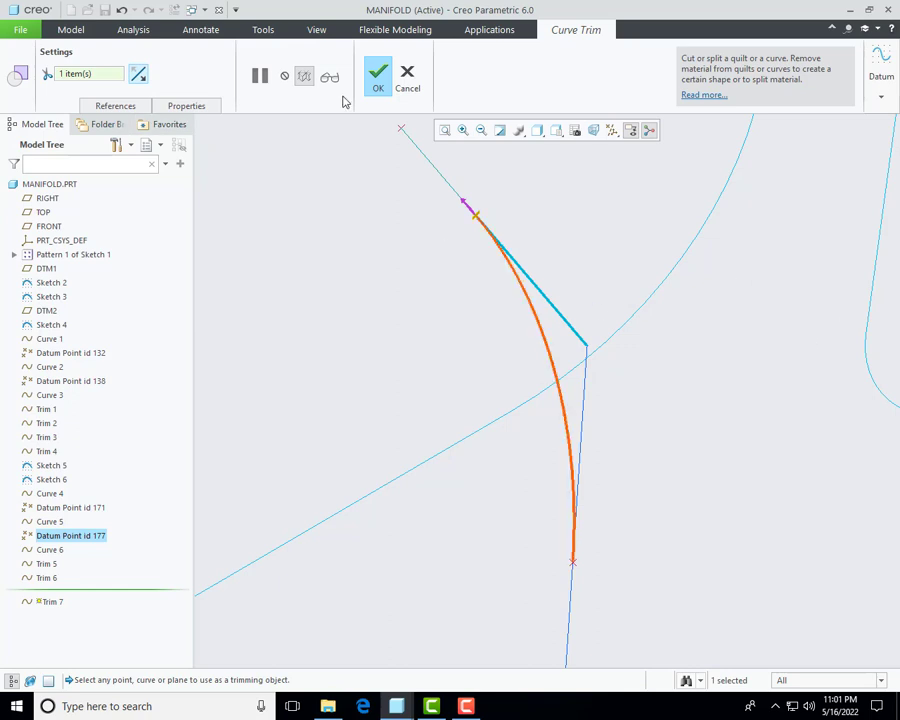
click(384, 82)
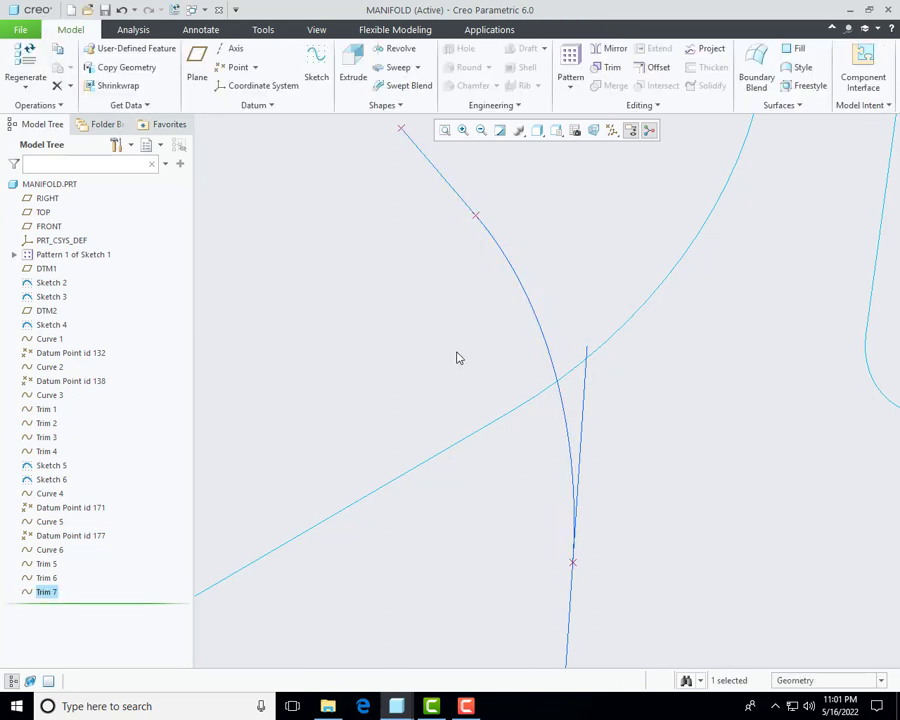
Step: Trim the Curve 4 line's upper end at the point where the port bend starts, keeping the portion below it
click(584, 393)
scroll(536, 430, up, 2)
scroll(520, 496, down, 4)
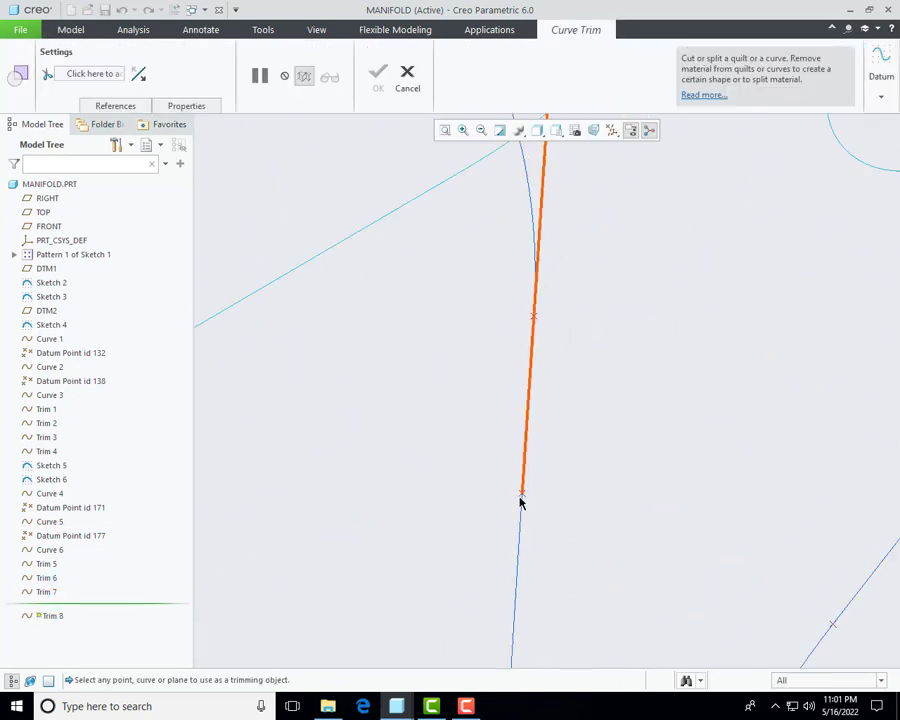
click(521, 494)
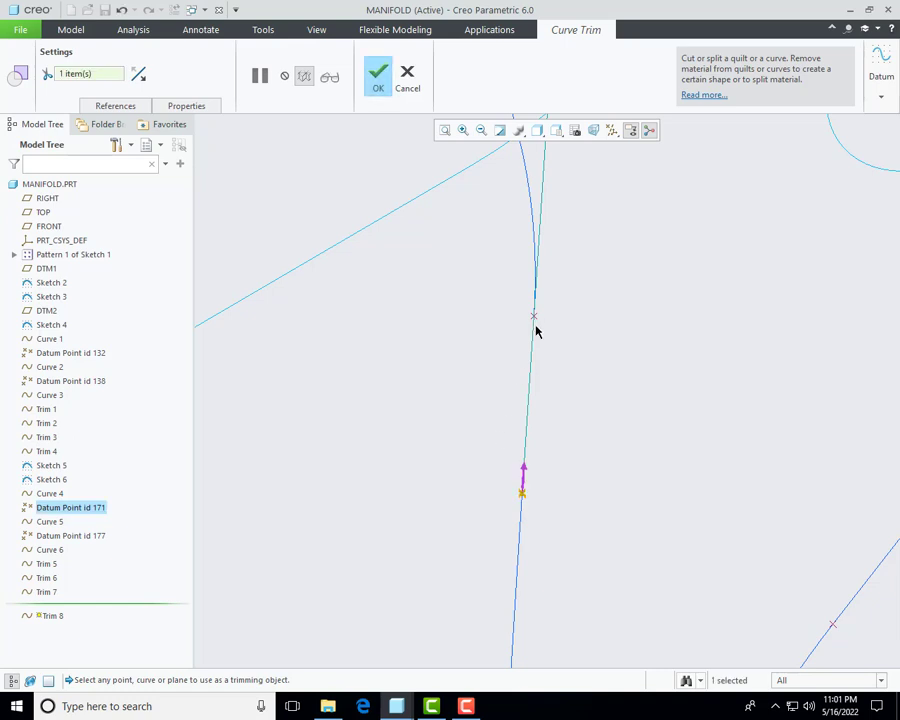
click(408, 447)
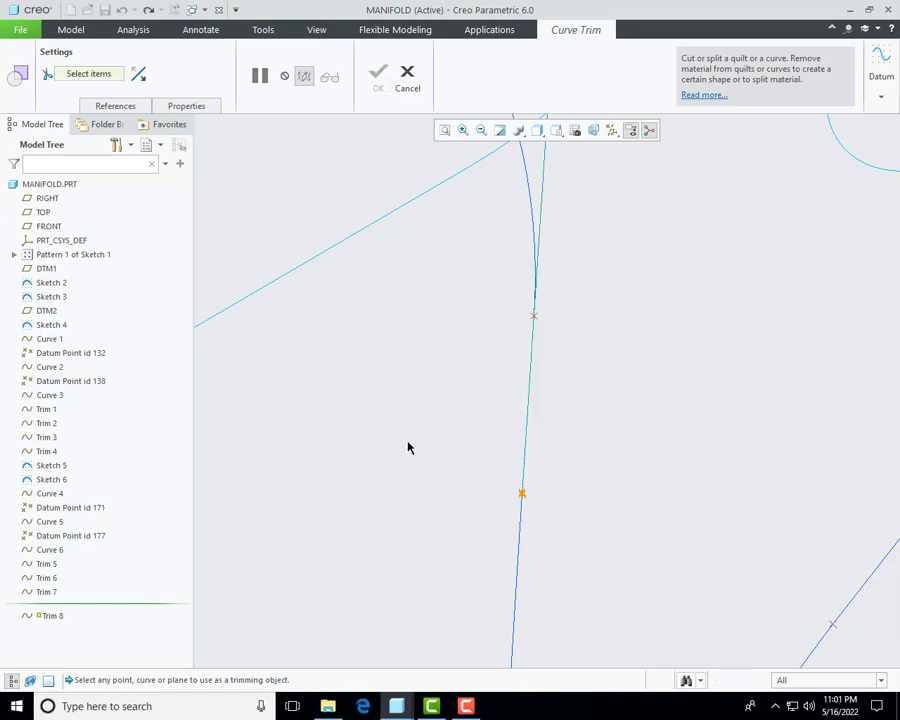
click(536, 317)
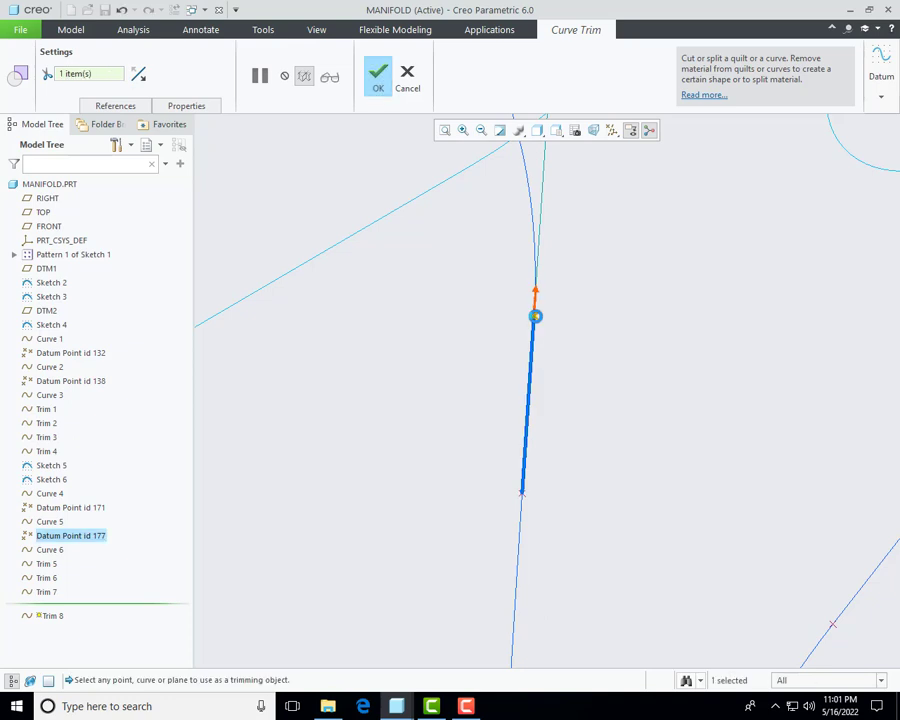
click(138, 74)
scroll(453, 357, up, 3)
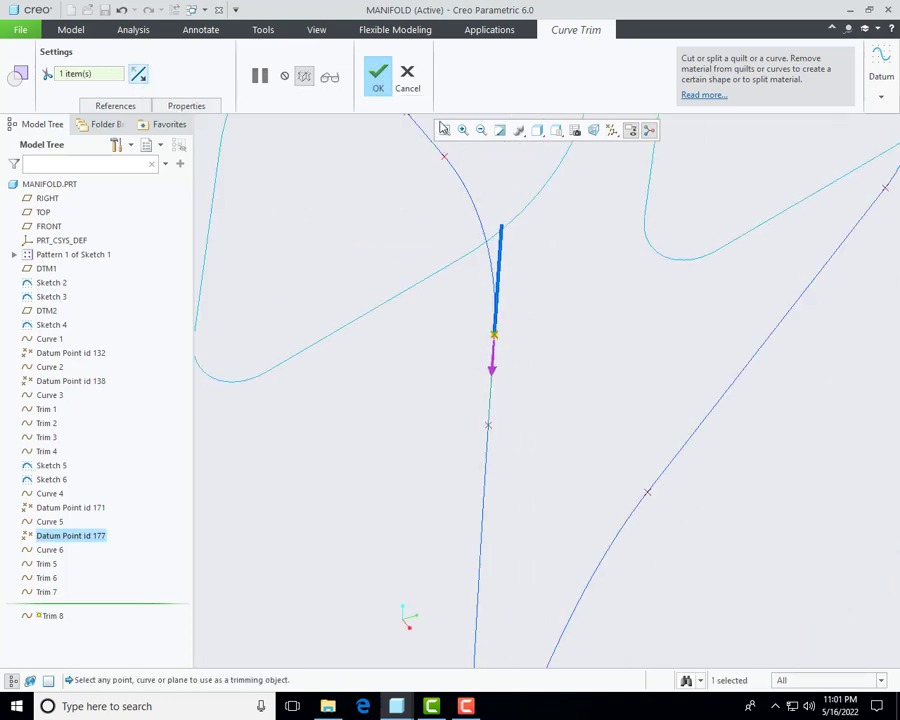
click(380, 78)
Step: Group the first pipe's features from Sketch 4 through Trim 4
scroll(434, 310, up, 5)
mouse_move(594, 362)
middle_down()
mouse_move(582, 330)
mouse_move(558, 364)
middle_up()
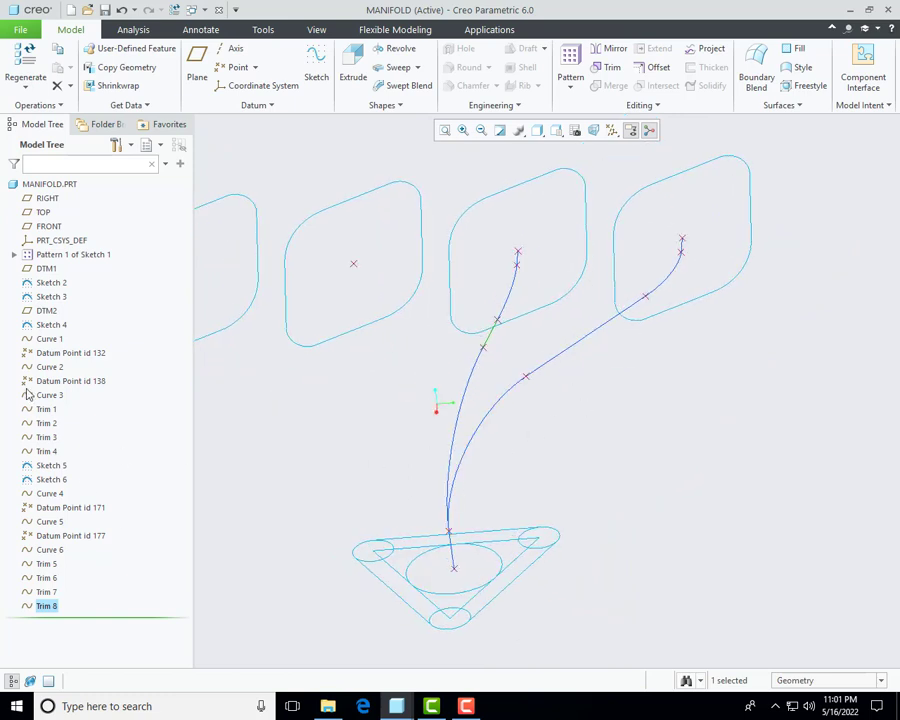
click(49, 342)
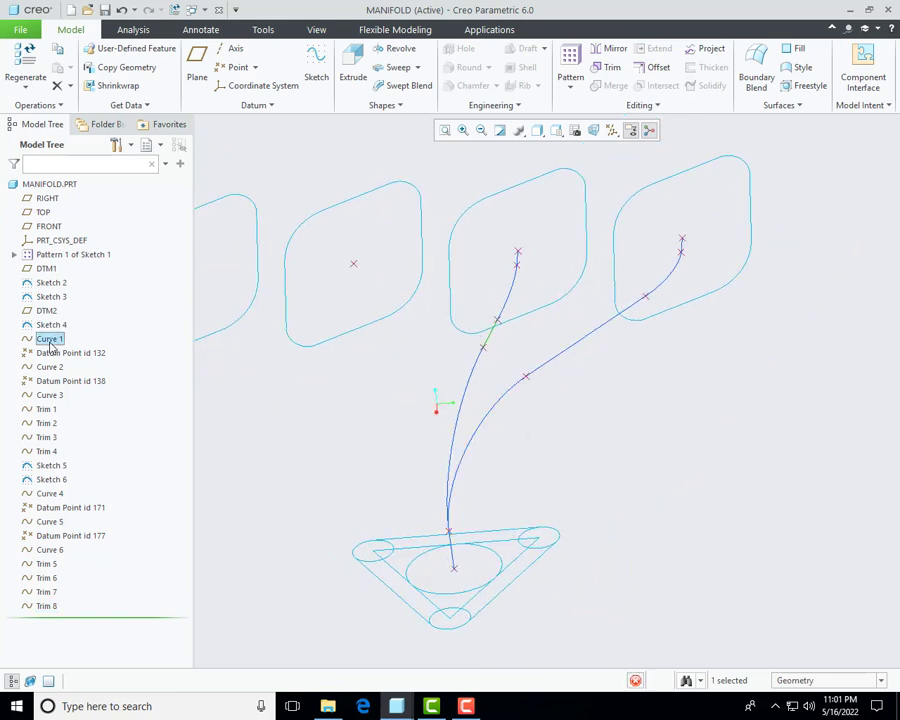
click(50, 325)
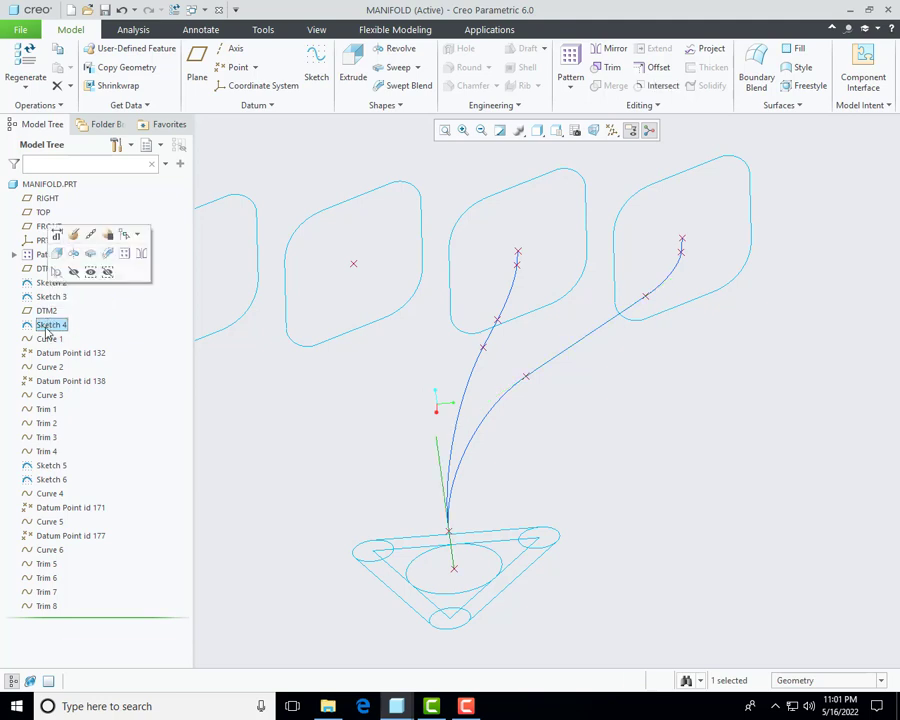
shift+click(45, 451)
right_click(50, 452)
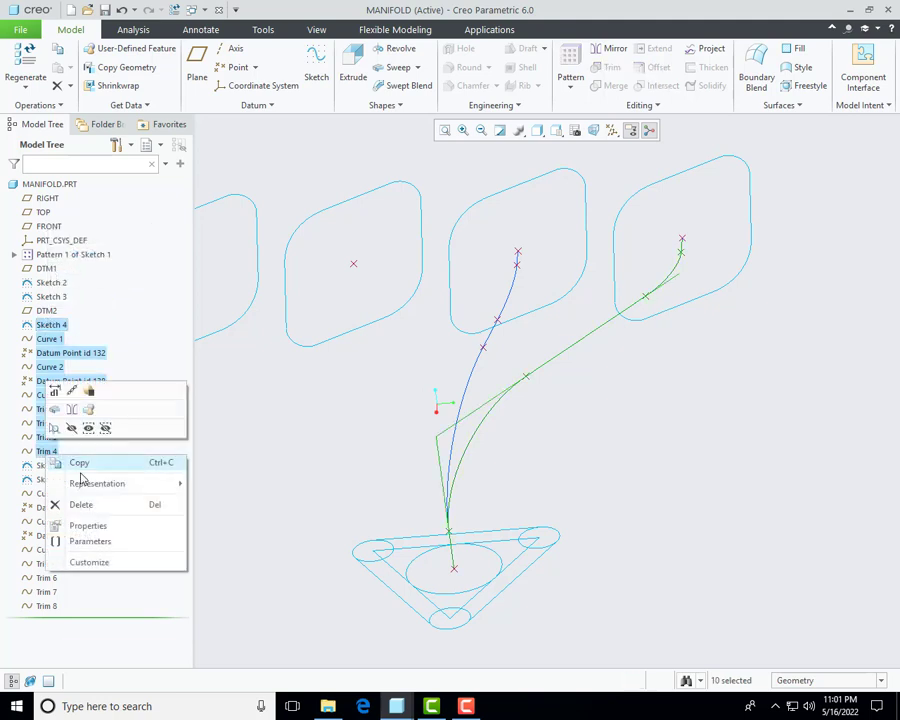
click(88, 407)
Step: Hide the second pipe's features from Sketch 5 through Trim 8
click(44, 341)
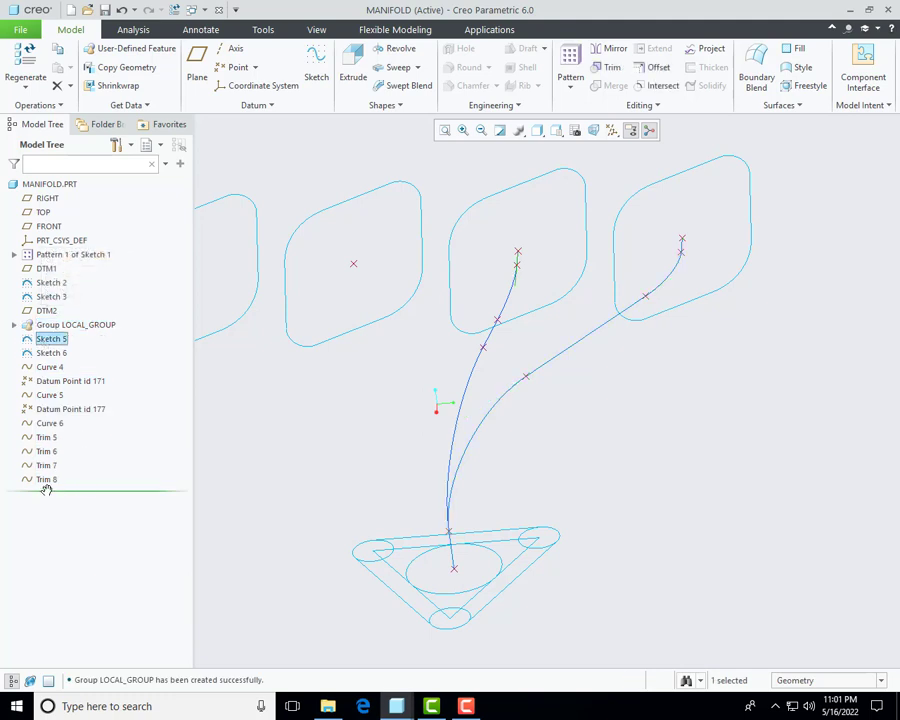
shift+click(47, 479)
right_click(52, 476)
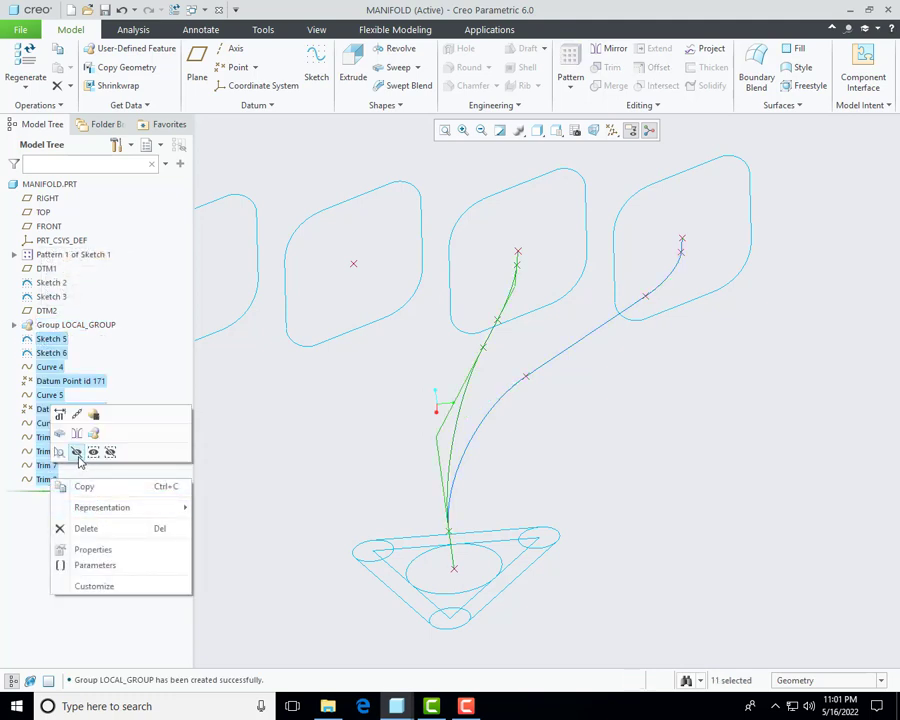
click(76, 453)
Step: Group the second pipe's features from Sketch 5 through Trim 8
click(44, 343)
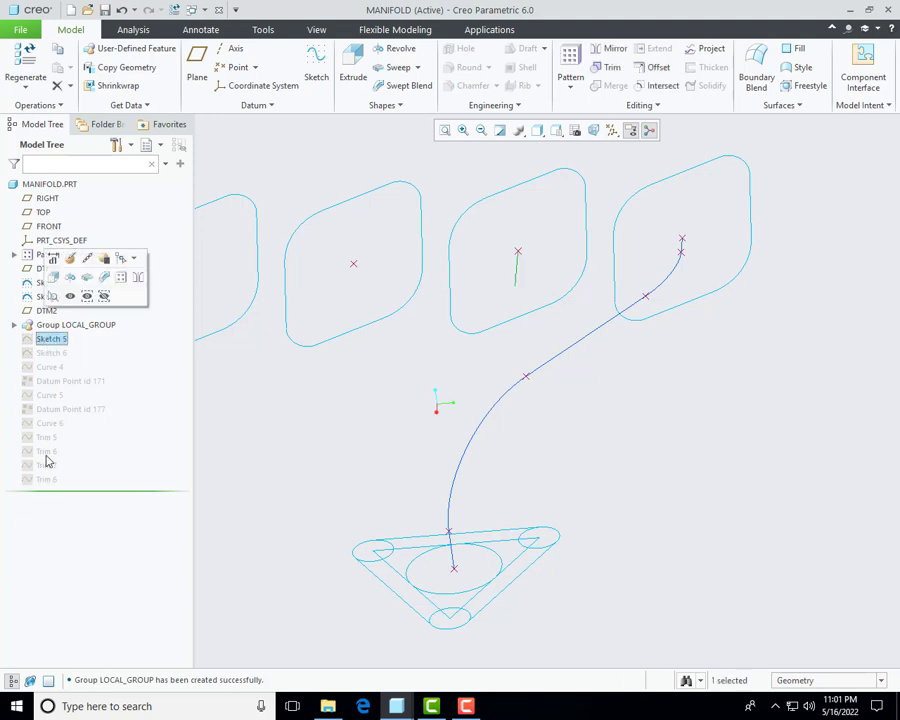
shift+click(46, 479)
right_click(47, 479)
click(75, 455)
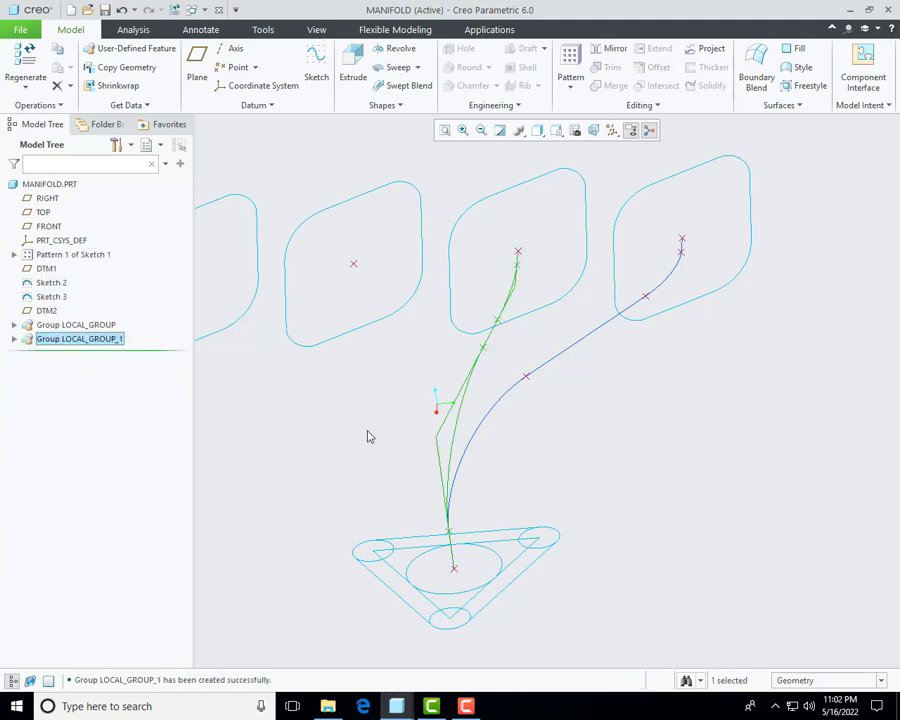
Step: Show all hidden features inside the second pipe's group, from Sketch 5 through Trim 8, and collapse the group
click(346, 462)
middle_drag(346, 462, 370, 440)
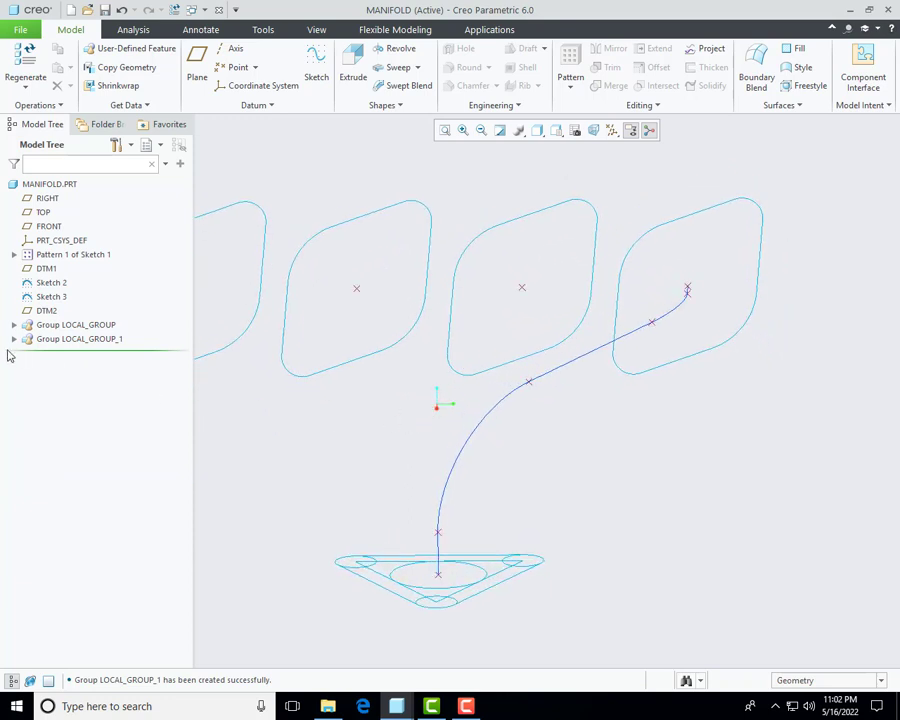
right_click(46, 344)
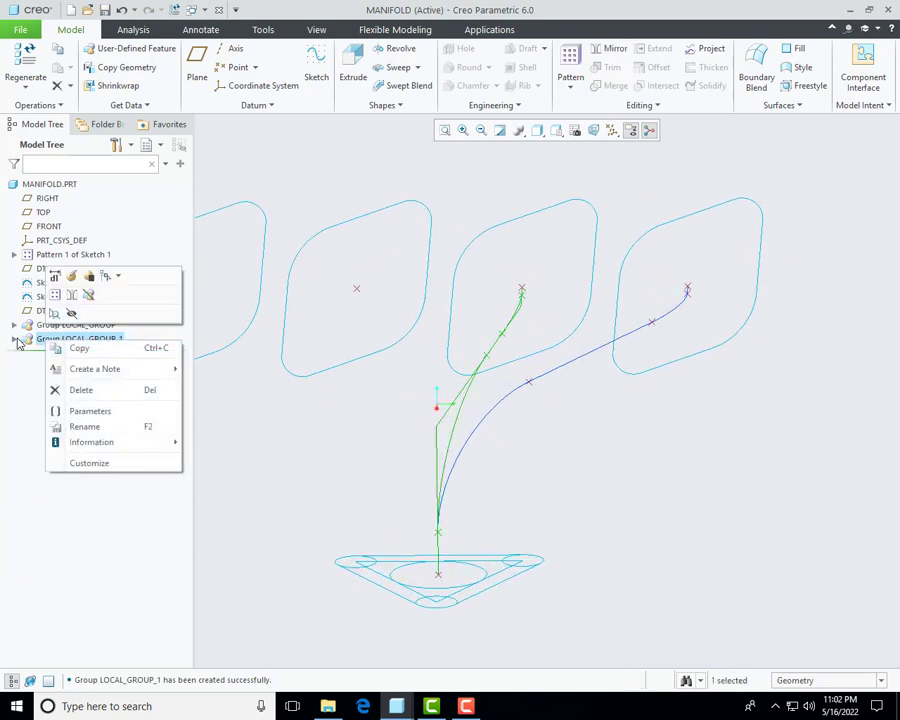
click(55, 374)
click(14, 340)
click(63, 355)
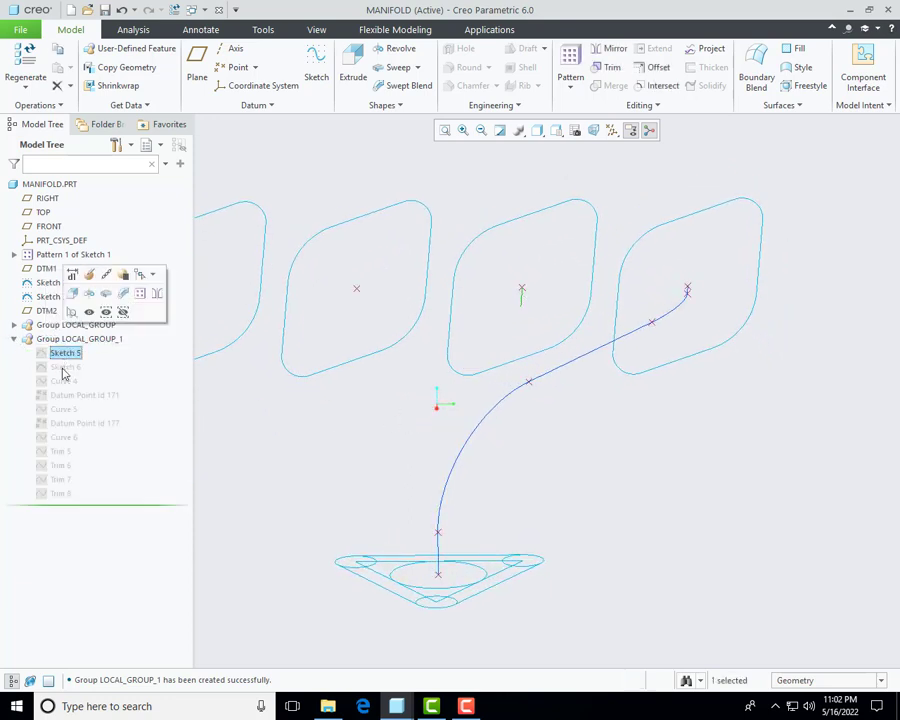
shift+click(67, 495)
right_click(67, 495)
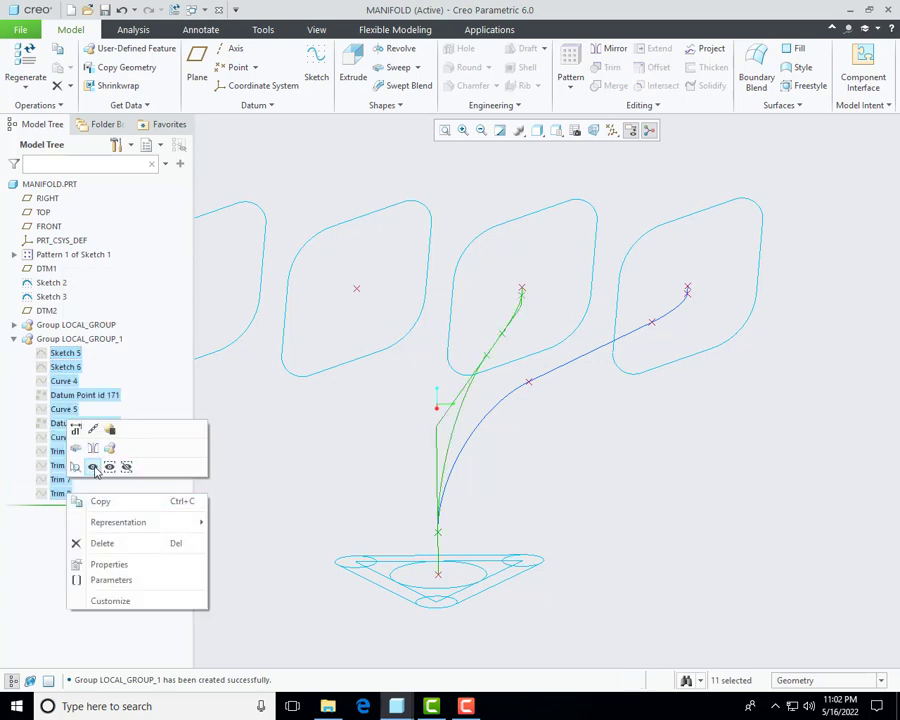
key(Escape)
click(14, 339)
click(316, 458)
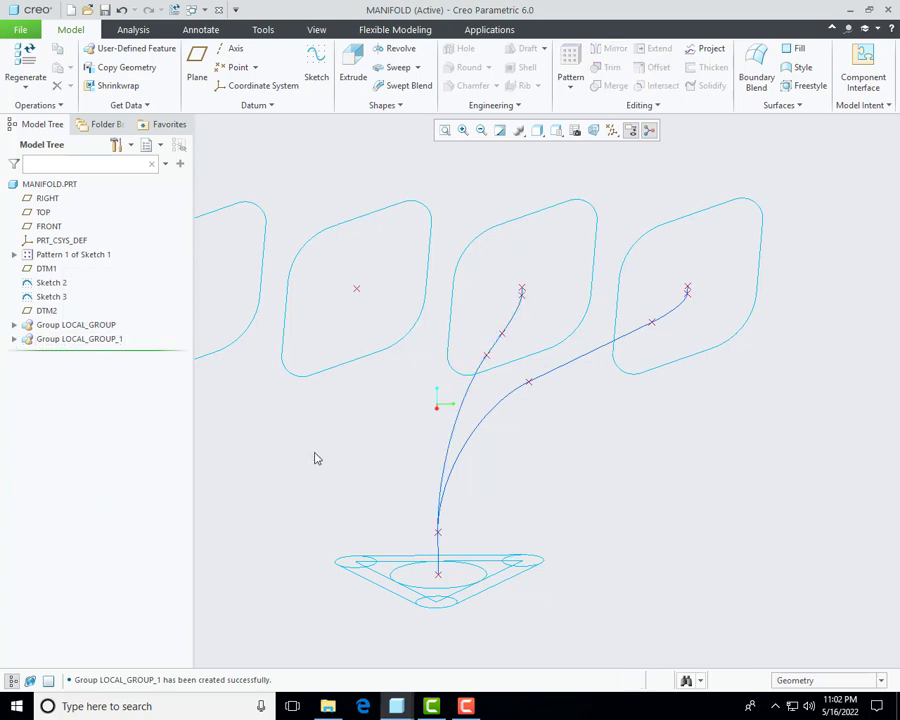
mouse_move(459, 433)
middle_down()
mouse_move(450, 496)
mouse_move(456, 446)
middle_up()
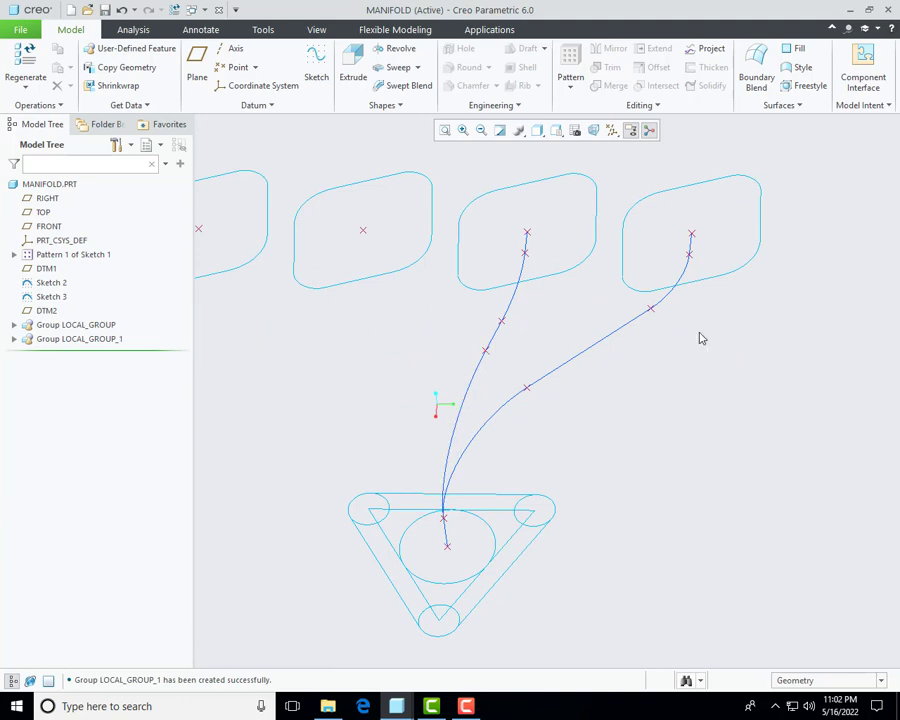
Step: Copy and paste the first pipe's short straight end segment inside the outermost port profile to start an exact composite curve
mouse_move(609, 378)
middle_down()
mouse_move(599, 368)
mouse_move(605, 378)
mouse_move(678, 374)
middle_up()
mouse_move(703, 300)
middle_down()
mouse_move(699, 331)
mouse_move(705, 301)
middle_up()
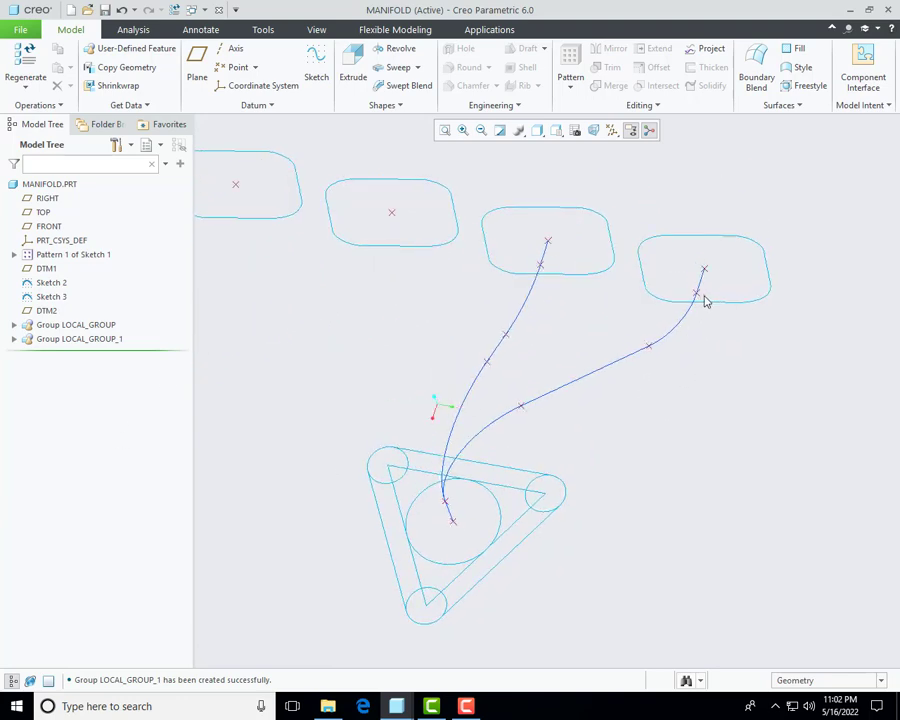
scroll(708, 285, down, 5)
click(678, 288)
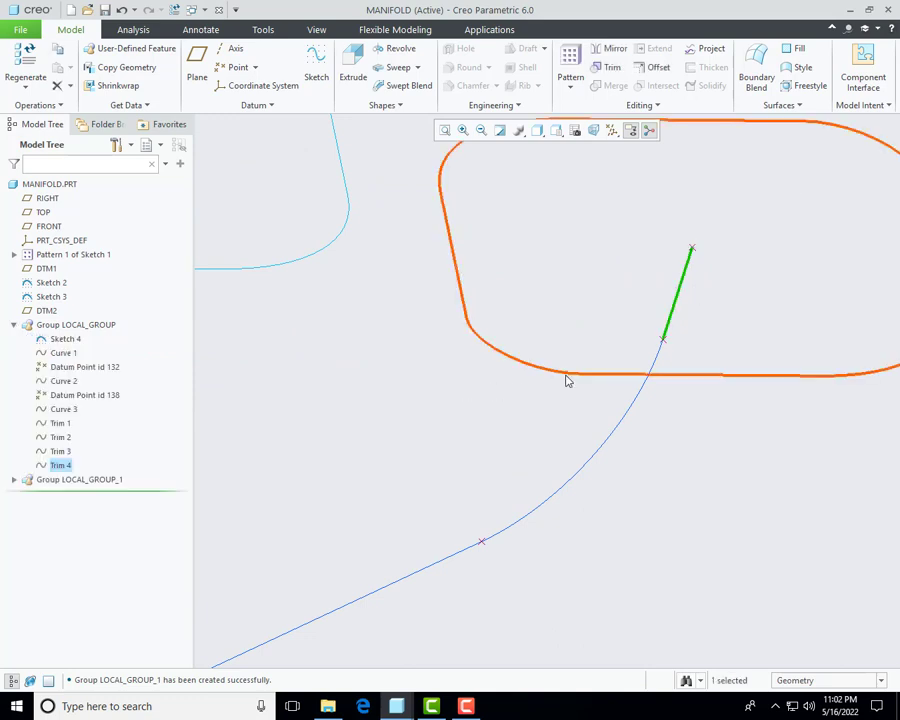
scroll(566, 378, up, 3)
mouse_move(623, 431)
middle_down()
mouse_move(615, 348)
mouse_move(617, 399)
middle_up()
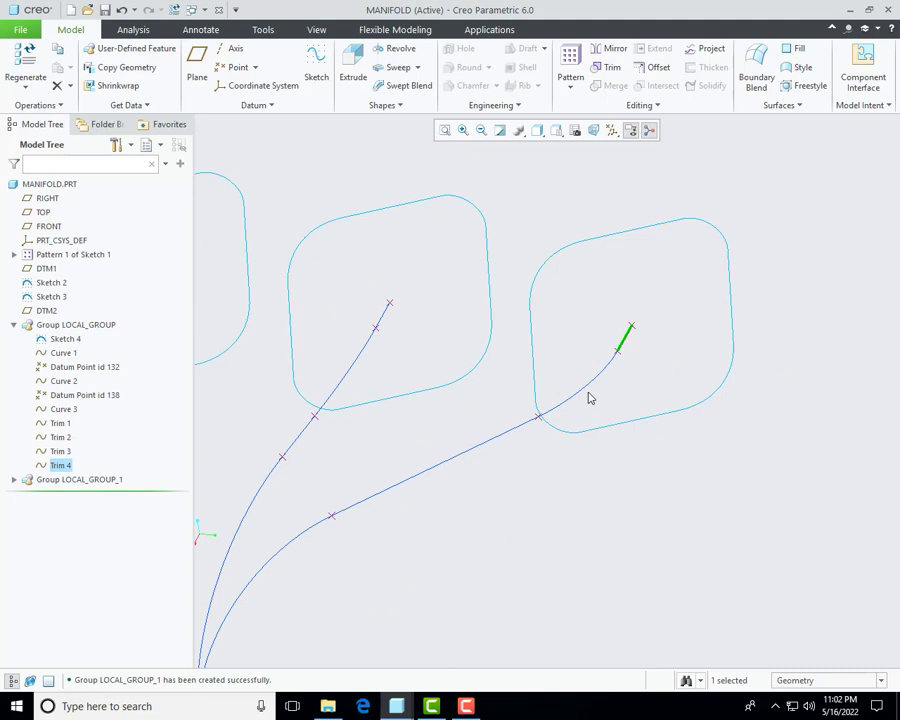
key(ctrl+c)
key(ctrl+v)
middle_drag(612, 398, 629, 416)
scroll(617, 402, down, 3)
scroll(635, 398, up, 3)
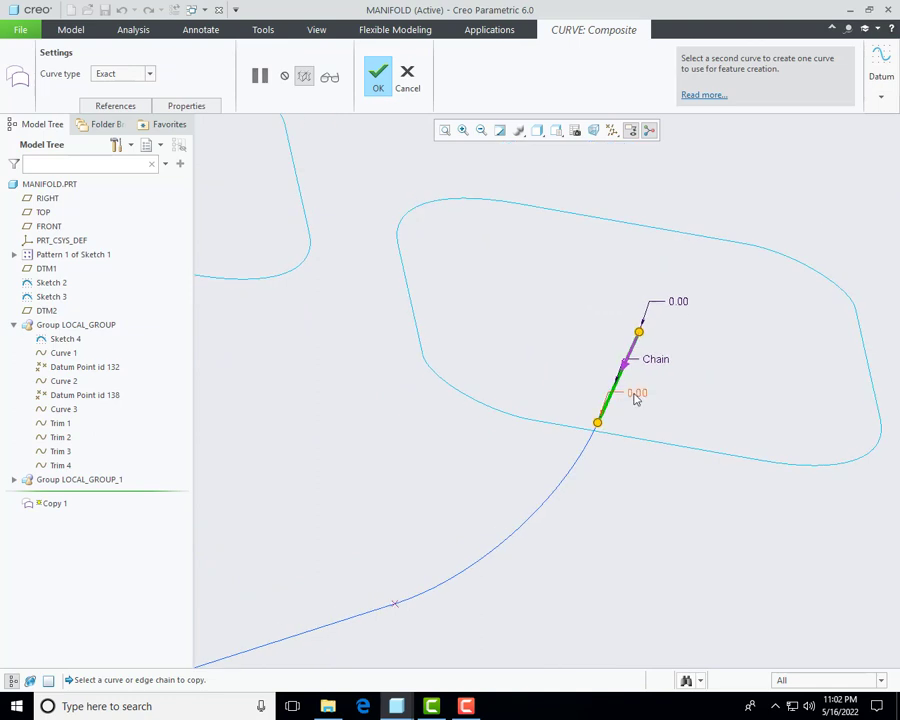
Step: Extend the composite chain through all the first pipe's segments to the centre of the triangular flange and accept the curve
shift+click(594, 449)
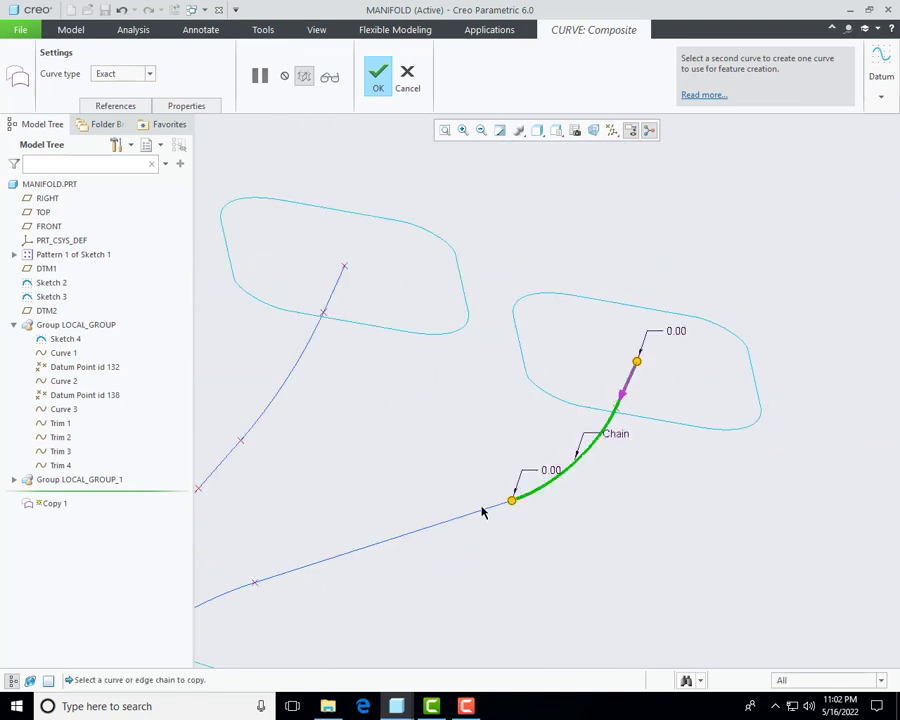
scroll(677, 440, up, 4)
middle_drag(677, 440, 522, 488)
shift+click(522, 488)
scroll(495, 566, down, 2)
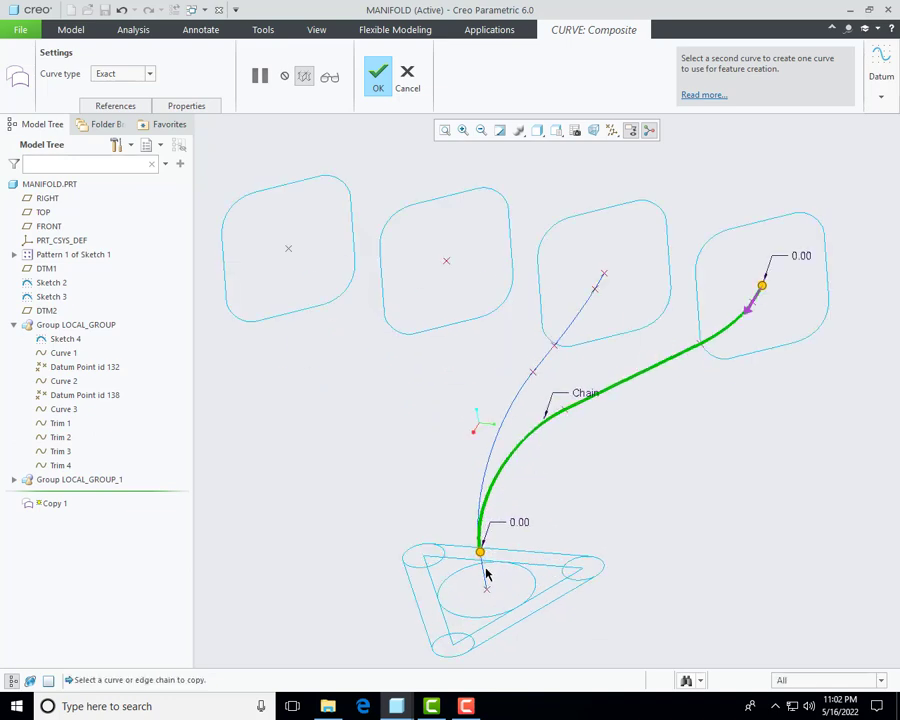
shift+click(483, 575)
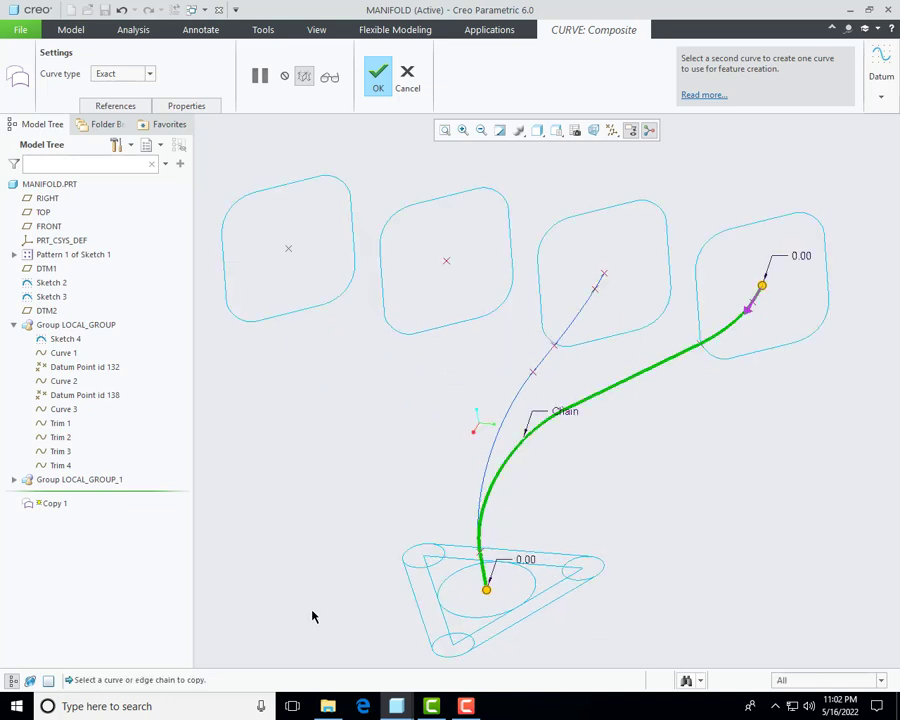
click(380, 85)
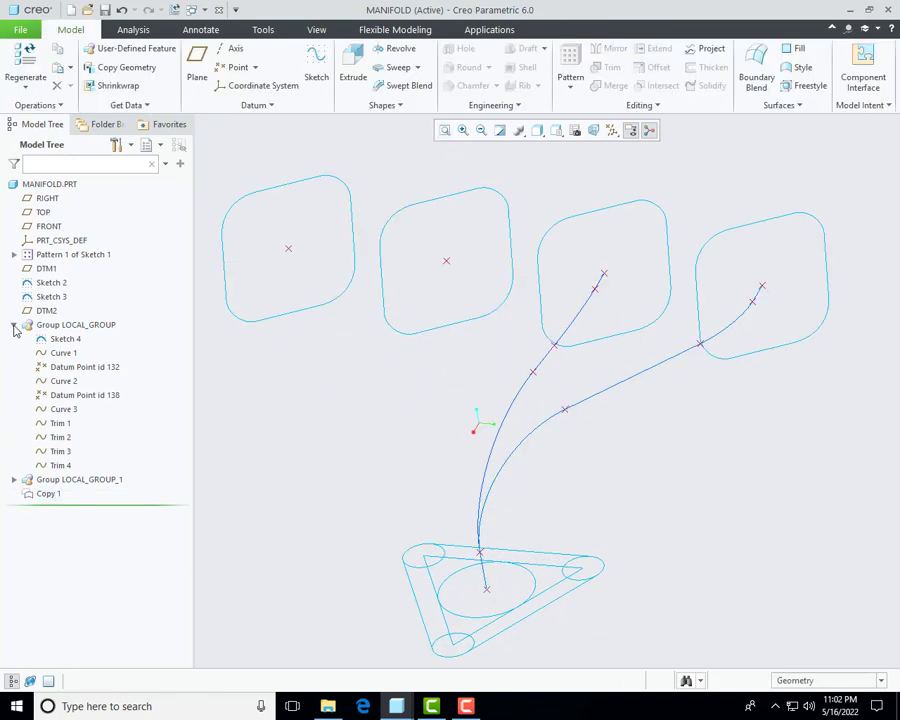
Step: Collapse and hide the first pipe's group, LOCAL_GROUP
click(14, 325)
right_click(95, 329)
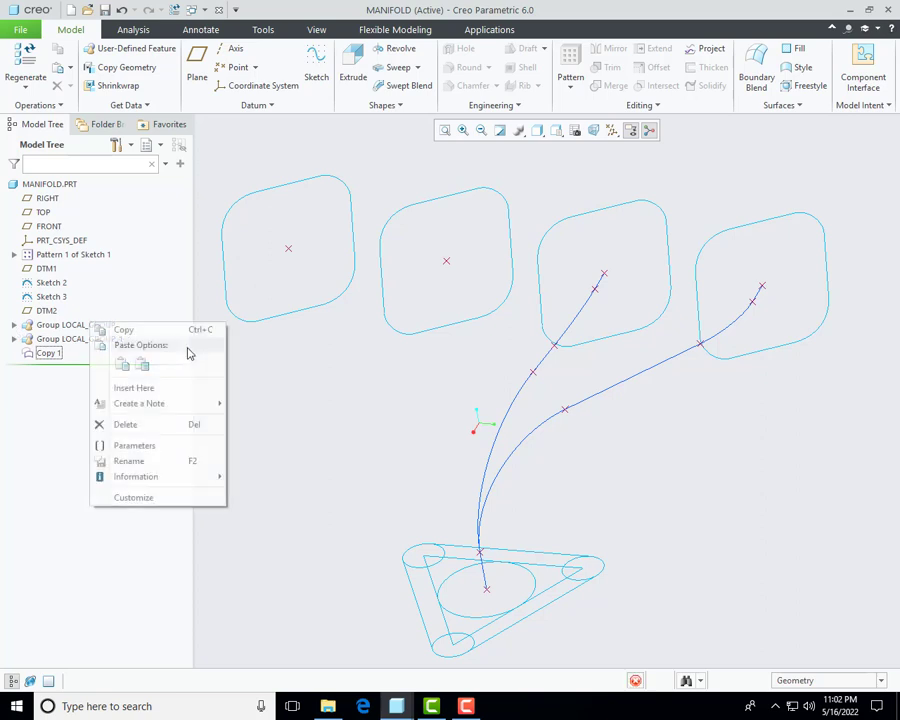
click(118, 290)
mouse_move(458, 450)
middle_down()
mouse_move(478, 458)
mouse_move(545, 440)
middle_up()
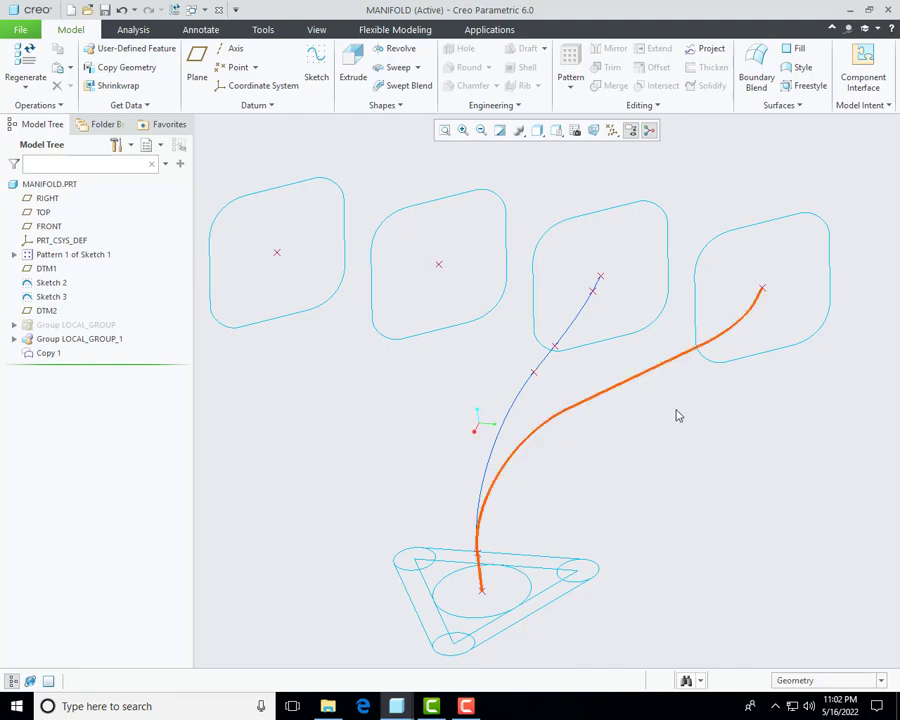
Step: Copy and paste the second pipe's short straight end segment inside its port profile to start an exact composite curve
mouse_move(654, 347)
middle_down()
mouse_move(638, 384)
mouse_move(659, 372)
mouse_move(656, 315)
middle_up()
scroll(631, 310, up, 2)
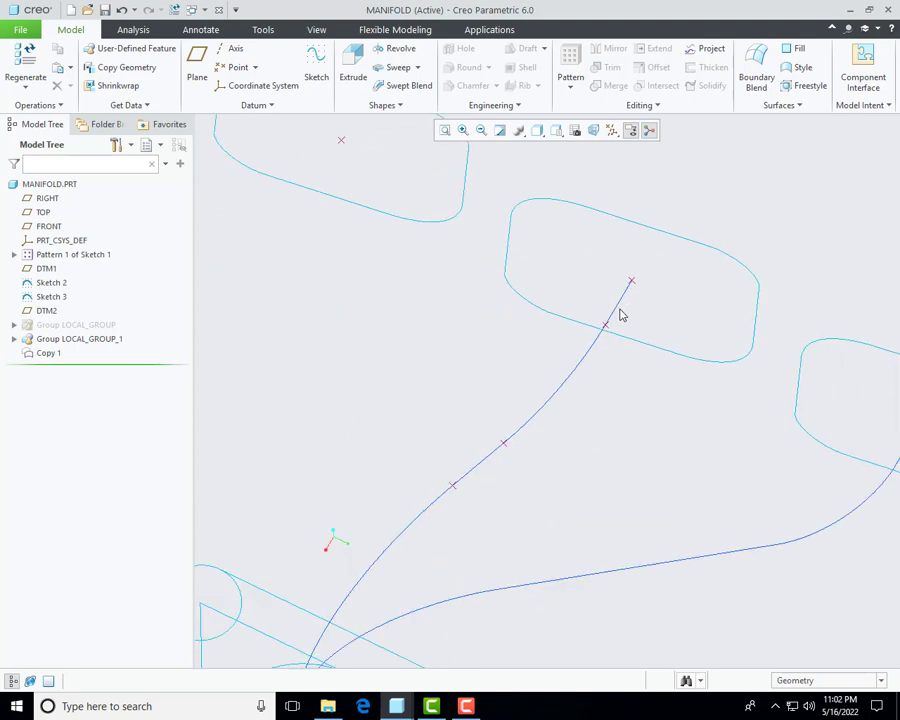
click(621, 310)
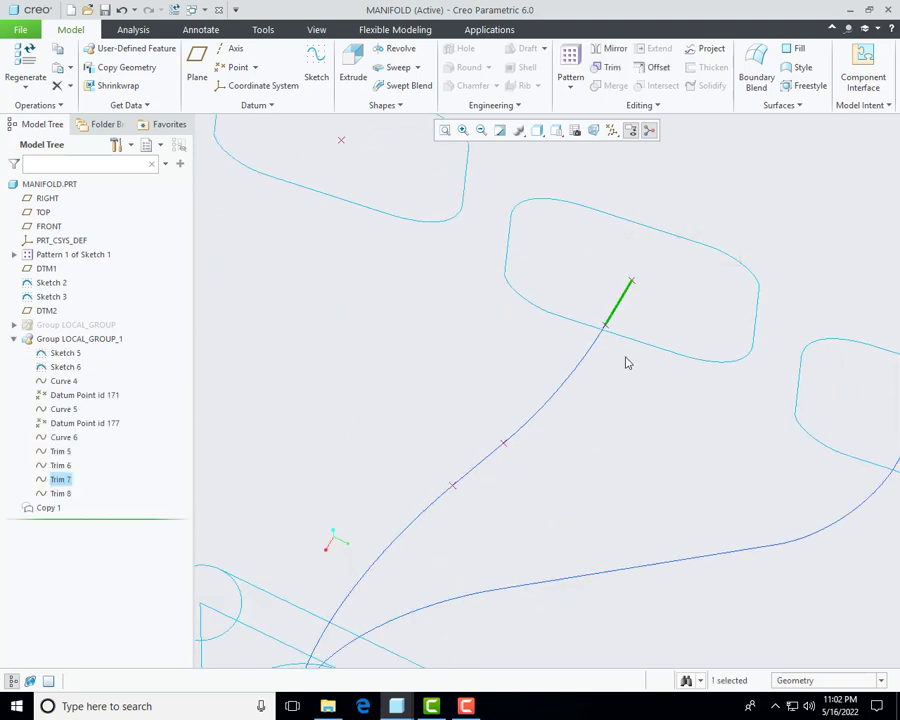
middle_drag(606, 267, 575, 344)
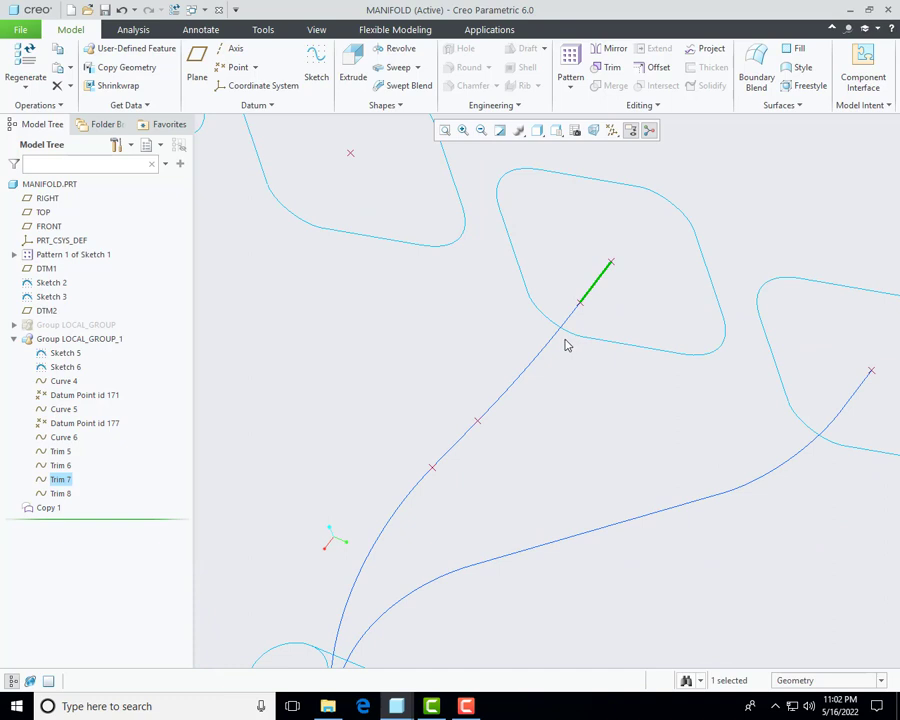
key(ctrl+v)
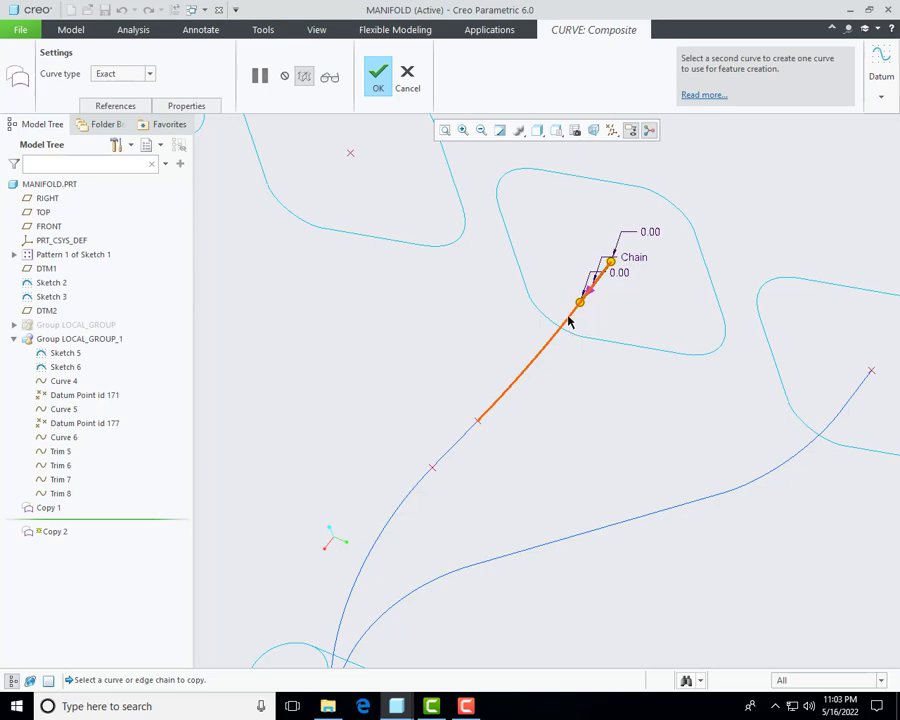
Step: Add the second pipe's remaining segments down to the triangular flange's centre to the chain and accept the composite curve
click(569, 321)
click(454, 450)
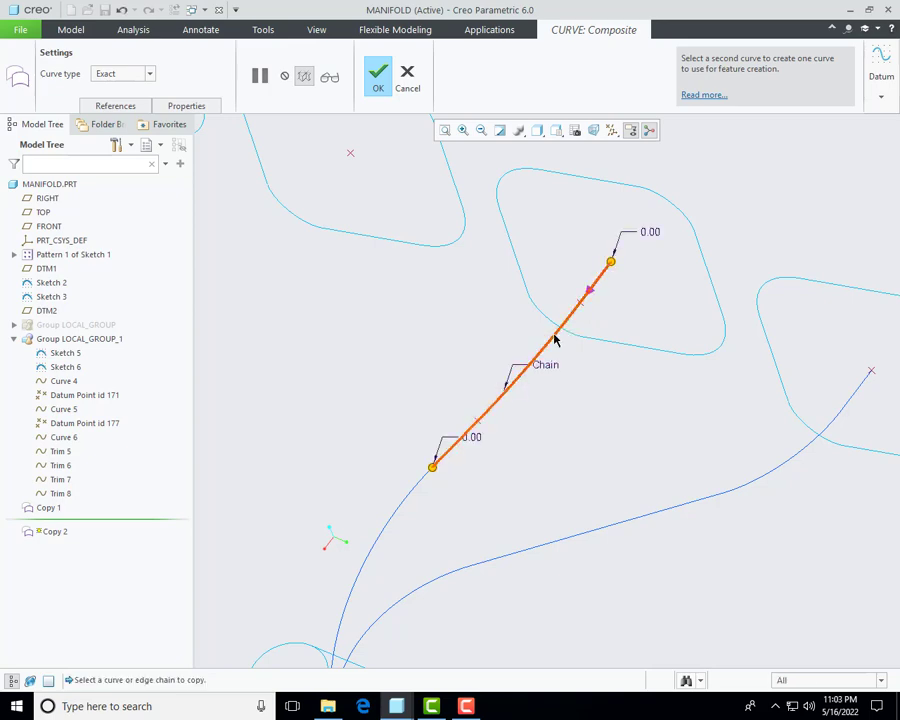
middle_drag(556, 337, 449, 521)
scroll(501, 412, up, 3)
click(474, 426)
scroll(502, 368, down, 3)
scroll(449, 521, up, 3)
click(454, 528)
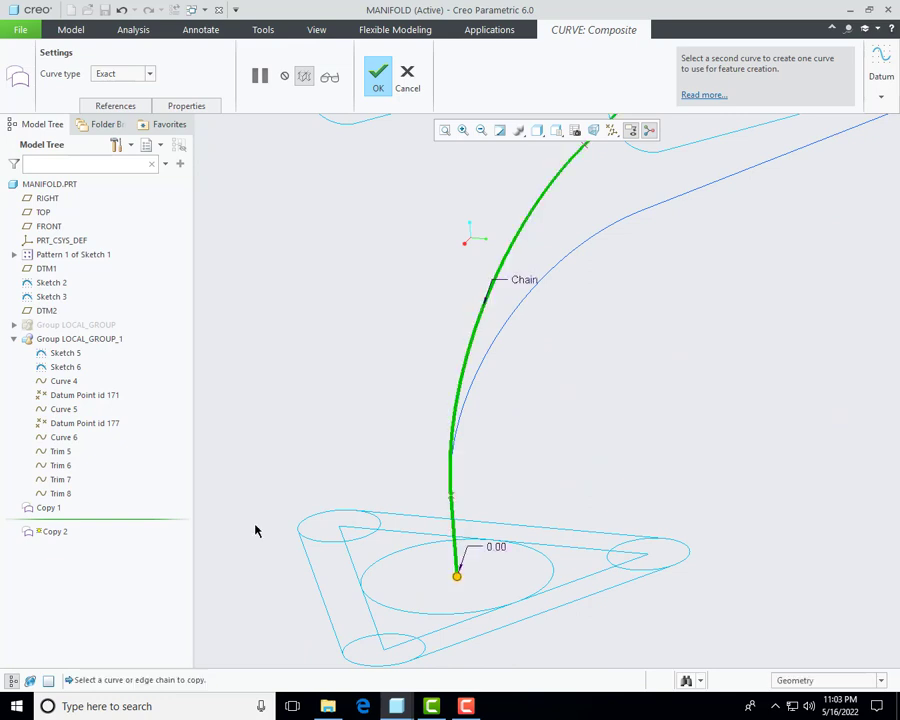
click(376, 84)
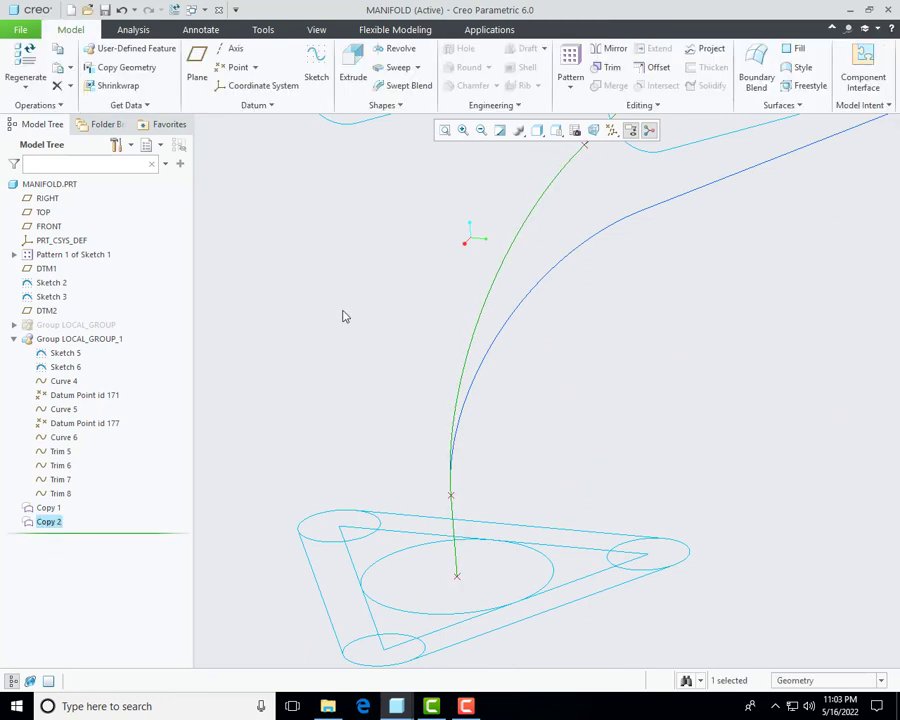
Step: Collapse and hide the second pipe's group, LOCAL_GROUP_1
click(14, 339)
right_click(75, 340)
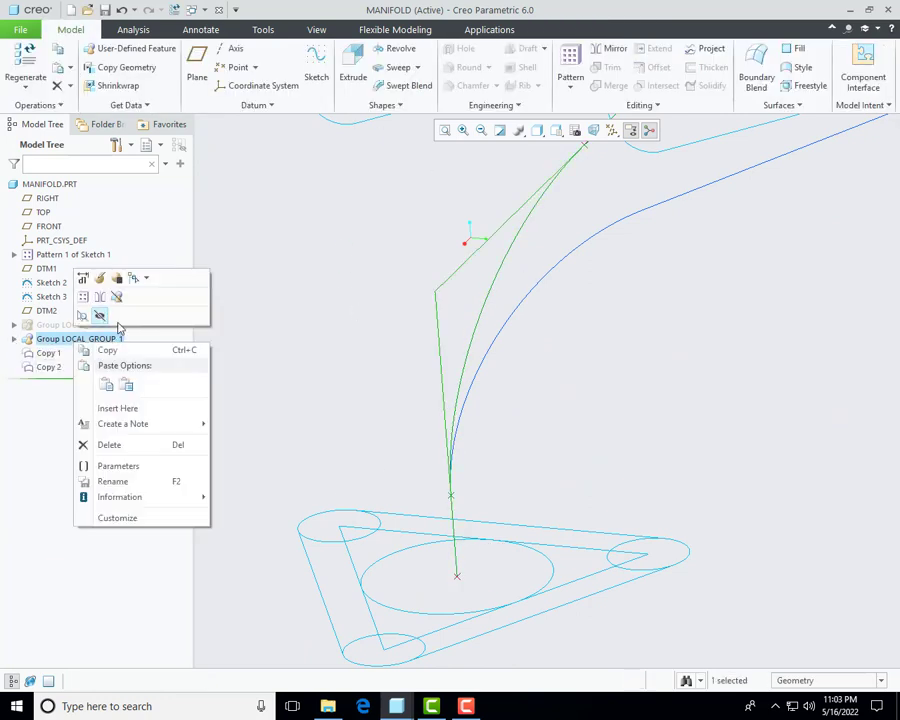
click(98, 315)
scroll(510, 447, down, 5)
mouse_move(532, 448)
middle_down()
mouse_move(584, 400)
mouse_move(558, 462)
mouse_move(584, 442)
mouse_move(534, 440)
mouse_move(532, 456)
middle_up()
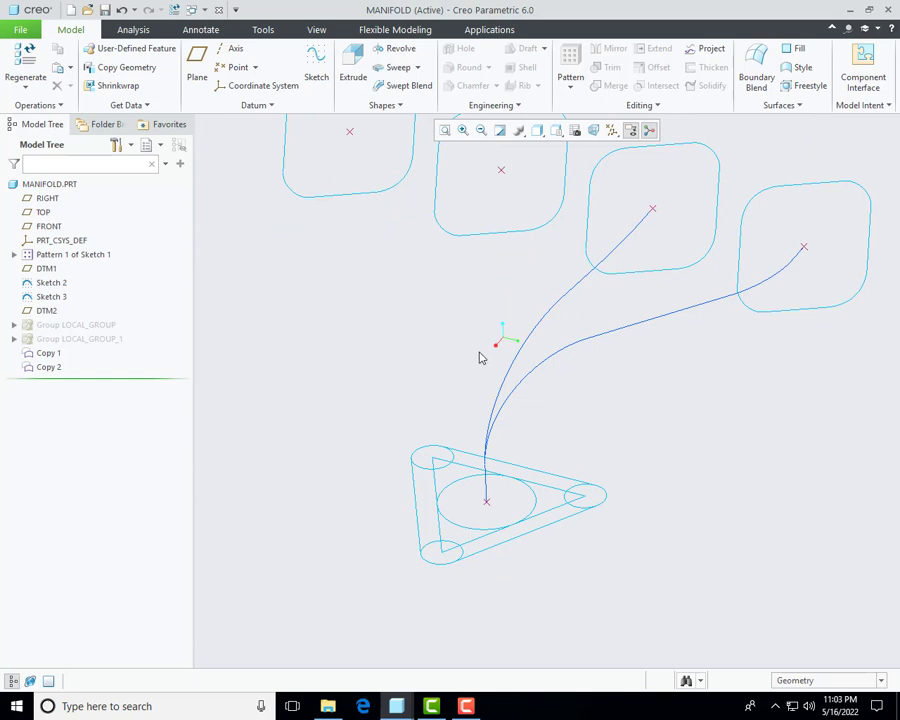
scroll(479, 357, down, 3)
mouse_move(486, 356)
middle_down()
mouse_move(538, 327)
mouse_move(490, 346)
mouse_move(491, 360)
middle_up()
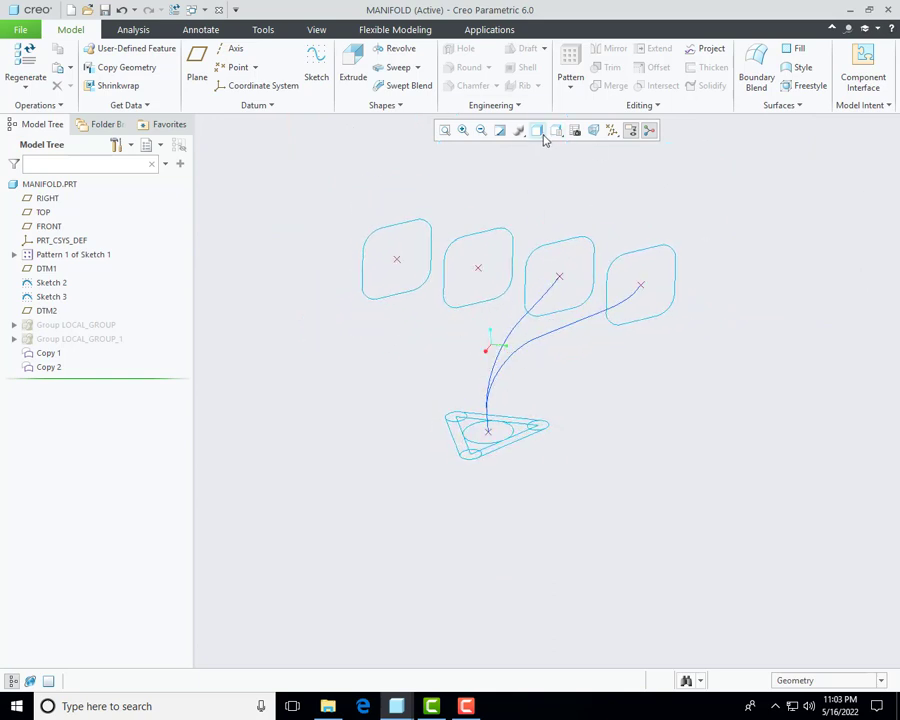
Step: Turn on the display of datum planes
click(612, 130)
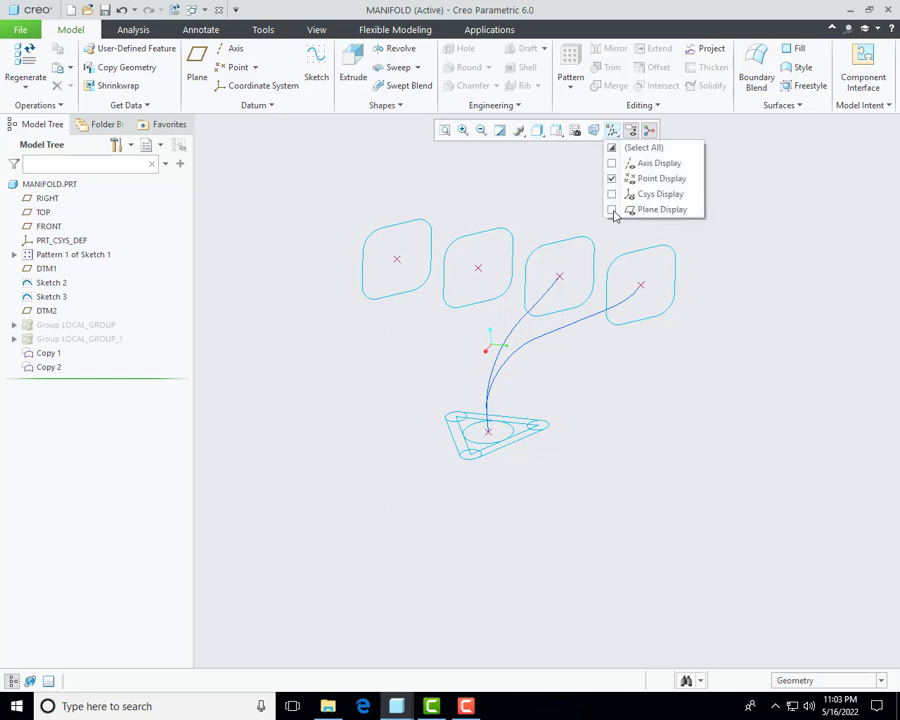
click(612, 210)
middle_drag(770, 323, 766, 330)
Step: Hide the TOP datum plane
click(337, 297)
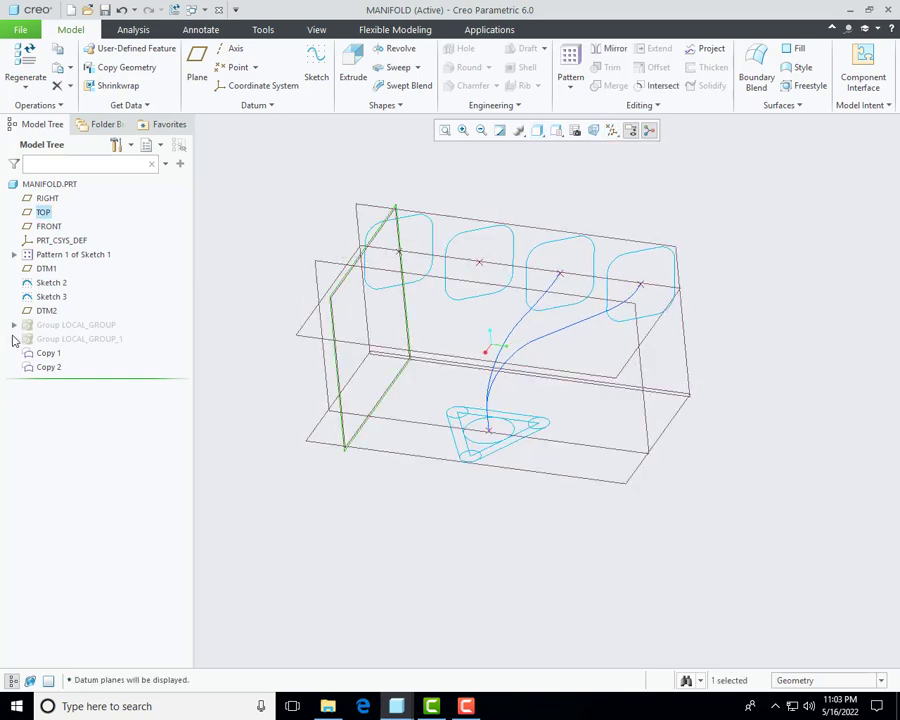
right_click(43, 212)
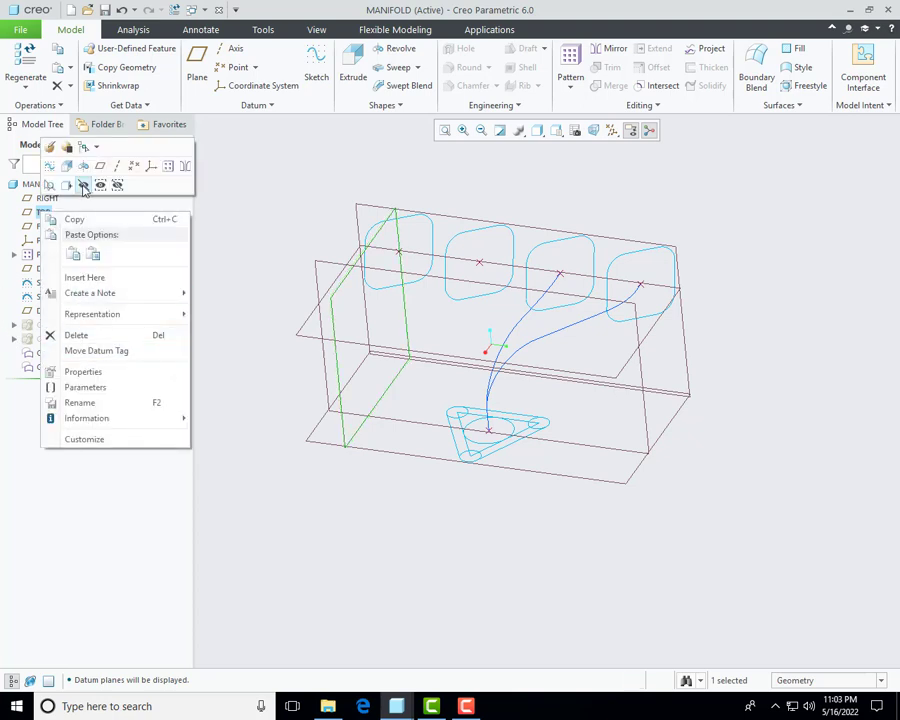
click(58, 183)
middle_drag(410, 505, 328, 422)
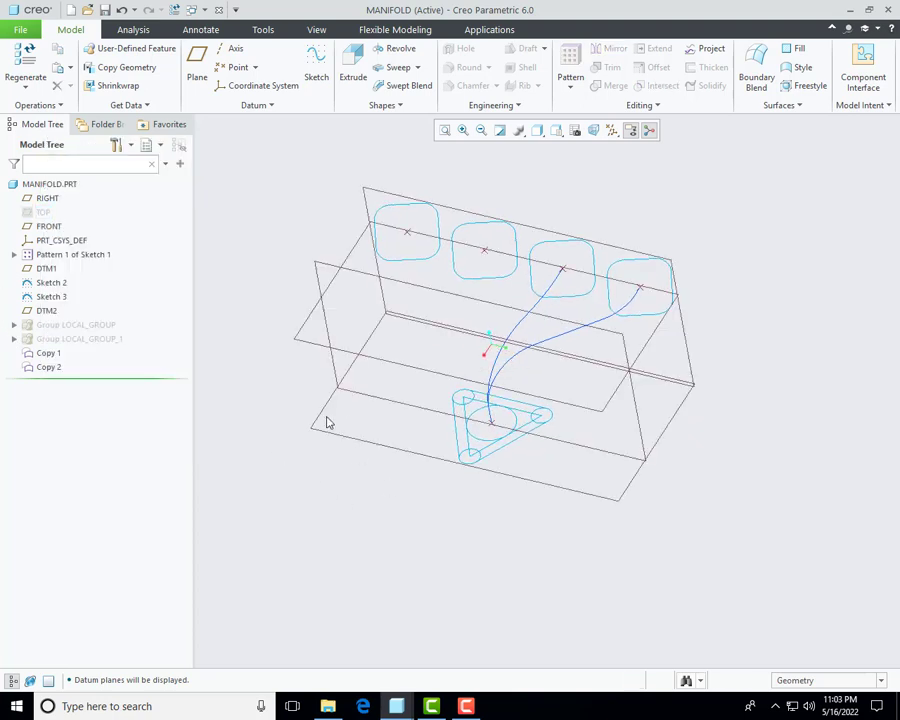
Step: Hide the FRONT and DTM2 datum planes together
click(334, 293)
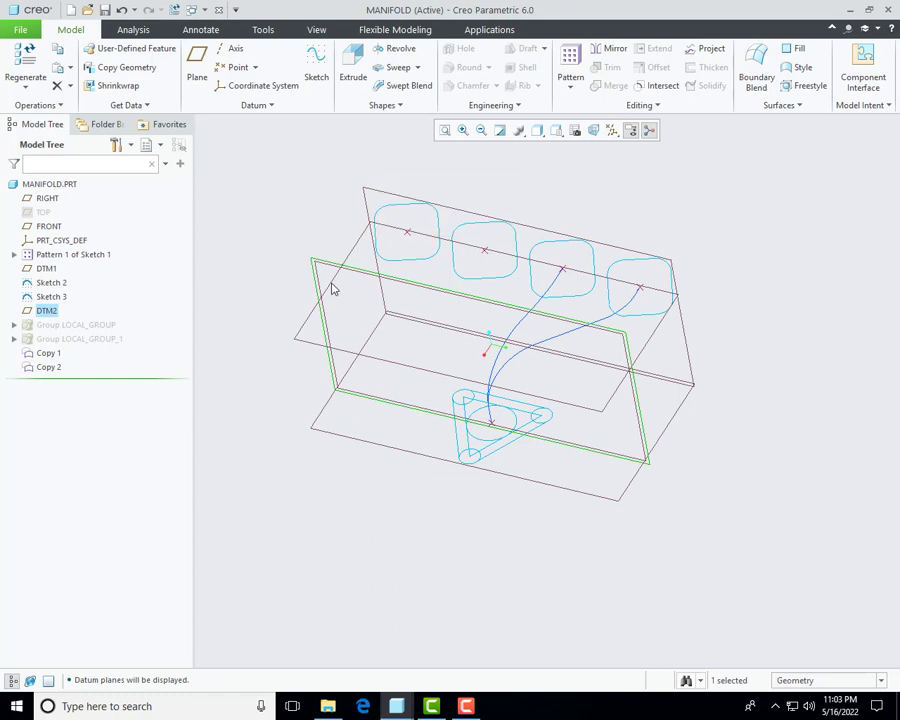
ctrl+click(334, 287)
right_click(334, 287)
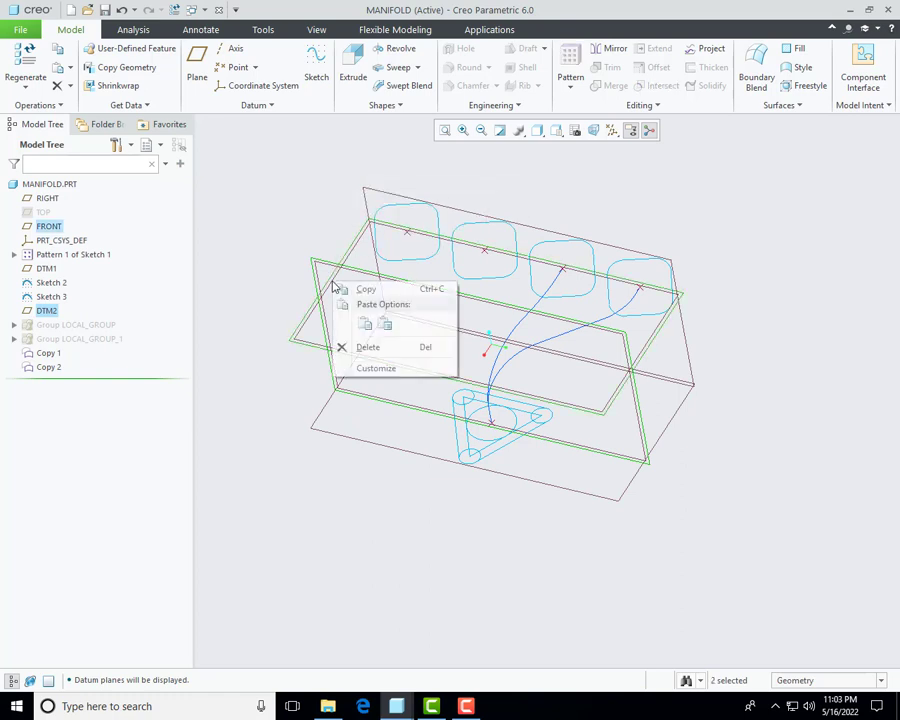
click(374, 255)
middle_drag(538, 545, 510, 553)
Step: Compare the hidden TOP and FRONT datum planes against the pipe curves and show the TOP plane again
click(43, 213)
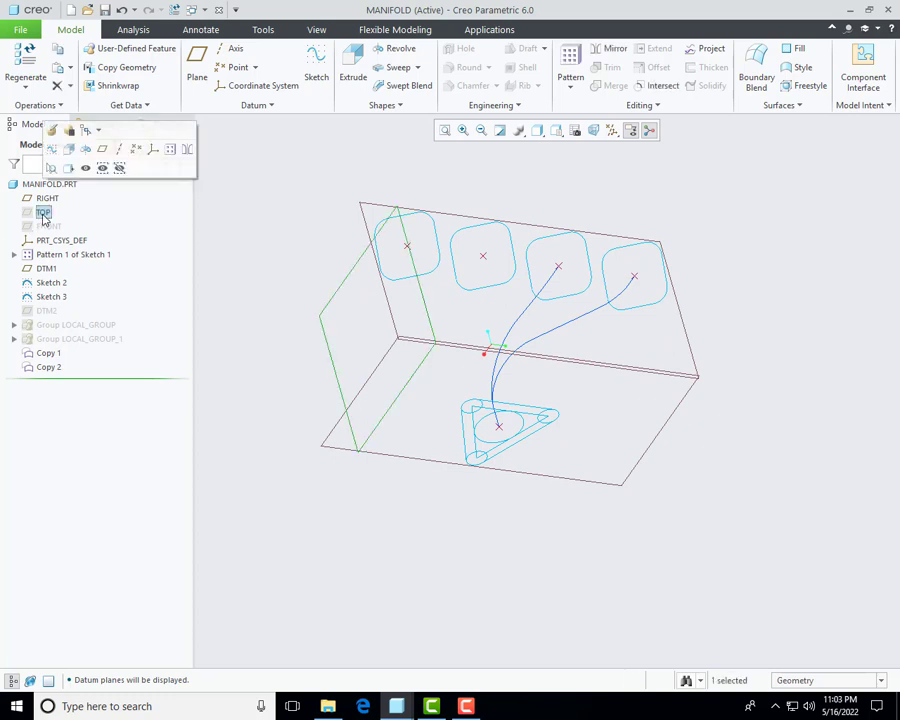
click(48, 226)
mouse_move(481, 501)
middle_down()
mouse_move(476, 481)
mouse_move(472, 515)
middle_up()
click(582, 371)
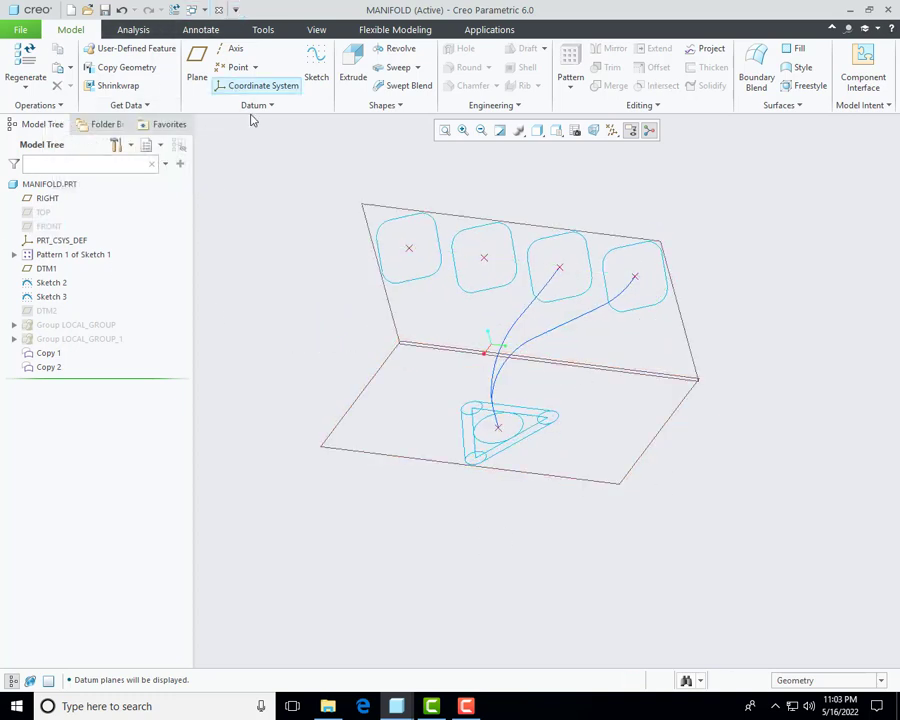
click(44, 213)
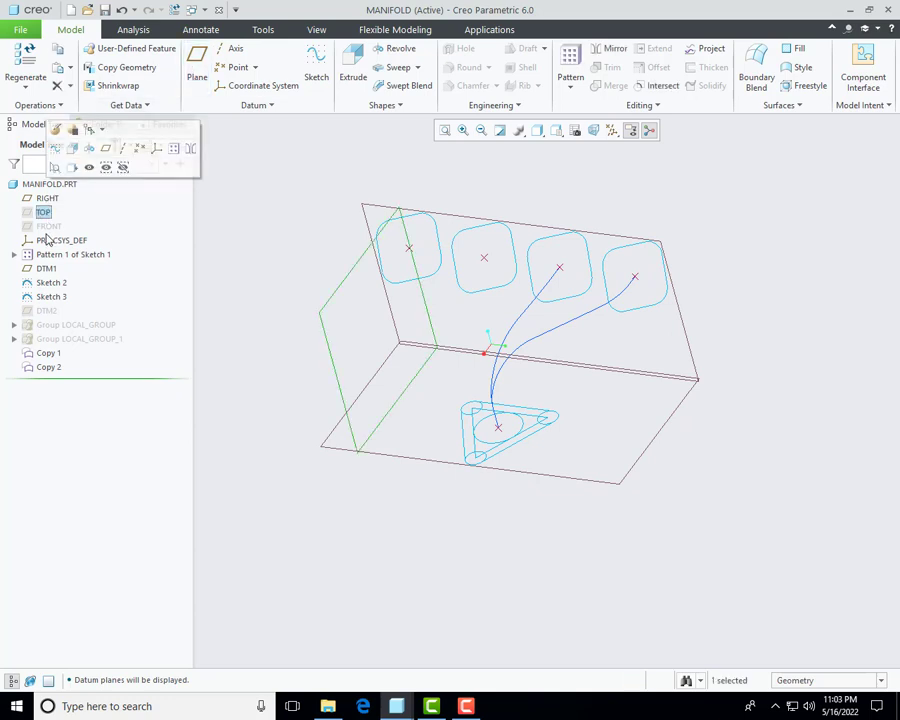
click(48, 226)
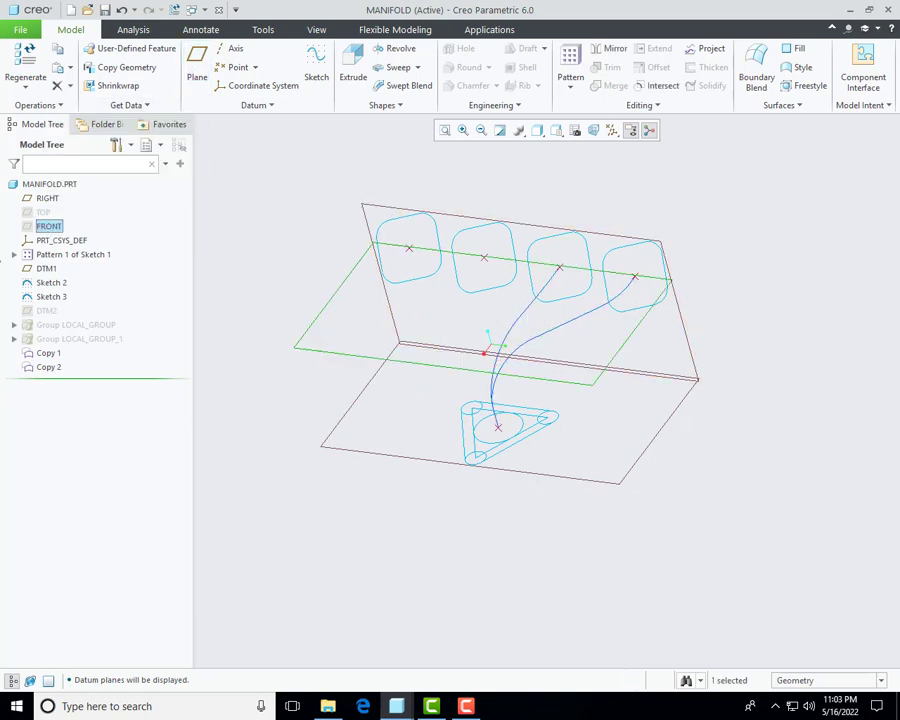
click(44, 214)
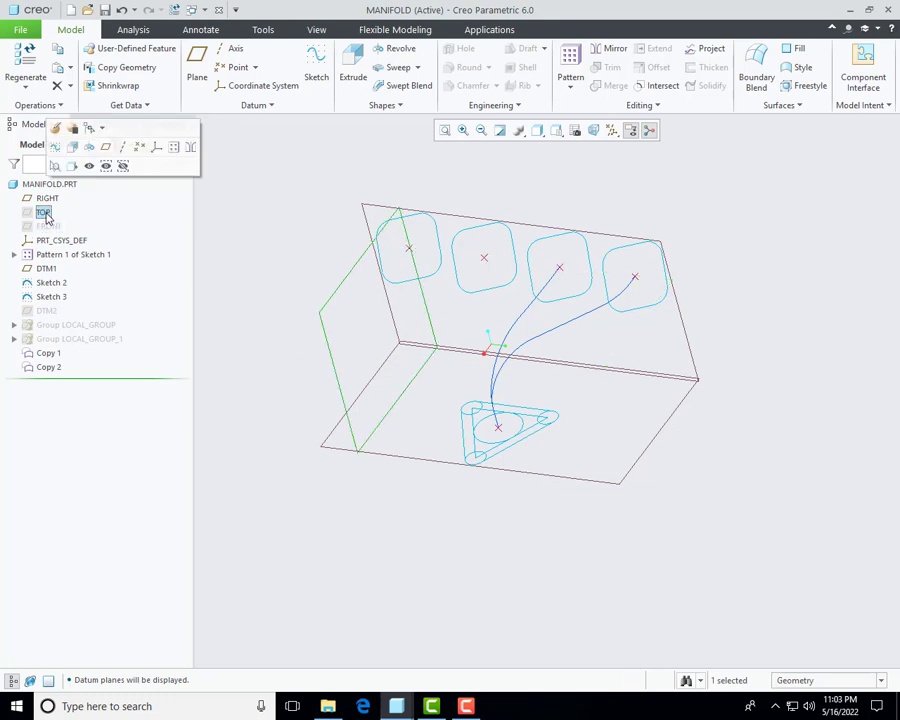
right_click(43, 212)
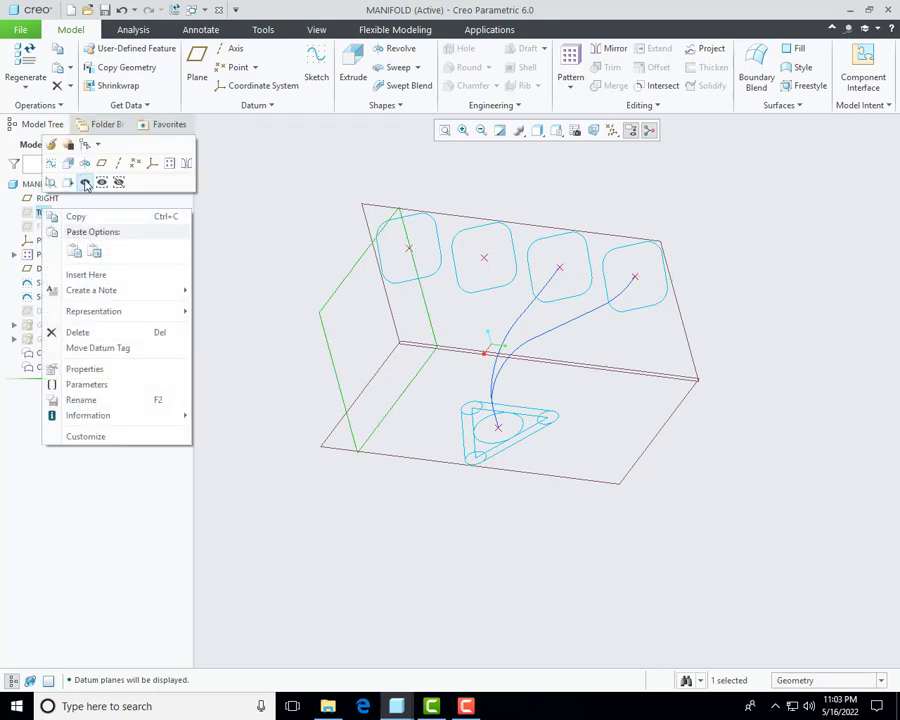
click(229, 262)
click(229, 262)
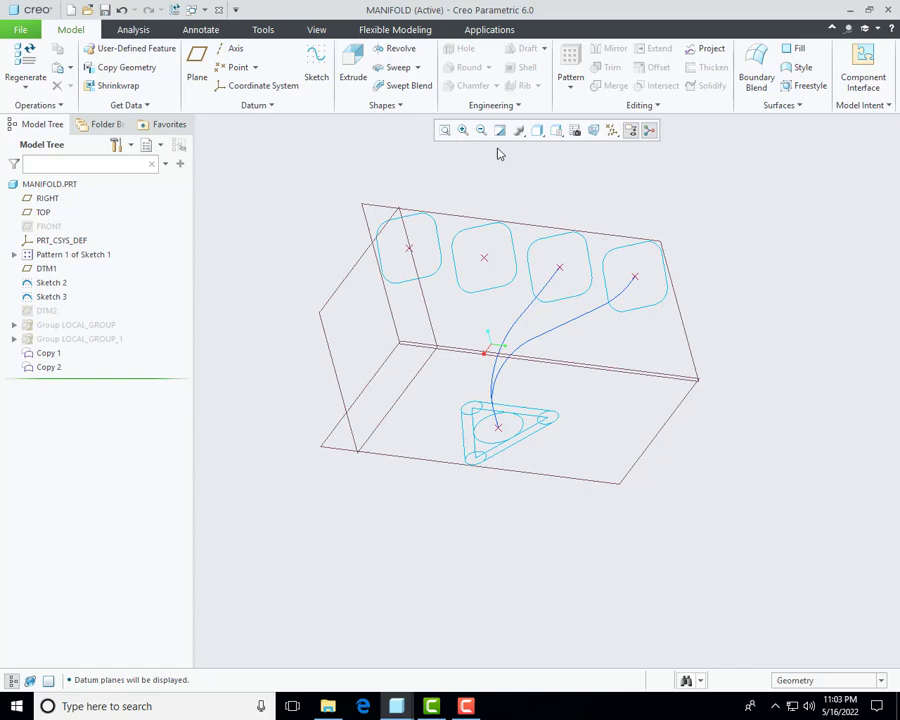
Step: Create a datum plane through the flange sketch's centre point, parallel to the TOP plane
click(197, 65)
scroll(499, 435, up, 3)
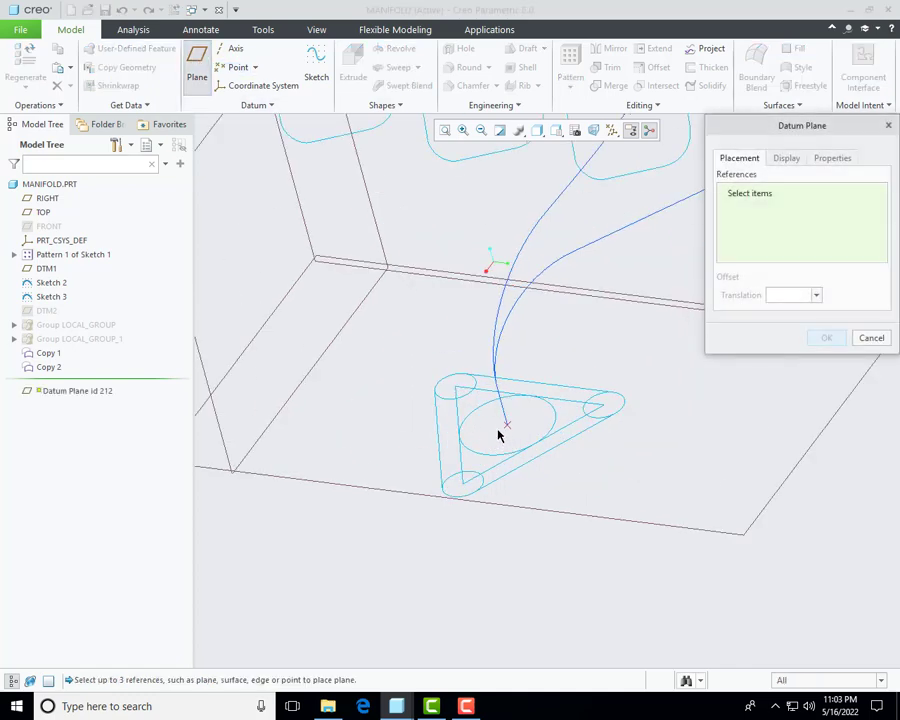
click(507, 428)
scroll(456, 470, down, 5)
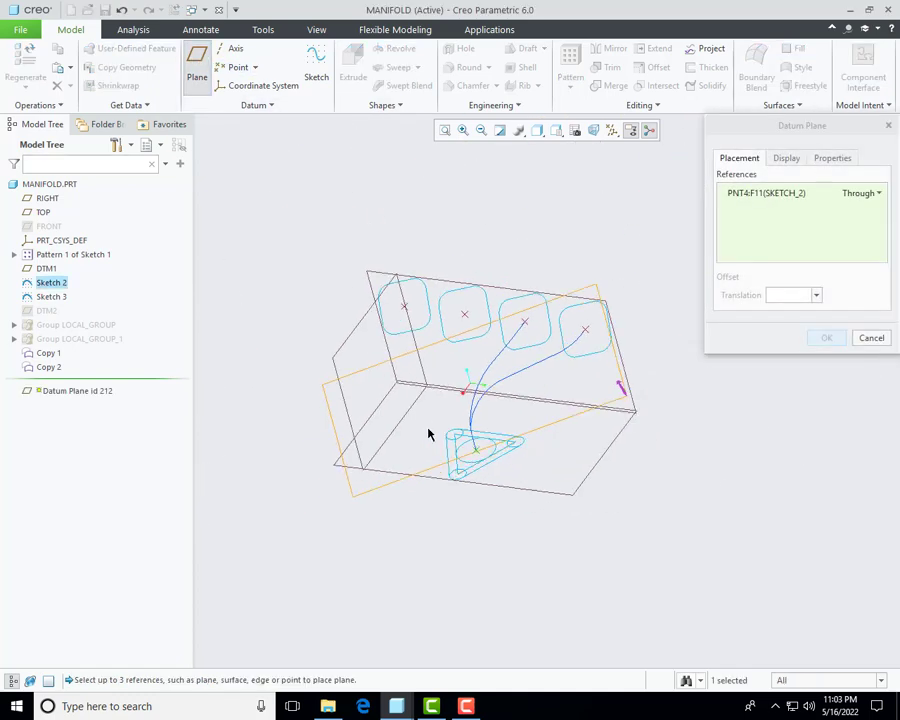
click(360, 334)
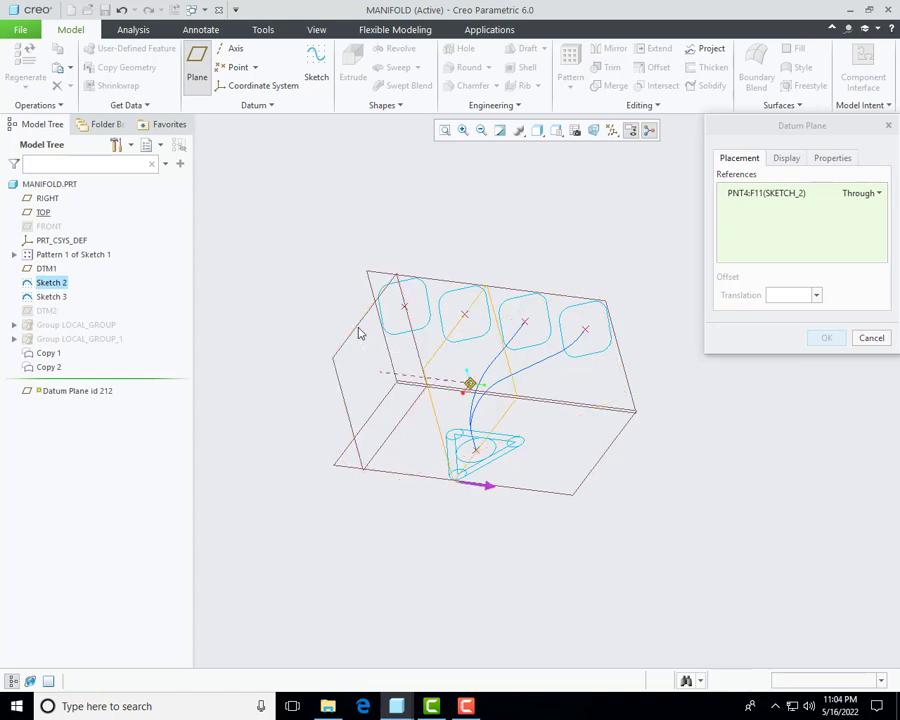
middle_drag(545, 480, 474, 418)
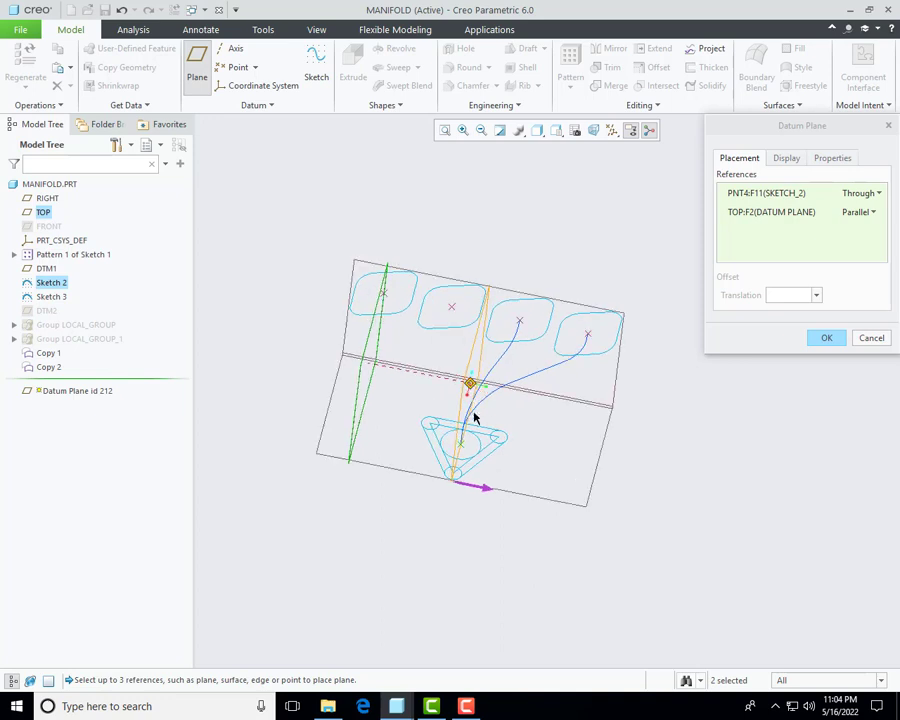
click(843, 342)
middle_drag(528, 484, 457, 463)
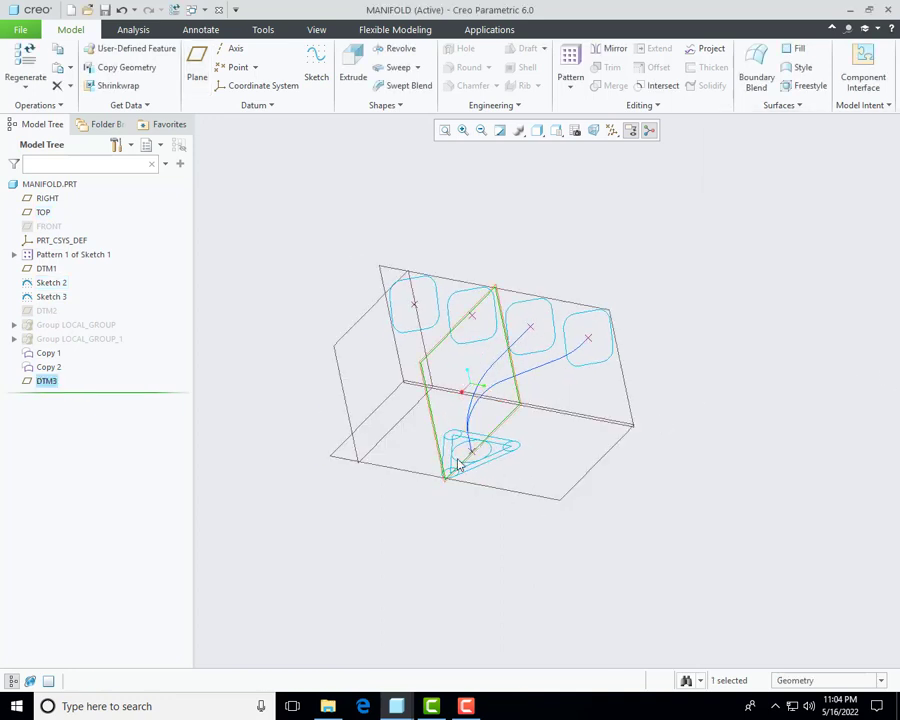
scroll(538, 383, up, 4)
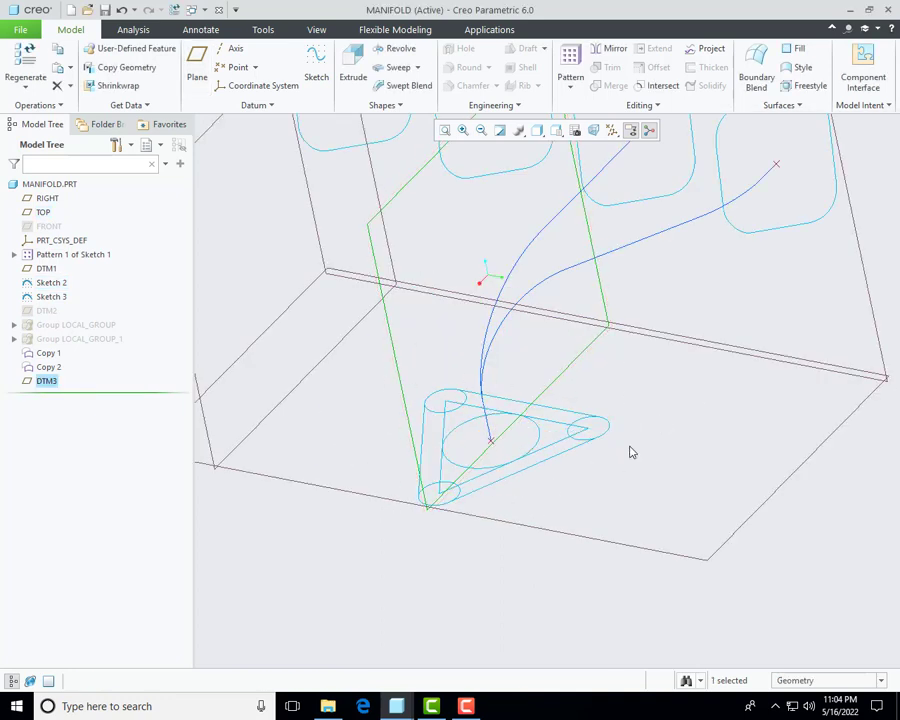
scroll(475, 476, down, 3)
Step: Hide the TOP datum plane
mouse_move(480, 476)
middle_down()
mouse_move(478, 484)
mouse_move(311, 302)
middle_up()
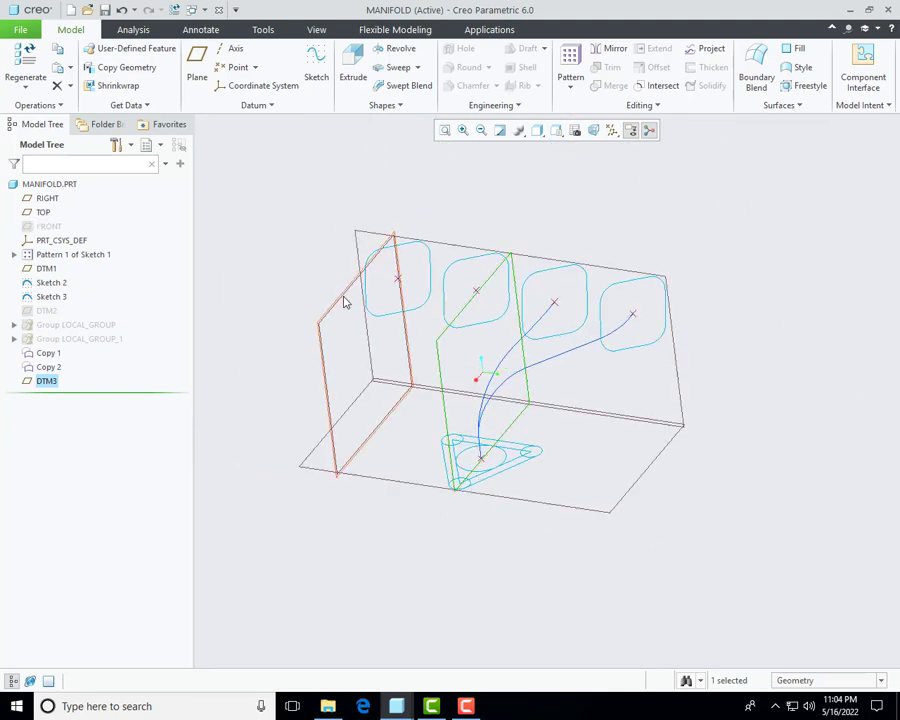
click(343, 295)
right_click(27, 213)
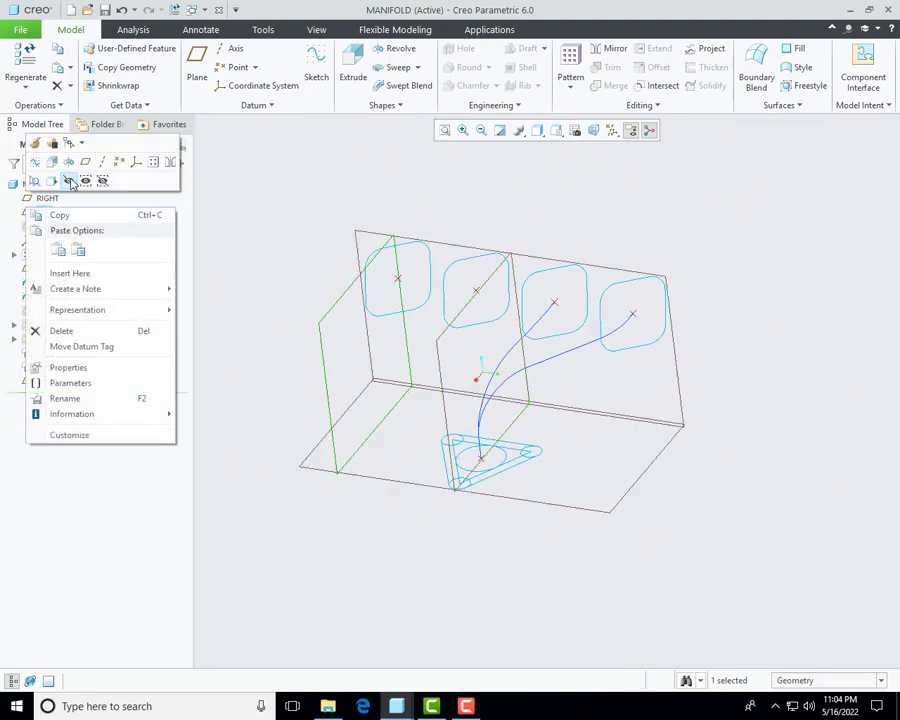
click(67, 178)
mouse_move(553, 369)
middle_down()
mouse_move(546, 410)
mouse_move(542, 358)
middle_up()
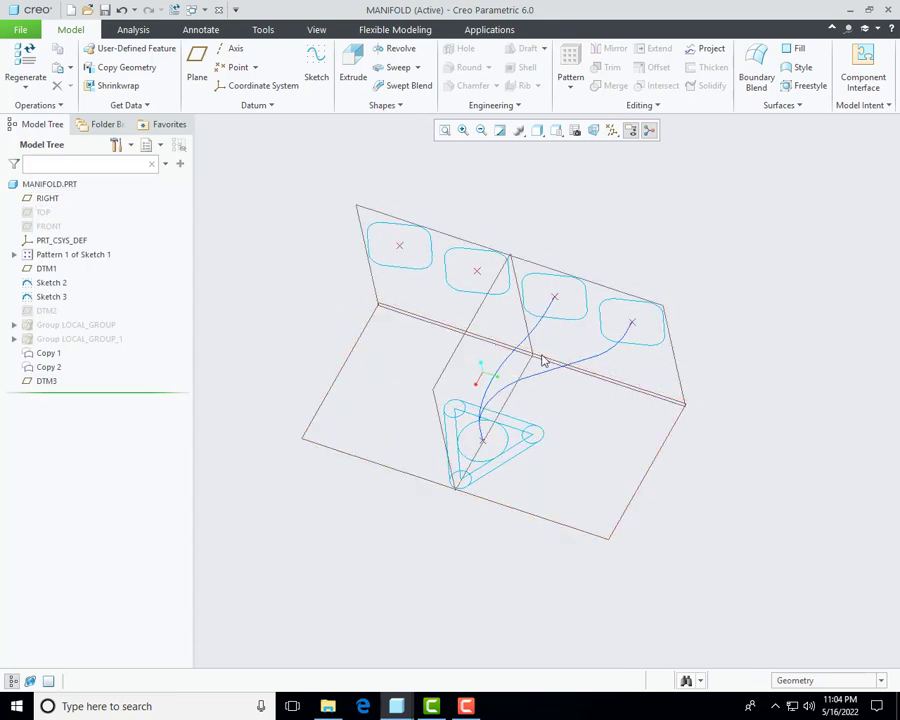
middle_drag(565, 466, 560, 438)
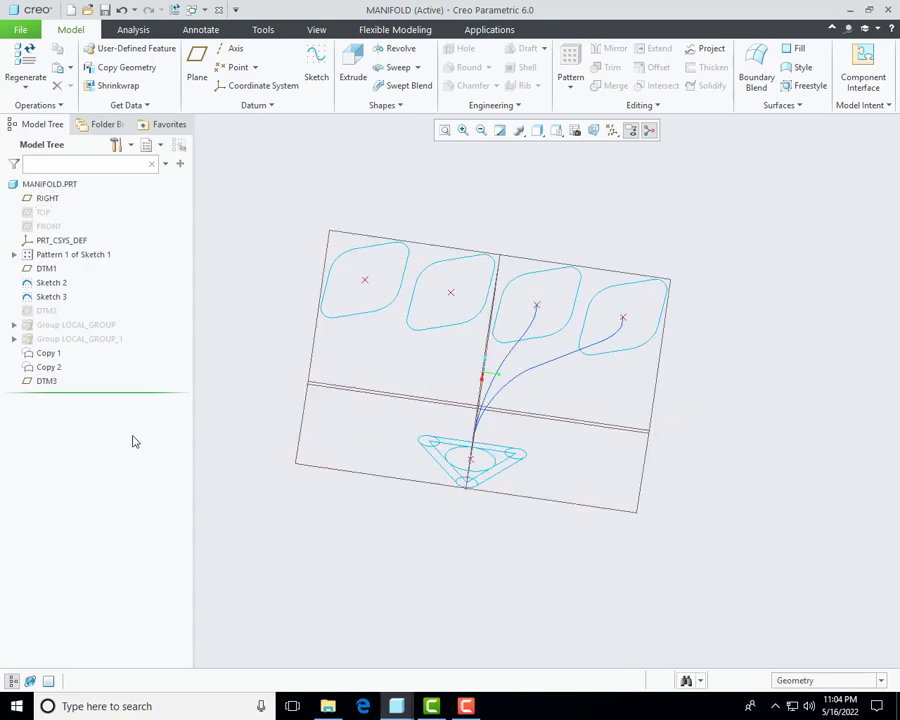
Step: Mirror the outer pipe curve, Copy 1, about datum plane DTM3
click(50, 354)
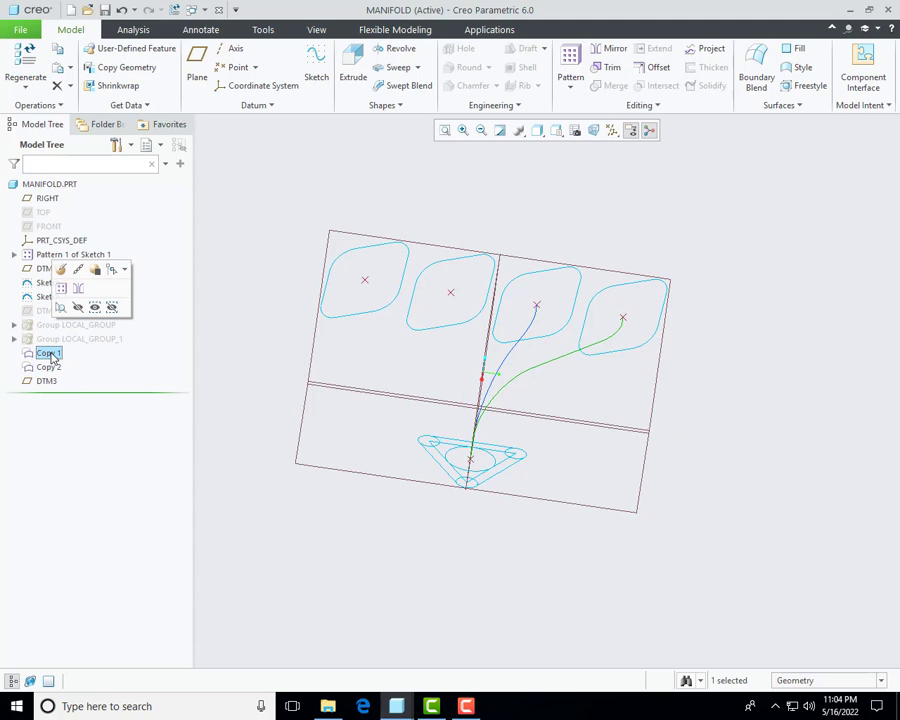
click(608, 55)
middle_drag(534, 438, 508, 438)
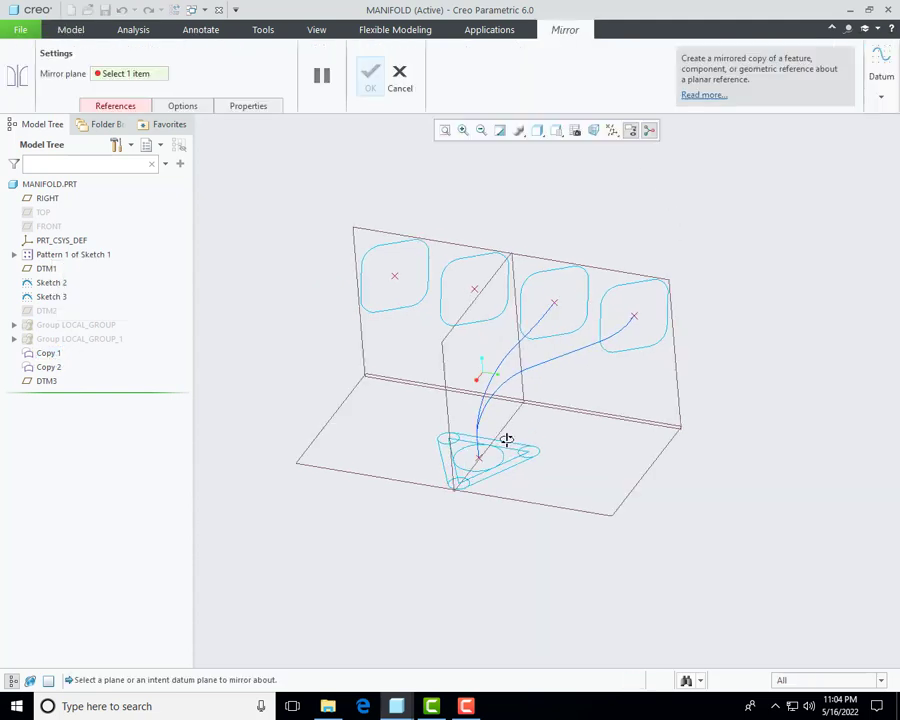
click(442, 347)
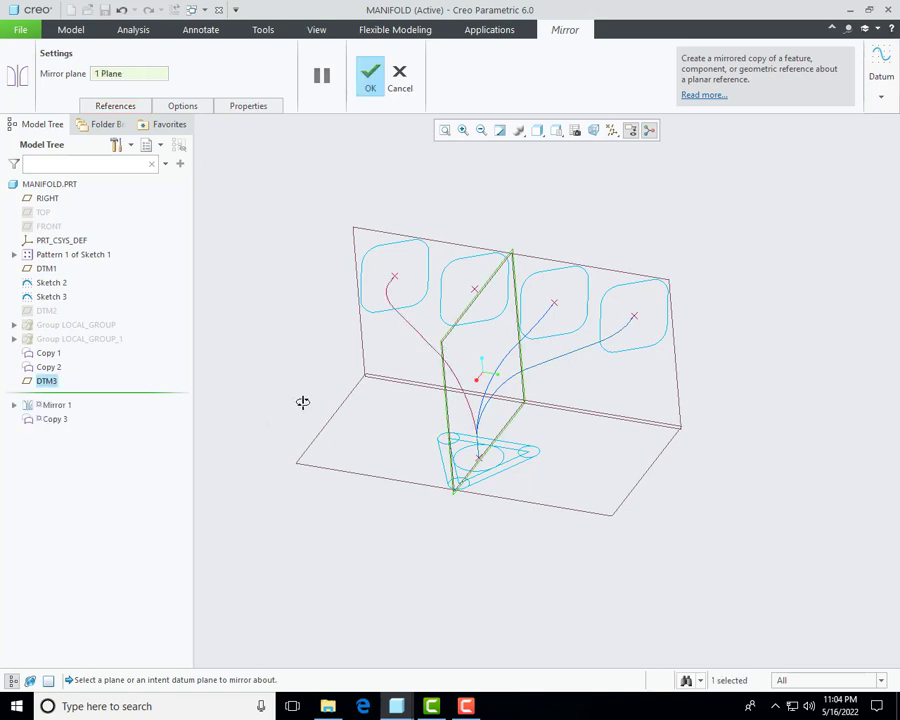
middle_drag(302, 402, 301, 458)
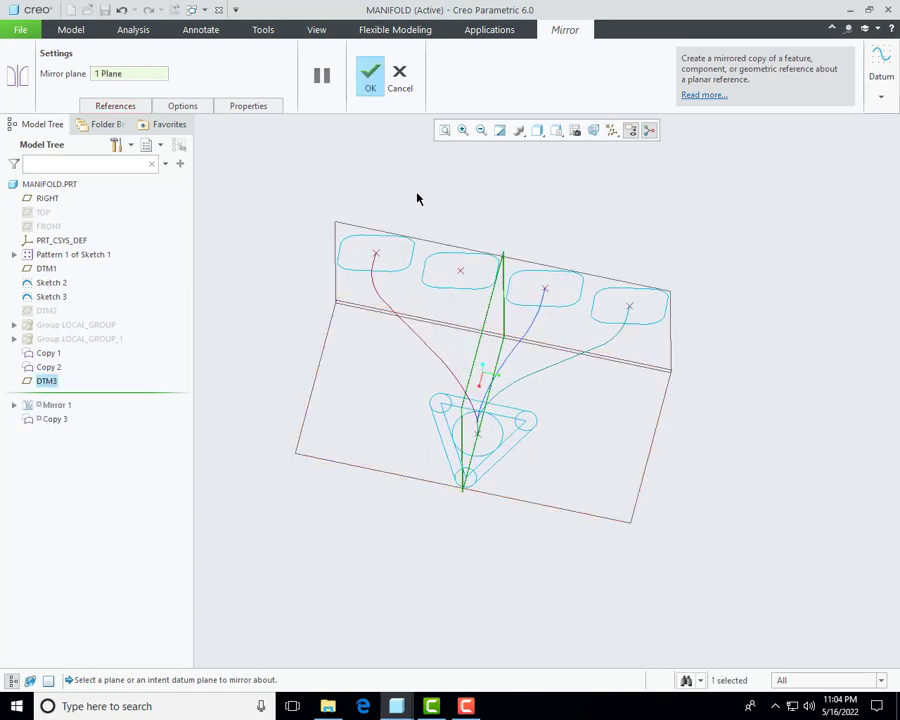
click(370, 75)
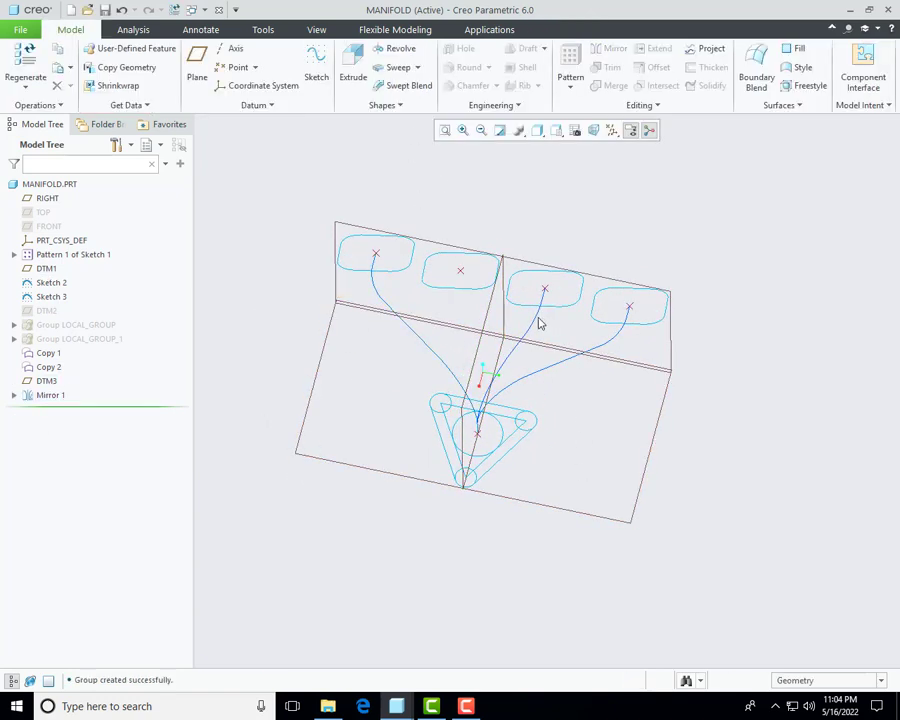
Step: Mirror the inner pipe curve, Copy 2, about datum plane DTM3
click(48, 367)
middle_drag(542, 438, 541, 308)
click(610, 49)
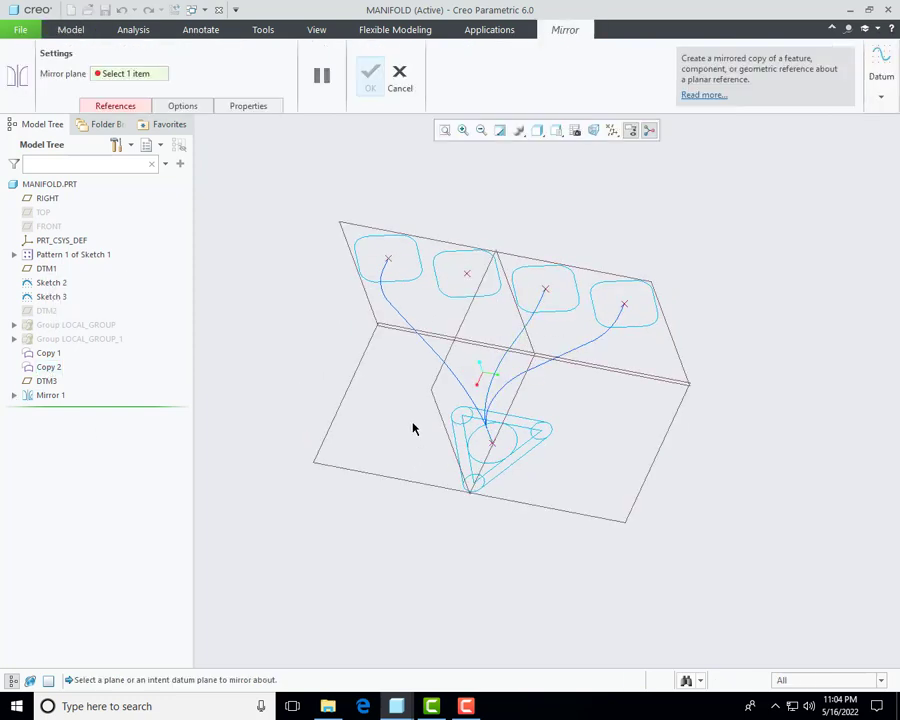
click(470, 318)
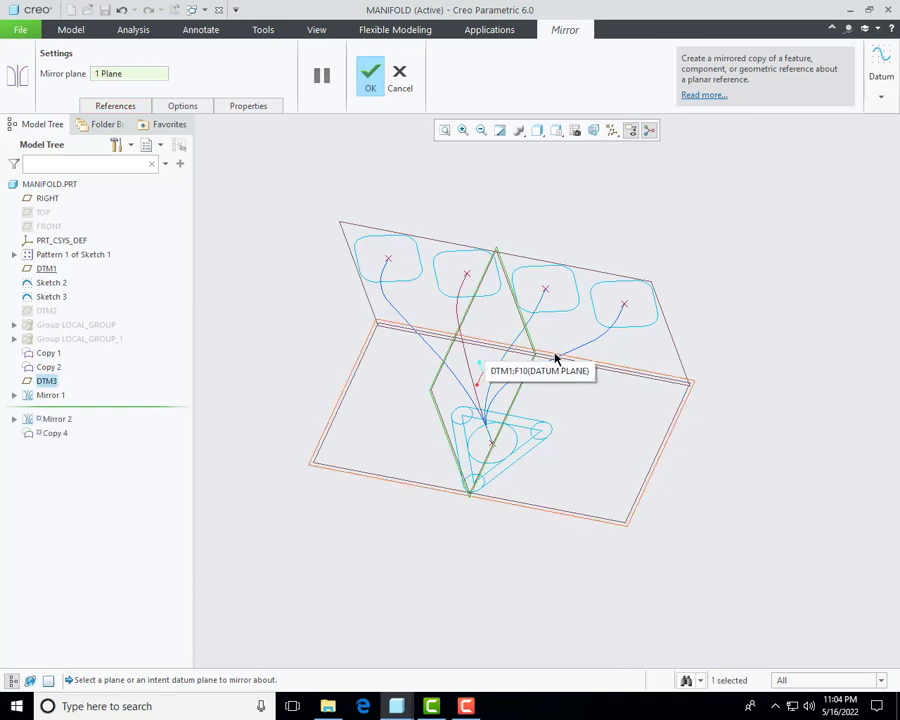
middle_drag(552, 354, 434, 301)
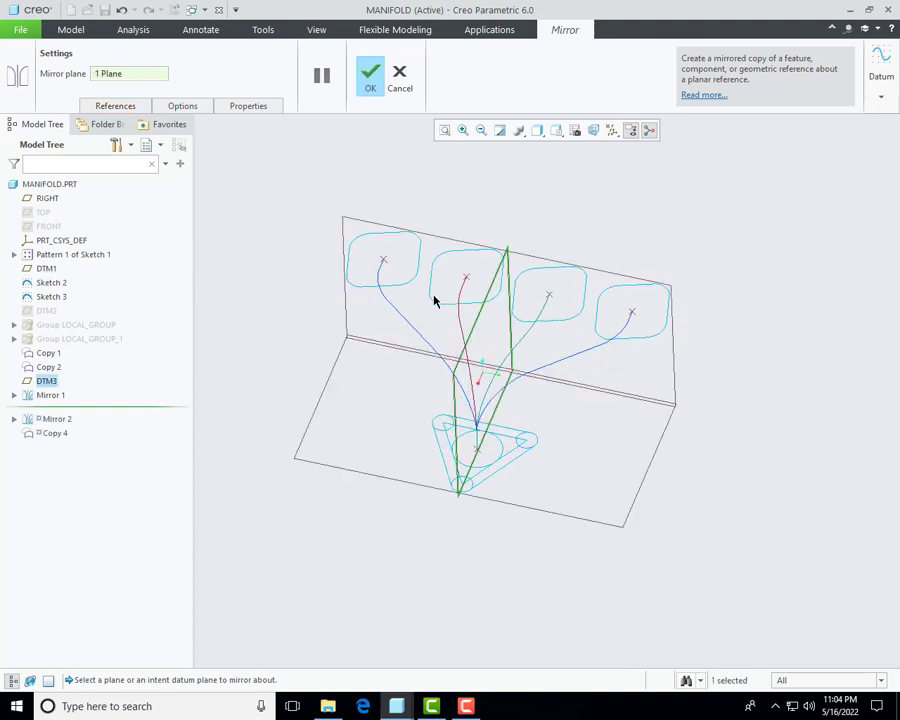
click(370, 86)
mouse_move(440, 528)
middle_down()
mouse_move(401, 455)
mouse_move(424, 530)
middle_up()
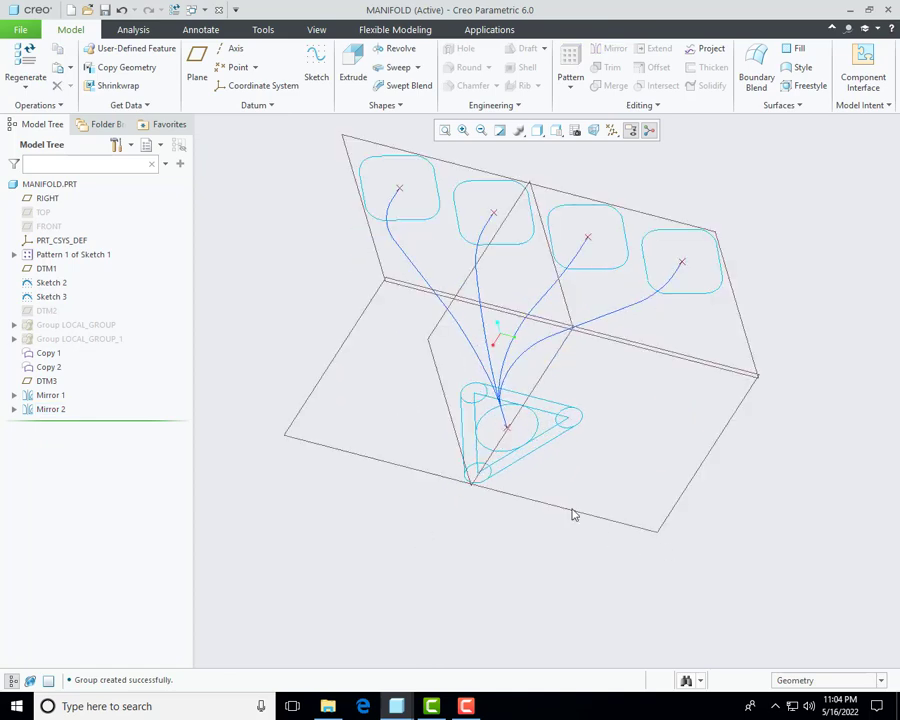
middle_drag(402, 347, 426, 402)
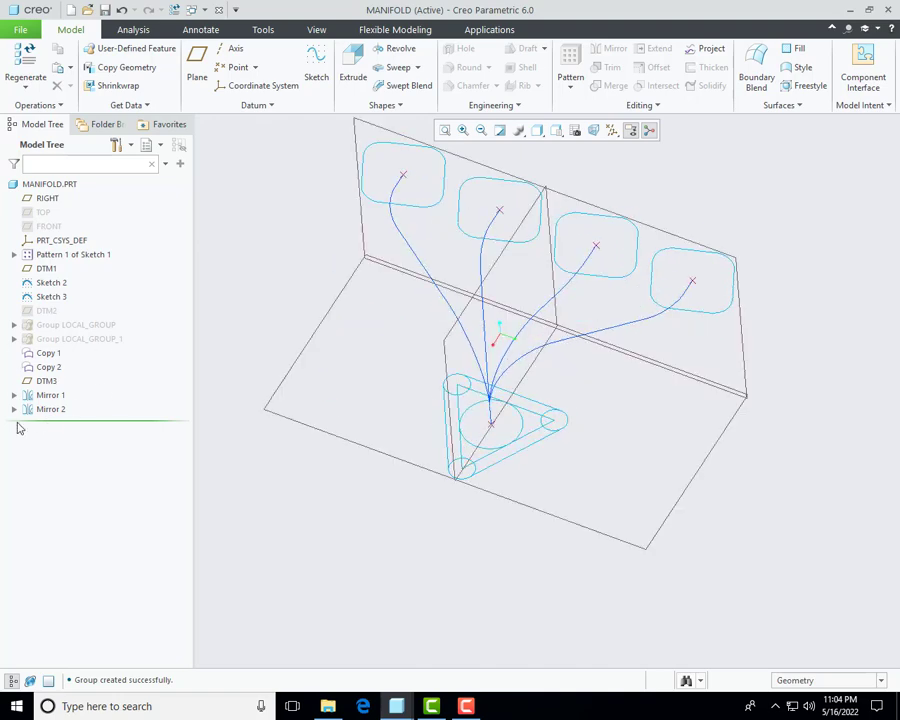
middle_drag(528, 402, 793, 305)
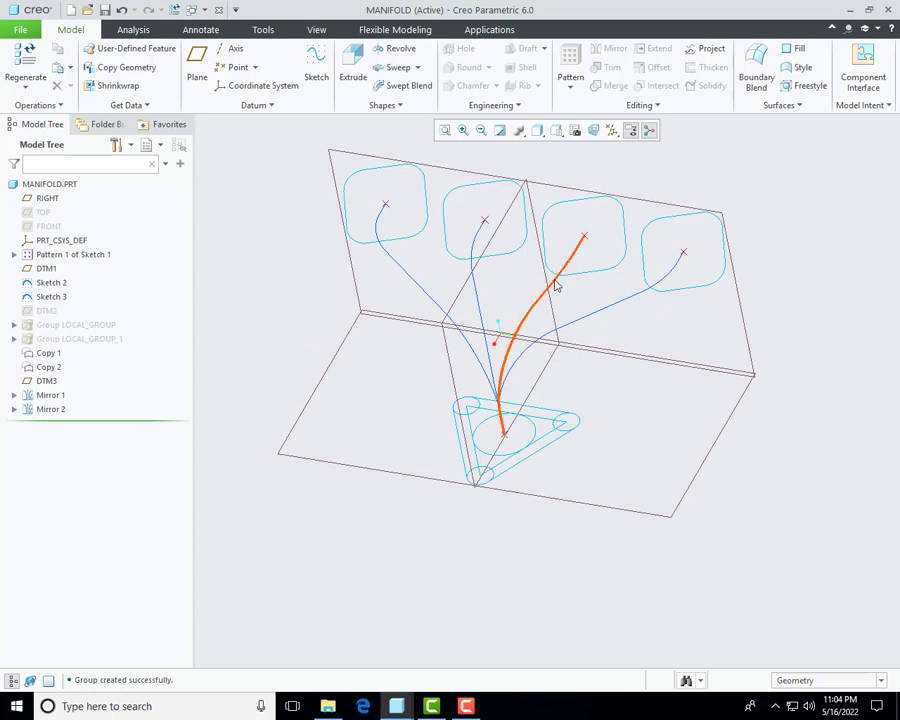
Step: Hide datum plane DTM3
right_click(48, 269)
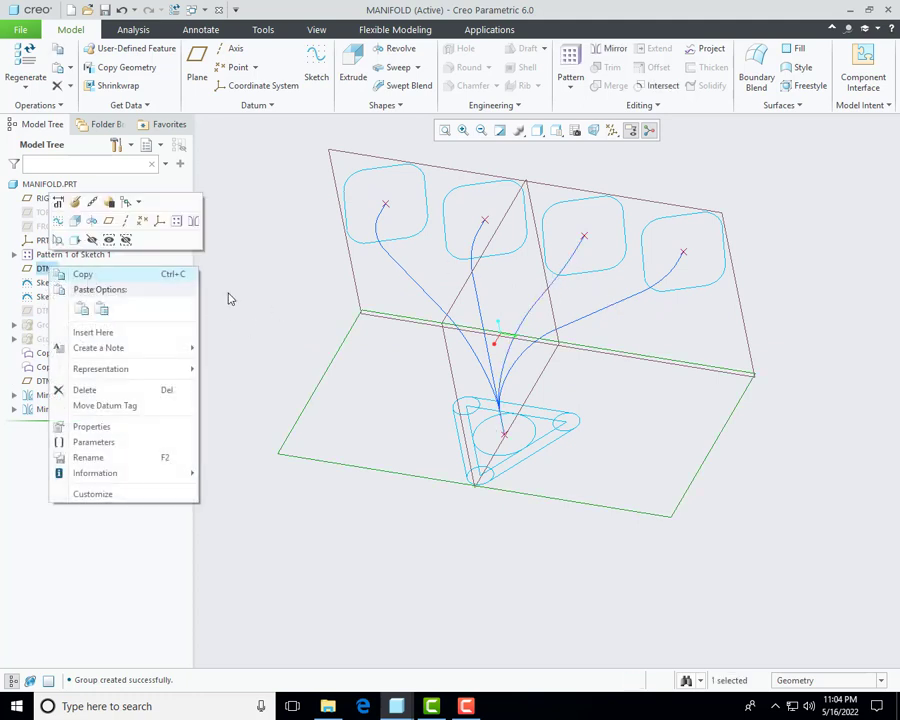
key(Escape)
right_click(43, 384)
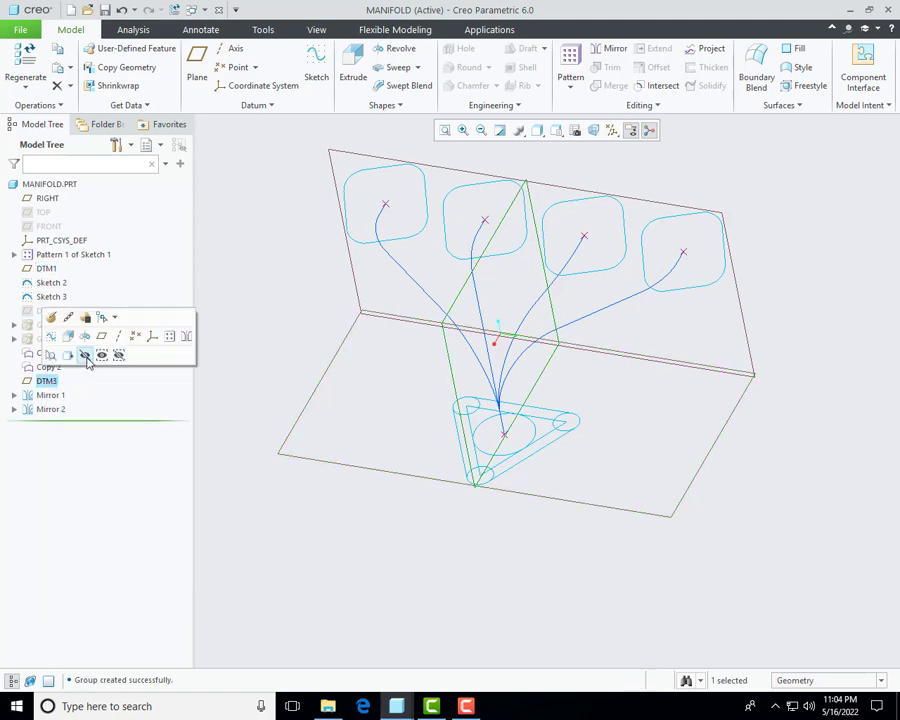
click(88, 352)
middle_drag(689, 457, 689, 446)
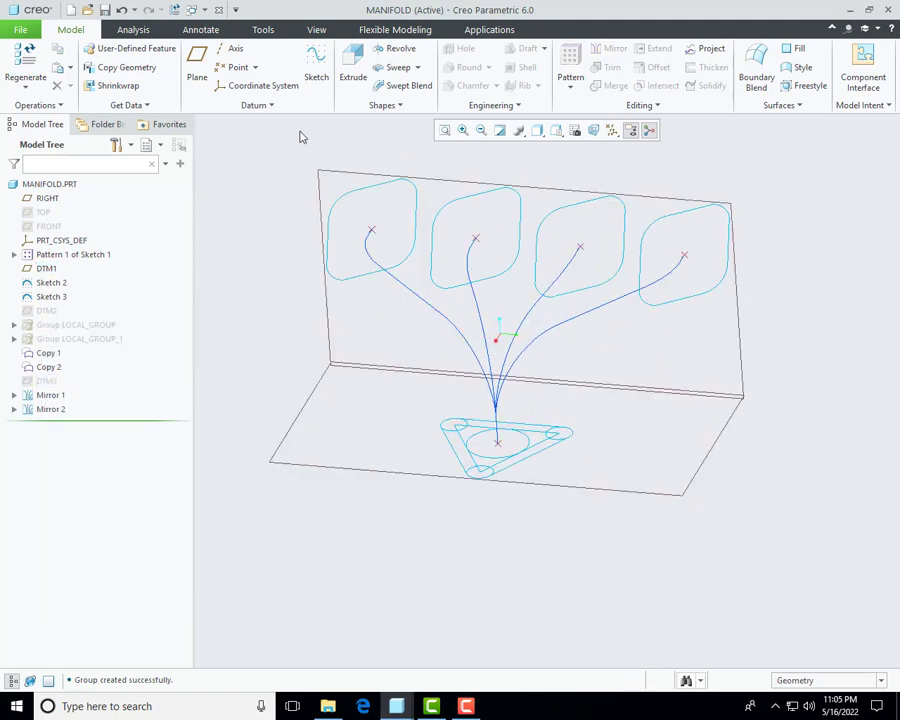
click(396, 70)
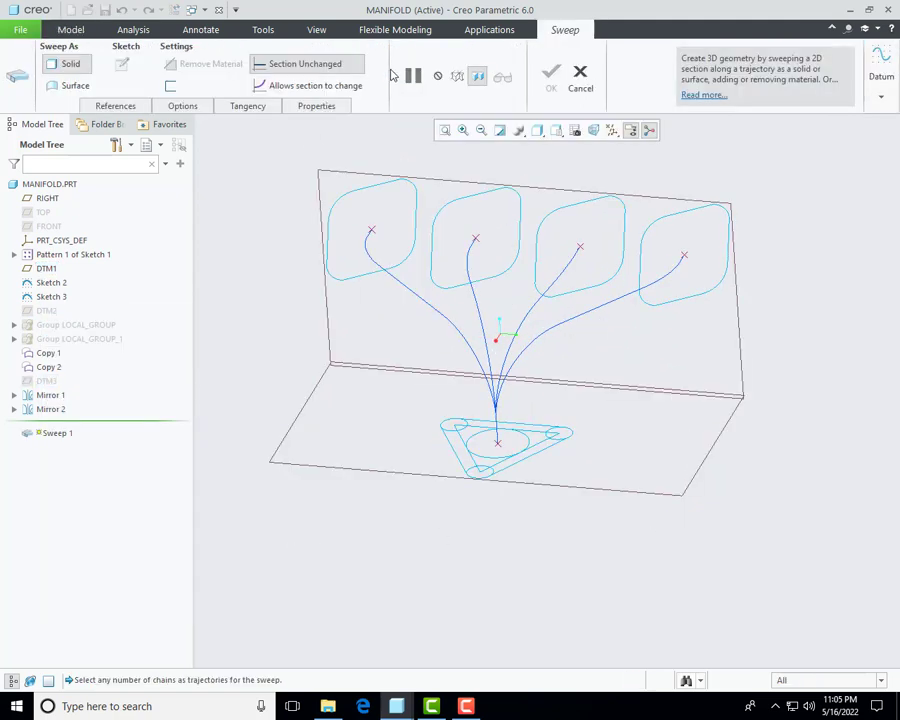
click(116, 106)
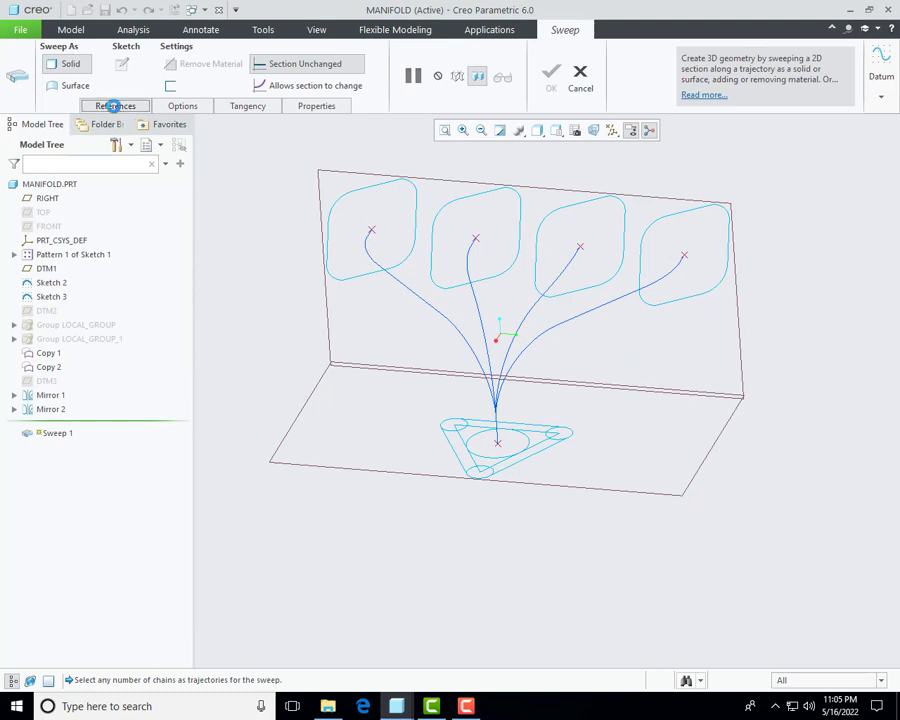
click(127, 154)
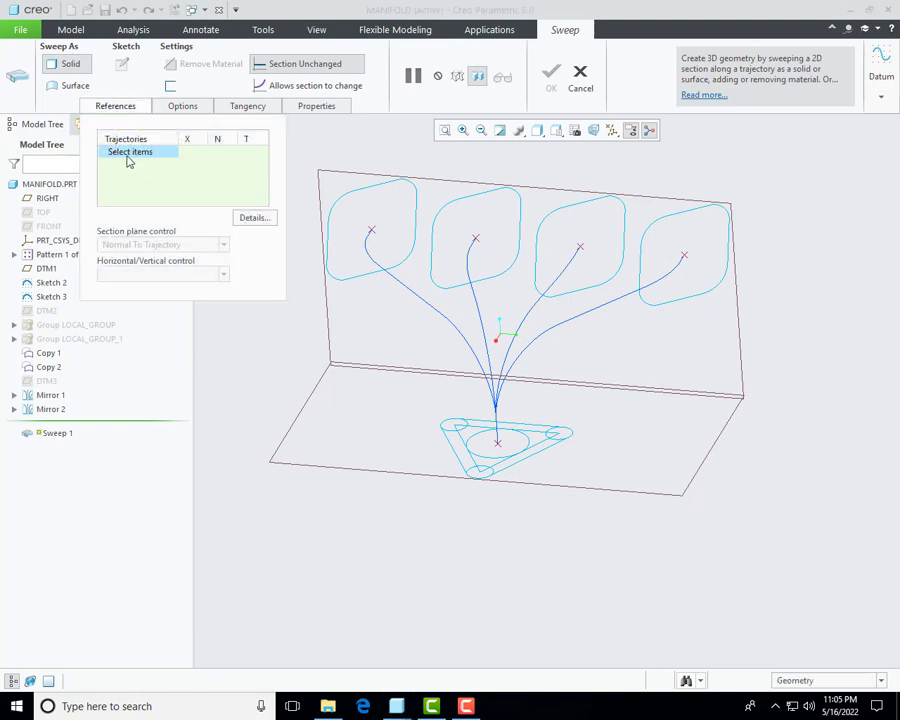
click(676, 271)
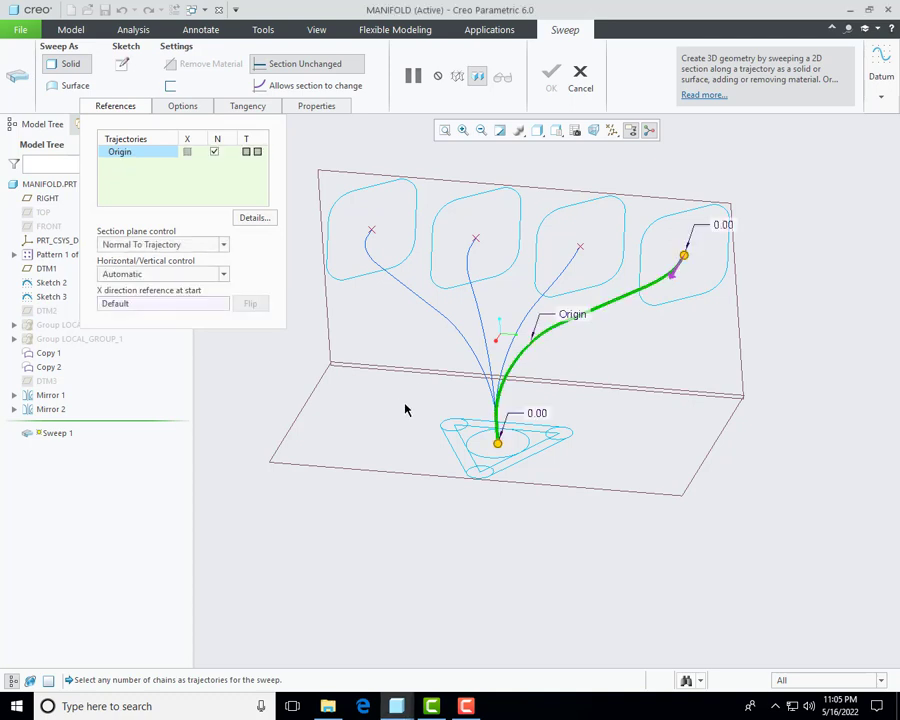
mouse_move(590, 392)
middle_down()
mouse_move(577, 430)
mouse_move(589, 400)
mouse_move(583, 370)
middle_up()
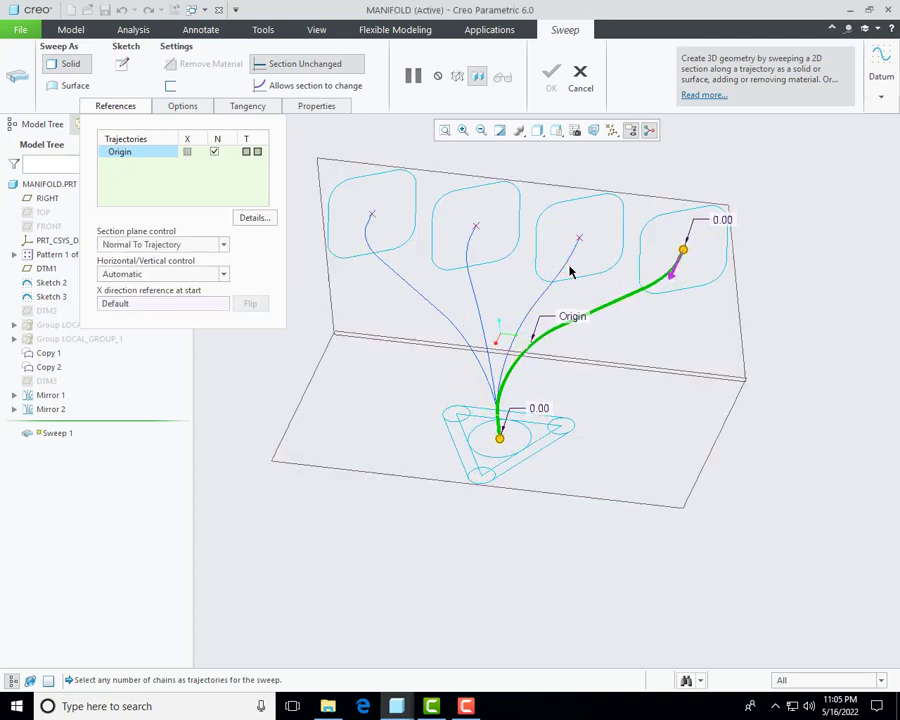
right_click(132, 153)
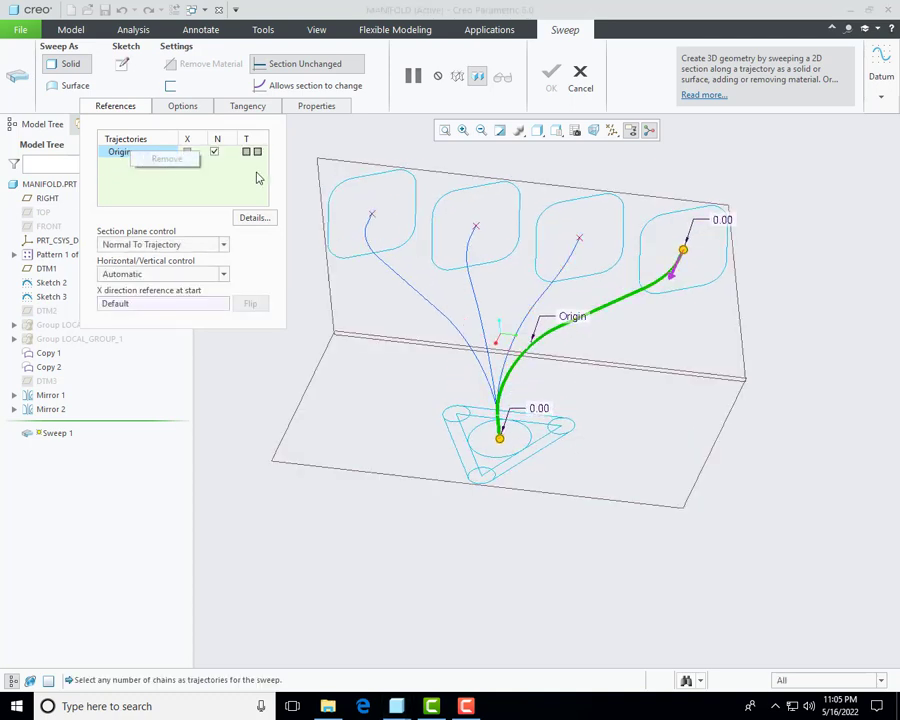
click(580, 75)
click(451, 378)
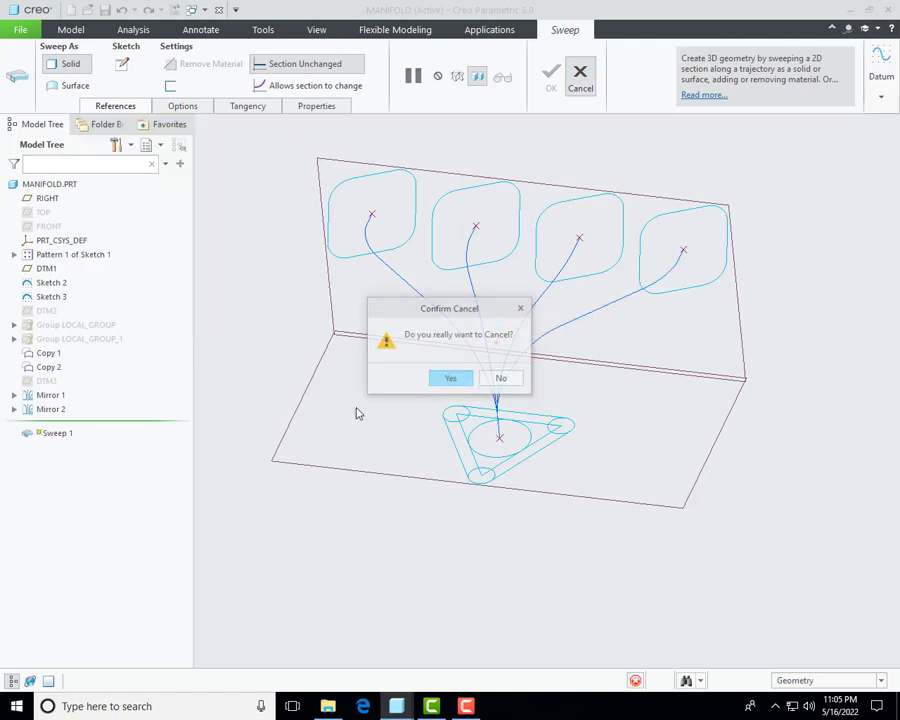
Step: Start a solid sweep and select the inner pipe curve, Copy 2, as its origin trajectory
click(384, 68)
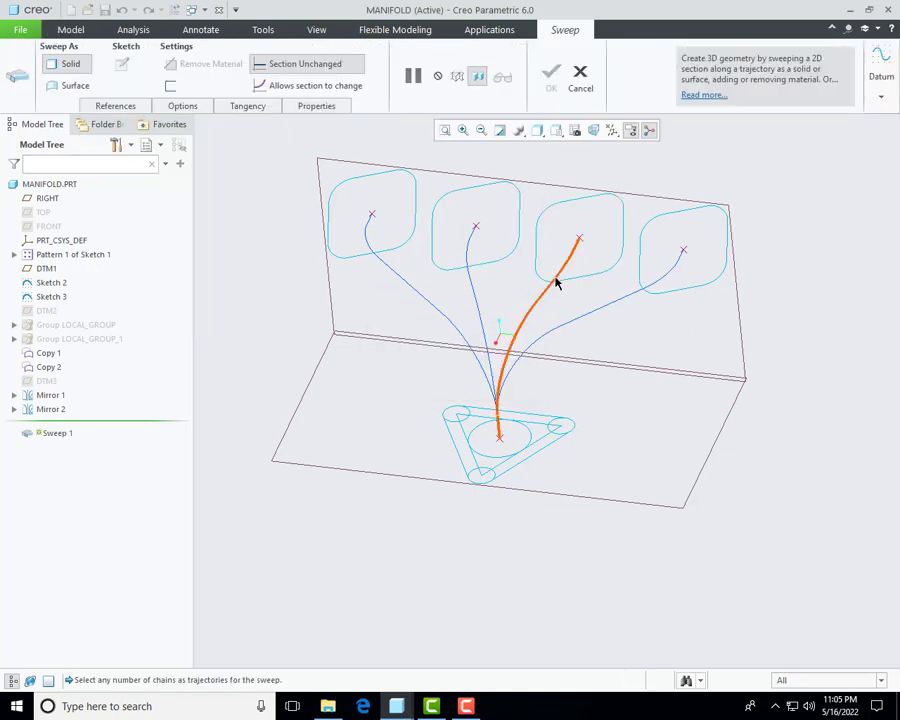
click(114, 106)
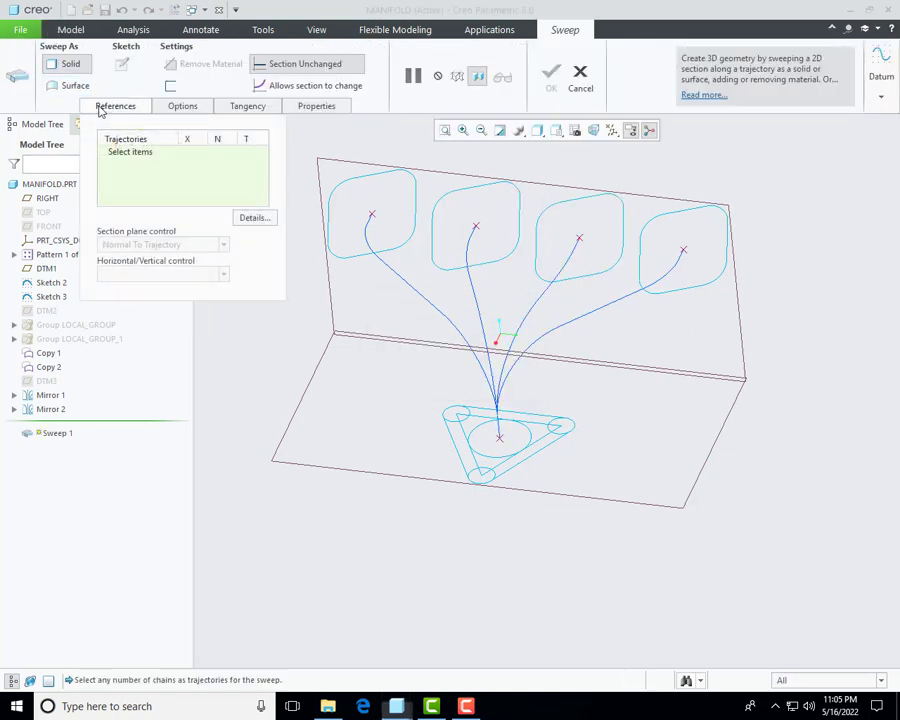
click(138, 157)
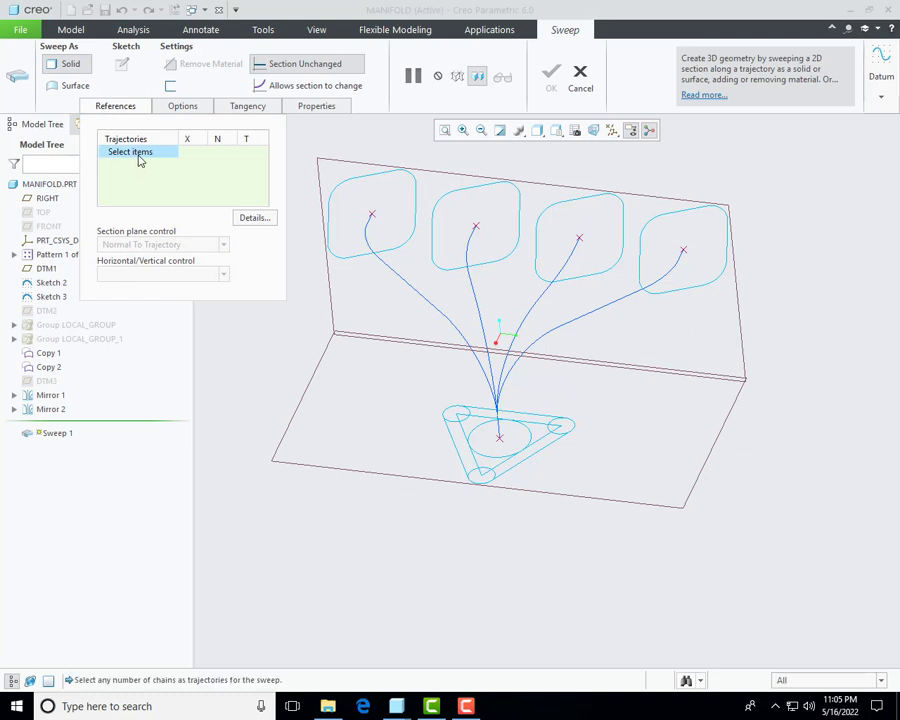
click(574, 252)
middle_drag(484, 328, 592, 253)
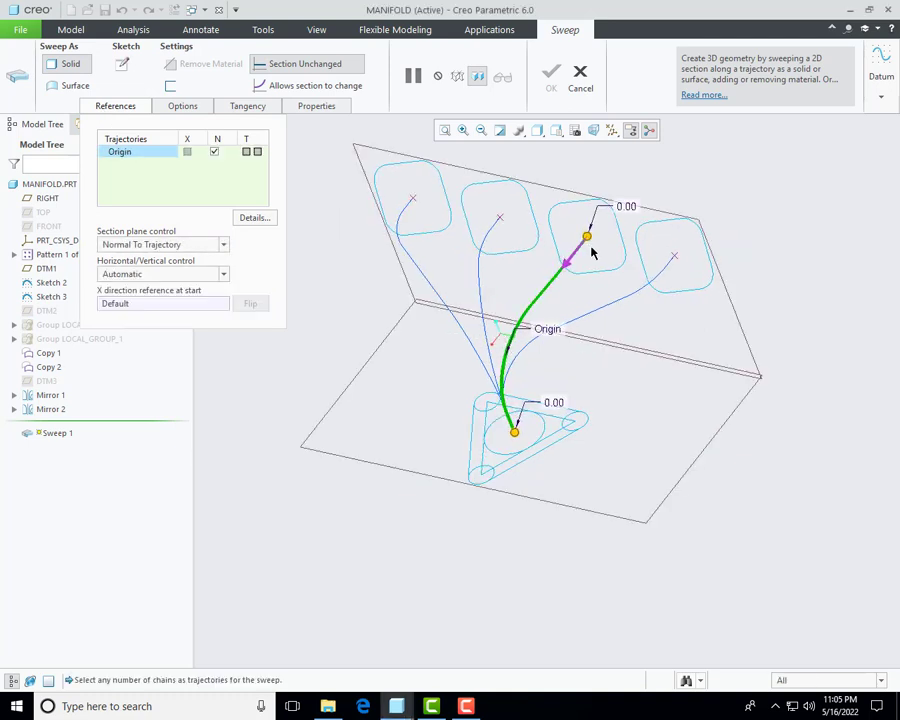
Step: Sketch the sweep section as a circle about 58 in diameter, centred on the start of the inner pipe trajectory
click(122, 66)
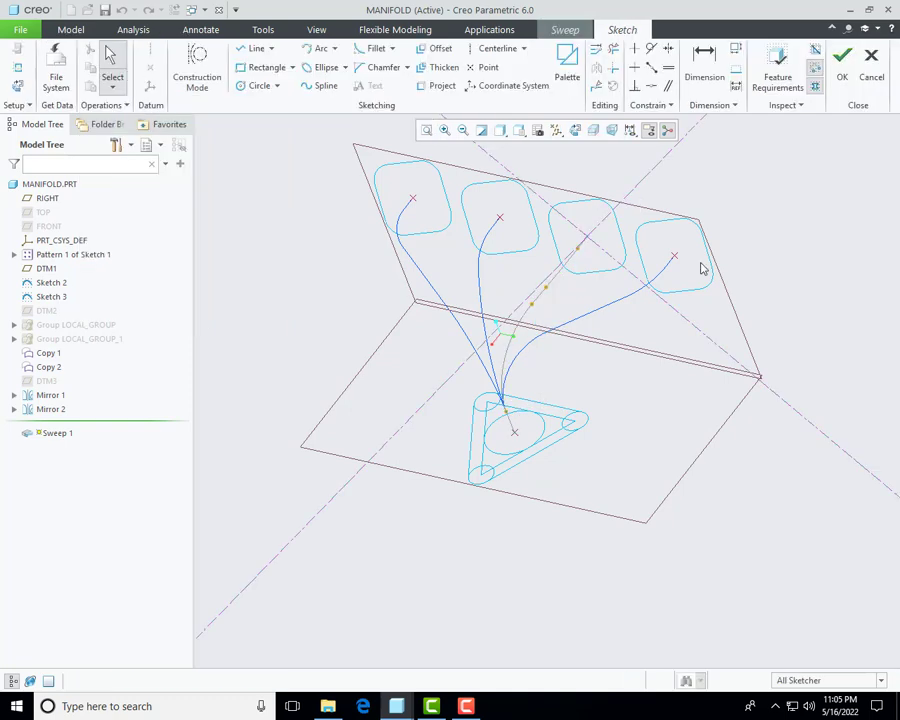
click(17, 84)
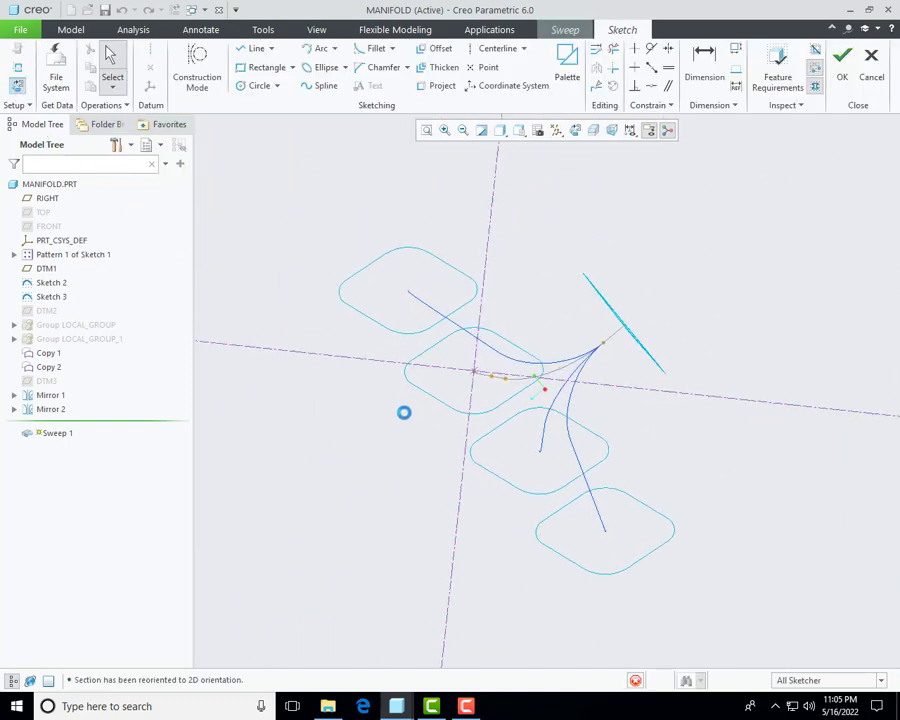
scroll(491, 389, down, 4)
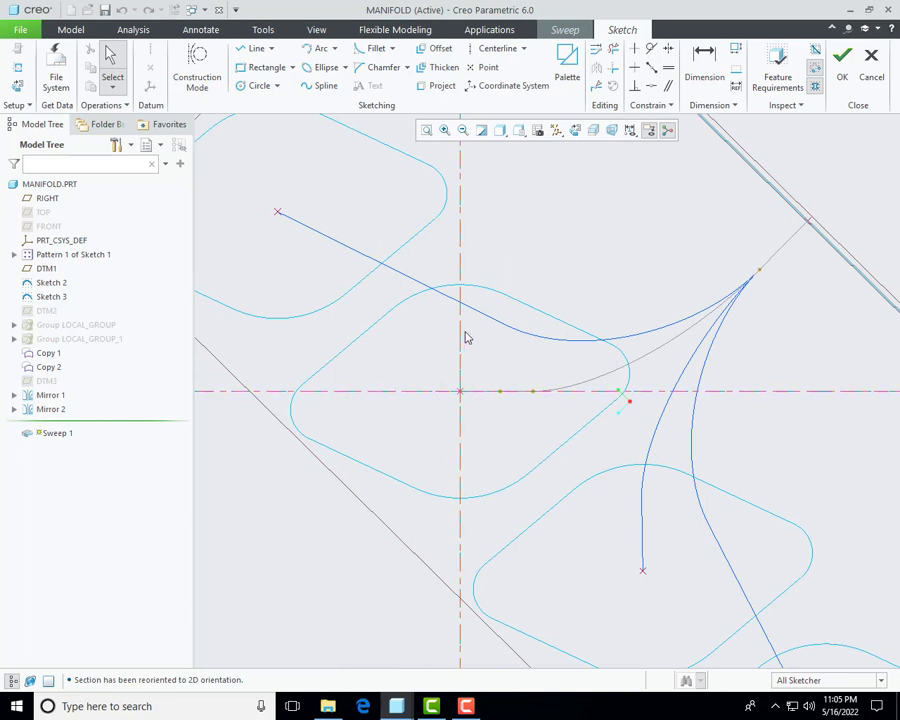
scroll(460, 365, up, 4)
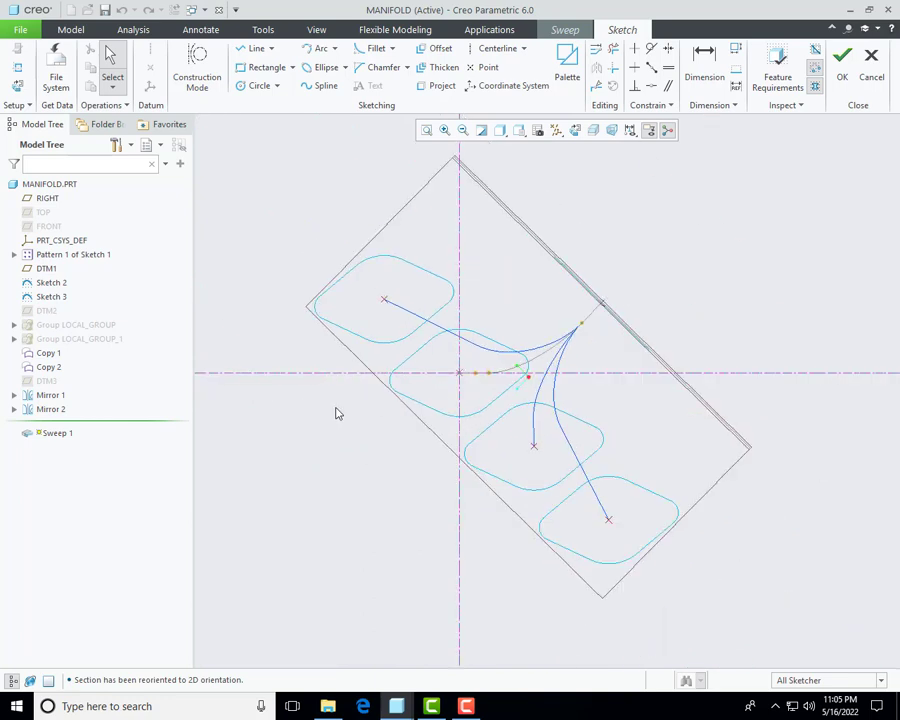
click(258, 88)
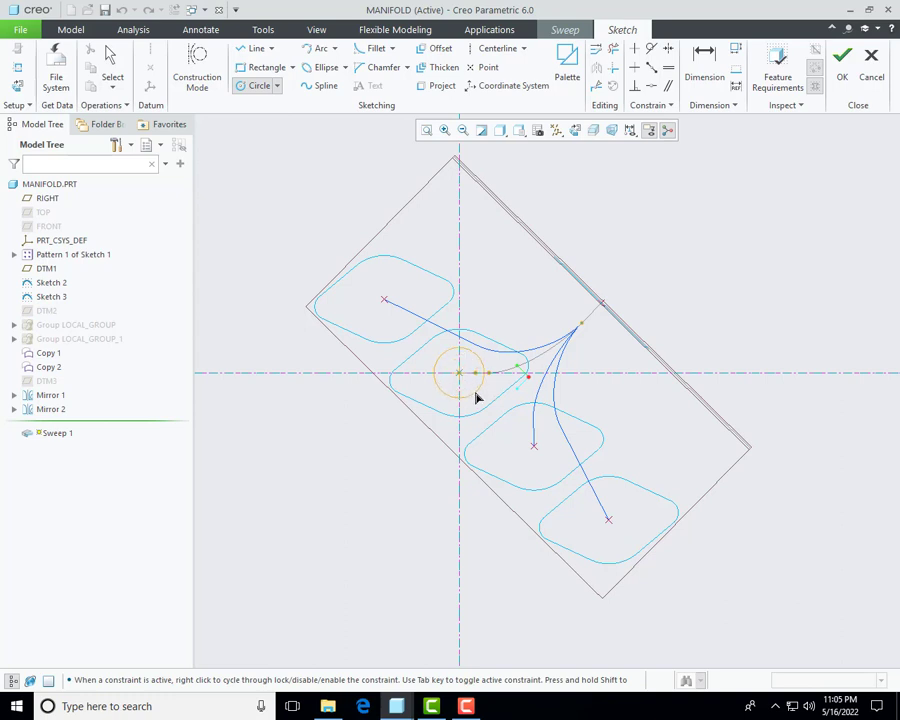
click(477, 398)
middle_click(458, 378)
scroll(458, 378, up, 3)
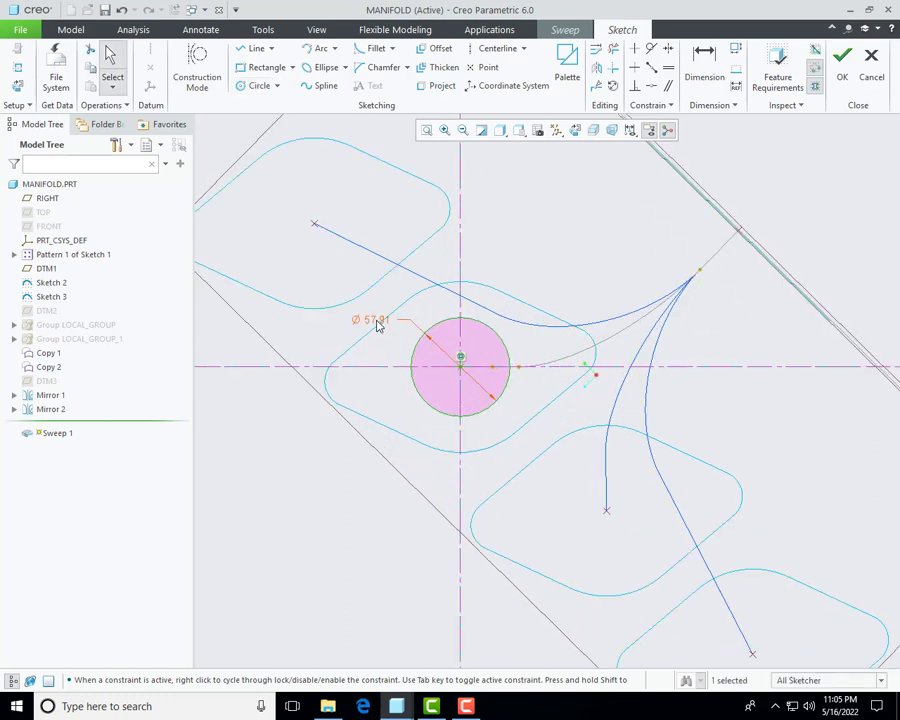
Step: Set the section circle's diameter to 70 and complete the solid sweep of the inner pipe
double_click(376, 321)
text(70)
key(Return)
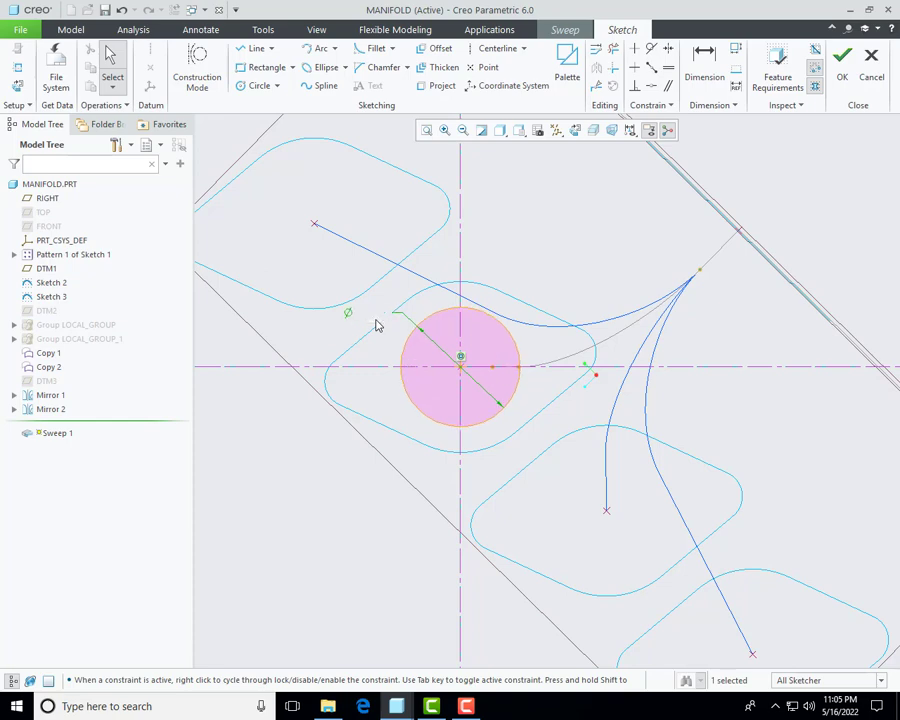
scroll(367, 354, down, 3)
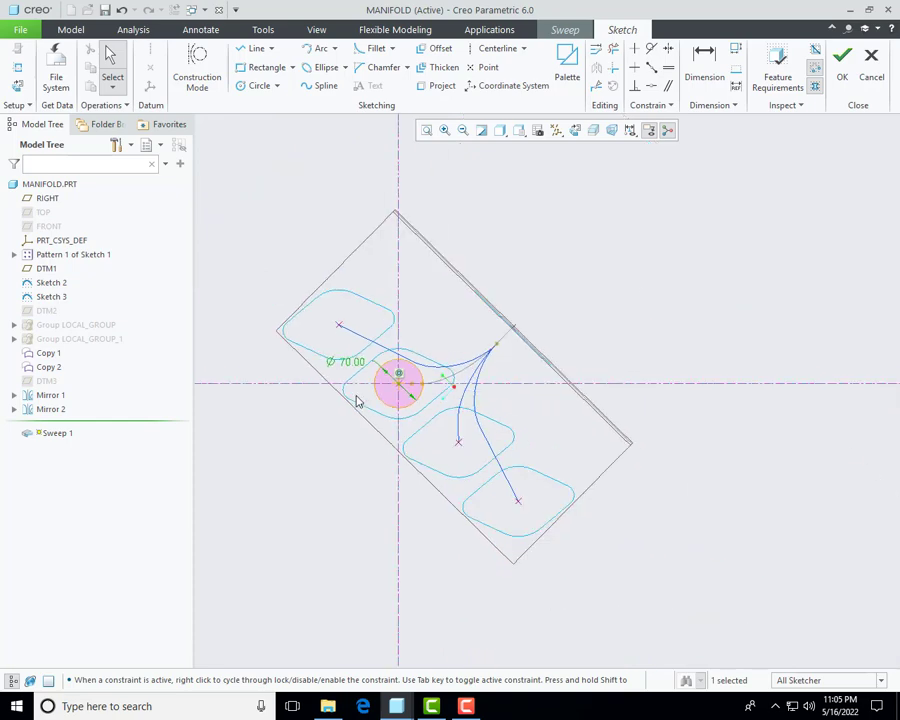
click(850, 82)
mouse_move(437, 441)
middle_down()
mouse_move(452, 273)
mouse_move(311, 307)
mouse_move(271, 335)
mouse_move(201, 337)
mouse_move(227, 392)
mouse_move(301, 380)
mouse_move(240, 381)
middle_up()
click(550, 78)
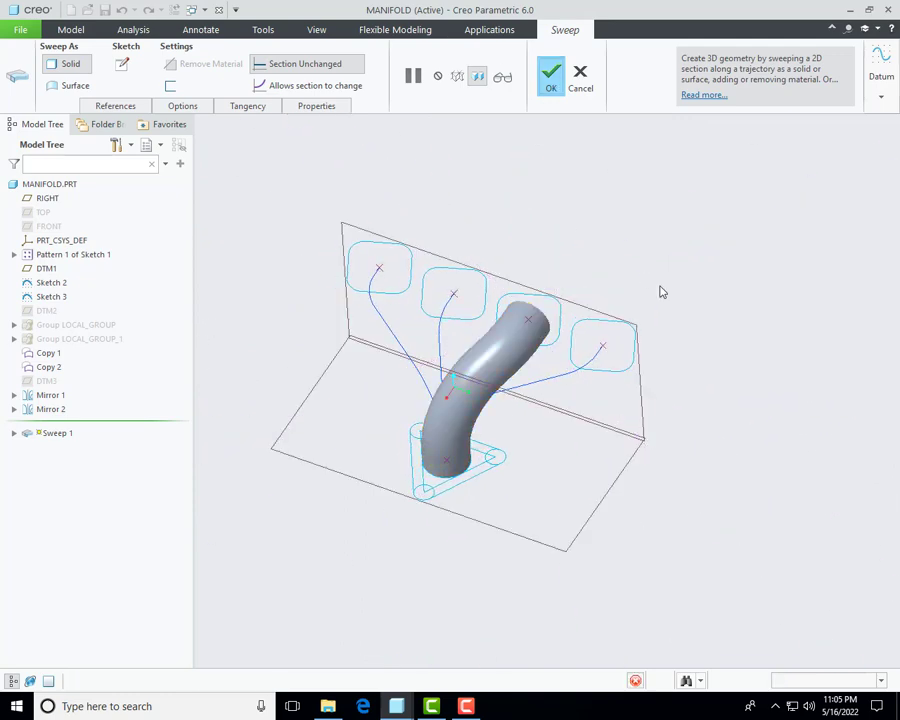
key(ctrl+d)
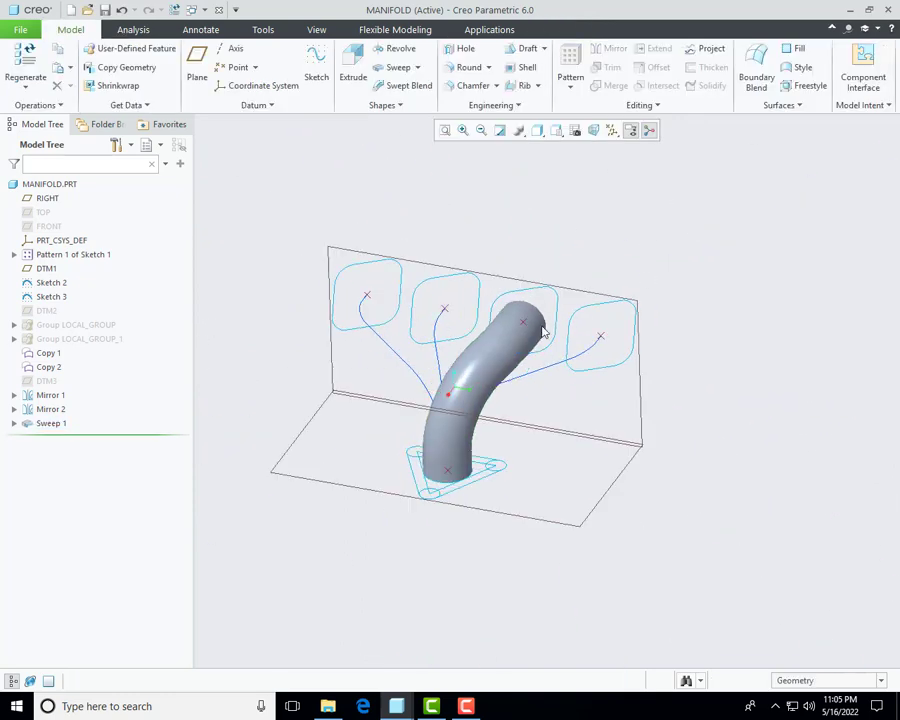
Step: Start another solid sweep with the outer pipe curve beside the finished pipe as its origin trajectory
click(383, 67)
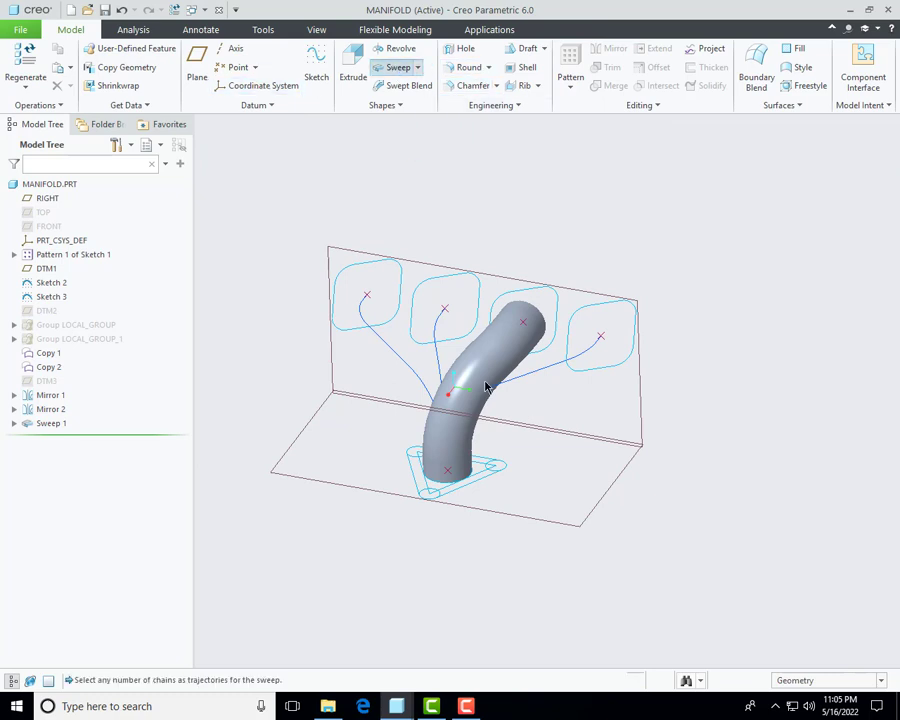
click(112, 107)
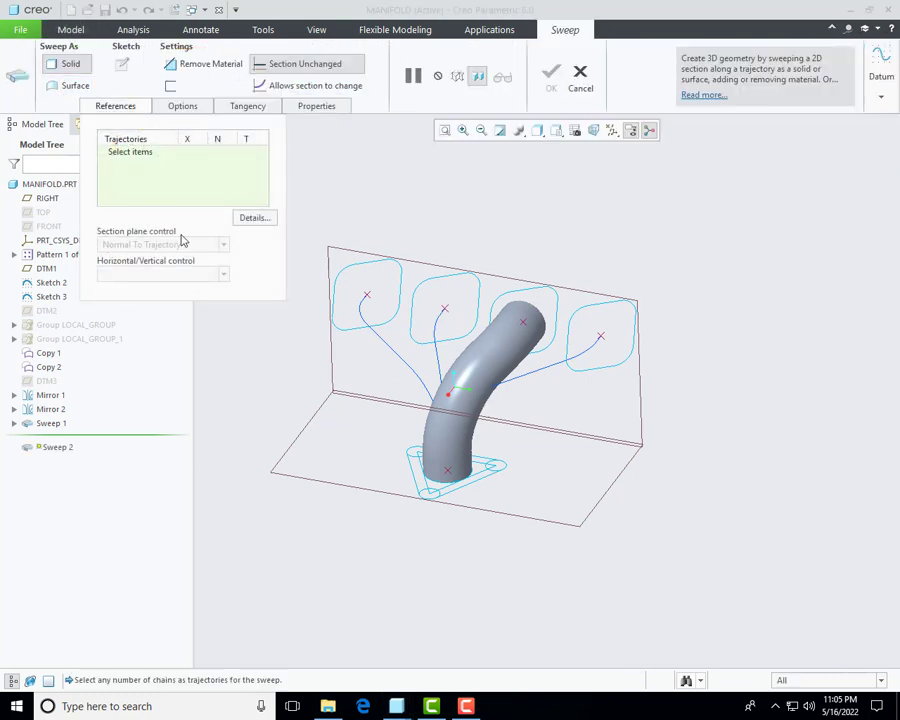
click(581, 360)
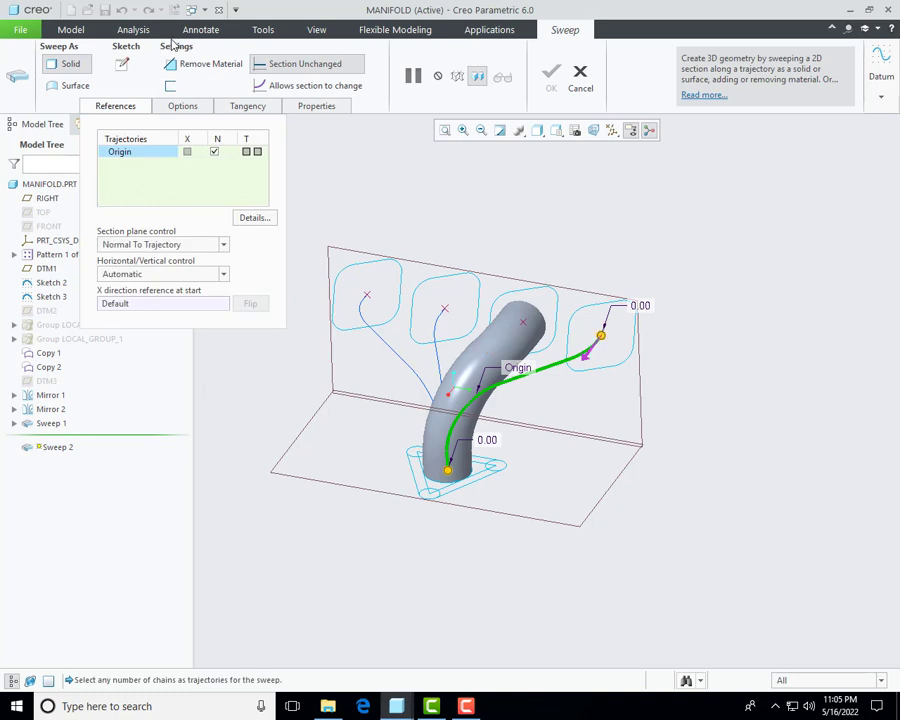
Step: Sketch a section circle about 64 in diameter, centred on the start of the outer pipe trajectory
click(121, 66)
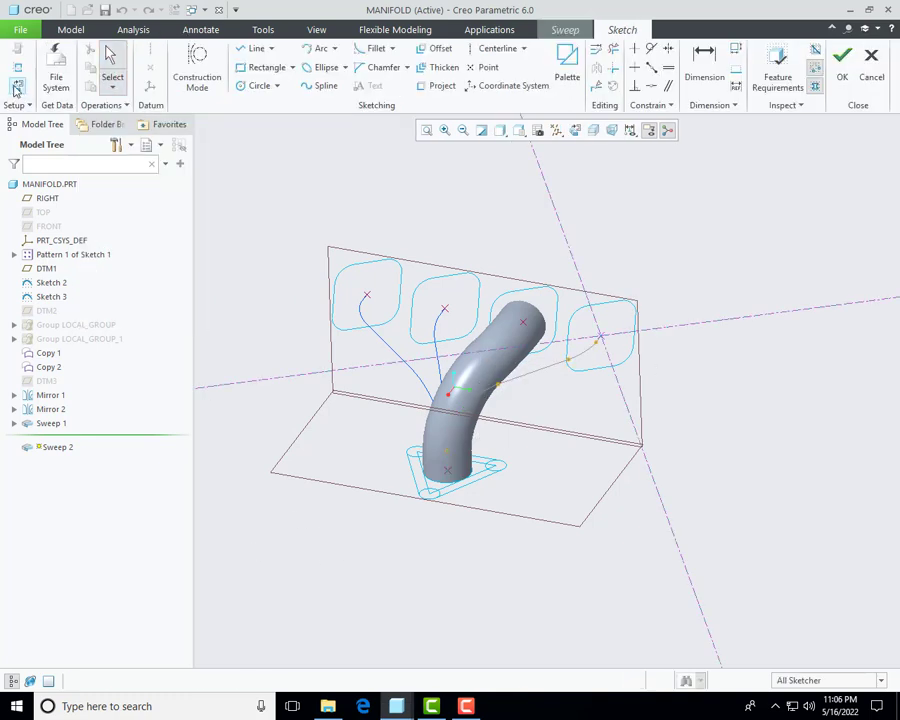
scroll(706, 397, up, 3)
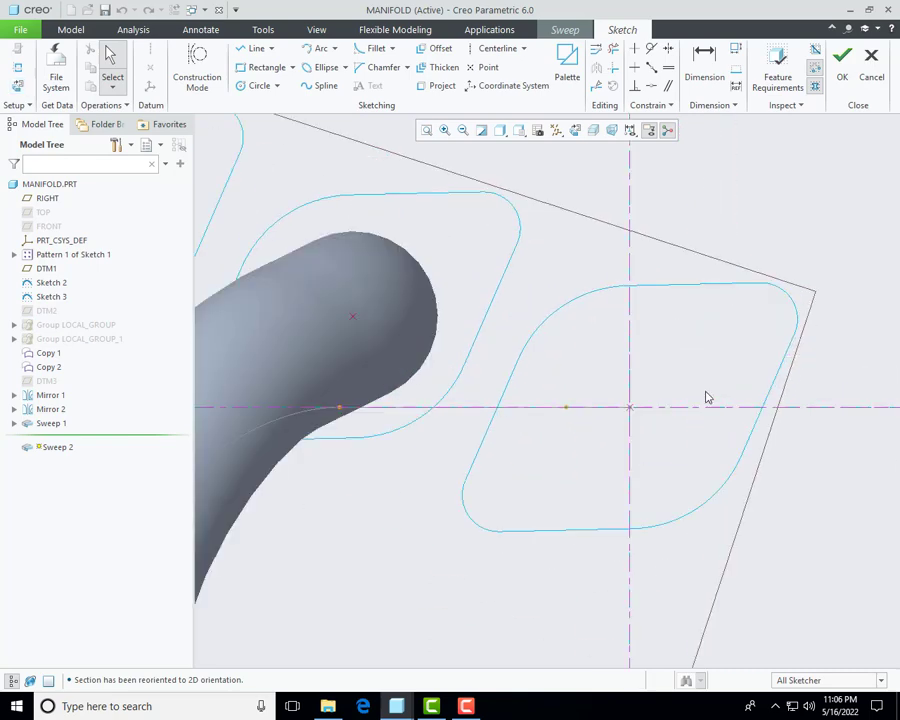
click(257, 88)
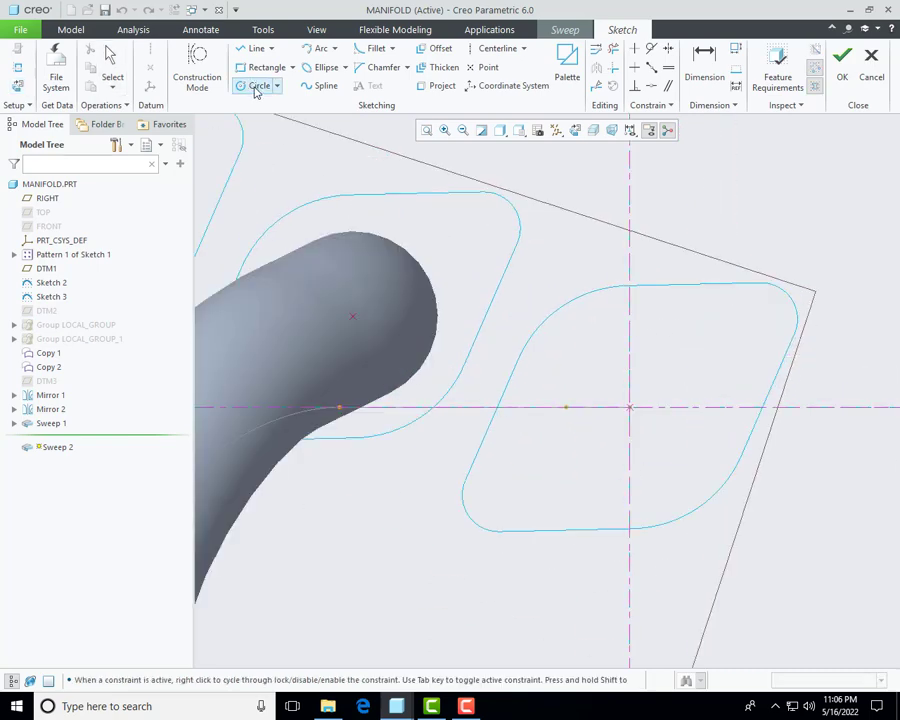
click(629, 407)
click(663, 480)
middle_click(820, 502)
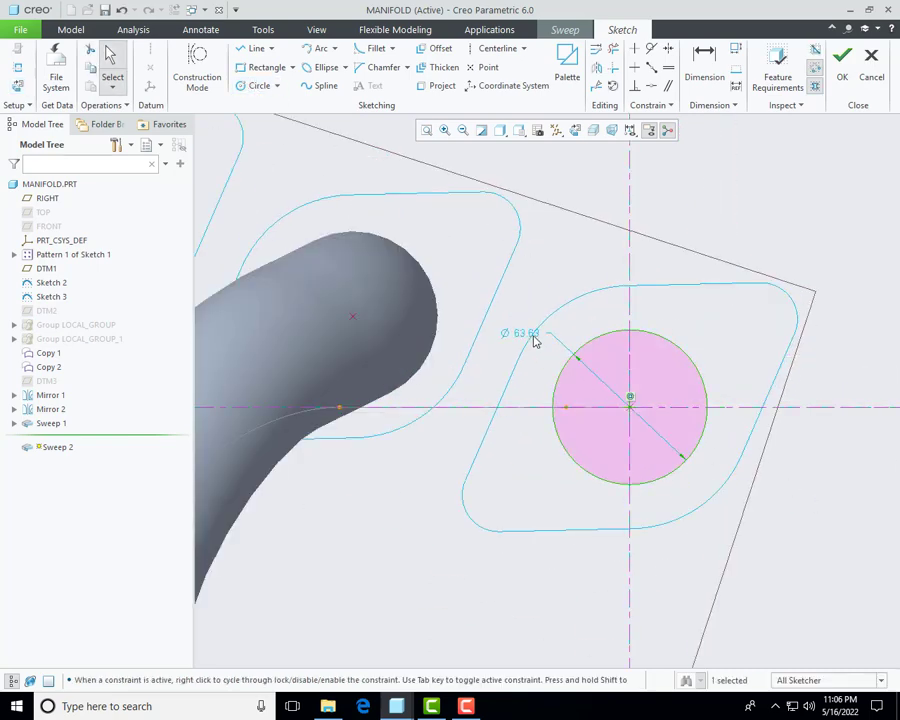
Step: Set the outer pipe's section diameter to 70 and complete its solid sweep
text(70)
key(Return)
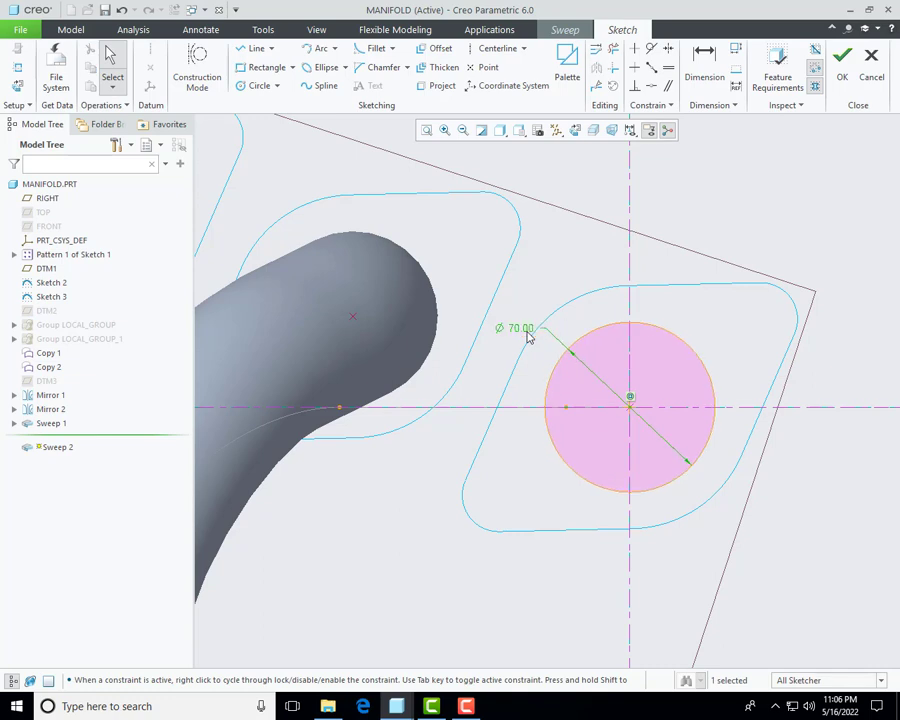
middle_drag(491, 374, 582, 240)
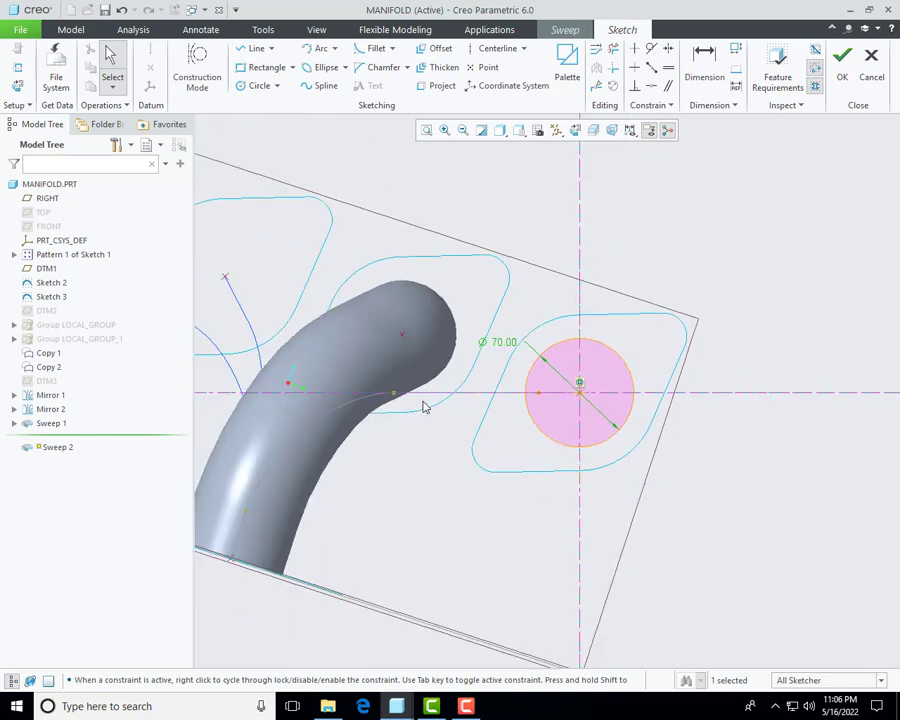
click(842, 57)
scroll(508, 422, down, 3)
mouse_move(508, 422)
middle_down()
mouse_move(600, 498)
mouse_move(560, 542)
middle_up()
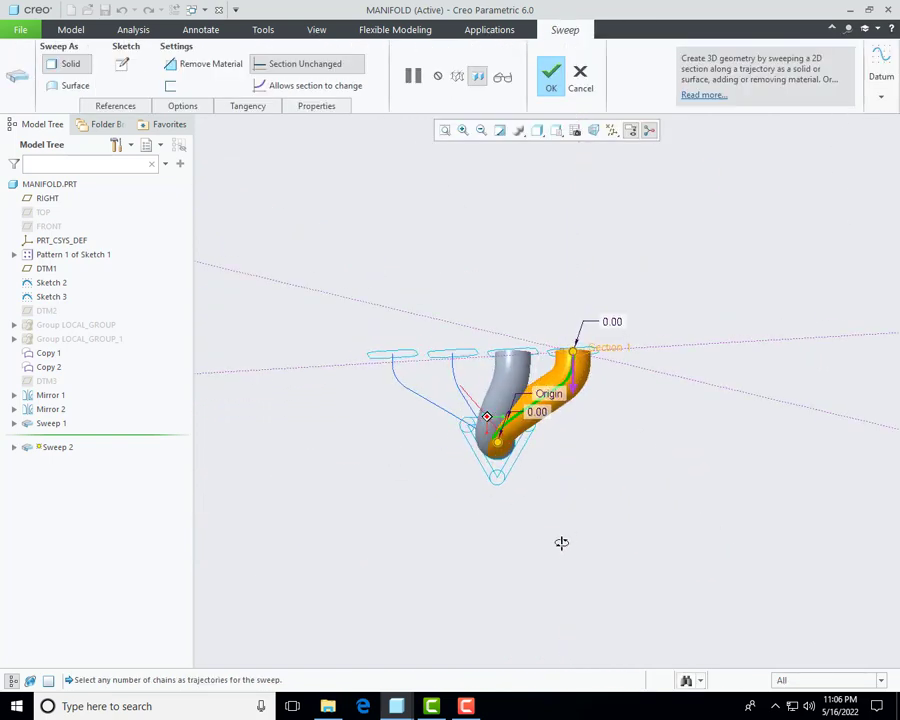
click(551, 75)
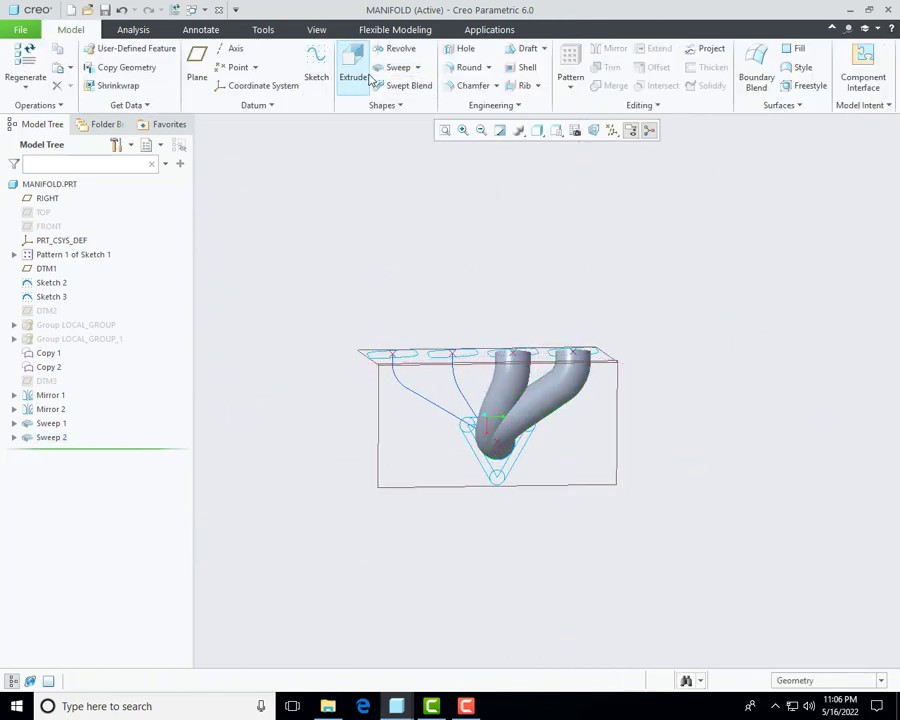
Step: Start a third solid sweep with the mirrored inner pipe curve as its origin trajectory
click(398, 67)
middle_drag(440, 330, 508, 396)
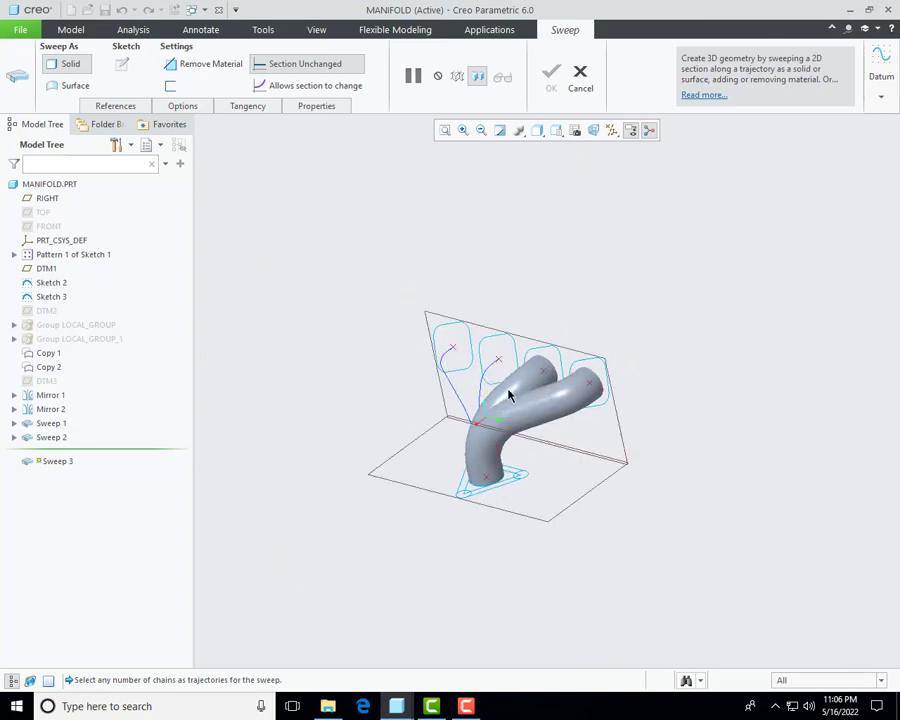
scroll(481, 378, up, 3)
click(507, 365)
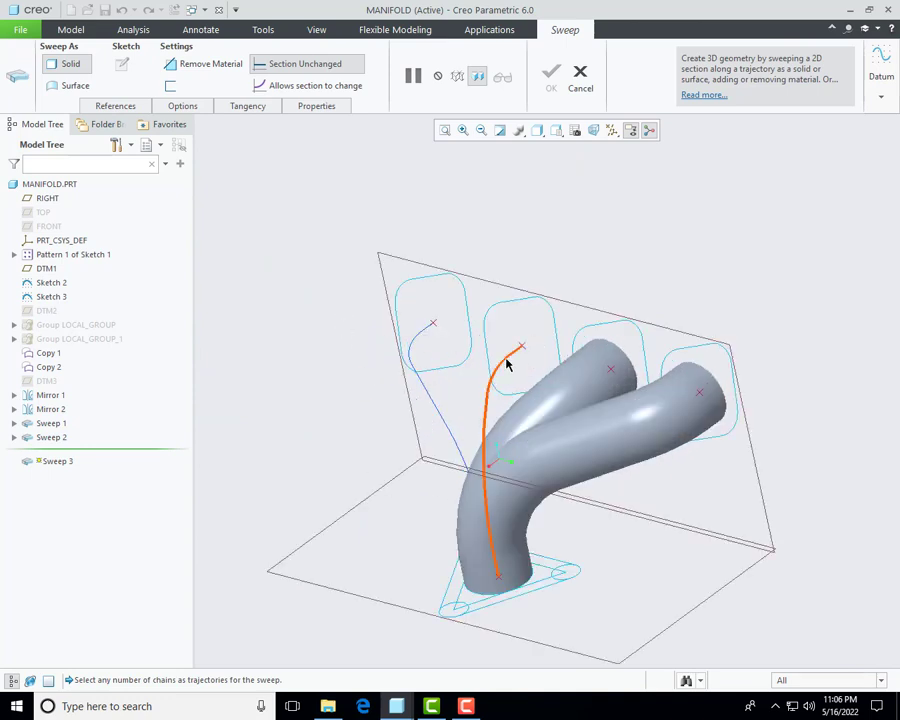
click(115, 105)
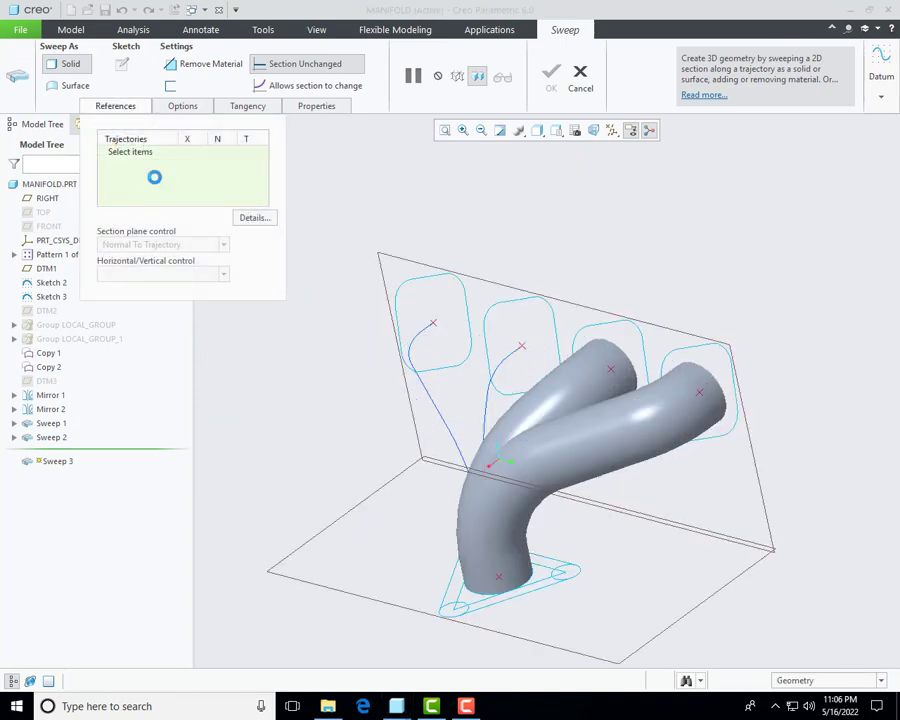
click(512, 357)
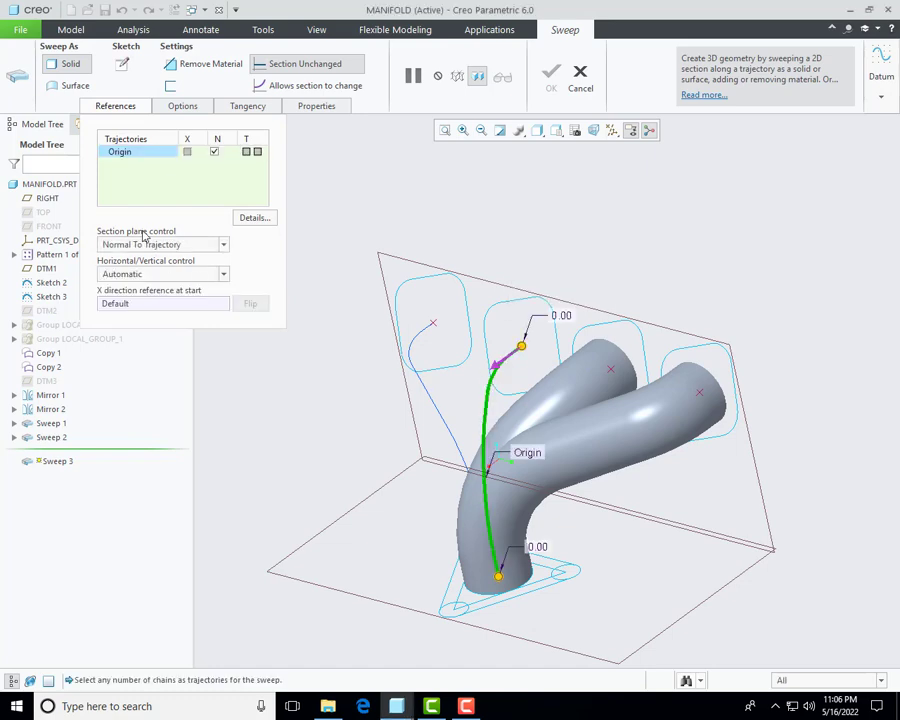
Step: Sketch a section circle about 64 in diameter, centred on the start of the mirrored inner pipe trajectory
click(119, 64)
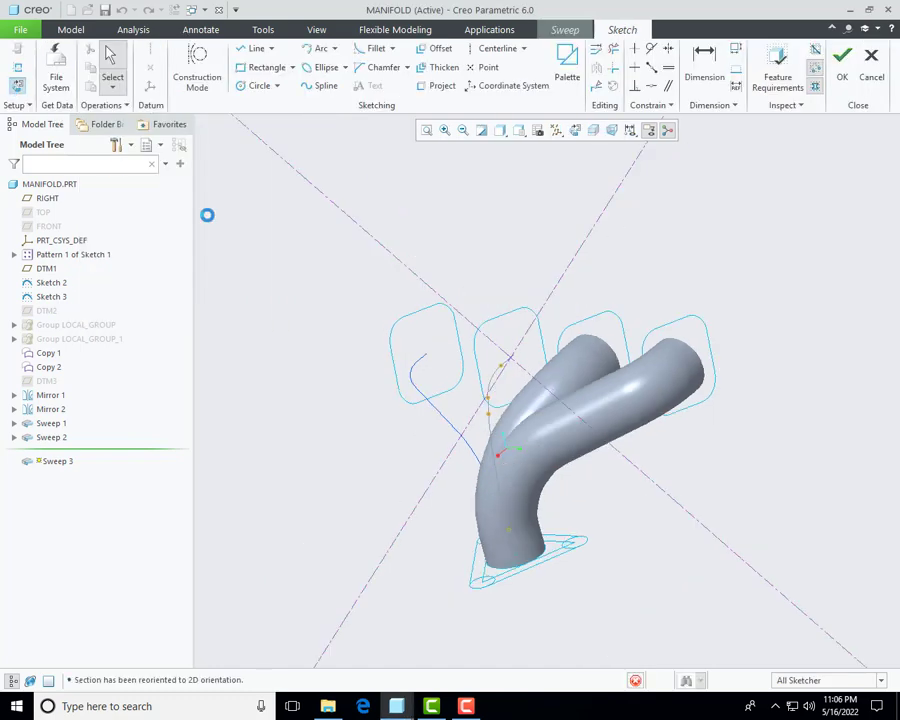
click(259, 86)
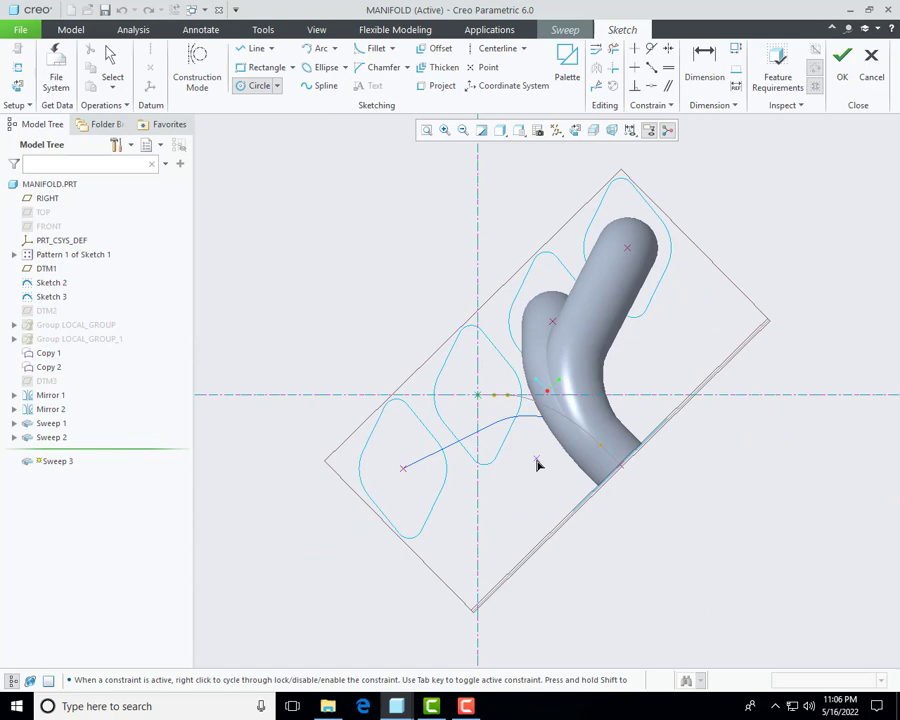
click(479, 397)
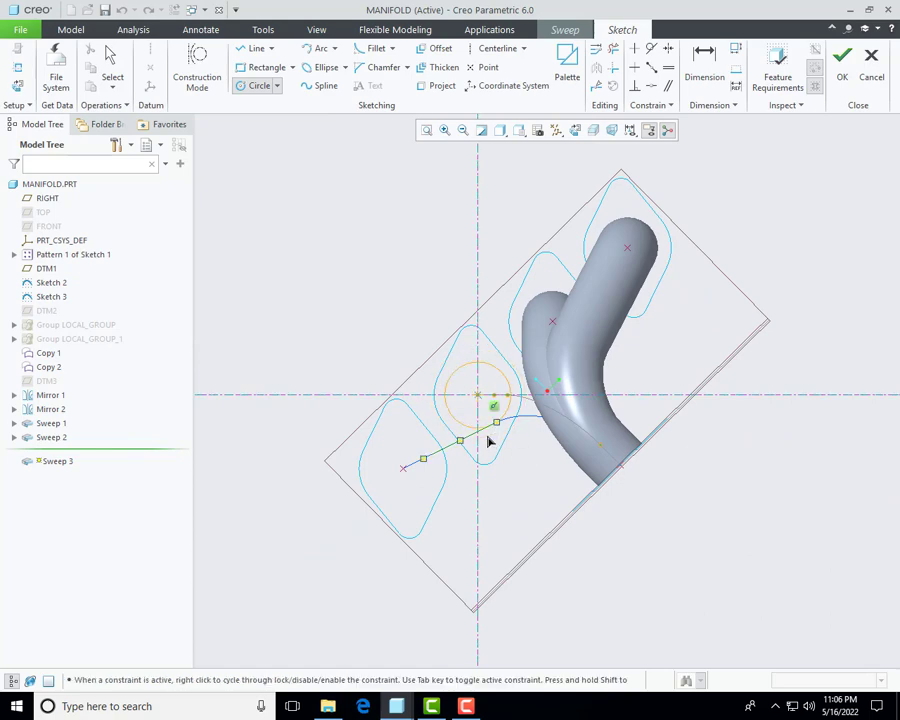
scroll(490, 441, up, 3)
click(480, 396)
middle_click(384, 241)
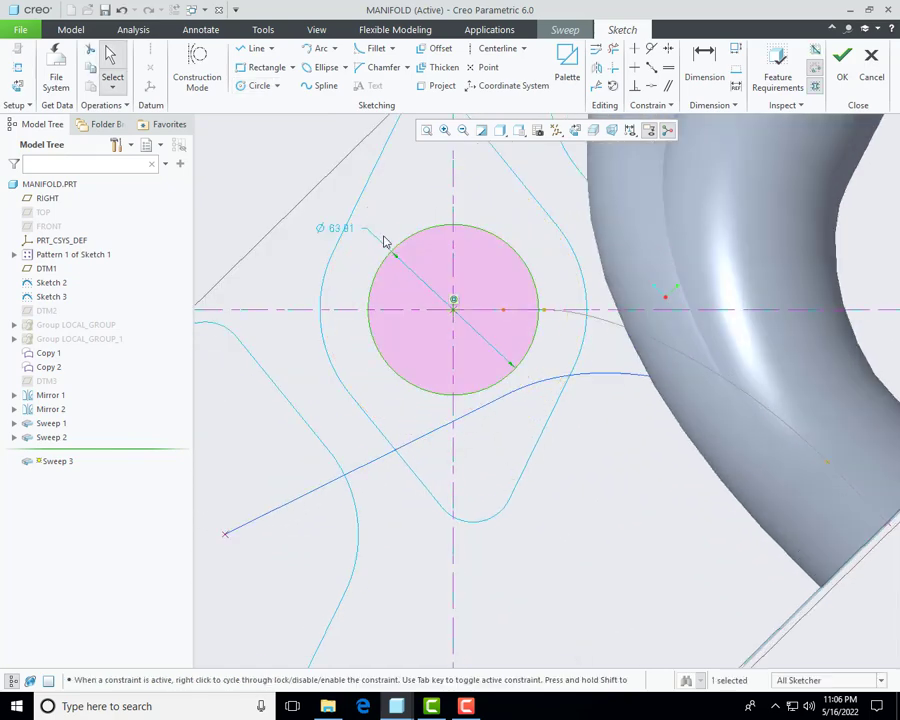
Step: Set the mirrored inner pipe's section diameter to 70 and complete its solid sweep
double_click(340, 229)
text(70)
key(Return)
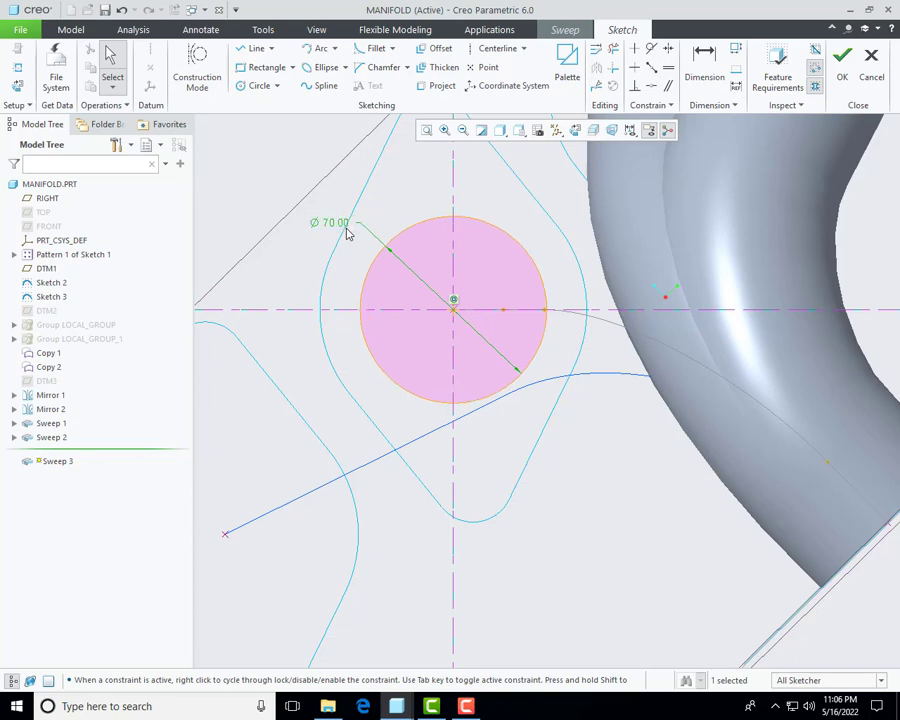
click(842, 58)
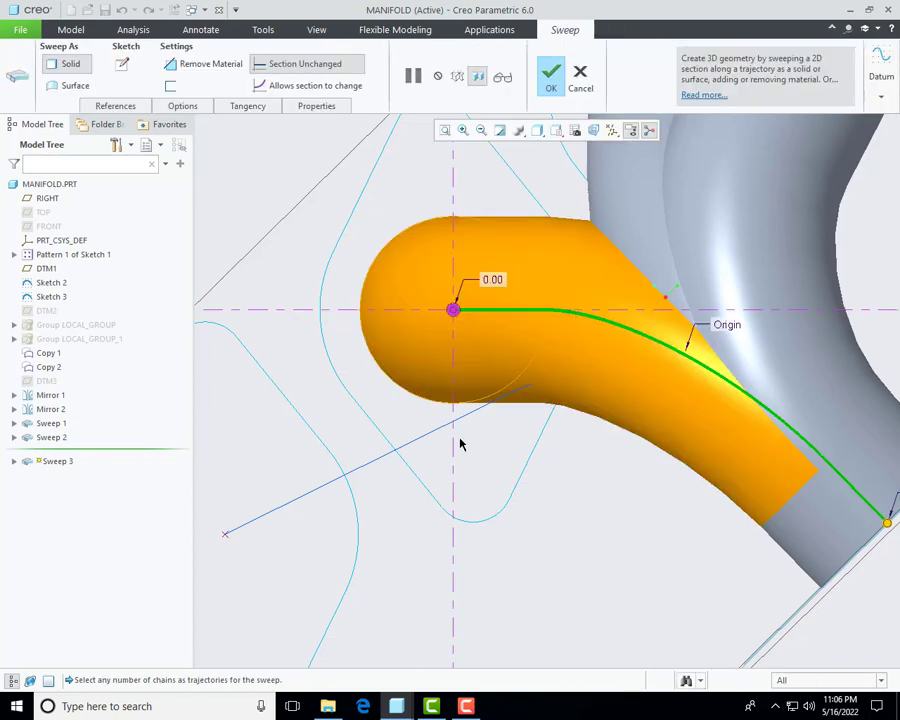
mouse_move(460, 442)
middle_down()
mouse_move(488, 337)
mouse_move(404, 432)
mouse_move(508, 203)
middle_up()
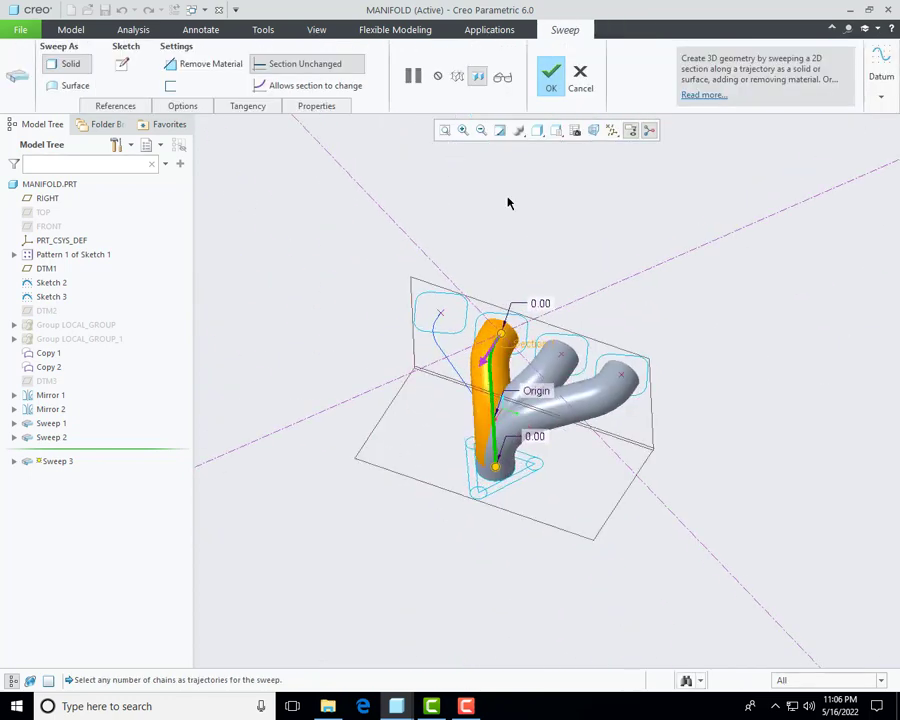
click(551, 75)
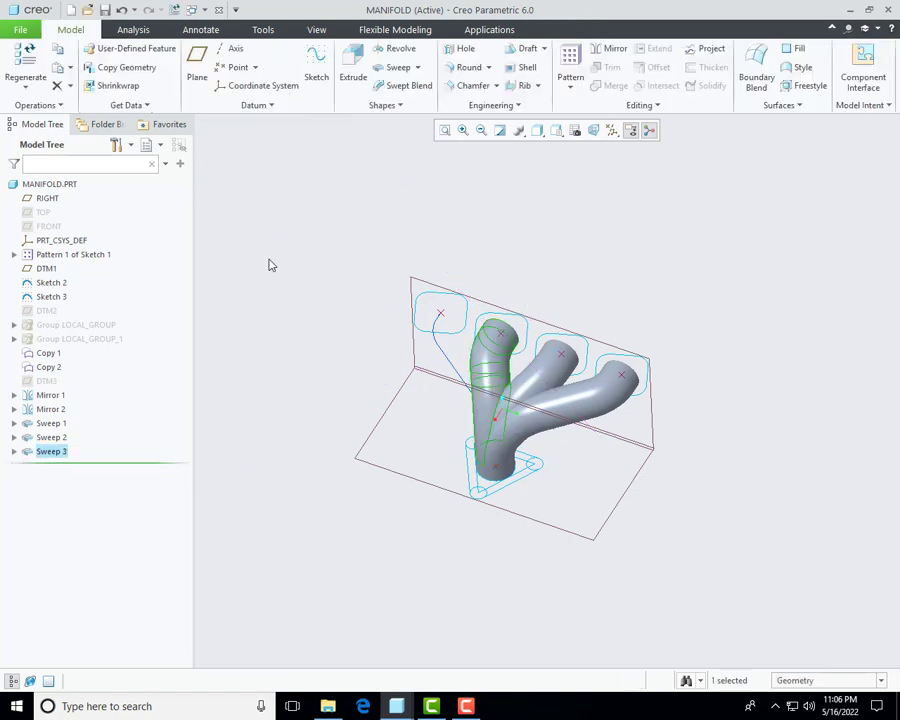
Step: Start a fourth solid sweep with the mirrored outer pipe curve as its origin trajectory
click(397, 67)
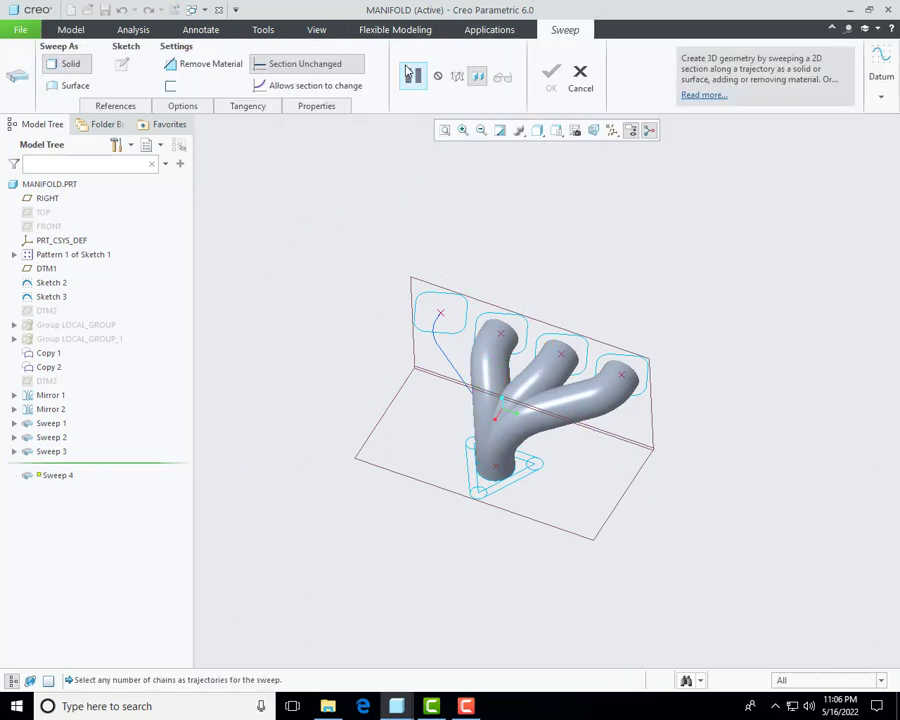
click(114, 106)
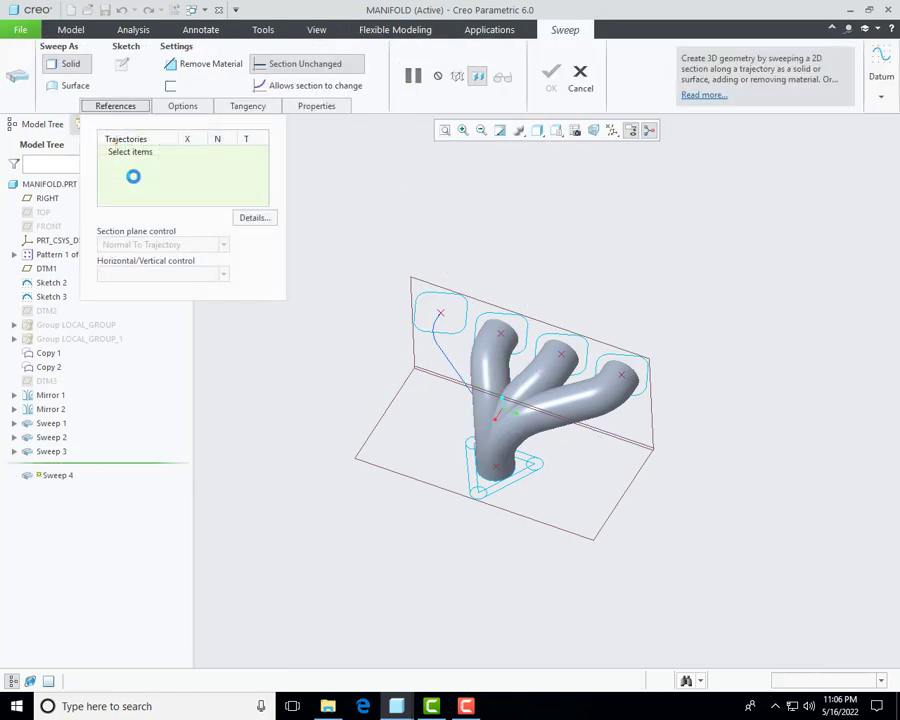
click(438, 352)
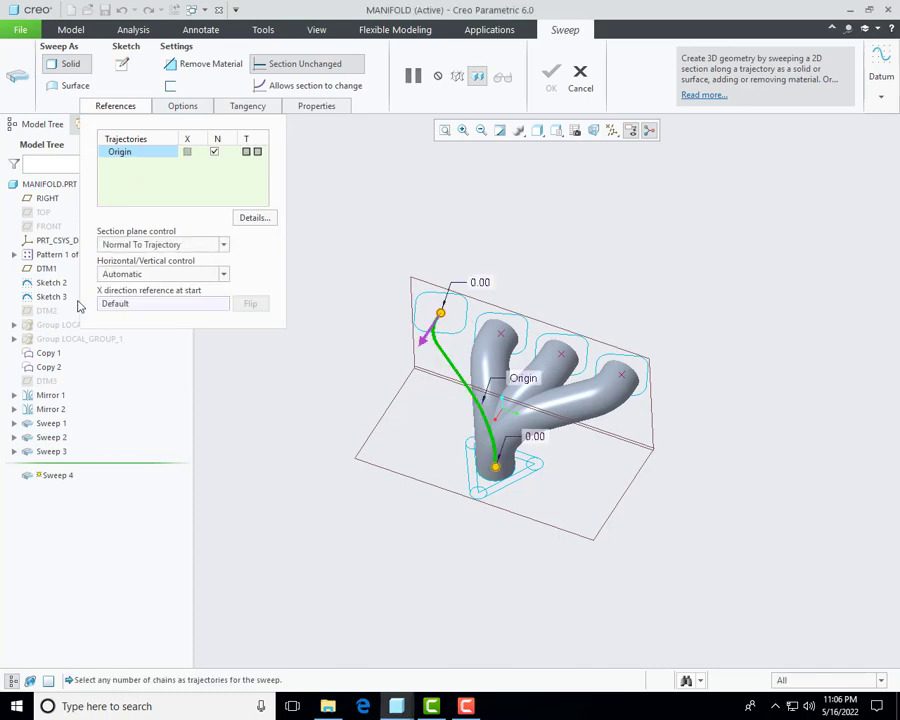
Step: Sketch a section circle about 76 in diameter, centred on the start of the mirrored outer pipe trajectory
click(122, 66)
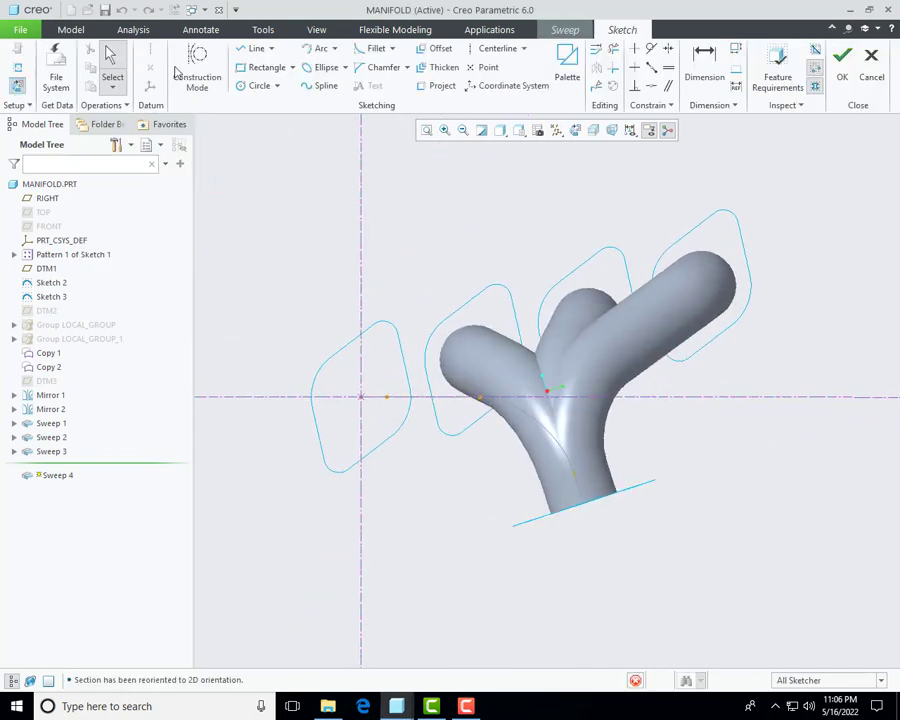
click(256, 86)
click(361, 397)
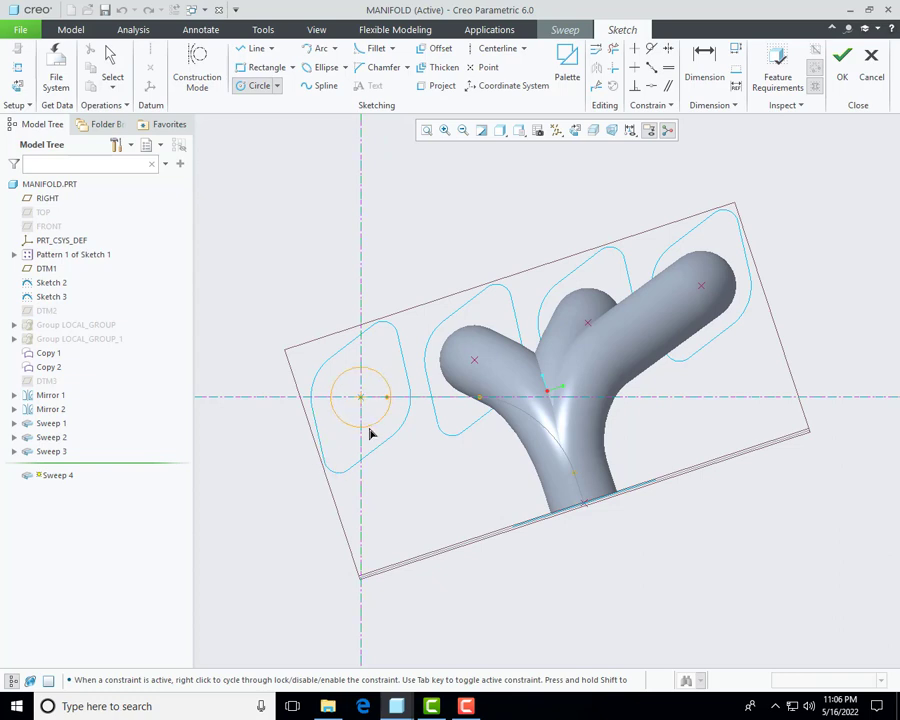
click(386, 428)
middle_click(386, 428)
Step: Set the mirrored outer pipe's section diameter to 70 and complete its solid sweep
double_click(300, 362)
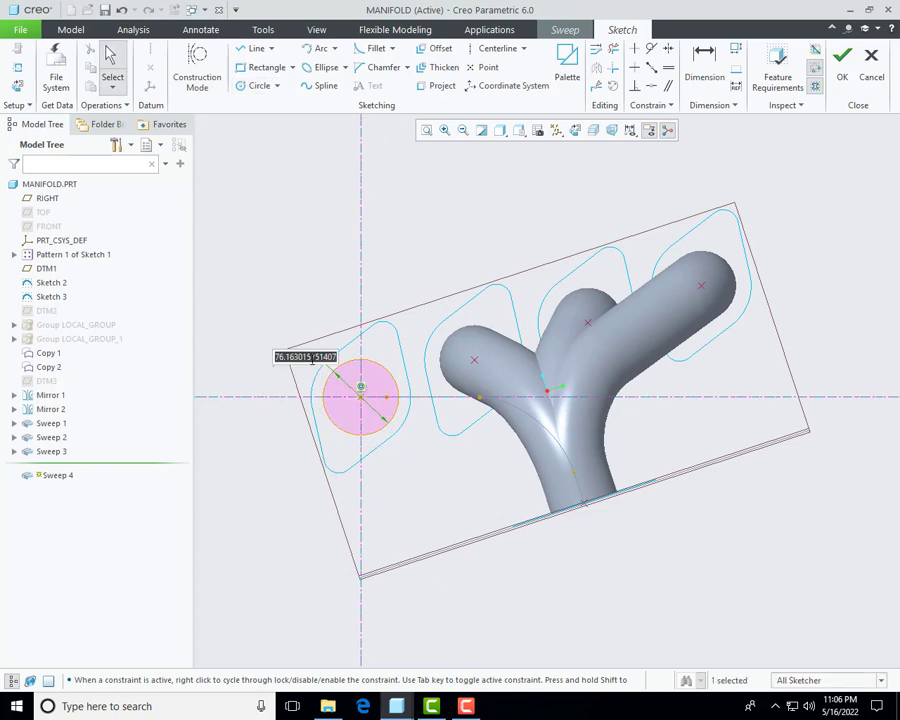
text(70)
key(Return)
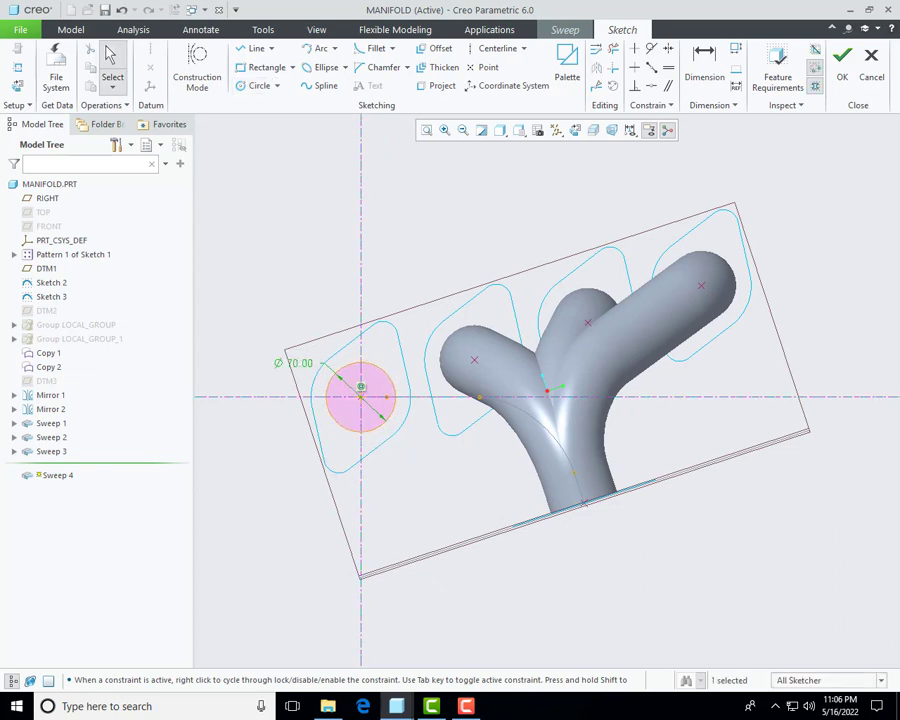
click(847, 85)
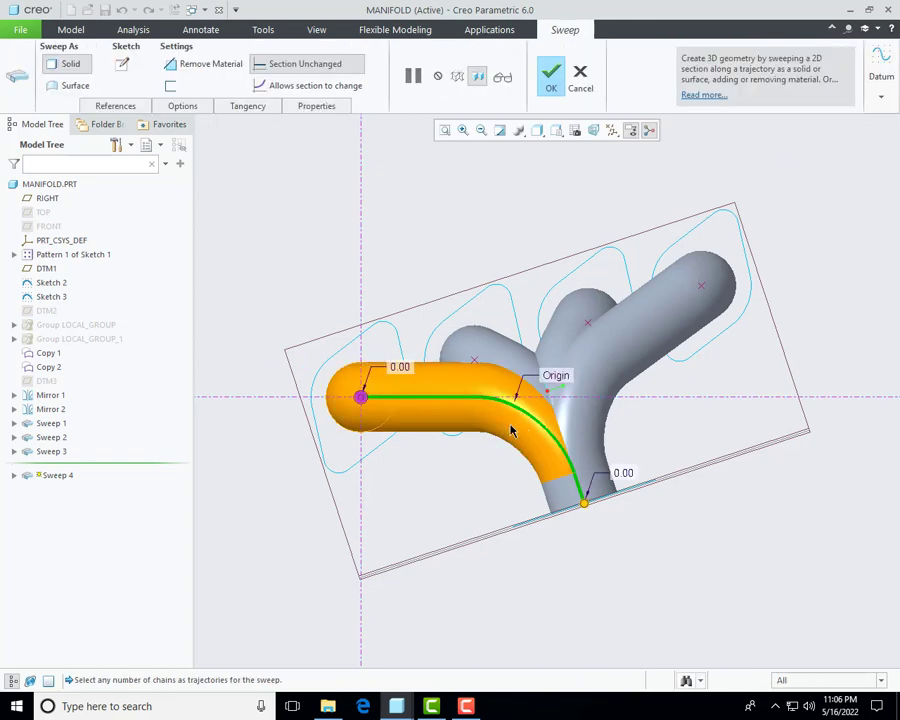
middle_click(748, 276)
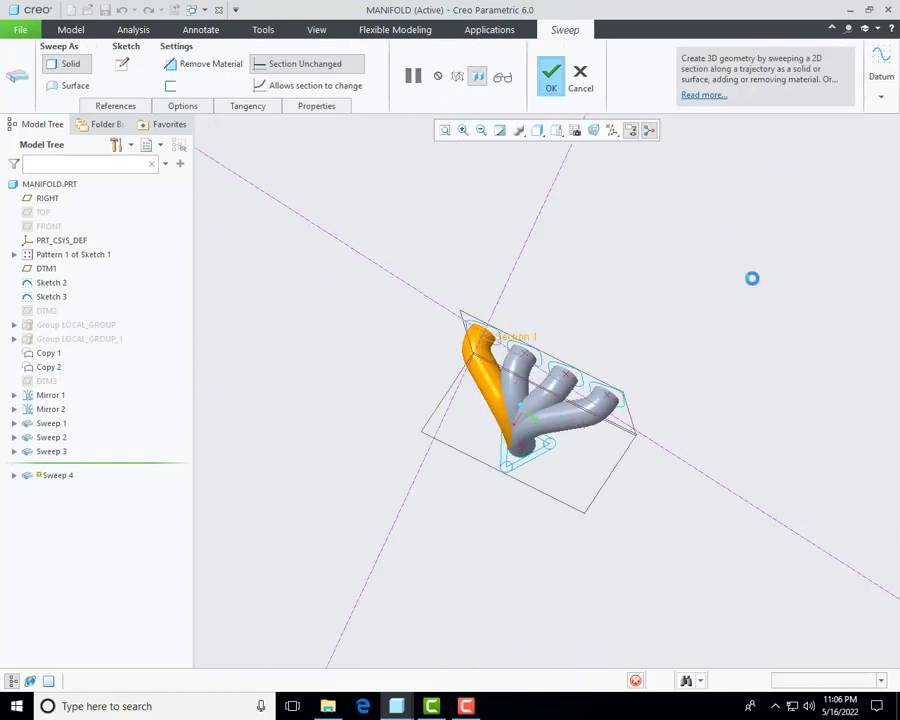
Step: Start a Shell feature on the four joined pipes and set its wall thickness to 2
middle_drag(602, 366, 410, 438)
scroll(410, 438, up, 5)
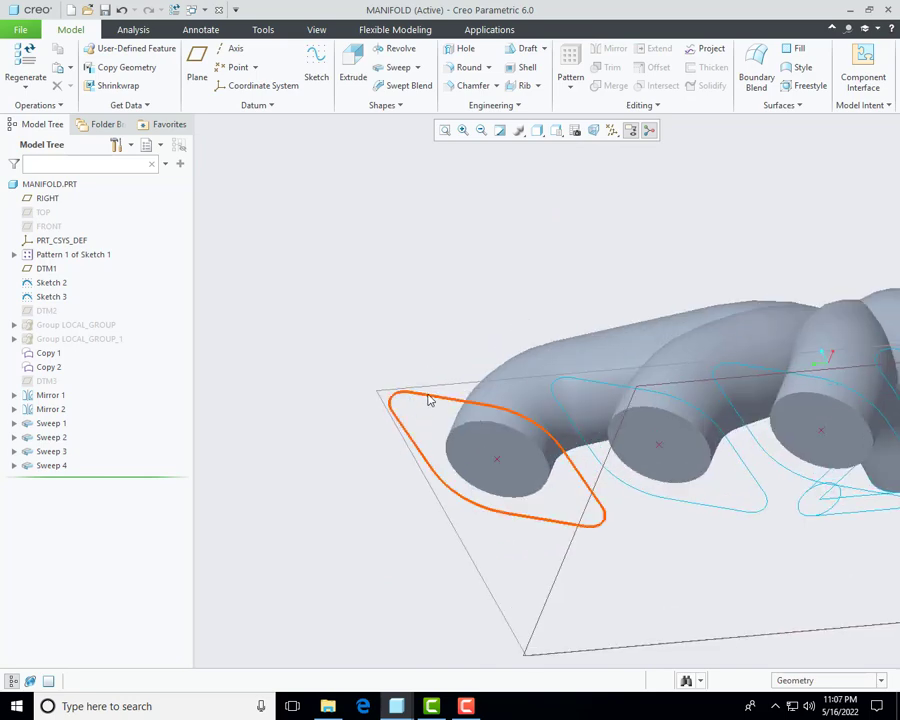
middle_drag(486, 428, 432, 361)
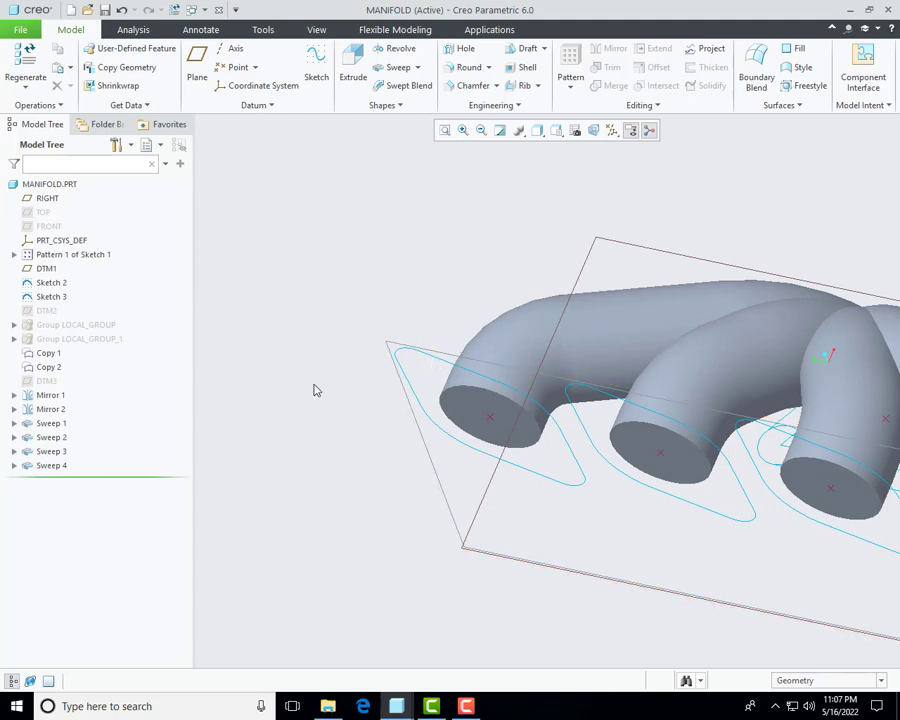
scroll(313, 388, down, 3)
middle_drag(396, 430, 301, 424)
scroll(301, 424, up, 5)
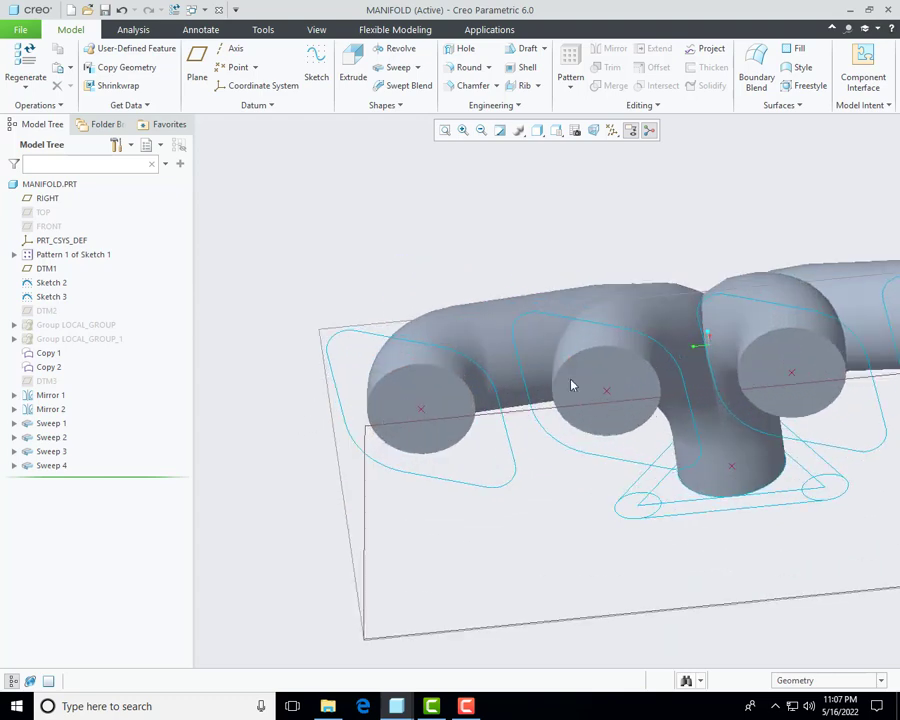
middle_drag(573, 382, 519, 376)
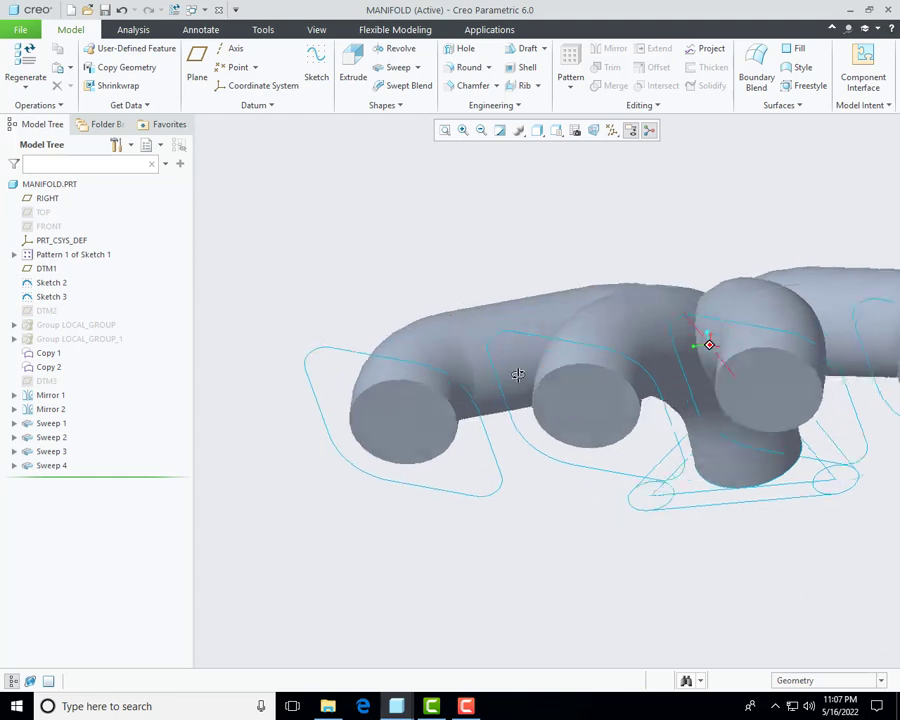
click(523, 69)
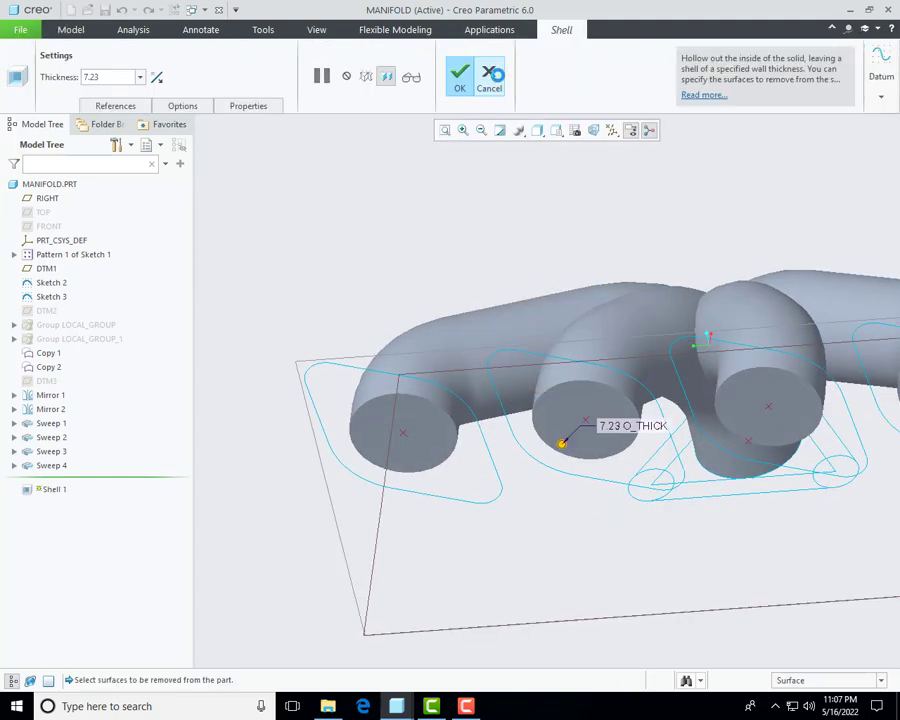
middle_drag(320, 390, 344, 384)
key(ctrl+d)
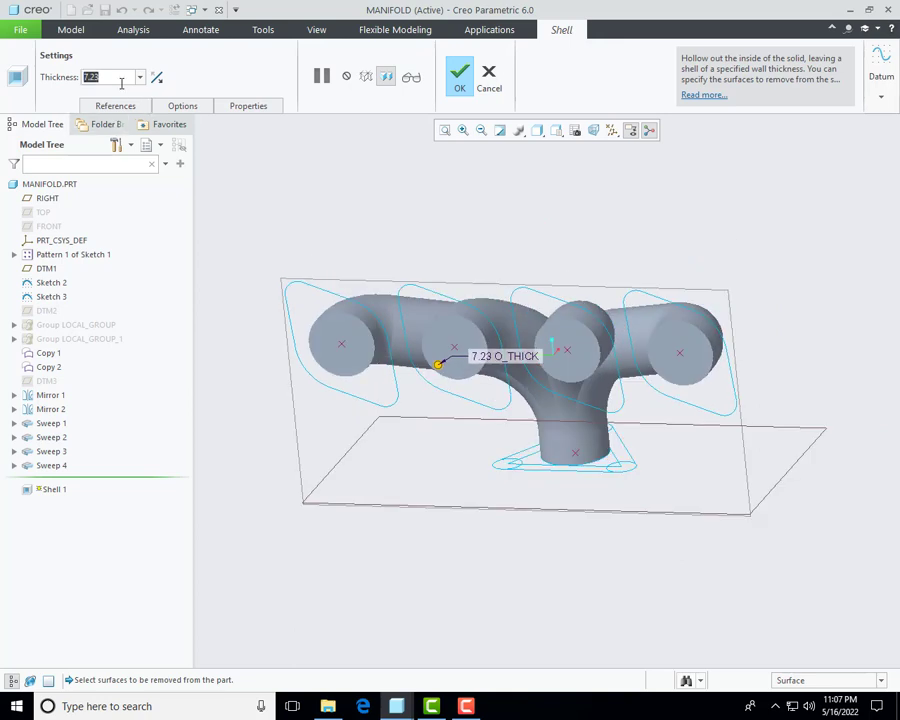
text(1)
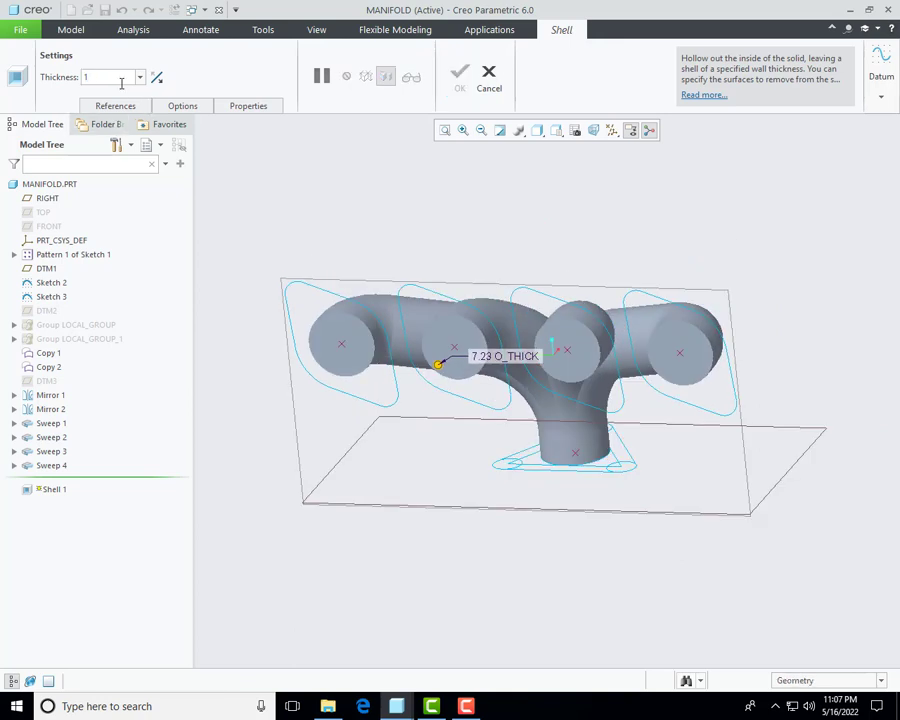
text(2)
key(Return)
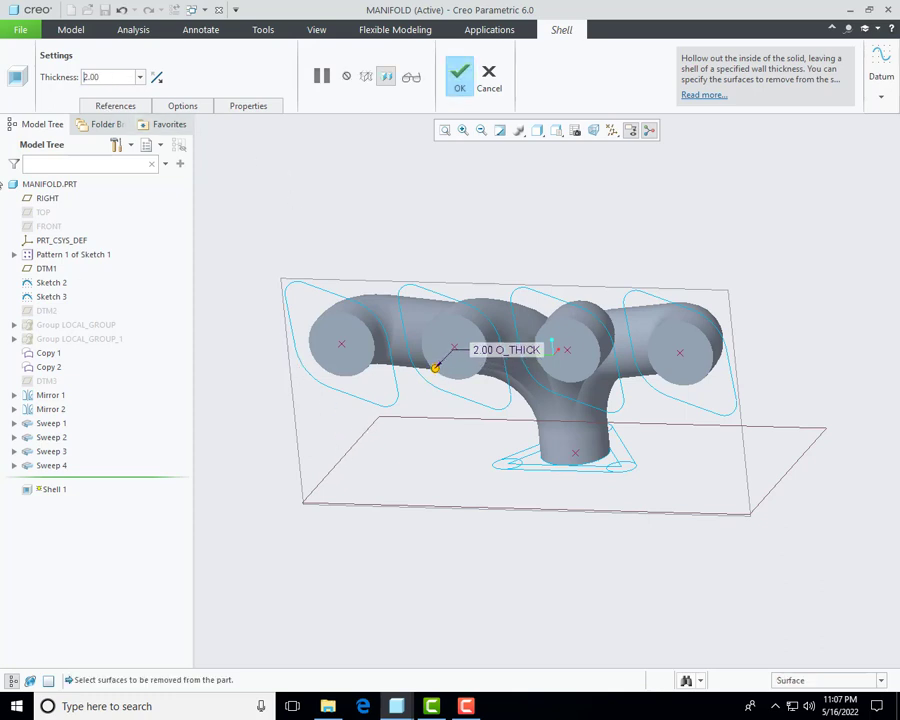
Step: Select the flat end faces of all four inlet pipes as surfaces removed by the shell
click(135, 105)
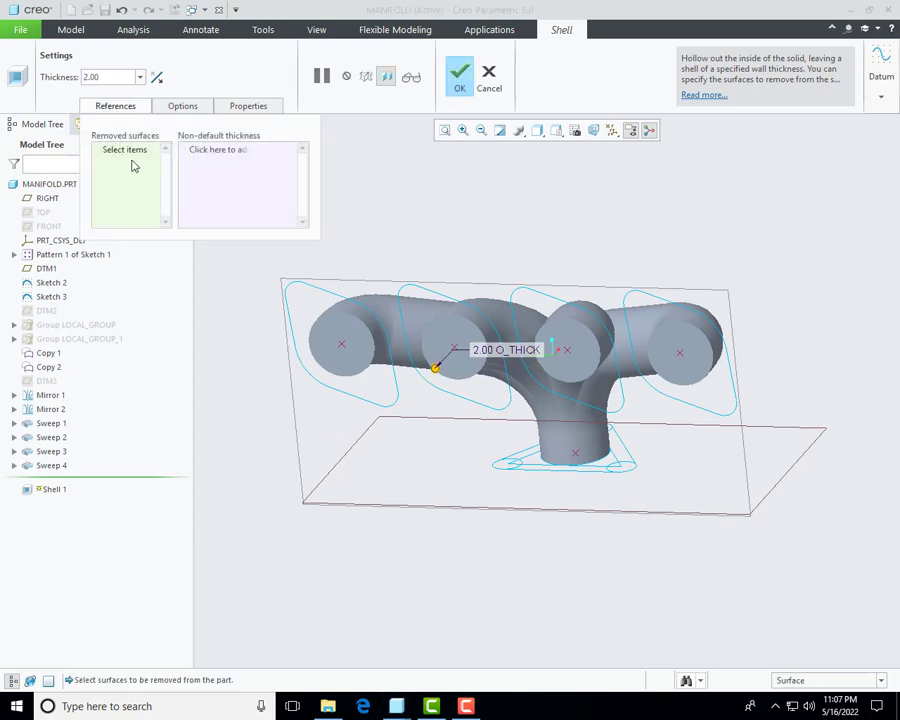
middle_drag(364, 420, 287, 323)
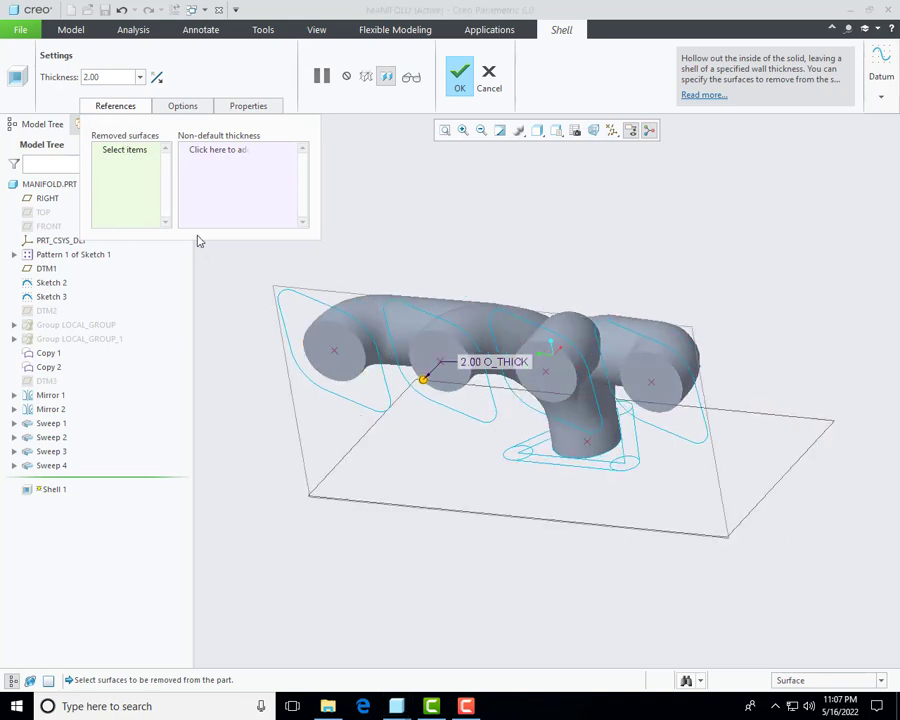
click(354, 372)
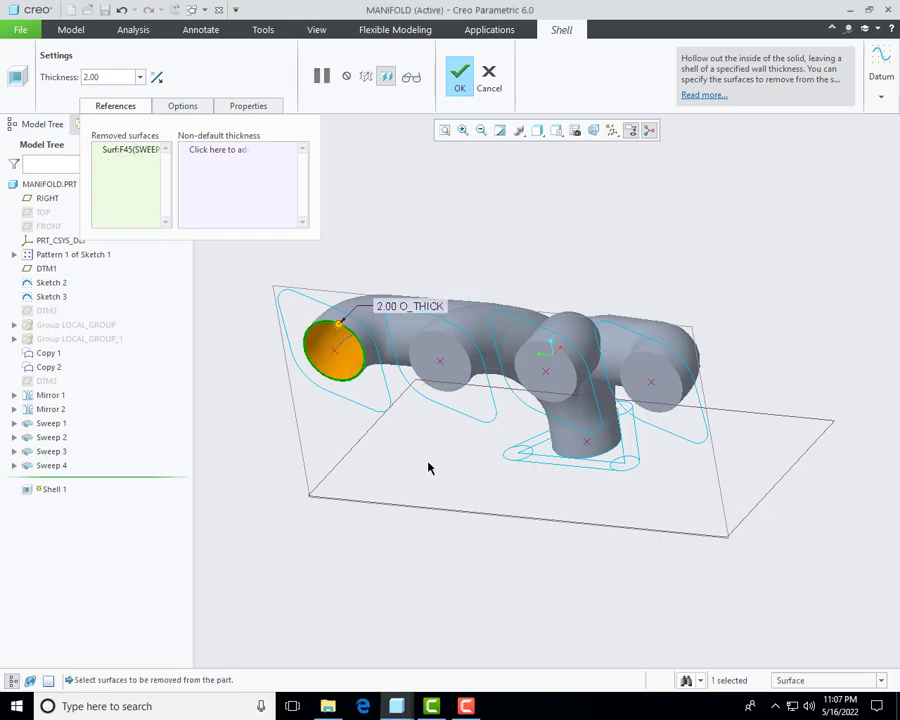
scroll(411, 428, down, 2)
mouse_move(420, 432)
middle_down()
mouse_move(440, 335)
mouse_move(436, 394)
mouse_move(466, 410)
mouse_move(436, 413)
mouse_move(434, 442)
mouse_move(458, 426)
mouse_move(431, 428)
middle_up()
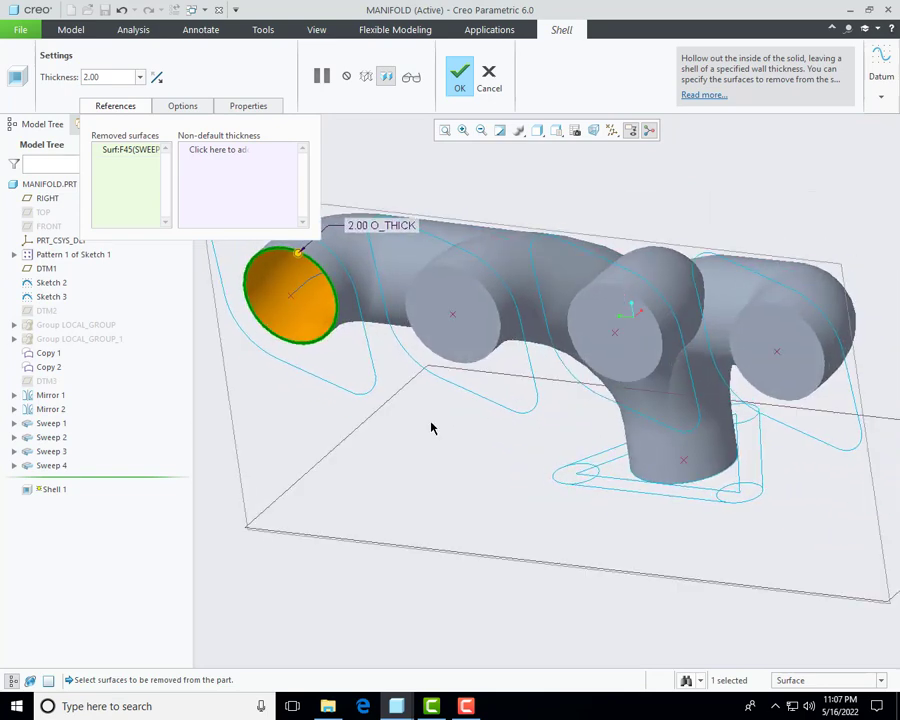
ctrl+click(456, 348)
ctrl+click(624, 342)
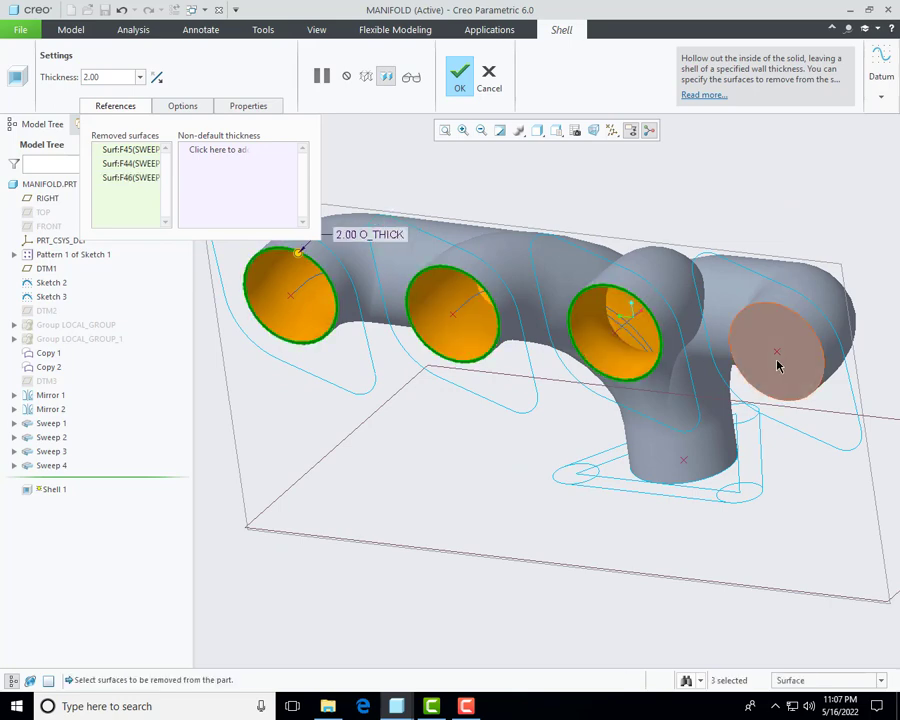
ctrl+click(778, 366)
Step: Add the circular end face of the common outlet to the removed surfaces and complete the shell
middle_drag(593, 496, 663, 390)
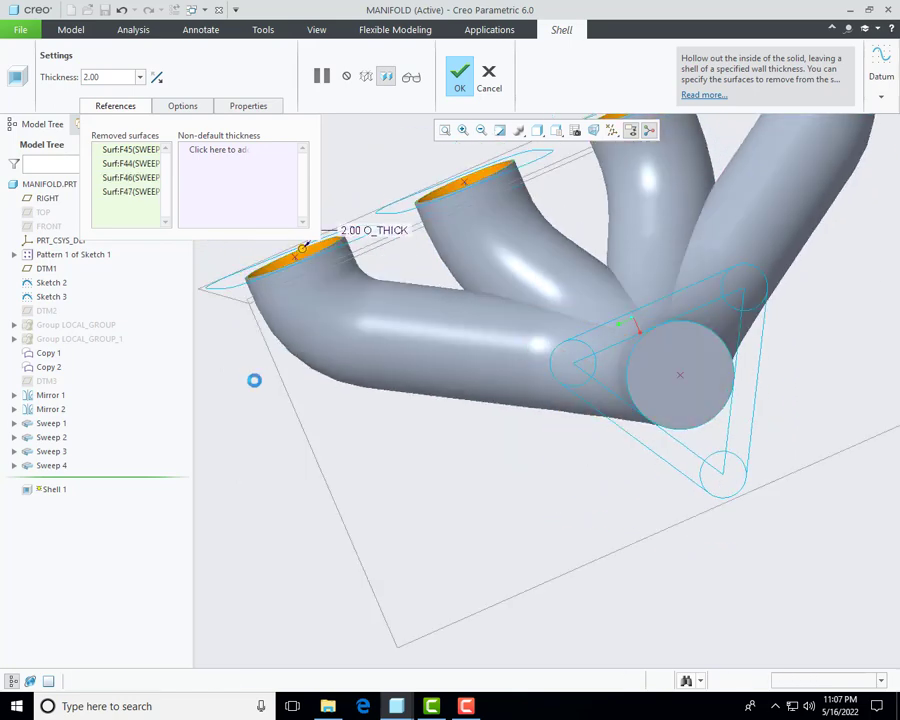
ctrl+click(589, 388)
middle_drag(498, 412, 532, 506)
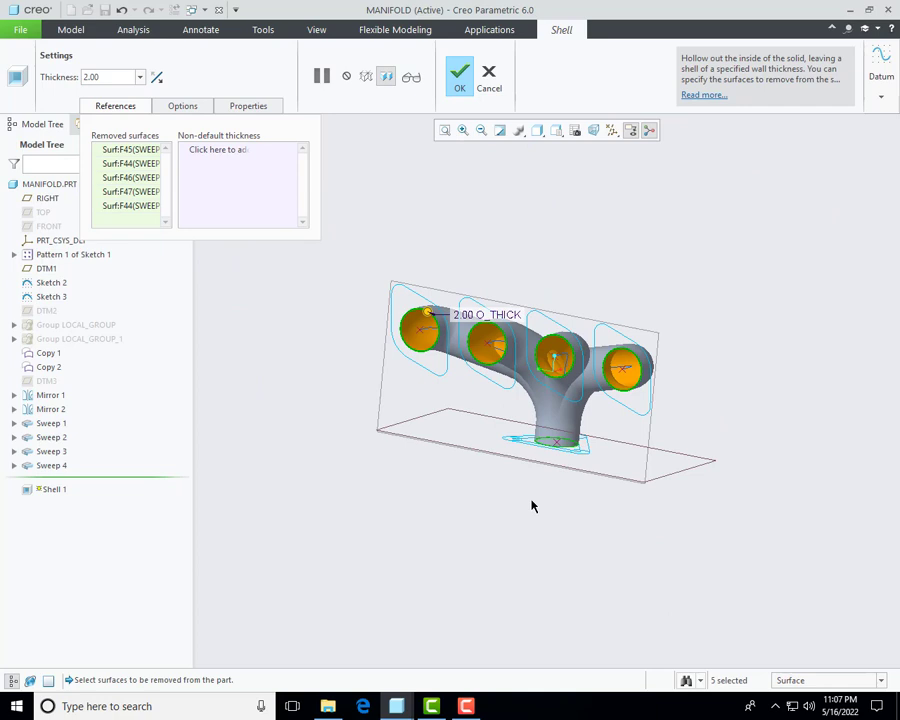
click(452, 90)
Step: Start a solid extrude with its sketch on the RIGHT plane, flip the sketch view direction, and view the sketch plane square-on
middle_drag(368, 362, 350, 370)
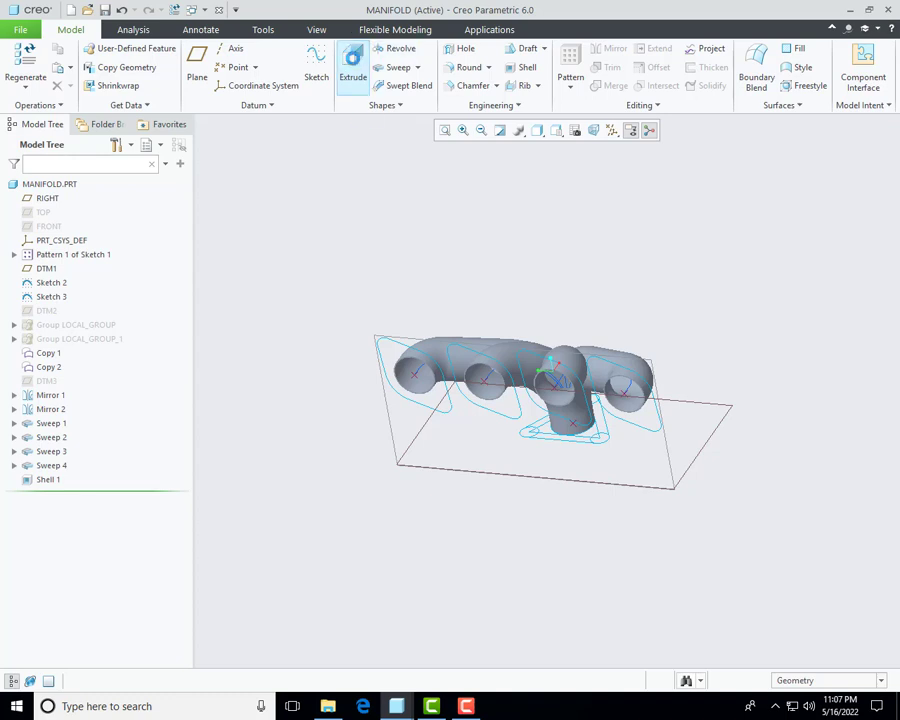
click(352, 62)
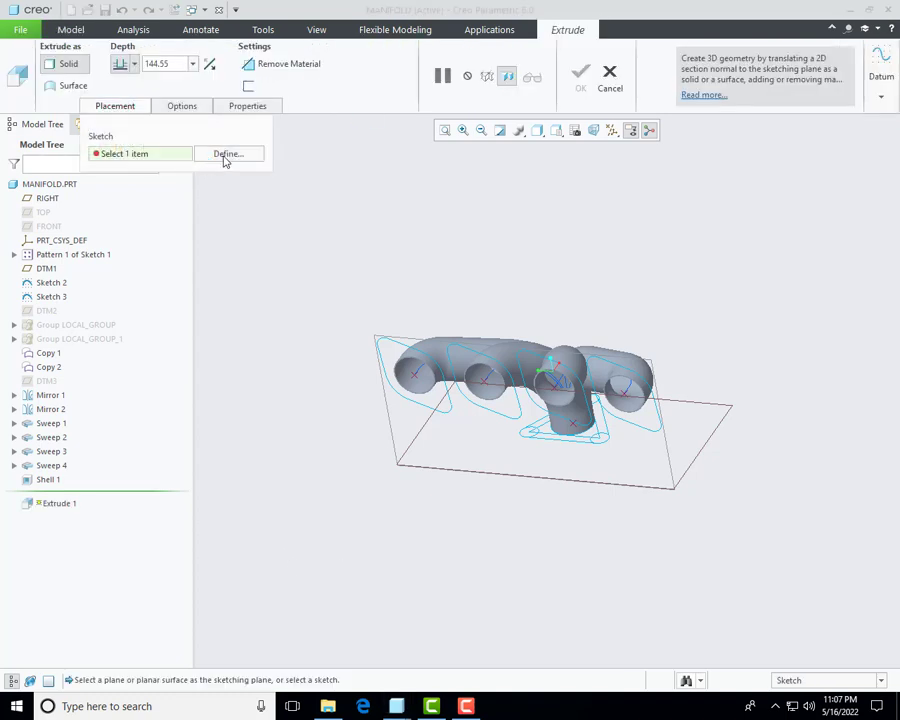
click(226, 156)
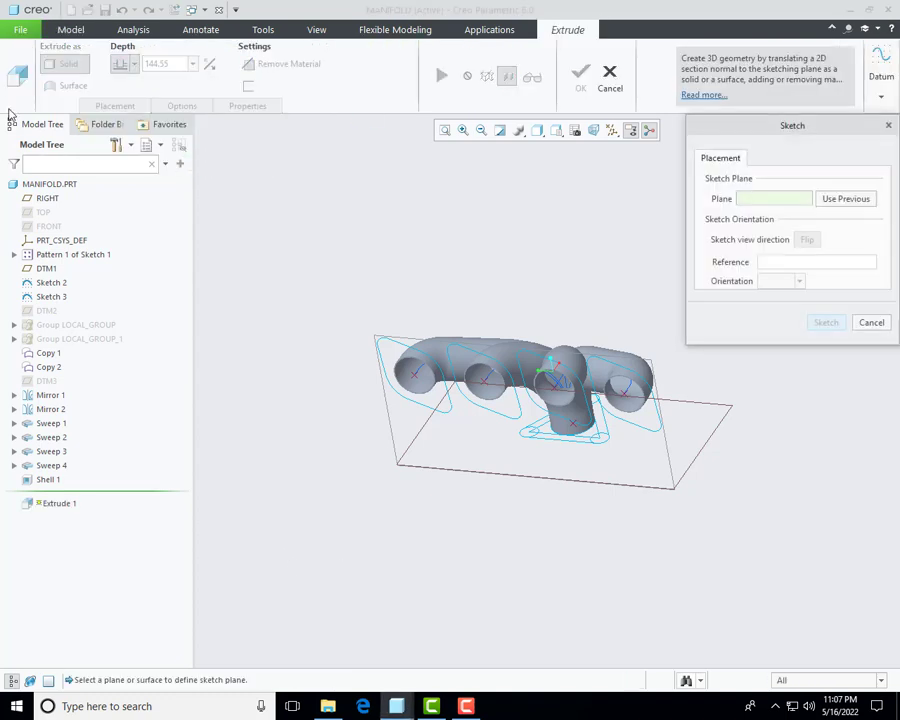
click(394, 337)
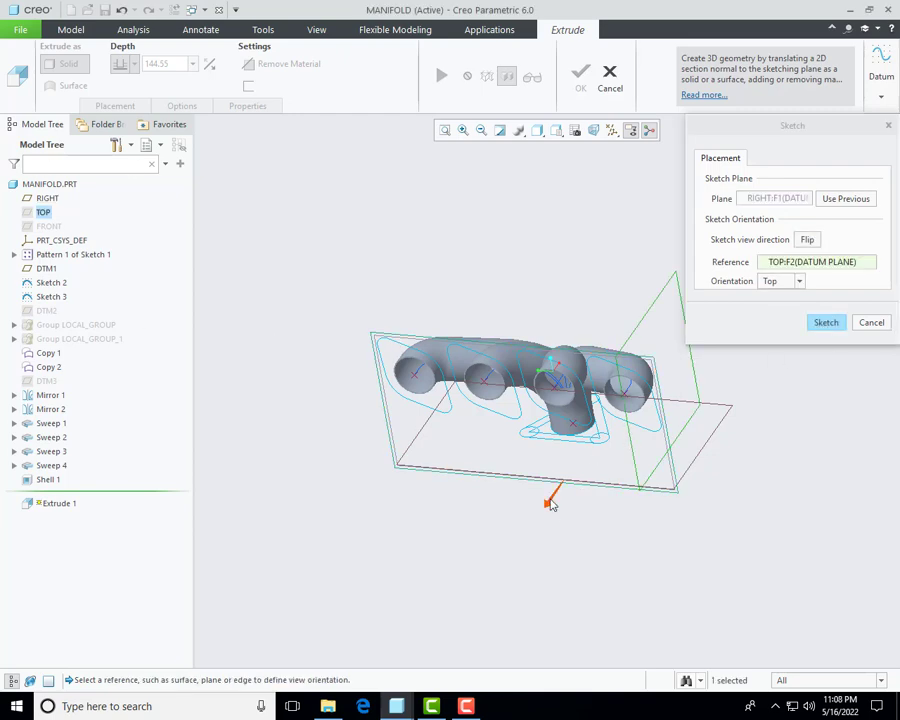
click(551, 505)
click(826, 323)
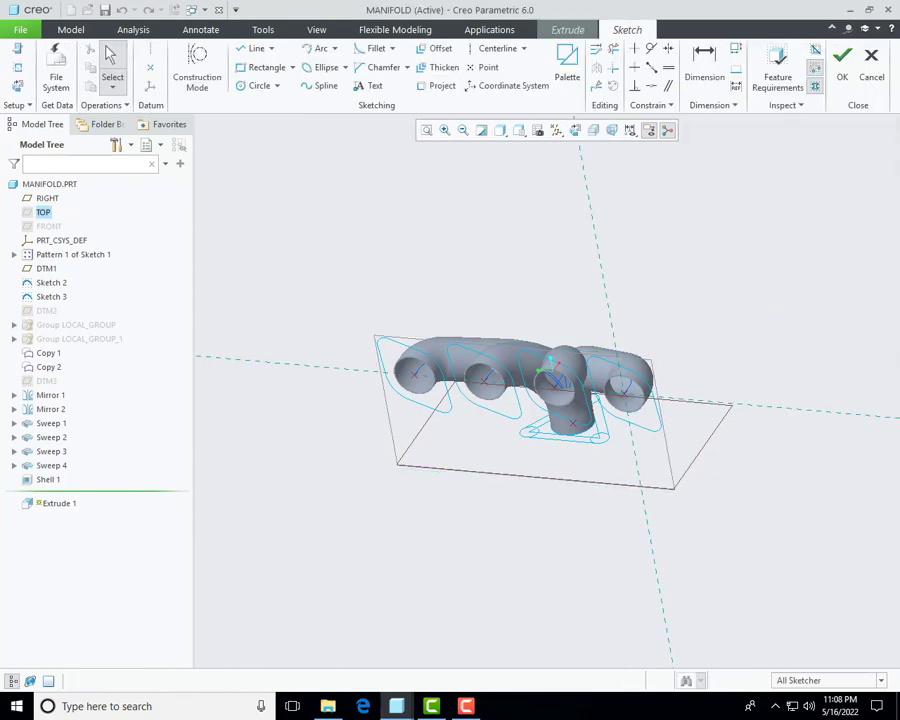
click(16, 88)
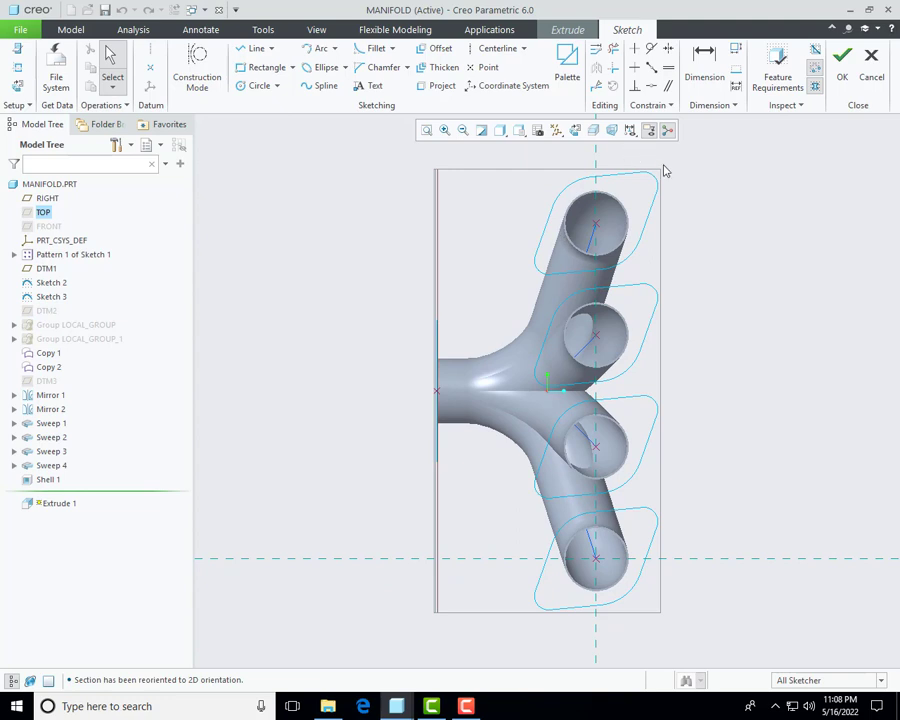
Step: Project the complete outline around the topmost inlet pipe into the sketch as a closed chain
click(438, 86)
click(836, 185)
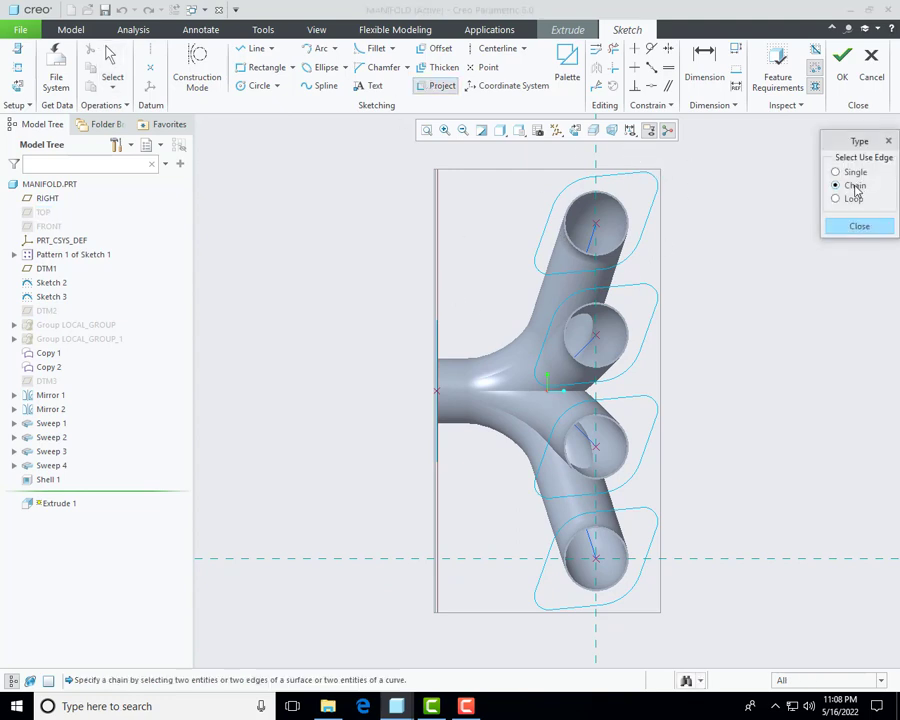
scroll(633, 225, up, 2)
scroll(613, 211, down, 4)
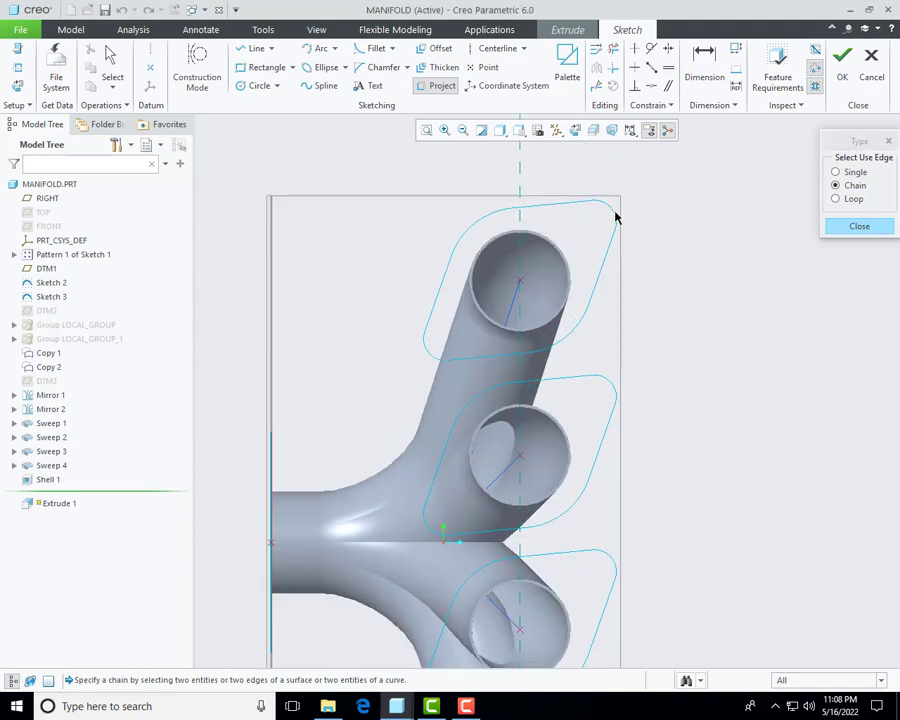
click(617, 249)
click(612, 252)
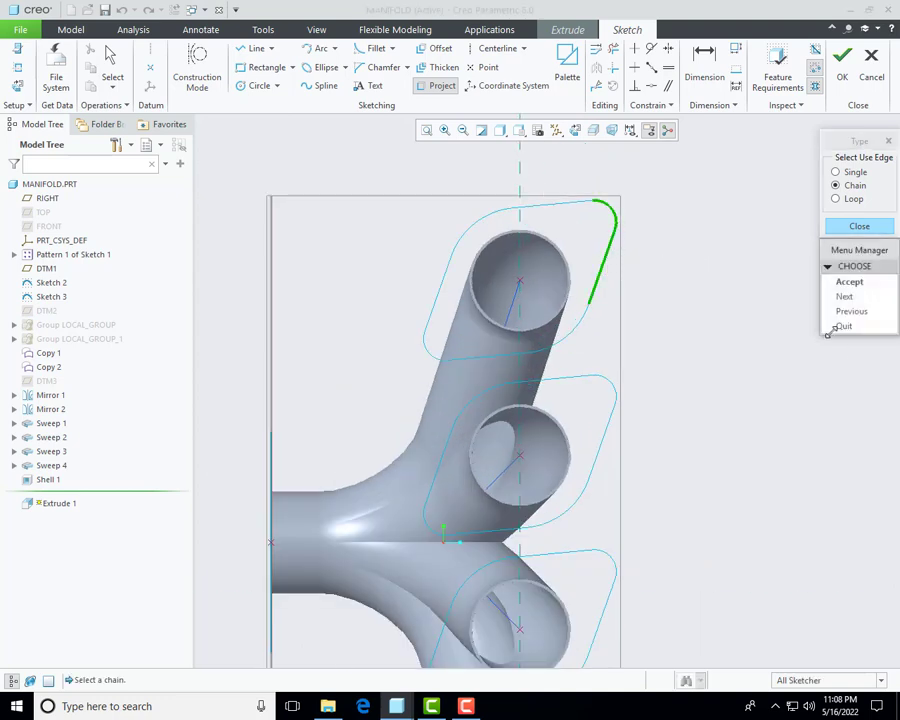
click(466, 706)
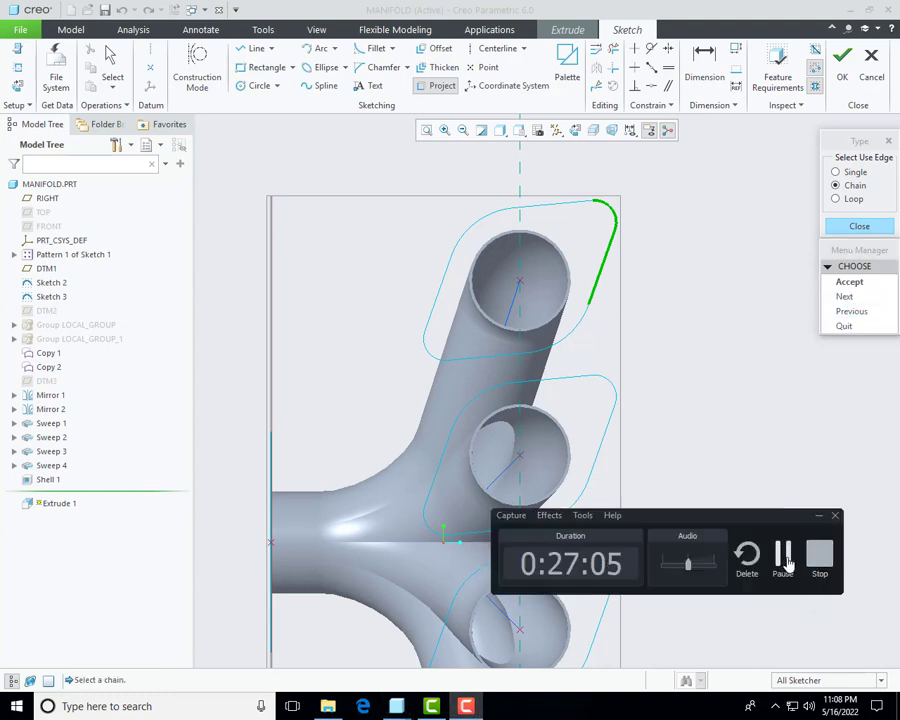
click(846, 297)
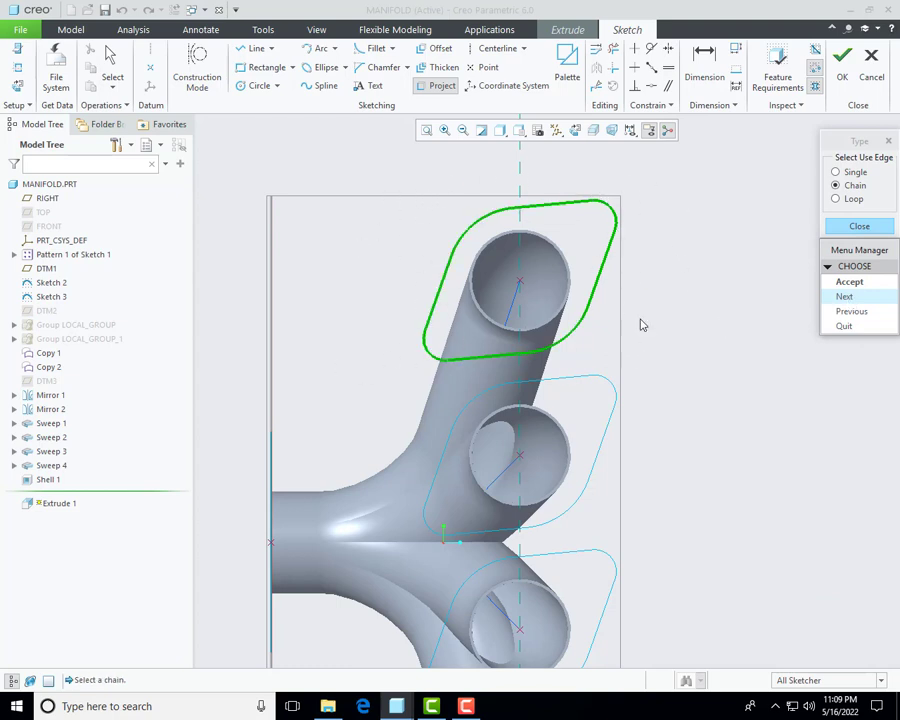
click(848, 284)
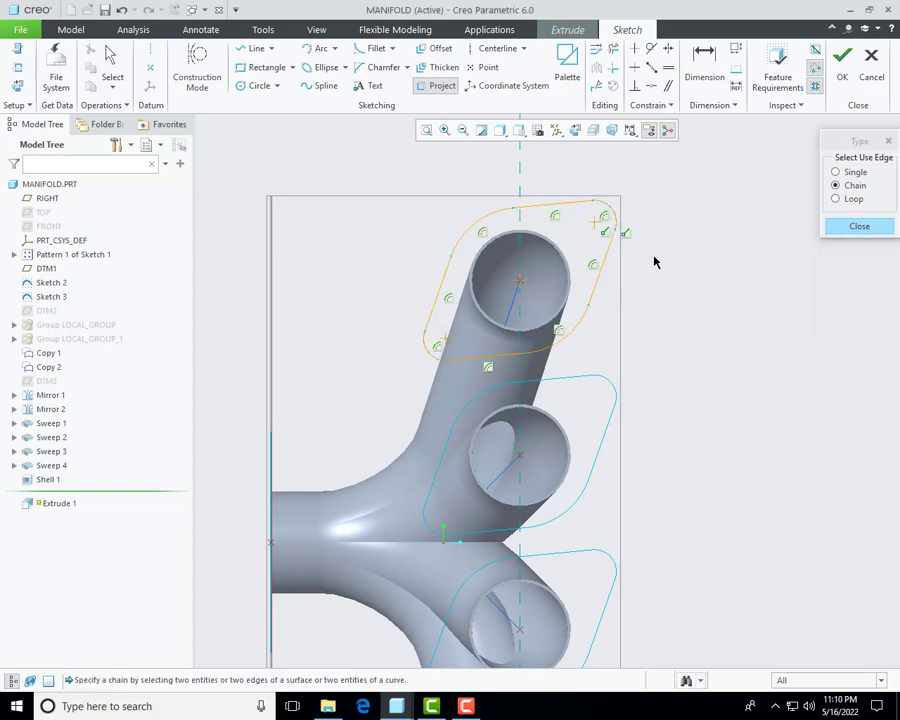
Step: Project the complete outline around the second inlet pipe from the top as a closed chain
scroll(655, 270, down, 3)
scroll(532, 258, up, 3)
scroll(632, 297, down, 2)
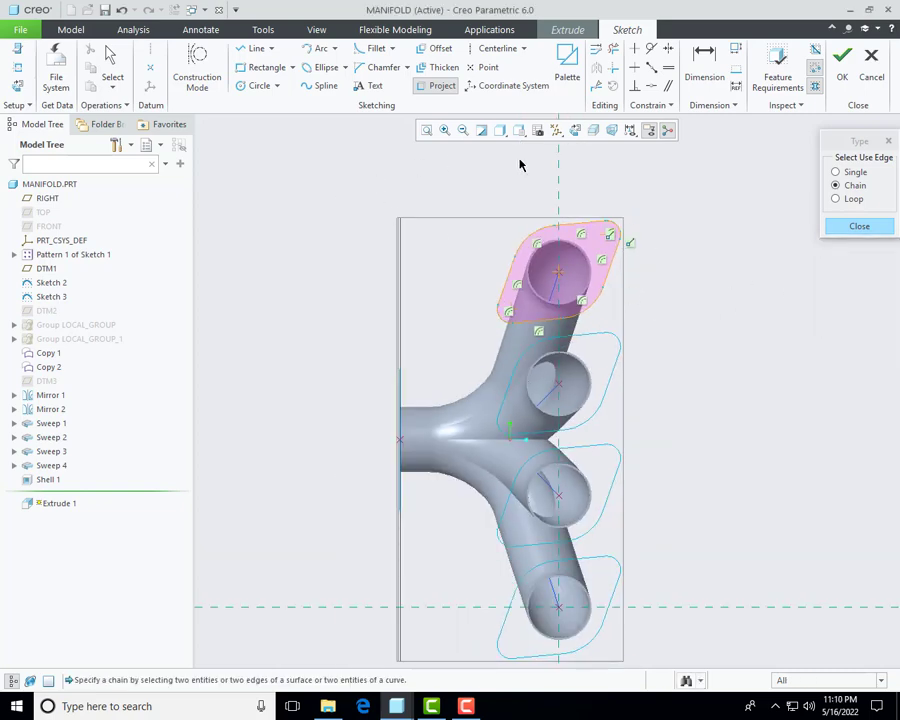
click(618, 344)
click(617, 369)
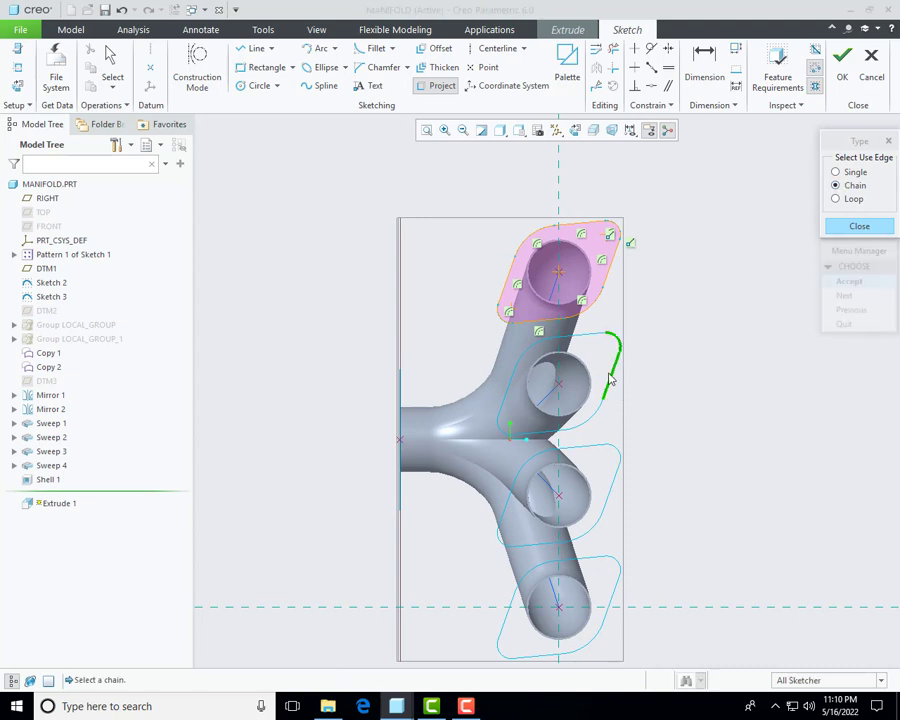
click(849, 298)
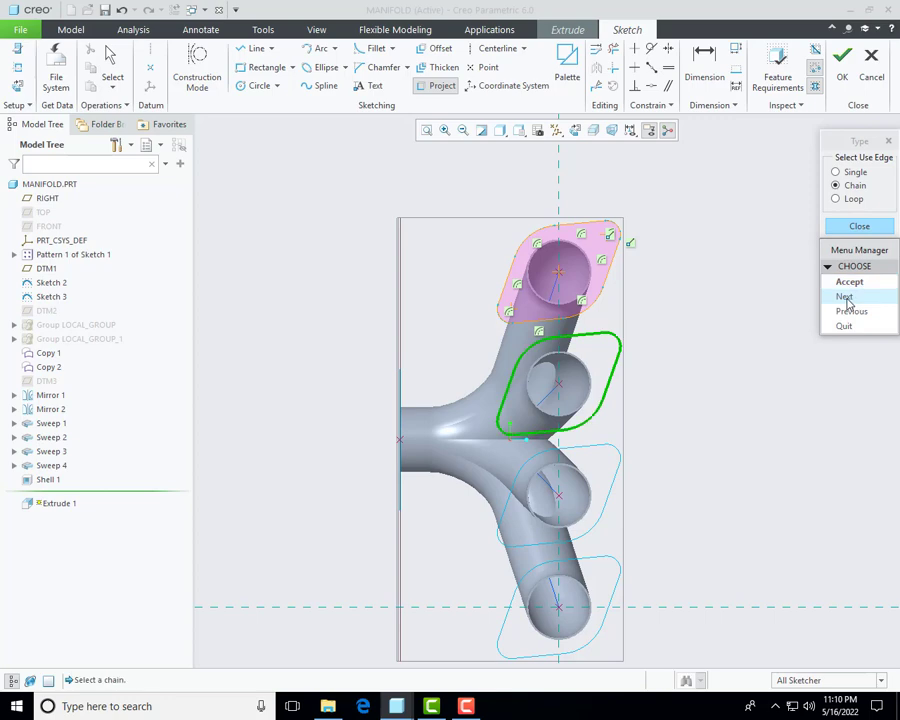
click(851, 283)
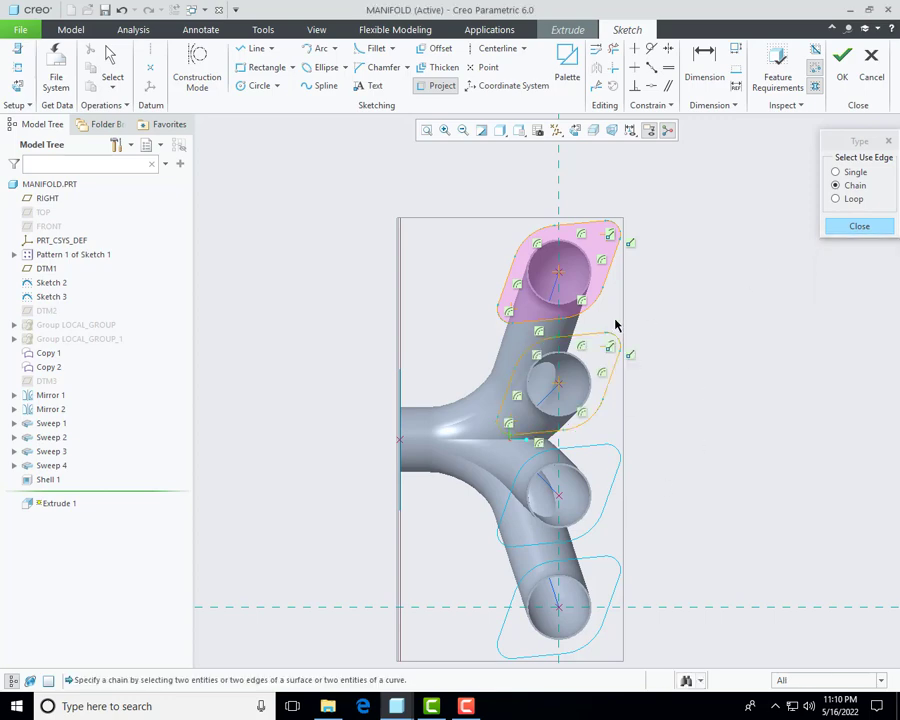
Step: Project the closed outline chains around the two lowest inlet pipes and finish the edge projection
scroll(600, 355, down, 4)
scroll(605, 330, up, 4)
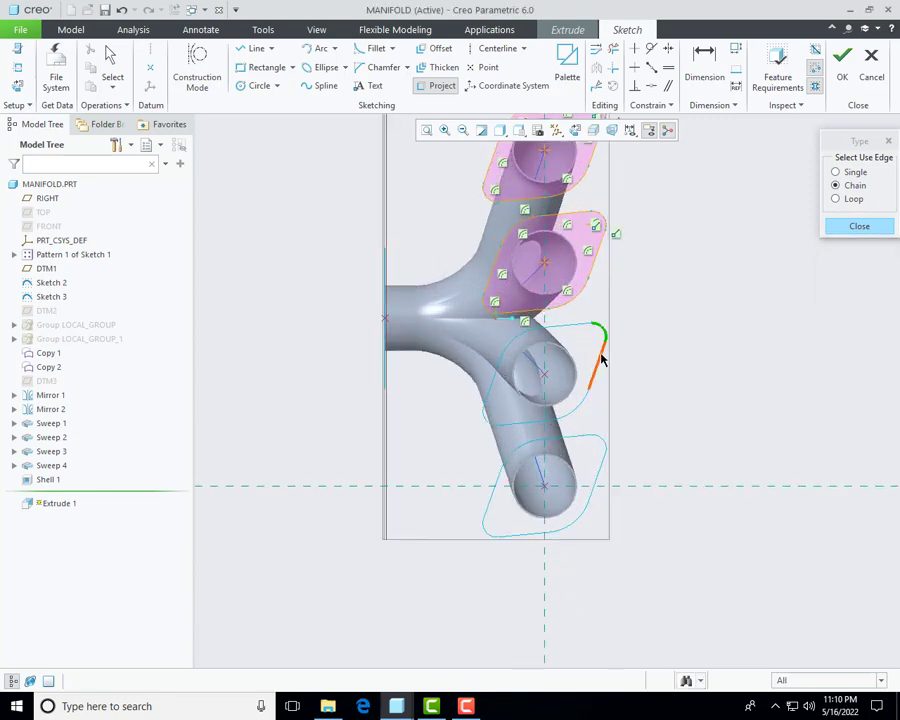
click(602, 358)
click(862, 295)
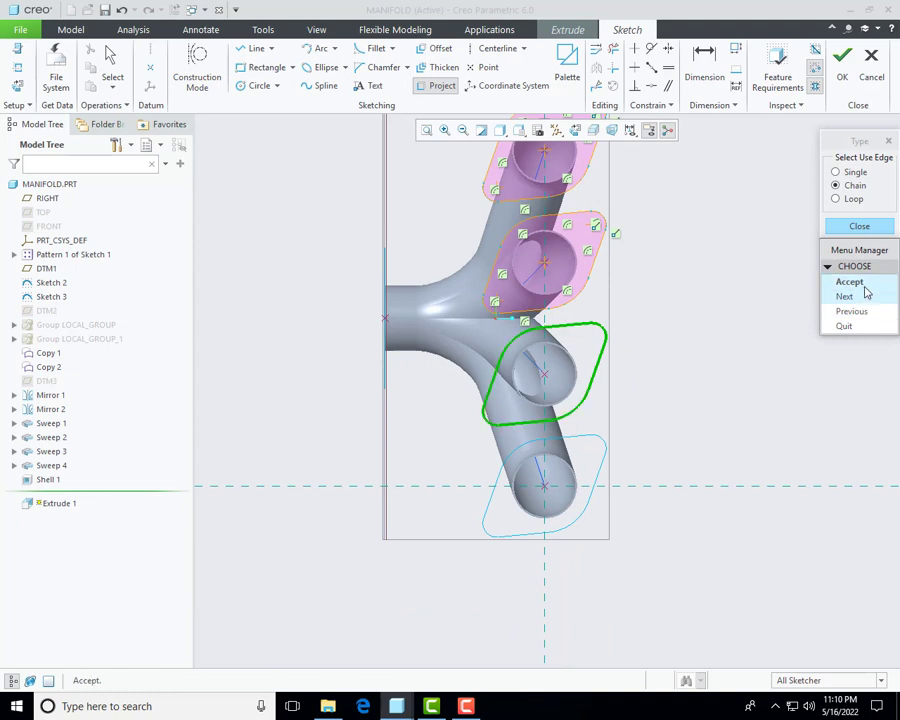
click(864, 285)
click(605, 447)
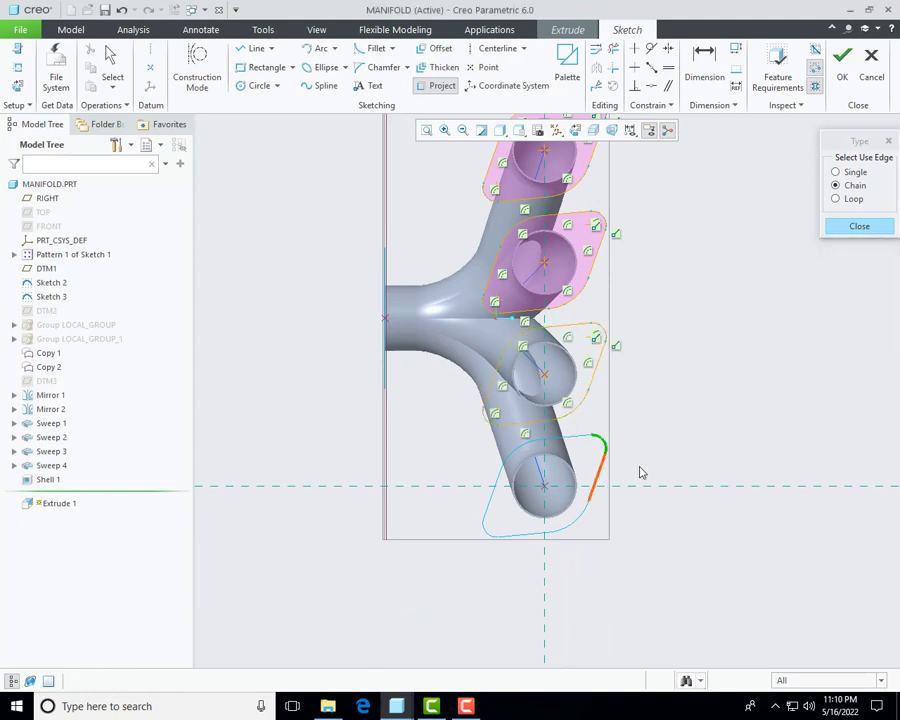
click(852, 296)
click(849, 282)
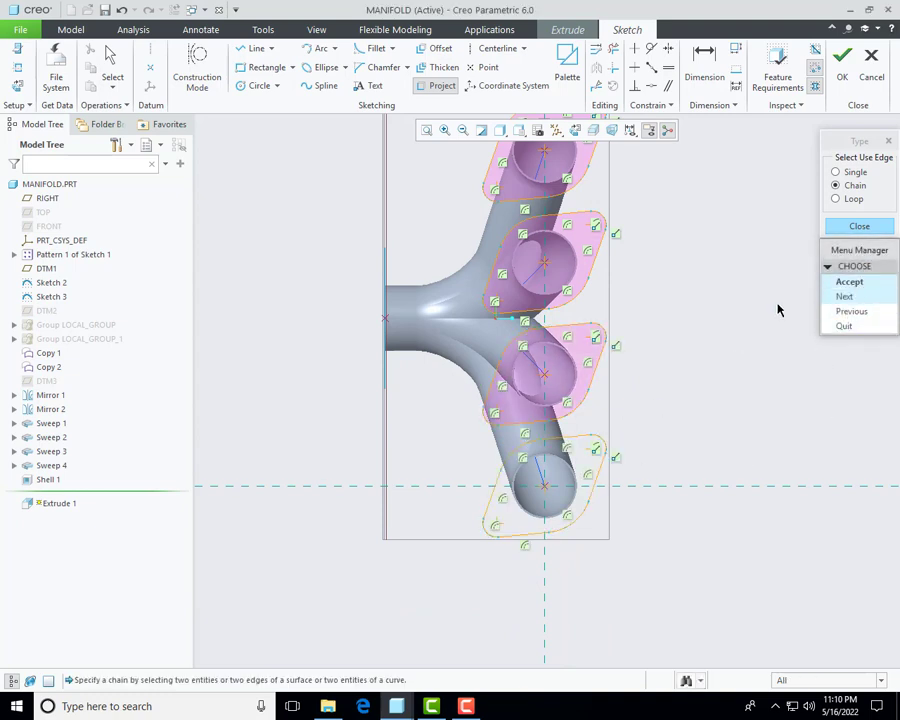
click(859, 226)
Step: Sketch a bolt-hole circle centred on the upper-right corner arc of the topmost outline and set its diameter to 16
click(256, 88)
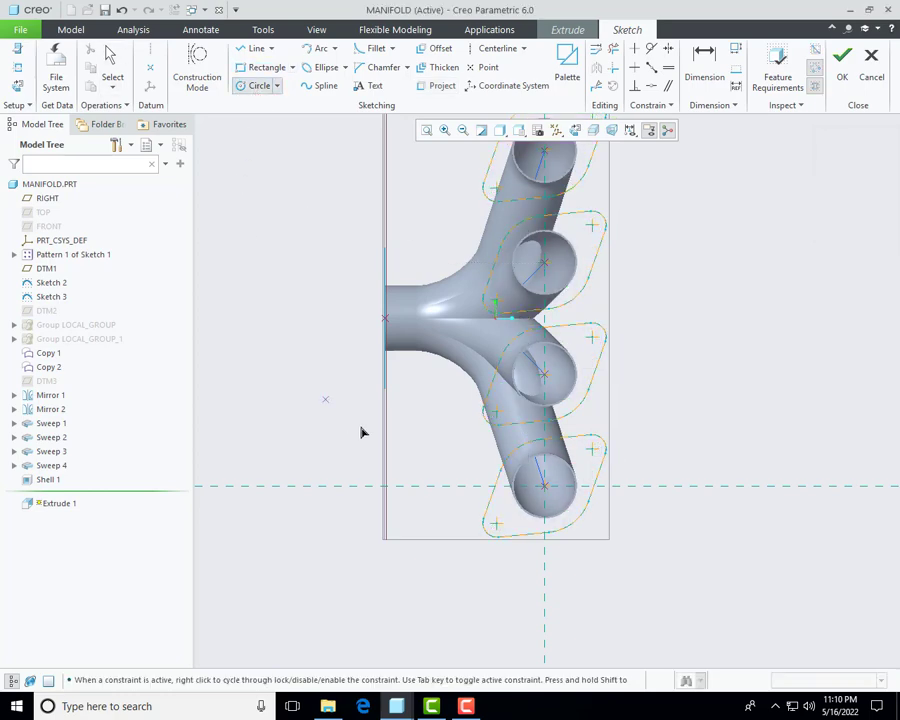
scroll(362, 430, down, 3)
scroll(518, 257, up, 6)
click(555, 247)
click(560, 267)
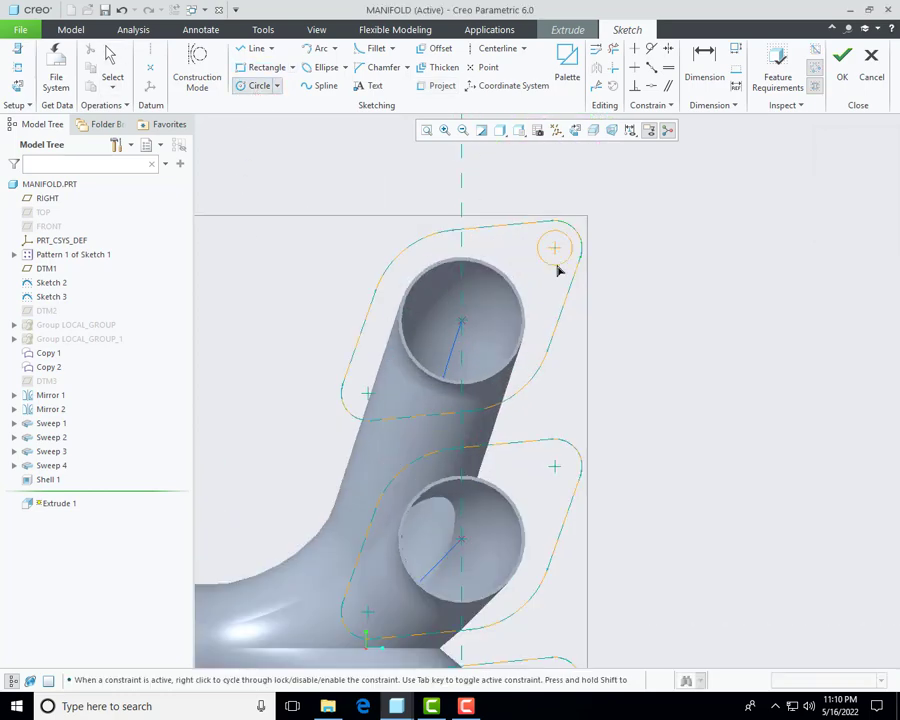
middle_click(536, 222)
double_click(500, 216)
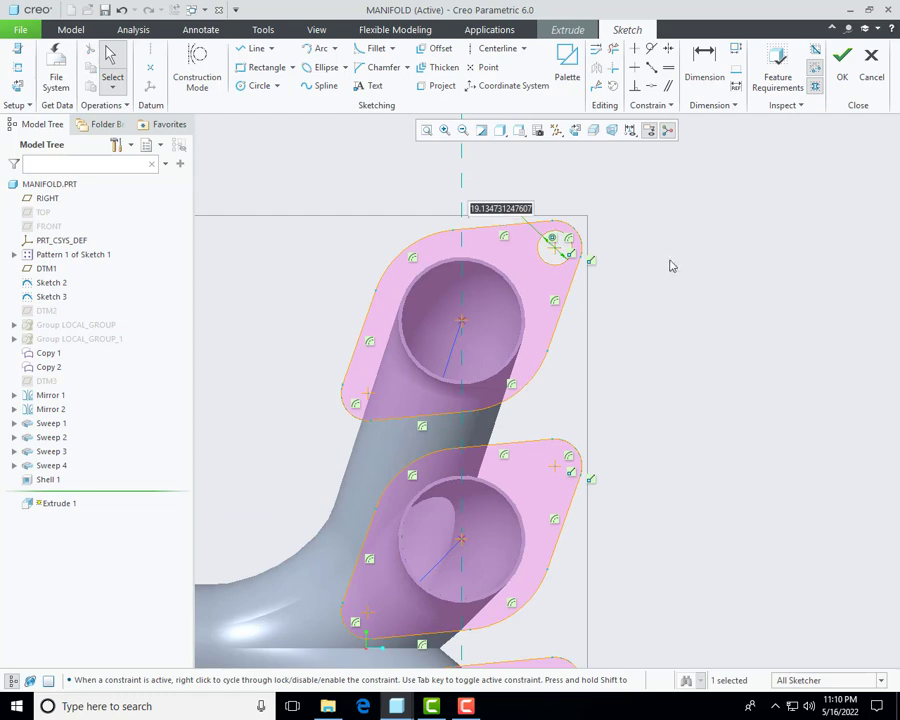
text(16)
key(Return)
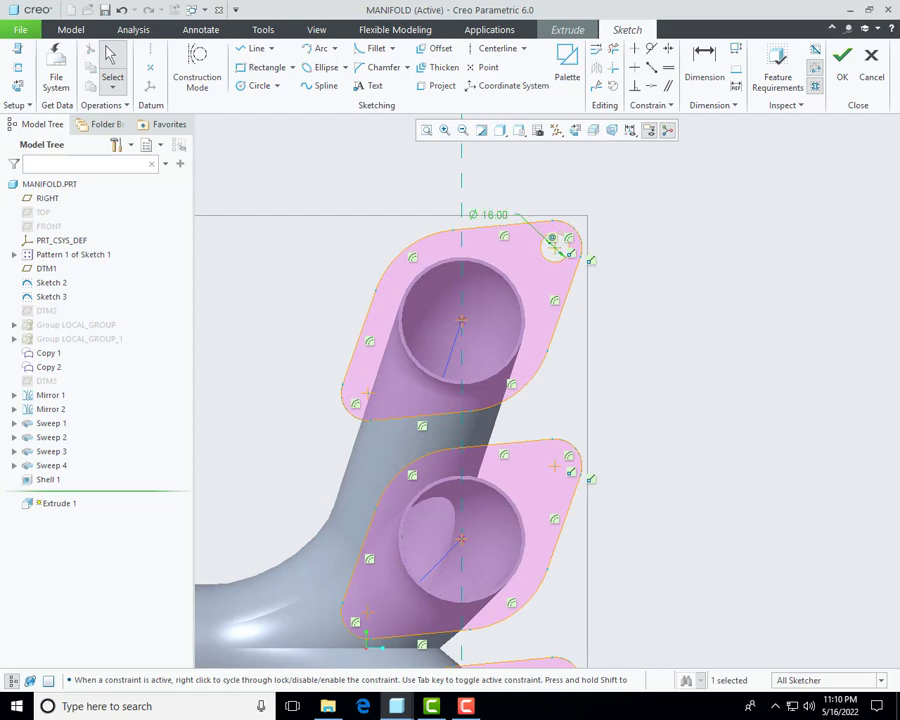
Step: Sketch an equal-size bolt-hole circle centred on the lower-left corner arc of the topmost outline
click(256, 85)
scroll(492, 345, down, 3)
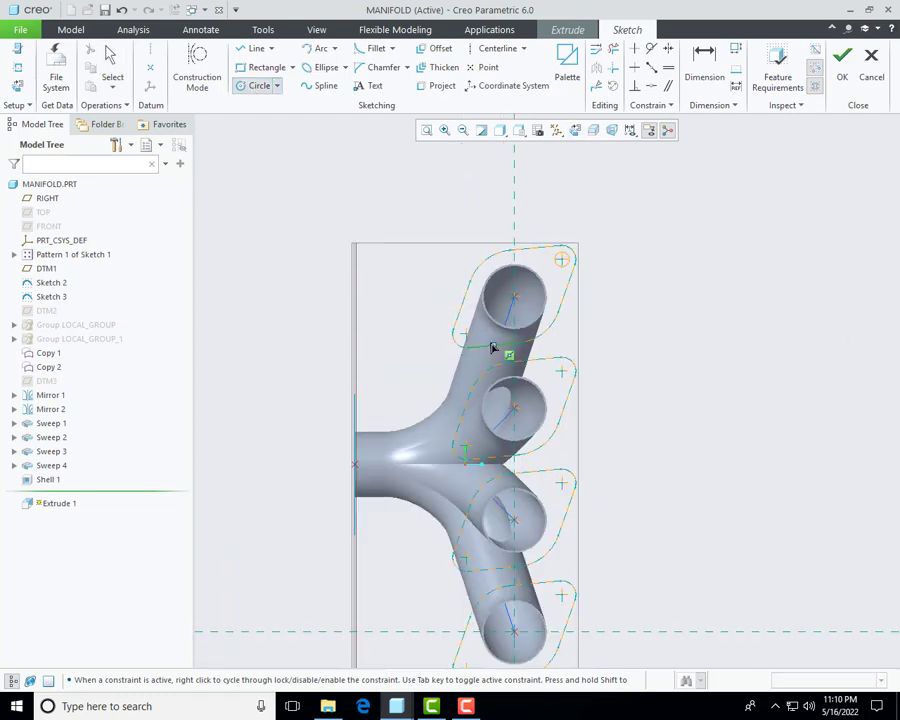
scroll(437, 330, up, 5)
click(430, 325)
click(448, 337)
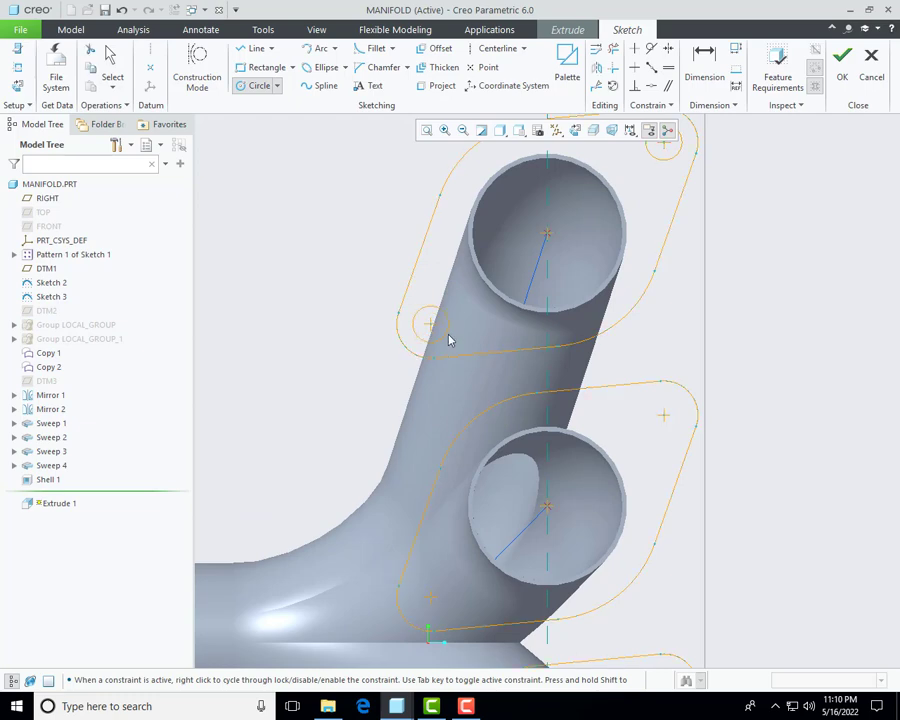
Step: Add equal bolt-hole circles at the upper-right and lower-left corner arc centres of the second outline
scroll(466, 289, down, 3)
scroll(528, 305, up, 5)
click(534, 287)
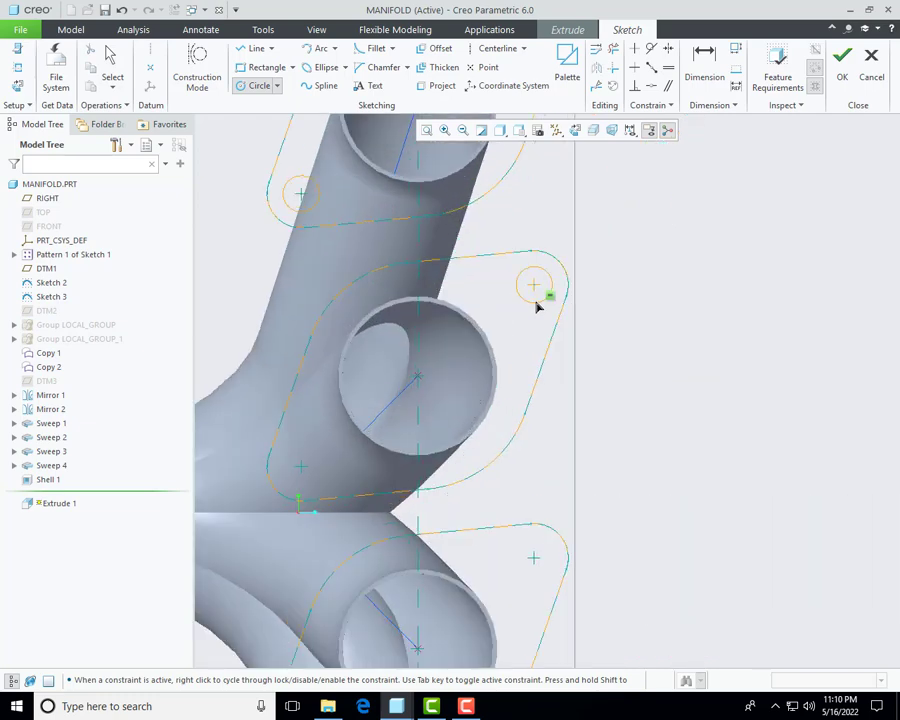
click(566, 301)
click(300, 467)
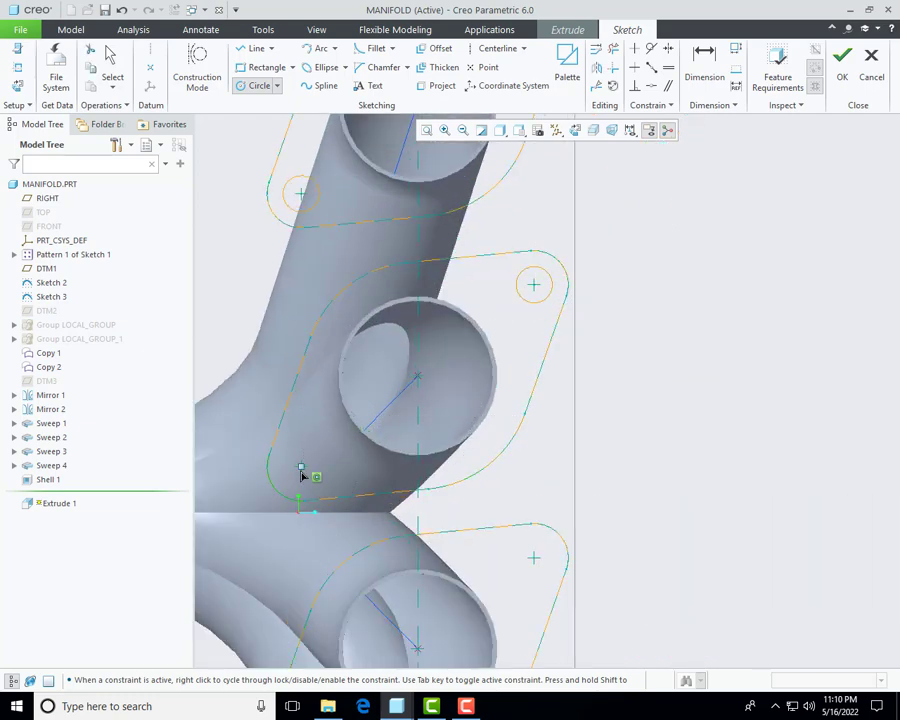
click(315, 480)
Step: Add equal bolt-hole circles at the upper-right and lower-left corner arc centres of the third outline
scroll(418, 267, down, 3)
scroll(466, 342, up, 4)
click(478, 334)
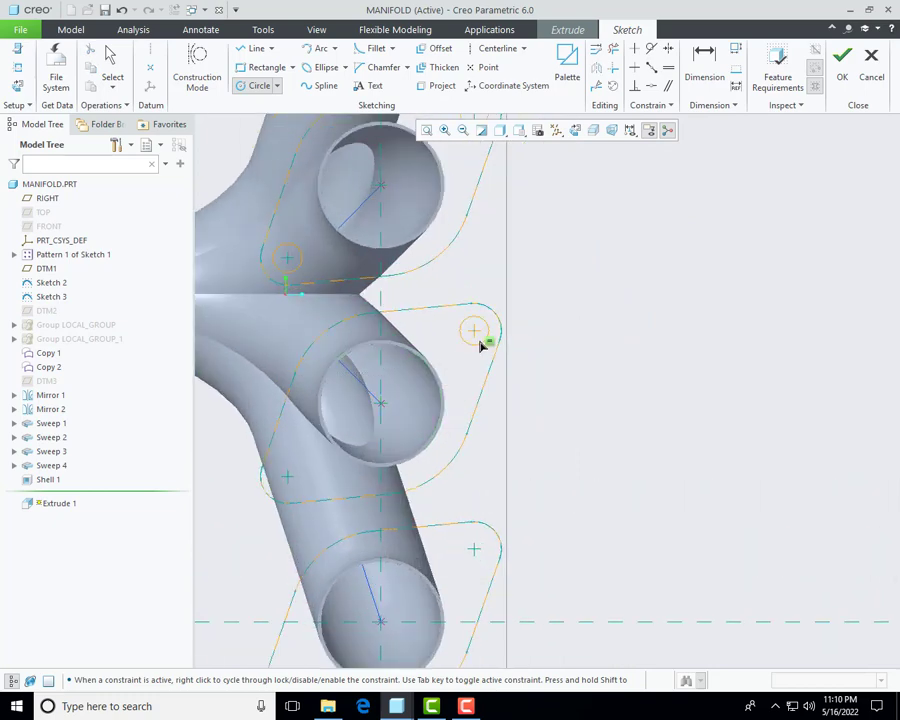
click(481, 344)
click(287, 478)
click(301, 486)
Step: Add equal bolt-hole circles at both corner arc centres of the lowest outline and finish the Circle tool
scroll(436, 454, down, 2)
scroll(452, 398, up, 2)
click(457, 389)
click(458, 402)
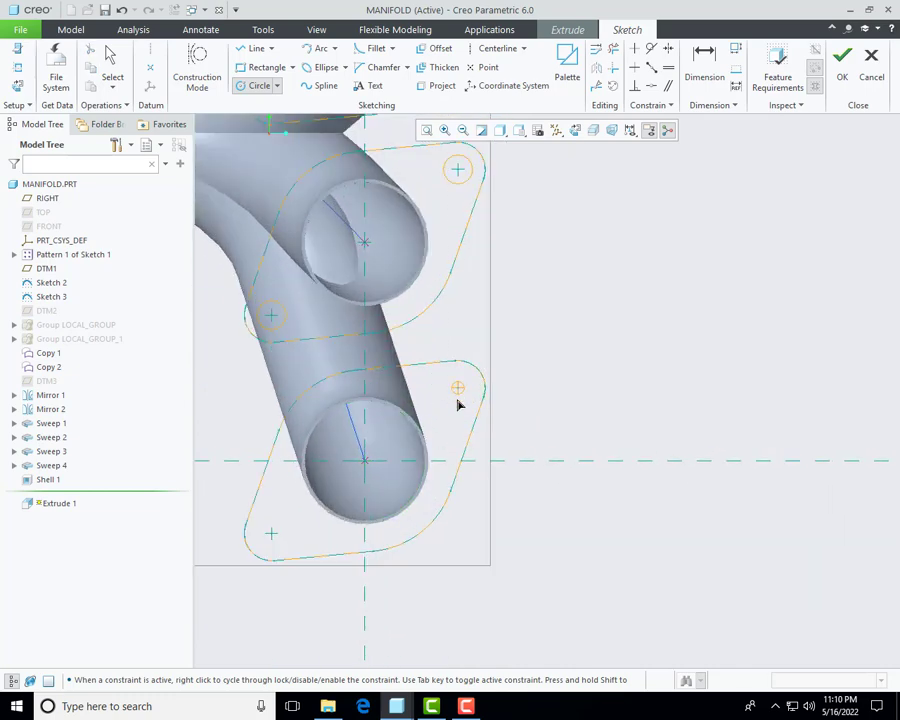
click(270, 537)
click(282, 544)
middle_click(498, 414)
scroll(512, 512, down, 2)
key(ctrl+a)
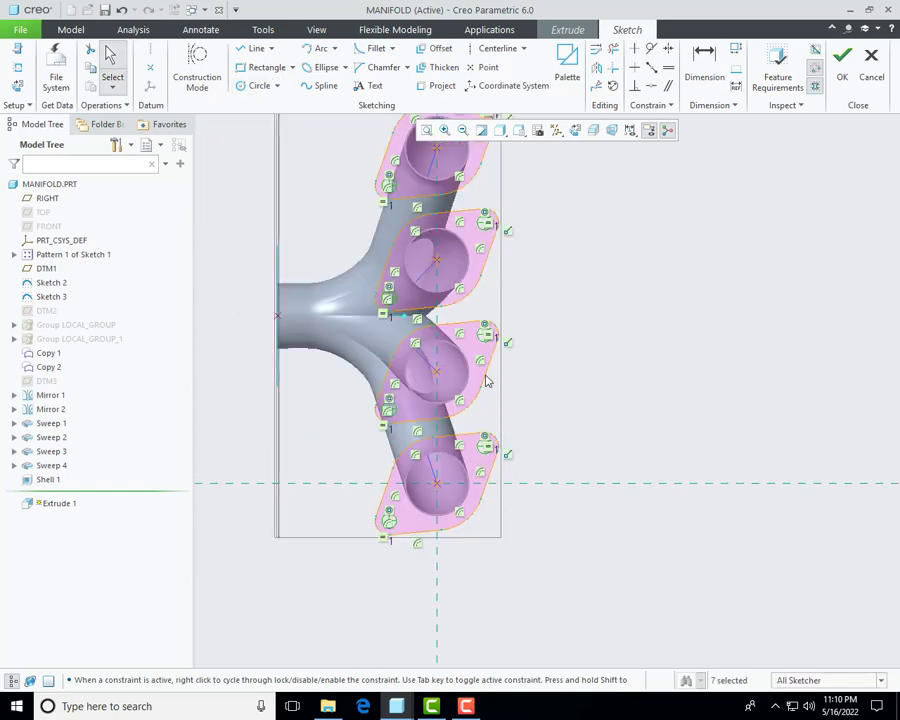
shift+middle_drag(451, 369, 440, 444)
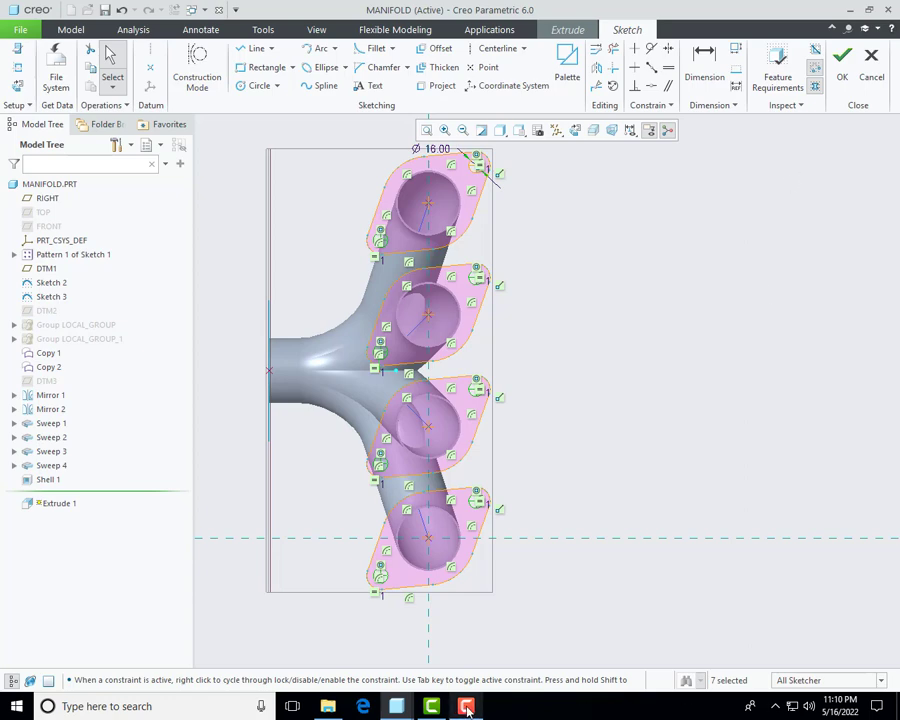
click(785, 553)
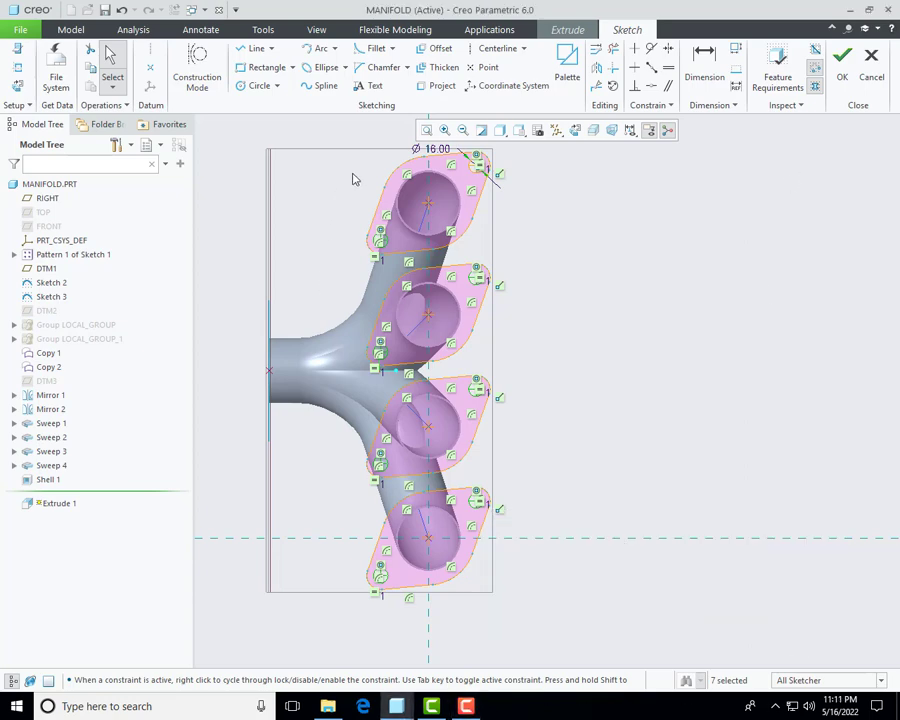
scroll(444, 360, down, 3)
scroll(490, 278, up, 3)
Step: Project the inner circular edge of the topmost inlet pipe into the flange sketch as single edges
click(442, 86)
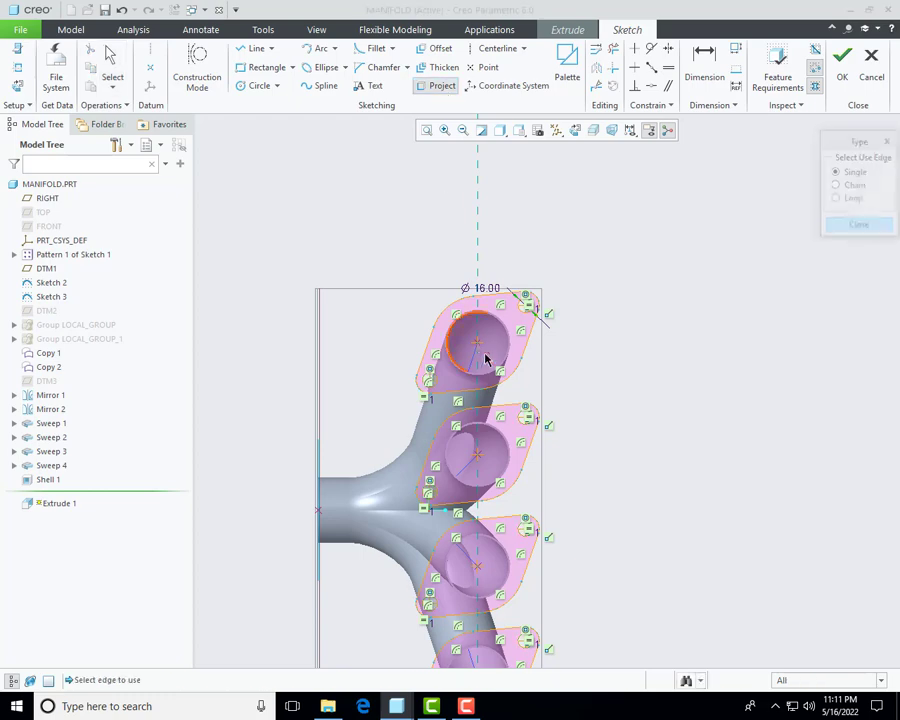
scroll(454, 321, down, 5)
scroll(400, 282, up, 5)
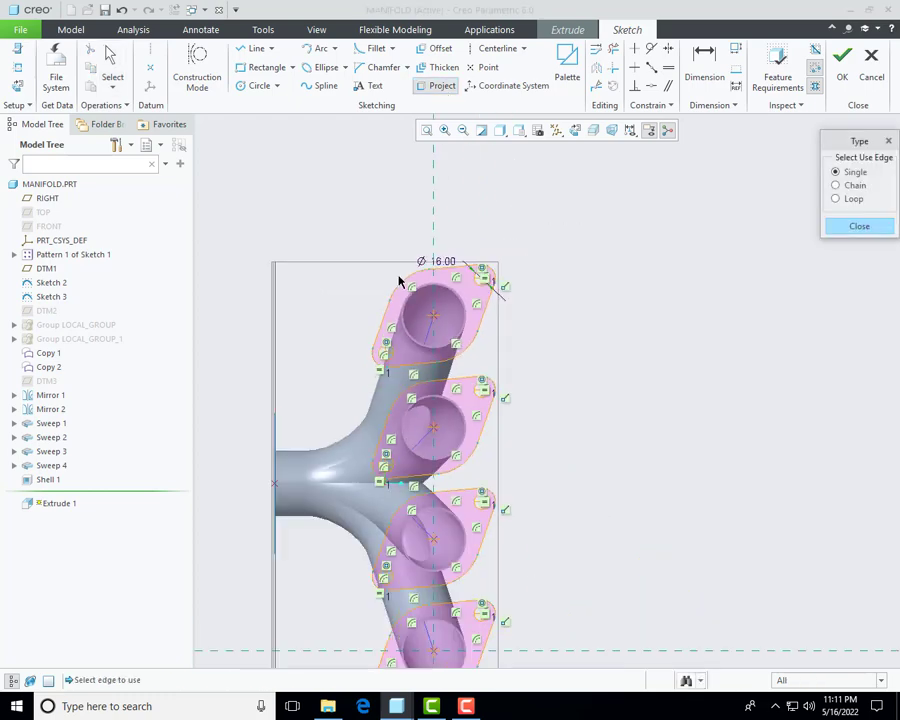
mouse_move(470, 332)
middle_down()
mouse_move(522, 369)
mouse_move(508, 372)
middle_up()
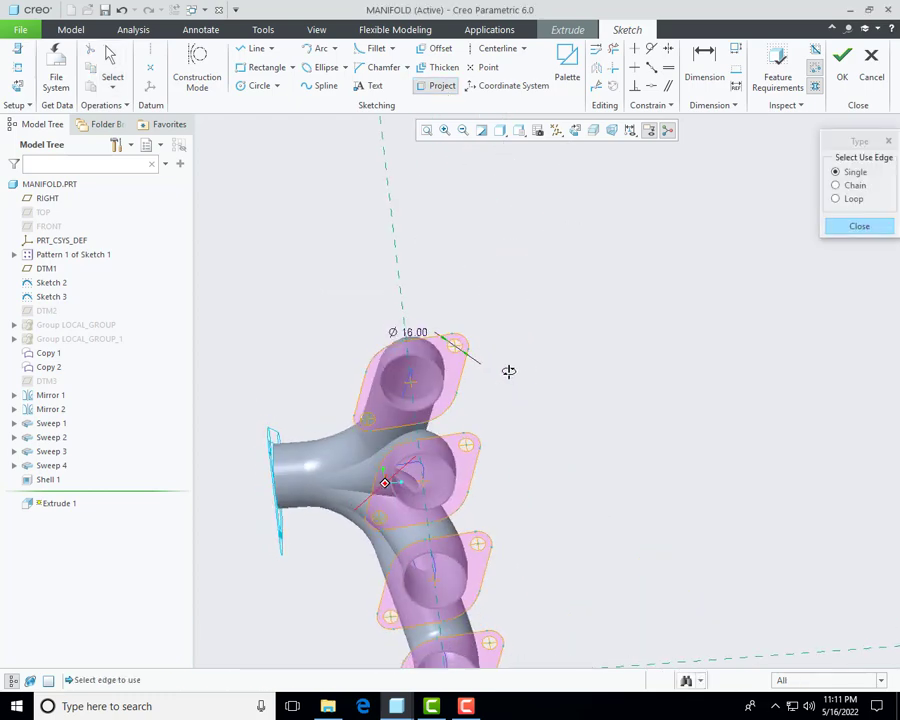
click(17, 85)
scroll(410, 345, down, 4)
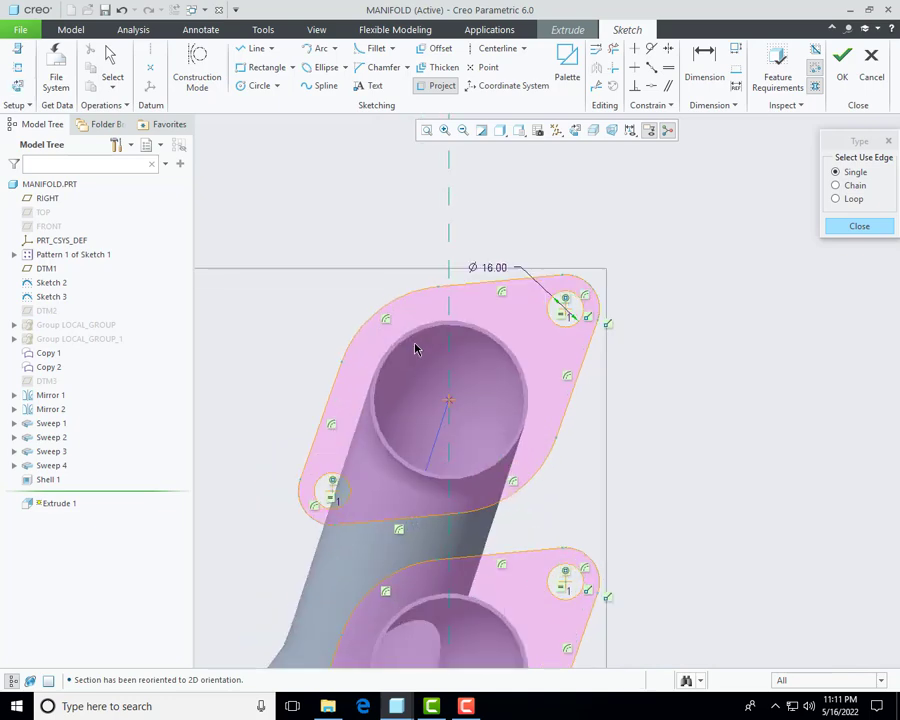
click(422, 337)
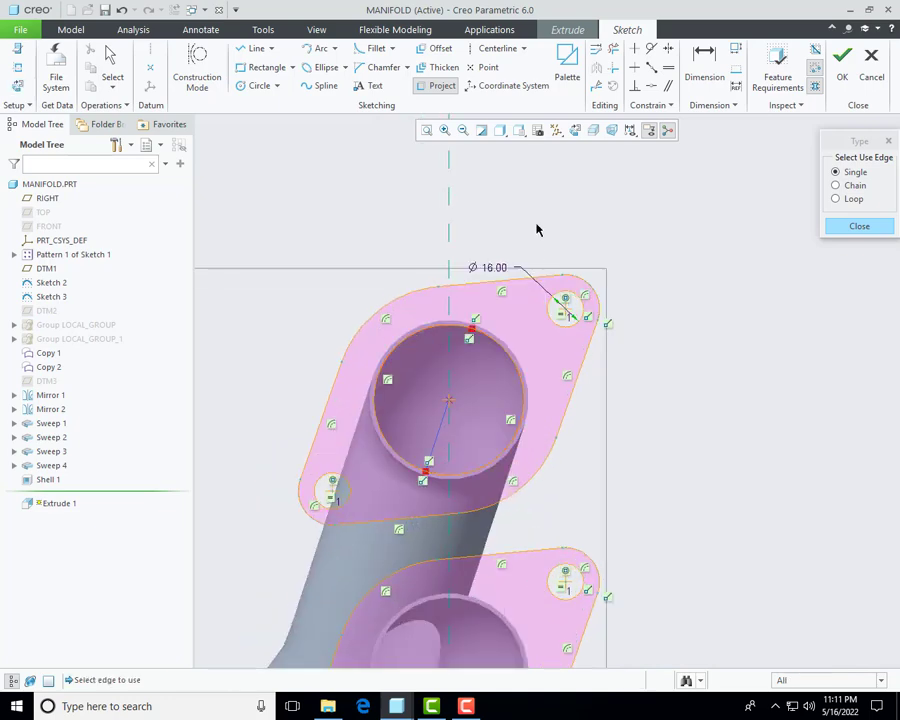
Step: Project the inner circular edges of the second and third inlet pipes into the flange sketch as single edges
scroll(483, 342, up, 3)
scroll(450, 440, down, 4)
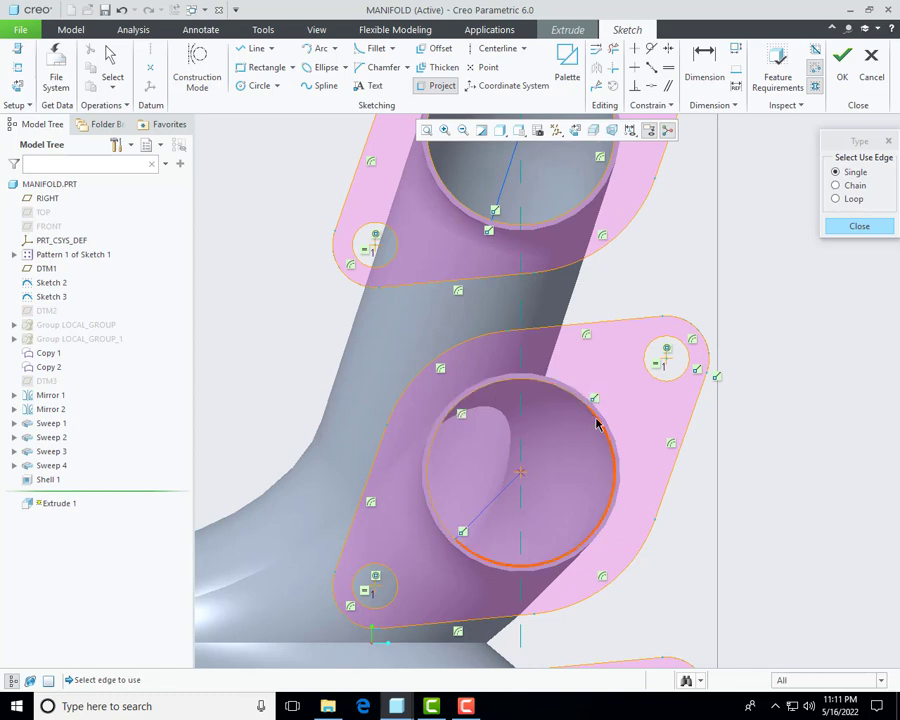
click(597, 422)
scroll(426, 300, up, 5)
scroll(437, 383, down, 3)
scroll(437, 383, down, 4)
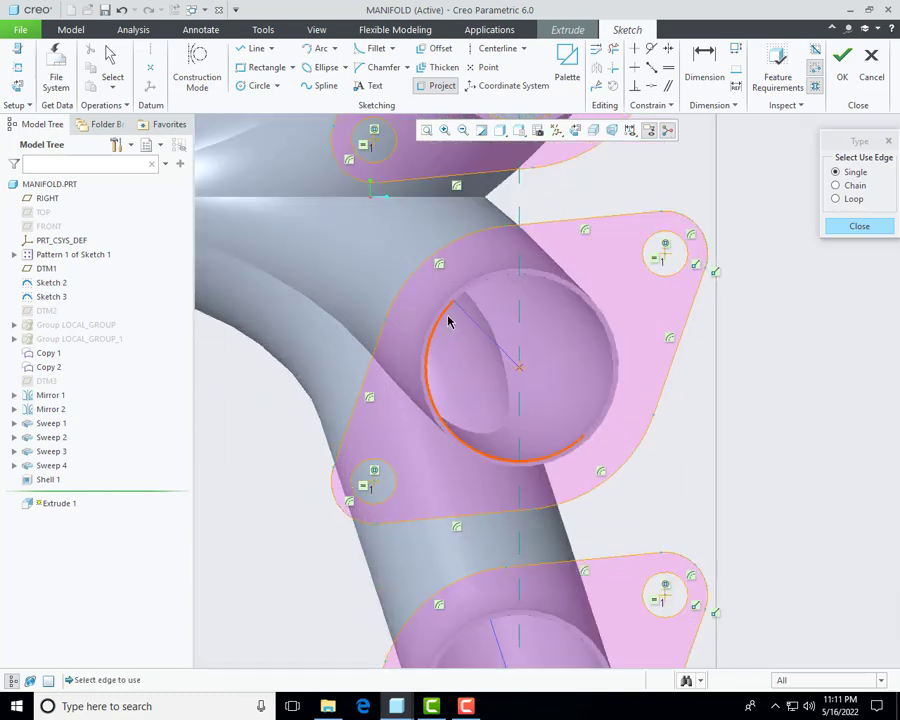
click(486, 330)
Step: Project the lowest inlet pipe's inner circular edge into the flange sketch and finish the Project tool
scroll(511, 383, up, 4)
scroll(511, 383, down, 4)
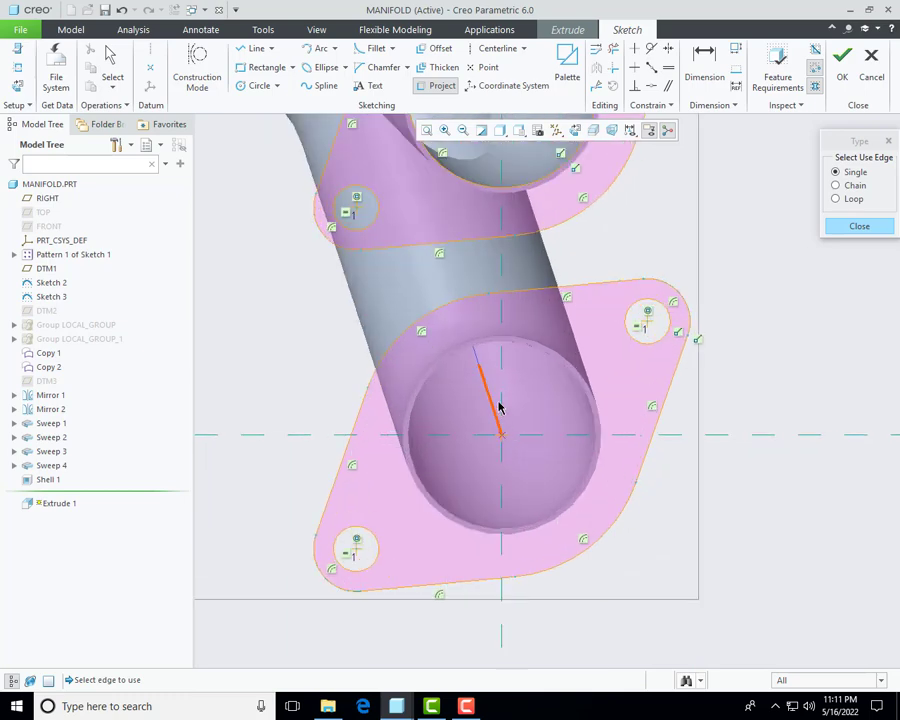
click(445, 356)
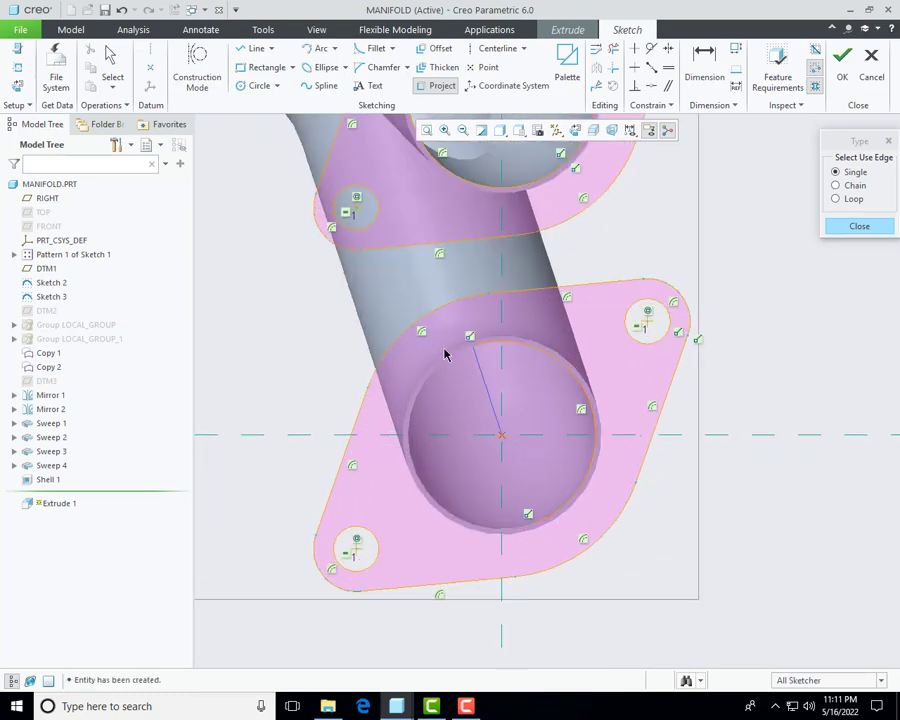
middle_click(416, 407)
scroll(416, 407, up, 8)
scroll(393, 379, down, 3)
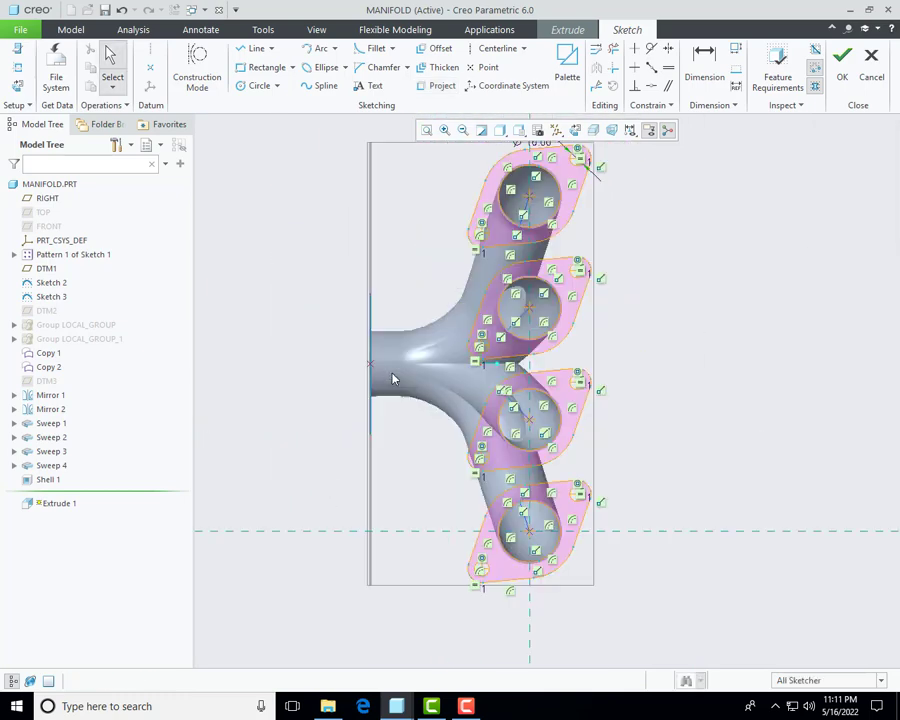
Step: Accept the flange sketch and extrude the four inlet flanges as solids to a depth of 10
click(842, 62)
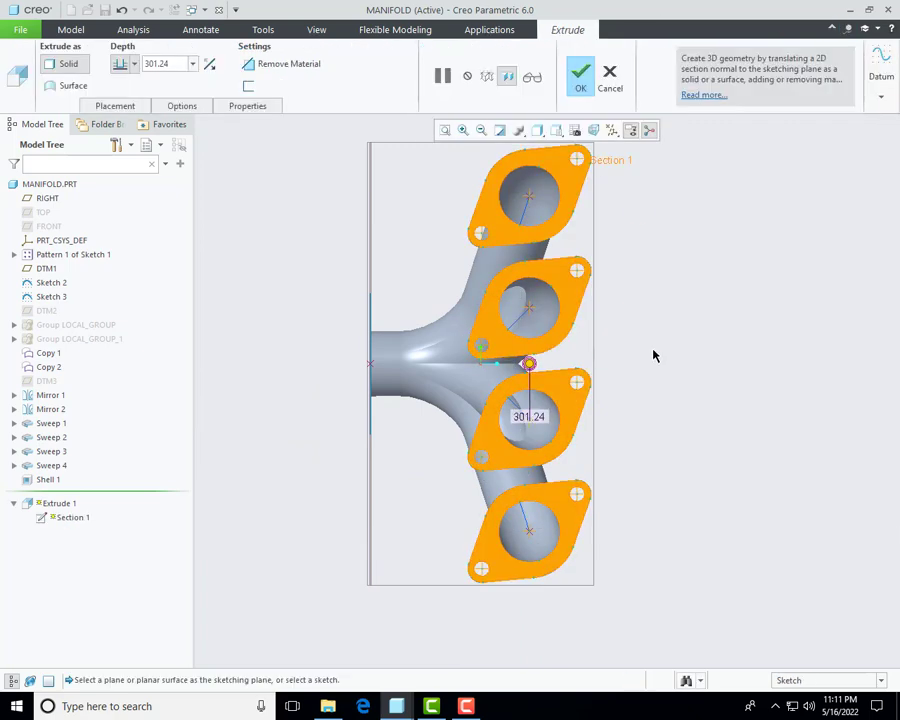
mouse_move(653, 354)
middle_down()
mouse_move(587, 375)
mouse_move(703, 414)
mouse_move(671, 331)
mouse_move(321, 326)
middle_up()
scroll(703, 414, up, 4)
click(182, 63)
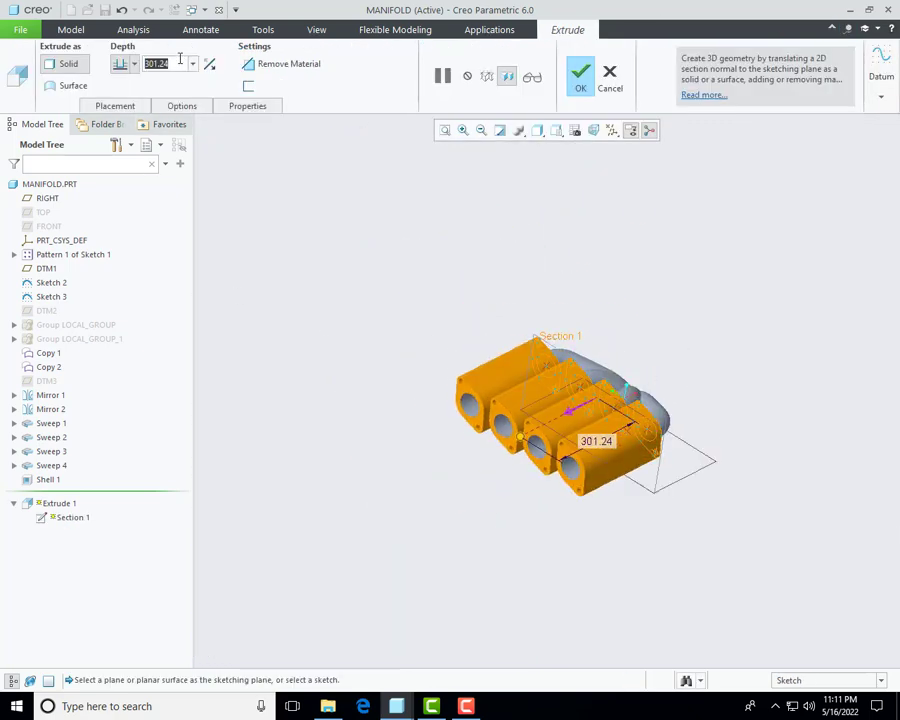
text(10)
key(Return)
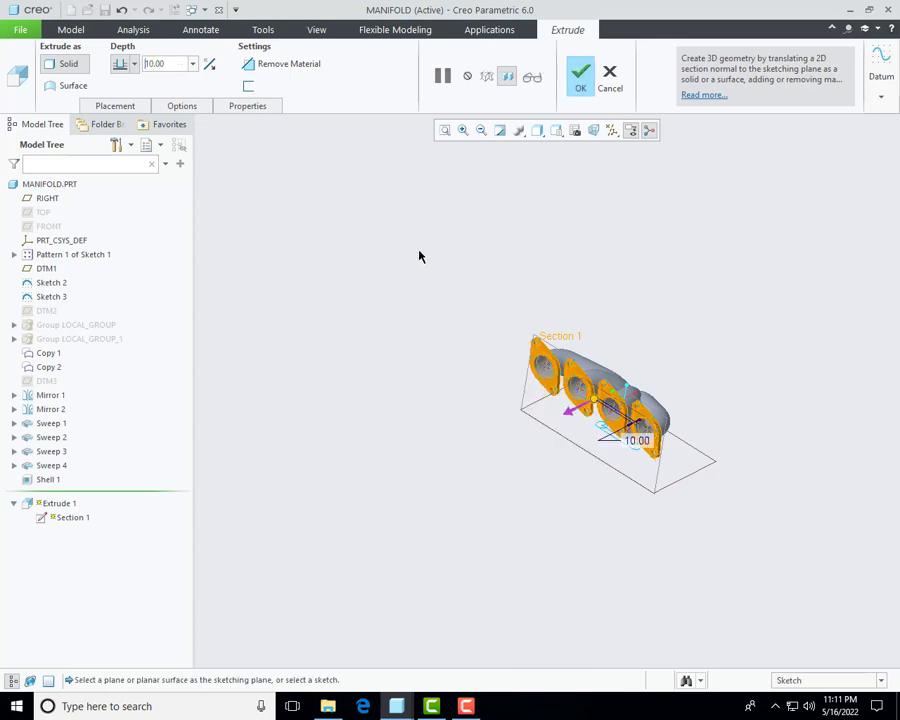
middle_drag(420, 257, 504, 310)
click(581, 86)
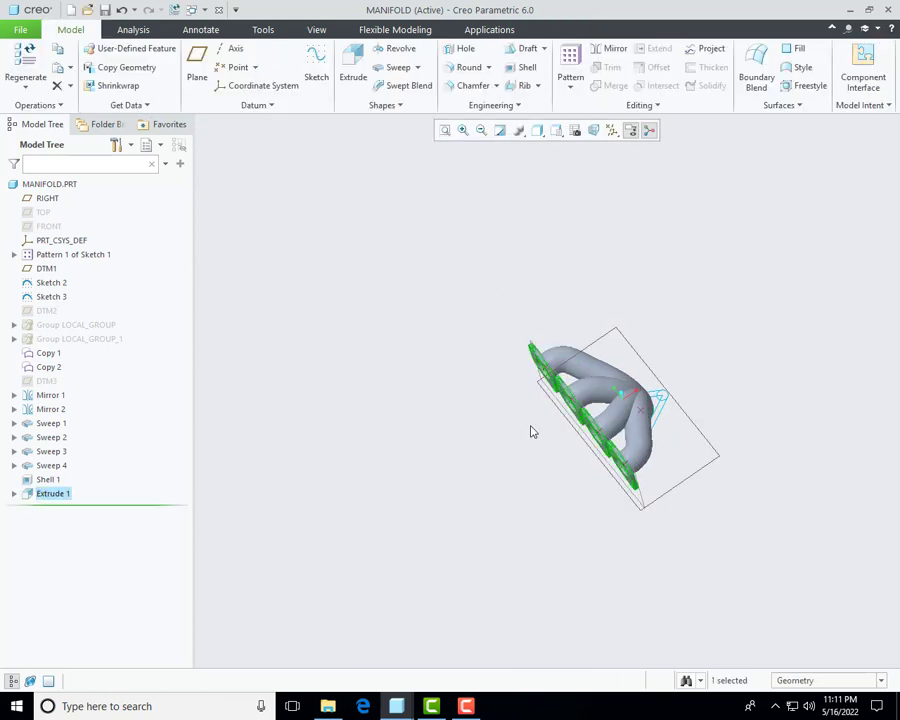
Step: Start a new extrude sketch on datum plane DTM1 and flip its sketch view direction to face the outlet pipe's open end
middle_drag(530, 430, 525, 360)
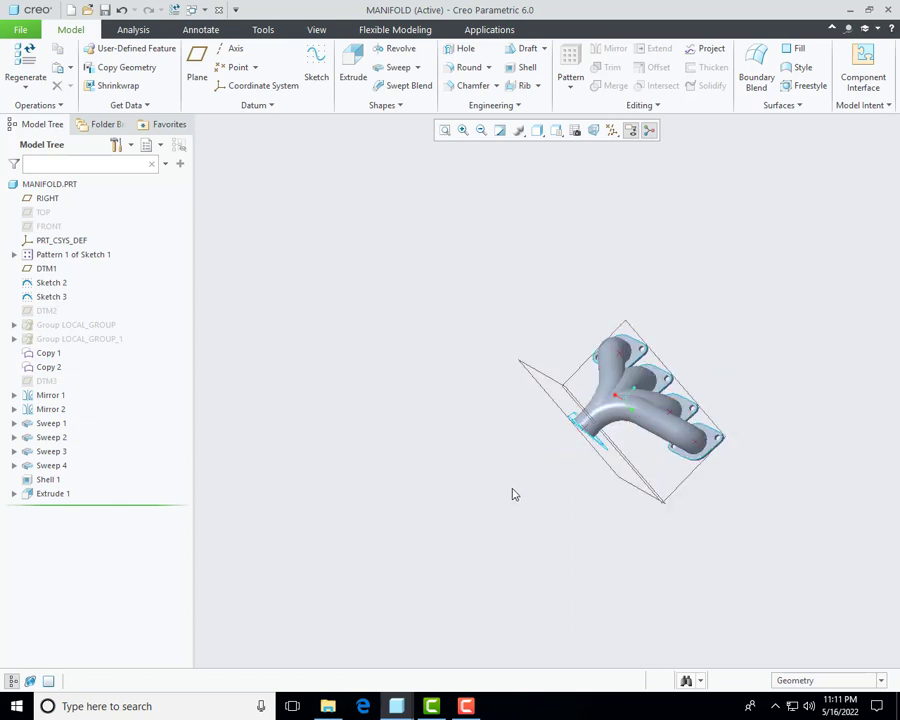
middle_drag(512, 494, 396, 277)
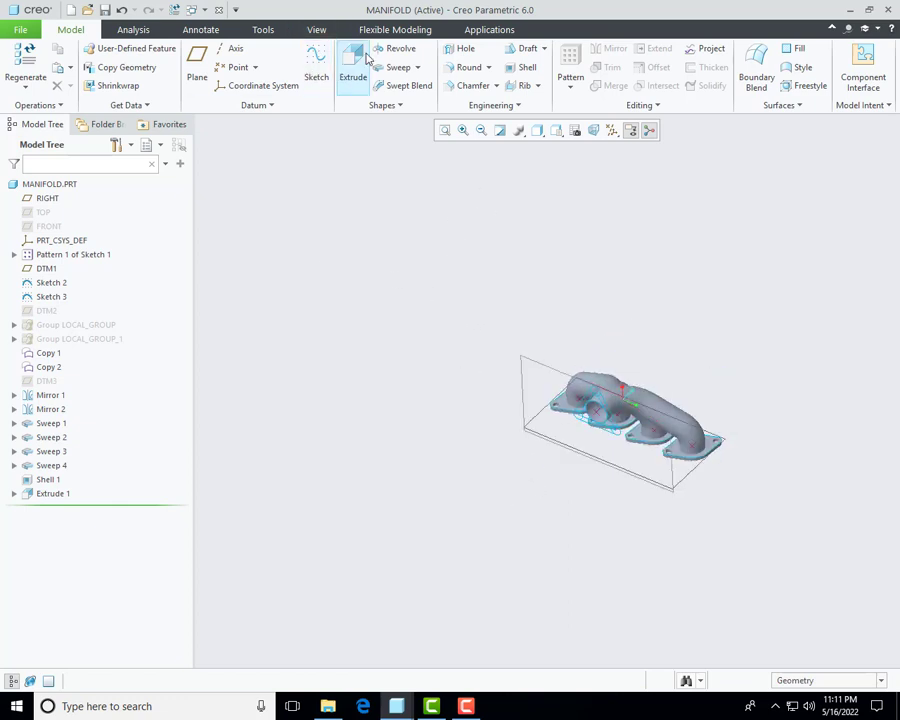
click(353, 62)
mouse_move(585, 496)
middle_down()
mouse_move(520, 510)
mouse_move(548, 446)
mouse_move(600, 380)
middle_up()
scroll(600, 380, up, 3)
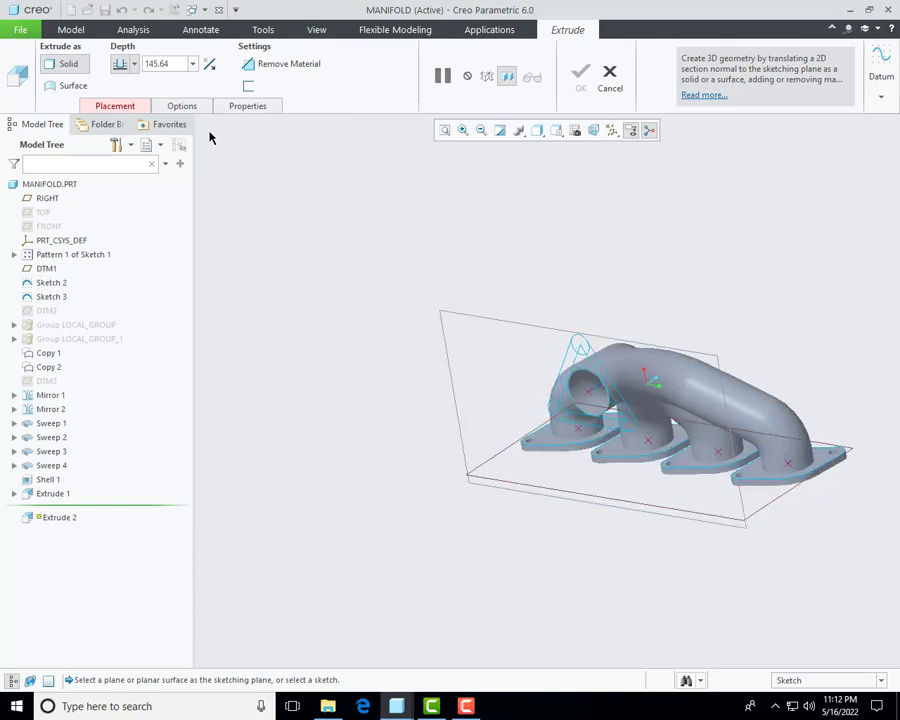
click(511, 323)
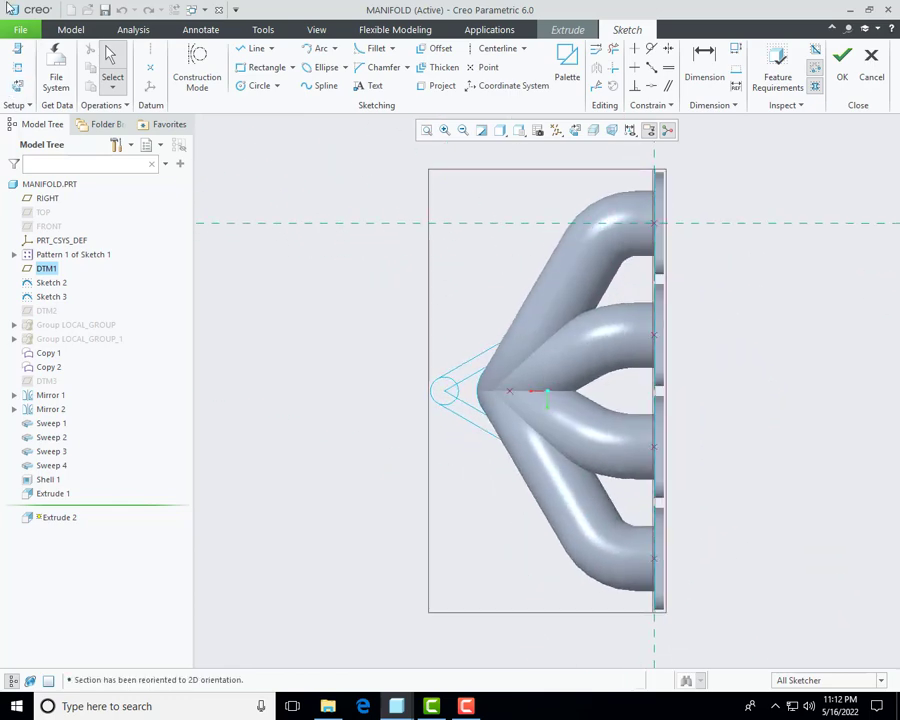
click(17, 50)
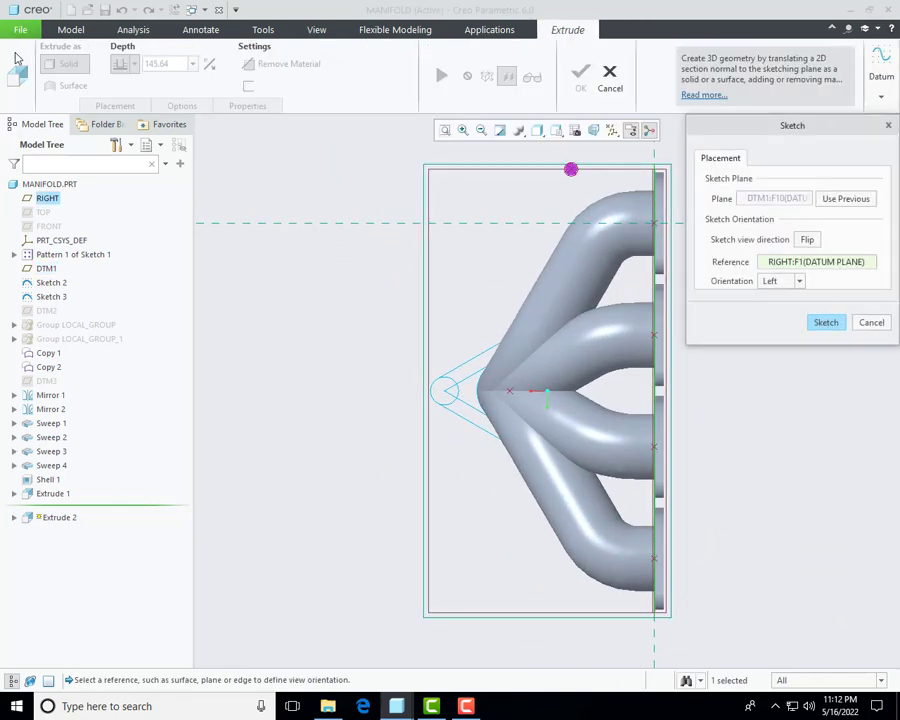
click(808, 241)
click(825, 322)
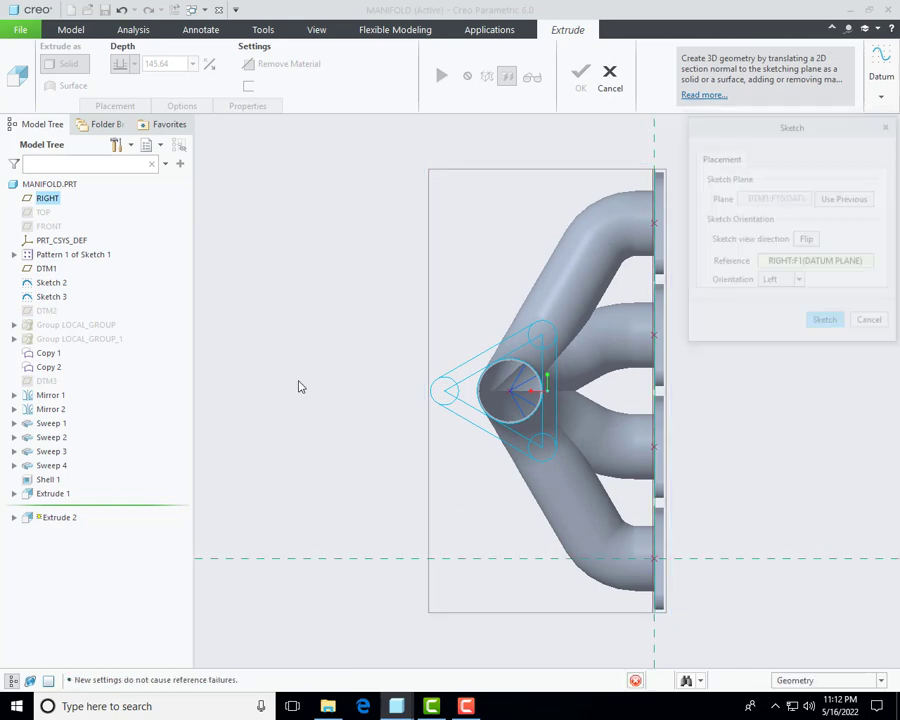
Step: Project the left corner arc and the upper slanted edge of the triangular outlet outline as single edges
click(434, 86)
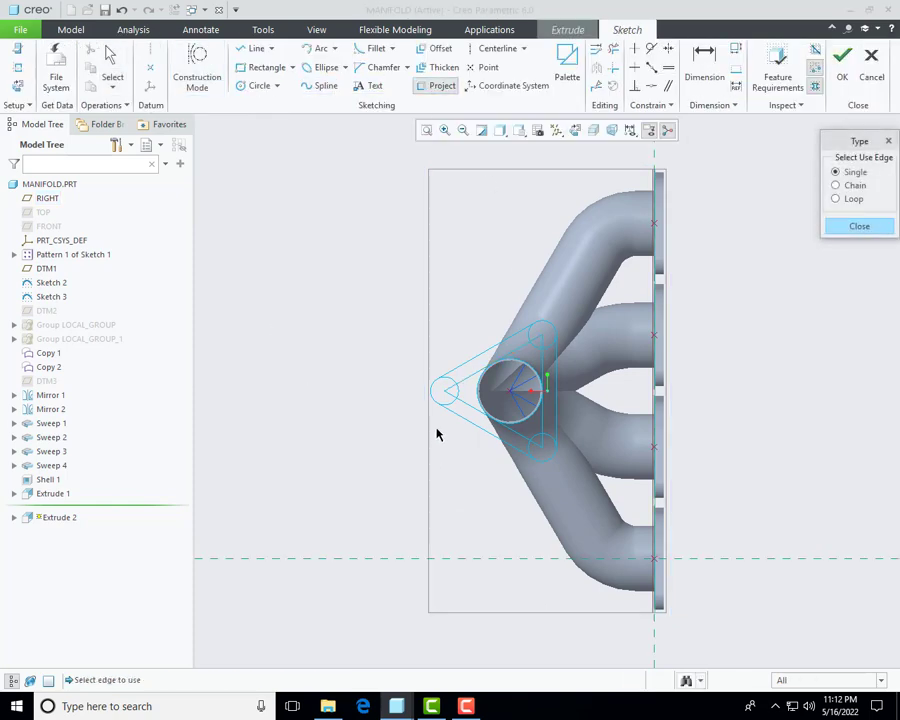
scroll(437, 434, up, 4)
click(428, 321)
click(468, 295)
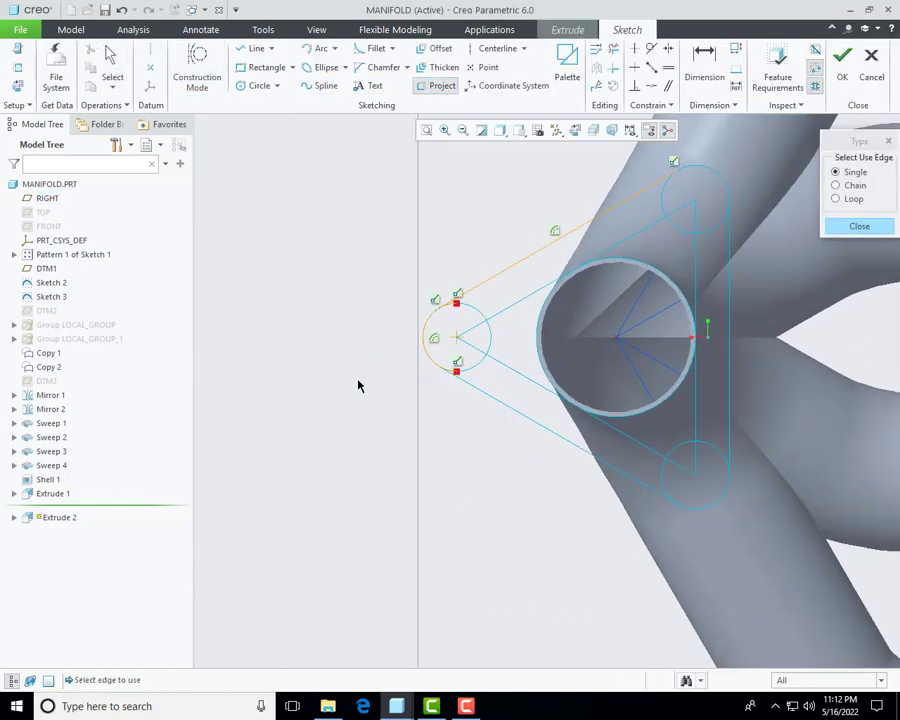
Step: Project the upper corner circle's arcs and the vertical side line of the triangular outlet outline
scroll(548, 309, down, 3)
scroll(538, 261, up, 4)
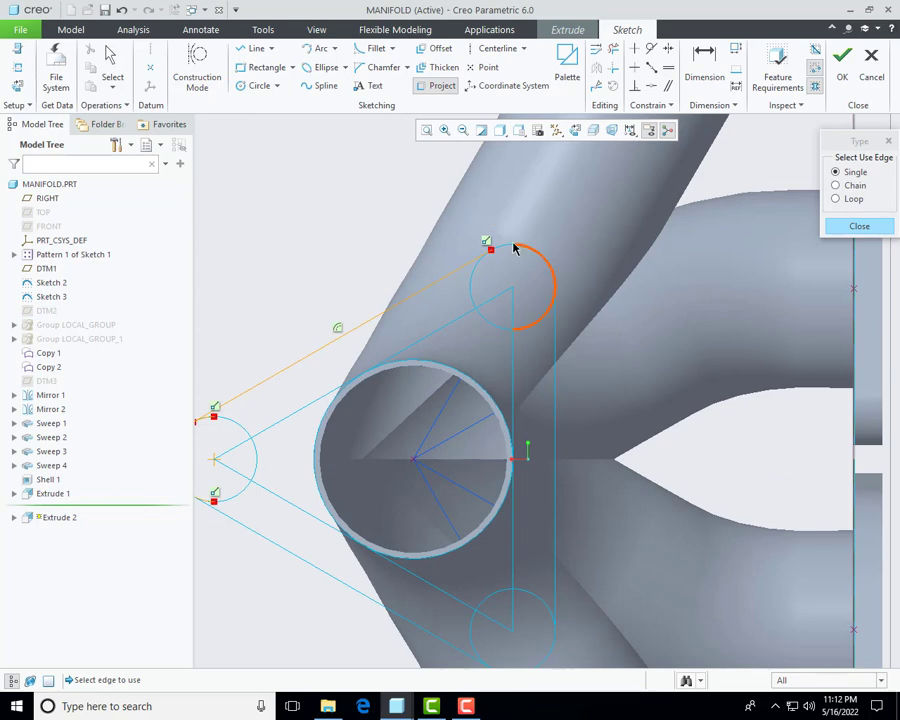
click(514, 248)
click(502, 247)
click(554, 341)
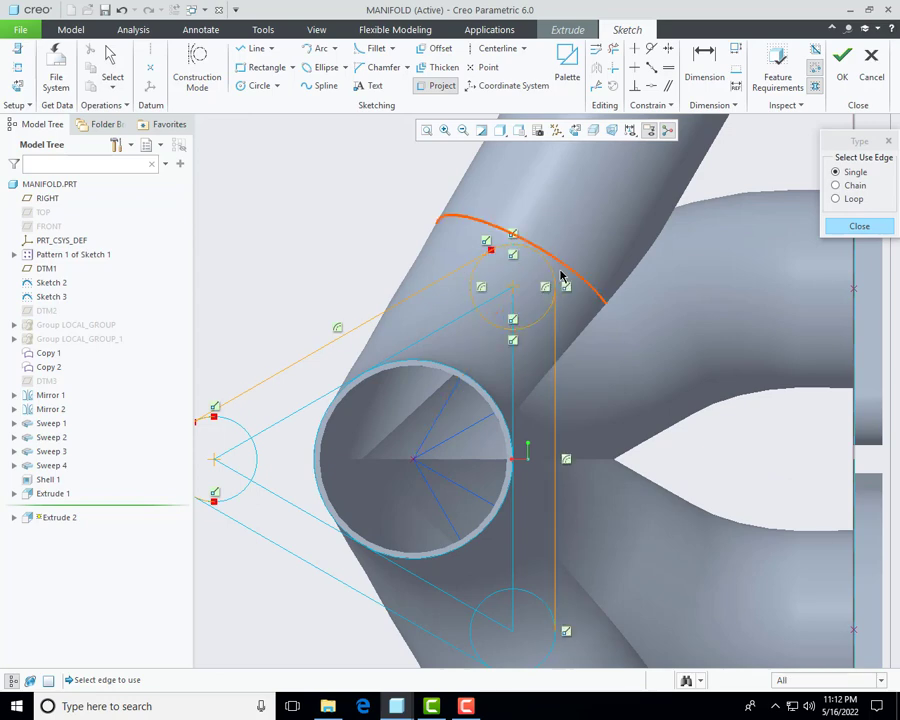
Step: Project the lower corner circle's arcs and the lower slanted edge of the triangular outline, then finish the Project tool
scroll(566, 446, down, 3)
scroll(538, 330, up, 4)
click(538, 325)
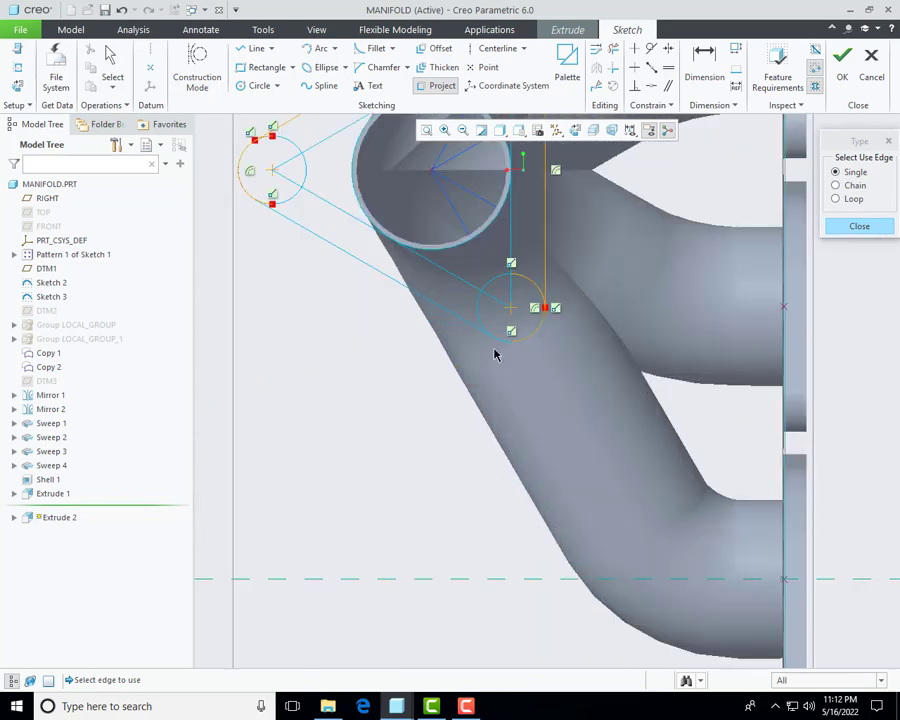
click(502, 341)
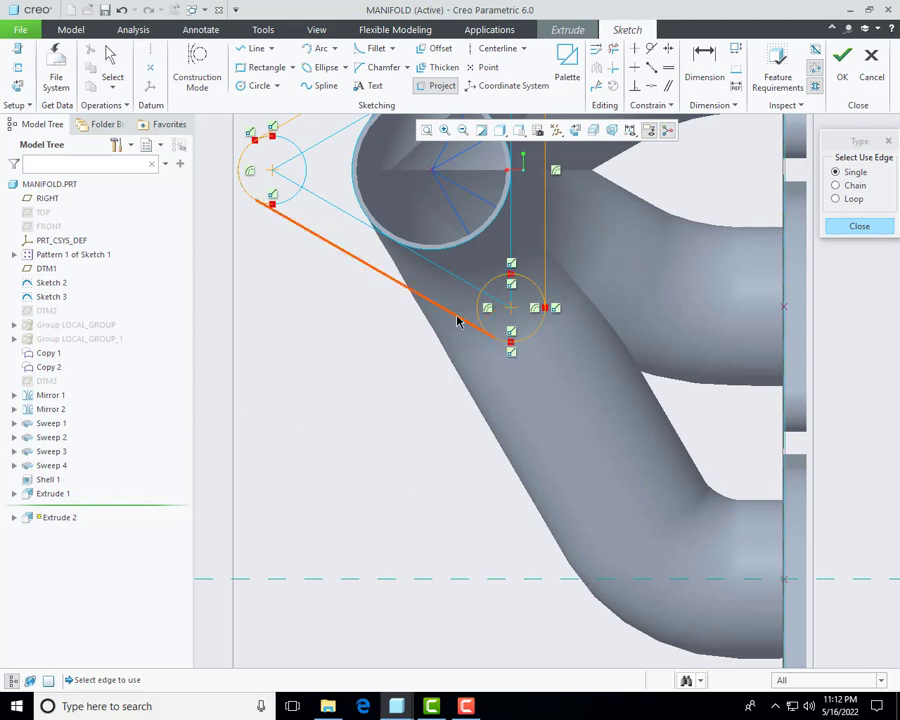
click(338, 250)
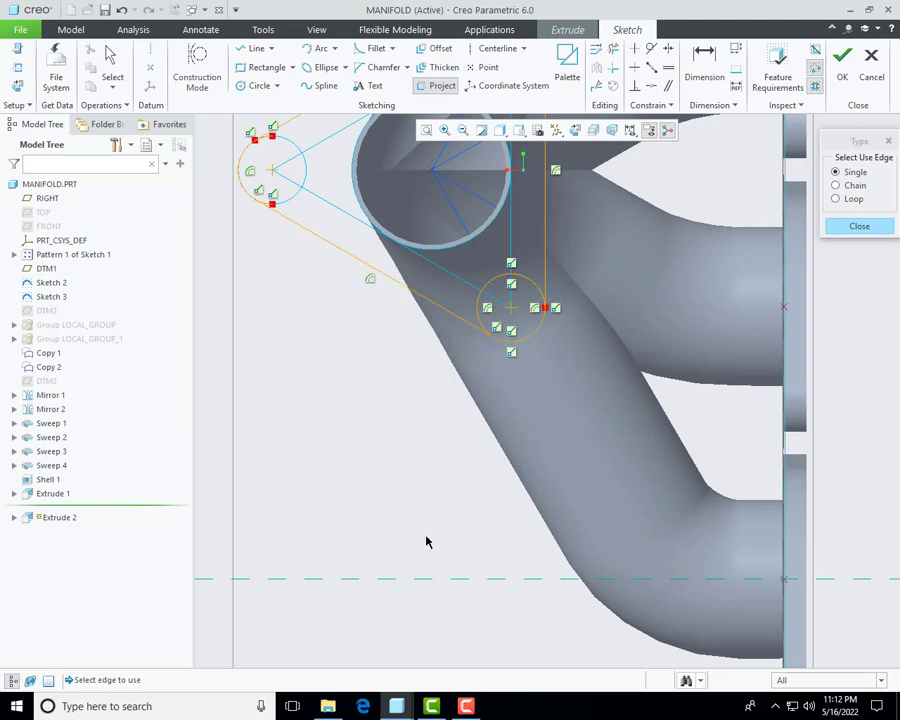
scroll(357, 375, down, 3)
scroll(399, 341, up, 3)
middle_click(399, 341)
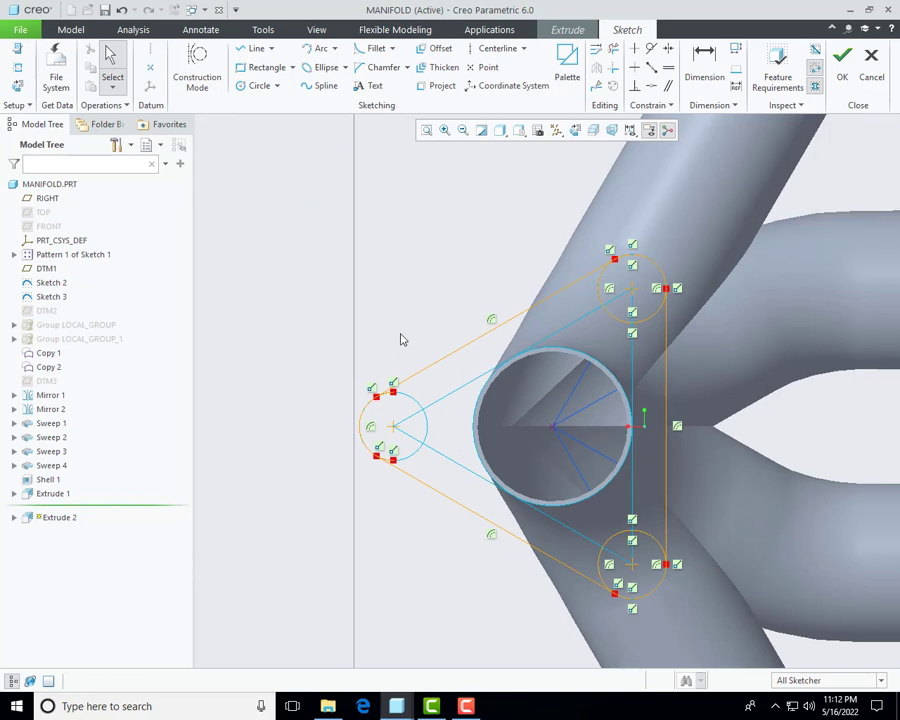
scroll(393, 426, up, 5)
click(257, 86)
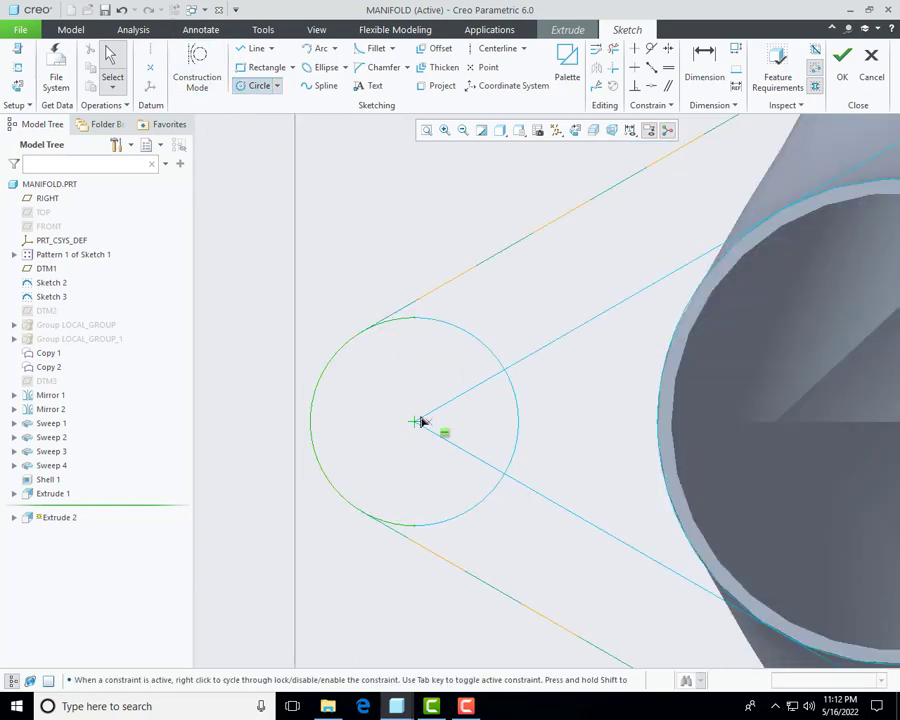
click(415, 422)
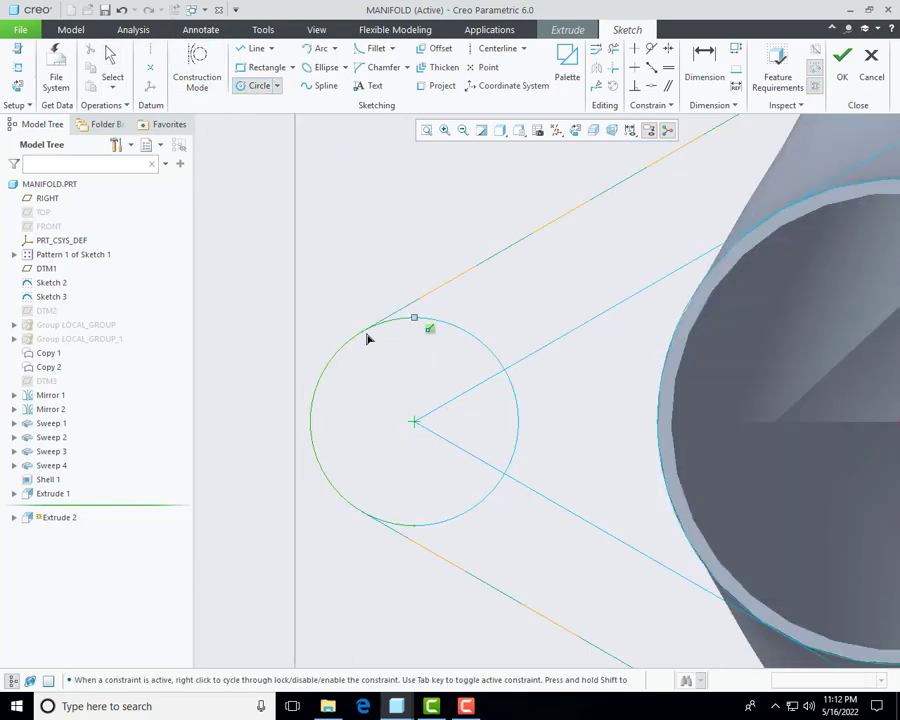
scroll(360, 341, down, 3)
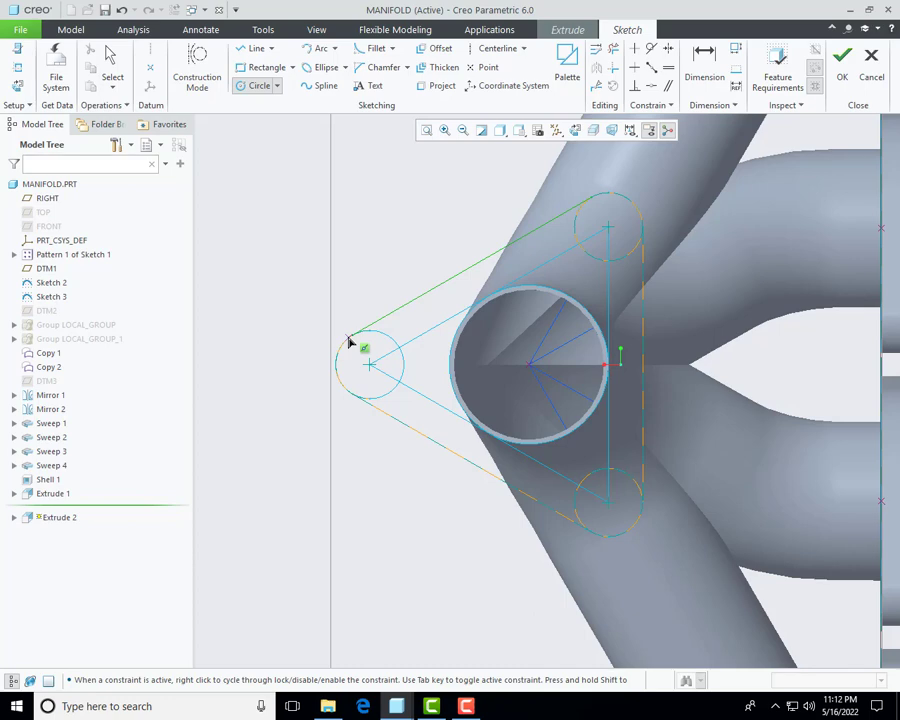
Step: Project the outlet pipe's inner circular edge into the sketch and restore the 2D sketch orientation
click(437, 86)
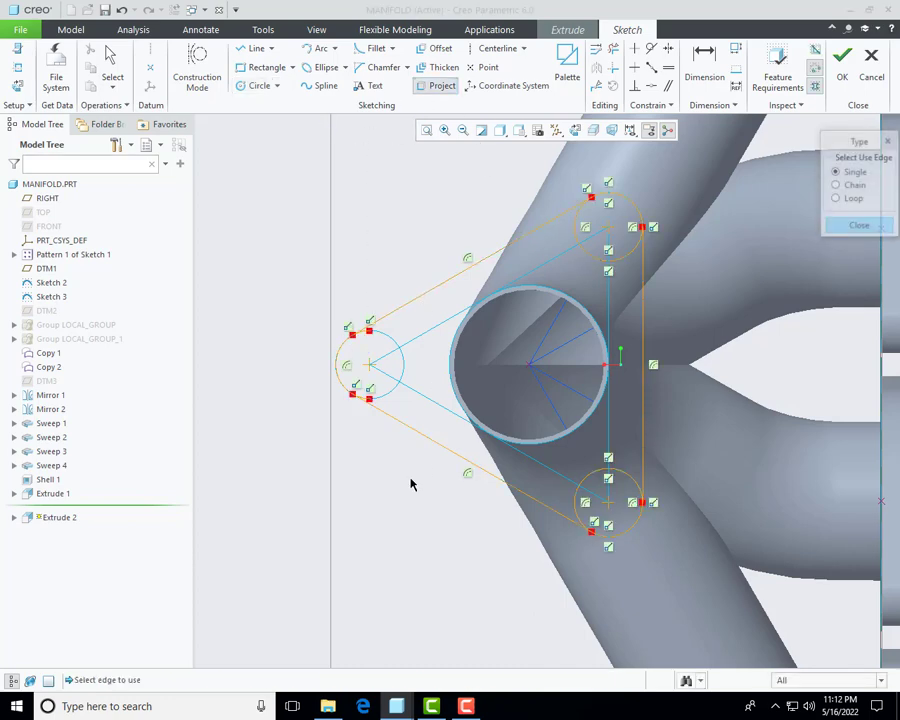
scroll(470, 325, up, 3)
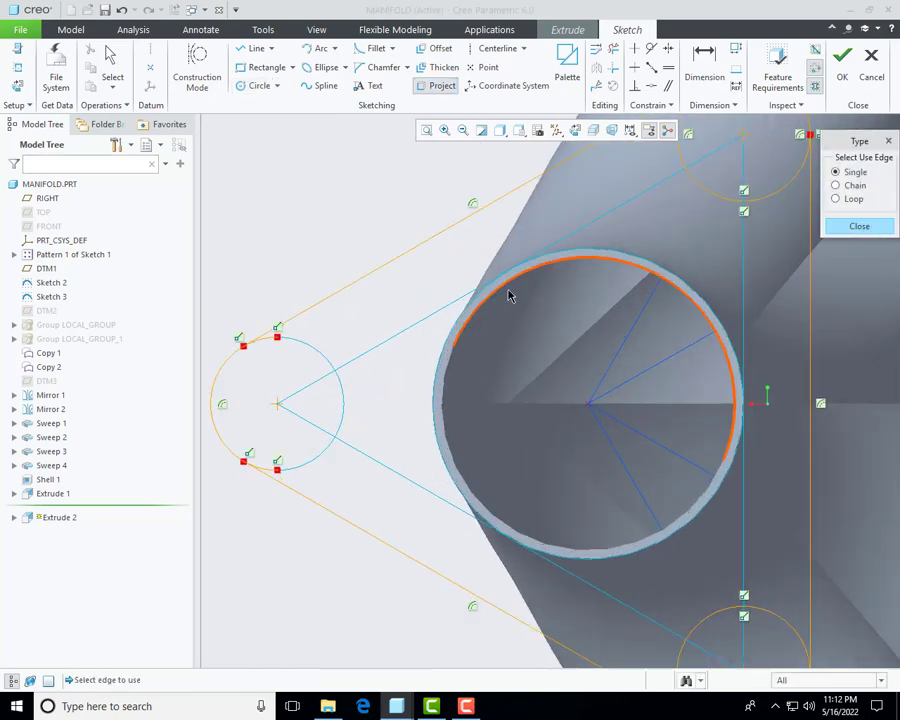
click(444, 411)
scroll(420, 424, down, 3)
mouse_move(624, 444)
middle_down()
mouse_move(633, 418)
mouse_move(641, 420)
middle_up()
click(667, 130)
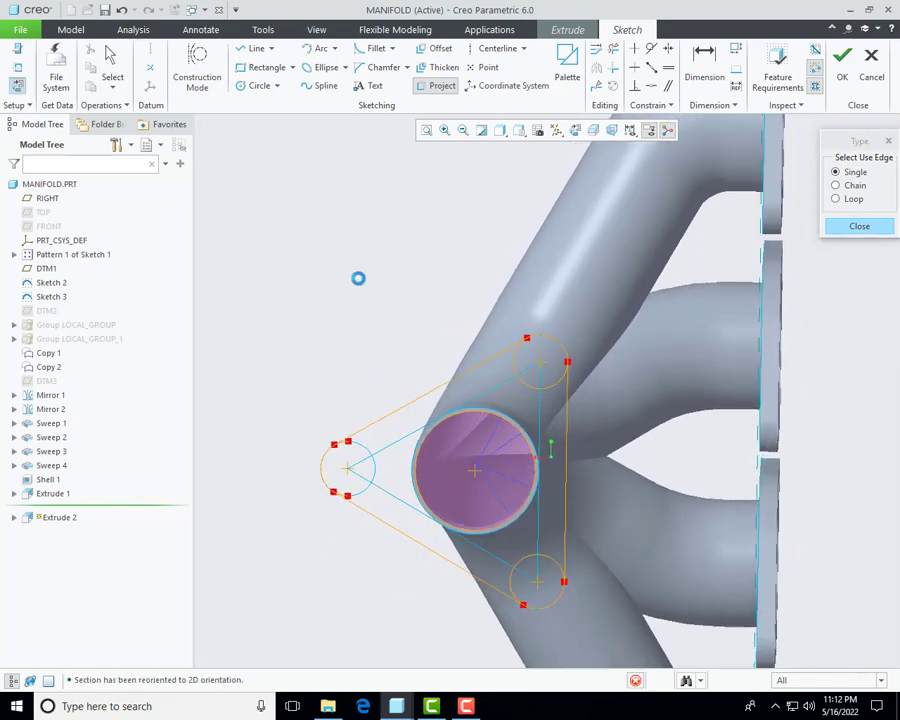
Step: Trim the surplus arc segments at the left corner of the triangular outline with Delete Segment
click(112, 68)
click(613, 48)
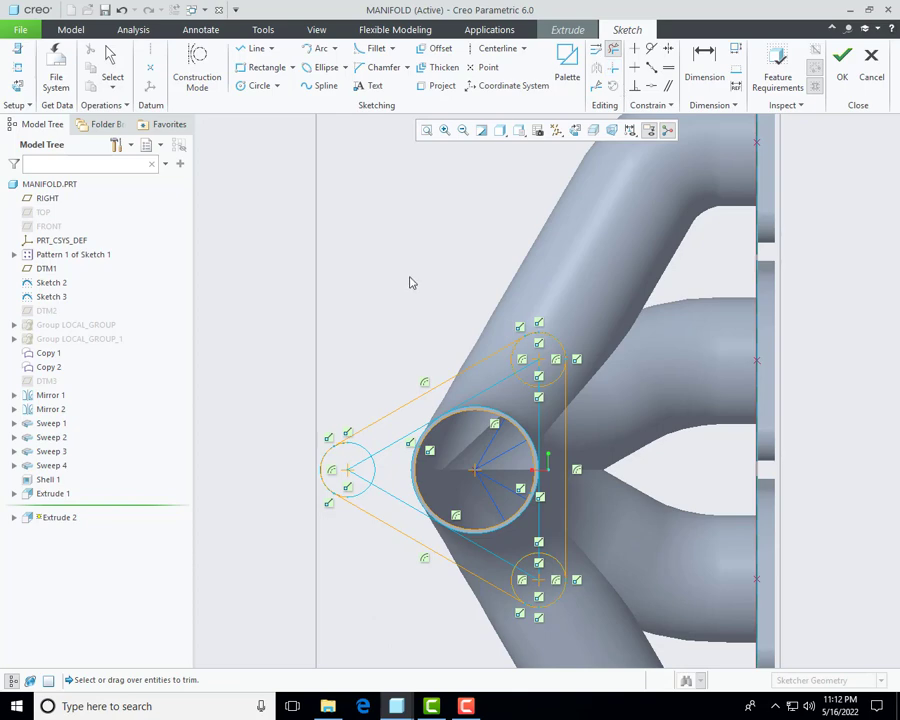
scroll(378, 370, up, 5)
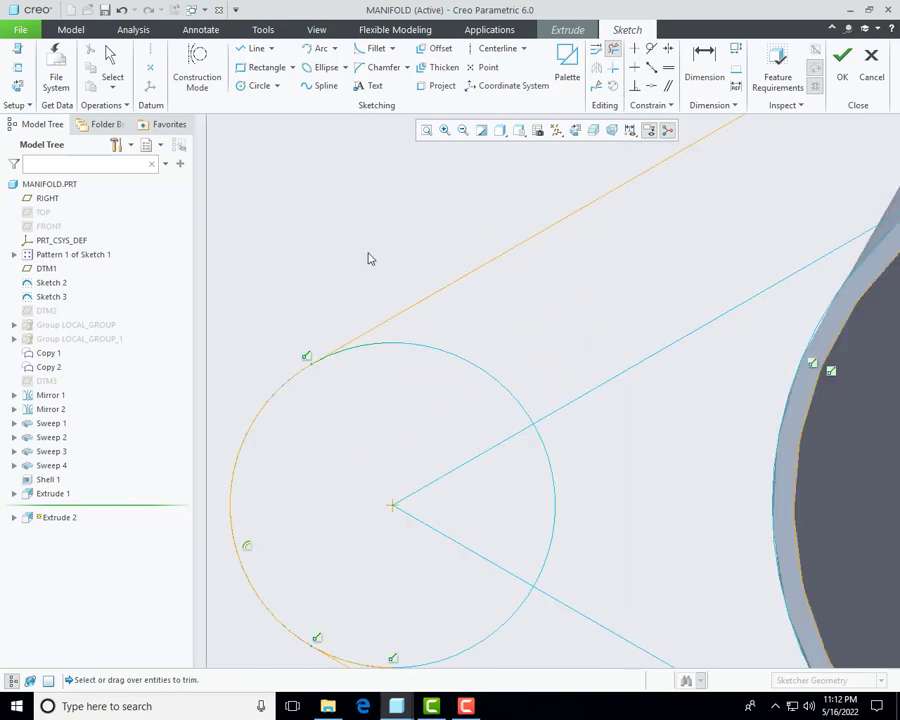
scroll(367, 257, down, 3)
scroll(382, 400, up, 3)
scroll(303, 361, down, 5)
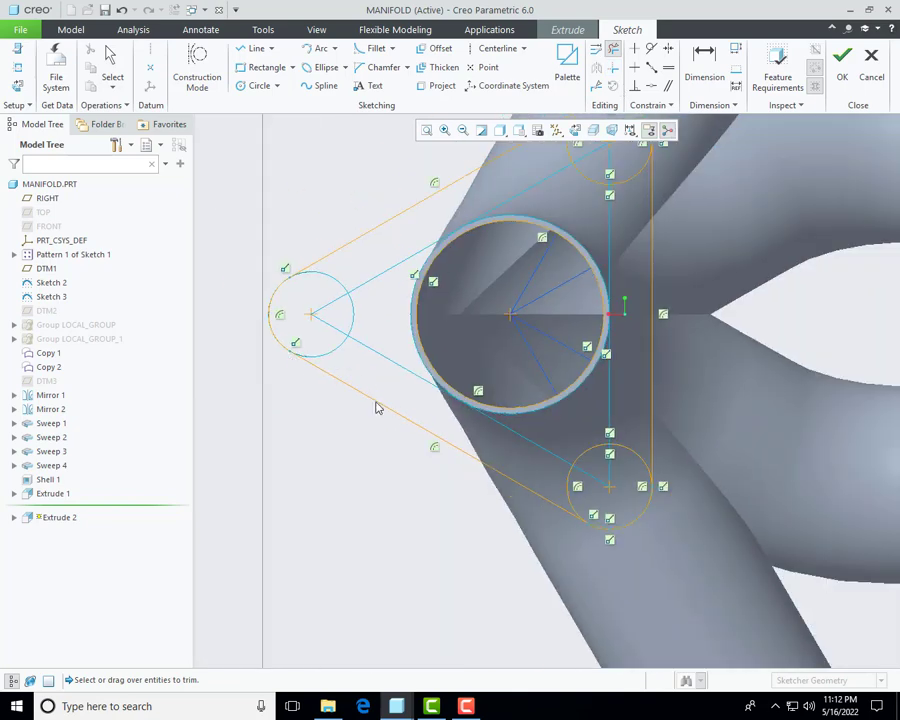
Step: Trim away the inner arcs of the lower and upper corner circles so only the outline's outer corner arcs remain
scroll(621, 518, up, 5)
scroll(532, 315, down, 8)
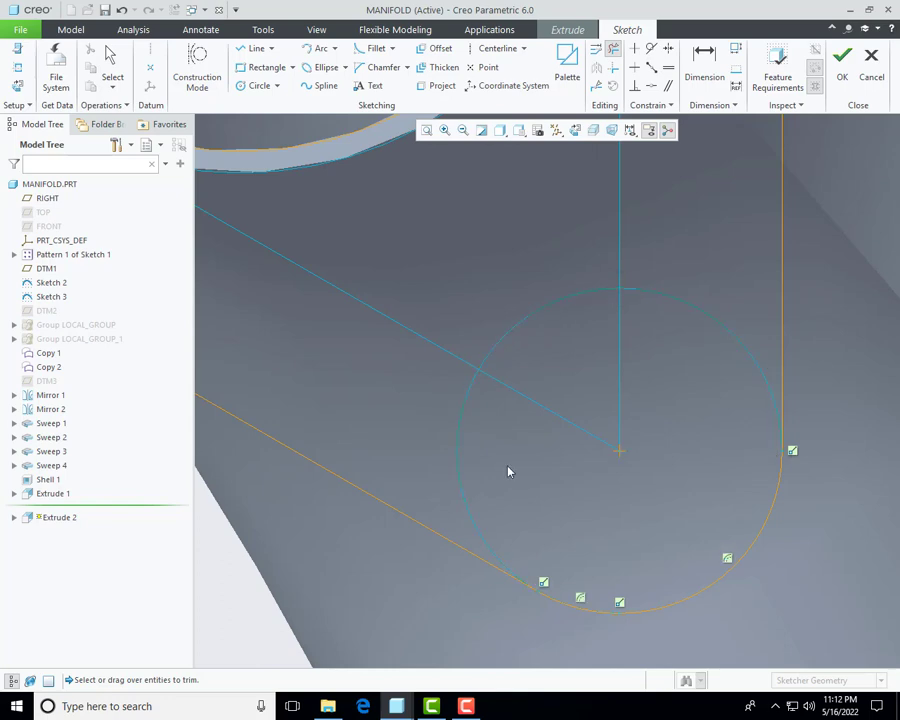
scroll(537, 370, up, 4)
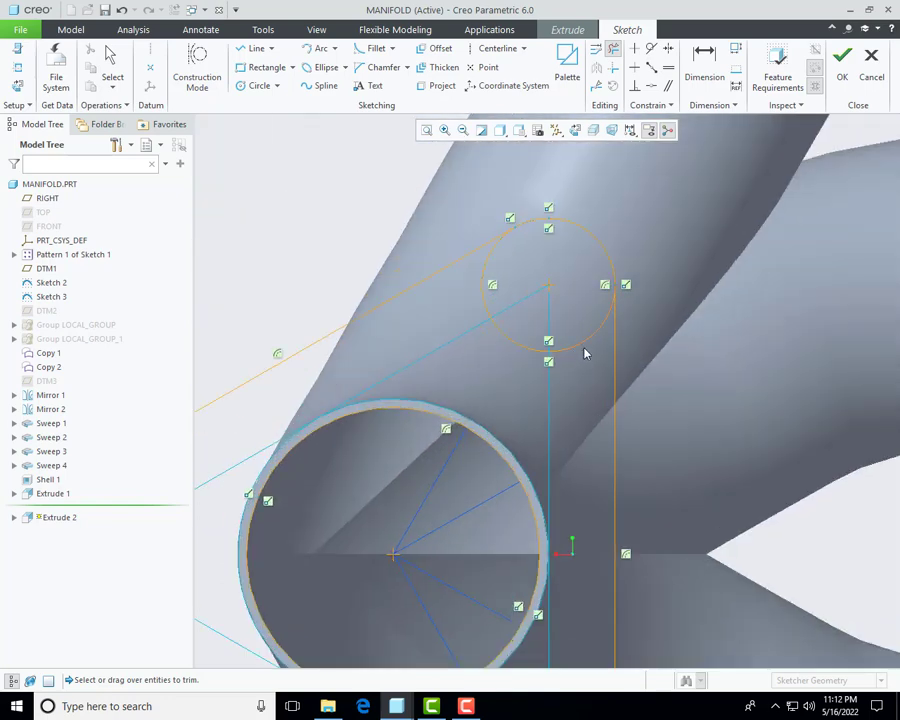
drag(585, 353, 480, 302)
scroll(710, 236, down, 4)
scroll(450, 370, up, 3)
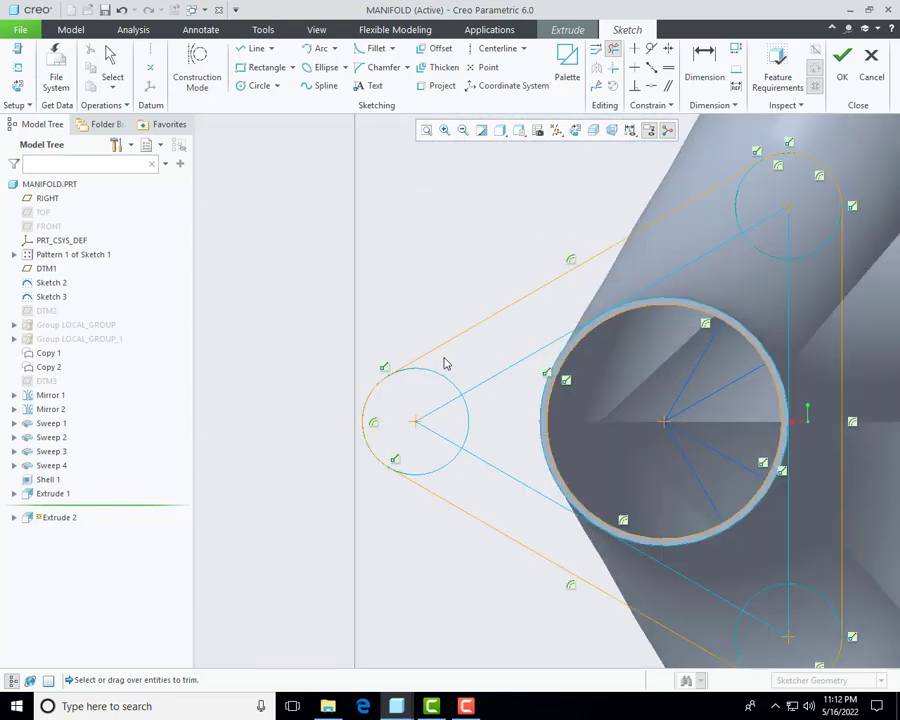
Step: Trim away the remaining inner arc of the left corner circle and finish trimming the triangular outline
click(464, 405)
middle_click(426, 295)
scroll(346, 403, down, 3)
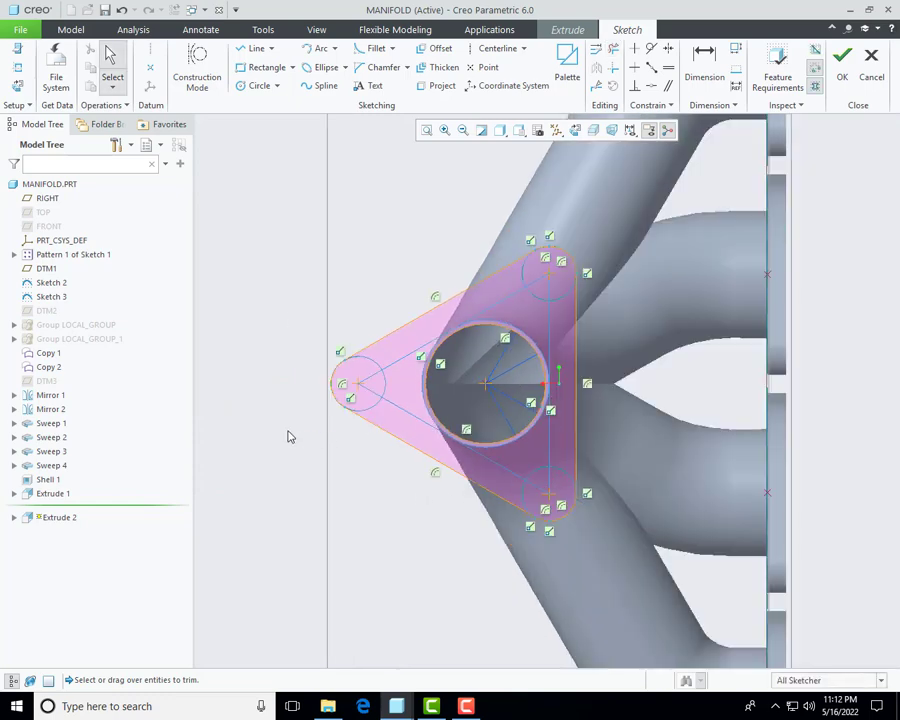
Step: Sketch a bolt-hole circle about 20 in diameter, centred on the triangular outline's left corner circle
click(261, 87)
scroll(338, 402, up, 3)
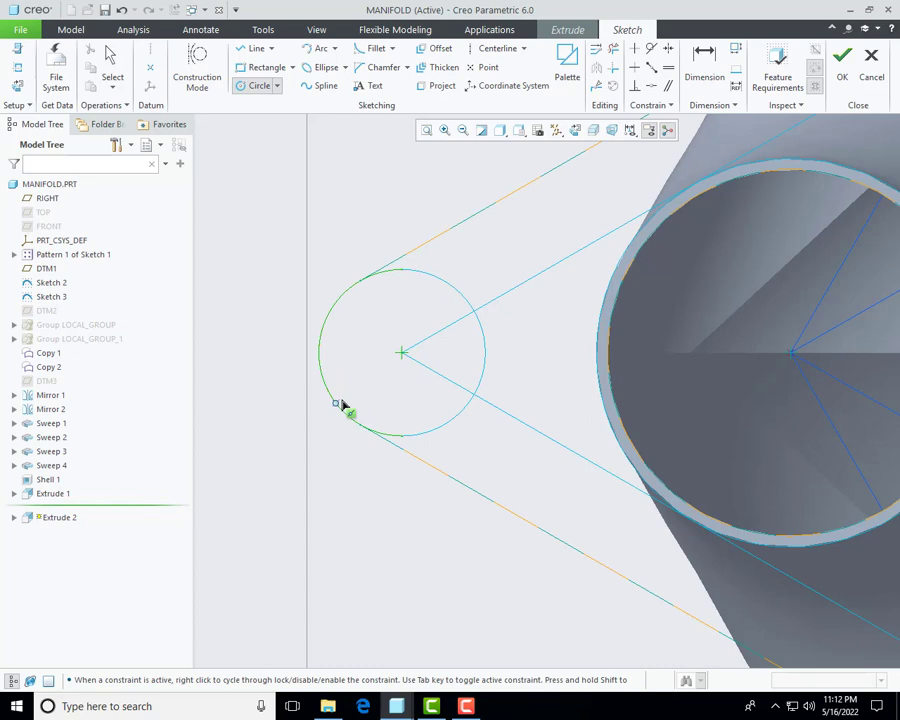
click(408, 362)
click(431, 402)
middle_click(516, 440)
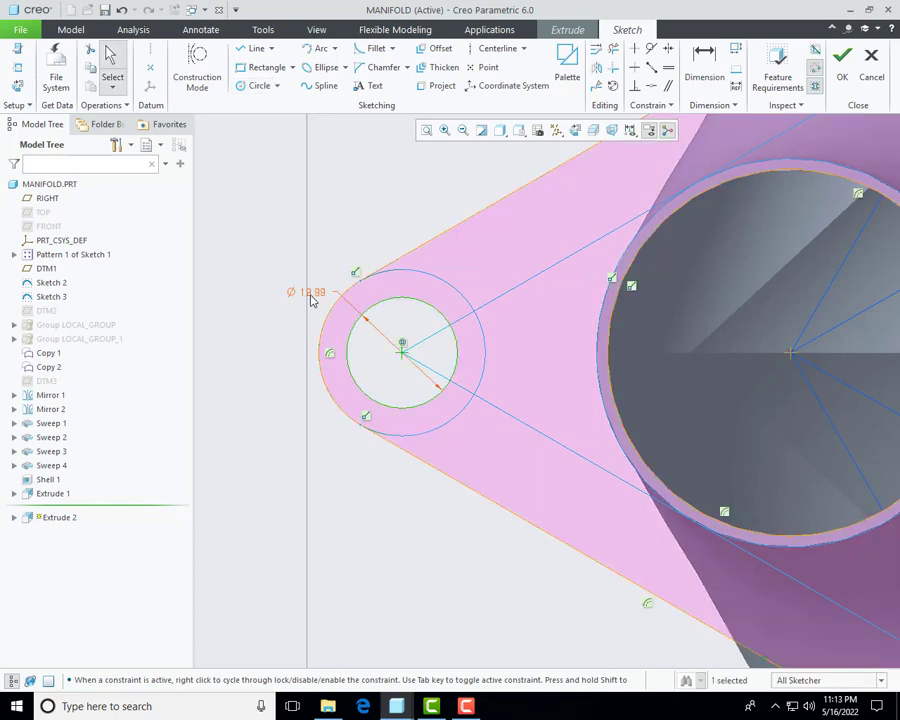
double_click(312, 296)
text(30)
key(Return)
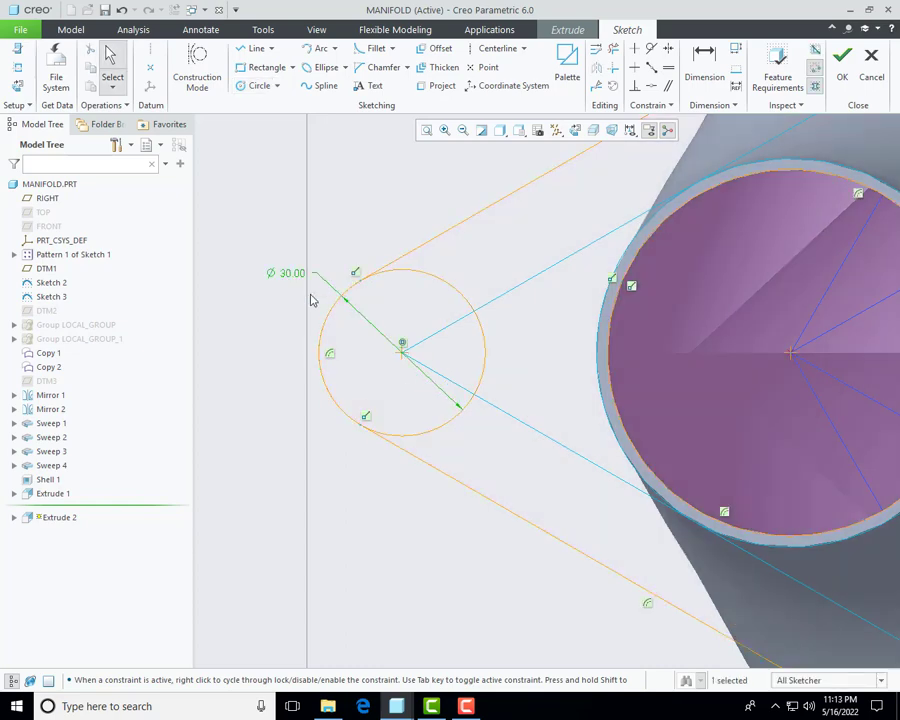
key(ctrl+z)
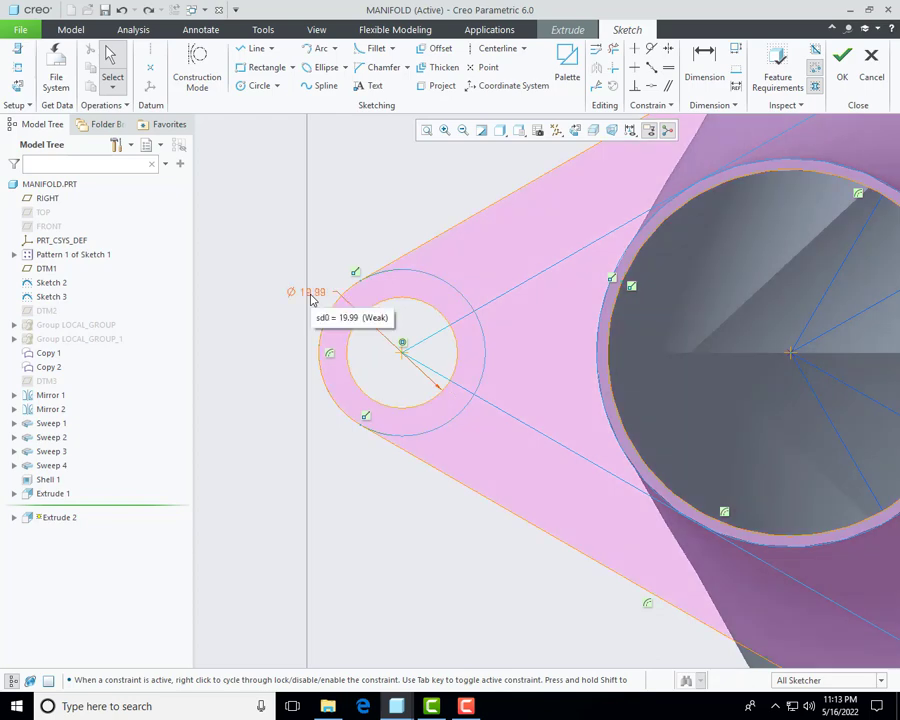
Step: Set the diameter of the left corner's bolt-hole circle to 16
double_click(311, 295)
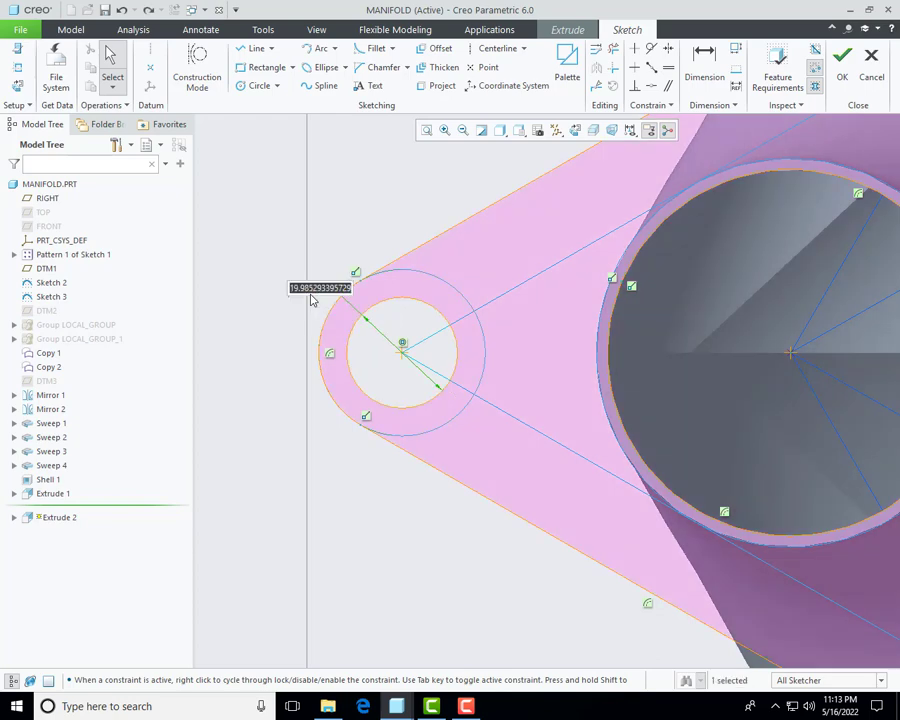
text(16)
key(Return)
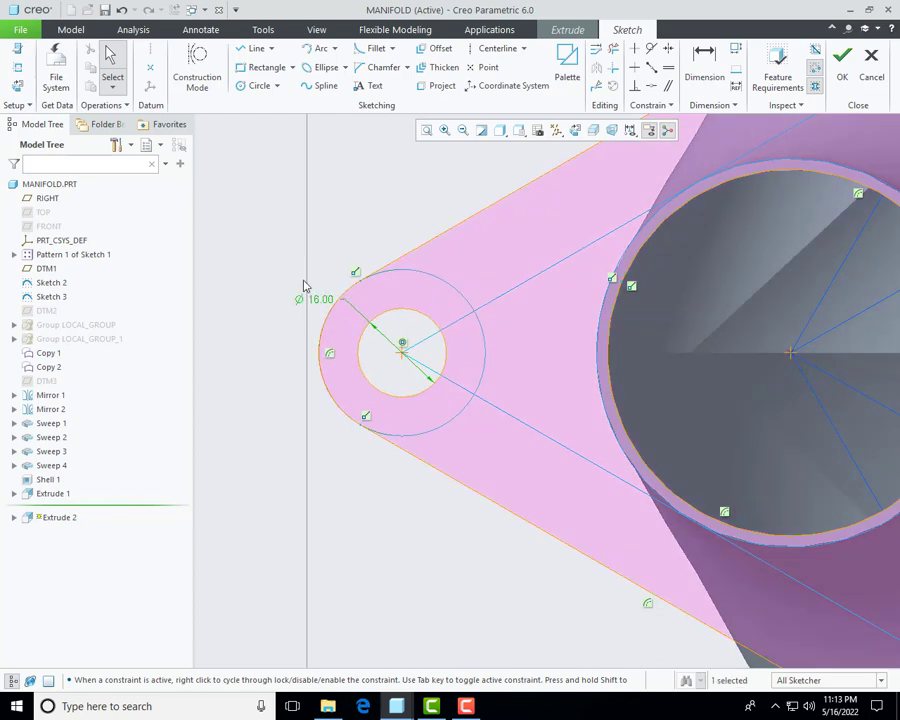
Step: Sketch a bolt-hole circle centred on the triangular outline's lower corner circle
click(259, 85)
scroll(651, 440, down, 5)
scroll(470, 342, up, 5)
click(437, 326)
click(470, 342)
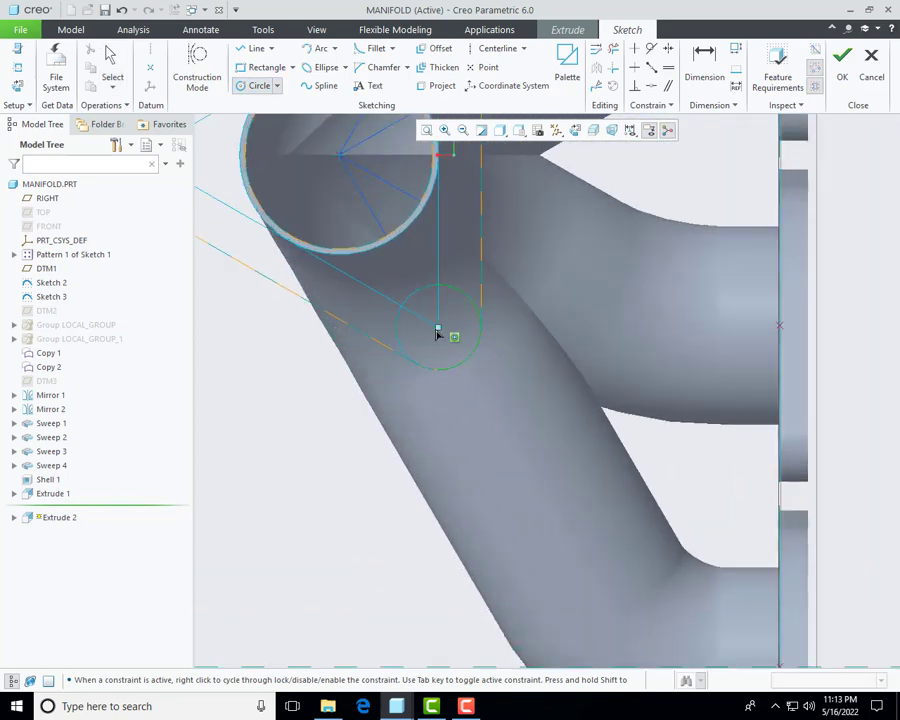
click(437, 326)
scroll(465, 497, down, 5)
scroll(363, 300, up, 2)
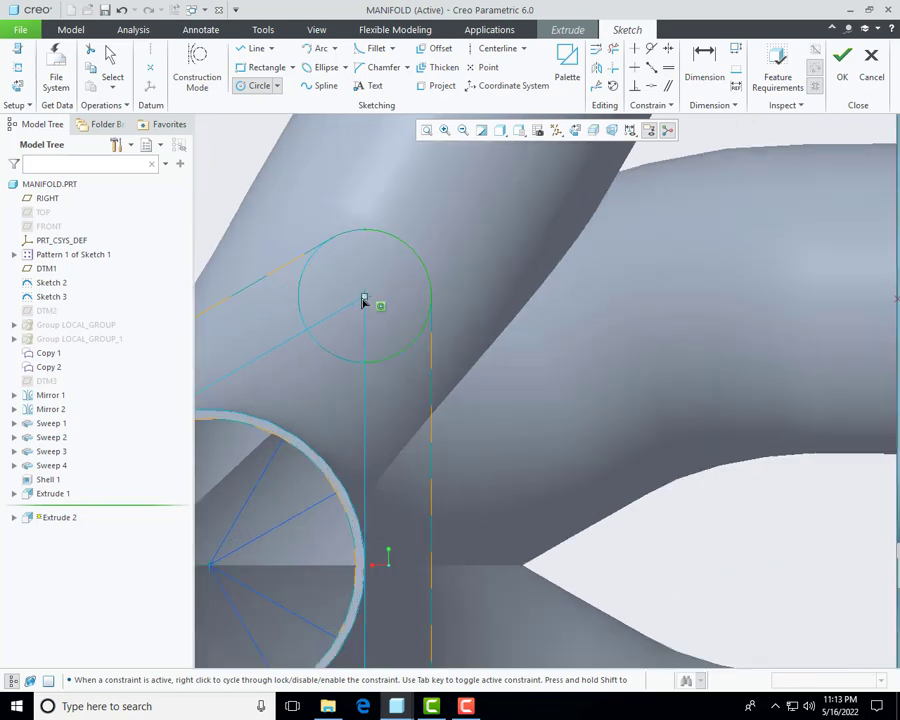
click(368, 301)
click(367, 266)
middle_click(367, 275)
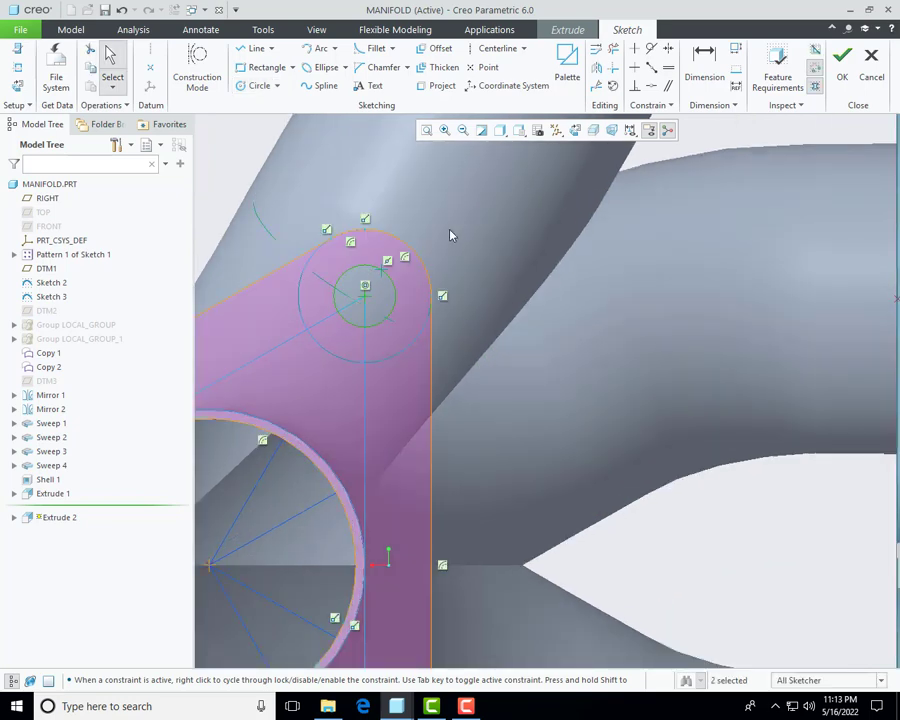
key(Delete)
Step: Sketch a bolt-hole circle on the upper corner's centre, equal in size to the 16-diameter left hole
click(257, 85)
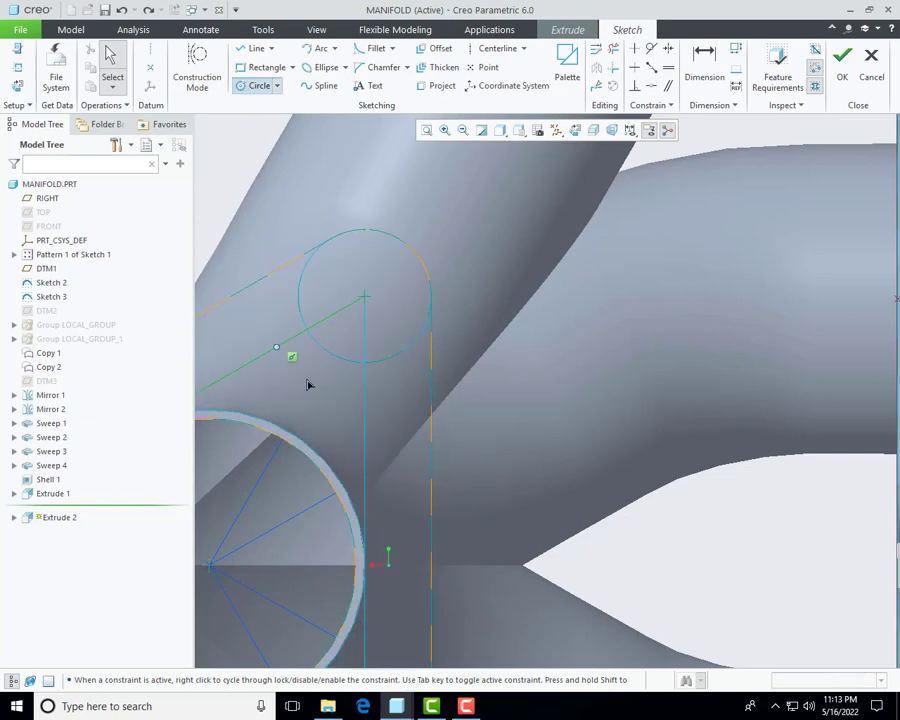
scroll(330, 348, up, 3)
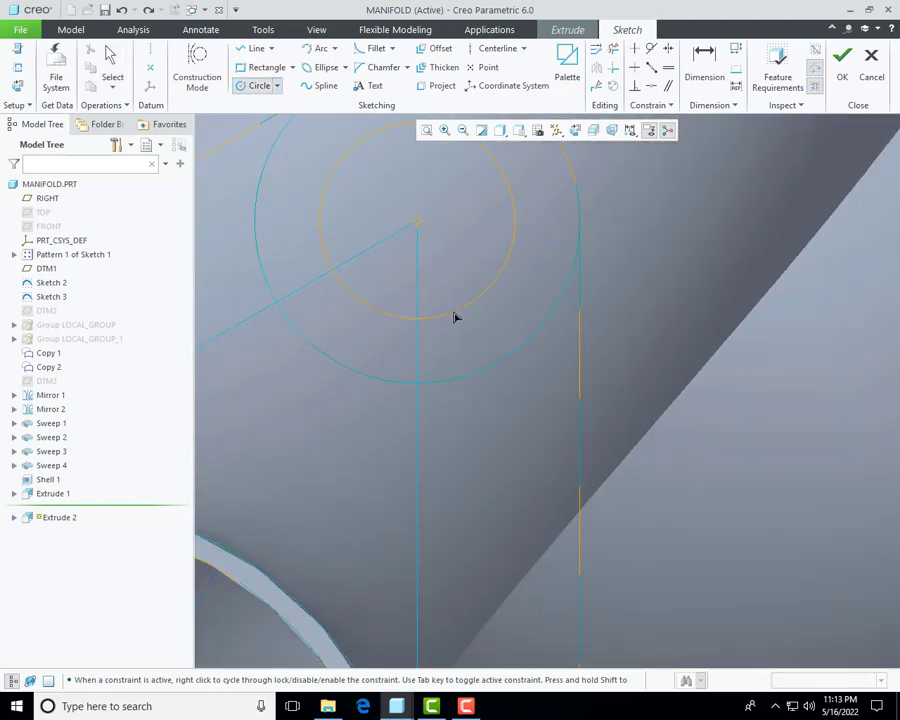
middle_click(380, 250)
scroll(662, 401, down, 5)
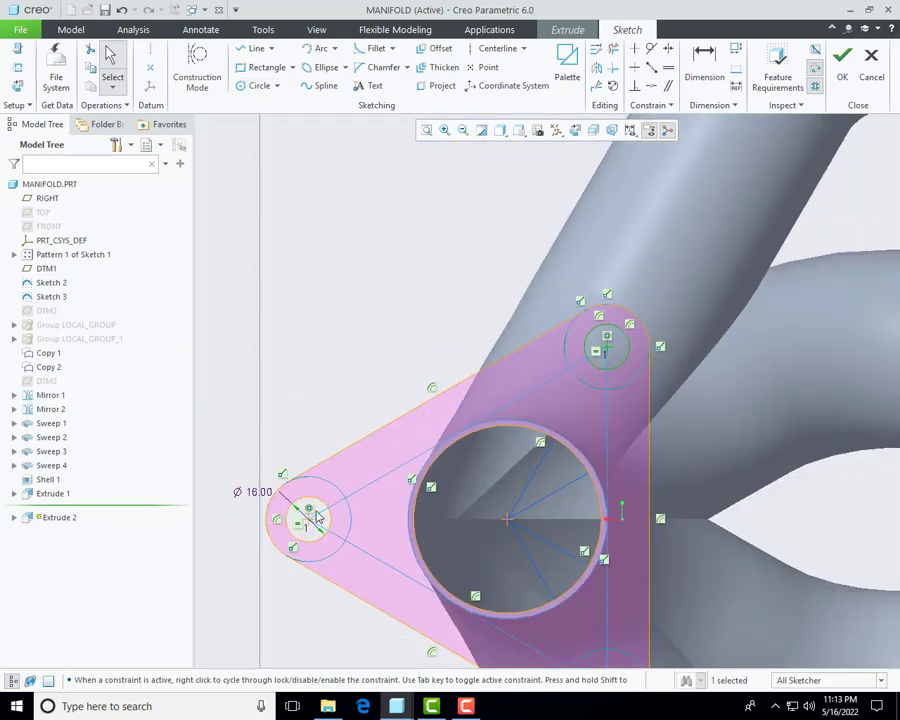
scroll(316, 516, up, 3)
scroll(245, 478, down, 3)
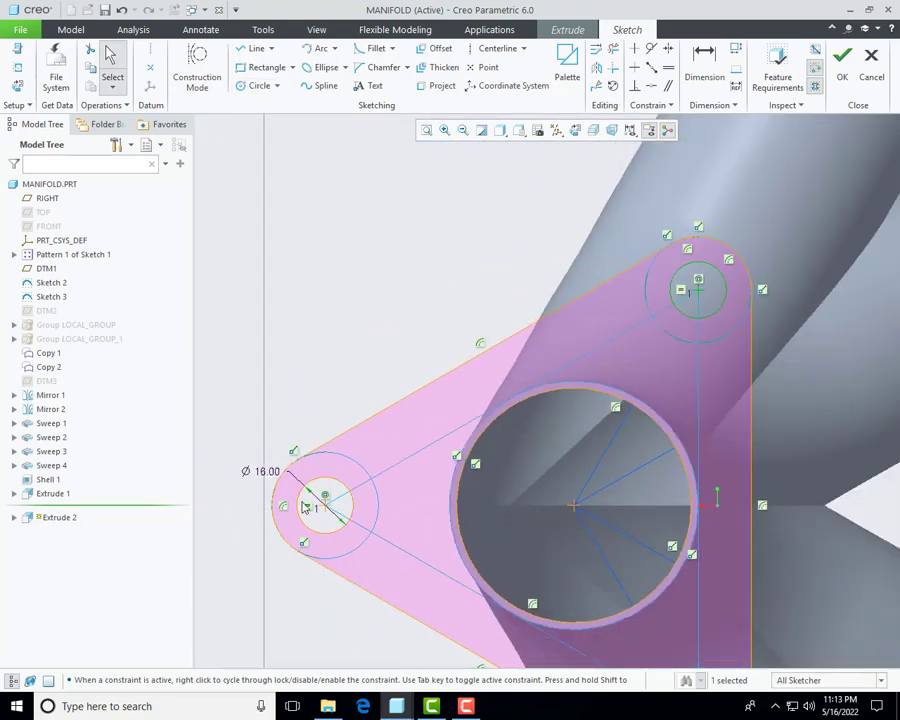
Step: Finish the flange sketch and extrude the triangular outlet flange as a solid with a depth of 10
middle_click(546, 203)
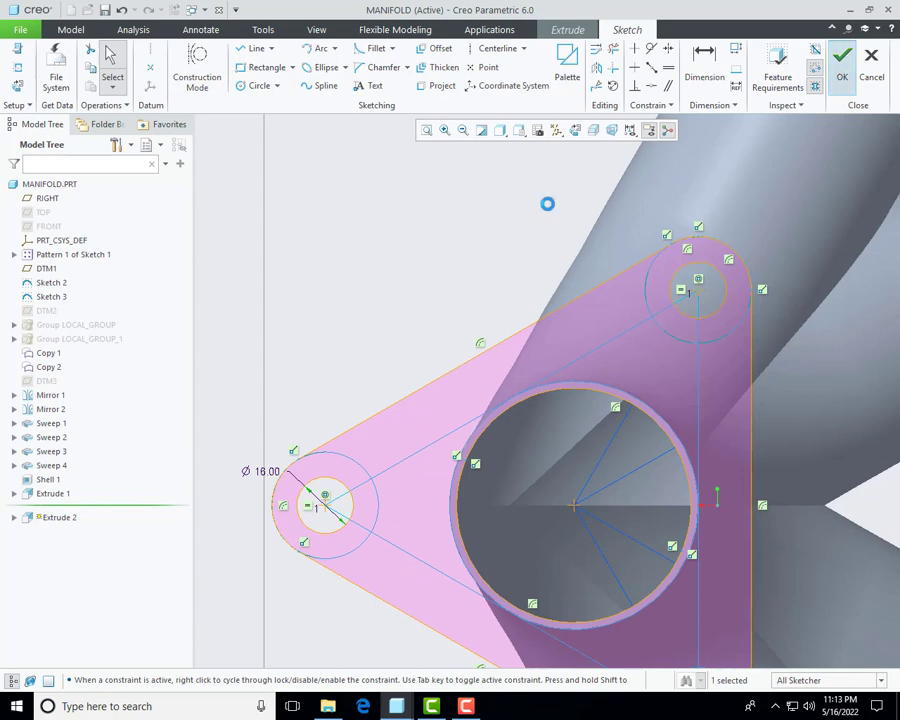
middle_drag(458, 318, 466, 418)
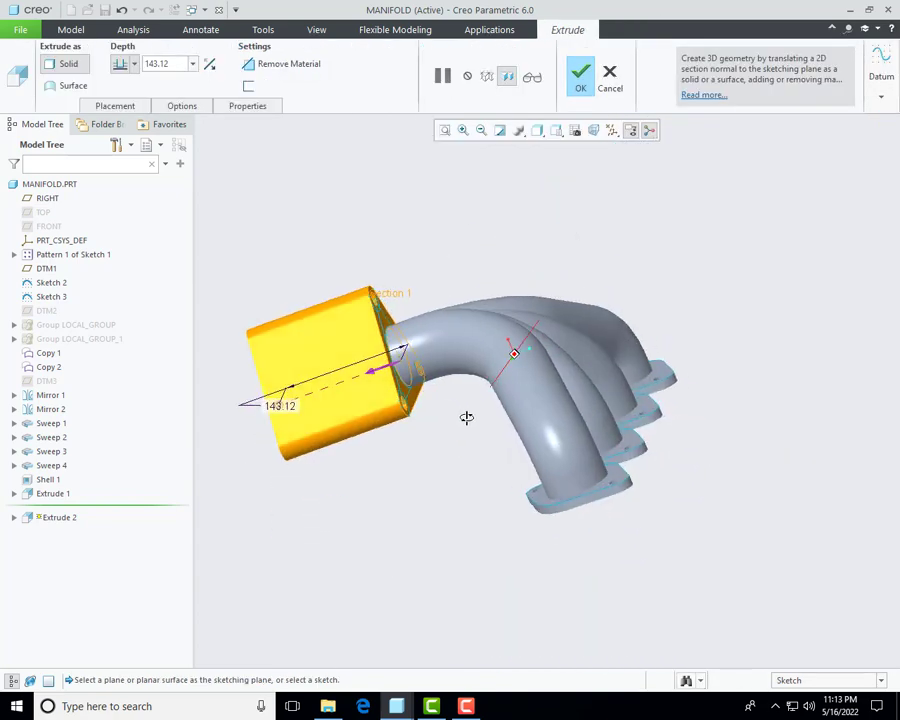
text(10)
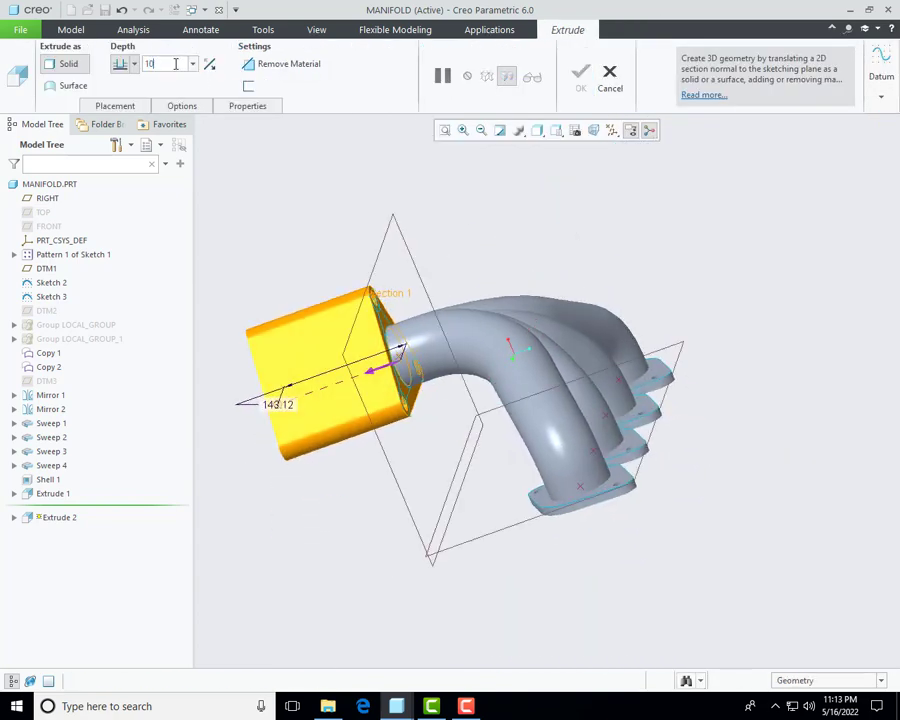
key(Return)
middle_drag(339, 198, 490, 360)
click(588, 78)
Step: Hide the construction features from Sketch 2 through Copy 2
middle_drag(490, 245, 340, 338)
click(54, 284)
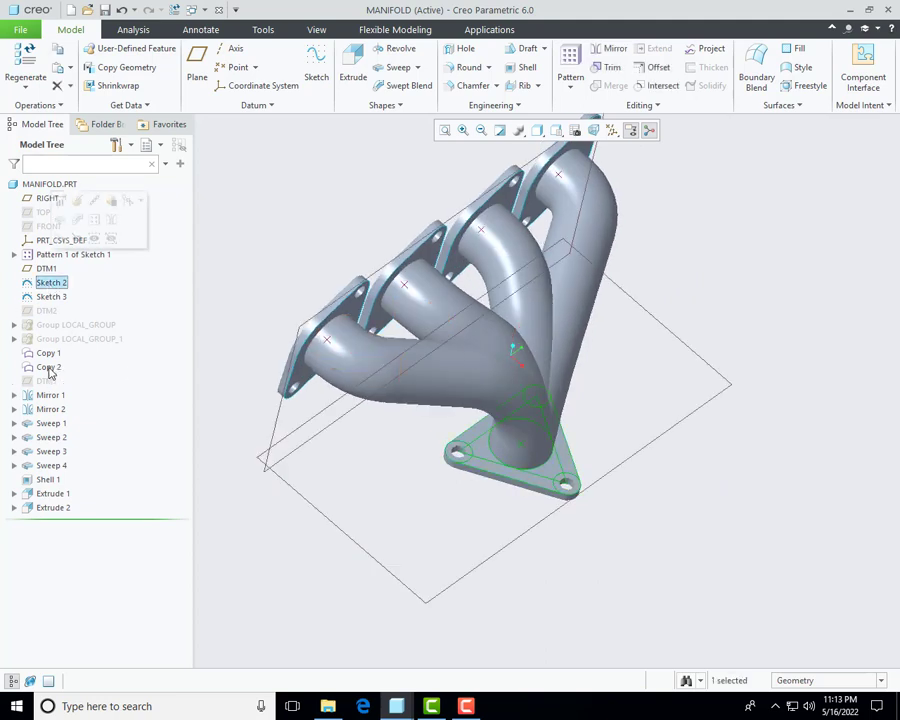
shift+click(42, 369)
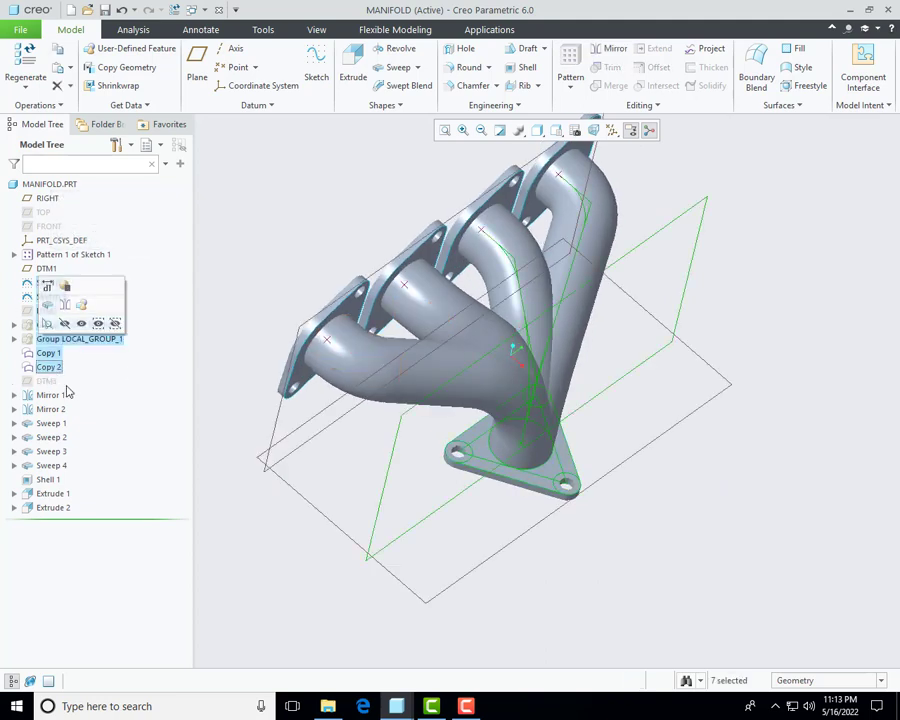
click(66, 325)
middle_drag(448, 496, 173, 498)
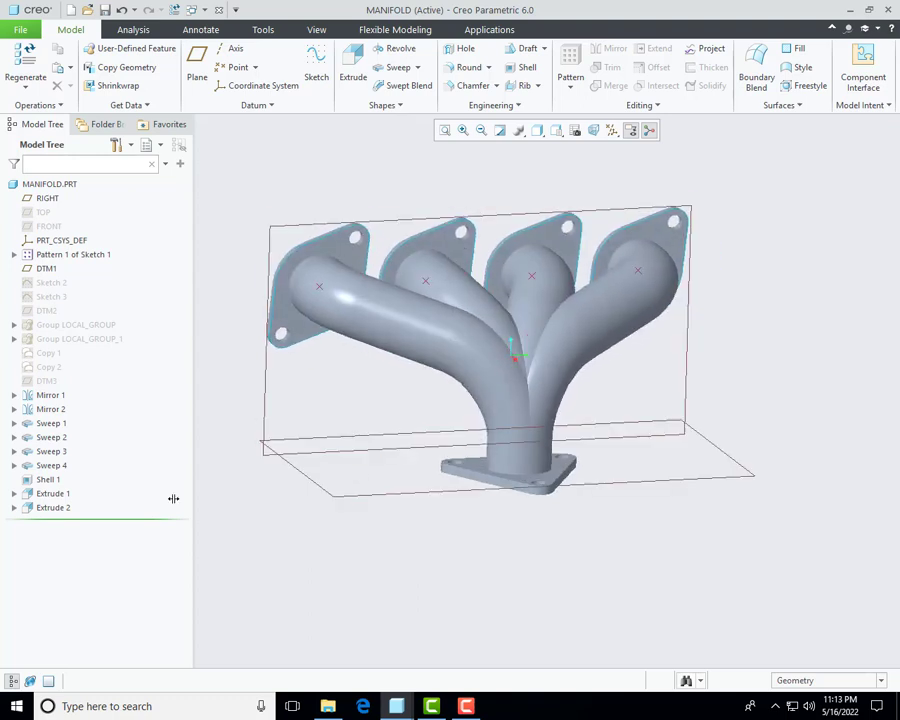
Step: Hide Pattern 1 of Sketch 1
click(48, 396)
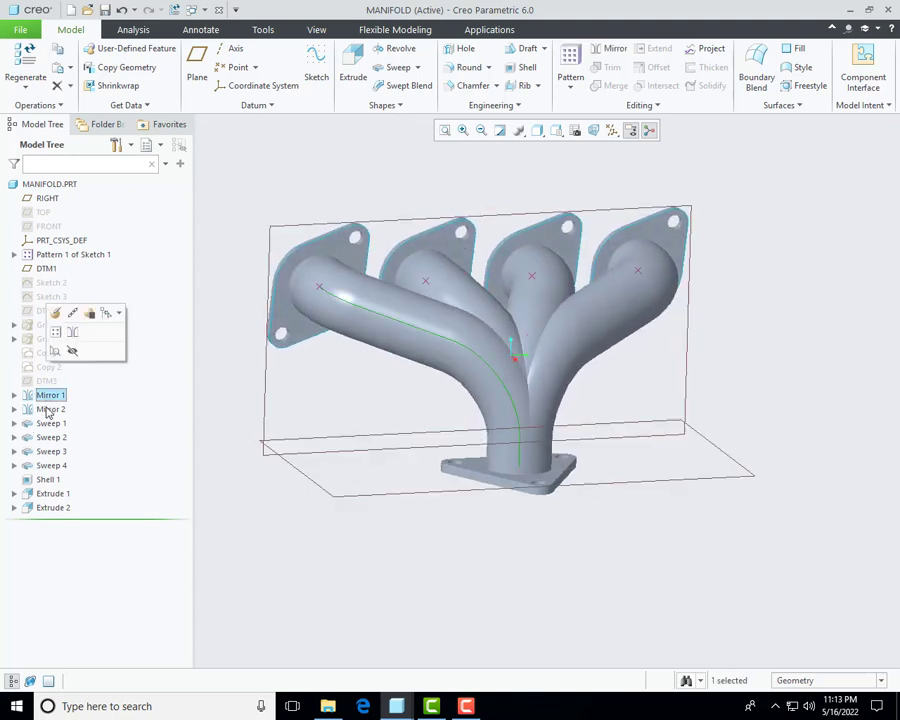
right_click(62, 254)
click(72, 218)
Step: Start a round on the edge where the leftmost pipe meets its inlet flange, with radius 10
middle_drag(423, 571, 452, 378)
click(469, 67)
middle_drag(350, 304, 330, 336)
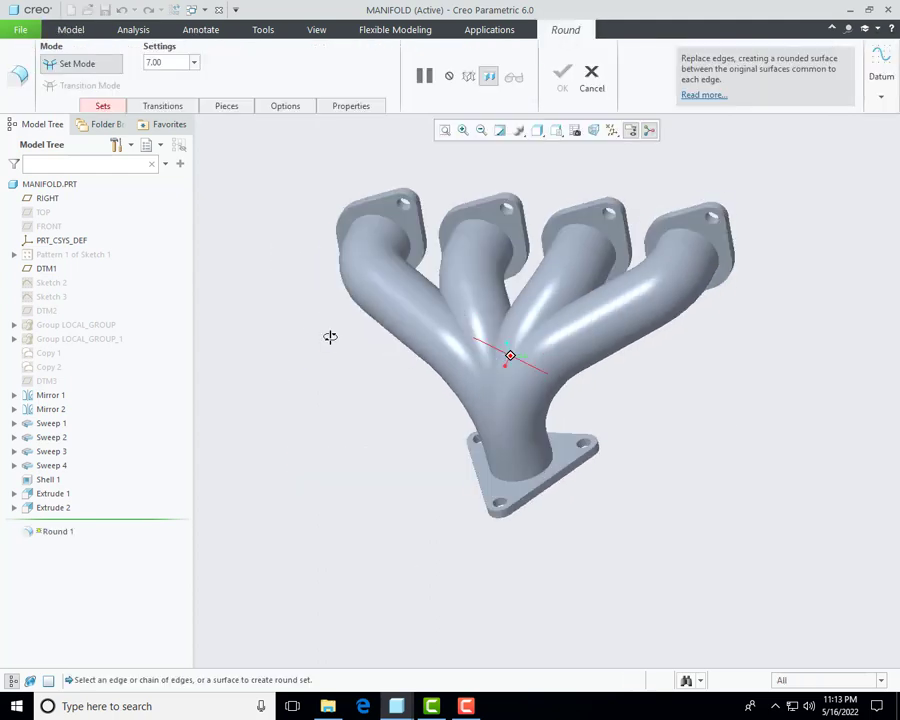
scroll(398, 242, down, 3)
click(392, 219)
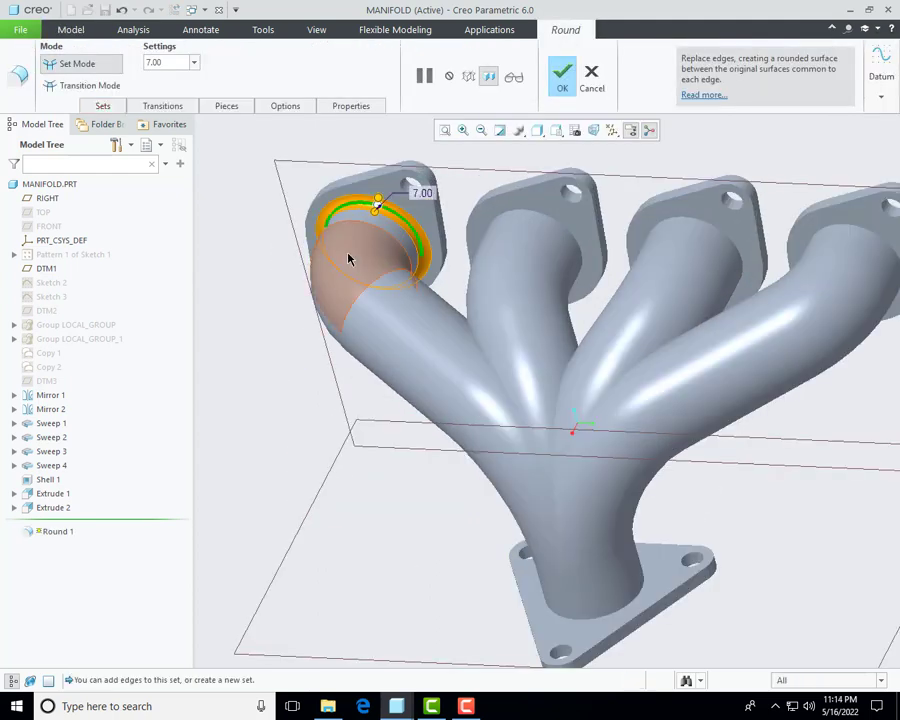
text(10)
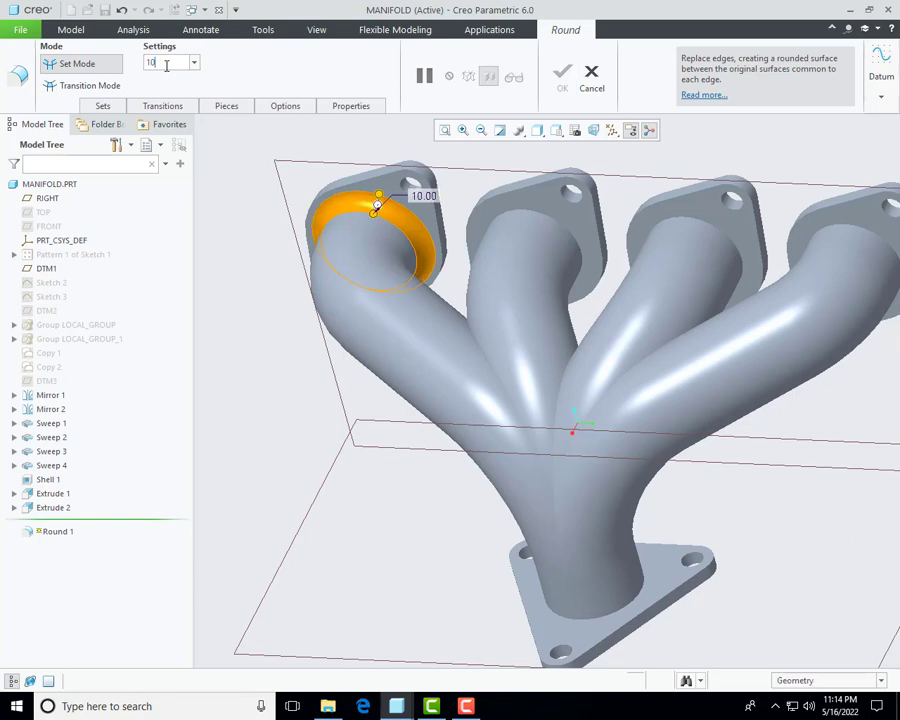
key(Return)
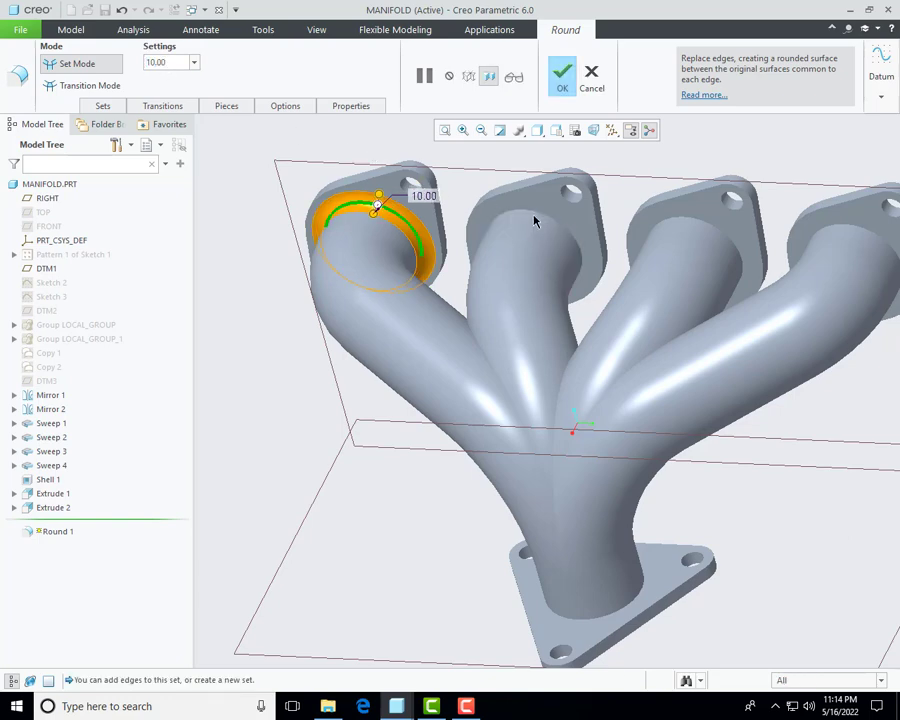
Step: Add the pipe-to-flange edges of the other three inlets to the same round set
ctrl+click(538, 218)
ctrl+click(692, 222)
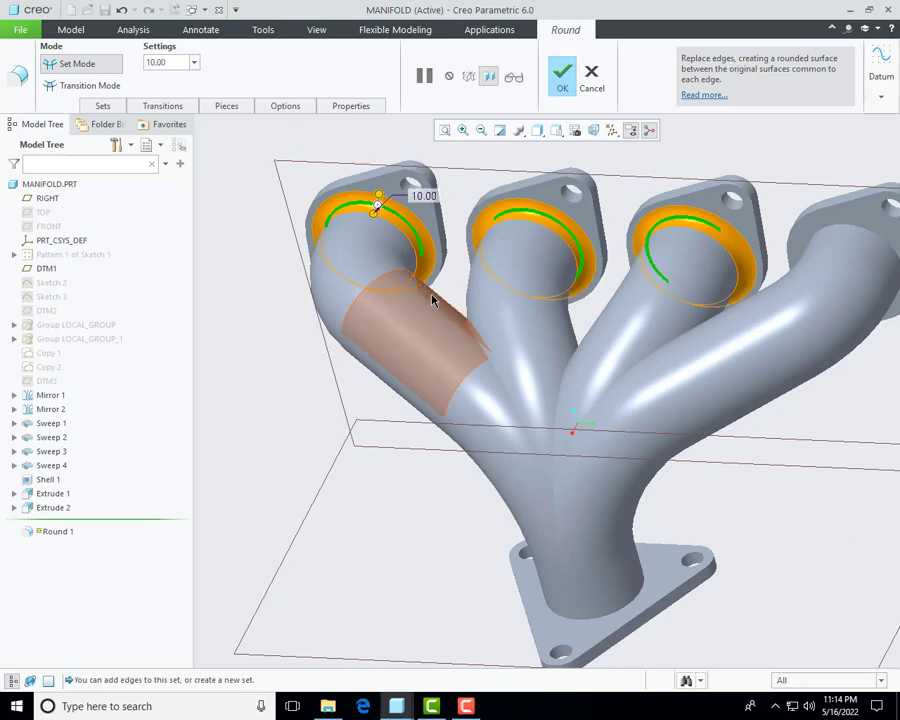
scroll(673, 251, down, 3)
scroll(651, 278, up, 5)
scroll(573, 255, down, 3)
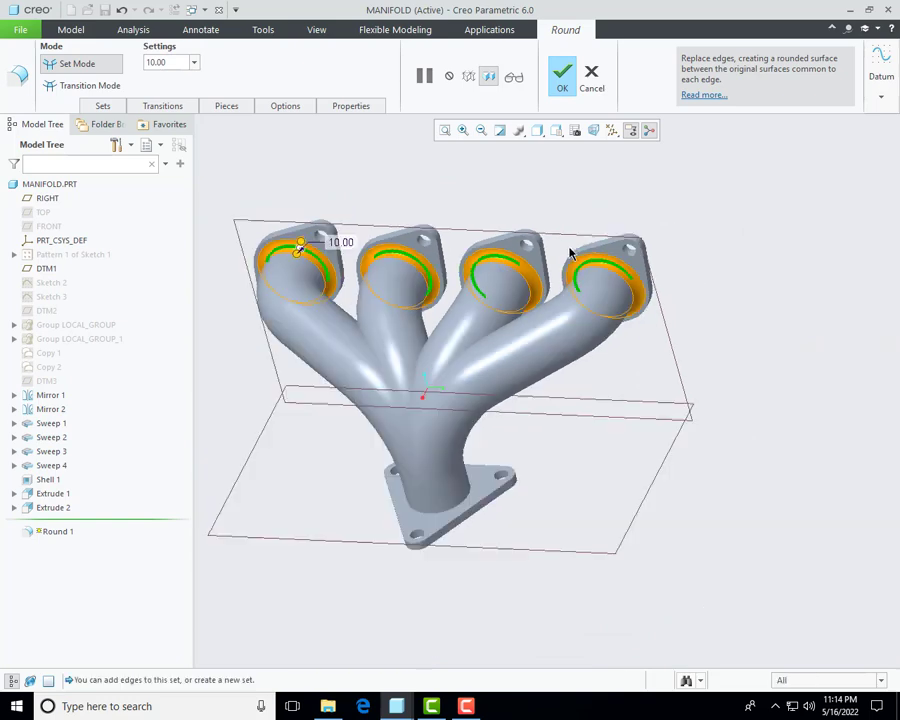
Step: Add the edge between the outlet pipe and the triangular flange to the round set and complete the round
scroll(484, 441, up, 3)
ctrl+click(446, 400)
scroll(450, 470, down, 3)
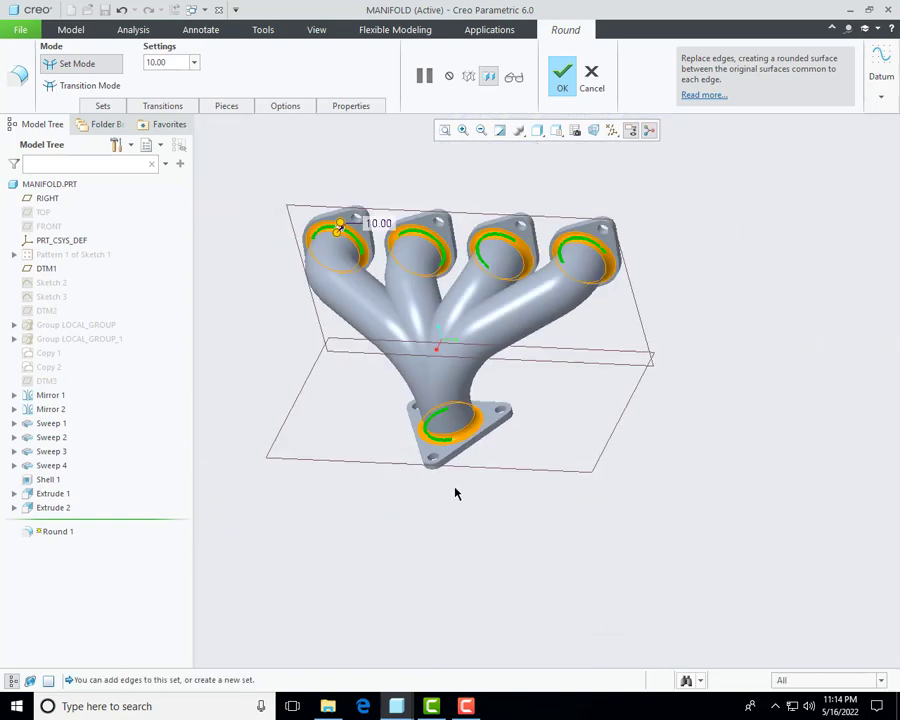
middle_drag(452, 488, 527, 384)
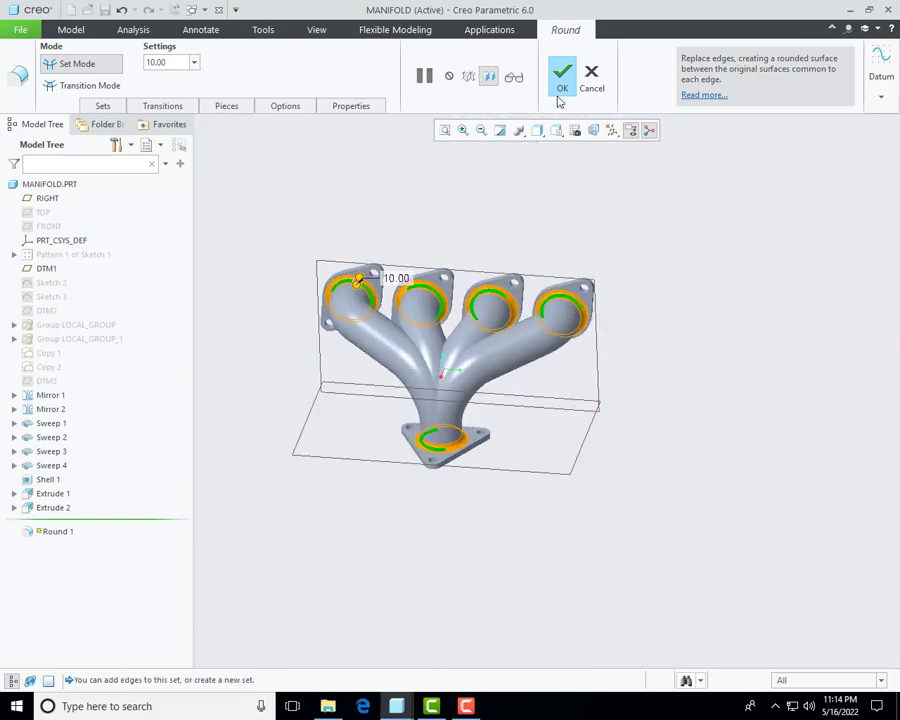
click(562, 75)
middle_drag(259, 198, 578, 147)
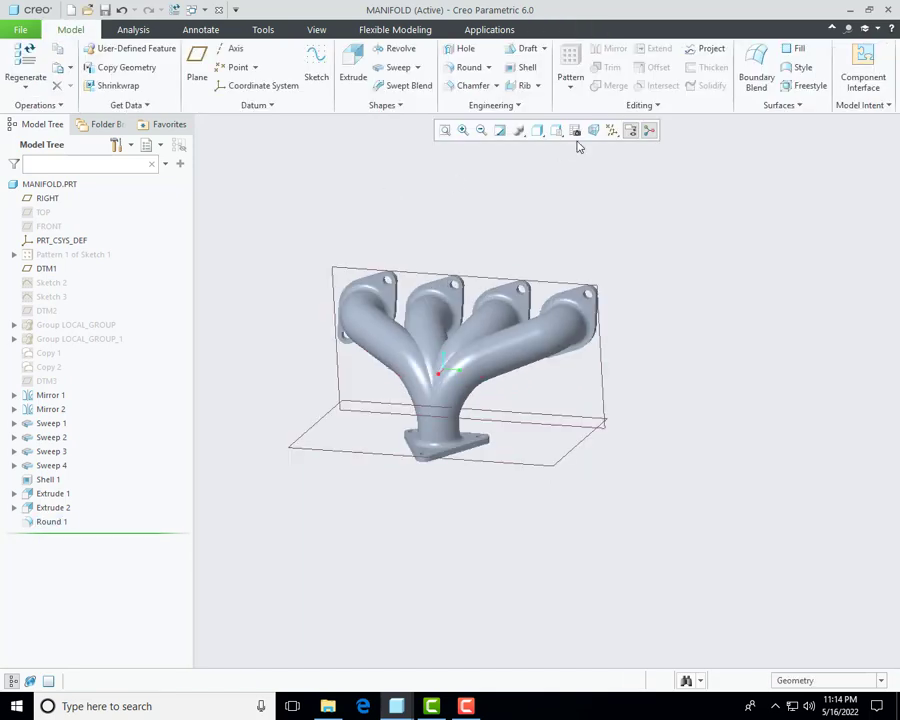
Step: Change the model's display style to Shading With Edges
click(536, 133)
click(578, 164)
scroll(453, 215, up, 3)
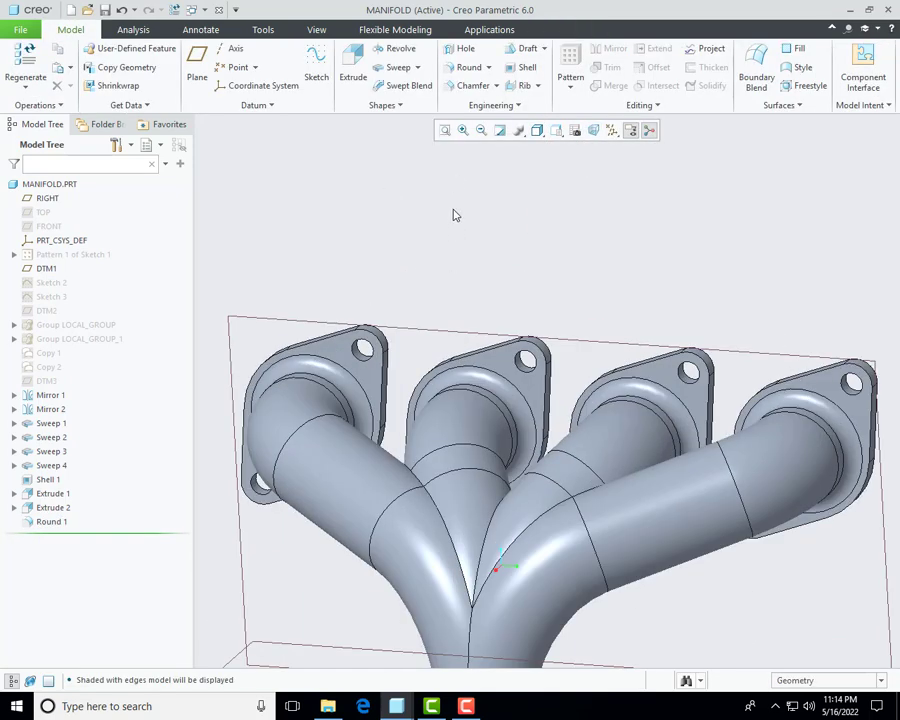
Step: Start a D x D edge chamfer of 2 on the upper bolt-hole edge of the leftmost inlet flange
click(472, 85)
scroll(420, 300, down, 3)
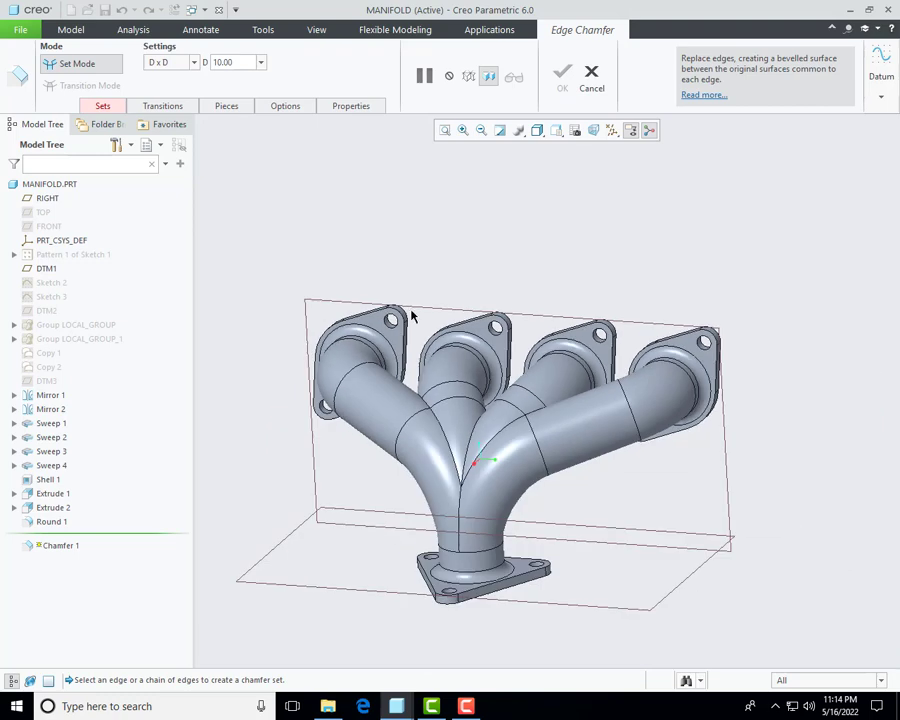
scroll(330, 355, up, 5)
scroll(326, 361, up, 2)
click(372, 364)
scroll(500, 311, down, 3)
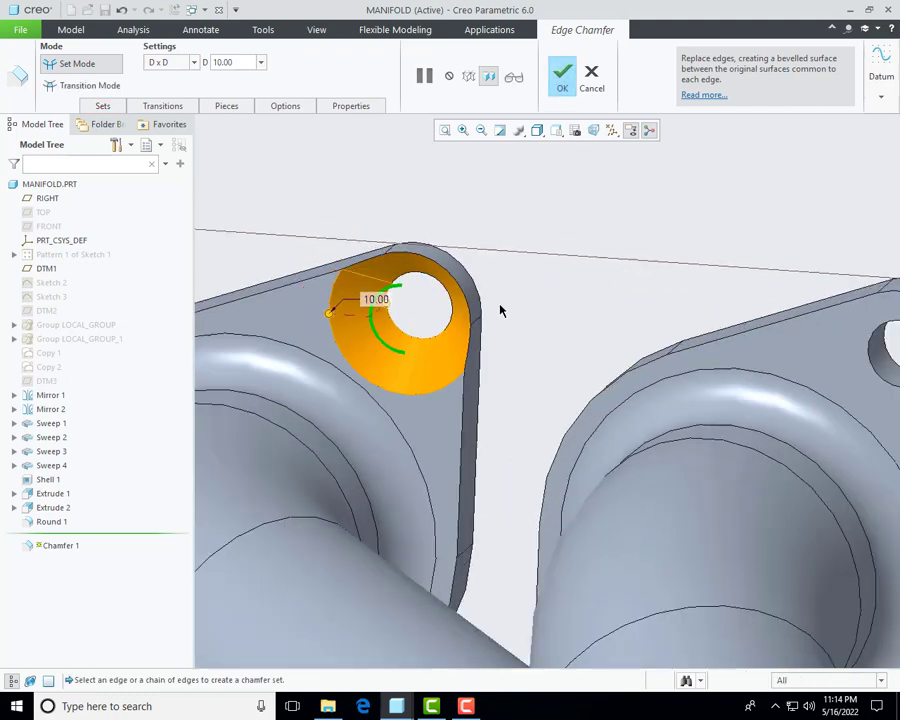
text(2)
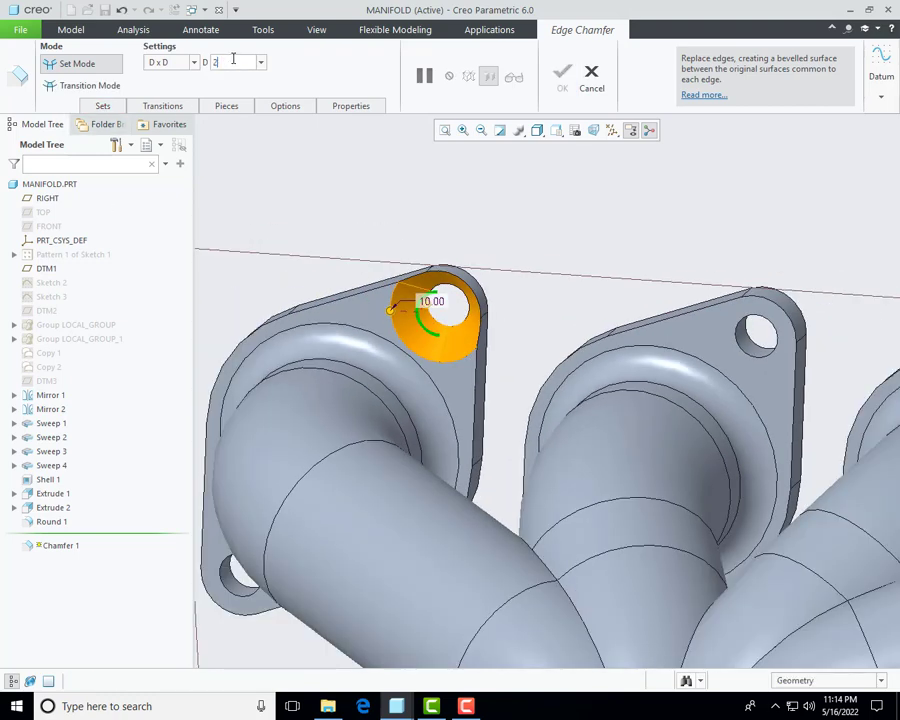
key(Return)
Step: Add the lower bolt-hole edge of the leftmost inlet flange to the chamfer
scroll(402, 281, down, 3)
middle_drag(402, 281, 341, 422)
scroll(400, 310, up, 5)
scroll(404, 306, down, 4)
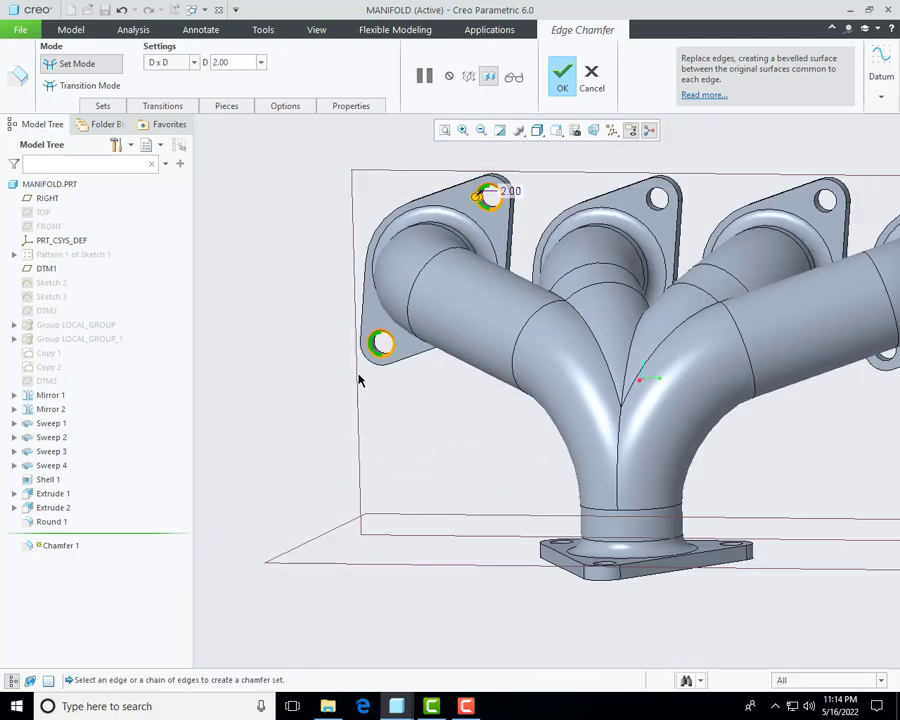
Step: Add the pipe-side edges of both bolt holes on the second inlet flange to the 2 chamfer set
scroll(505, 290, up, 5)
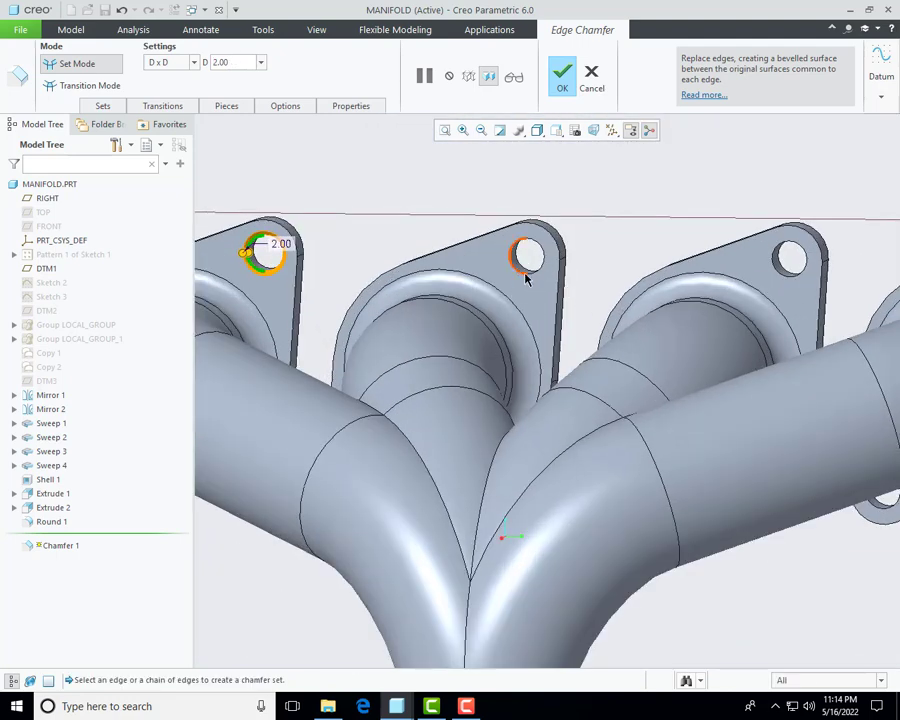
scroll(527, 279, down, 4)
middle_drag(527, 279, 434, 400)
scroll(420, 440, up, 5)
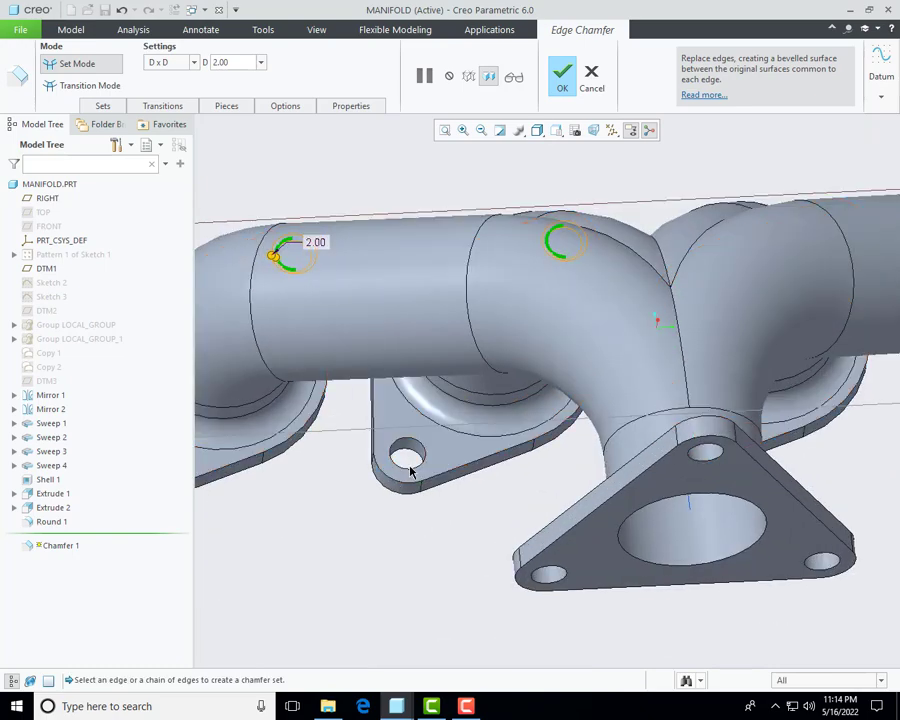
Step: Add the pipe-side edges of both bolt holes on the third inlet flange to the chamfer set
scroll(418, 470, down, 4)
middle_drag(418, 470, 512, 468)
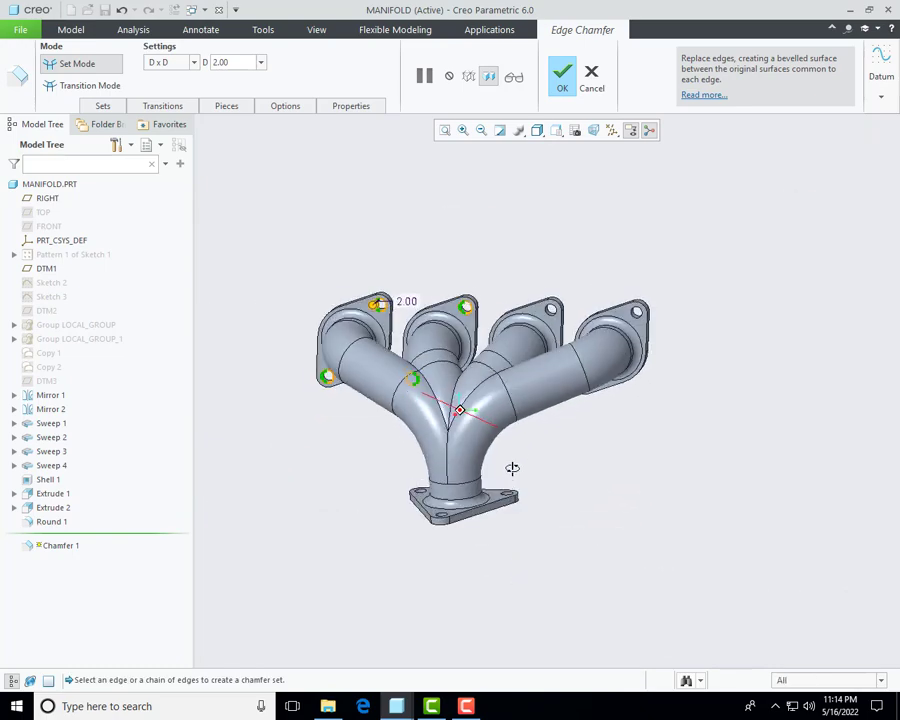
scroll(550, 314, up, 5)
scroll(546, 308, down, 4)
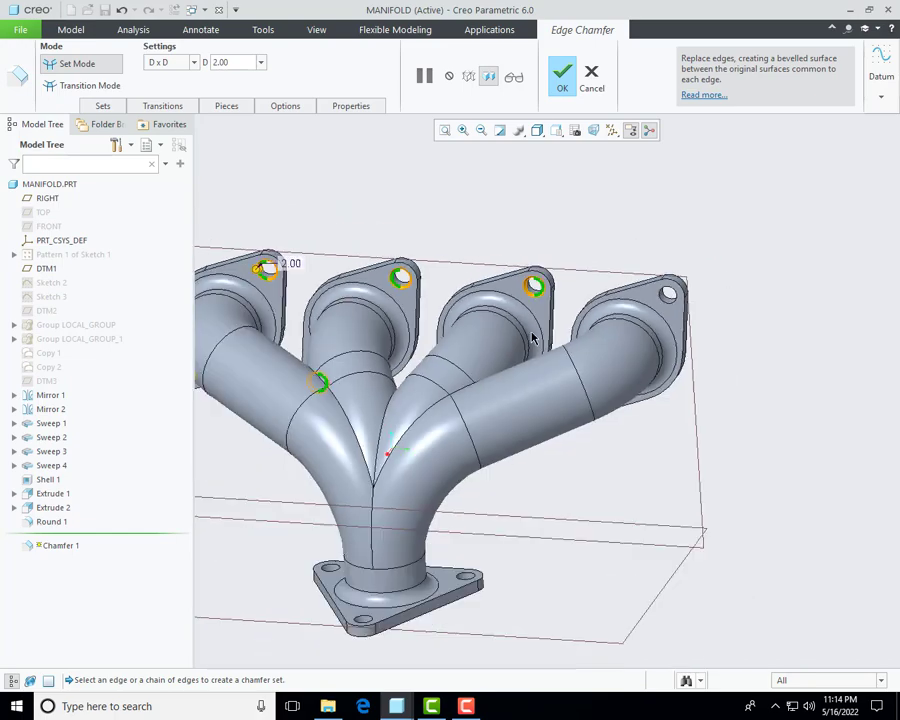
middle_drag(546, 308, 603, 263)
scroll(305, 523, up, 4)
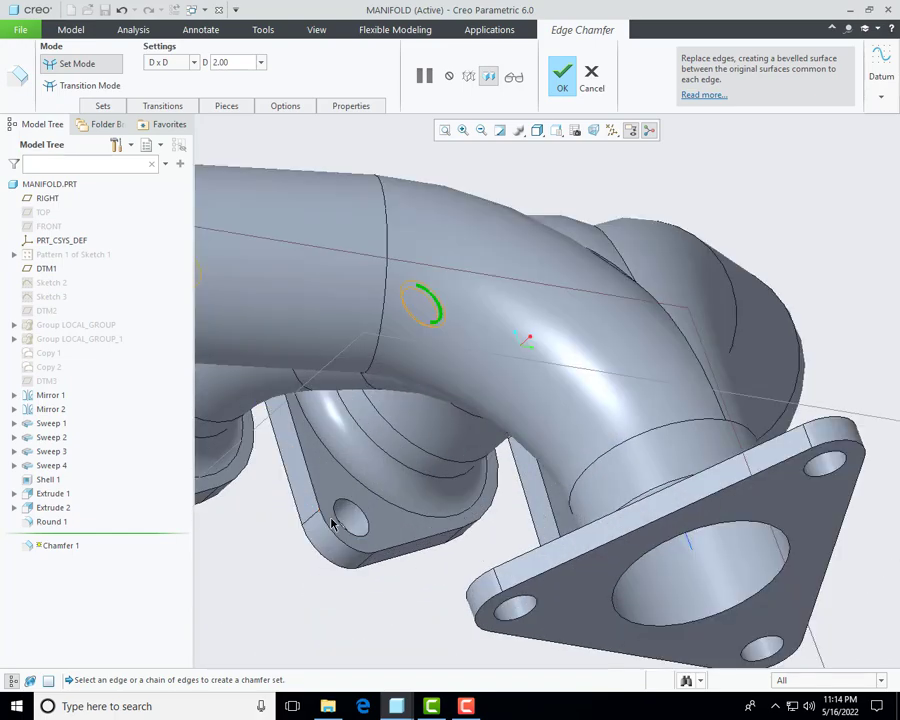
Step: Add the pipe-side edges of both bolt holes on the fourth inlet flange to the chamfer set
scroll(336, 533, down, 4)
middle_drag(376, 516, 766, 314)
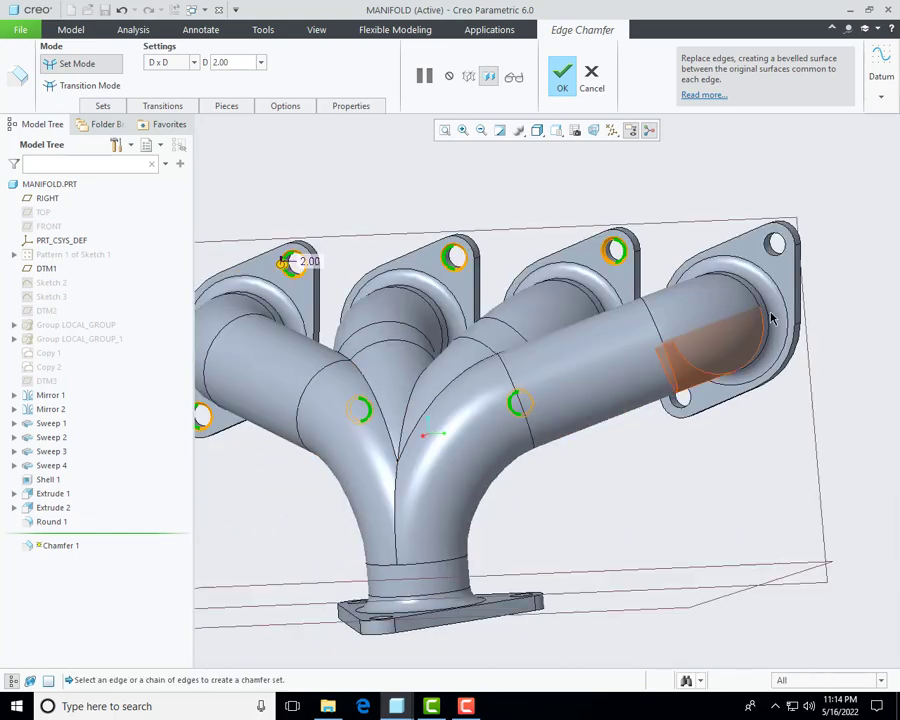
ctrl+click(775, 258)
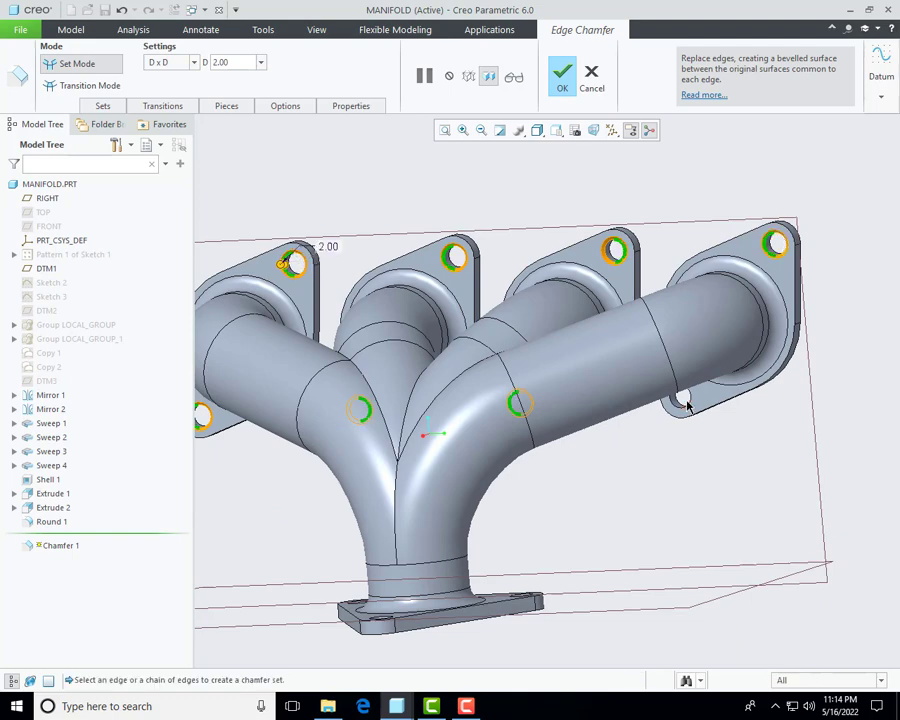
Step: Add the mating-face bolt-hole edges of the fourth inlet flange and the third flange's lower hole edge to the chamfer set
scroll(597, 428, down, 3)
middle_drag(597, 428, 344, 454)
scroll(288, 365, up, 5)
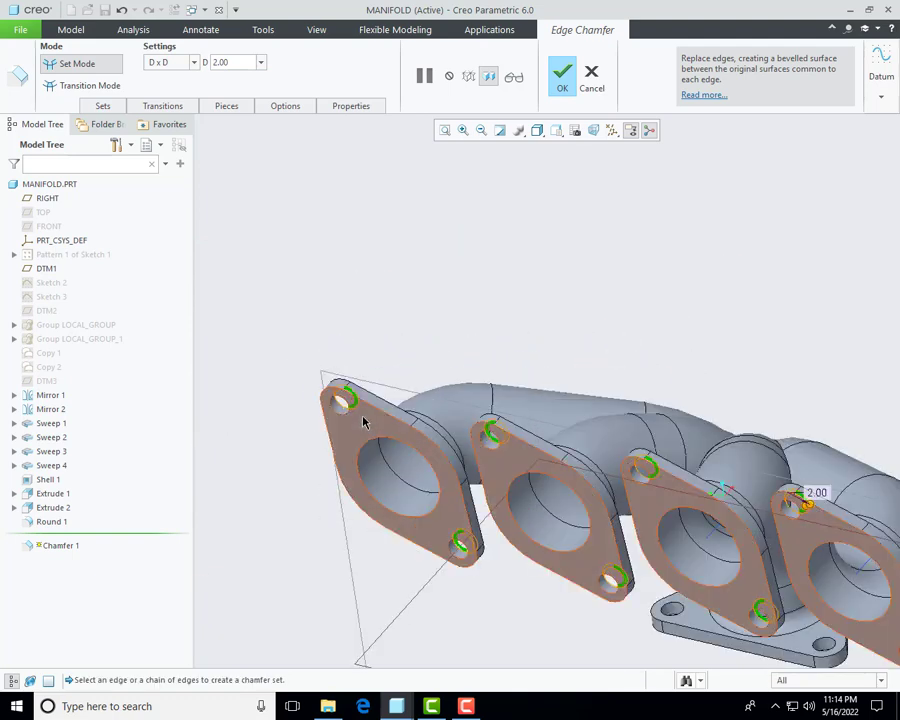
scroll(362, 496, down, 5)
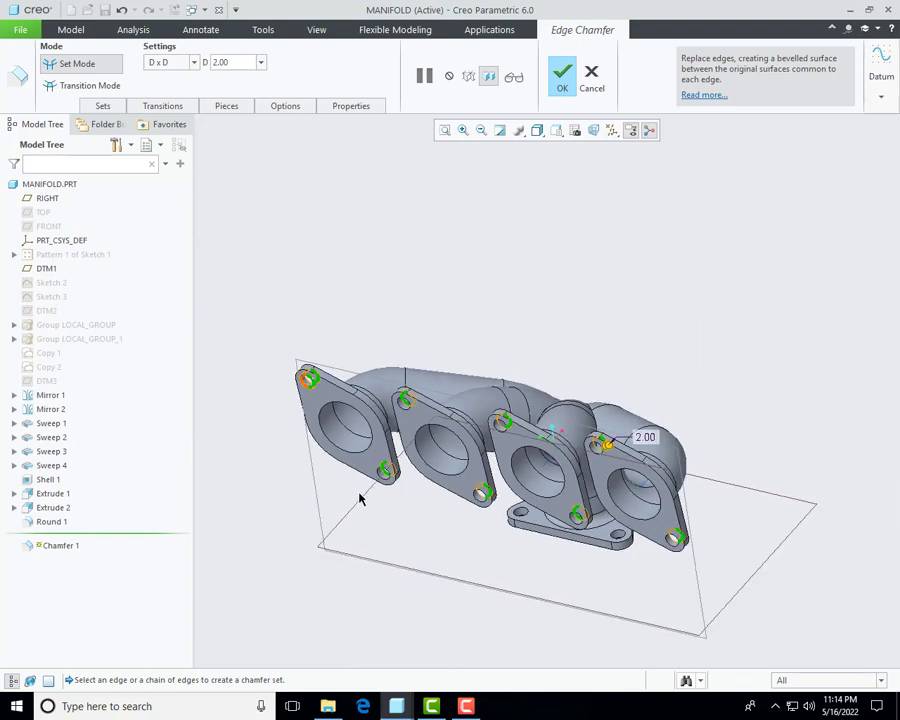
scroll(395, 418, up, 8)
scroll(385, 410, down, 4)
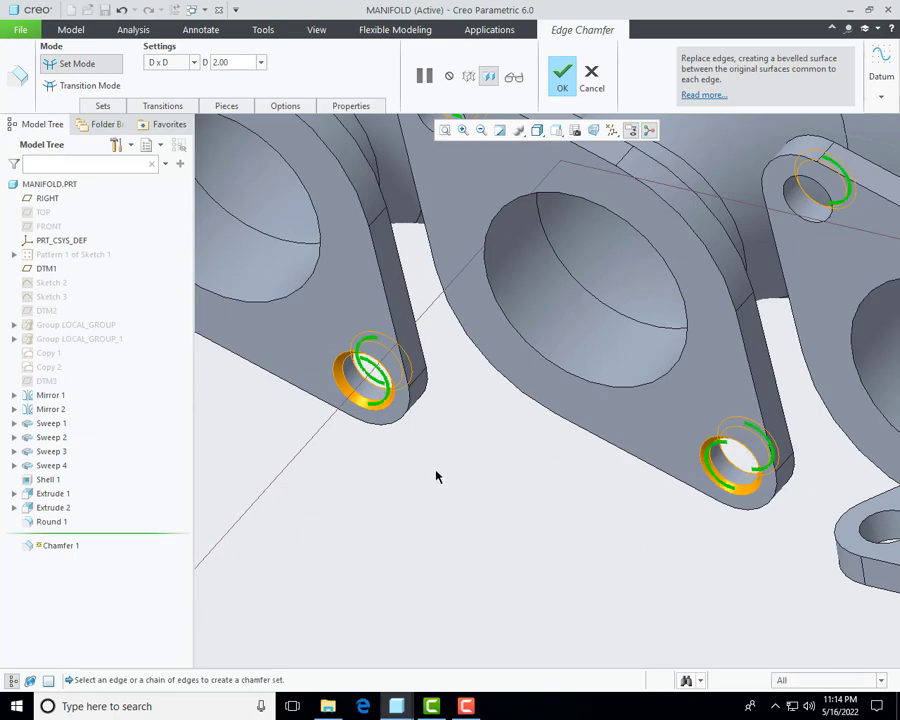
scroll(436, 477, down, 4)
Step: Add the mating-face edges of the third inlet flange's upper bolt hole and both second-flange bolt holes to the chamfer set
middle_drag(460, 476, 456, 318)
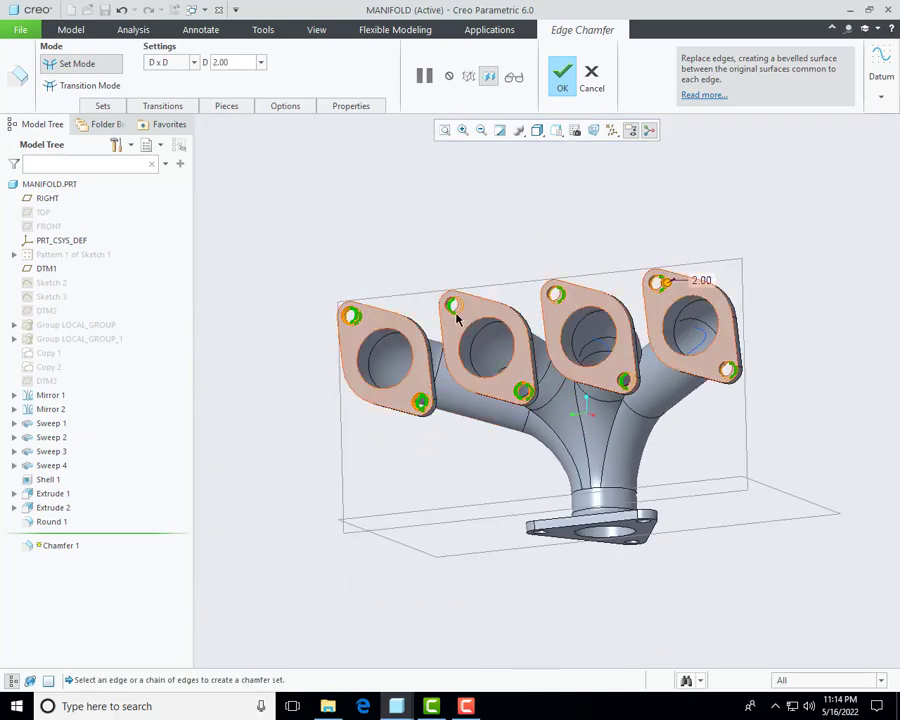
scroll(456, 318, up, 5)
scroll(457, 310, down, 4)
scroll(560, 300, up, 5)
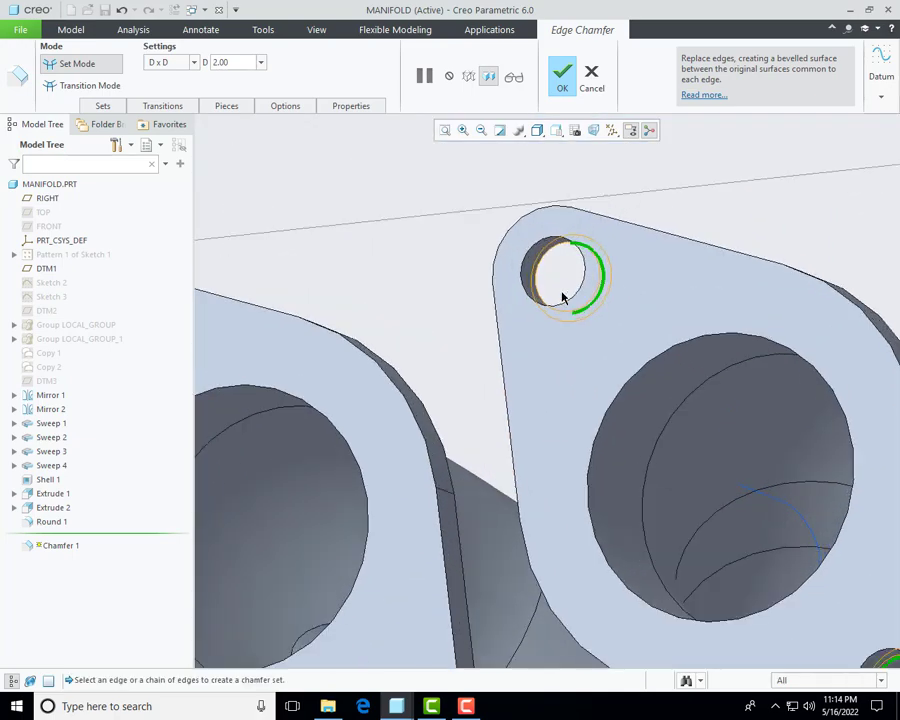
scroll(661, 434, down, 4)
scroll(667, 476, up, 5)
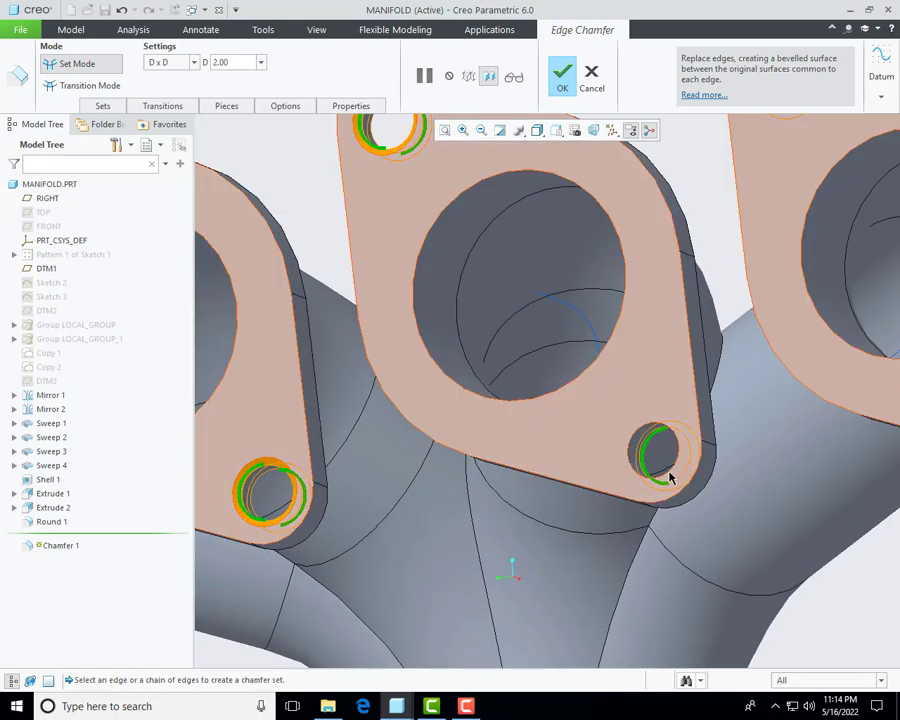
Step: Add the mating-face edges of both bolt holes on the first inlet flange to the chamfer set
scroll(509, 462, down, 4)
middle_drag(683, 362, 675, 300)
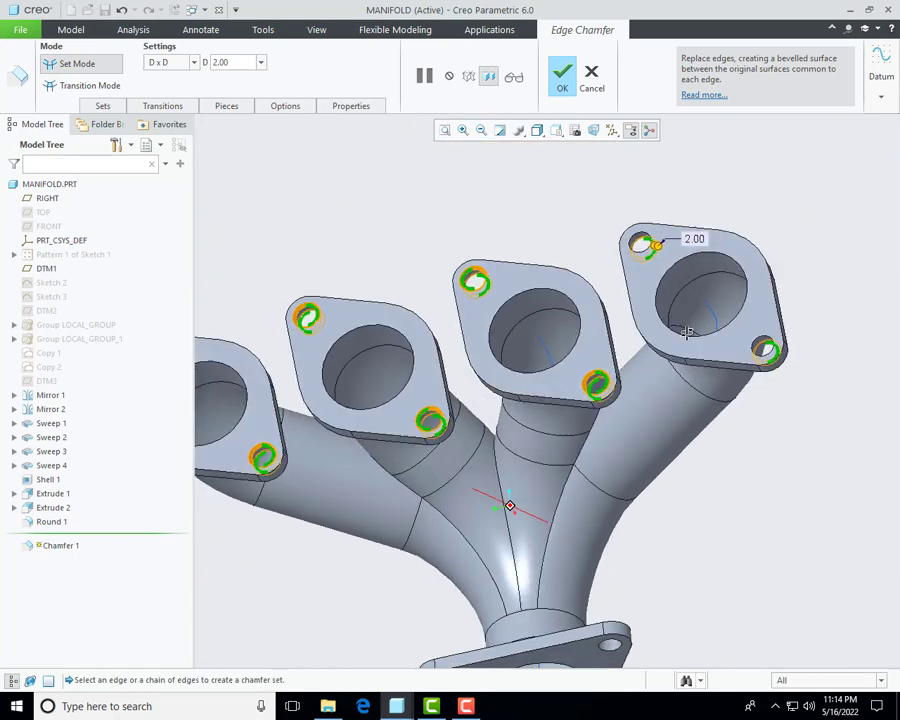
scroll(676, 233, up, 5)
scroll(560, 280, down, 3)
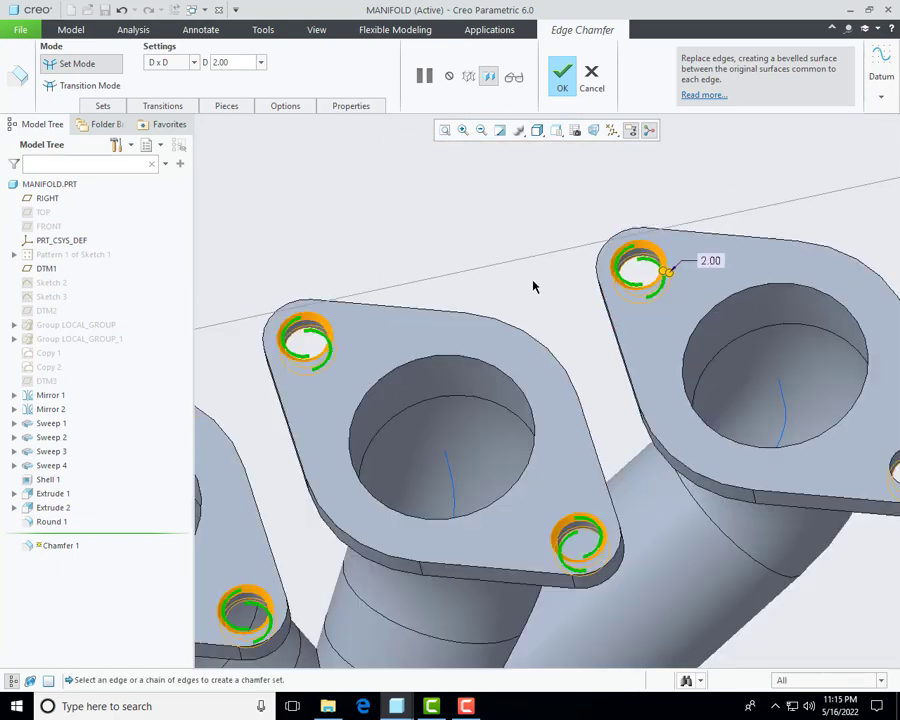
middle_drag(532, 284, 726, 400)
scroll(711, 371, up, 2)
scroll(649, 484, down, 5)
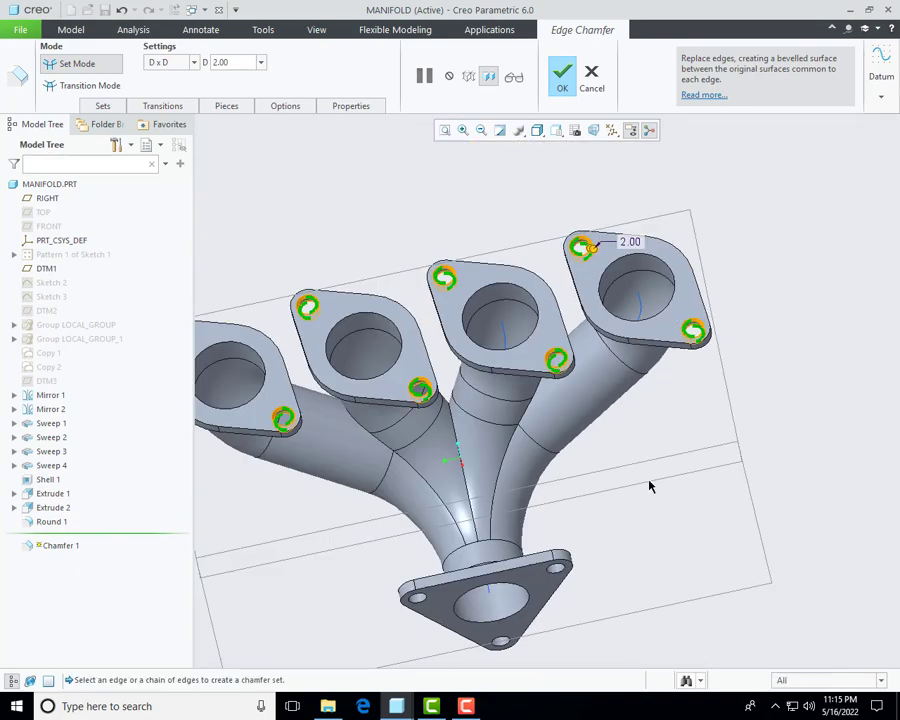
Step: Add the pipe-side bolt-hole edges of the triangular outlet flange to the chamfer set
middle_drag(649, 484, 527, 645)
scroll(530, 610, up, 5)
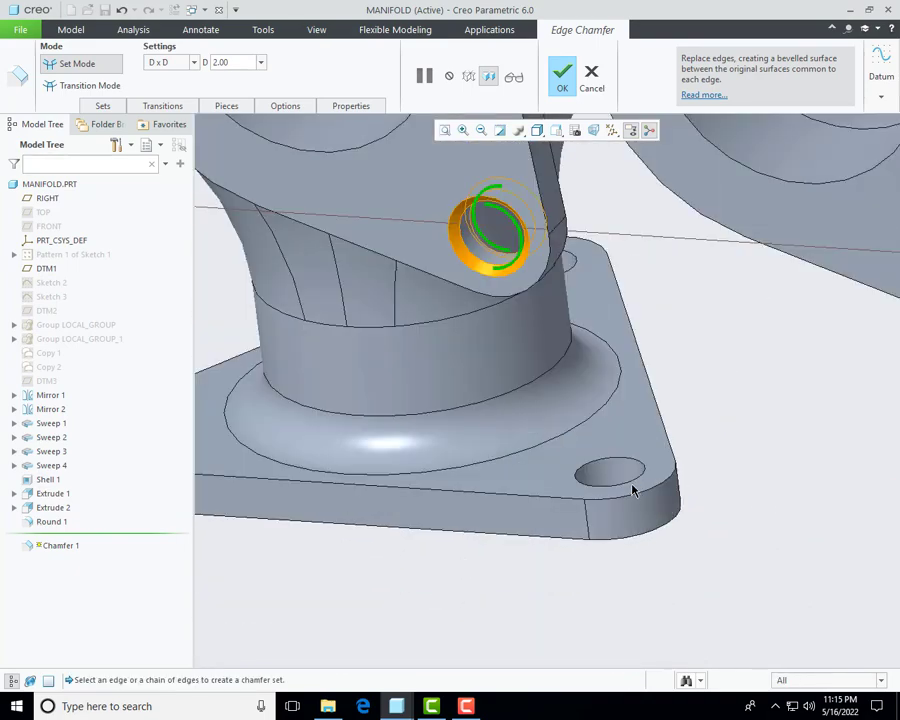
scroll(727, 502, down, 4)
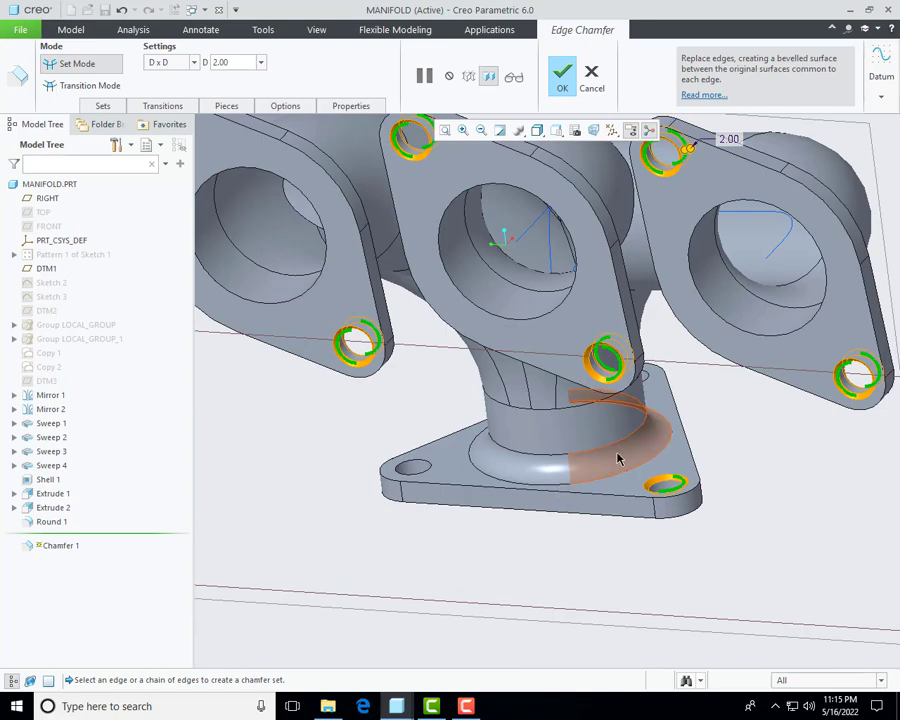
mouse_move(618, 459)
middle_down()
mouse_move(631, 426)
mouse_move(615, 450)
middle_up()
scroll(418, 510, up, 4)
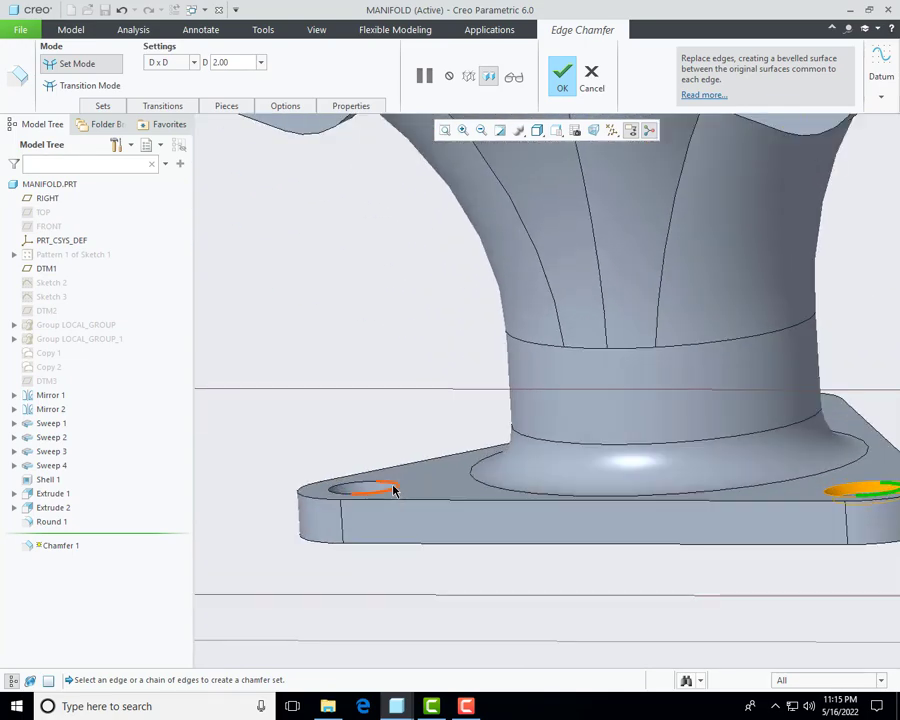
scroll(393, 490, down, 3)
Step: Add the underside edges of the triangular flange's three bolt holes to the chamfer set and complete the chamfer
middle_drag(432, 508, 538, 285)
scroll(638, 580, up, 3)
scroll(622, 538, down, 3)
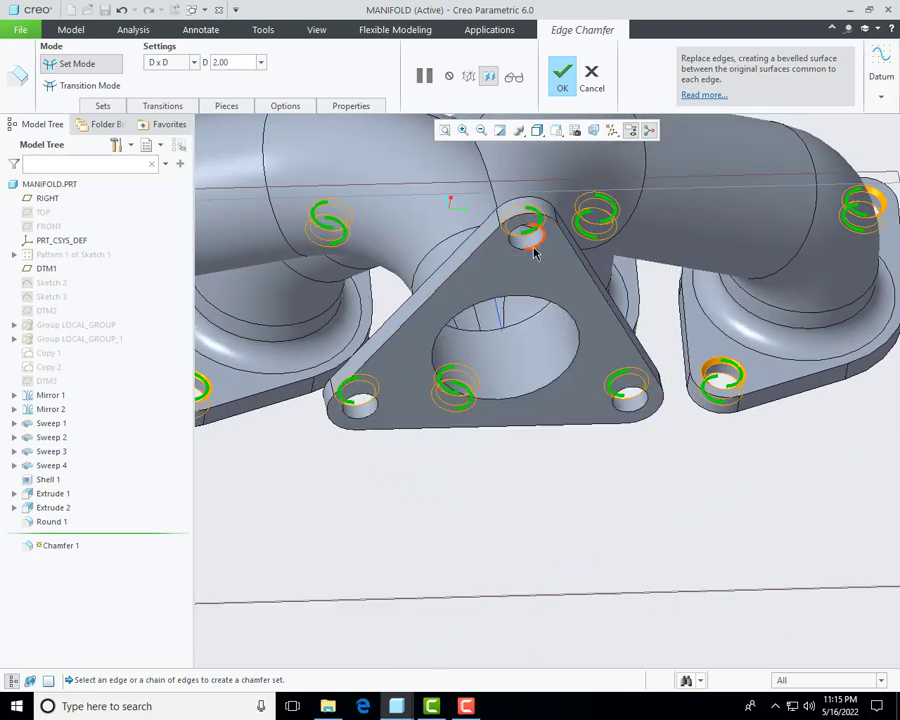
click(535, 254)
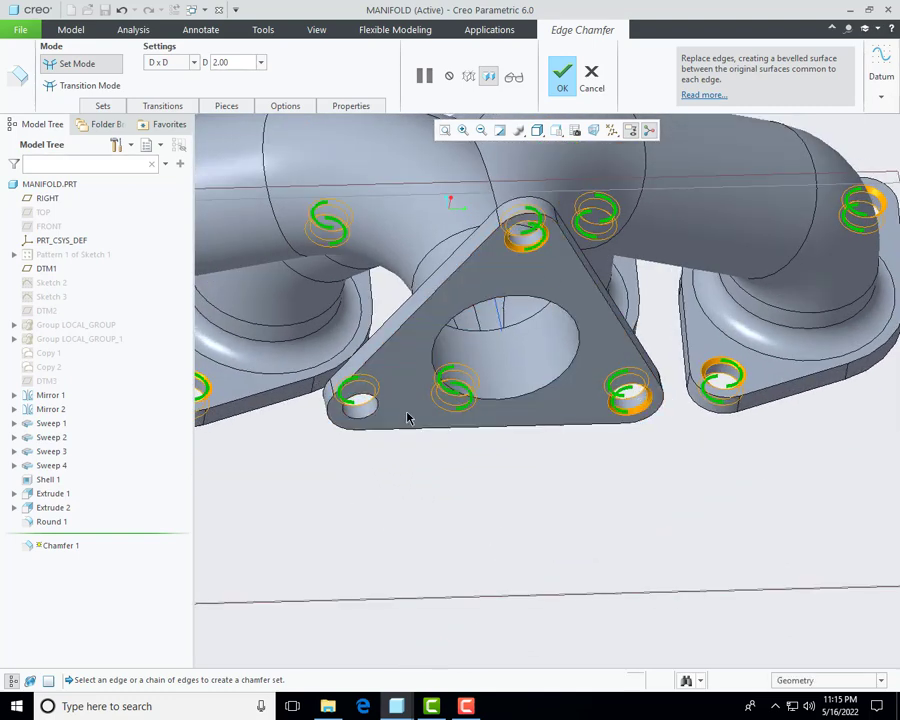
scroll(396, 438, down, 5)
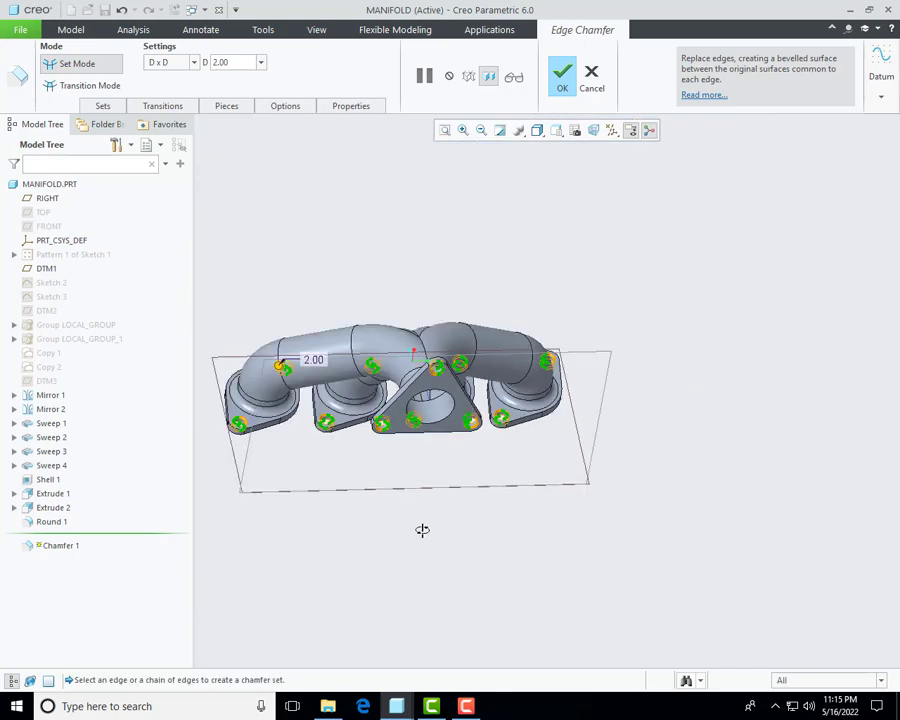
middle_drag(422, 531, 531, 254)
click(572, 70)
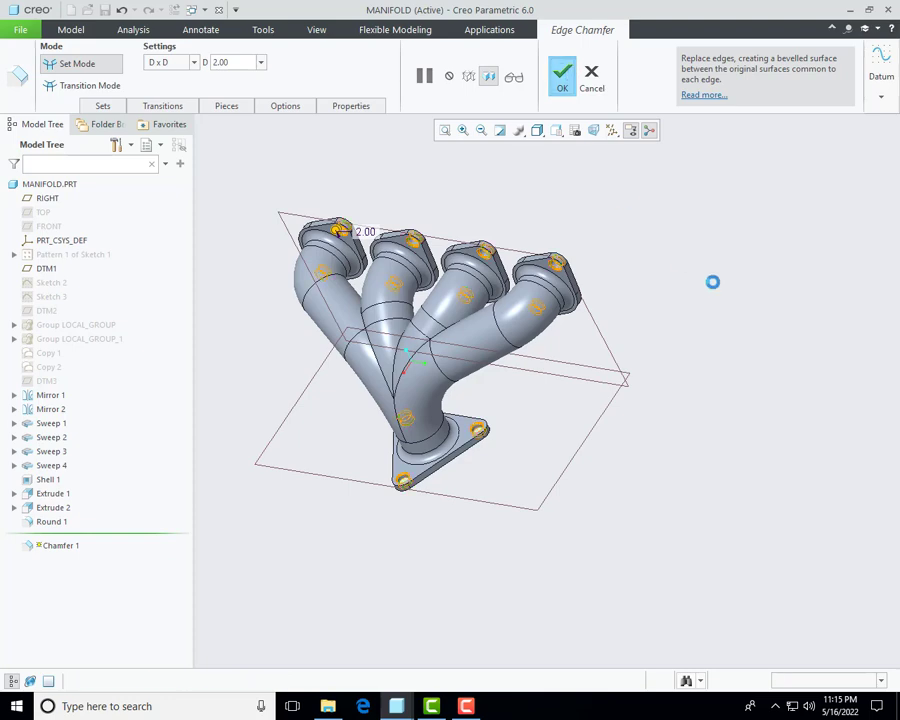
Step: Change the model's display style to Shading
mouse_move(747, 395)
middle_down()
mouse_move(598, 357)
mouse_move(494, 432)
mouse_move(494, 404)
mouse_move(599, 346)
mouse_move(767, 362)
mouse_move(750, 385)
middle_up()
scroll(765, 397, down, 2)
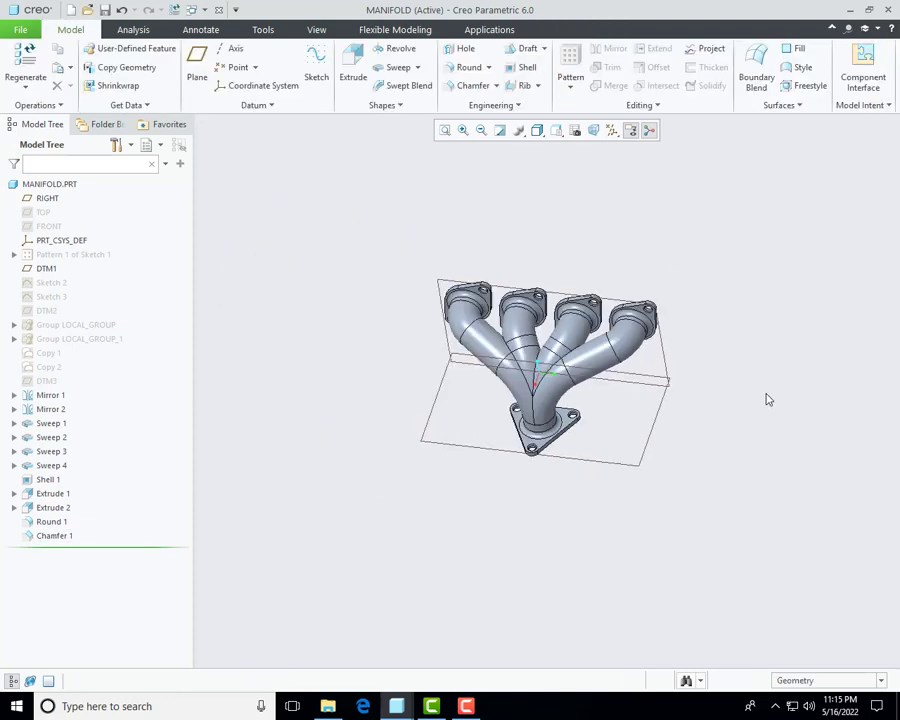
scroll(558, 269, up, 5)
click(540, 133)
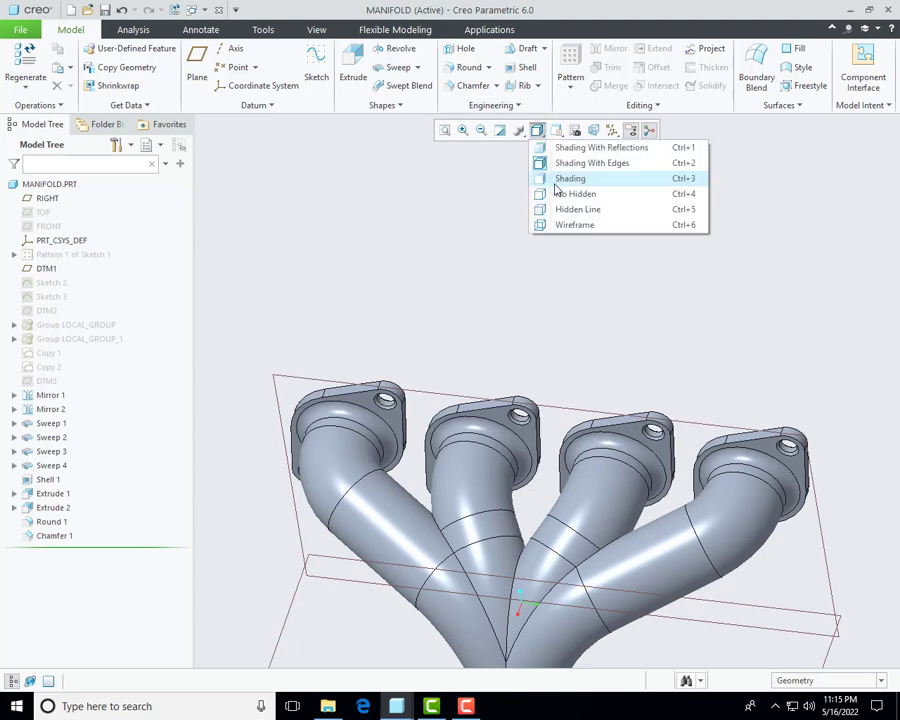
click(568, 178)
Step: Start a round on the junction edge between the two middle pipes and set its radius to 10
scroll(440, 227, down, 3)
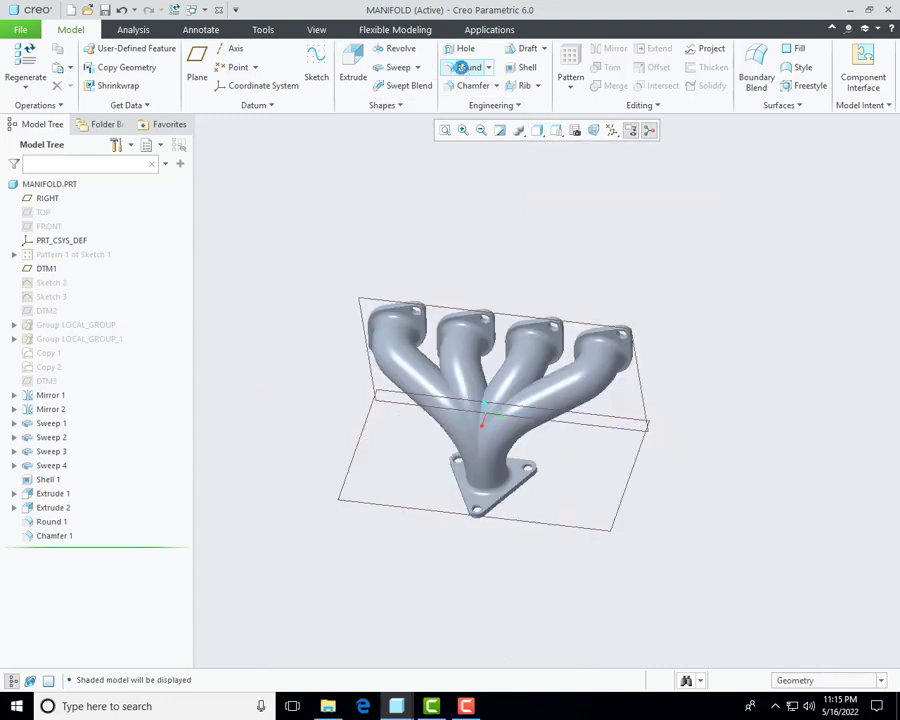
click(464, 67)
scroll(478, 436, up, 5)
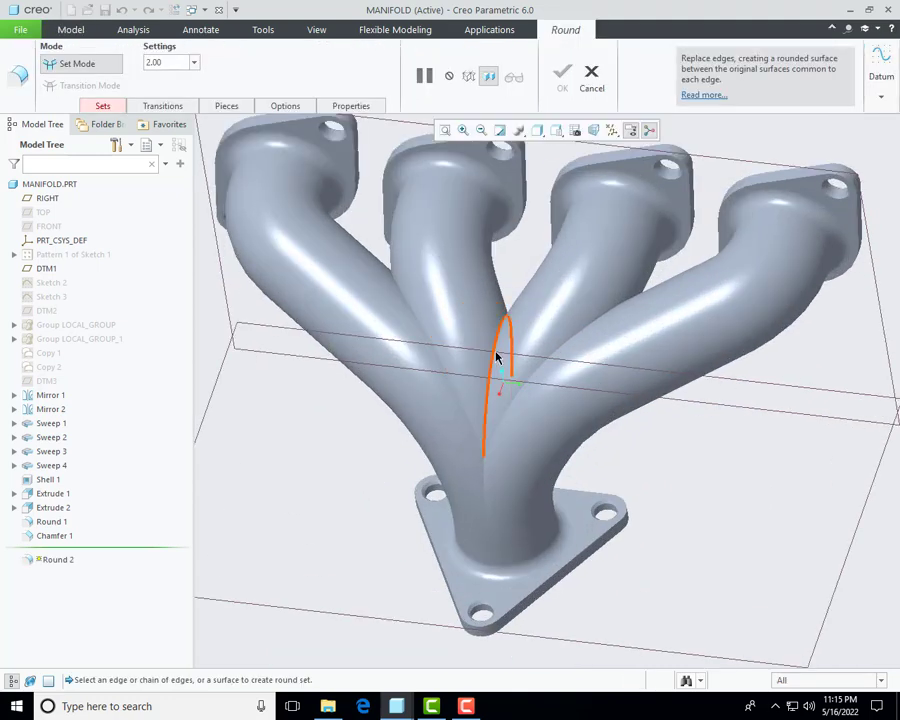
click(496, 357)
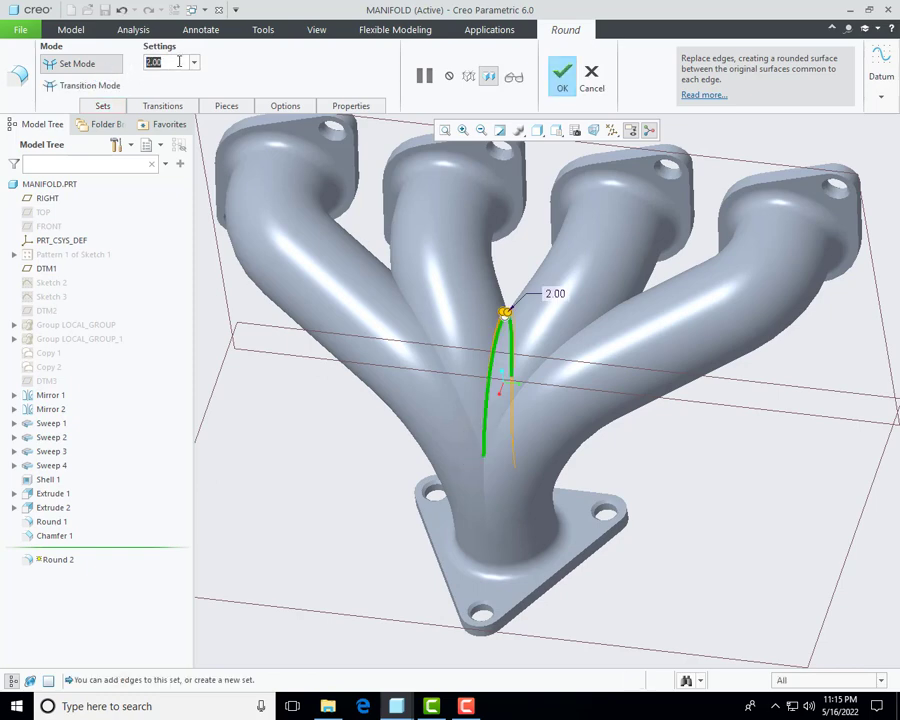
text(10)
key(Return)
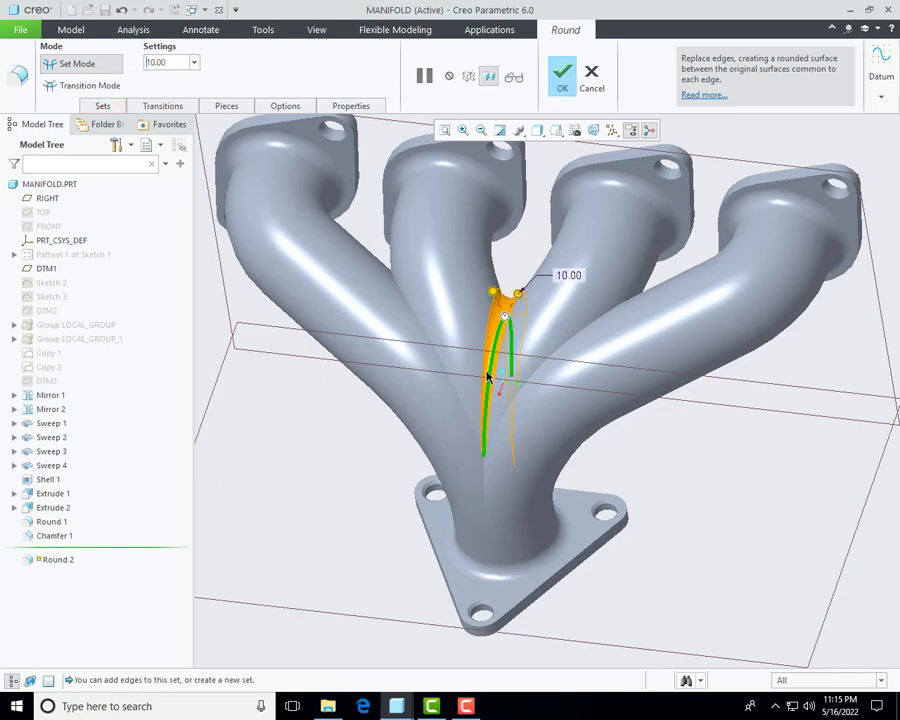
Step: Add the junction edges between each outer pipe and its neighbouring inner pipe to the round set and complete the round
ctrl+click(589, 332)
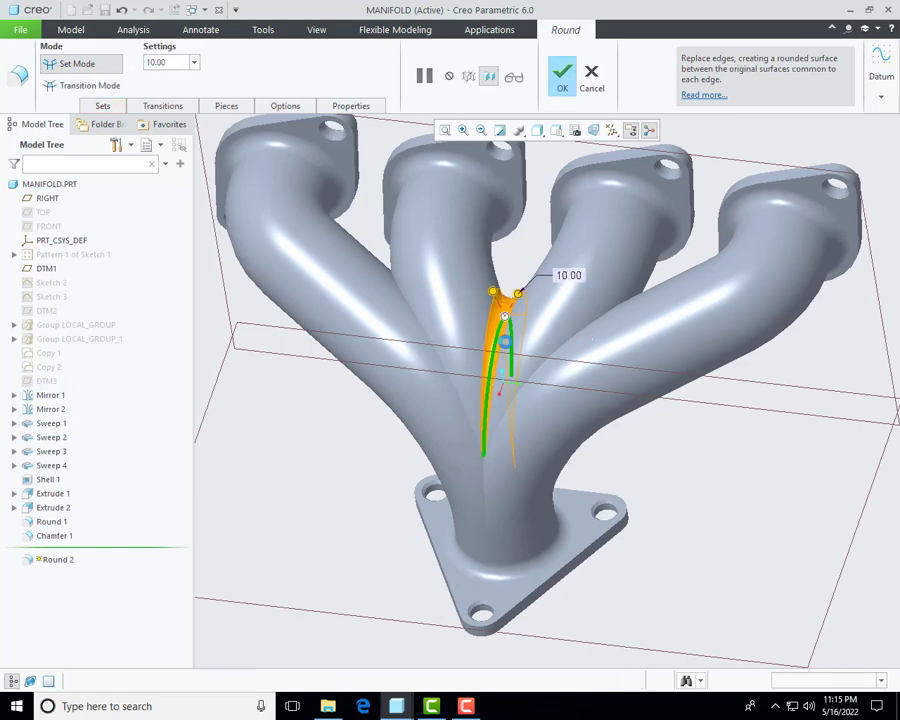
right_click(396, 297)
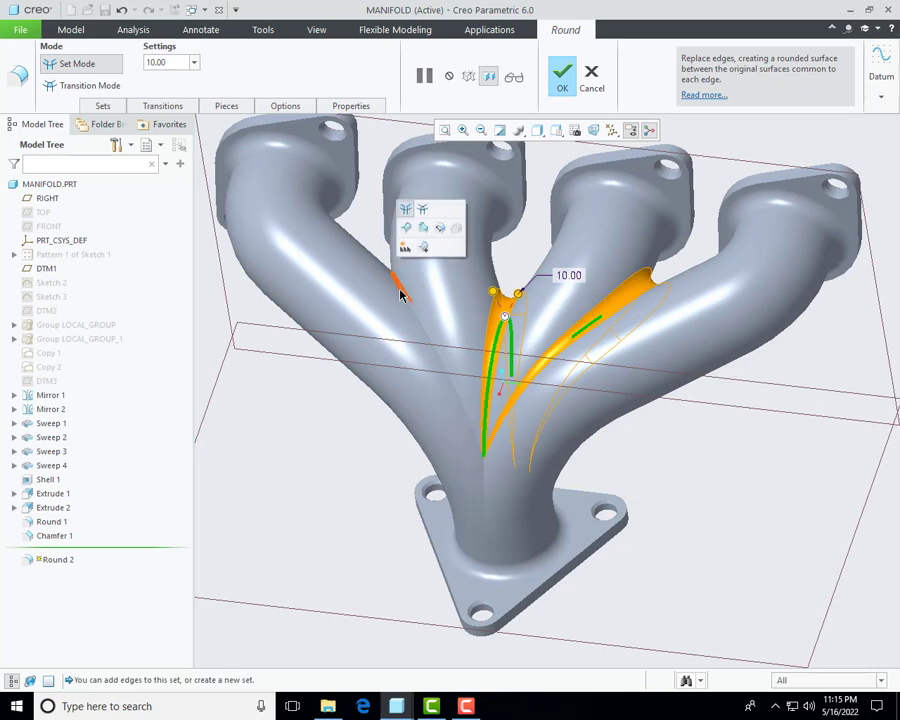
ctrl+click(400, 293)
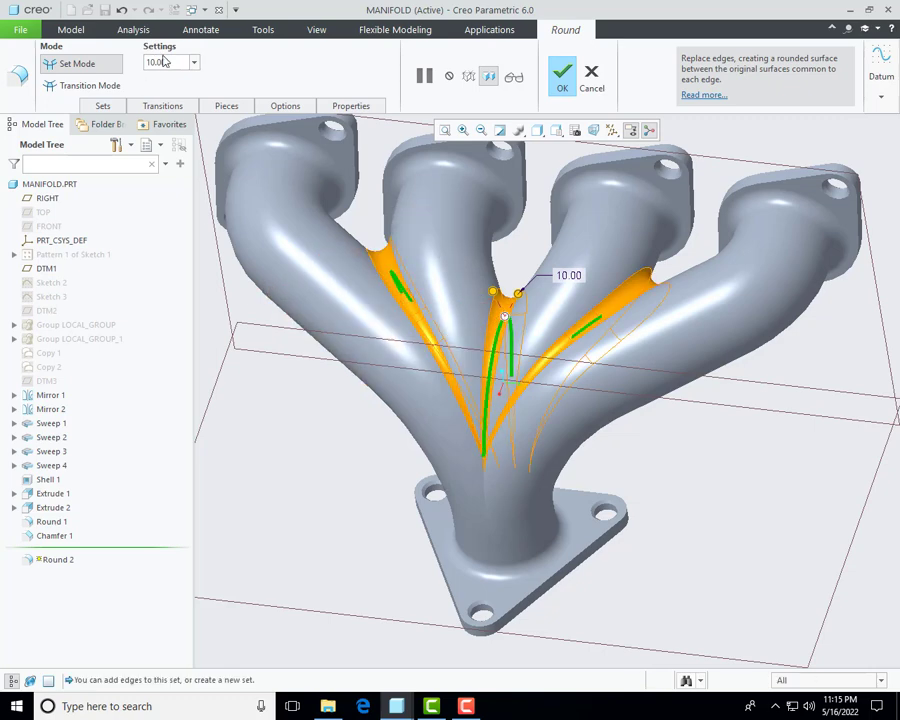
middle_drag(492, 311, 673, 273)
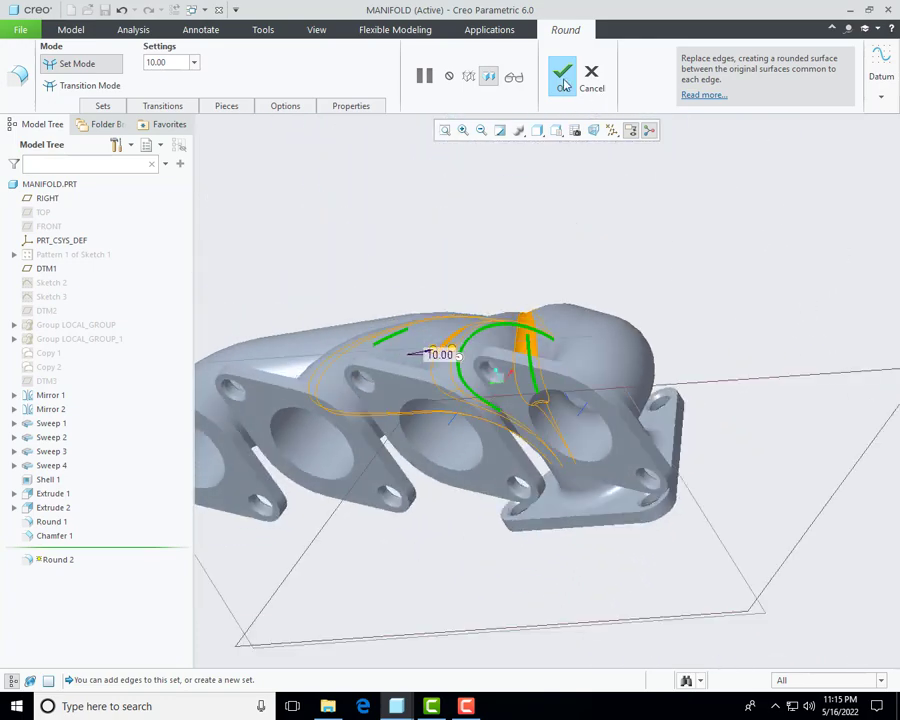
middle_click(627, 347)
Step: Hide the Mirror 1 and Mirror 2 curve features
middle_drag(643, 346, 600, 330)
middle_drag(262, 486, 159, 486)
click(51, 399)
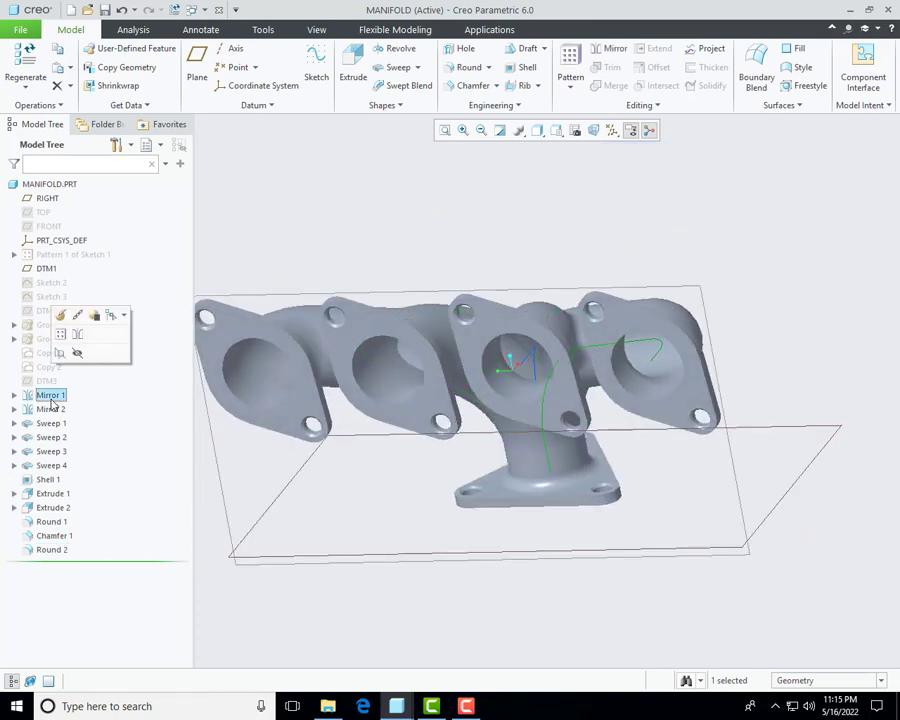
ctrl+click(51, 410)
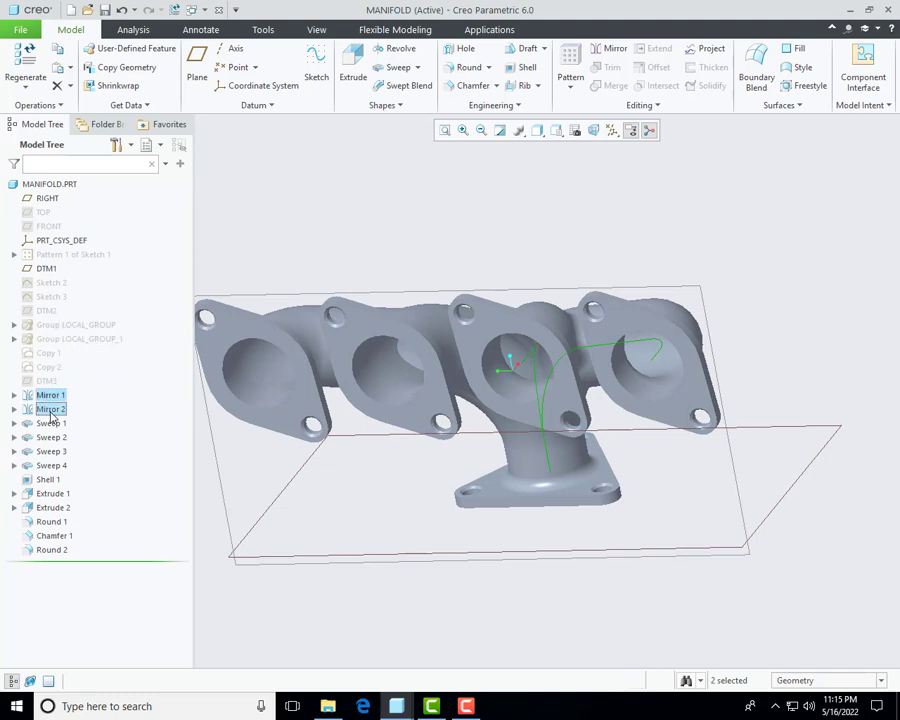
right_click(51, 410)
click(92, 385)
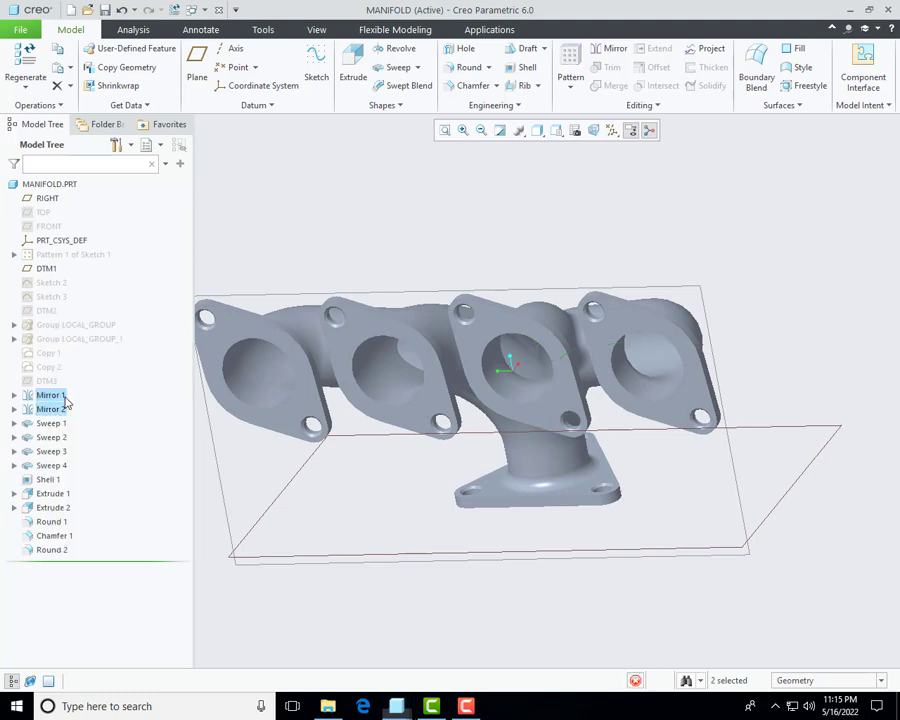
click(14, 508)
mouse_move(384, 480)
middle_down()
mouse_move(358, 460)
mouse_move(372, 478)
middle_up()
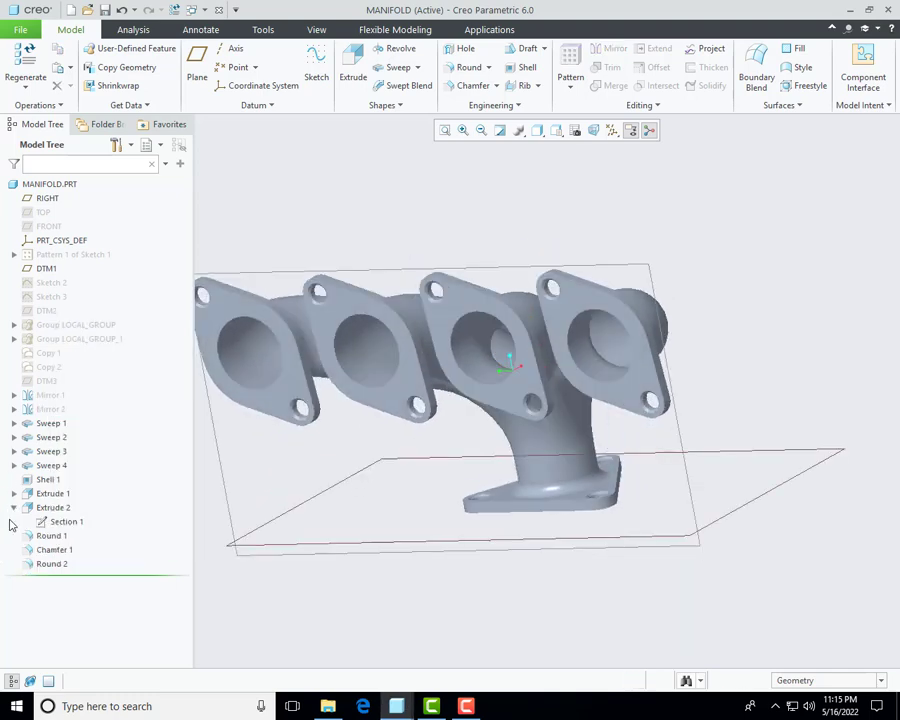
click(14, 508)
Step: Turn off the display of all datum entities and the spin center
middle_drag(450, 514, 305, 476)
click(612, 130)
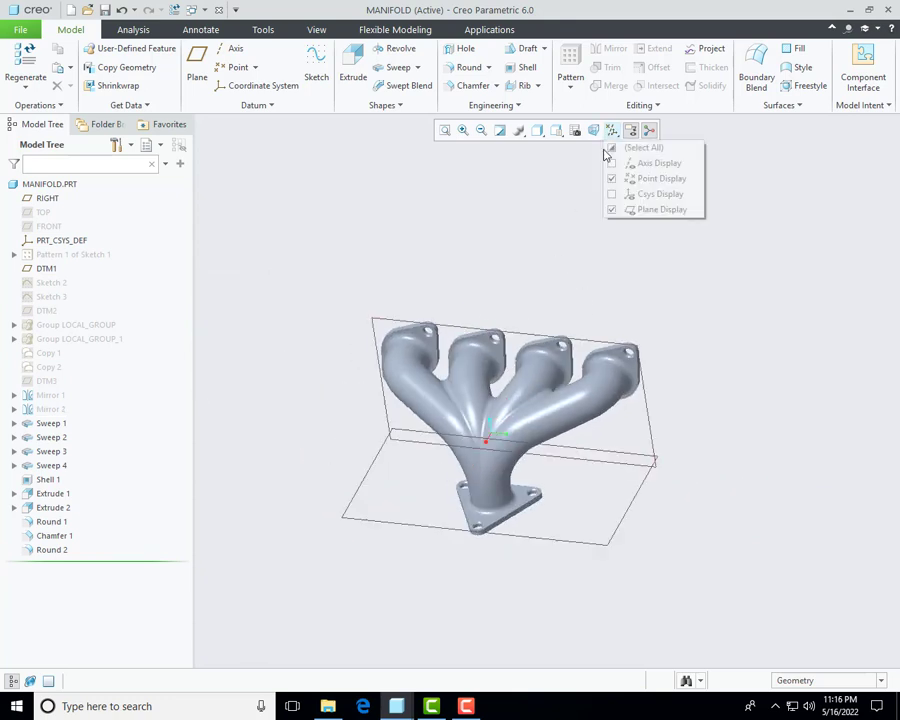
click(612, 194)
click(612, 148)
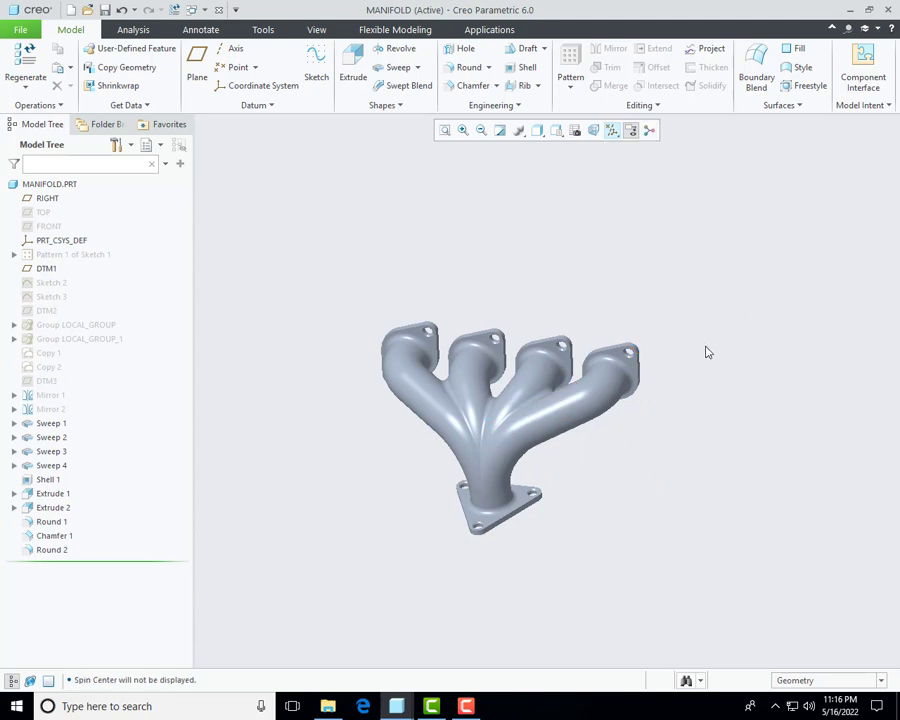
Step: Load the Metal-Aluminium.dmt library from the Metals folder into the appearance gallery
middle_drag(706, 323, 390, 181)
click(316, 29)
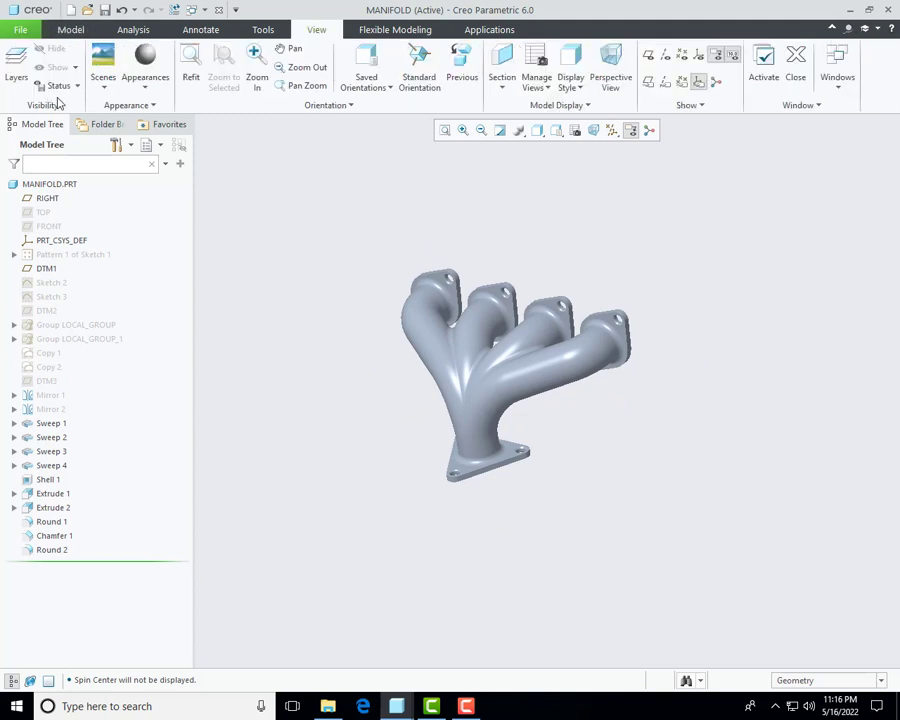
click(145, 87)
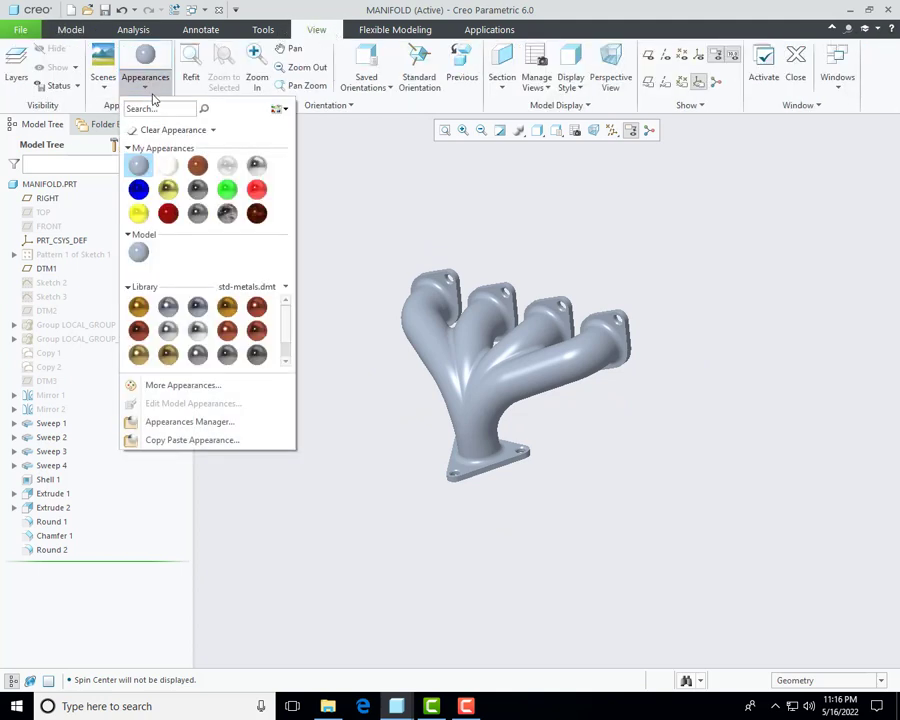
click(374, 243)
click(145, 86)
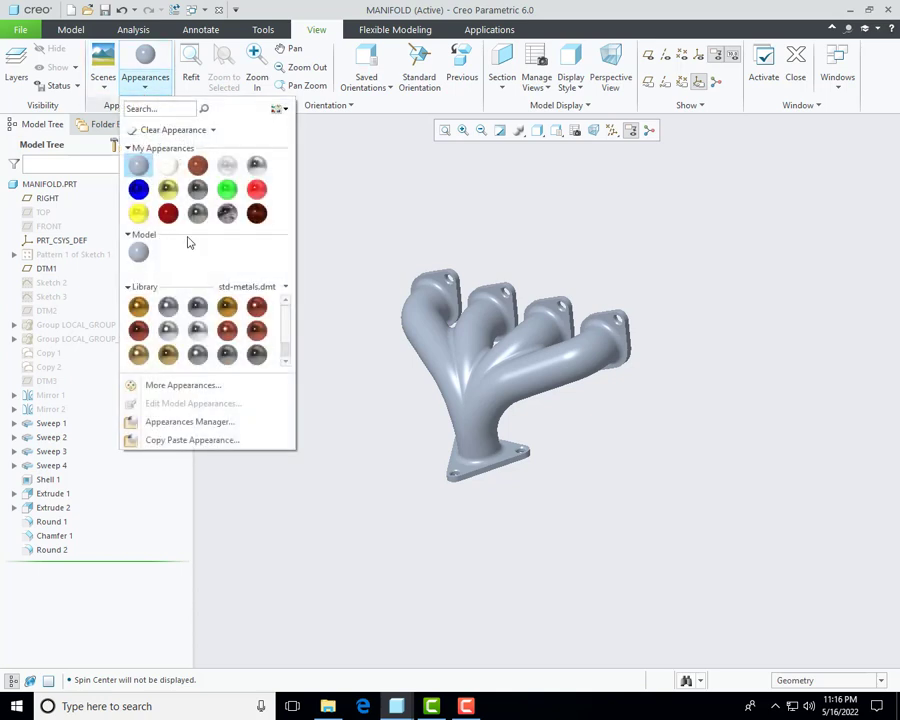
click(270, 288)
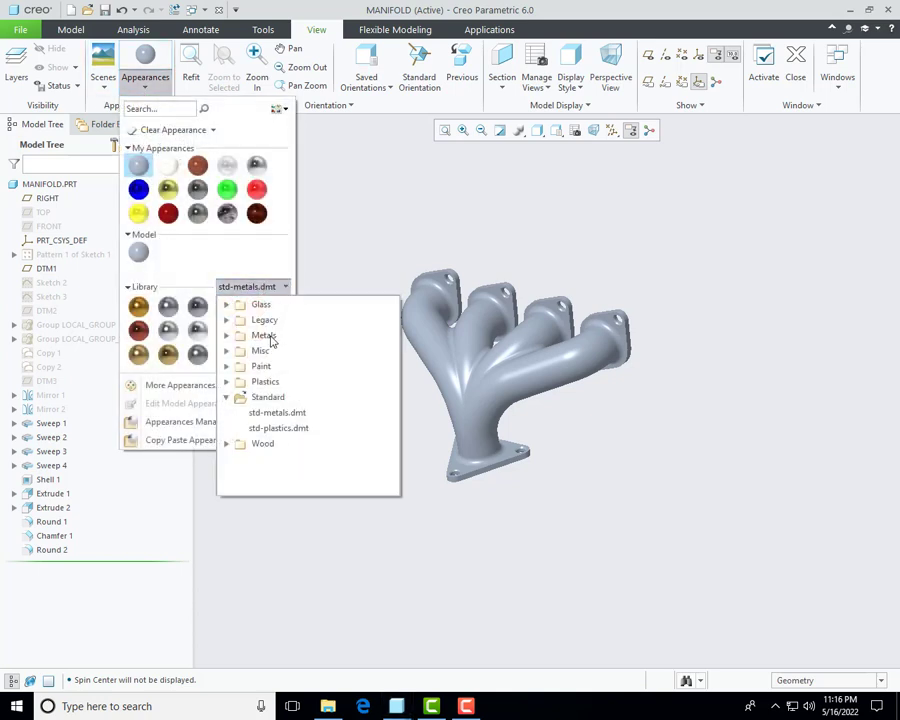
click(270, 341)
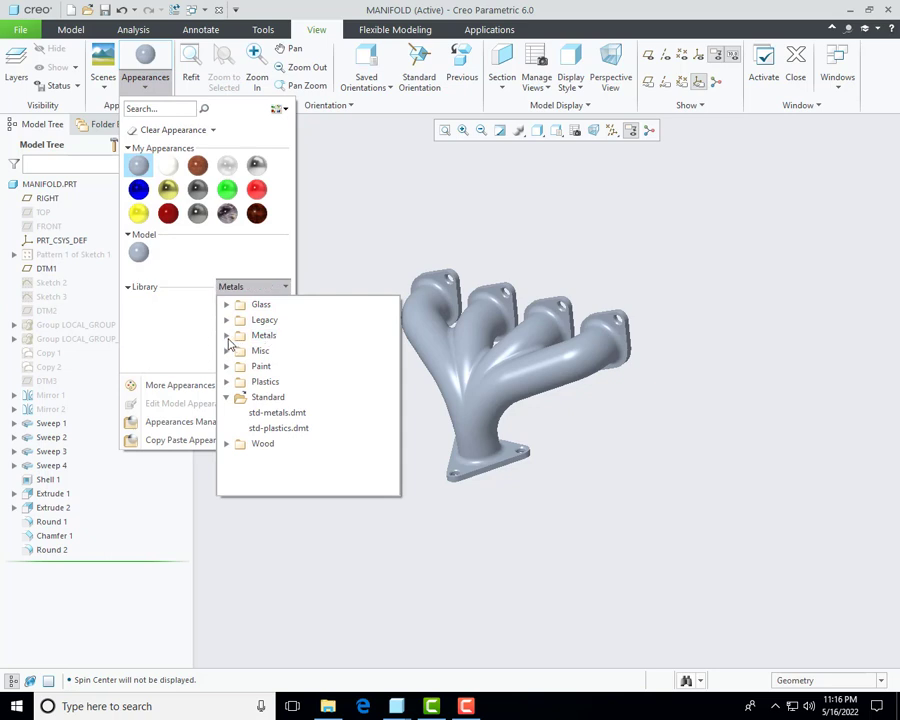
click(227, 337)
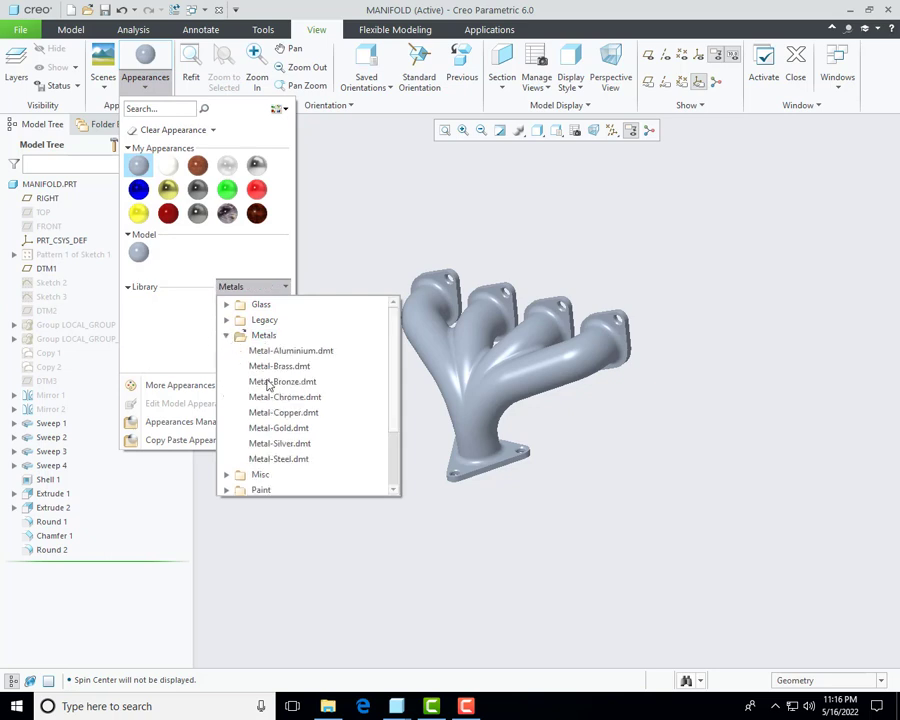
click(285, 445)
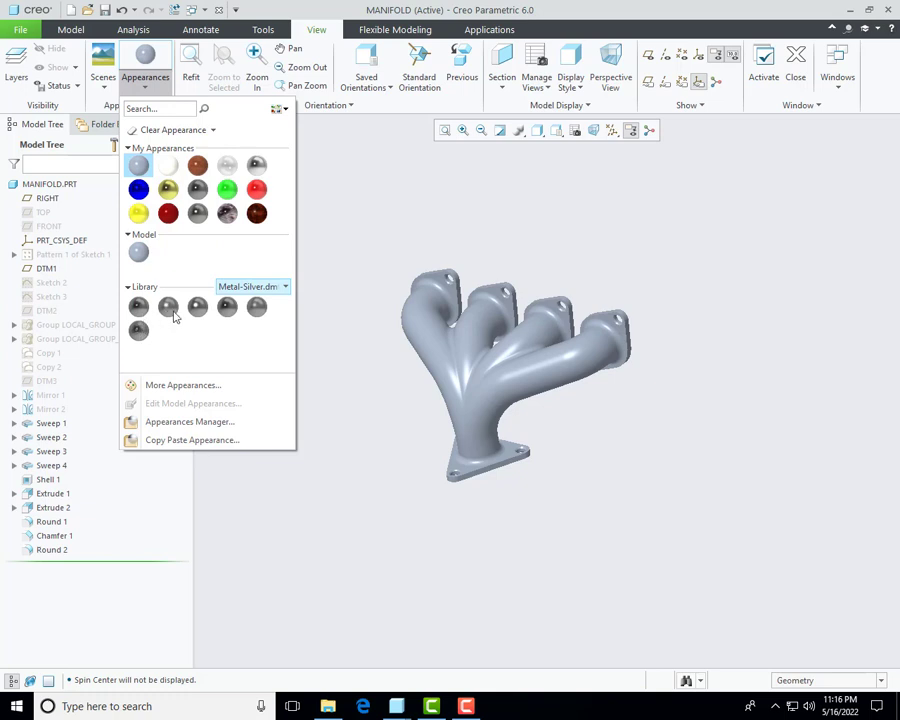
click(268, 287)
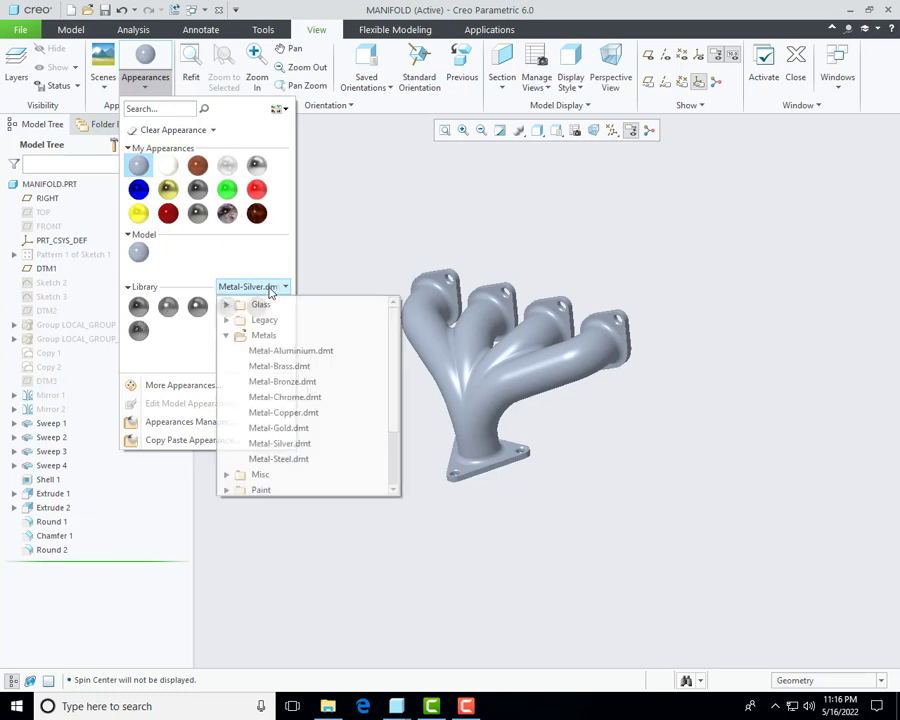
click(293, 351)
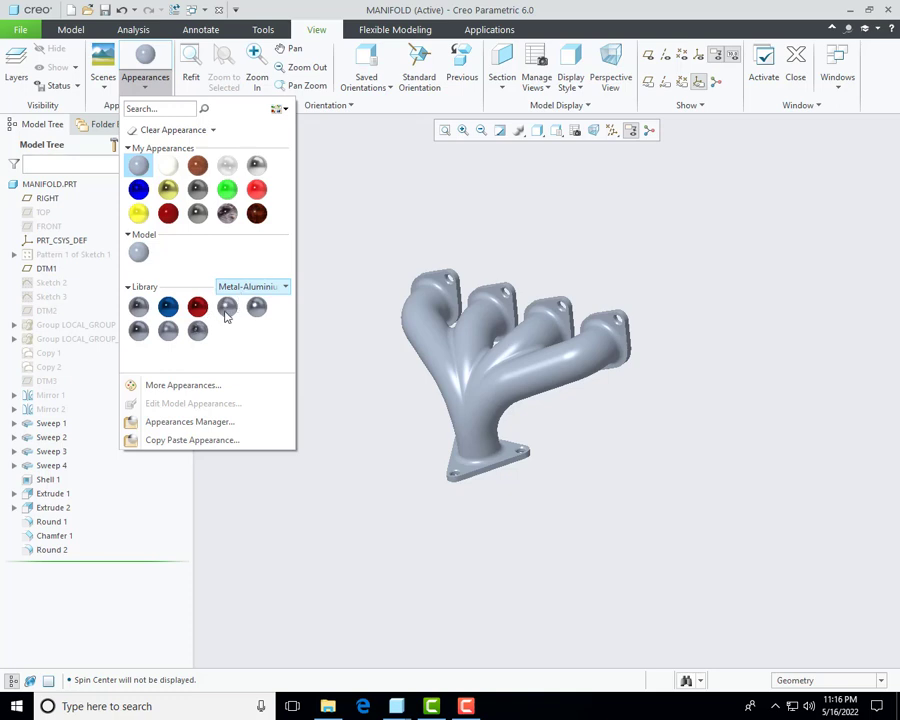
Step: Apply the aluminium-cast appearance to the whole MANIFOLD.PRT part
mouse_move(226, 316)
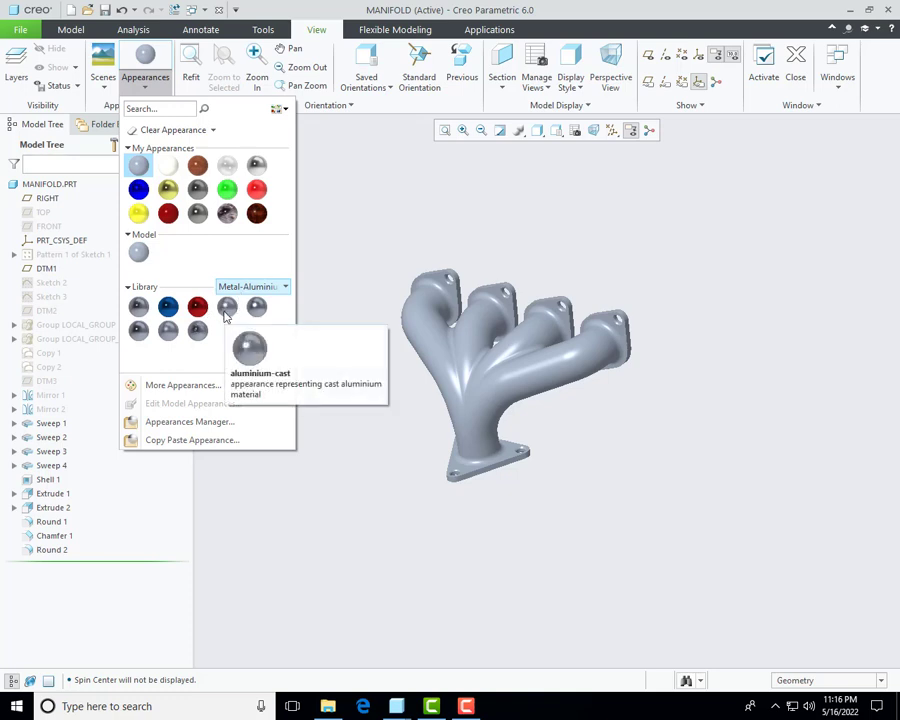
click(226, 310)
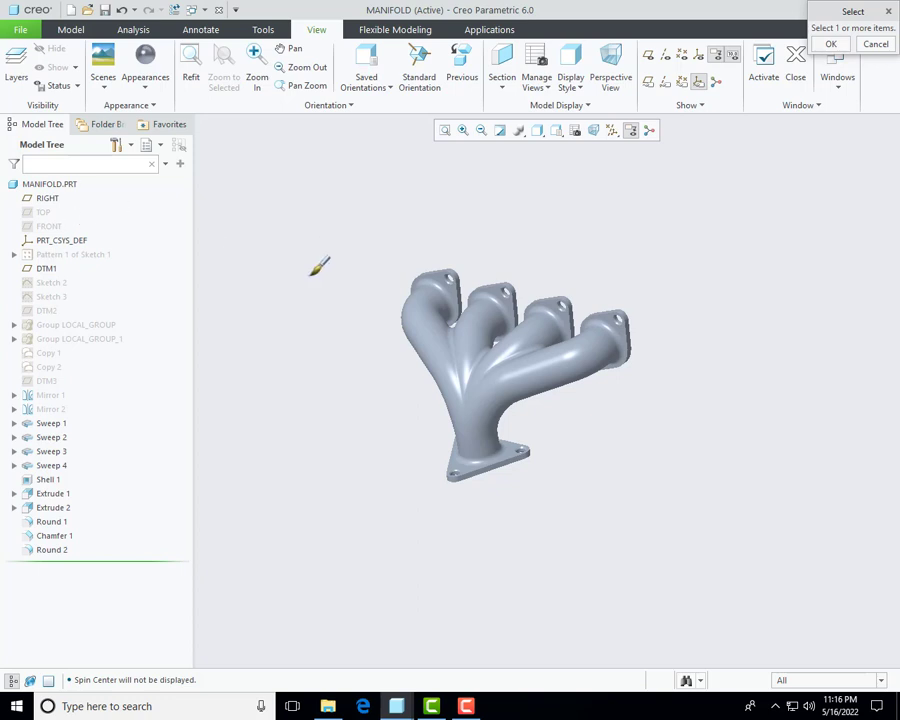
click(52, 186)
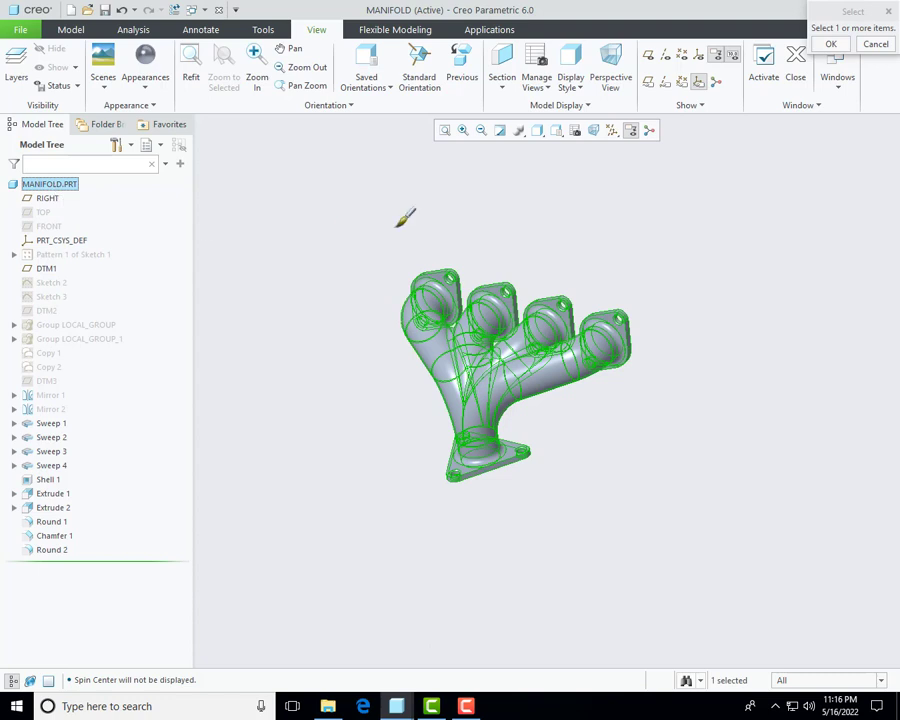
click(831, 45)
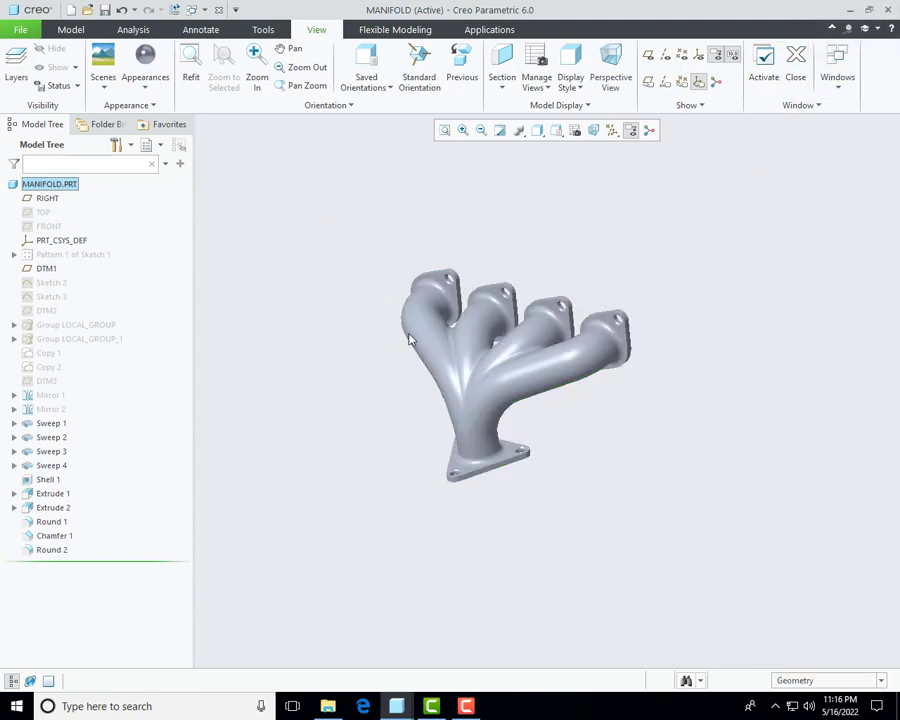
Step: Open the manifold in Render Studio and examine its real-time rendering with the triangular flange raised and the four pipe flanges below
middle_drag(410, 338, 412, 375)
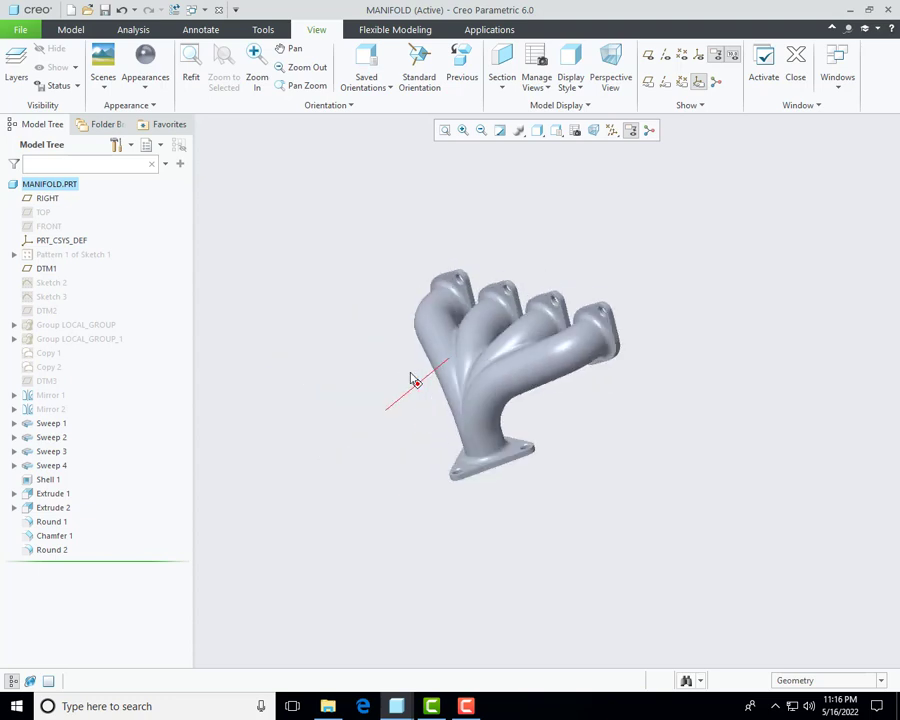
click(492, 32)
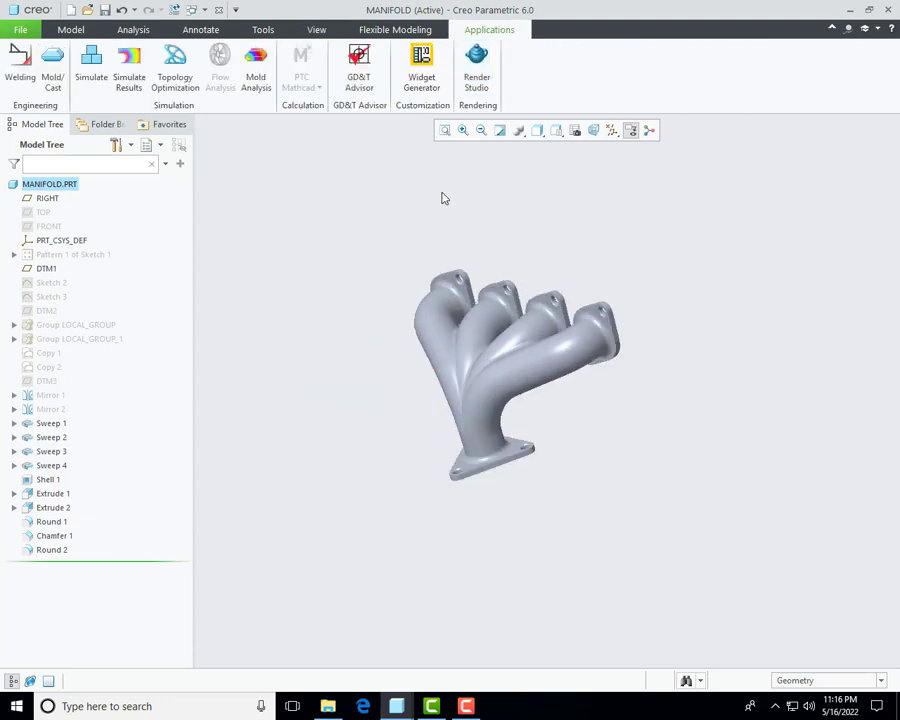
click(479, 76)
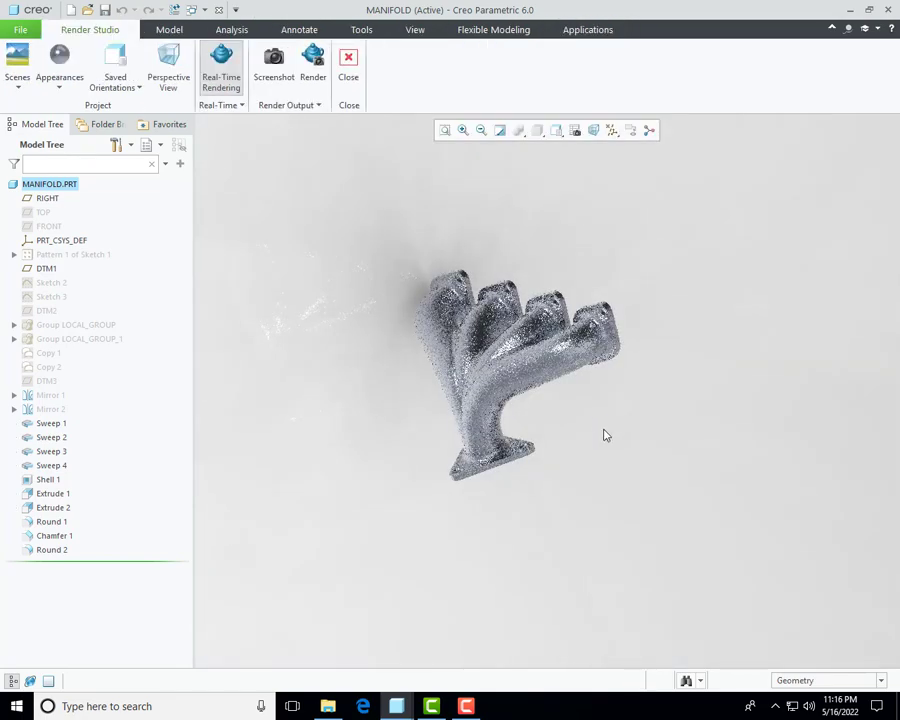
middle_drag(605, 432, 420, 552)
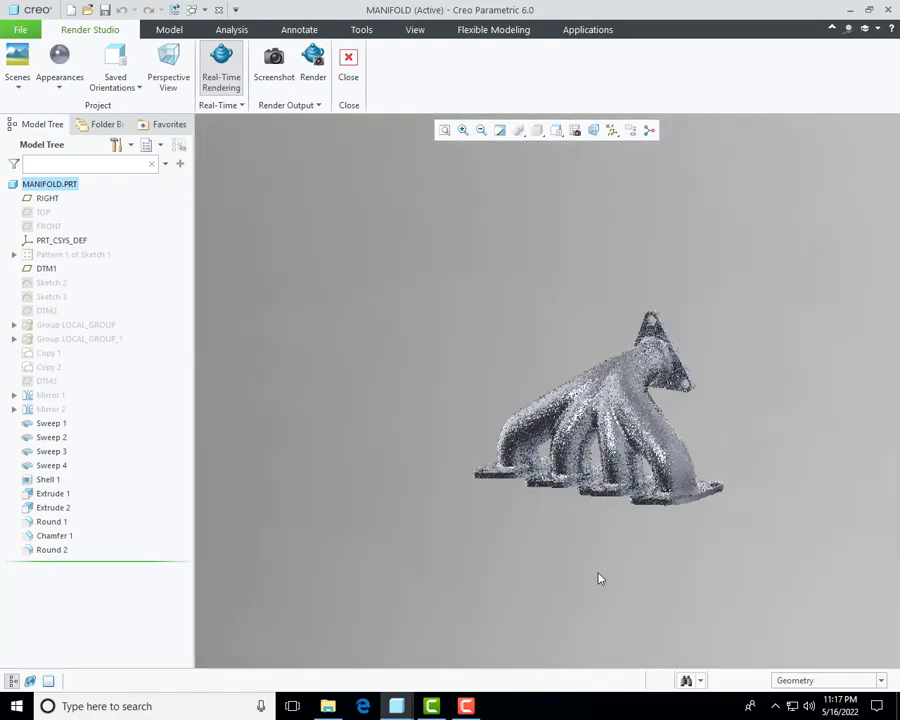
scroll(640, 560, up, 3)
scroll(603, 583, down, 3)
scroll(680, 455, up, 6)
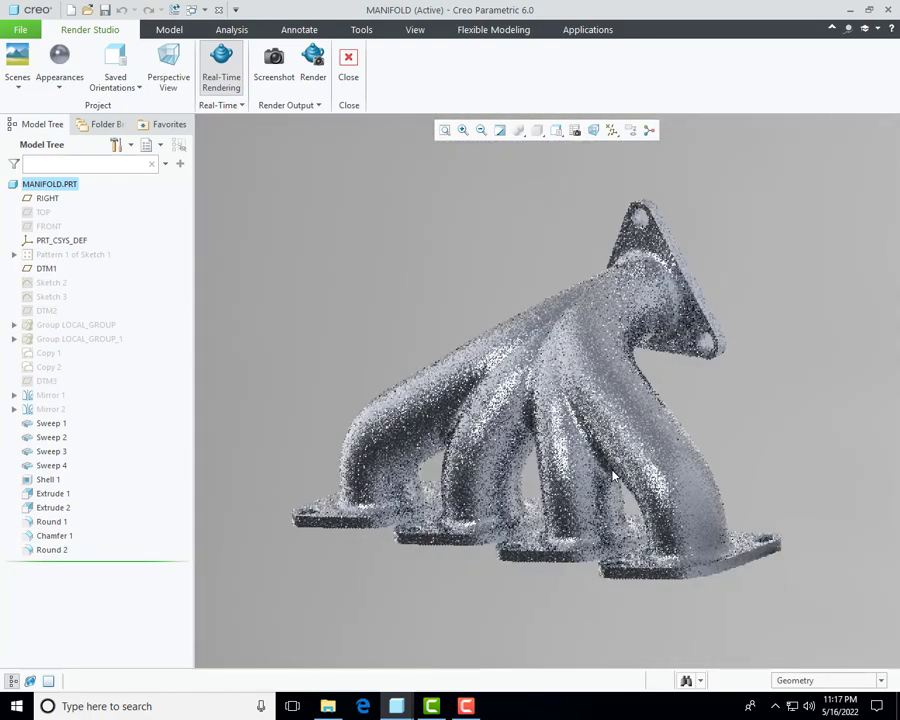
scroll(680, 455, down, 4)
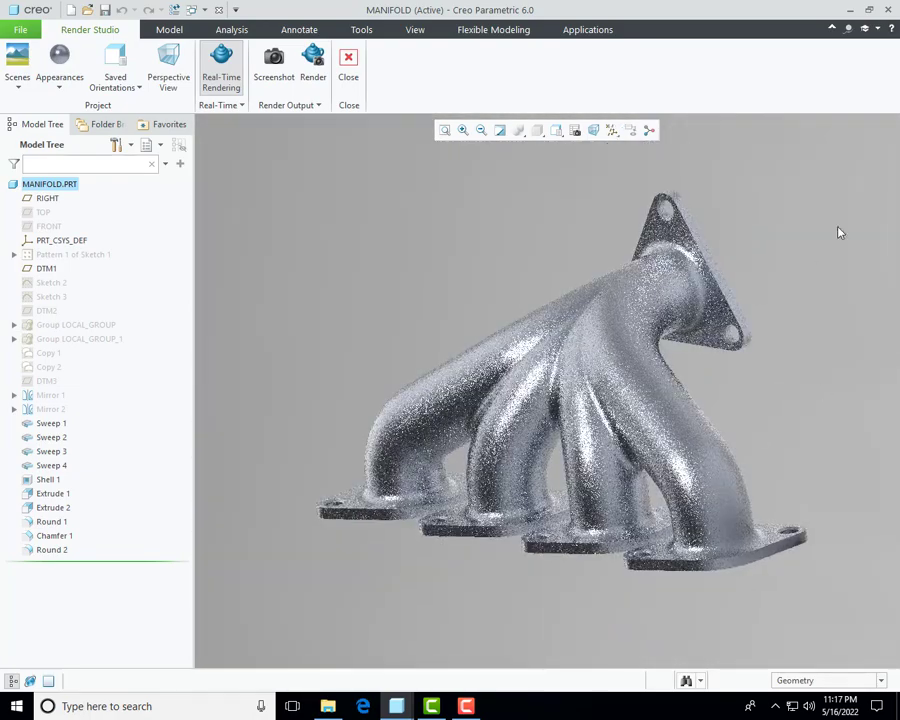